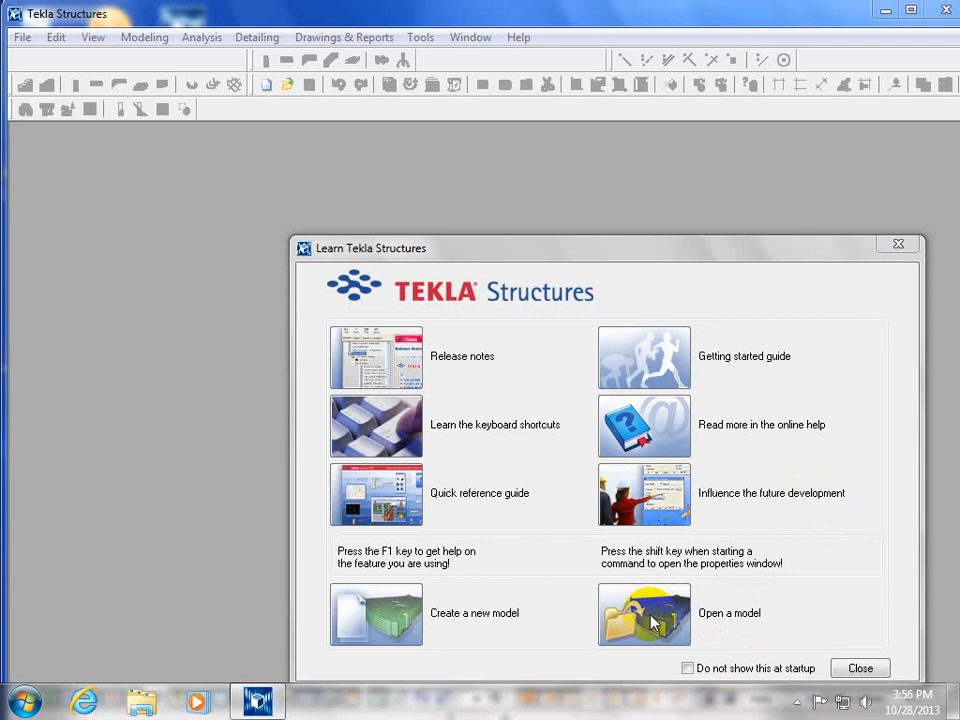
Open the model TRN_BASIC_2013 from the folder D:\TRN_BASIC_2013 and dismiss the project news report
click(655, 618)
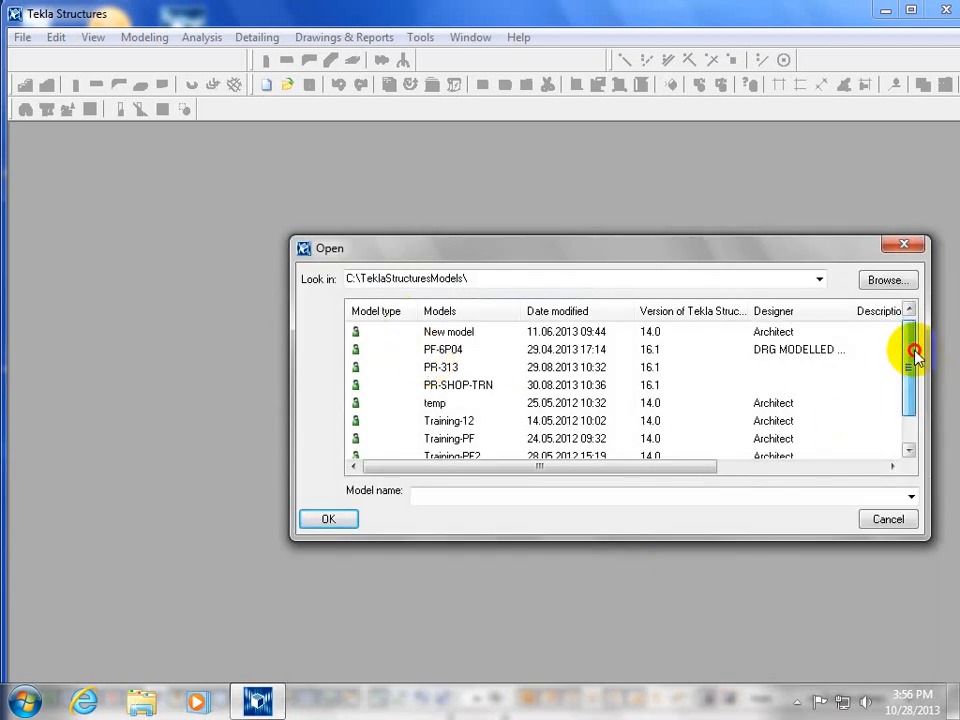
mouse_move(914, 352)
mouse_down()
mouse_move(914, 372)
mouse_move(911, 332)
mouse_up()
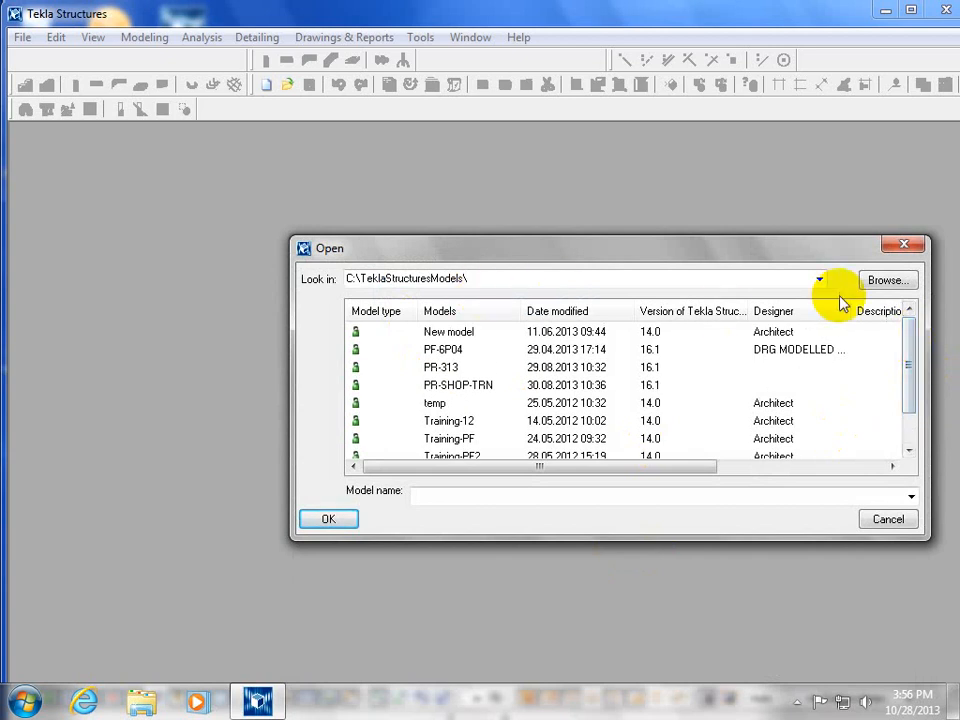
click(886, 280)
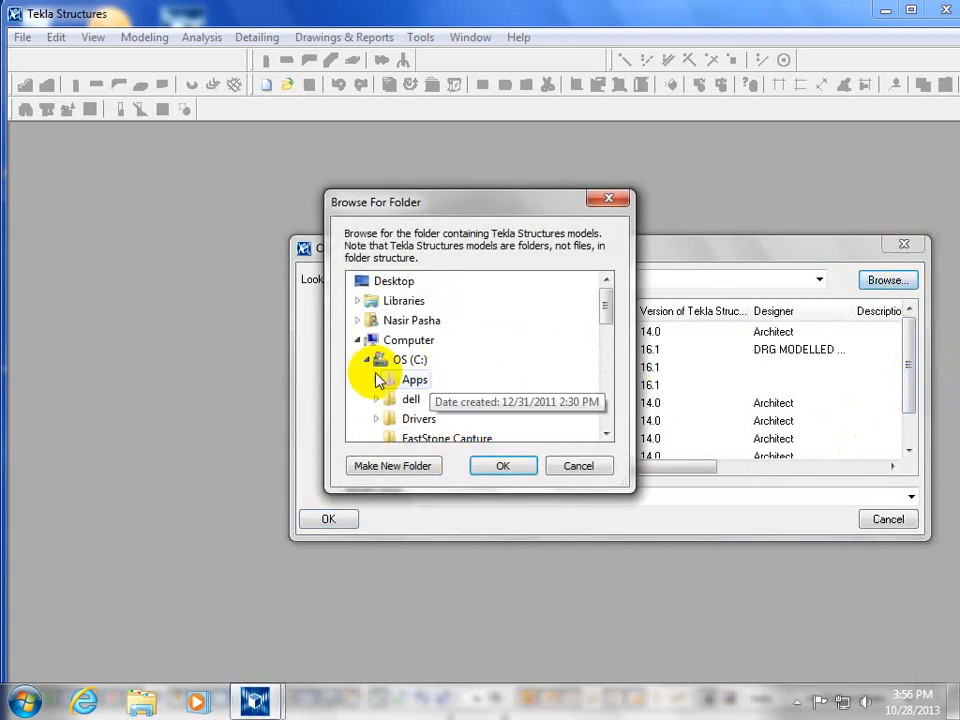
click(357, 340)
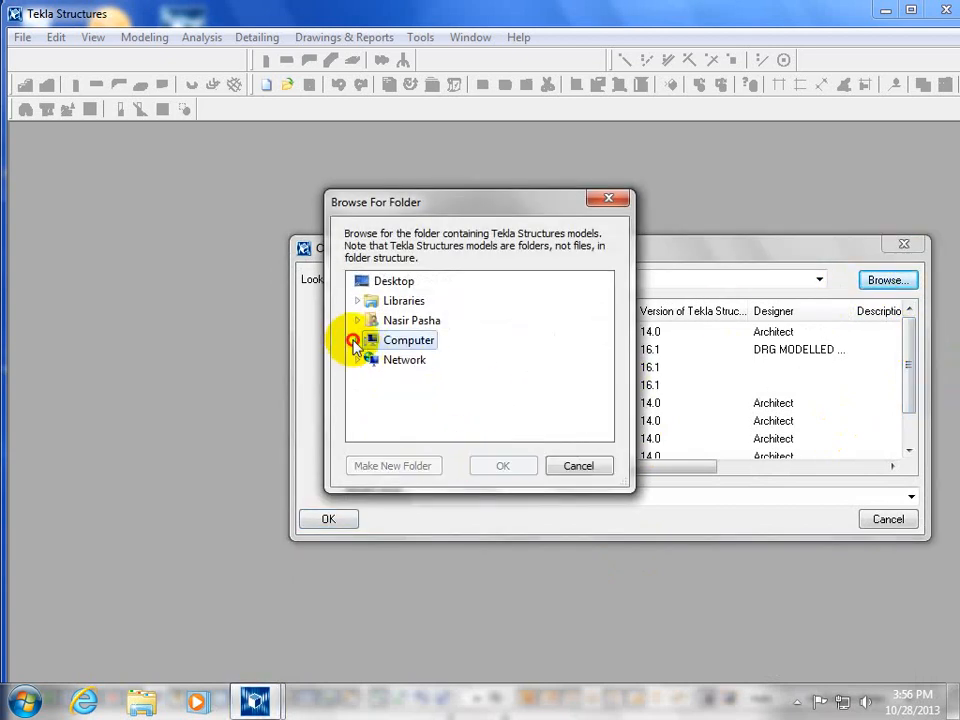
click(357, 341)
scroll(386, 364, down, 10)
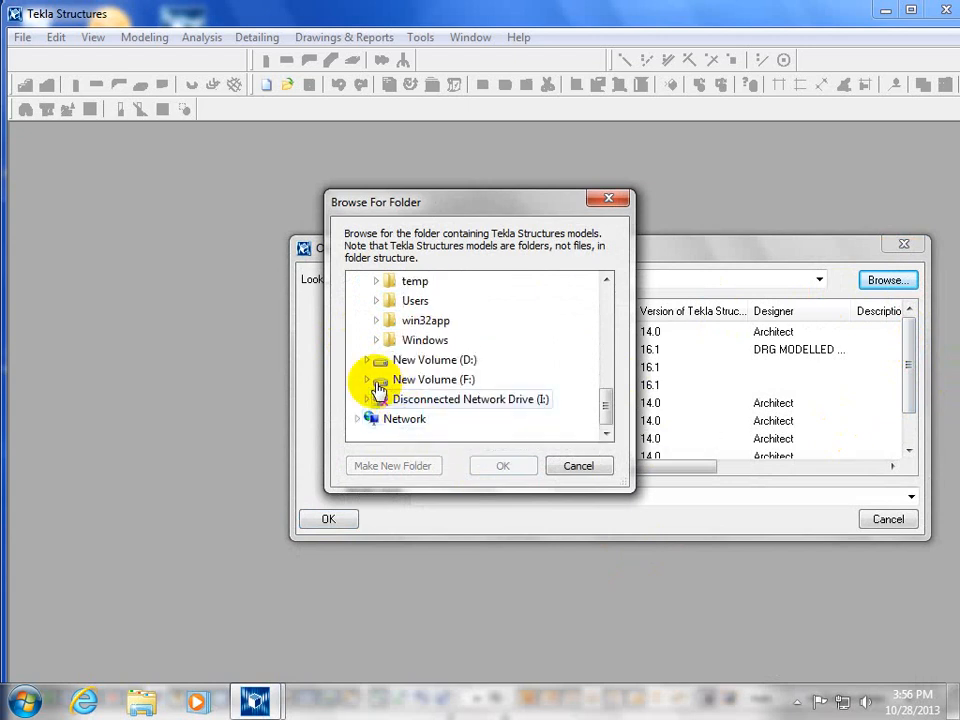
click(366, 360)
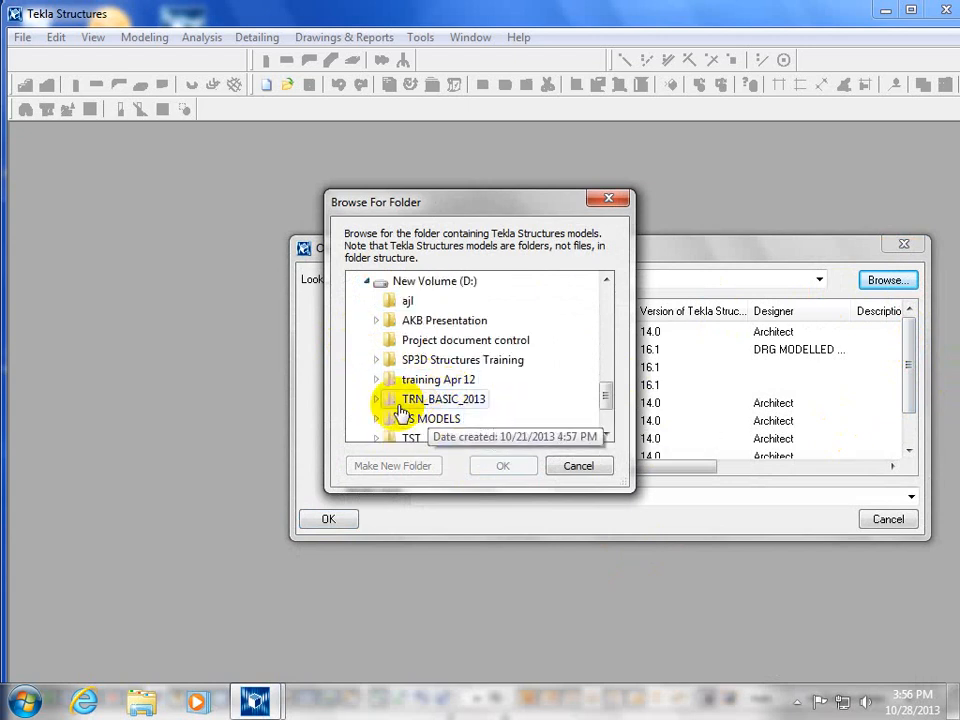
click(377, 399)
double_click(402, 418)
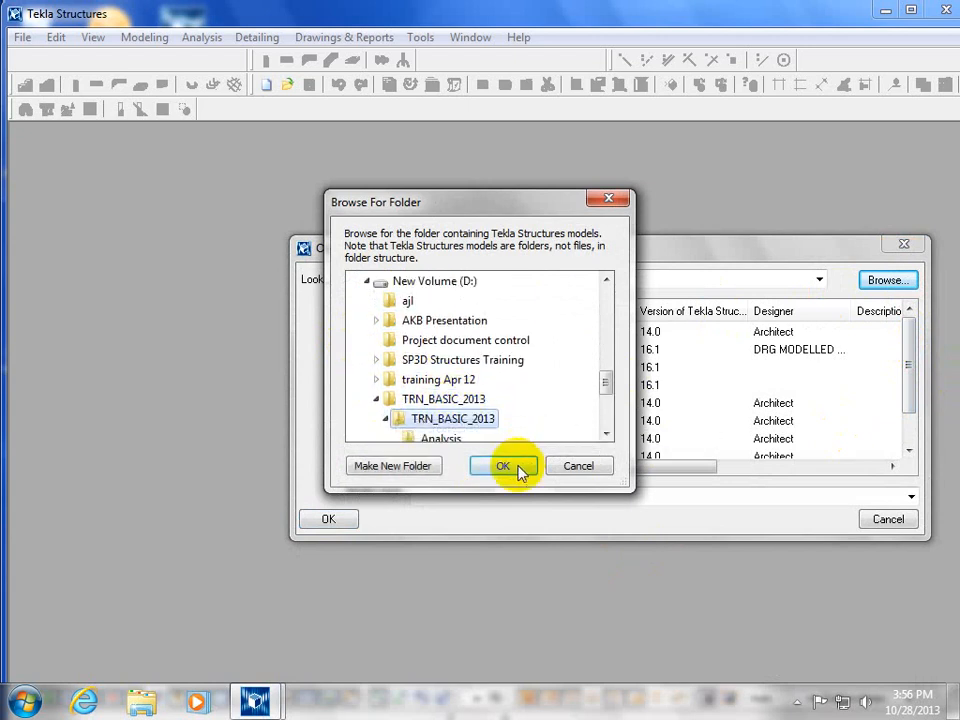
click(504, 467)
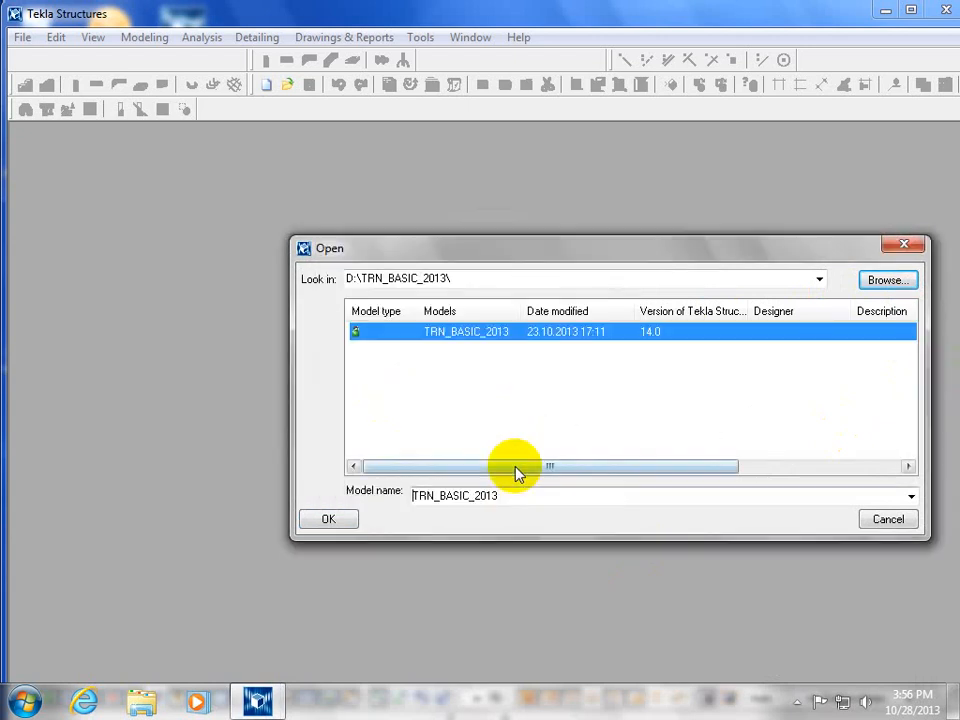
click(330, 519)
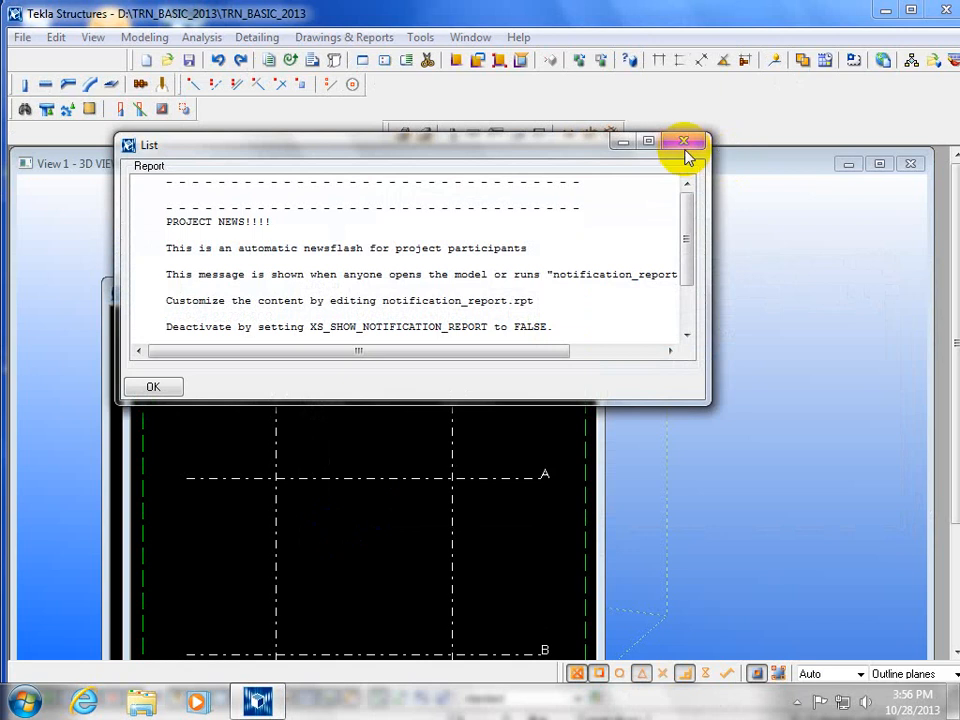
click(683, 141)
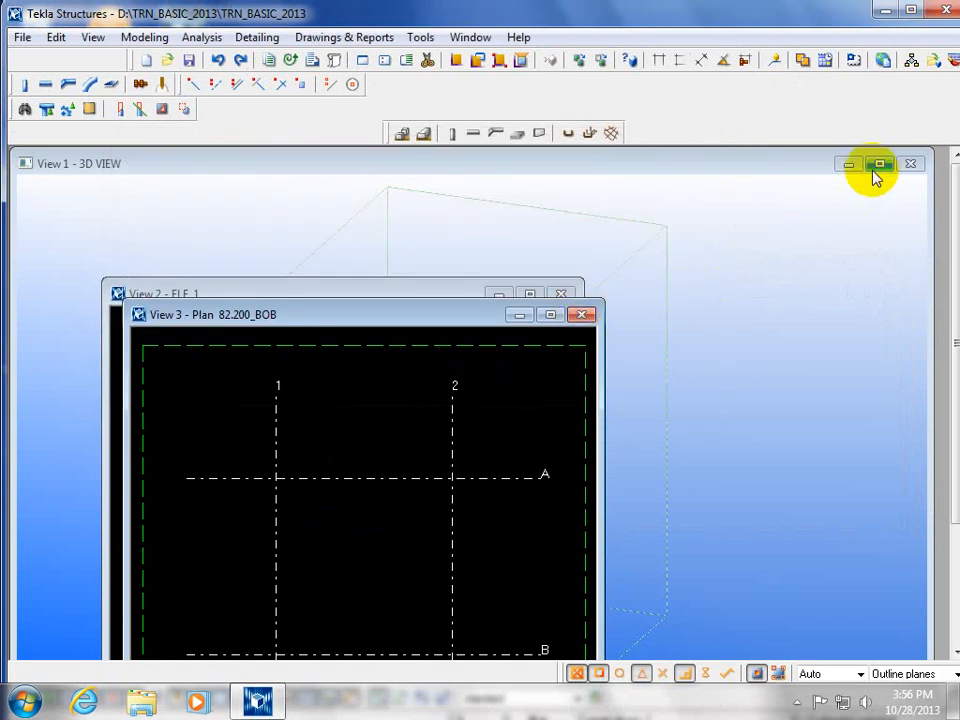
Maximize View 1 - 3D VIEW and fit its work area to the entire model
click(877, 168)
right_click(574, 304)
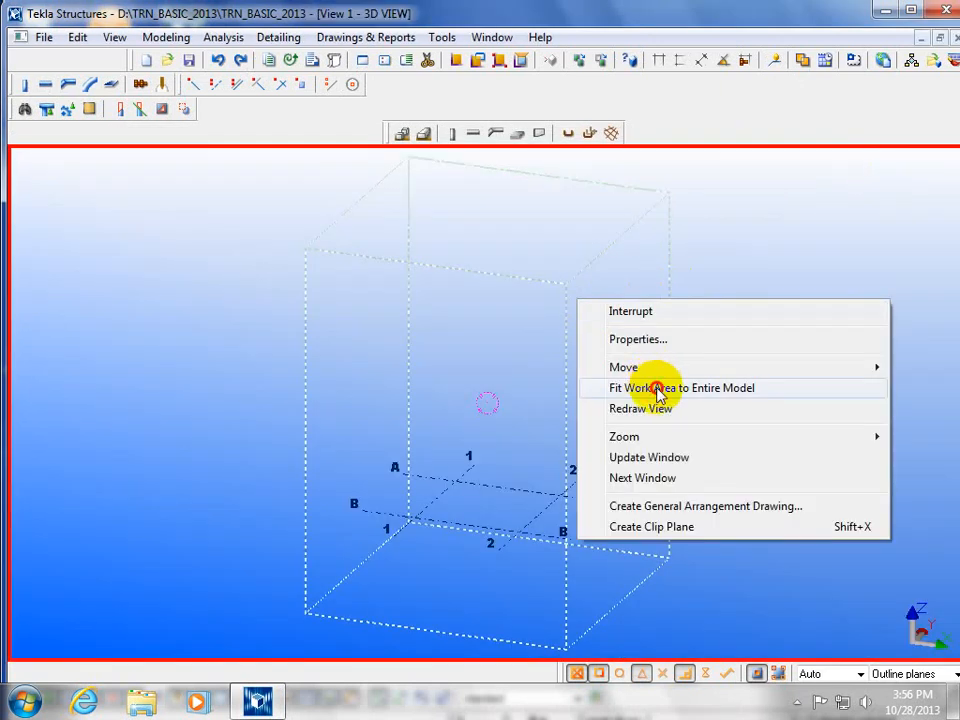
click(655, 392)
middle_drag(572, 514, 440, 503)
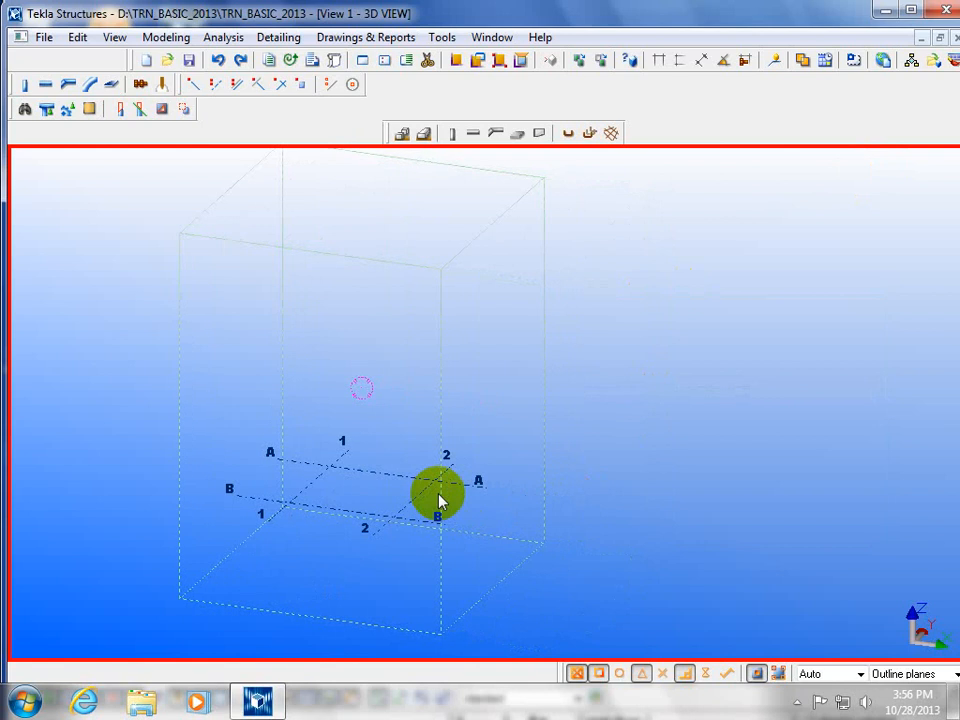
scroll(289, 482, up, 5)
middle_drag(364, 493, 257, 381)
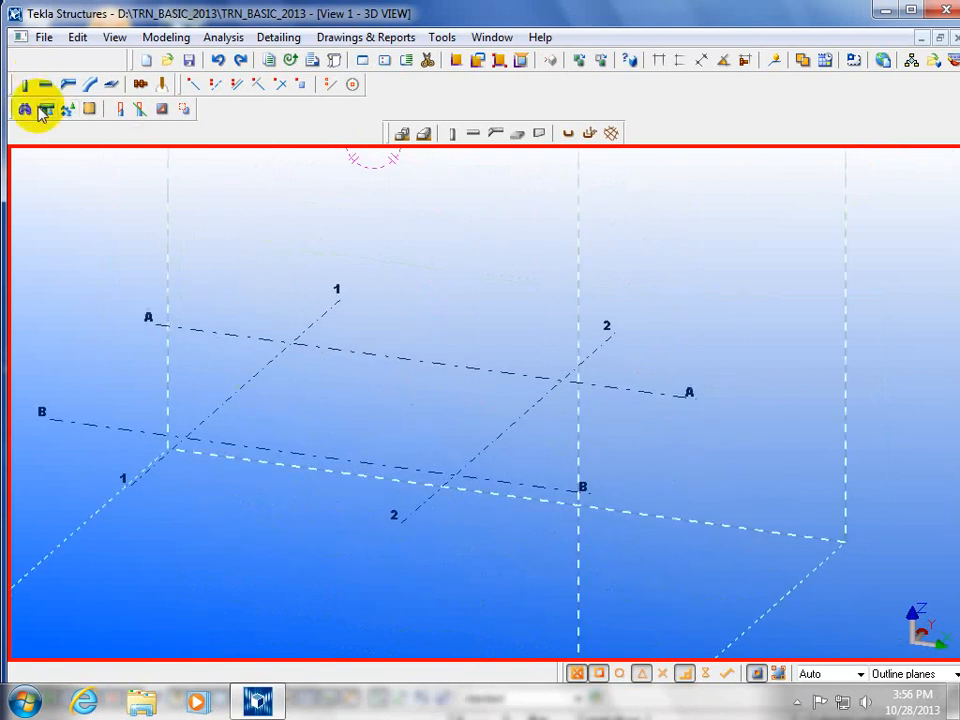
Dock the Steel, Detailing and Points toolbars vertically beside the model view and remove the Concrete toolbar
drag(12, 88, 11, 178)
drag(14, 116, 15, 325)
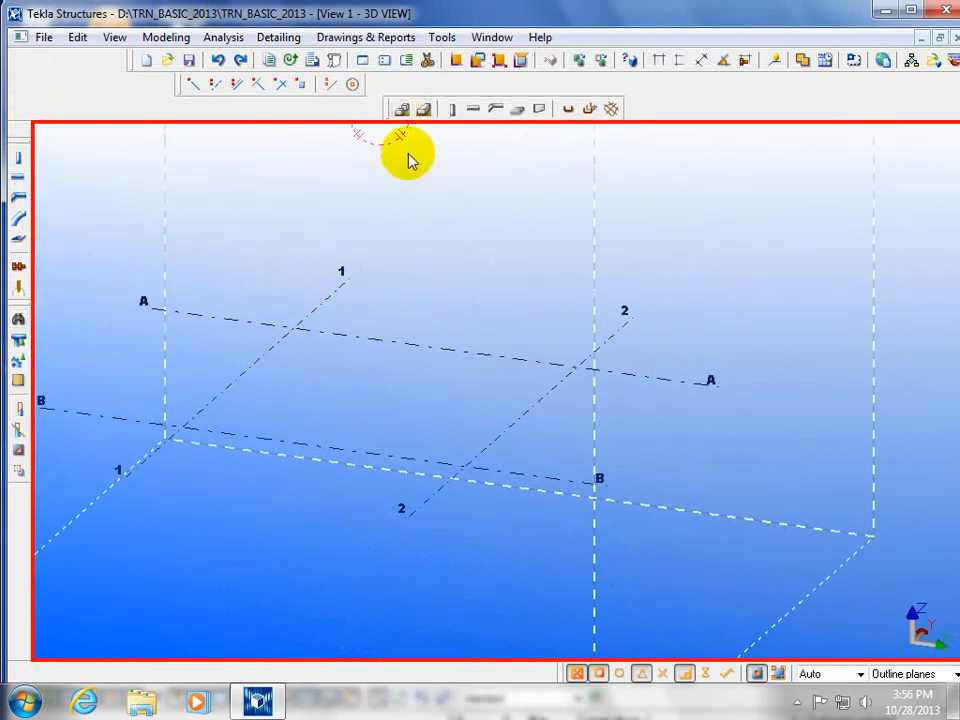
drag(397, 117, 285, 274)
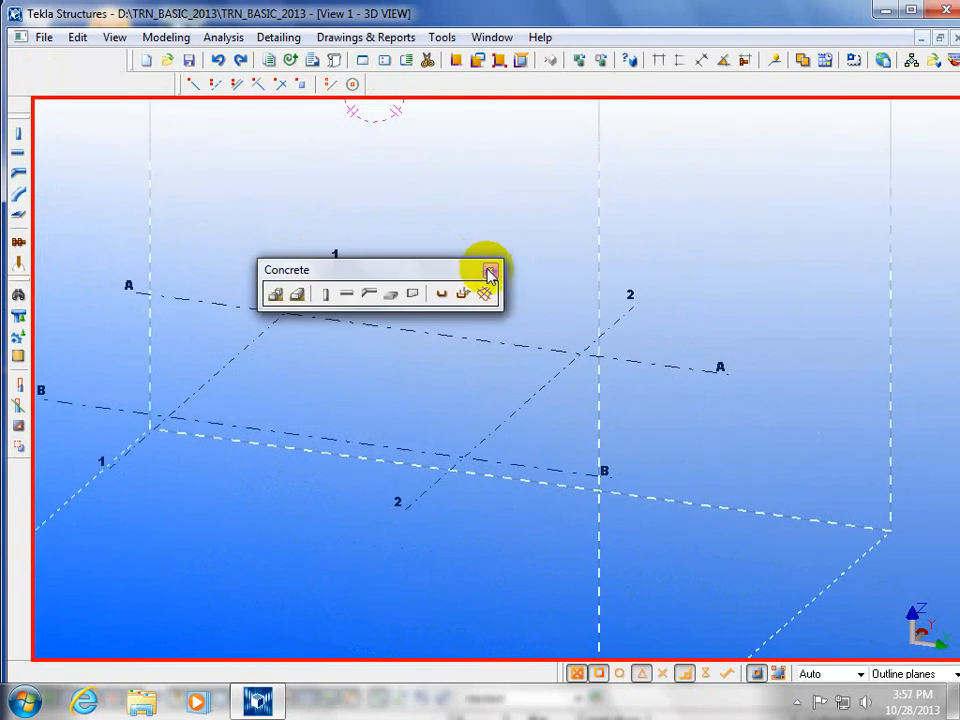
click(489, 270)
drag(180, 85, 32, 118)
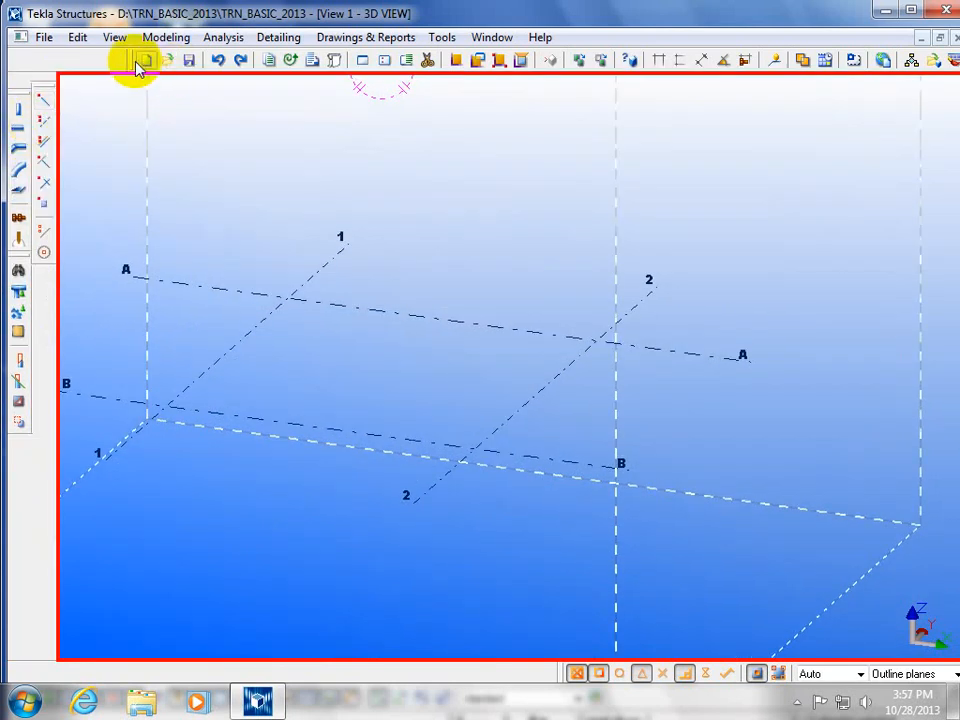
Shift the General toolbar to the start of its row and dock the Snapping toolbar directly beneath it
drag(88, 68, 17, 58)
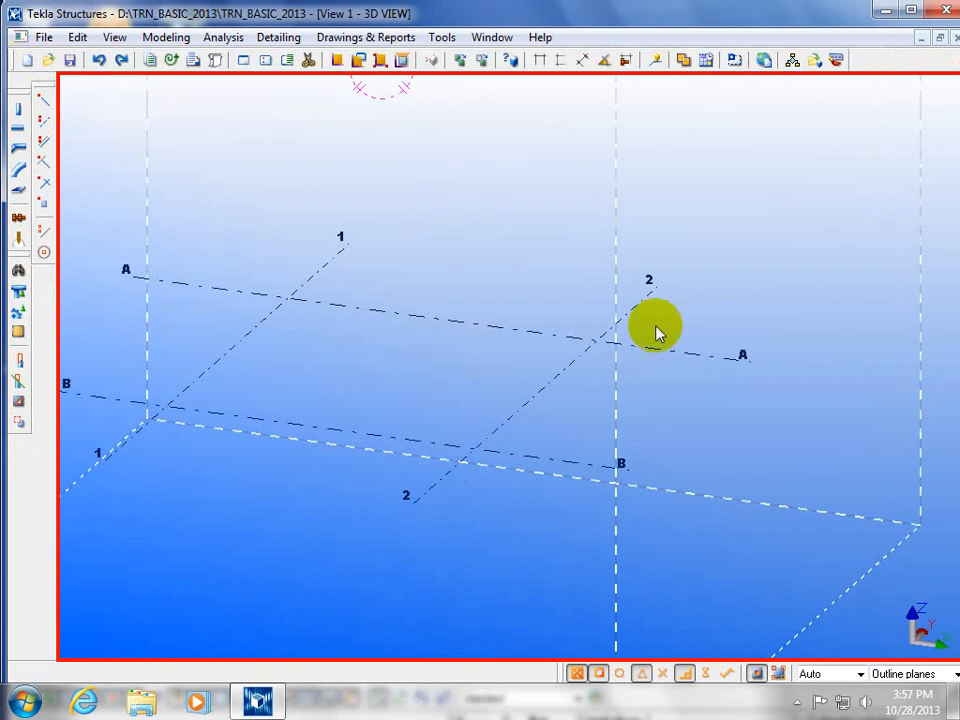
drag(563, 680, 104, 136)
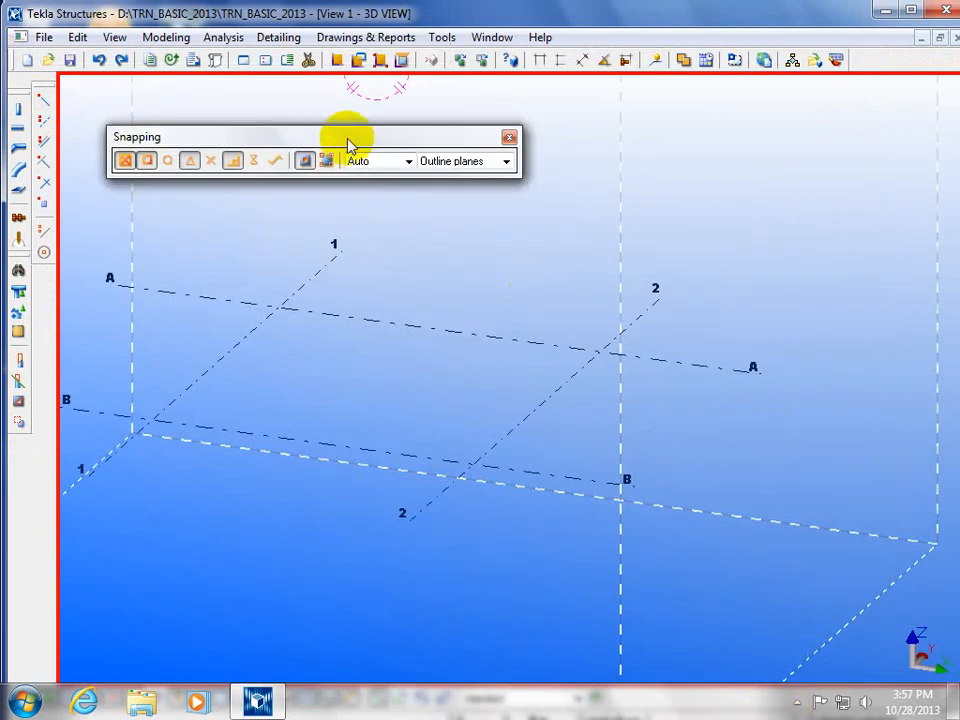
drag(348, 145, 247, 77)
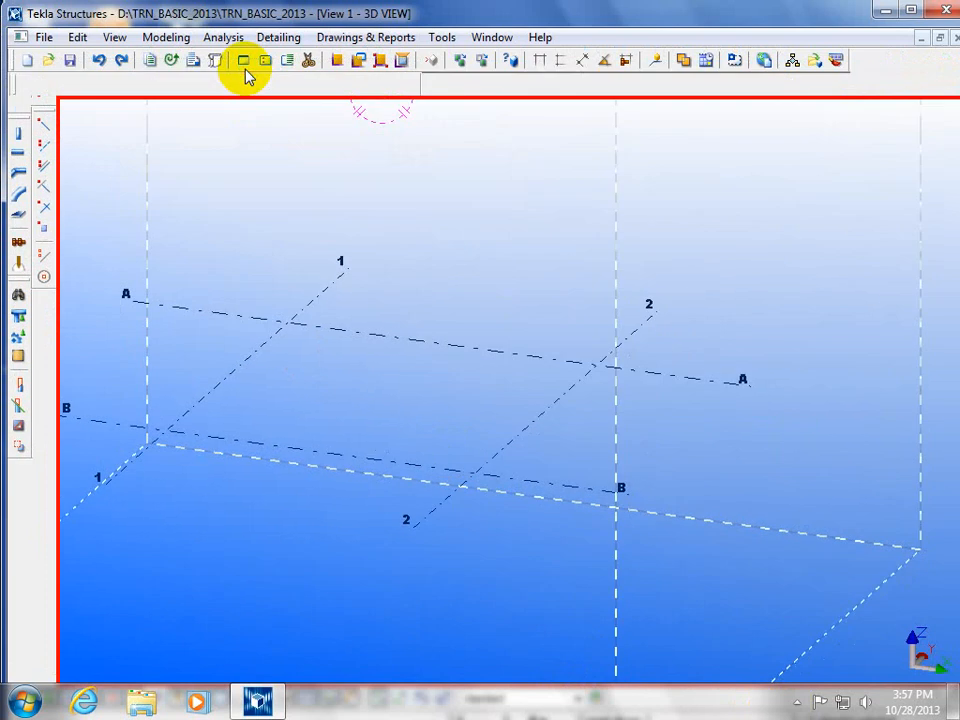
Display the All Components toolbar from the Version 13 set and dock it horizontally below the model view
click(443, 38)
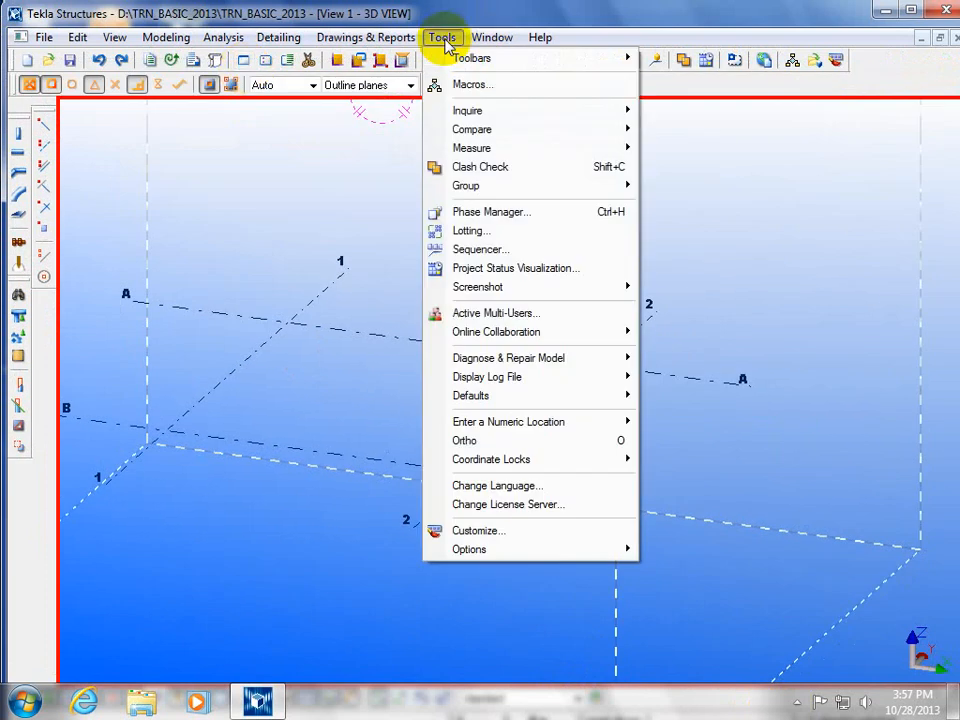
mouse_move(455, 68)
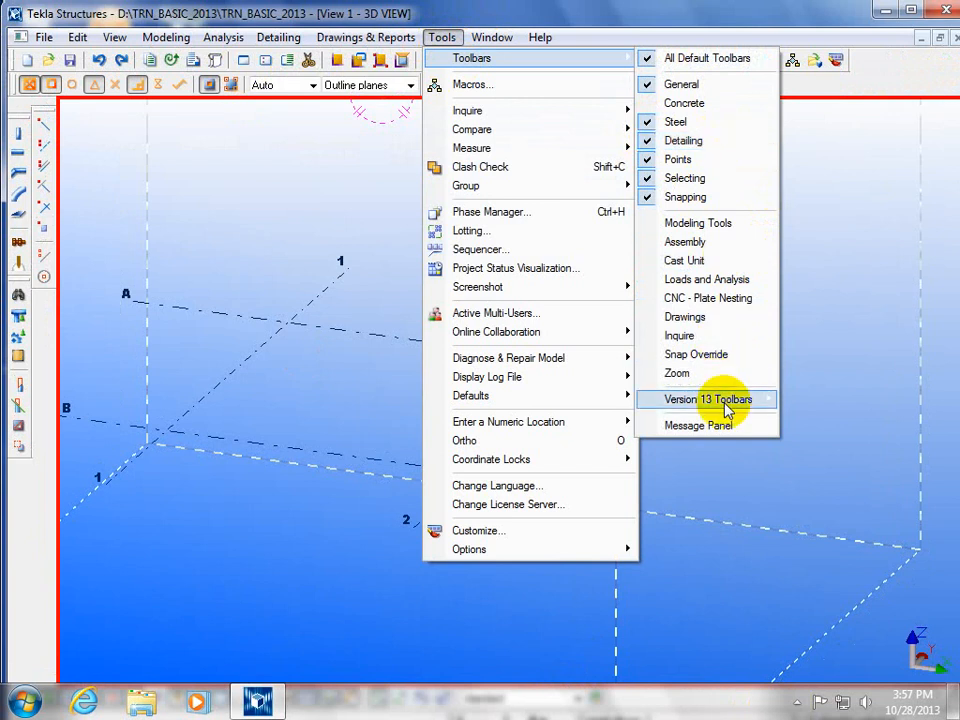
mouse_move(727, 405)
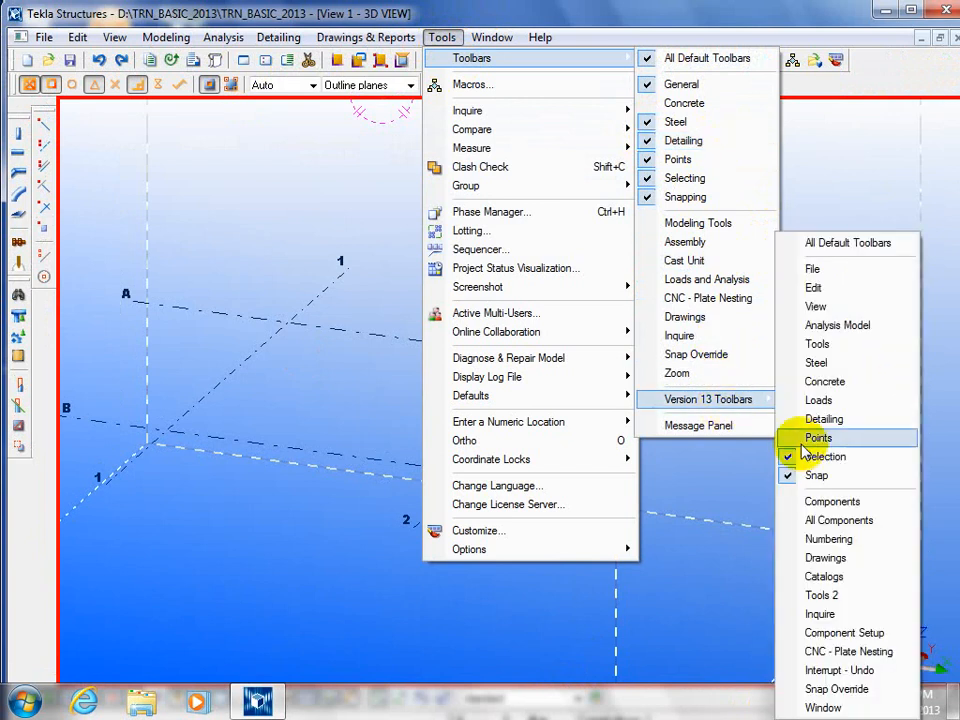
click(884, 522)
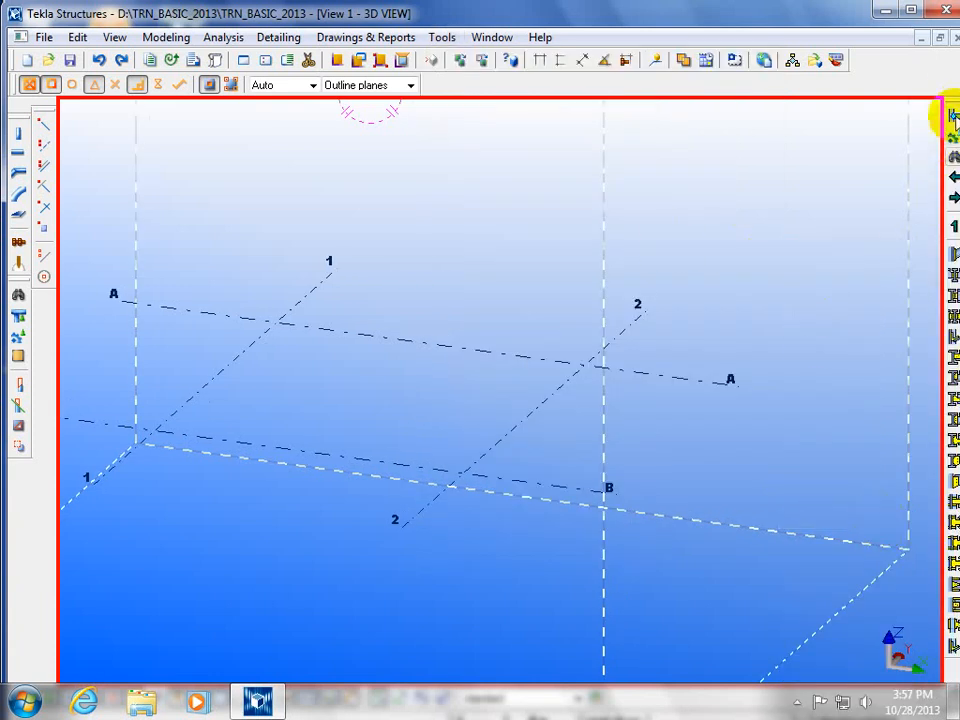
drag(952, 108, 70, 670)
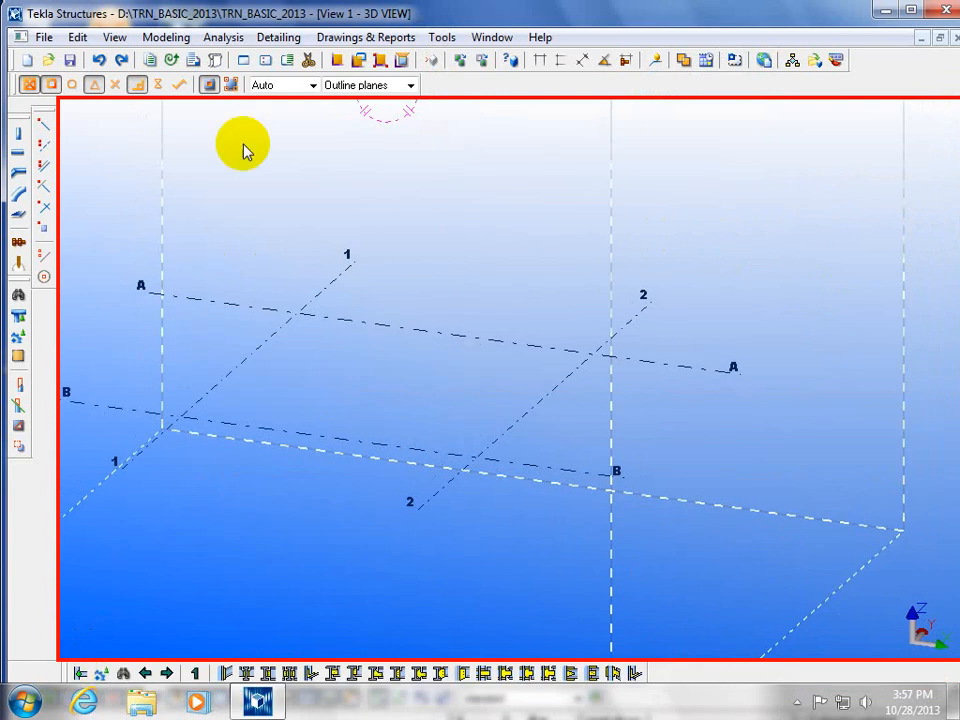
Hide and redisplay the Selecting toolbar, and dock it in the same row as the Snapping toolbar
click(442, 37)
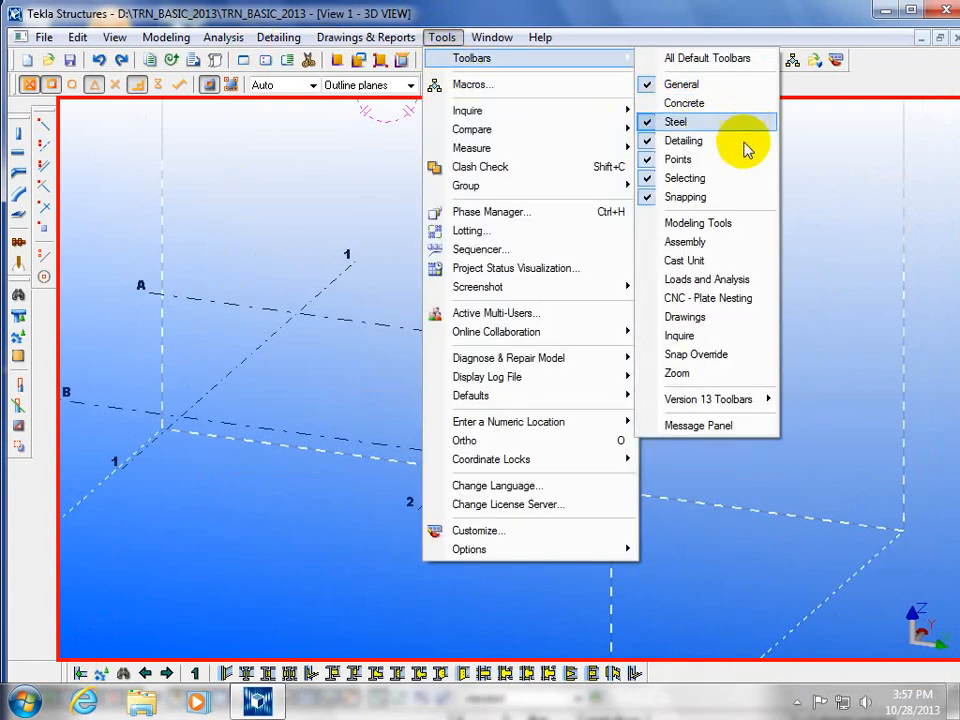
click(650, 178)
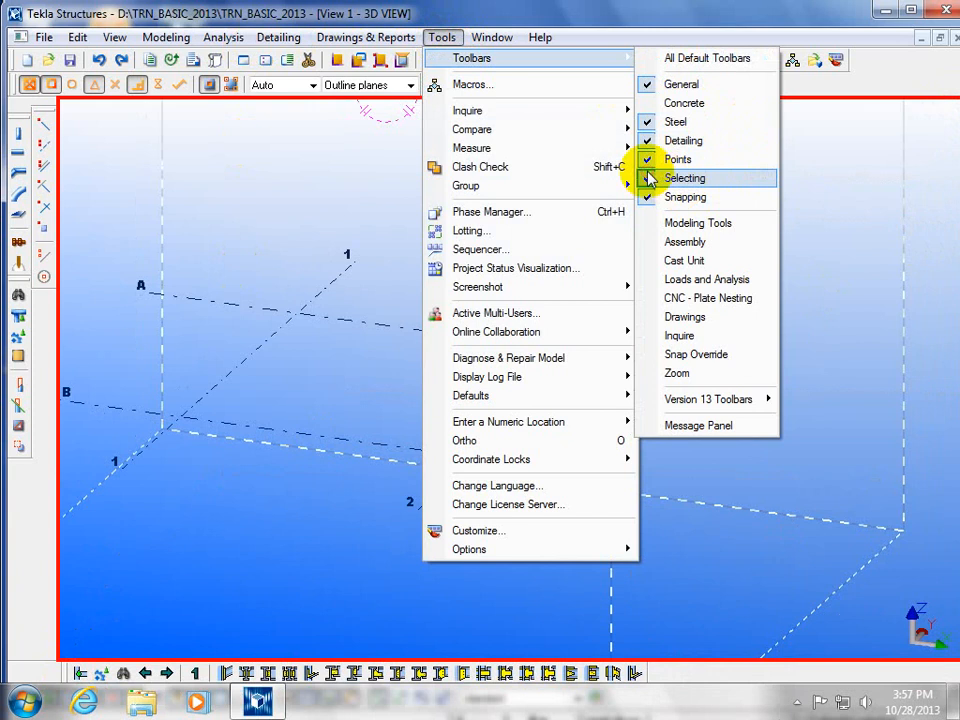
click(442, 37)
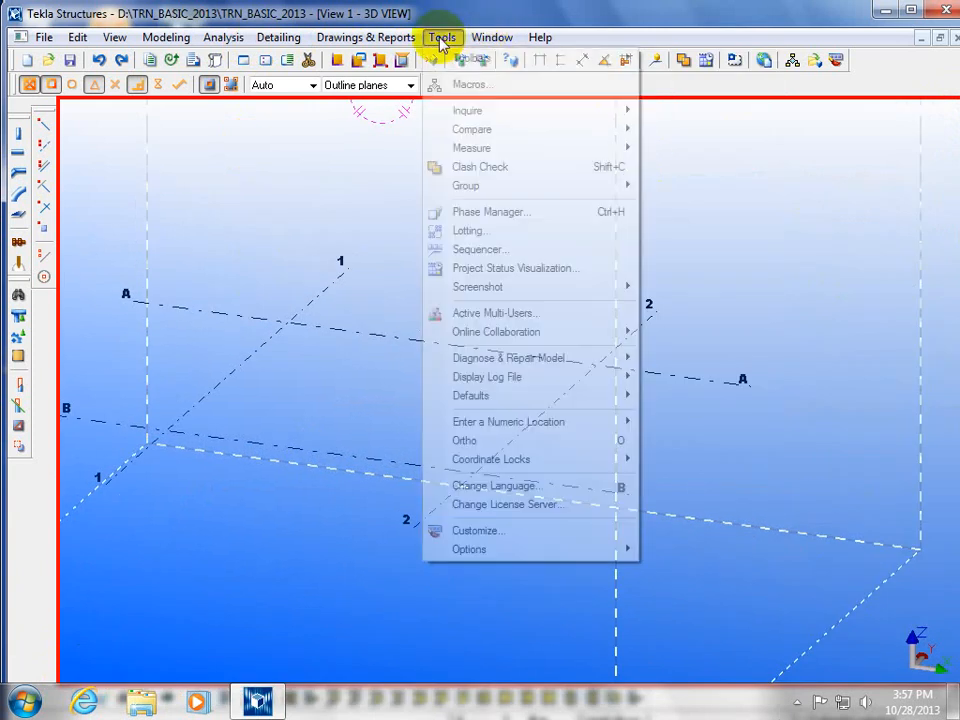
mouse_move(461, 60)
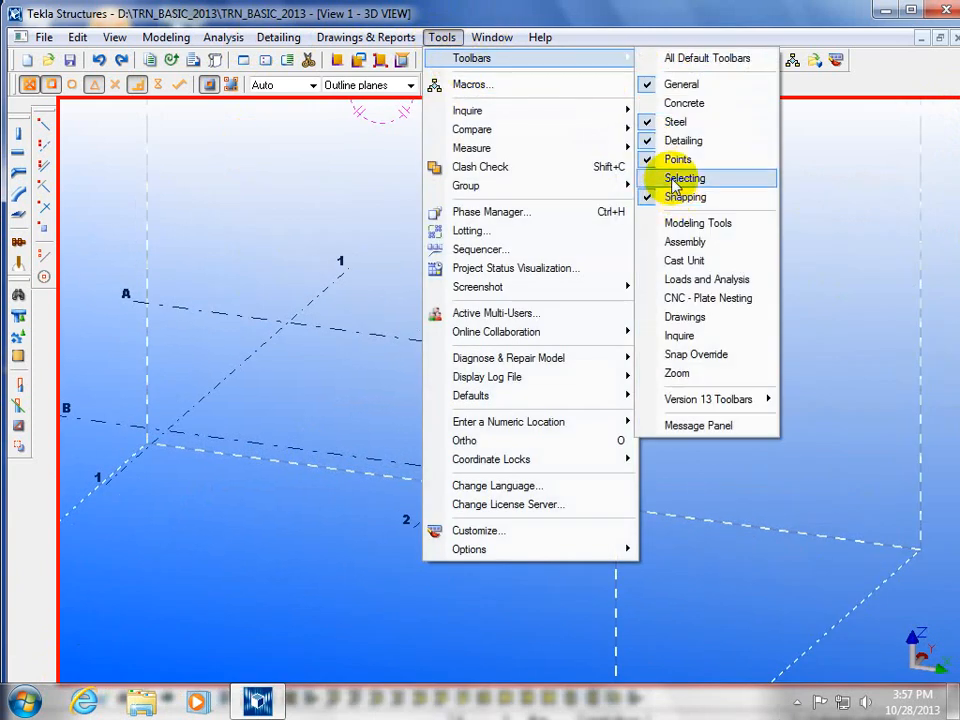
click(672, 181)
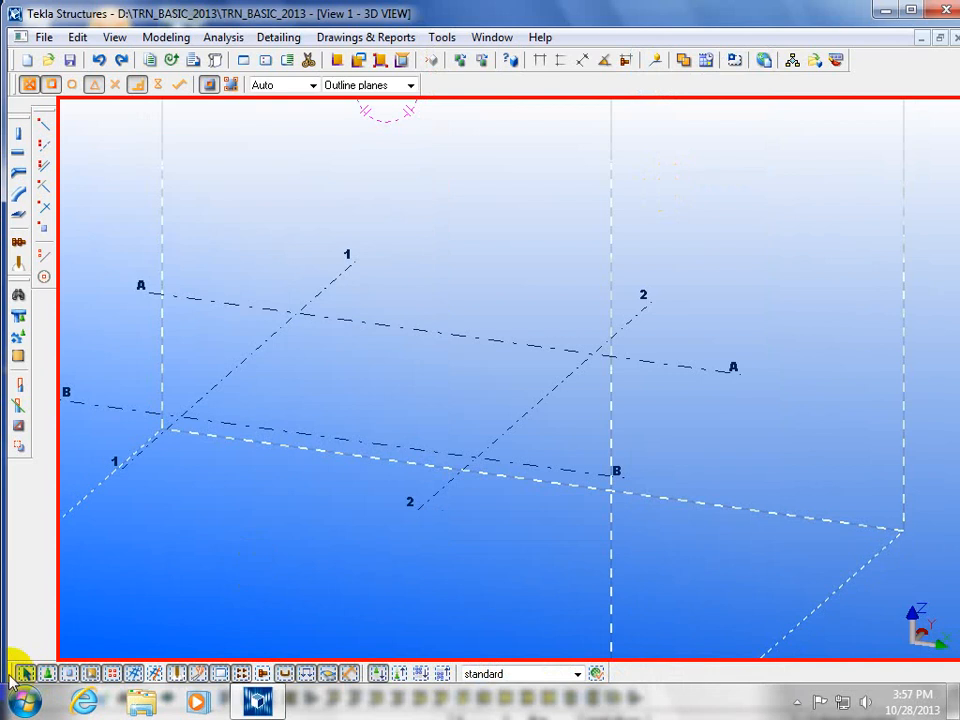
drag(12, 680, 235, 452)
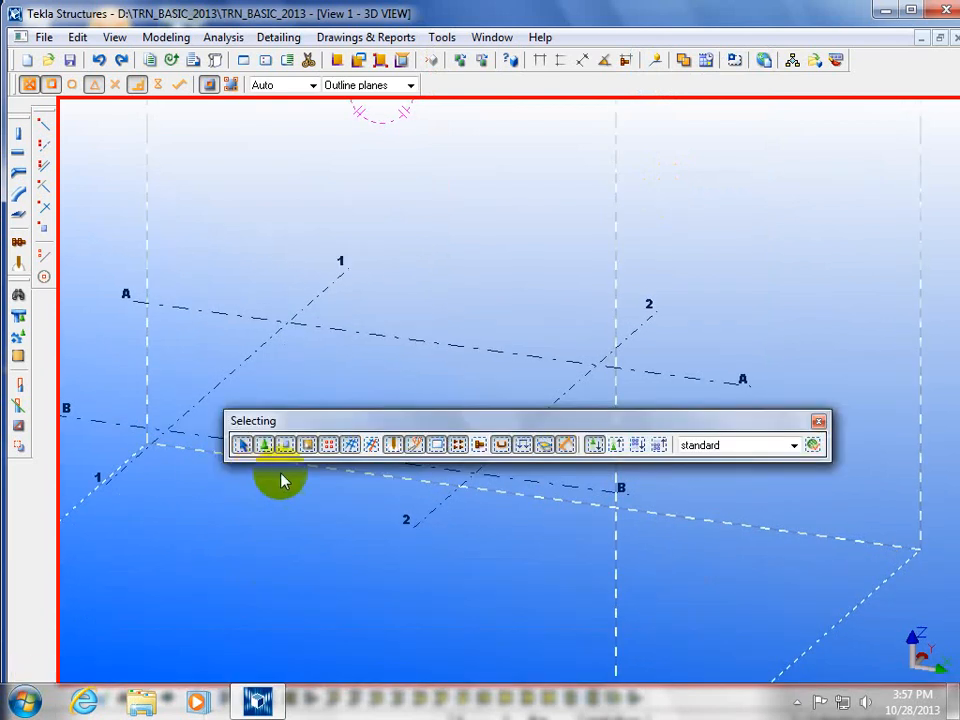
click(440, 212)
drag(440, 212, 540, 72)
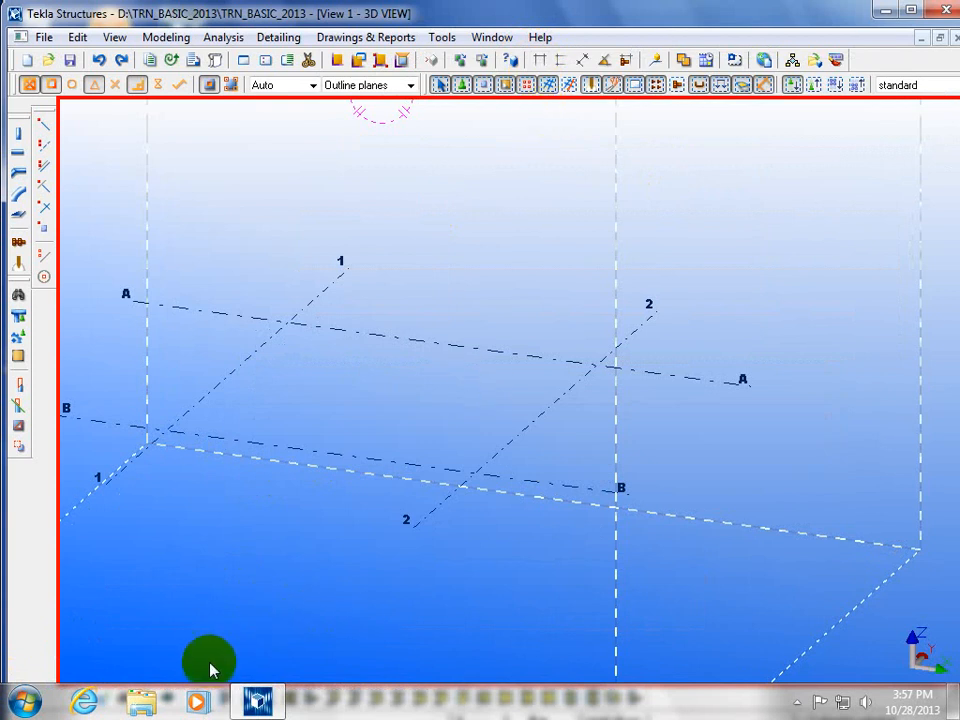
Maximize the Tekla Structures window to fill the screen
click(911, 11)
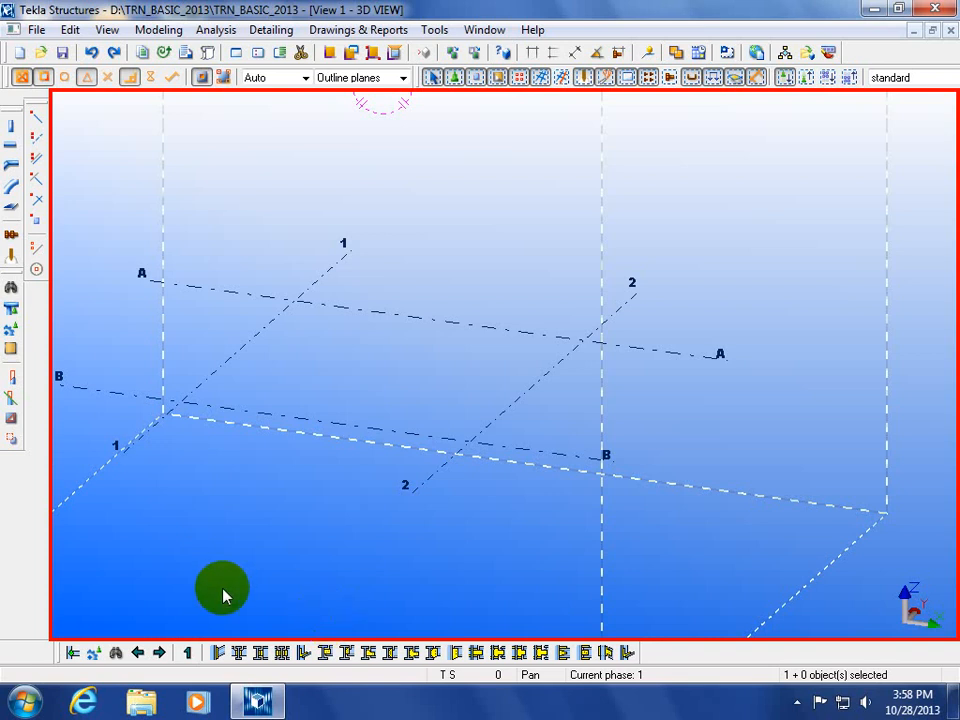
click(137, 158)
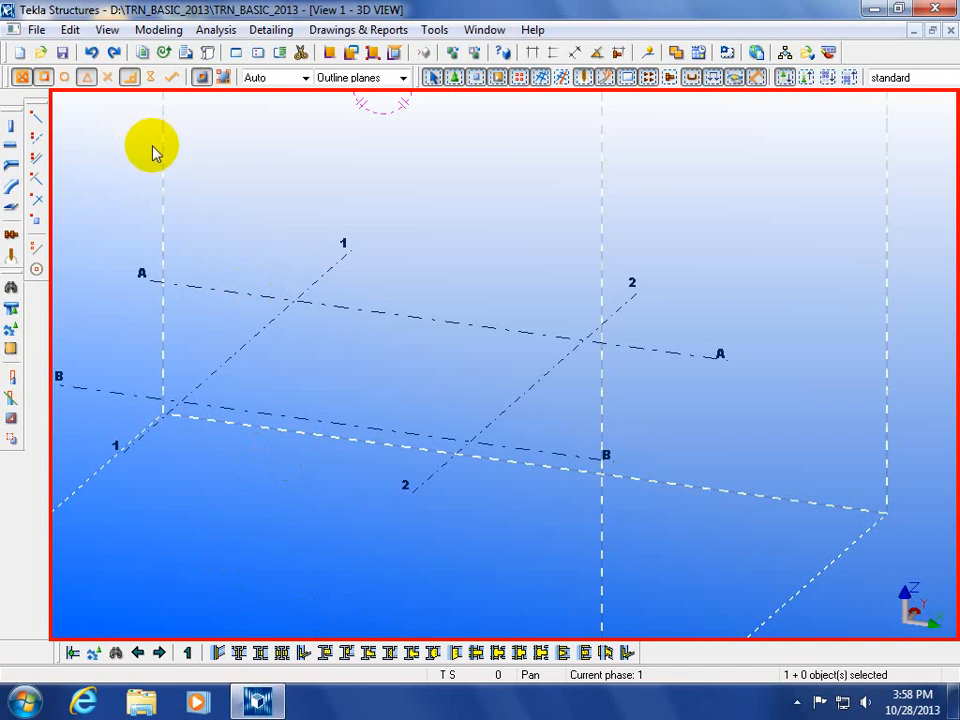
Open Sheet_1-3 from the TRN_BASIC_2013 folder on drive D: and maximize the PDF window
click(132, 705)
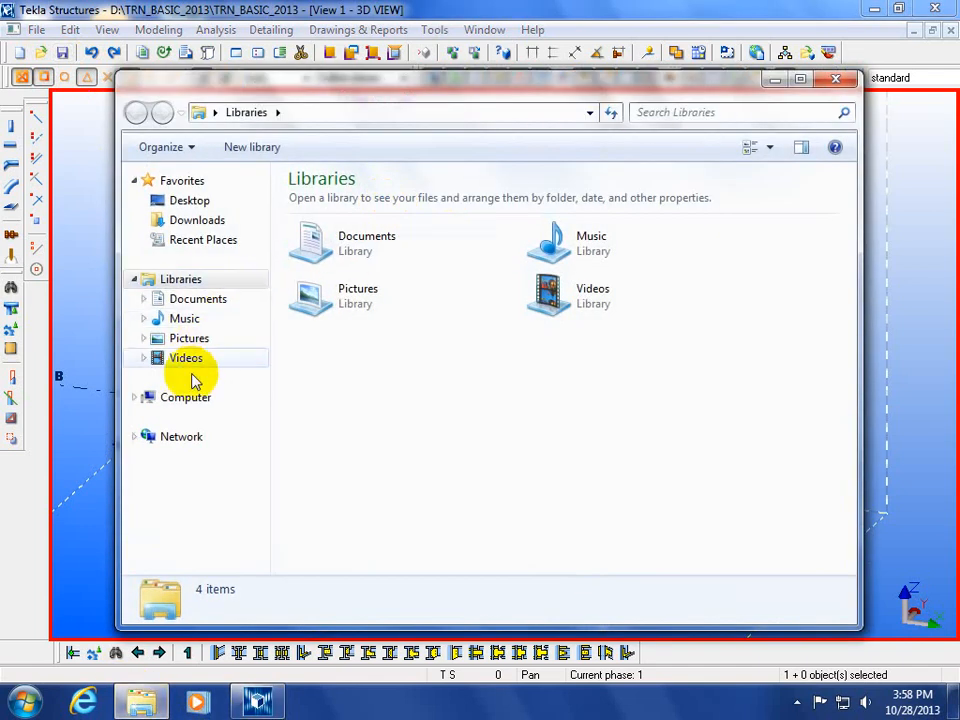
click(137, 398)
click(190, 435)
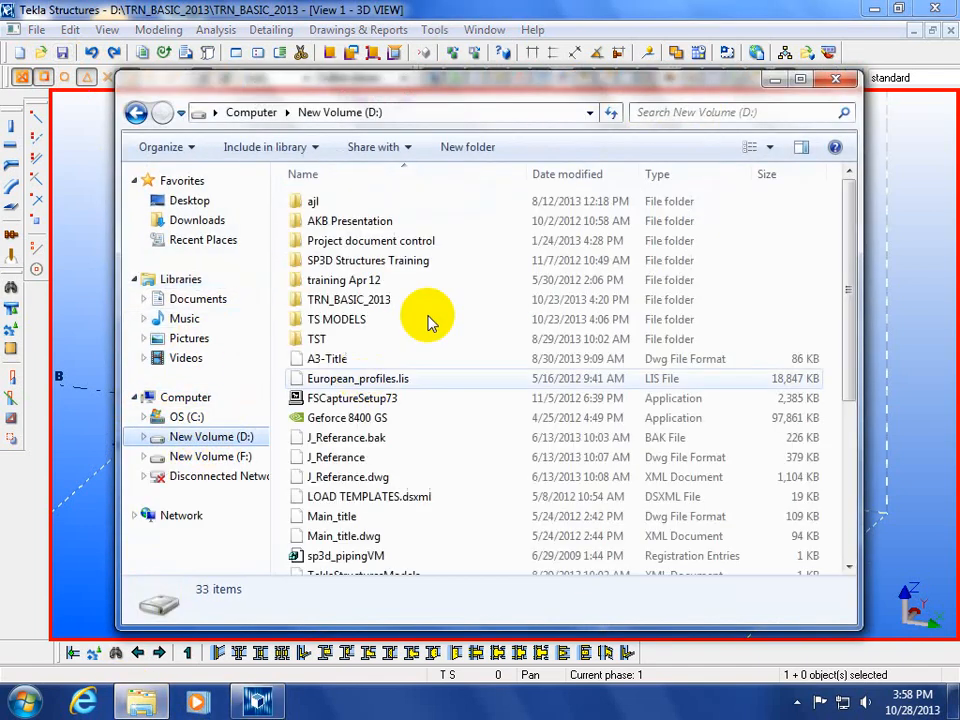
double_click(345, 300)
click(350, 242)
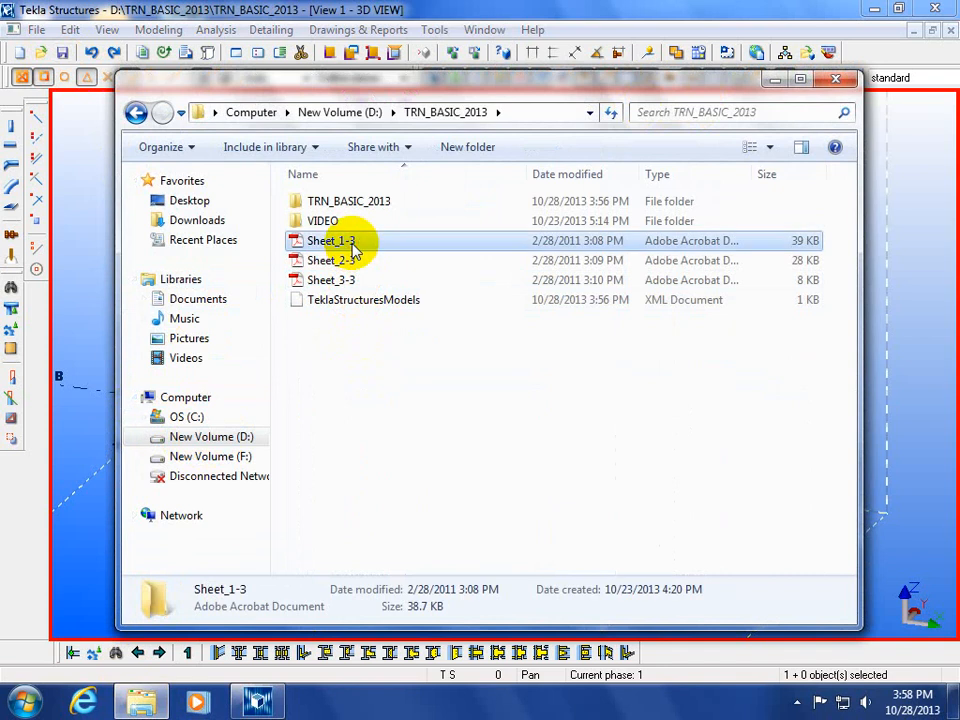
double_click(352, 245)
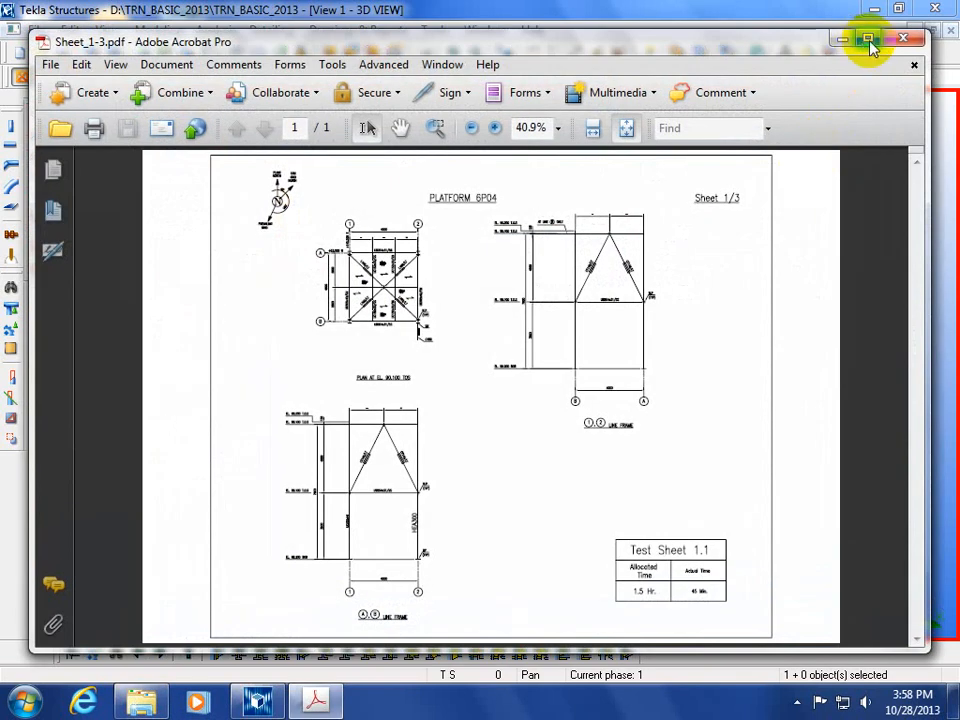
click(869, 40)
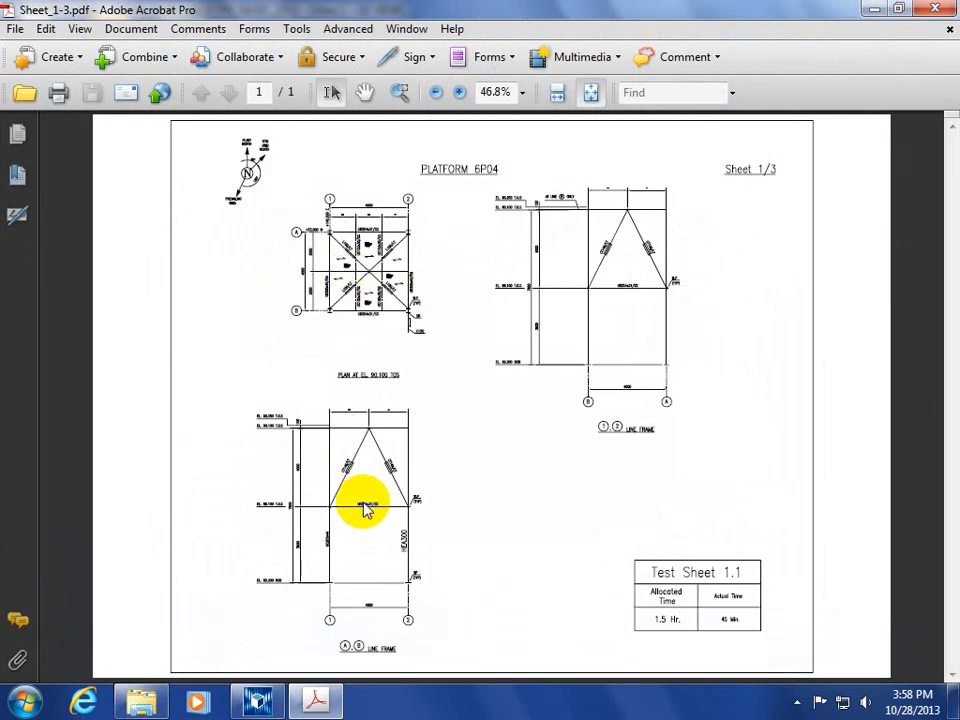
Examine the platform plan and the column profile labels in the A, B line frame, dismissing the software registration prompt
ctrl+scroll(332, 225, up, 4)
ctrl+scroll(268, 257, up, 3)
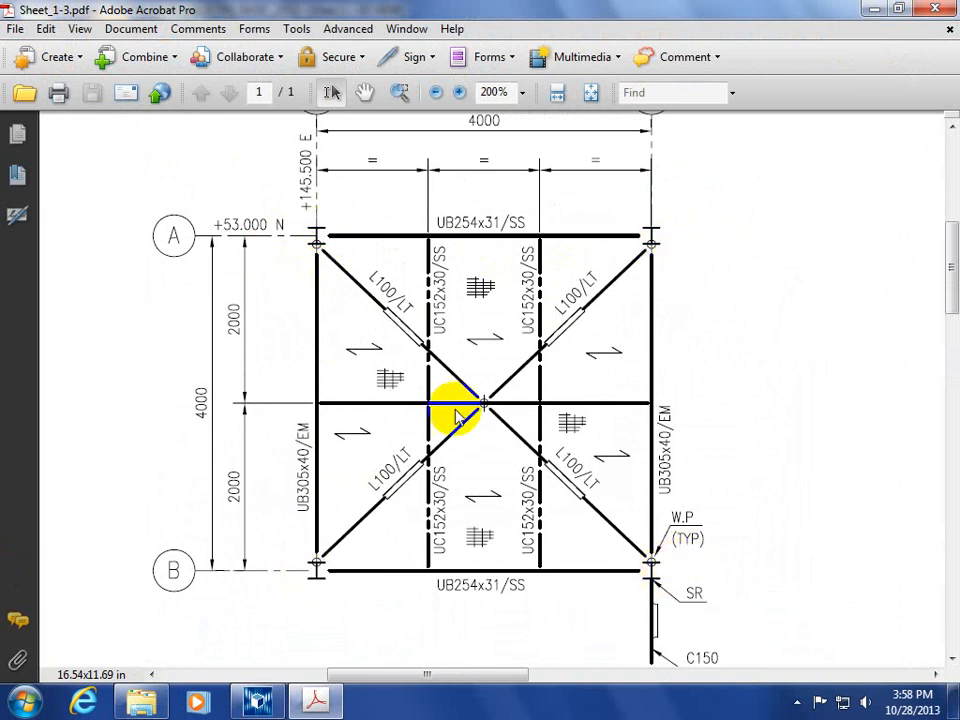
ctrl+scroll(391, 313, down, 2)
ctrl+scroll(391, 313, down, 3)
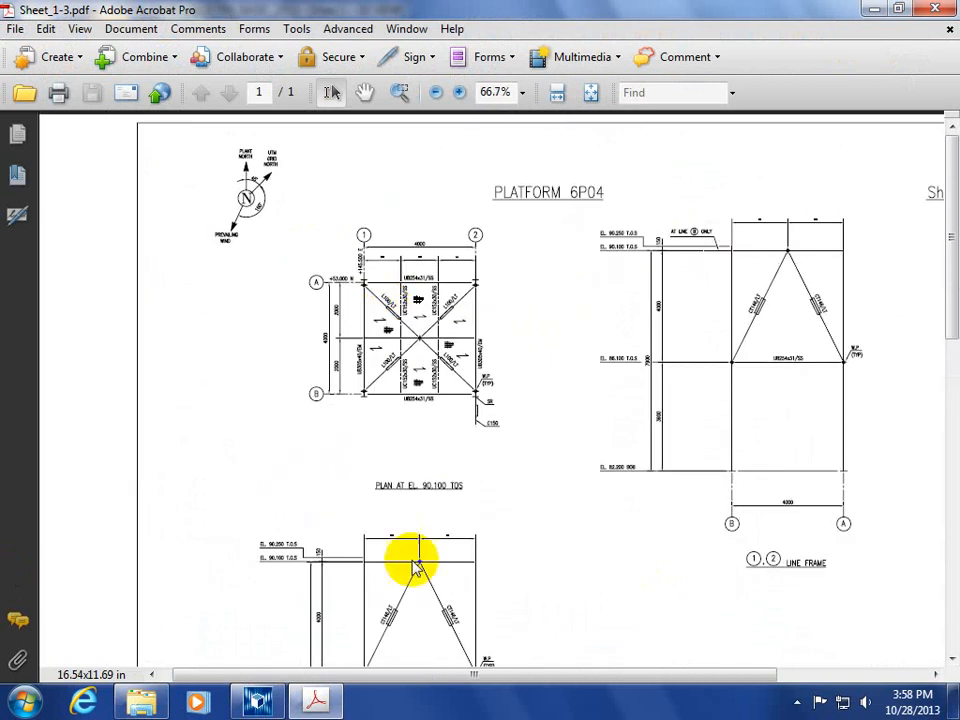
drag(542, 617, 326, 452)
ctrl+scroll(313, 467, up, 5)
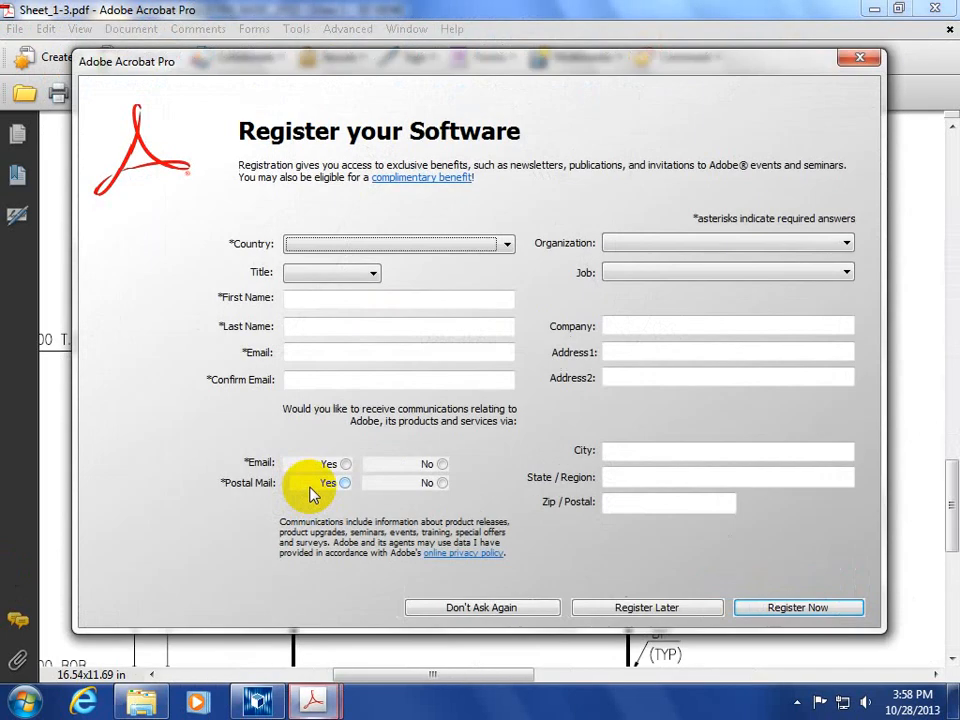
click(861, 58)
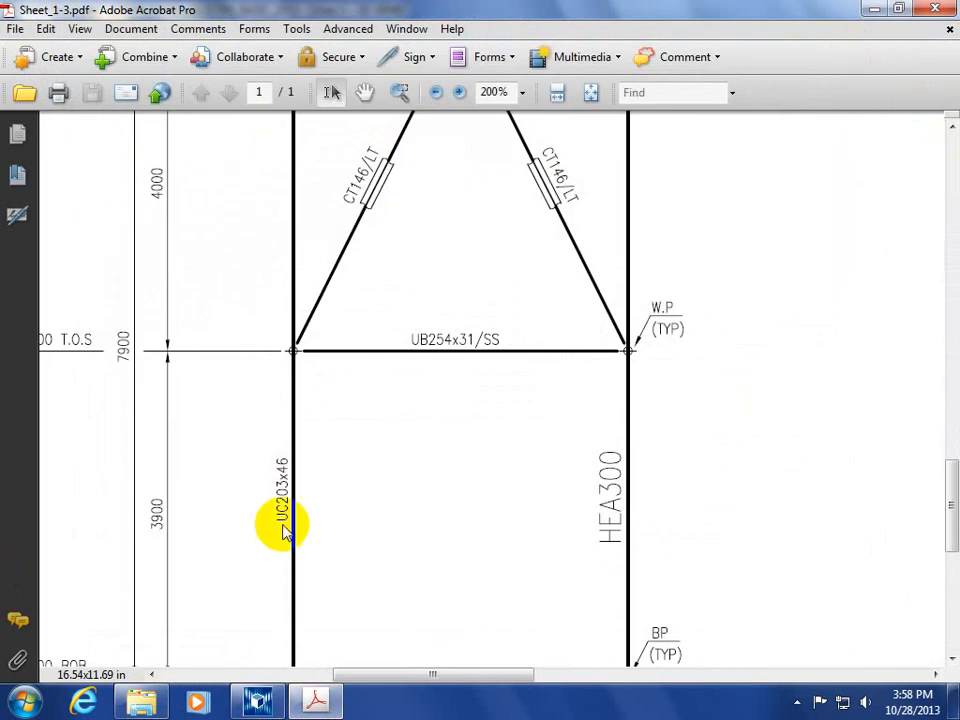
ctrl+scroll(287, 530, up, 2)
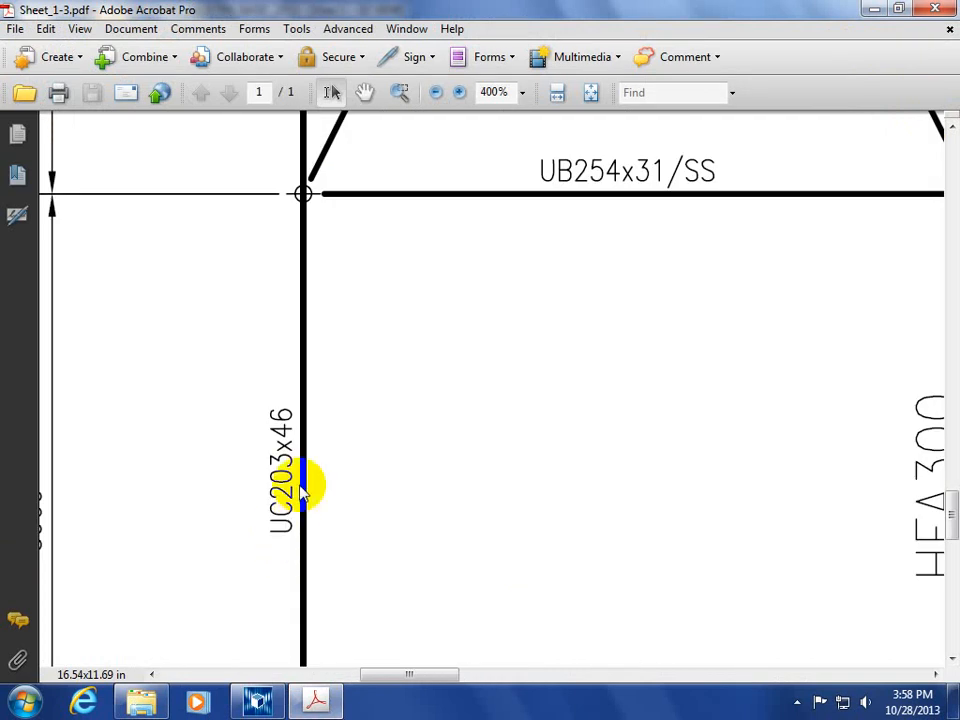
ctrl+scroll(307, 425, down, 3)
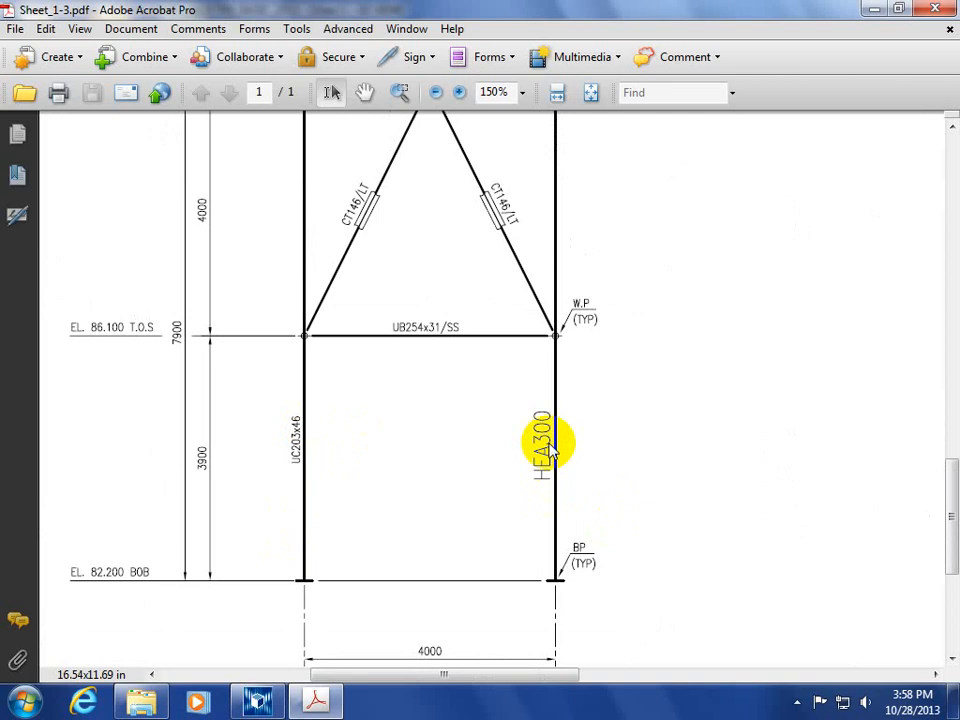
ctrl+scroll(540, 480, up, 2)
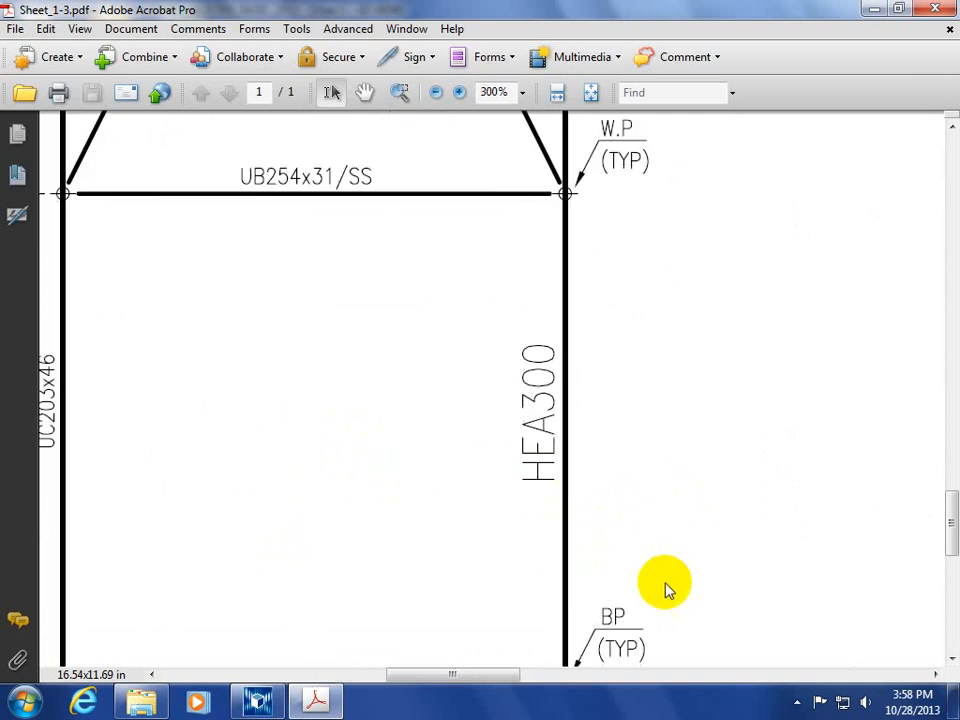
scroll(660, 590, left, 5)
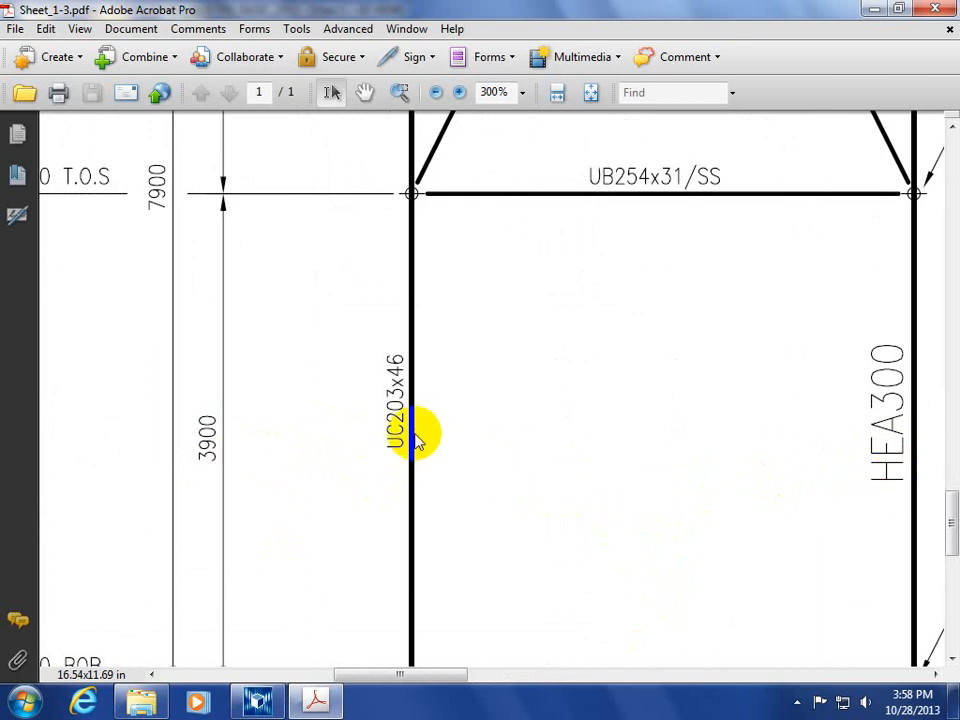
ctrl+scroll(375, 440, down, 2)
ctrl+scroll(375, 440, down, 4)
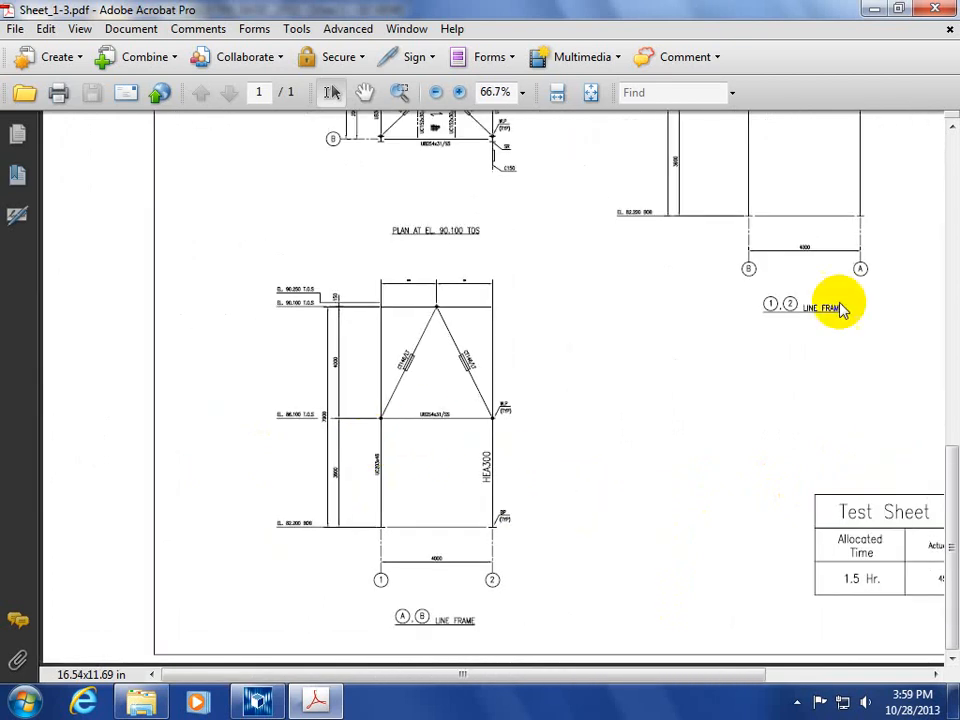
Check the 1, 2 line frame for column profiles and compare it with the grid 1 column in the A, B line frame
scroll(859, 208, up, 3)
scroll(879, 386, up, 1)
ctrl+scroll(879, 392, up, 3)
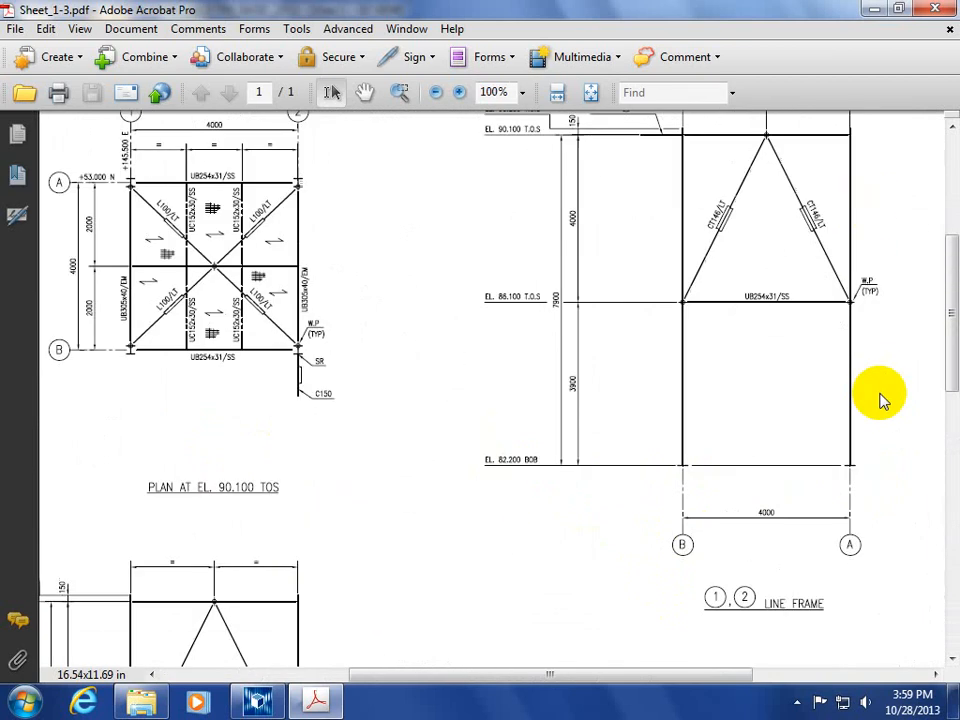
ctrl+scroll(880, 400, down, 2)
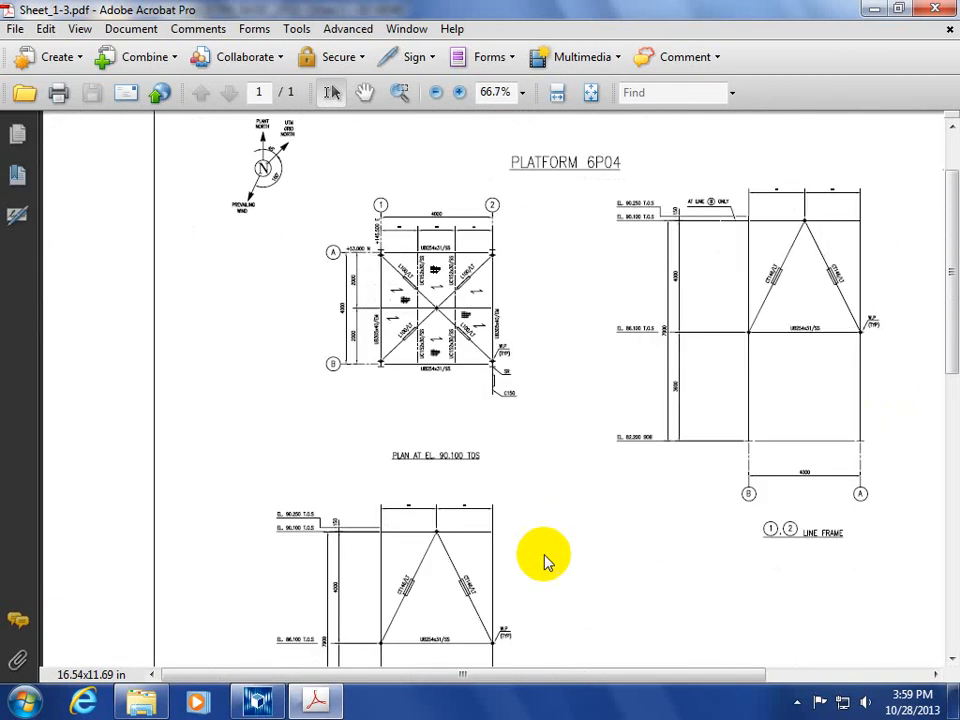
scroll(401, 540, down, 4)
scroll(437, 592, down, 1)
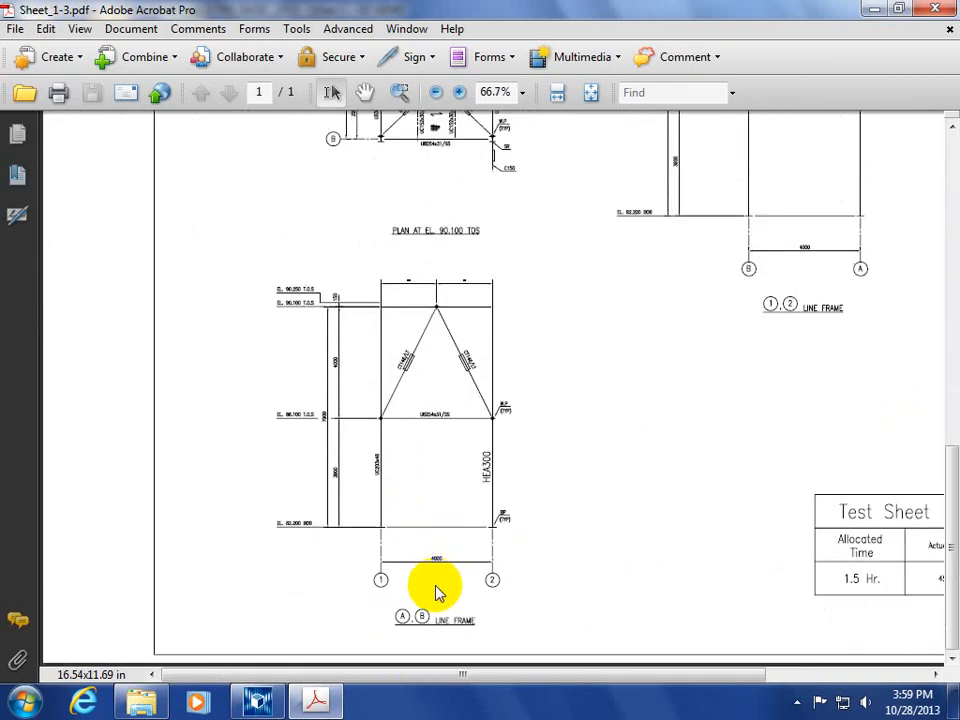
ctrl+scroll(421, 643, up, 2)
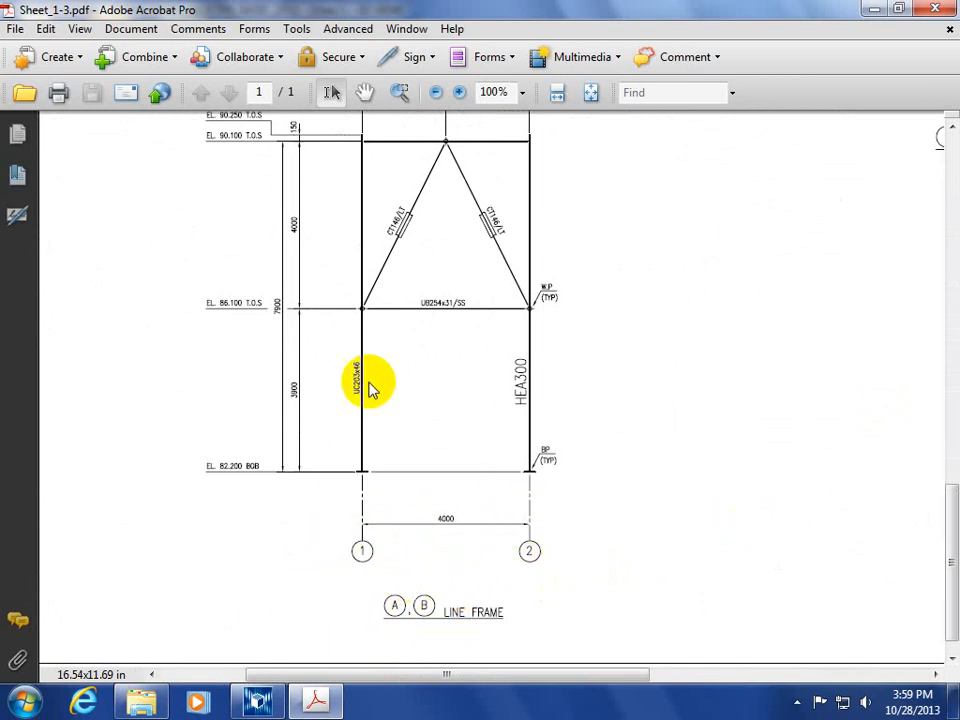
ctrl+scroll(364, 378, up, 5)
ctrl+scroll(366, 378, down, 5)
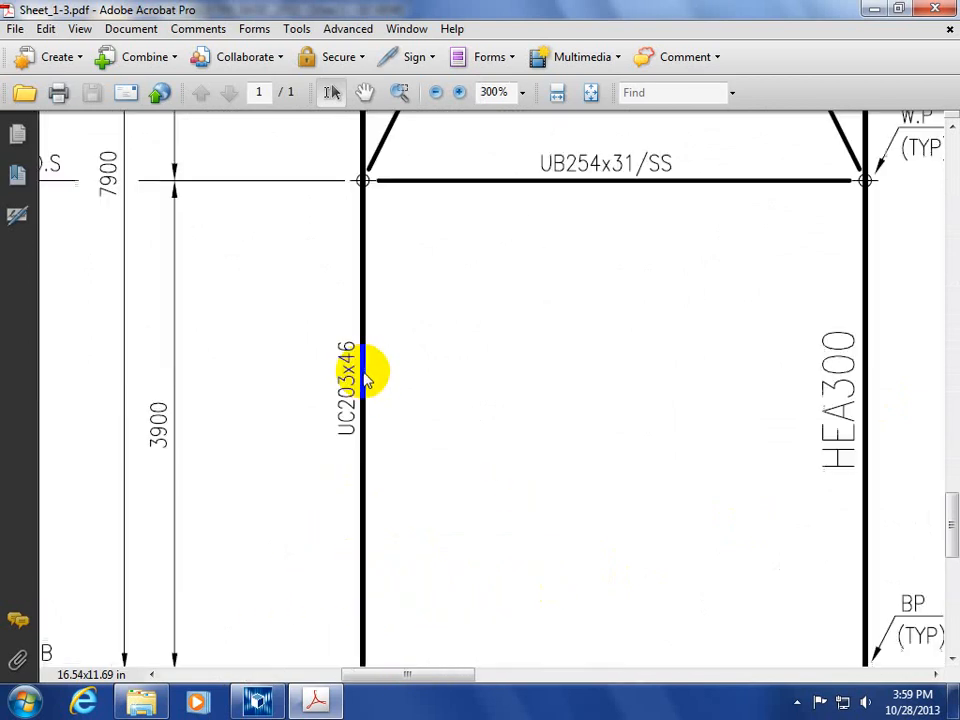
Switch between Tekla Structures and the drawing sheet, and rotate the 3D view to see the grid from another side
click(262, 703)
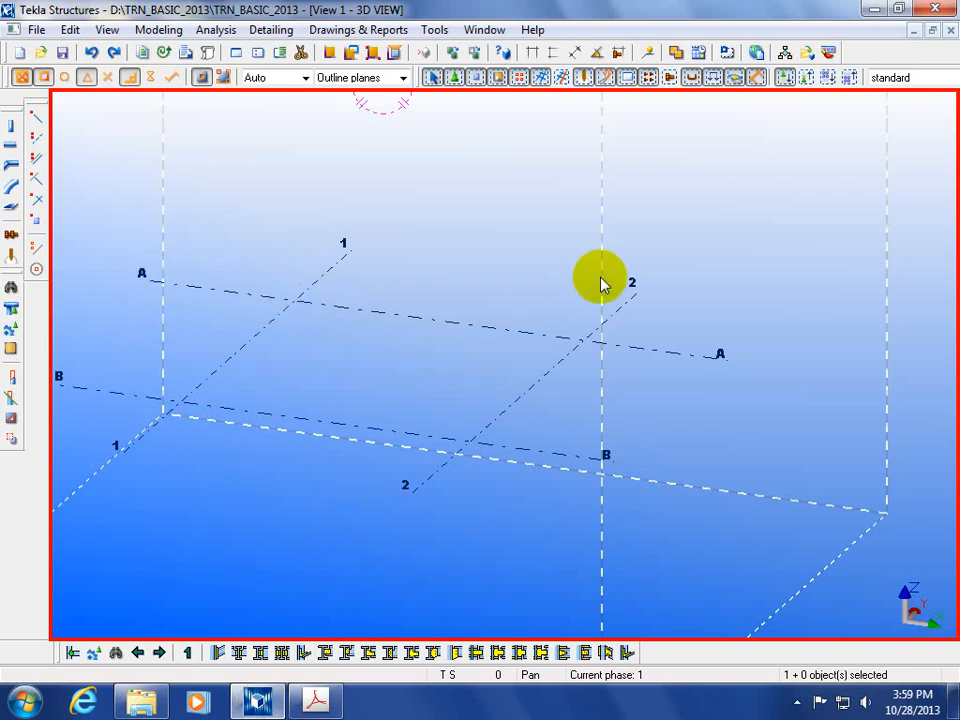
click(316, 698)
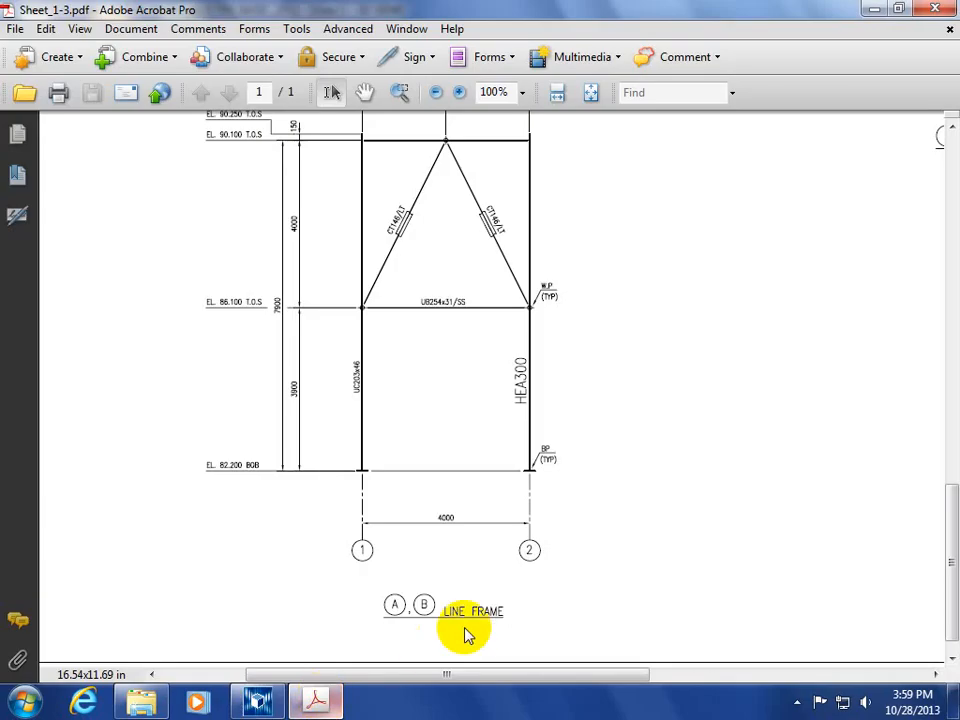
click(262, 703)
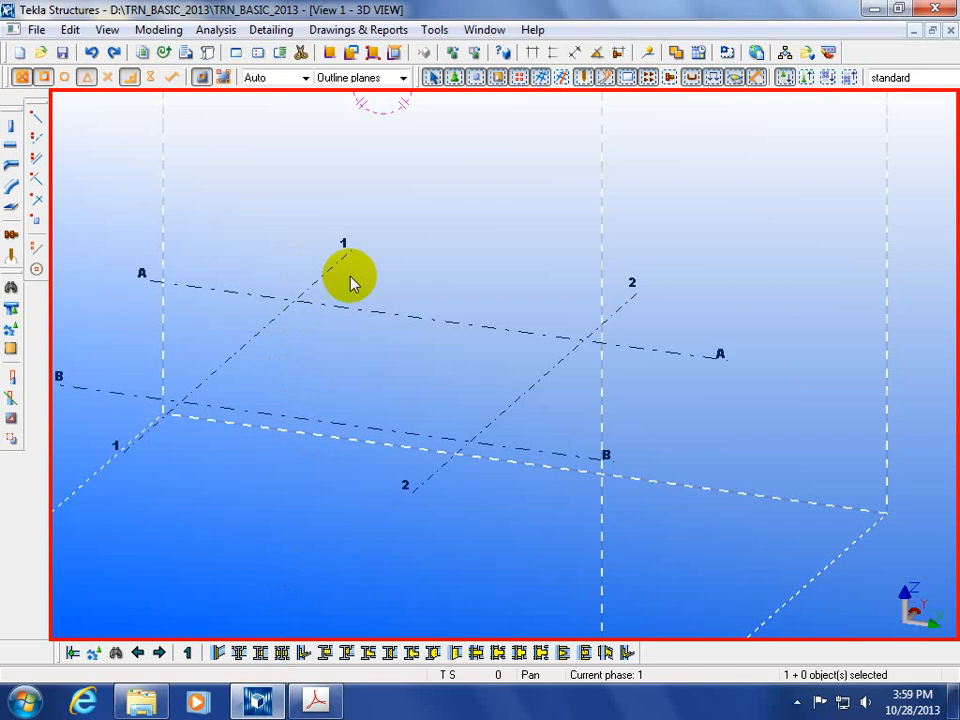
ctrl+middle_drag(217, 548, 300, 460)
mouse_move(262, 703)
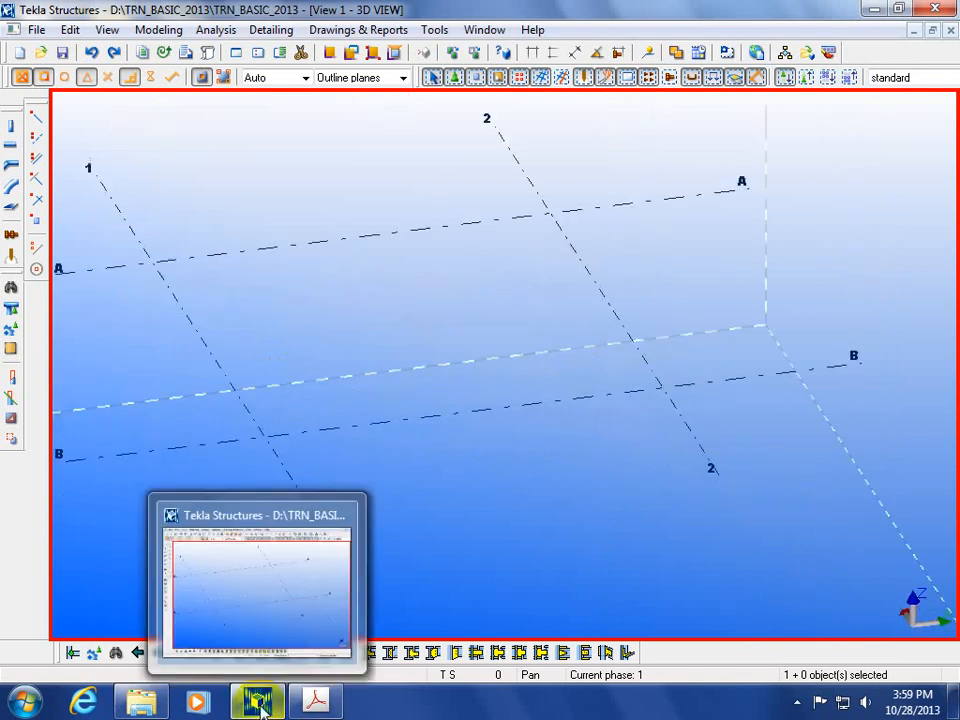
Return to the PDF sheet in Adobe Acrobat and examine the column orientation at grid B-1 in the plan
click(315, 702)
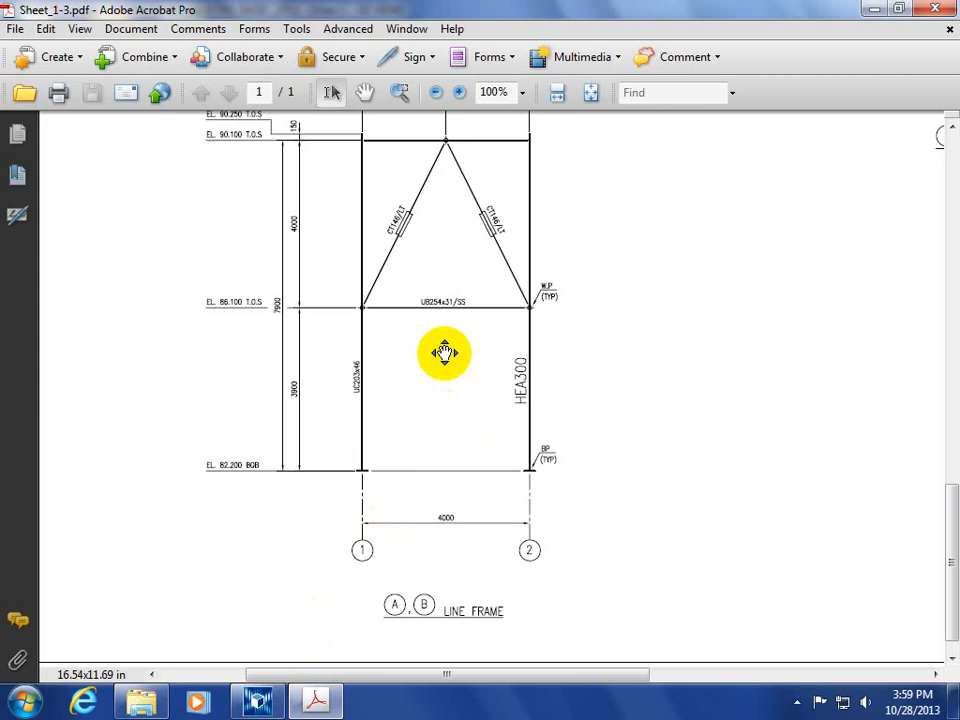
ctrl+scroll(365, 535, up, 2)
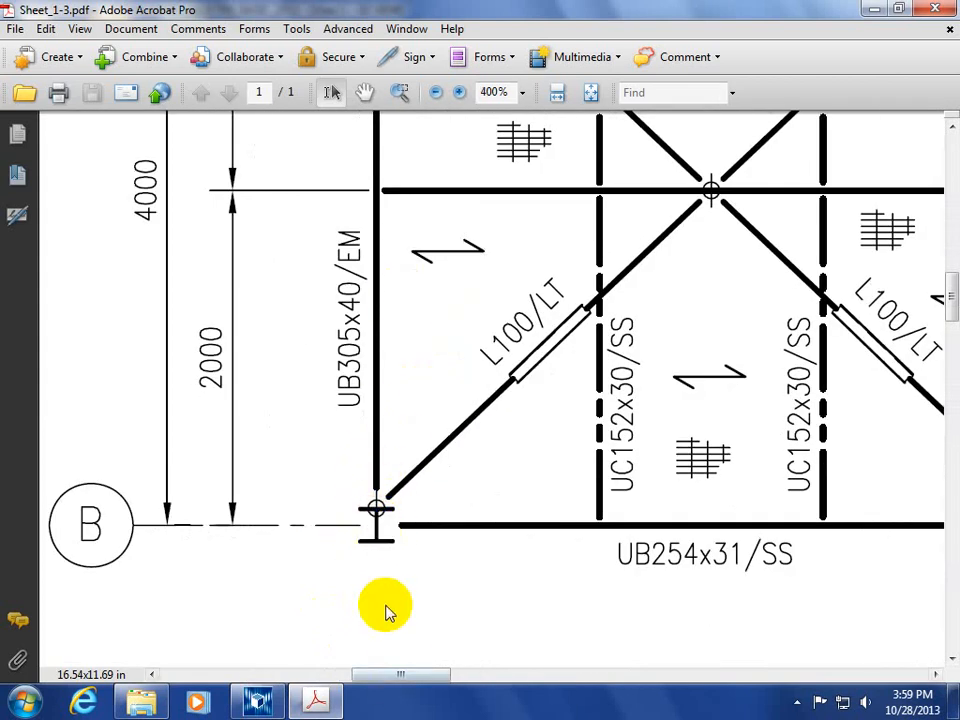
ctrl+scroll(379, 512, down, 3)
ctrl+scroll(381, 478, down, 2)
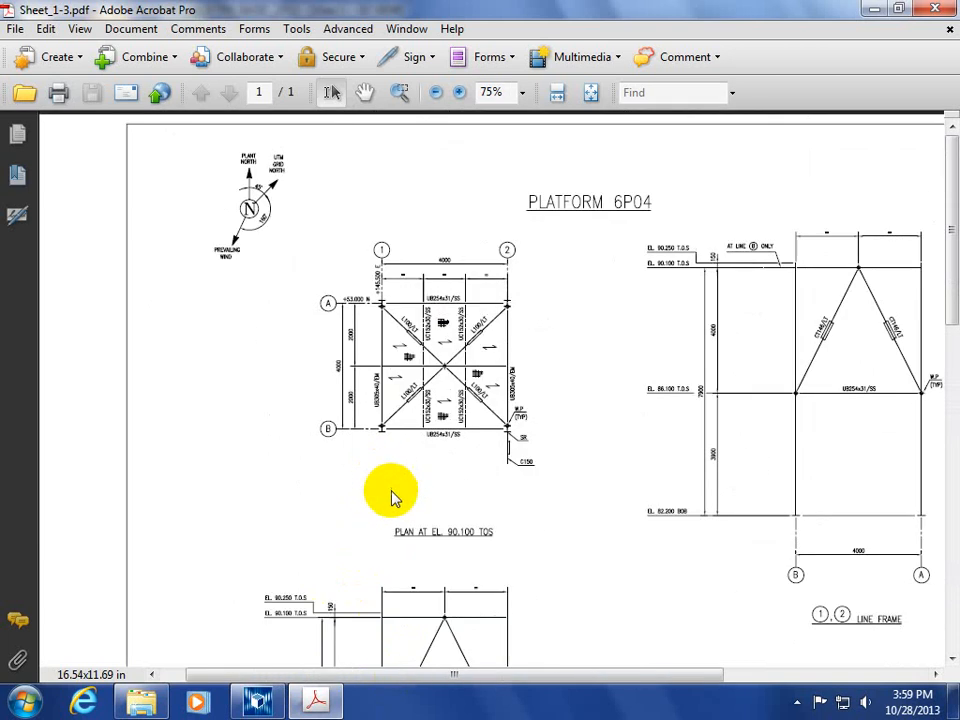
ctrl+scroll(461, 508, down, 2)
ctrl+scroll(443, 525, up, 1)
ctrl+scroll(214, 604, up, 1)
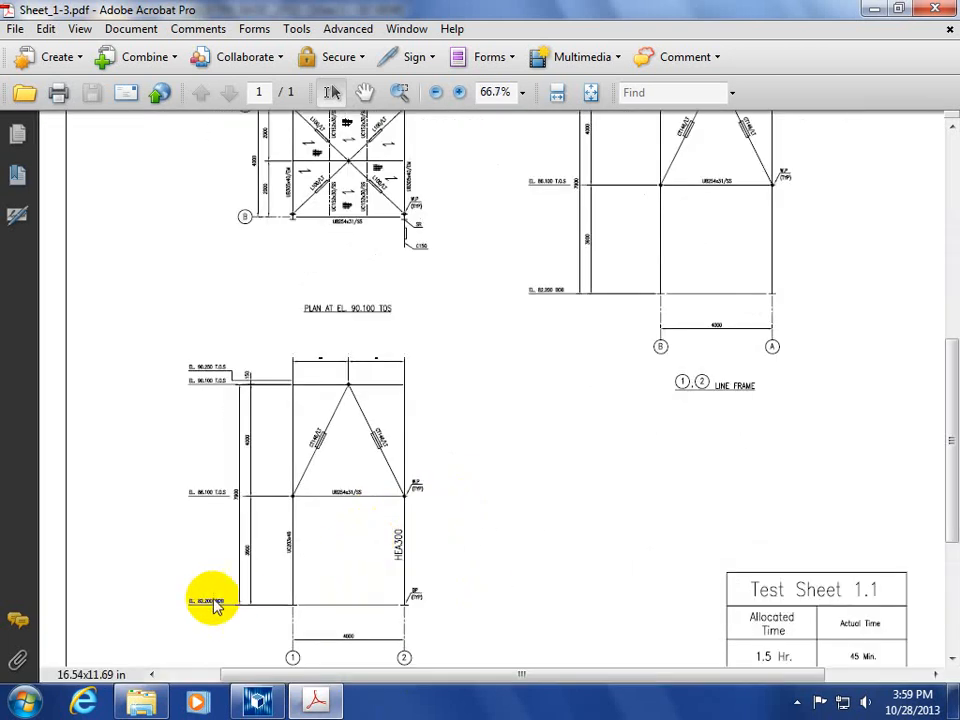
Examine the base and top-of-steel elevations of the columns in the A, B line frame
ctrl+scroll(154, 602, up, 1)
ctrl+scroll(174, 617, up, 3)
ctrl+scroll(228, 624, up, 1)
ctrl+scroll(226, 624, up, 2)
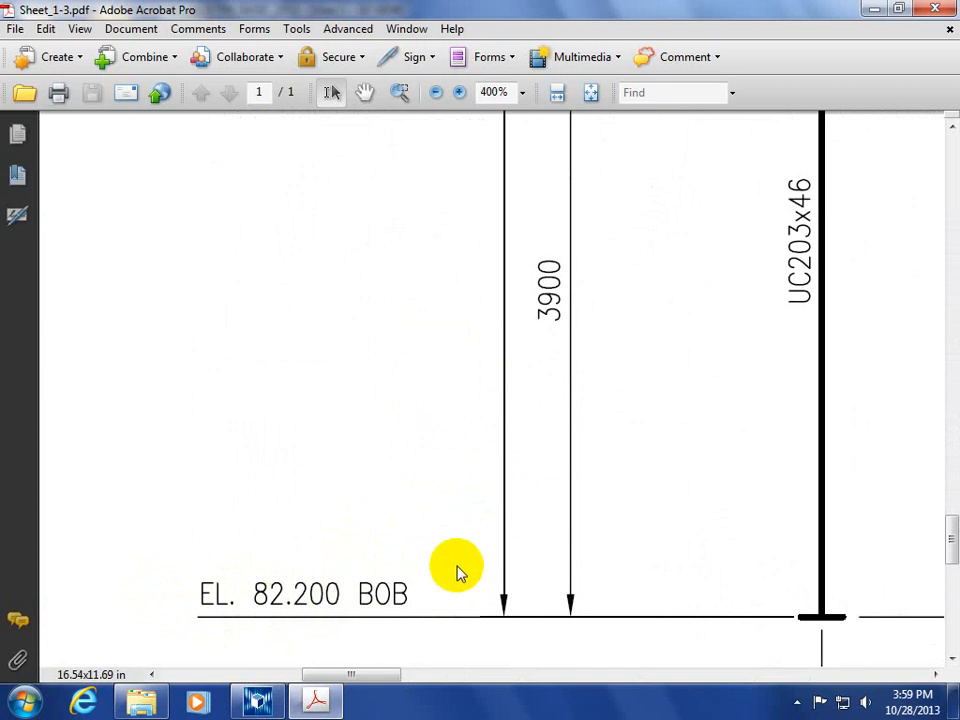
ctrl+scroll(457, 573, up, 1)
ctrl+scroll(457, 573, down, 2)
scroll(526, 426, up, 5)
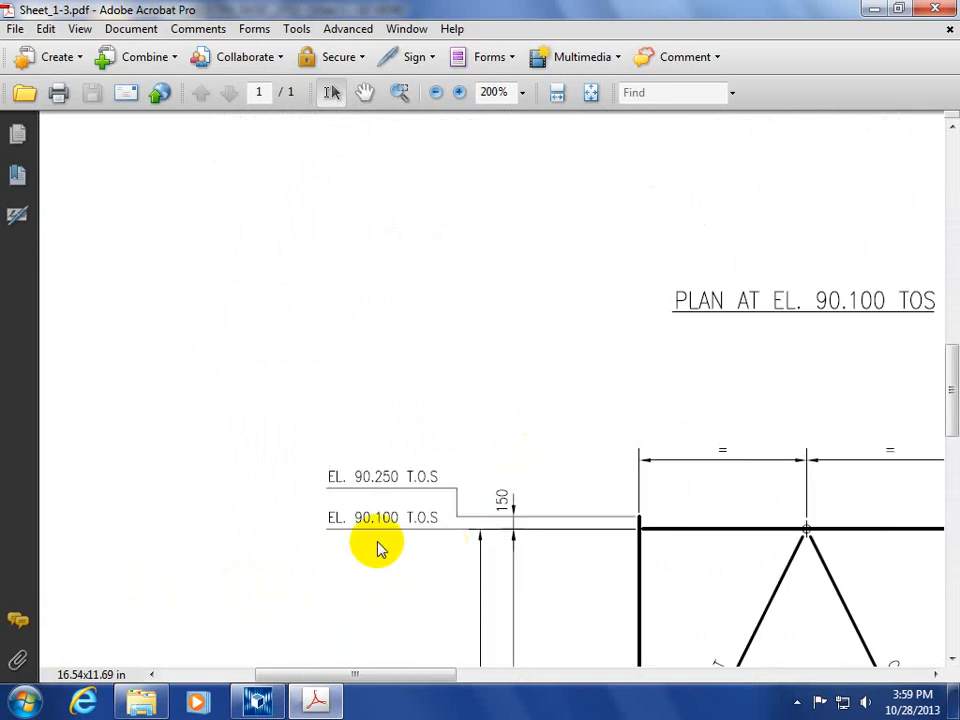
ctrl+scroll(380, 540, up, 1)
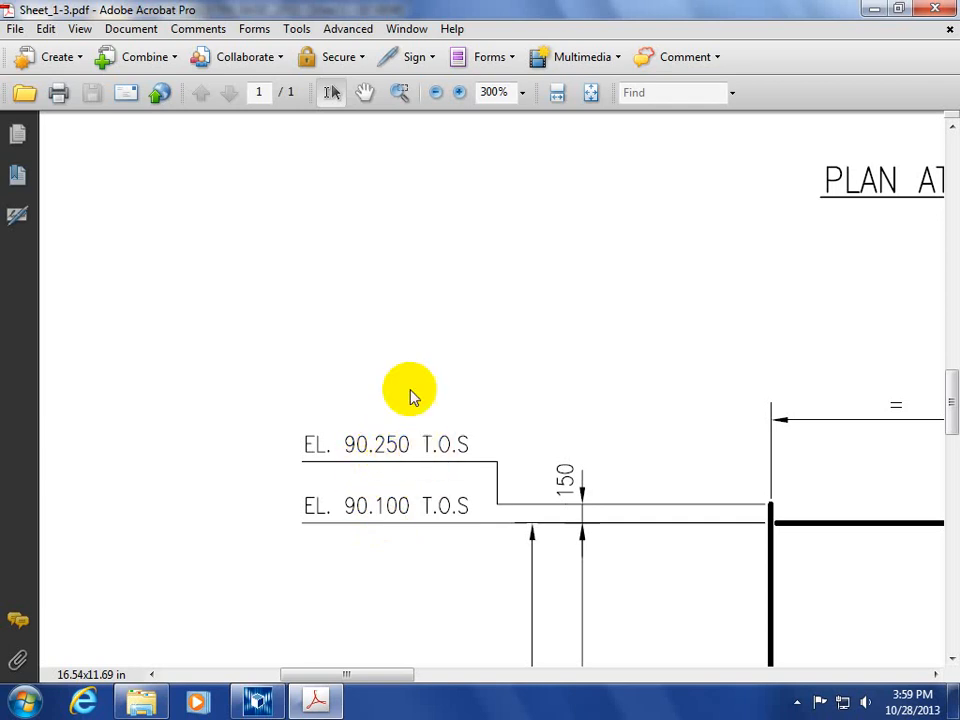
ctrl+scroll(411, 392, down, 5)
ctrl+scroll(390, 453, down, 1)
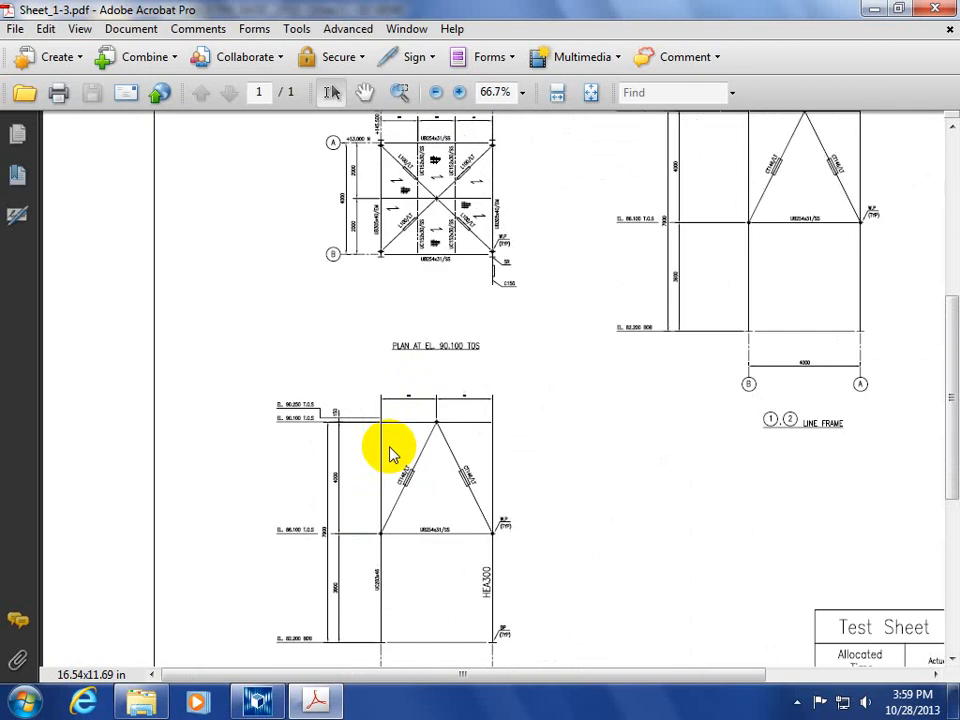
Switch to Tekla Structures and save the column properties as a new set named UC203x46
click(258, 706)
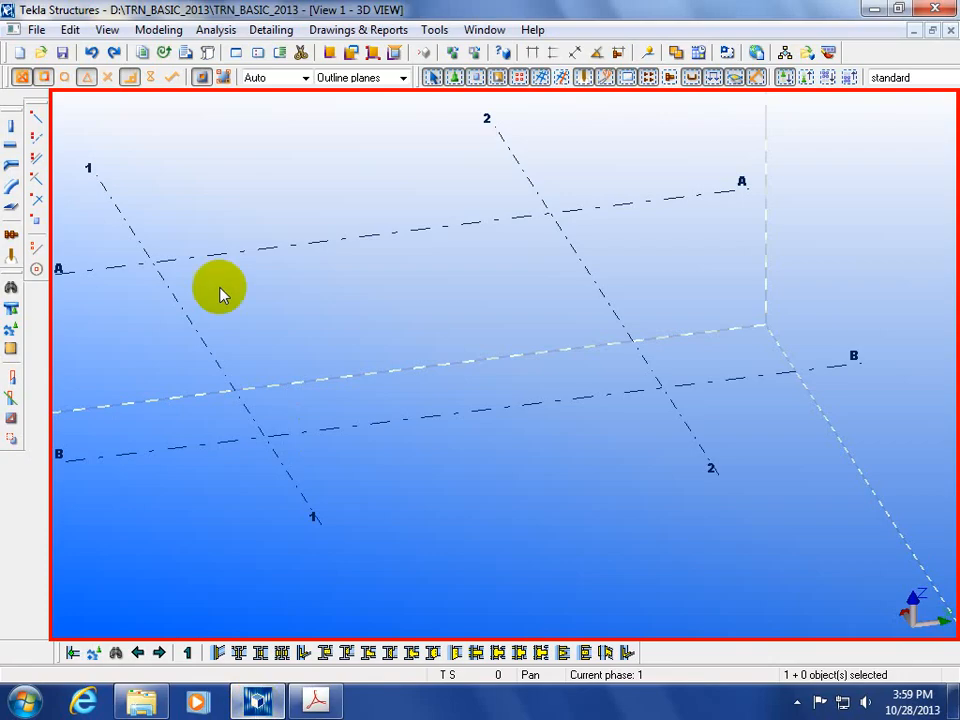
click(12, 128)
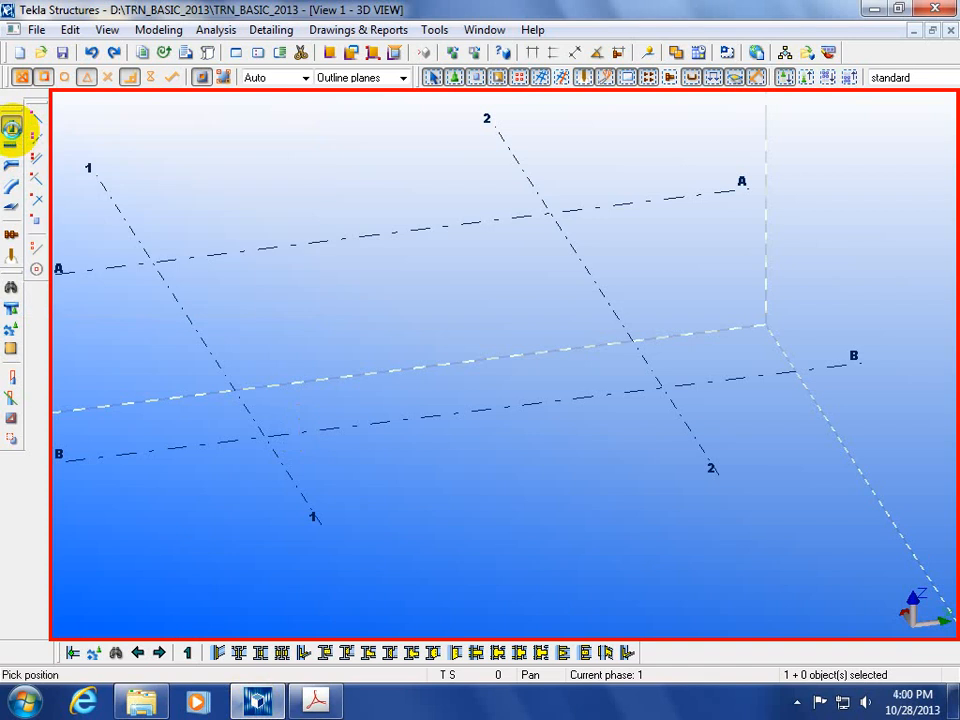
double_click(12, 128)
drag(258, 135, 583, 157)
click(592, 197)
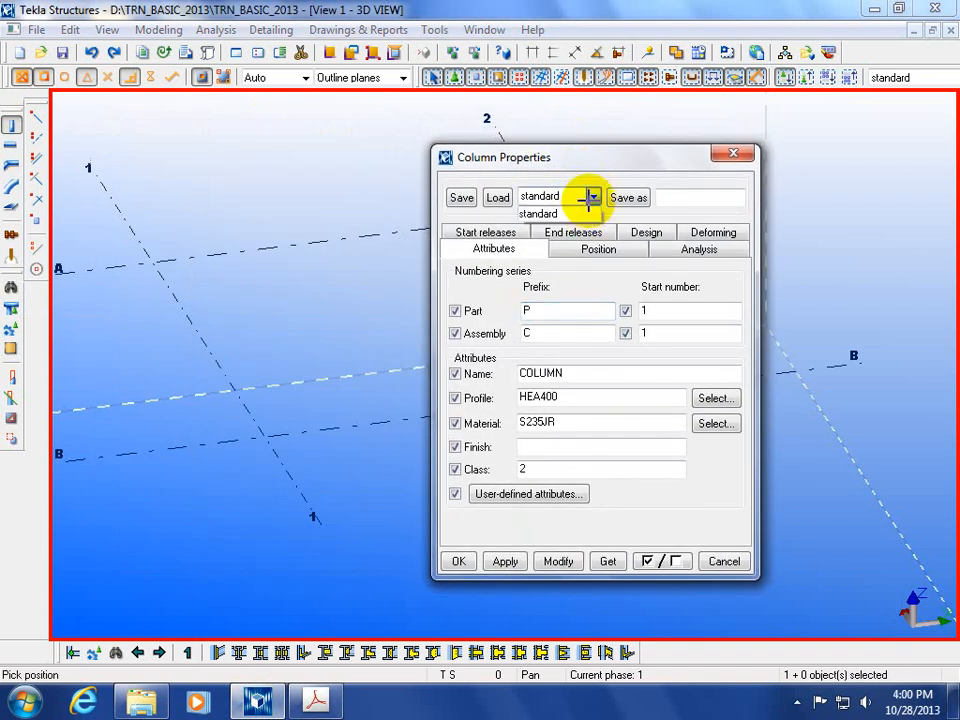
click(701, 200)
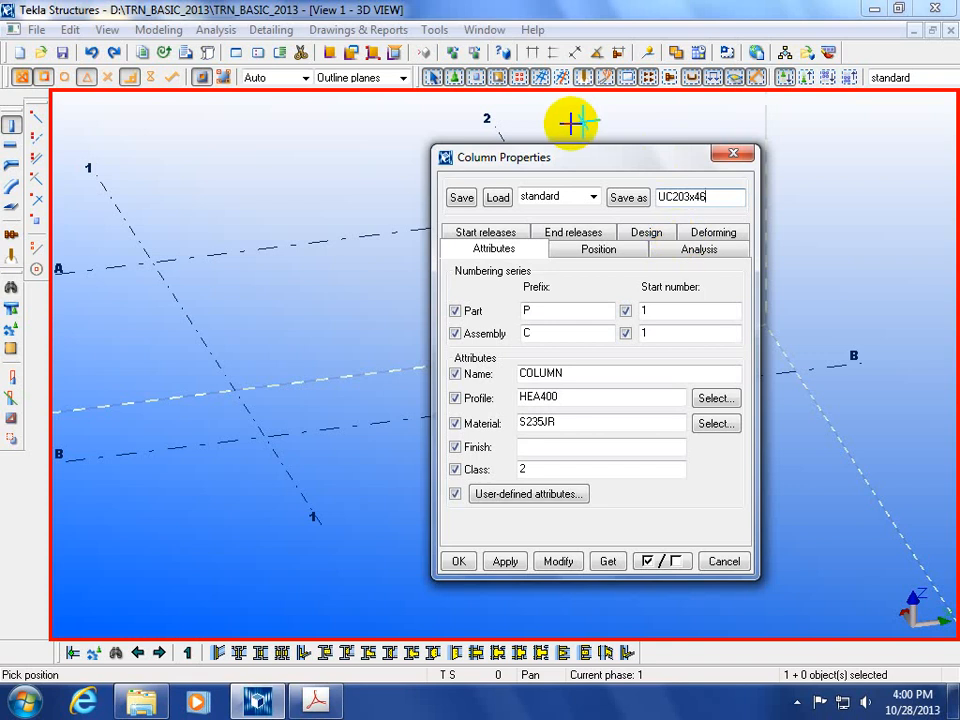
click(630, 199)
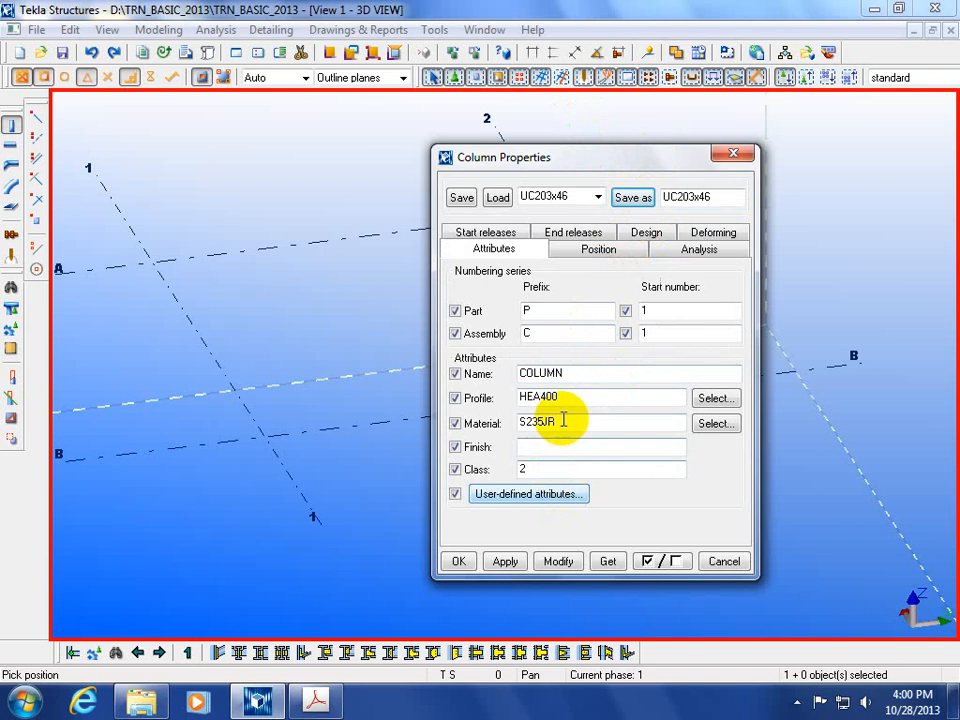
click(597, 198)
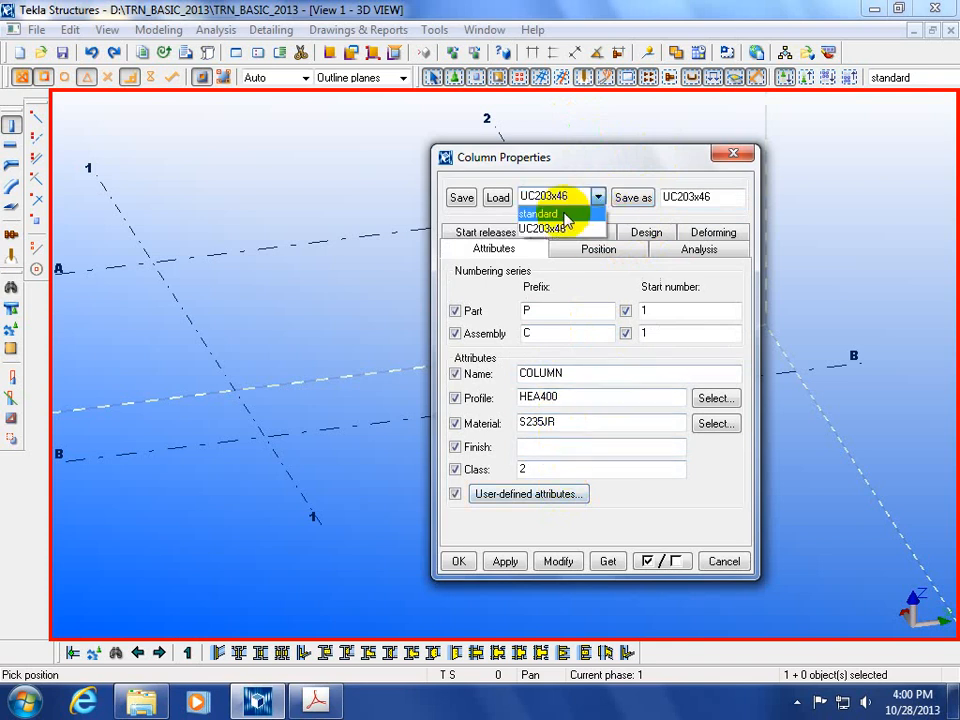
Browse the column's profile catalog, checking the I profiles and Others groups for a UC section
click(706, 401)
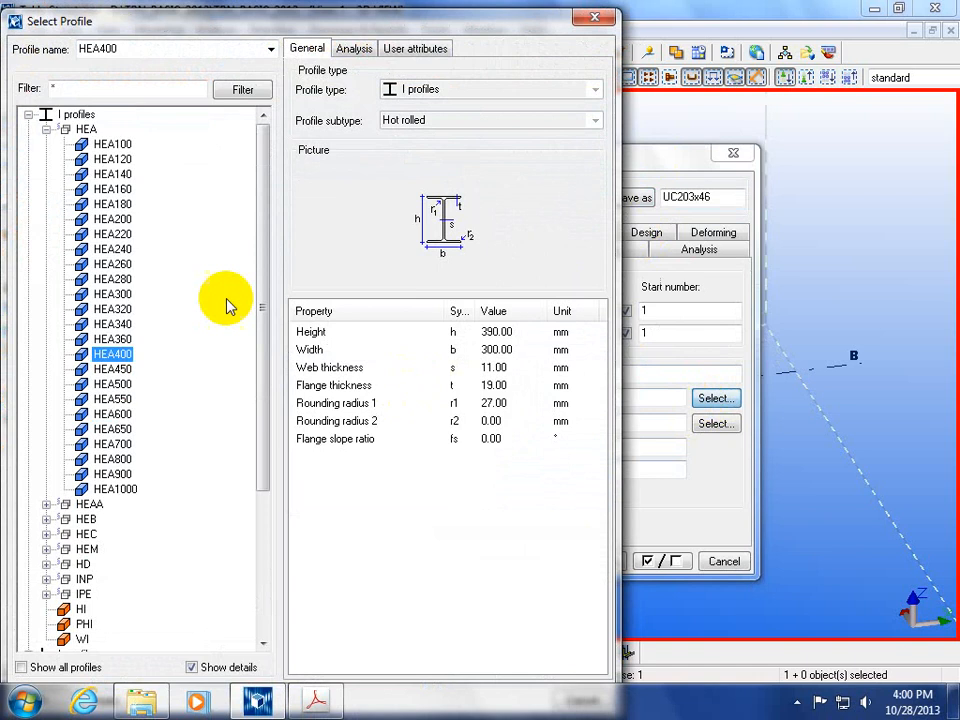
click(45, 130)
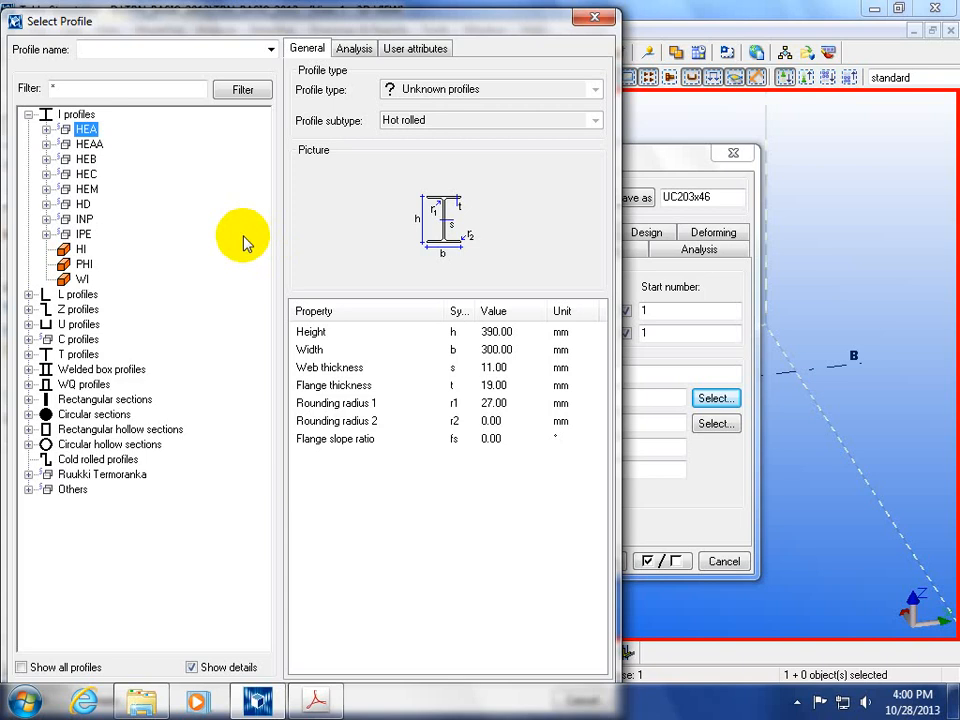
click(28, 489)
scroll(203, 337, up, 5)
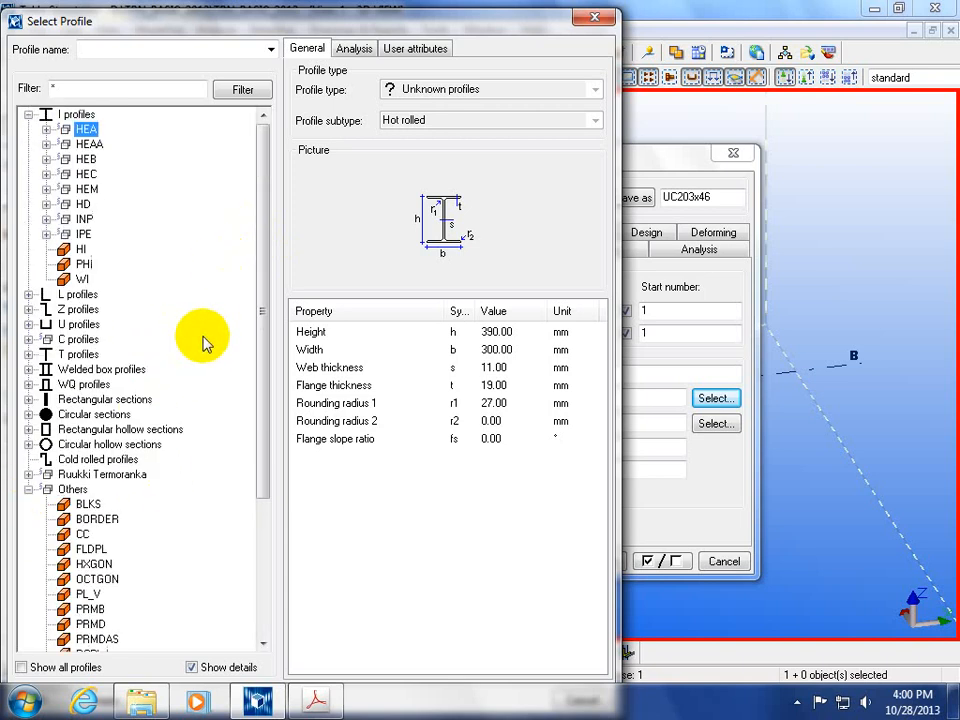
click(28, 489)
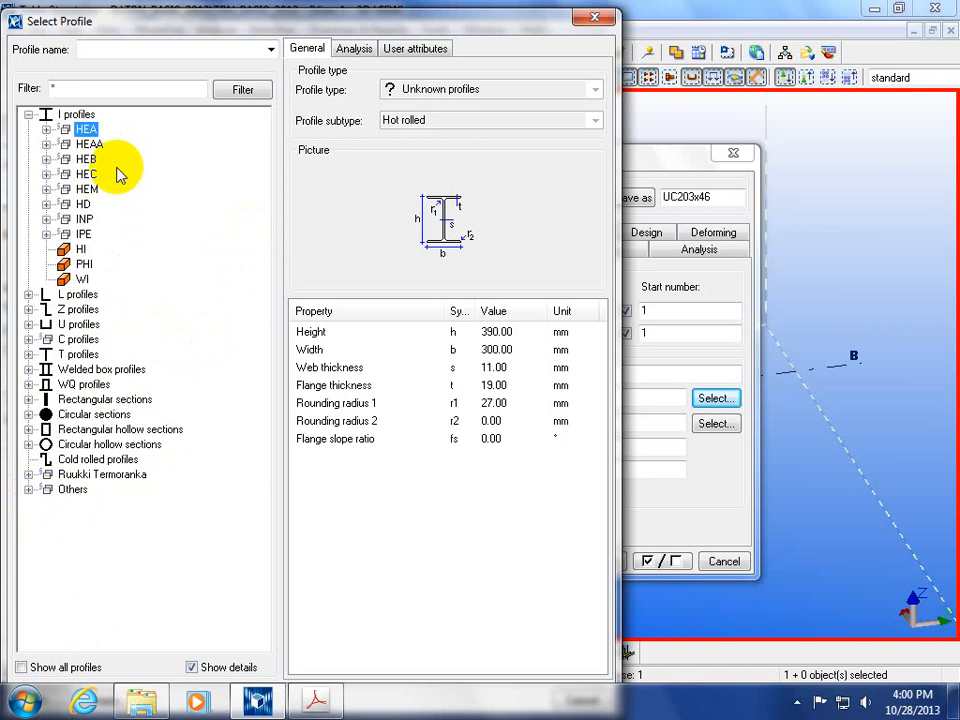
drag(236, 22, 494, 28)
Check the column profile labels in the A, B line frame of the PDF sheet and return to Tekla Structures
click(315, 701)
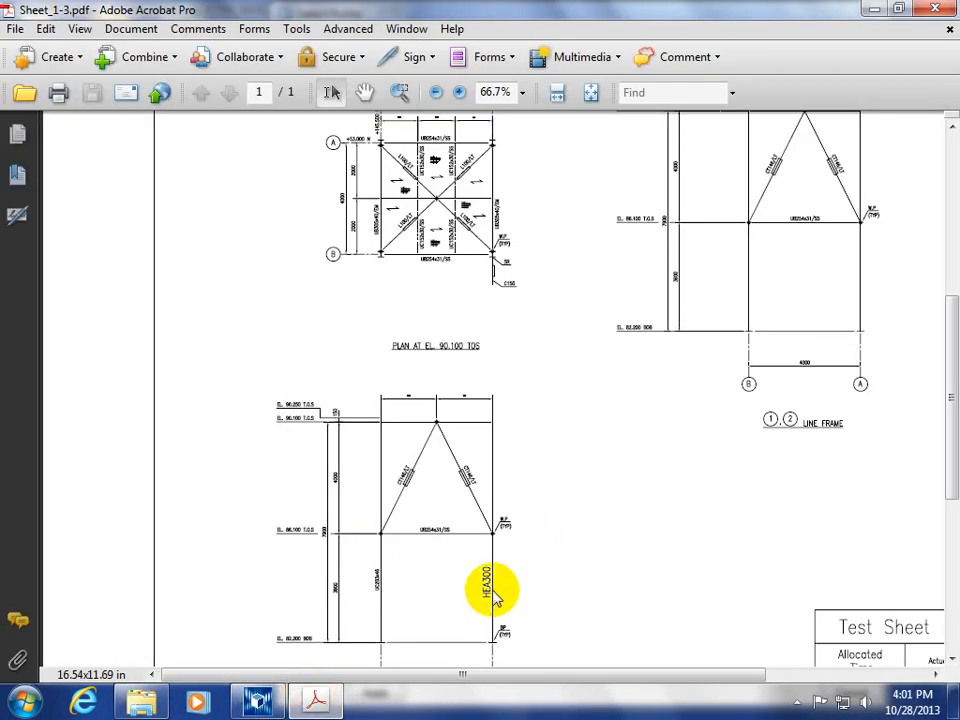
ctrl+scroll(493, 608, up, 3)
ctrl+scroll(493, 595, up, 2)
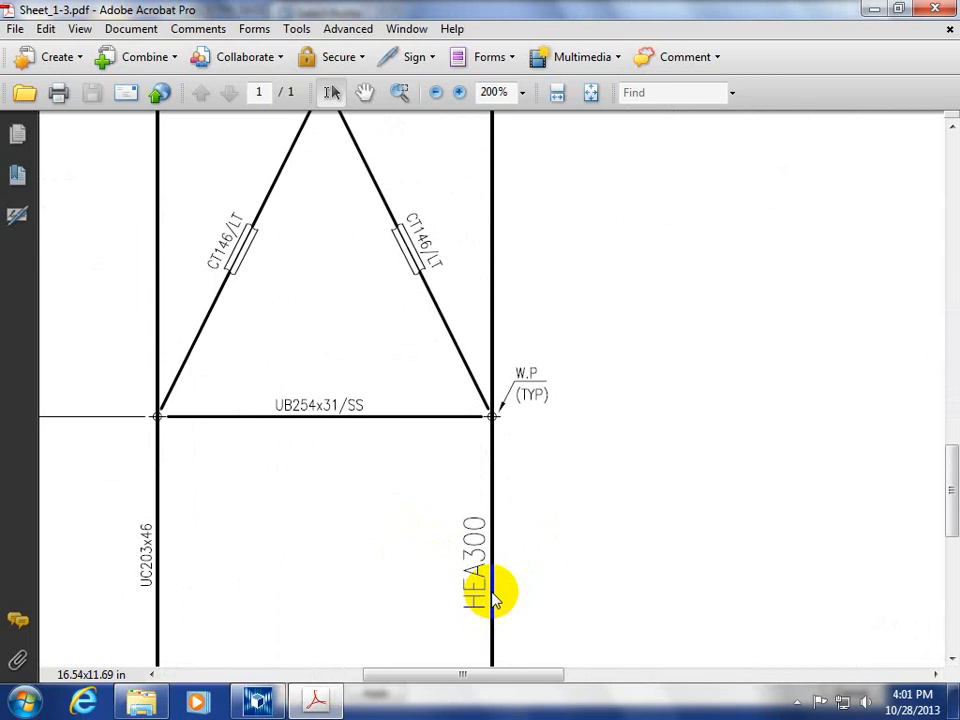
ctrl+scroll(493, 589, down, 2)
ctrl+scroll(508, 568, down, 2)
click(260, 700)
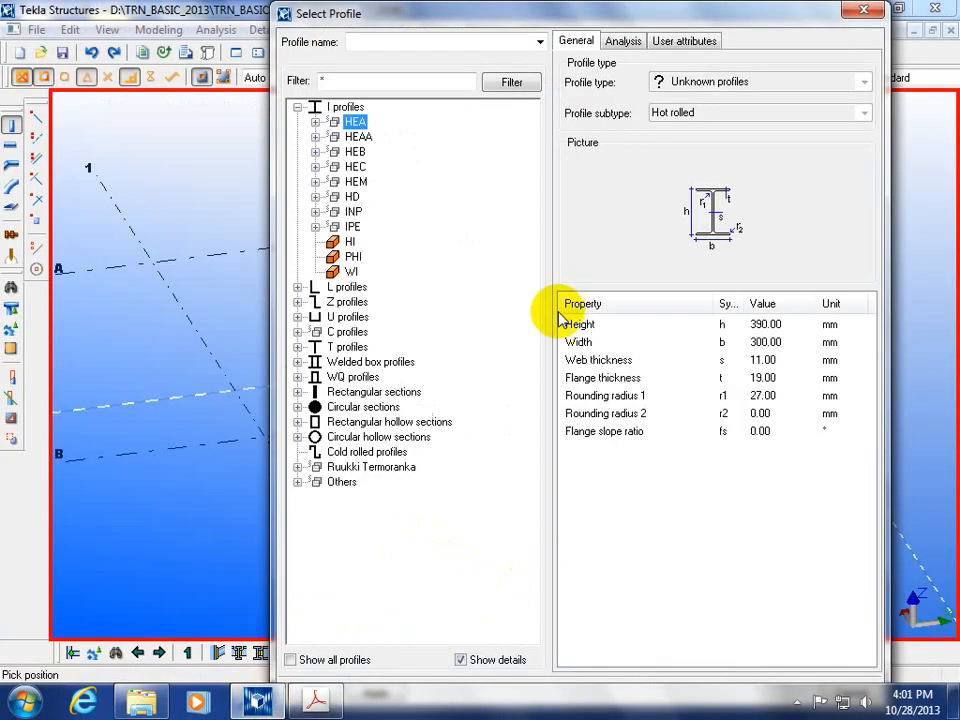
Select the HEA300 profile from the HEA group of the profile catalog
click(315, 123)
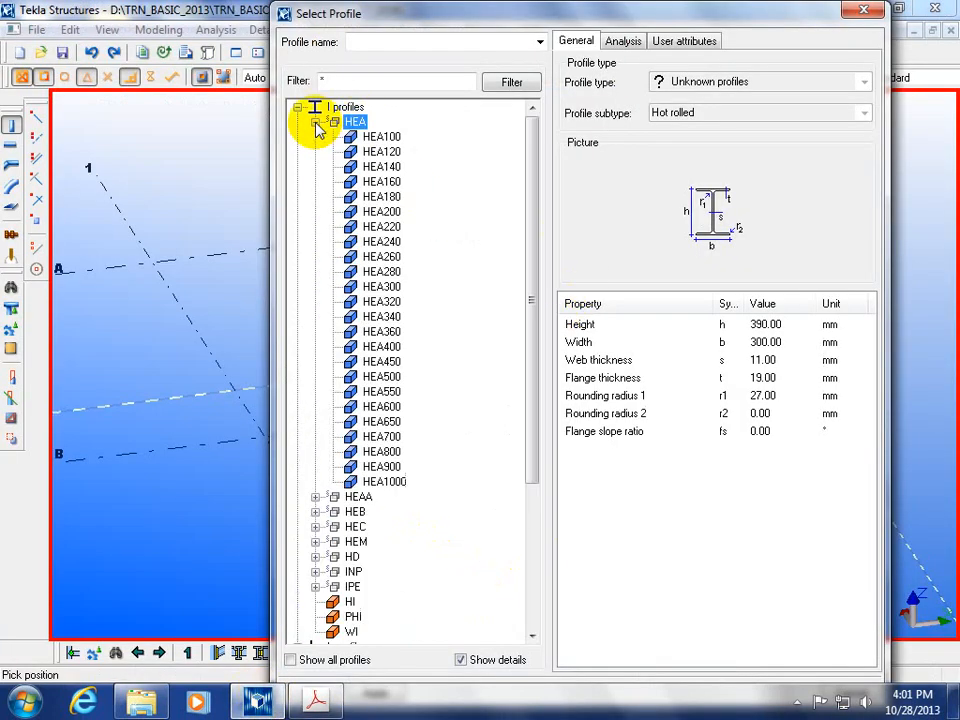
click(370, 287)
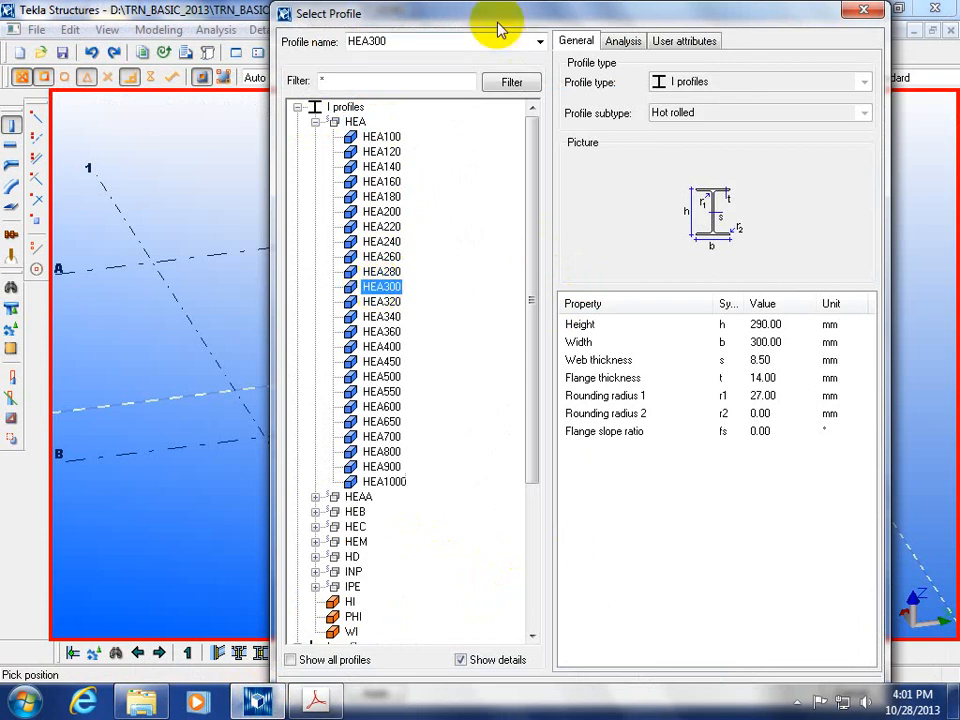
drag(495, 17, 457, 6)
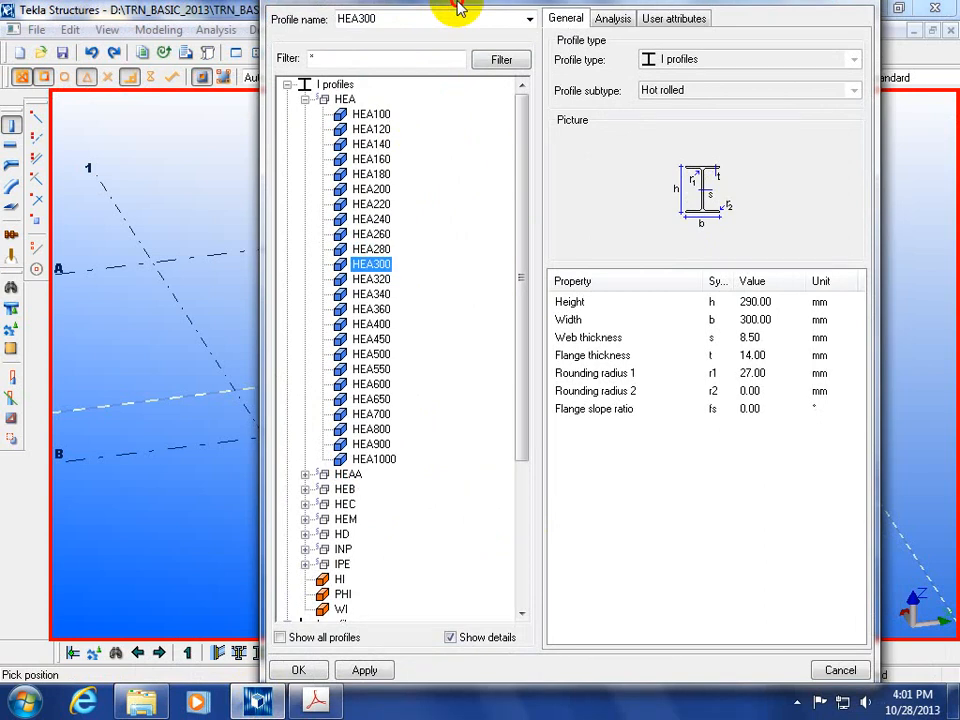
Unlock the Windows taskbar and interrupt the active column command
right_click(628, 712)
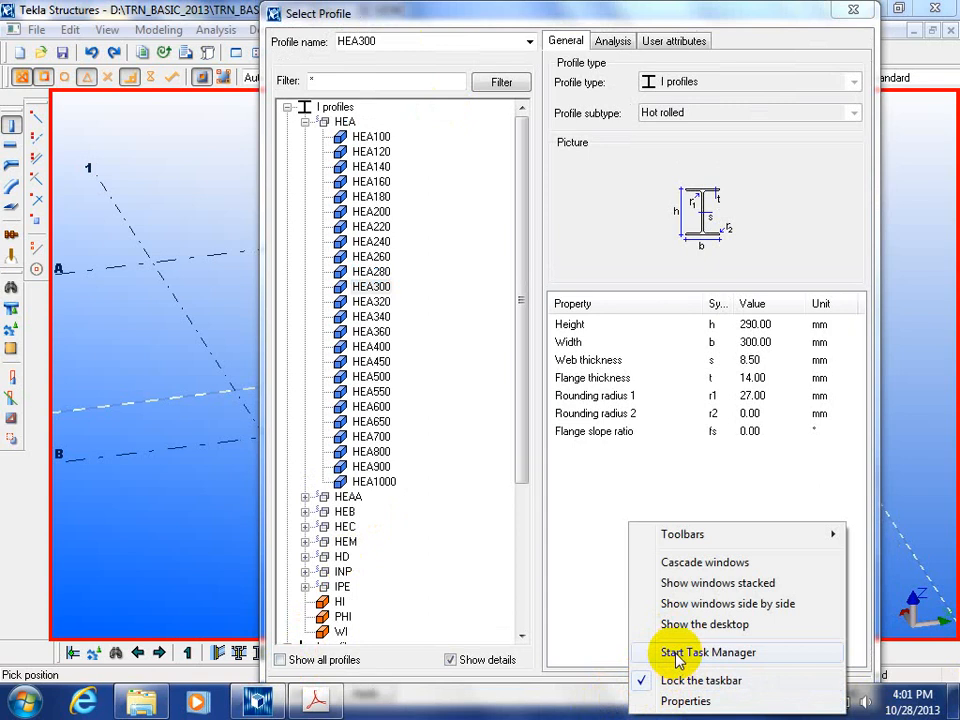
click(507, 712)
right_click(507, 712)
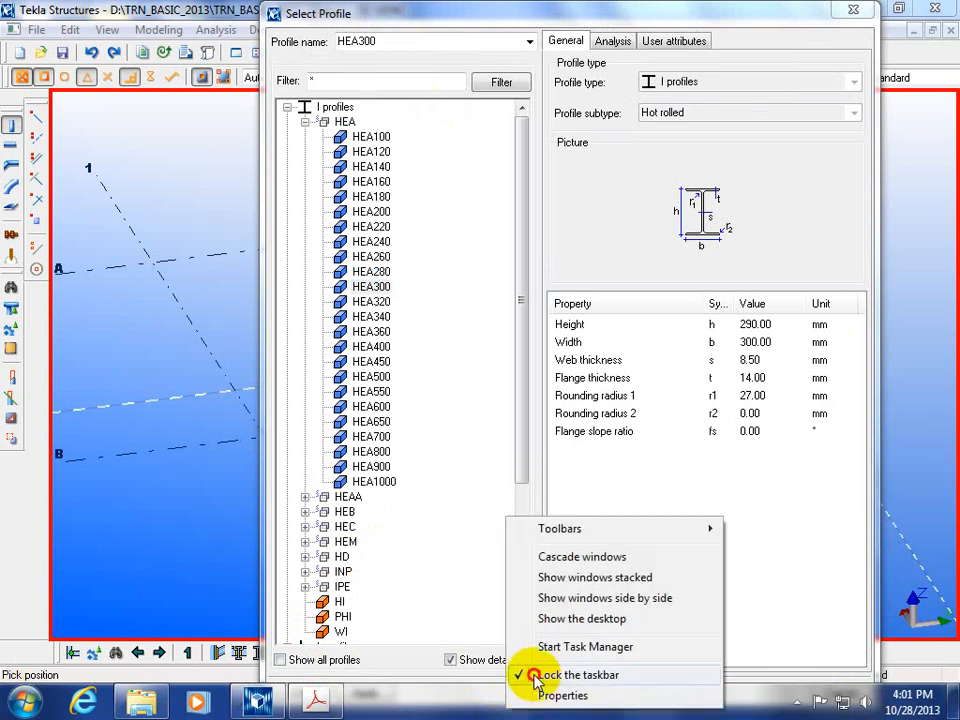
click(536, 676)
click(193, 580)
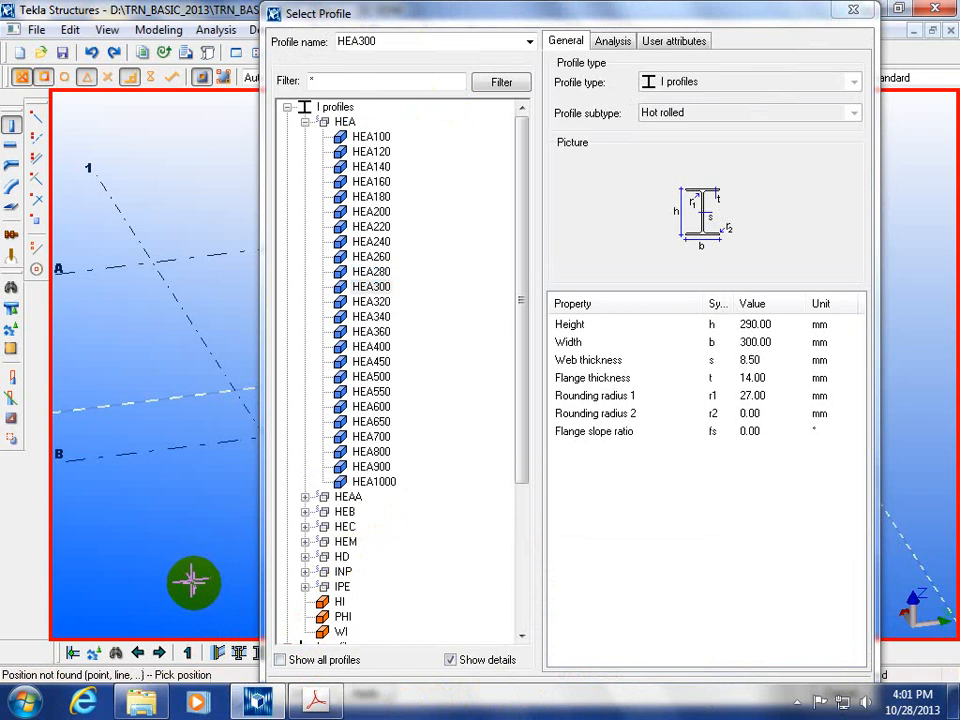
right_click(193, 580)
click(206, 302)
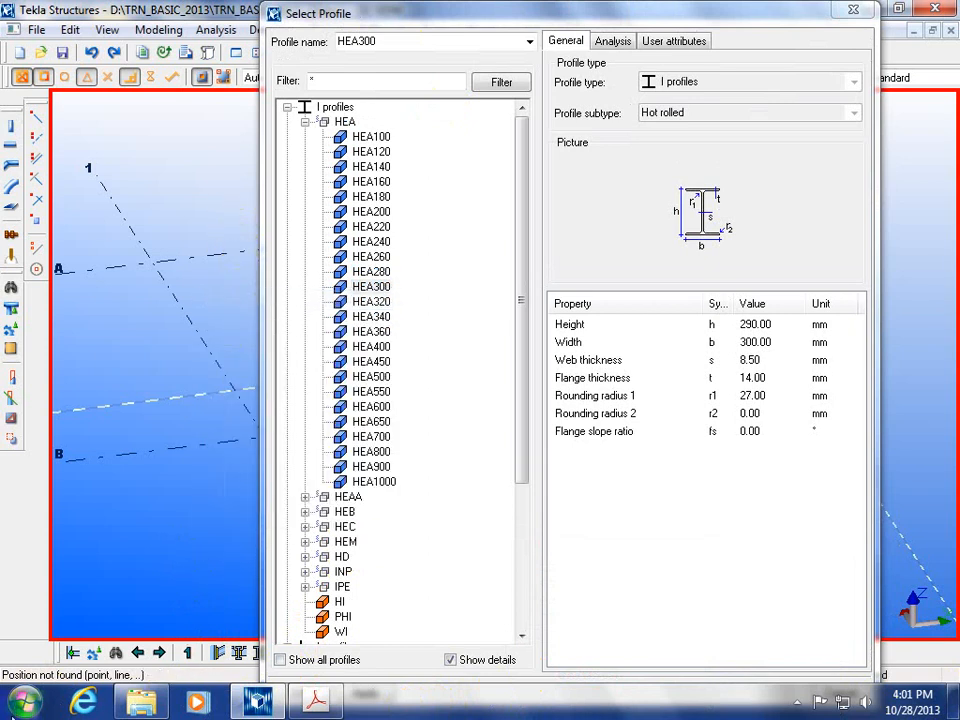
Set the Windows taskbar to auto-hide so that the whole profile catalog dialog can be reached
click(20, 705)
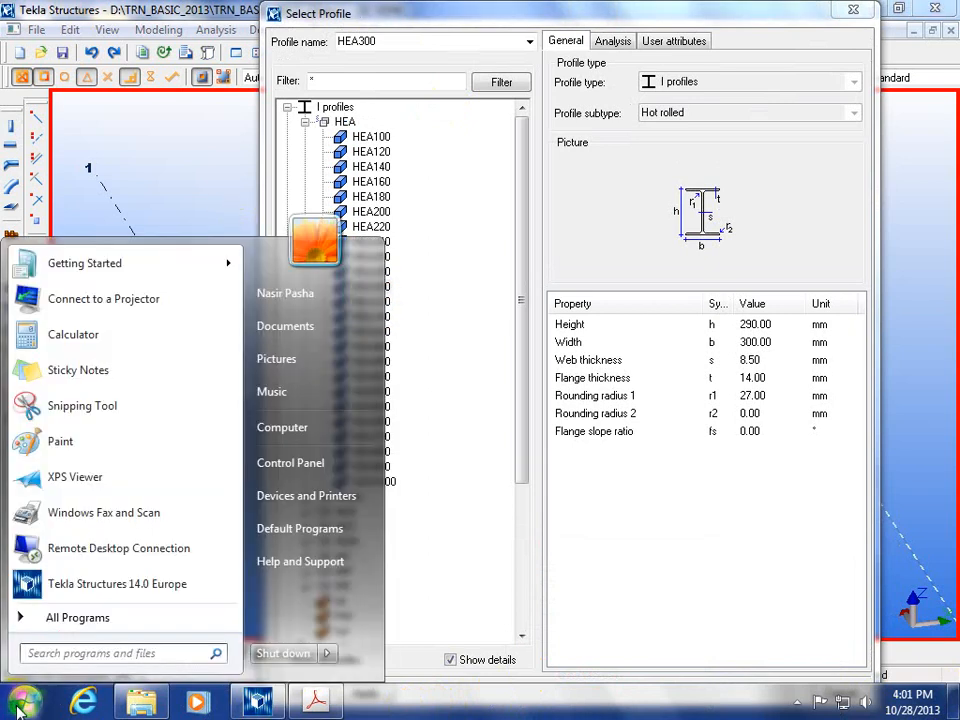
click(611, 700)
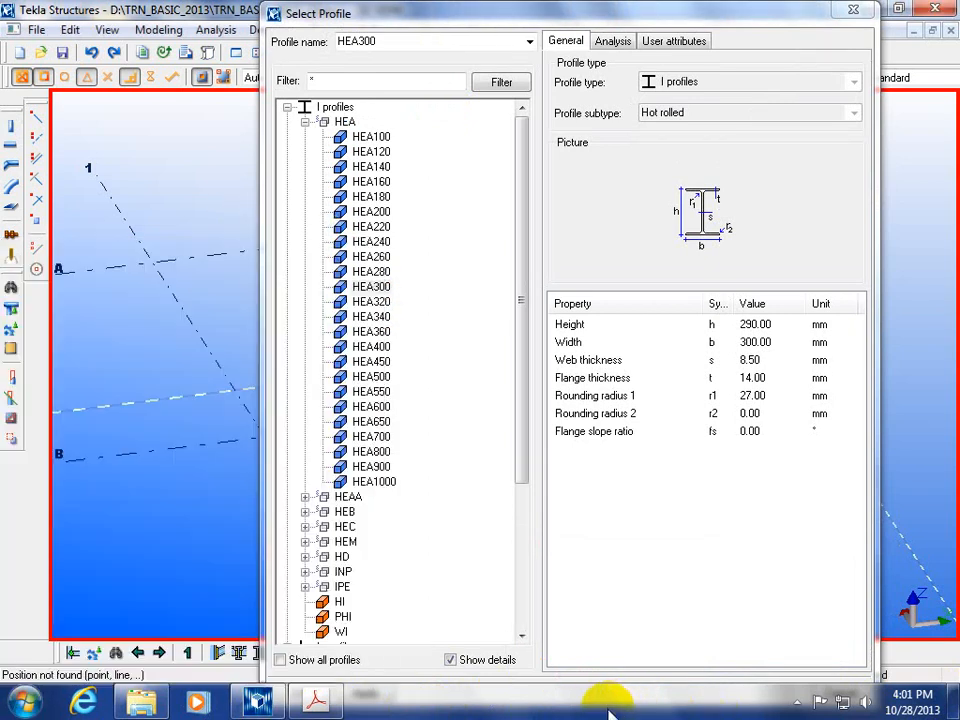
right_click(611, 700)
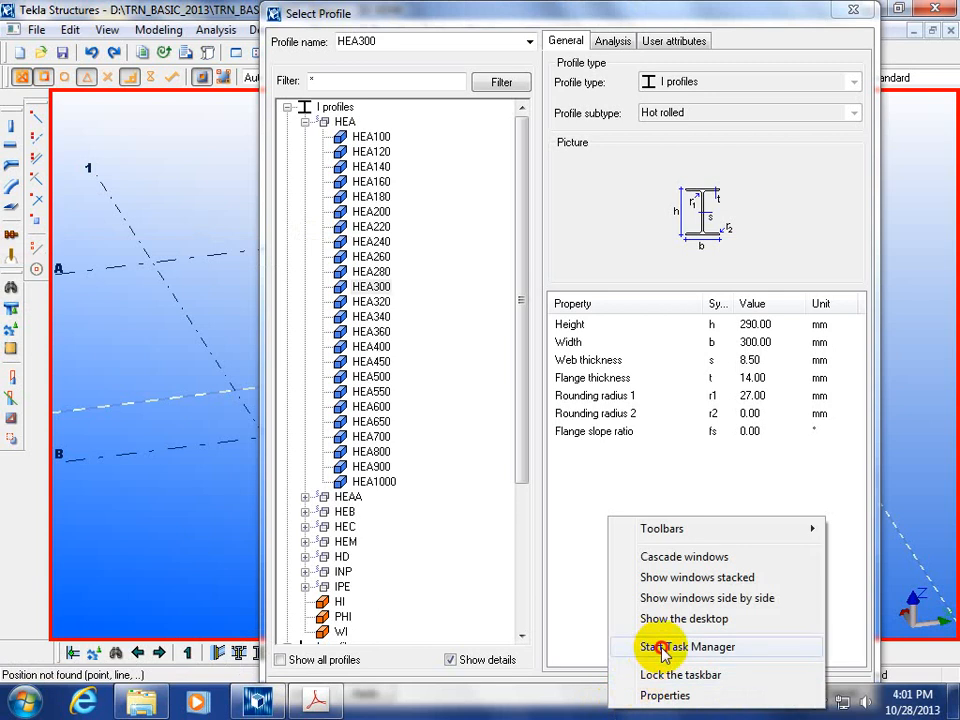
click(665, 695)
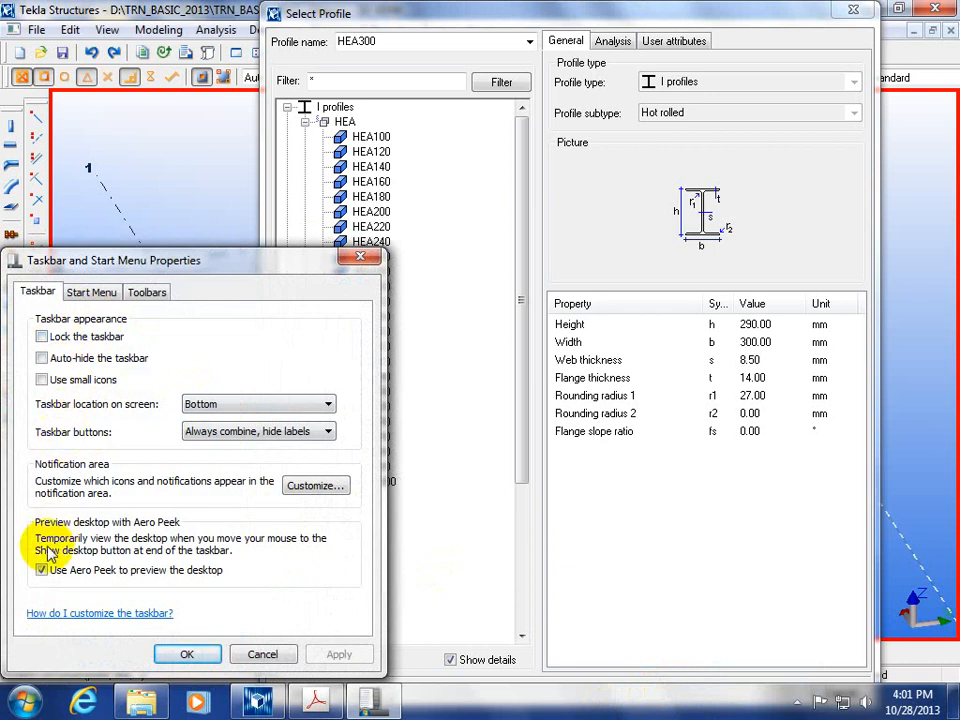
click(42, 358)
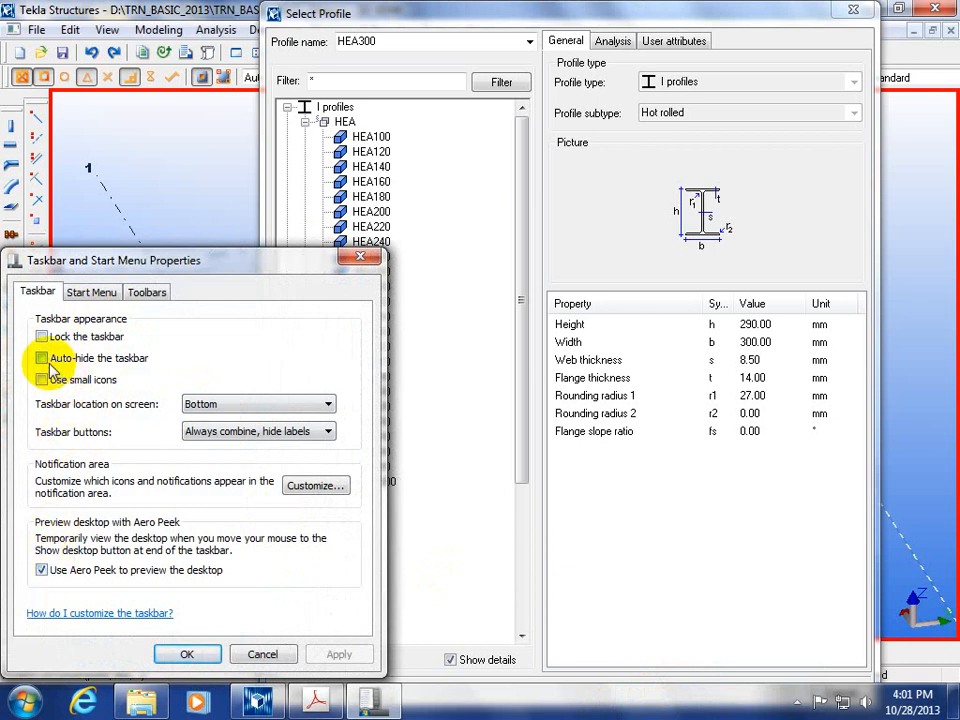
click(205, 654)
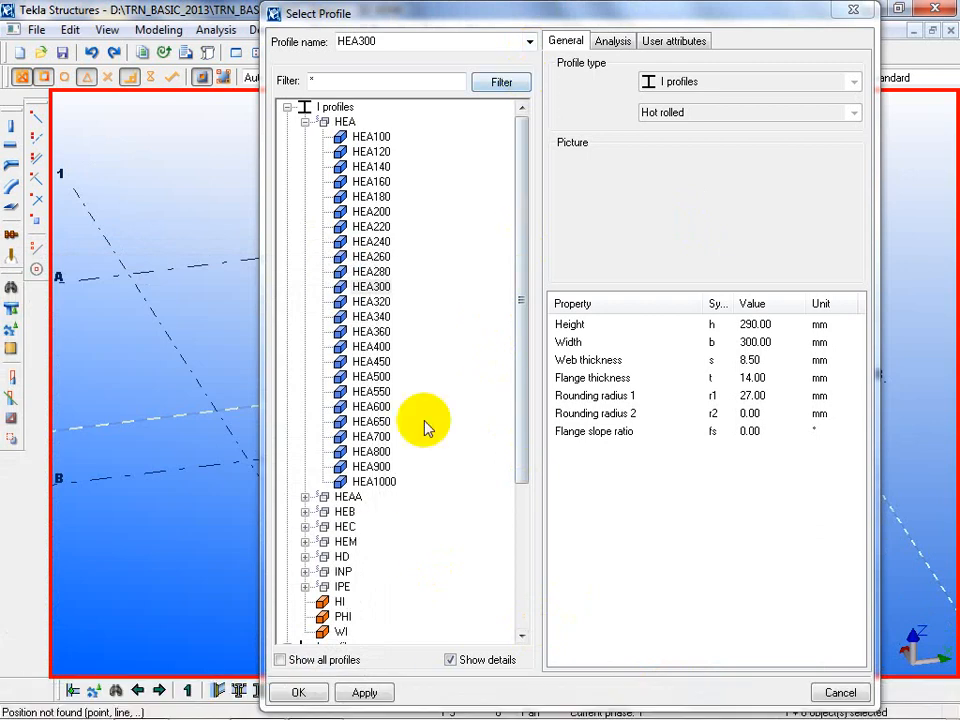
Confirm HEA300 as the profile in the column properties
click(368, 286)
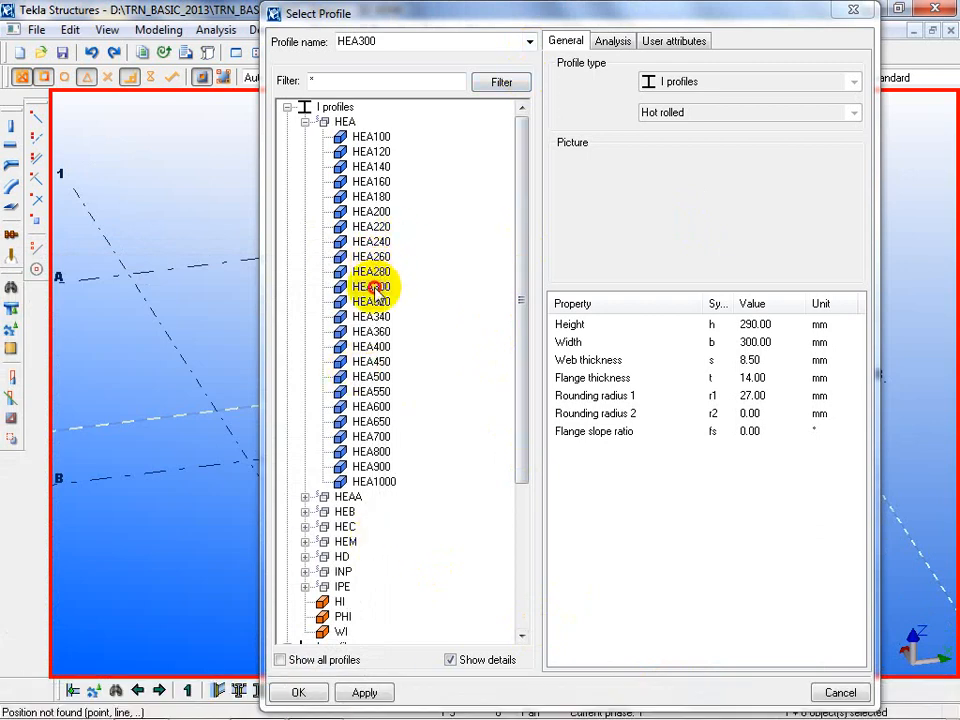
click(299, 692)
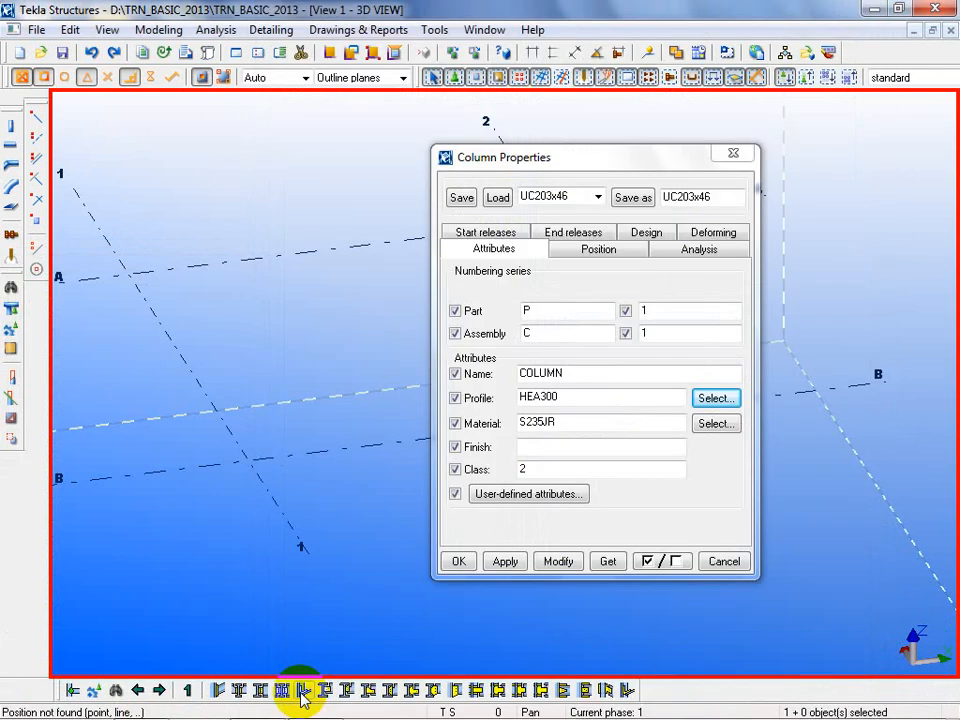
Try HEA240 as the column profile from the catalog and switch it back to HEA300
click(711, 396)
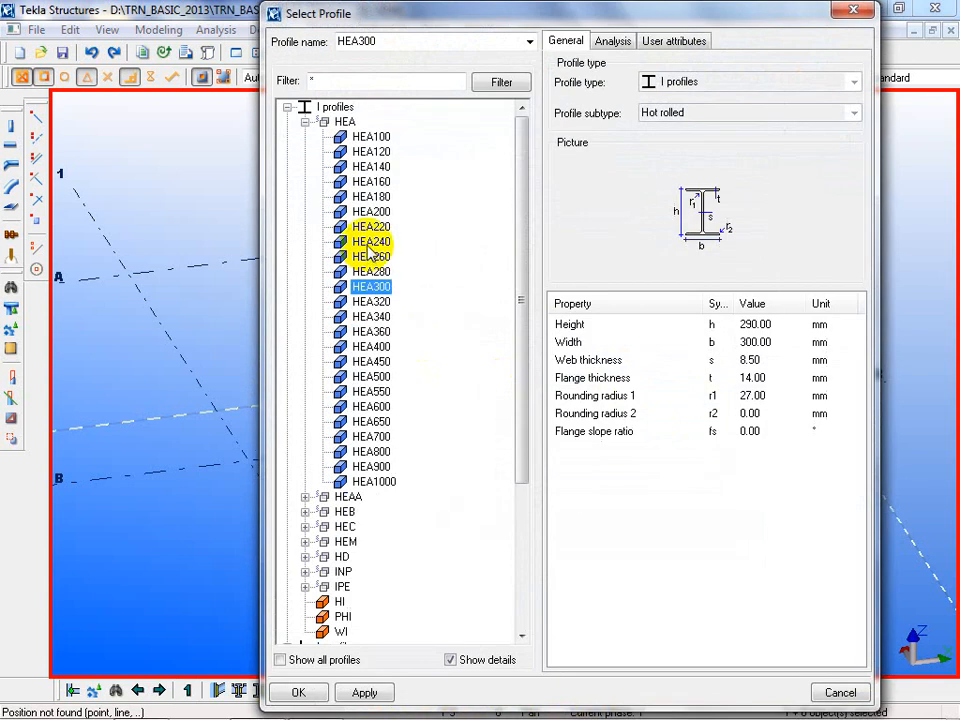
double_click(372, 242)
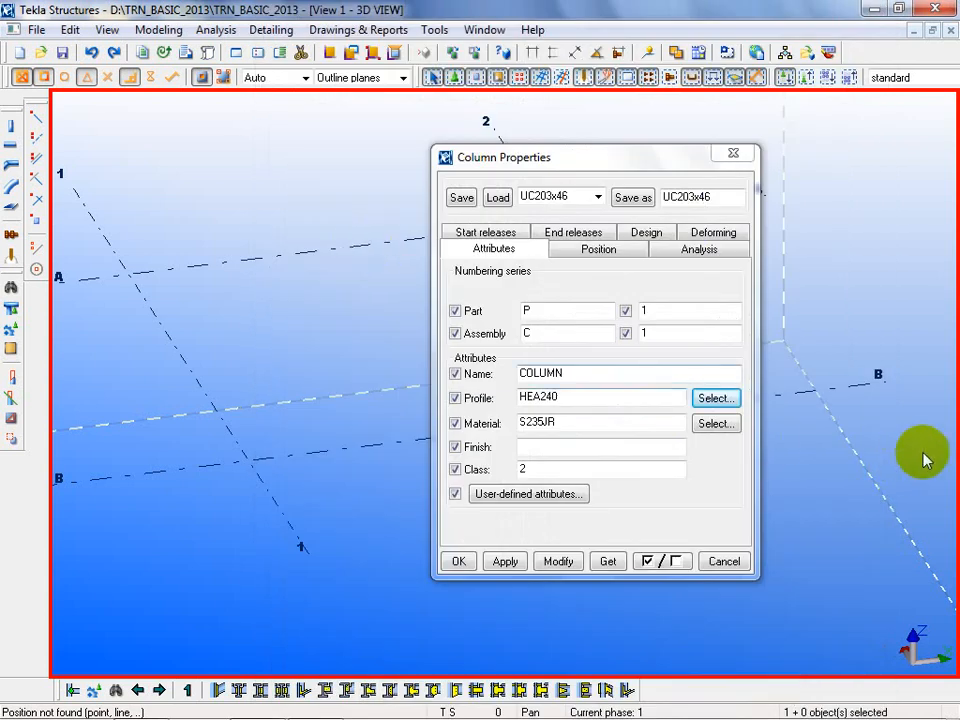
click(716, 398)
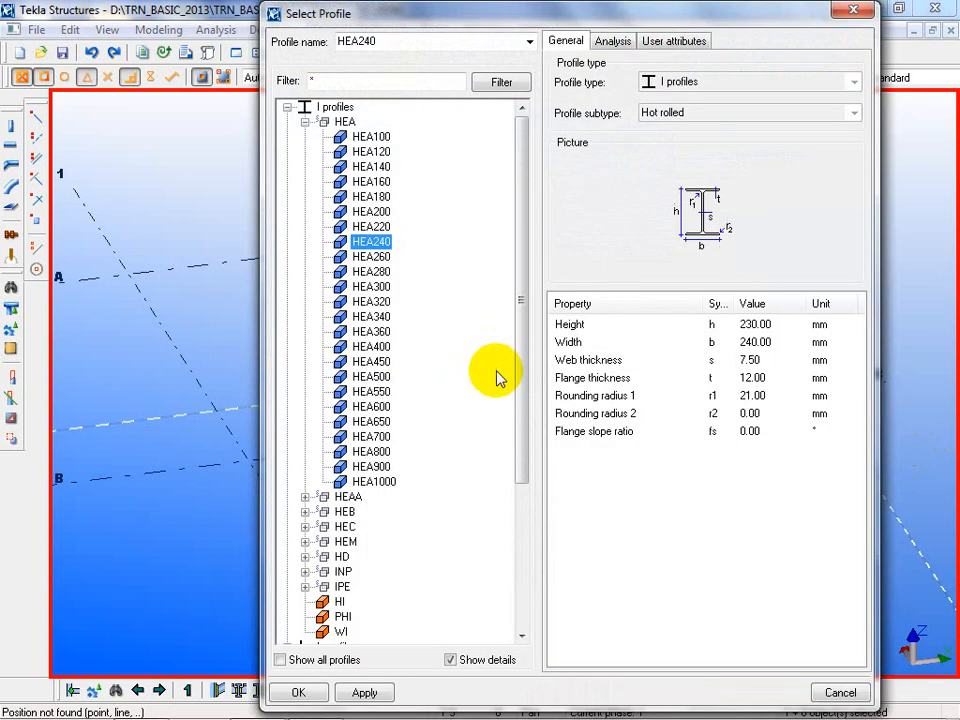
double_click(371, 286)
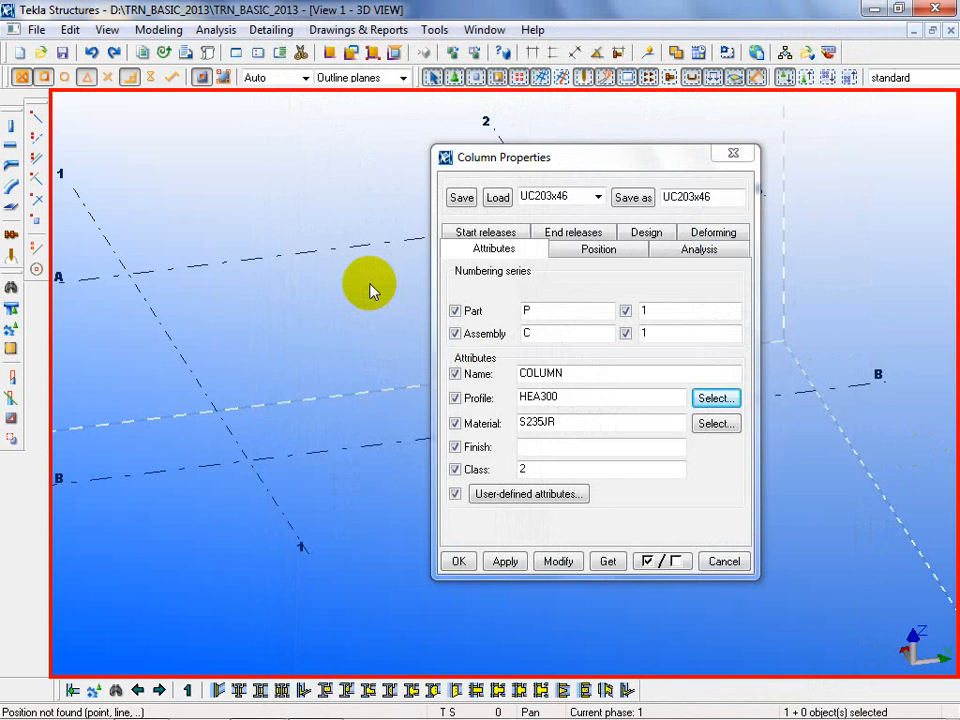
Try S275J0 as the column material in the material catalog and switch it back to S235JR
click(584, 372)
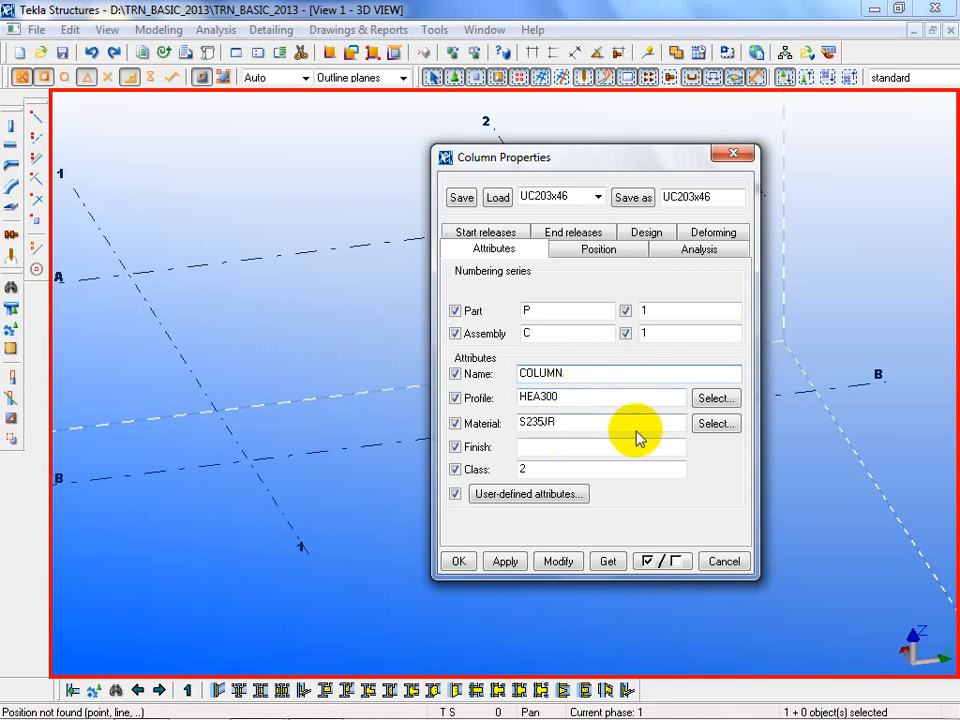
click(714, 424)
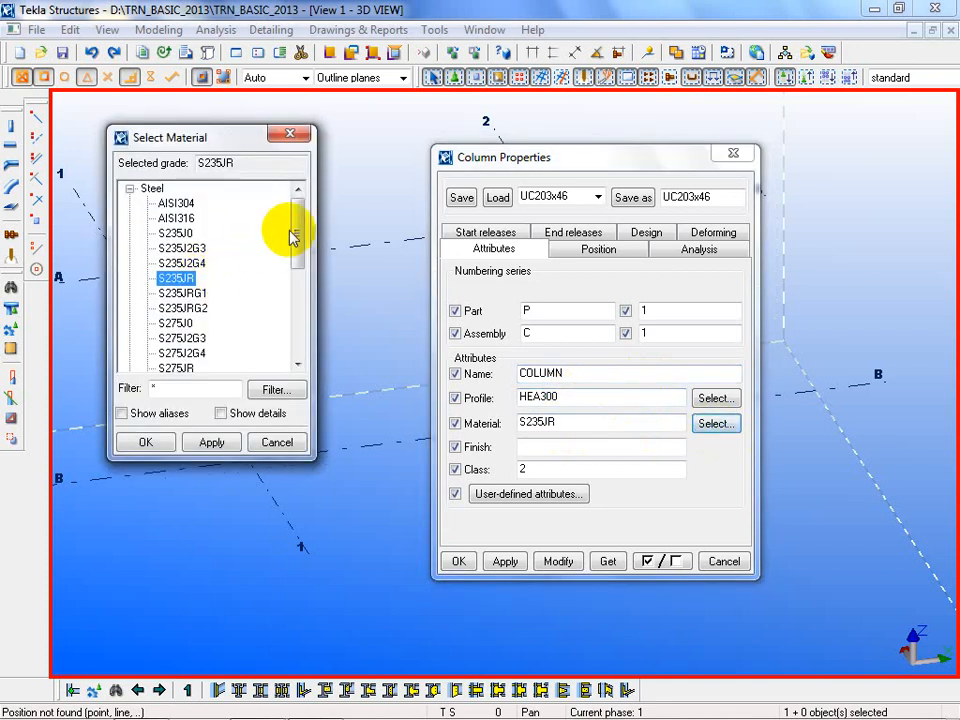
mouse_move(305, 230)
mouse_down()
mouse_move(309, 320)
mouse_move(311, 243)
mouse_up()
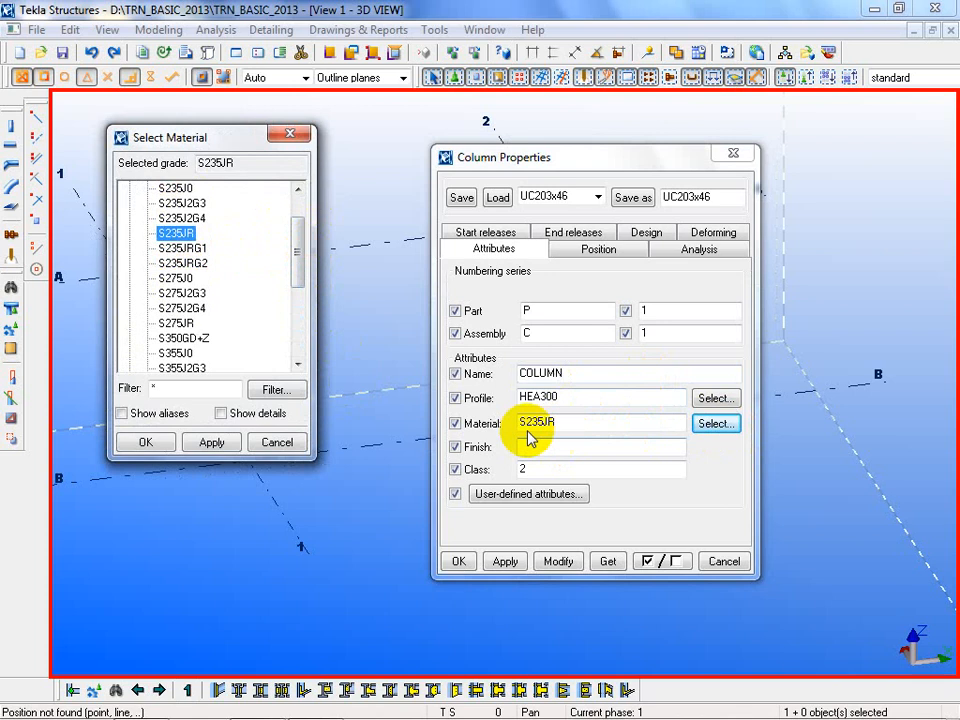
click(178, 279)
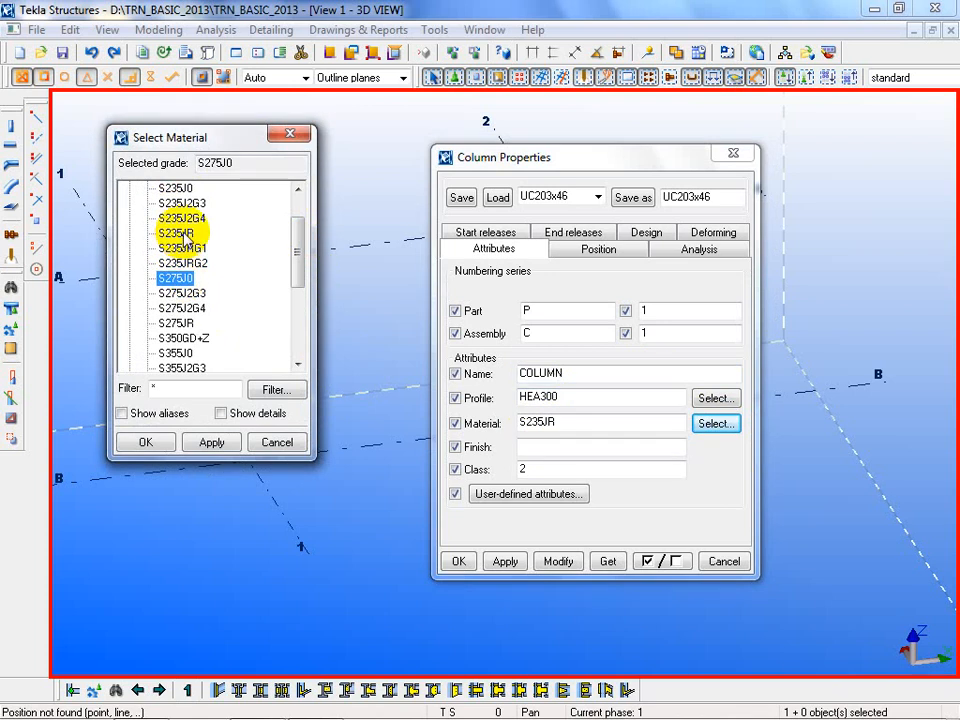
double_click(172, 234)
click(576, 426)
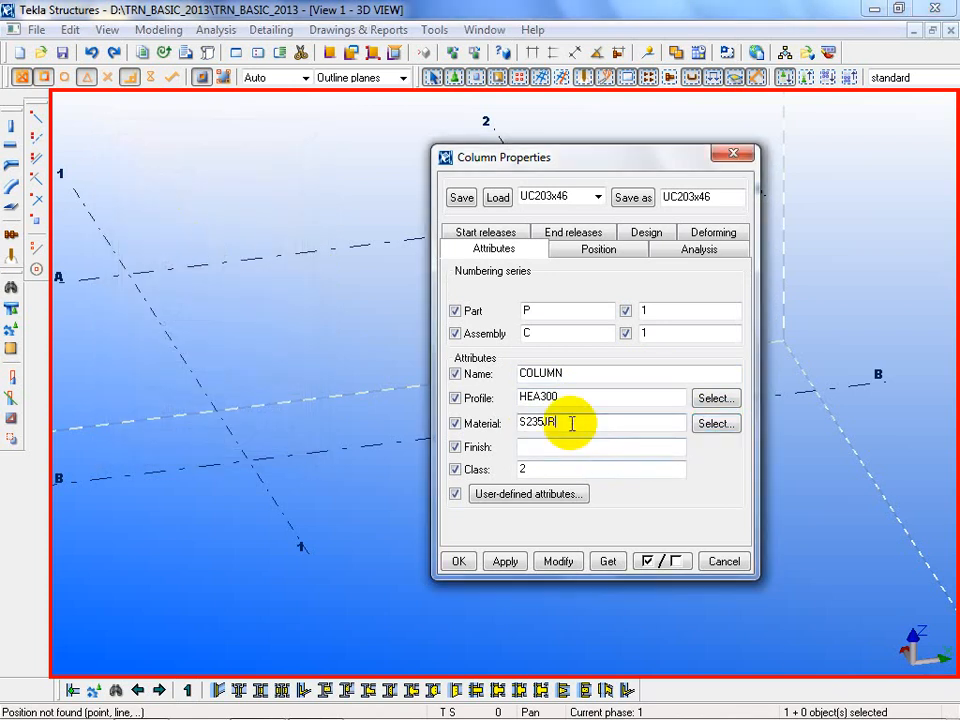
Look through the steel grades in the material catalog and cancel the selection
click(720, 424)
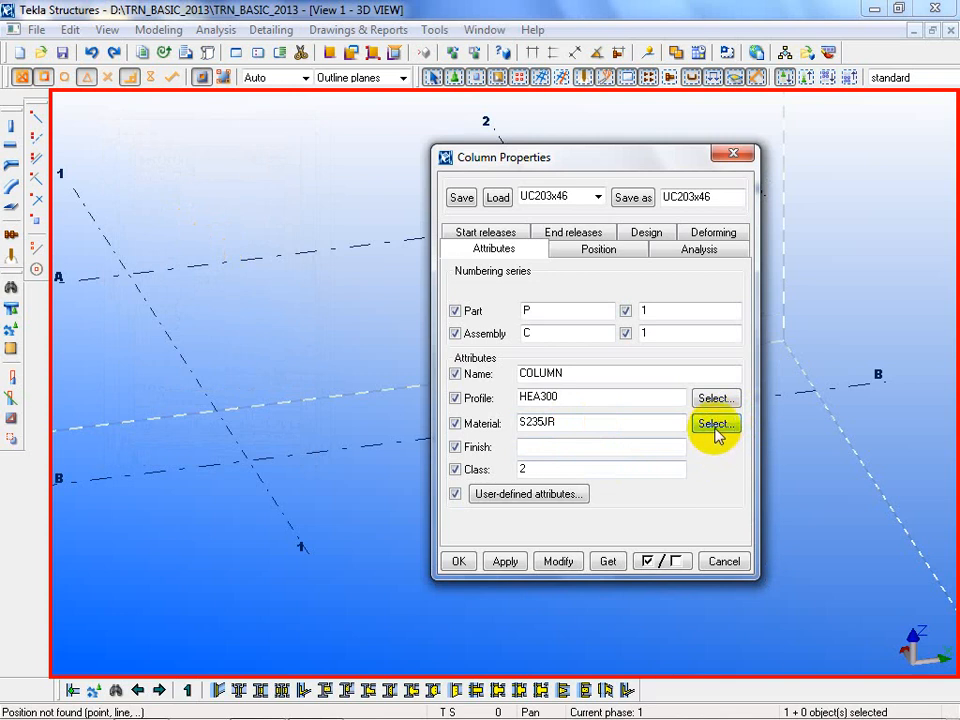
click(585, 423)
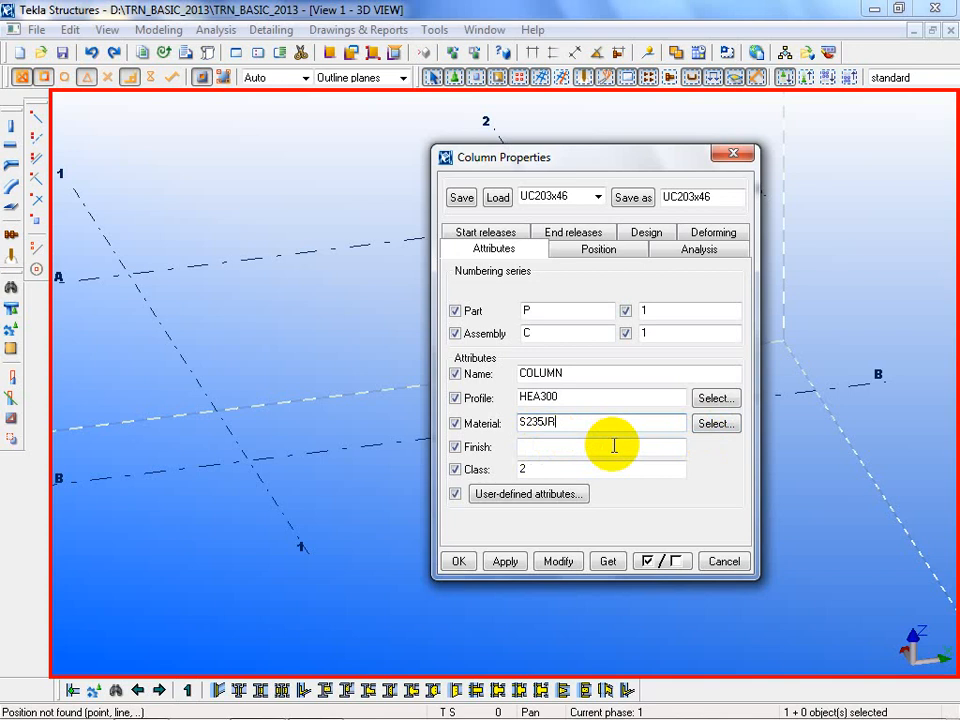
click(710, 427)
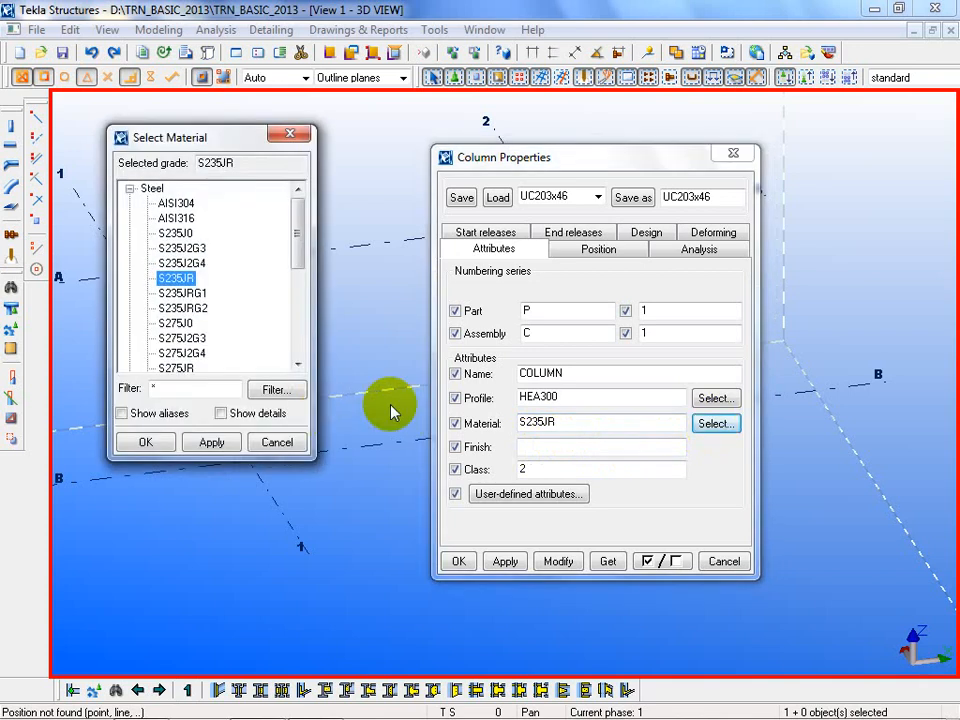
click(294, 449)
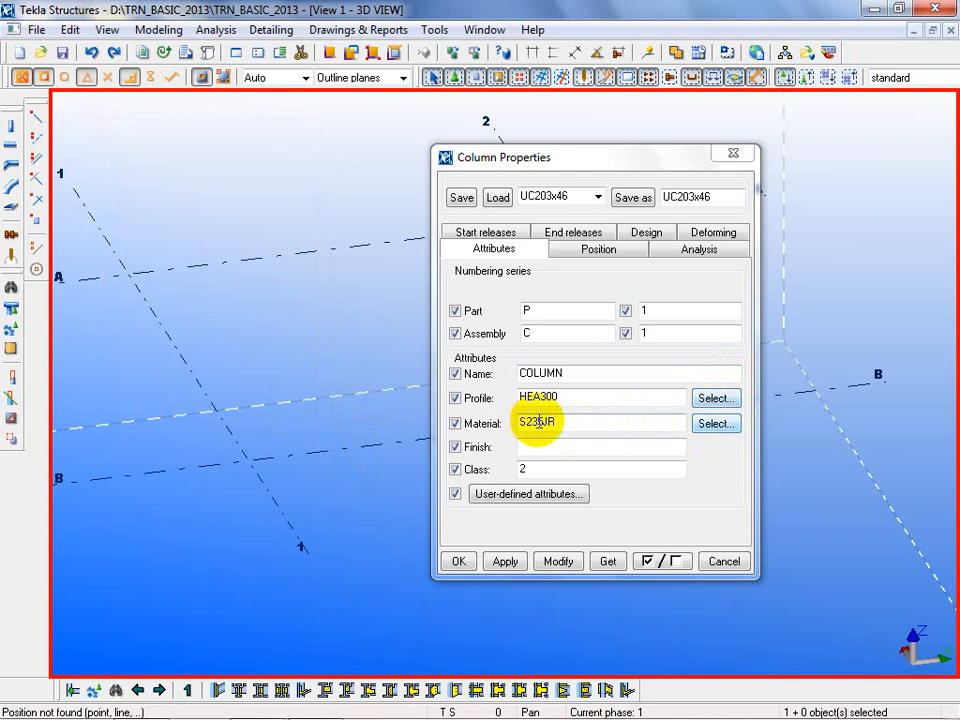
Try GL as the finish in the column attributes and clear the entry
click(554, 448)
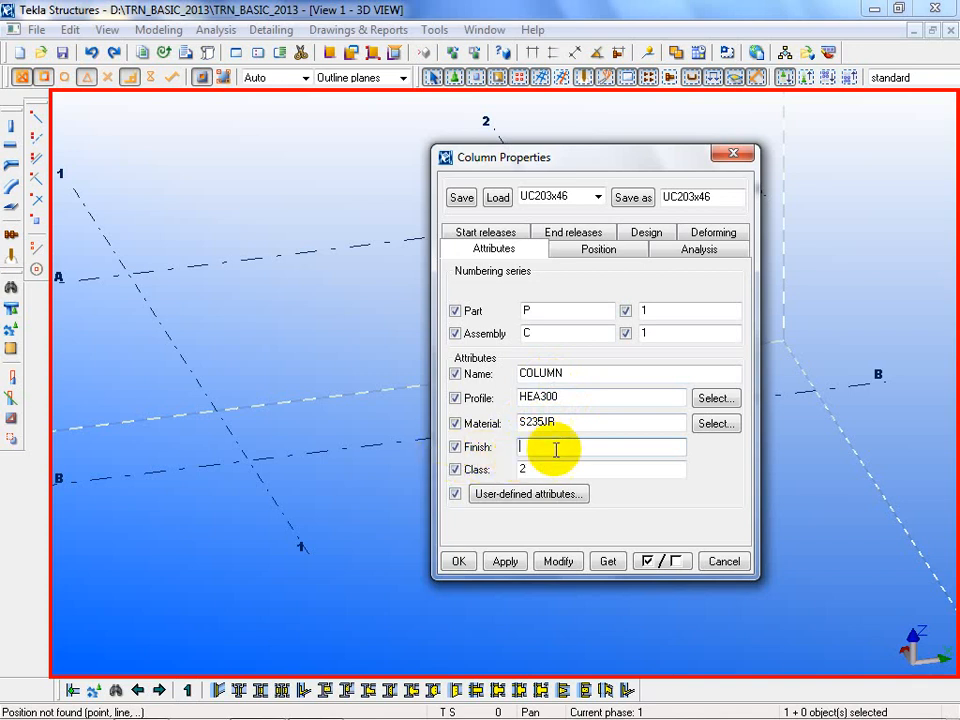
click(591, 421)
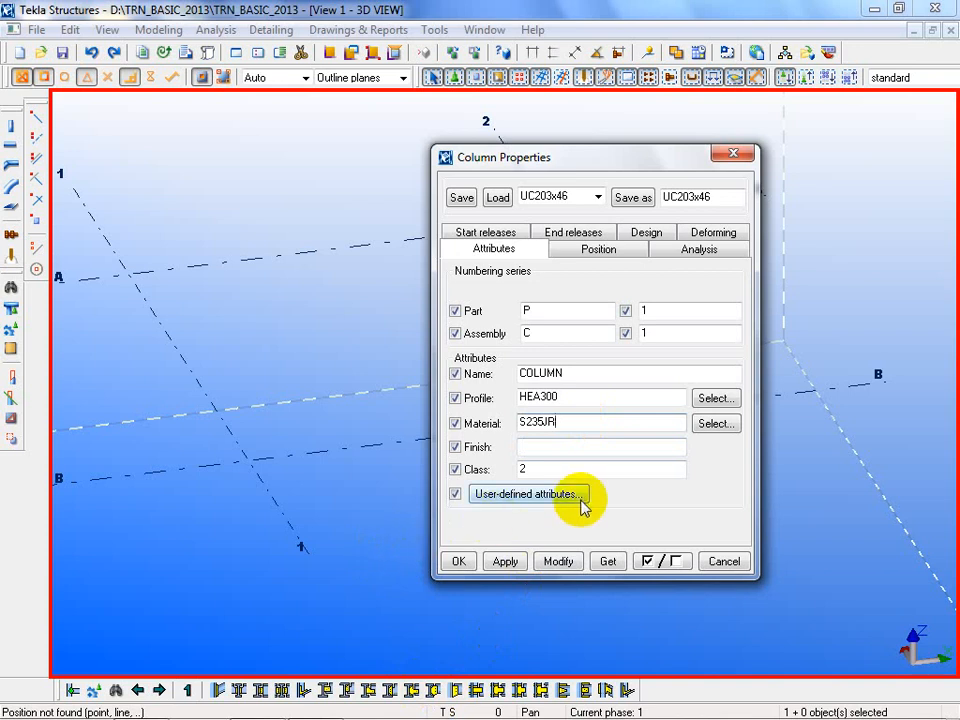
click(532, 442)
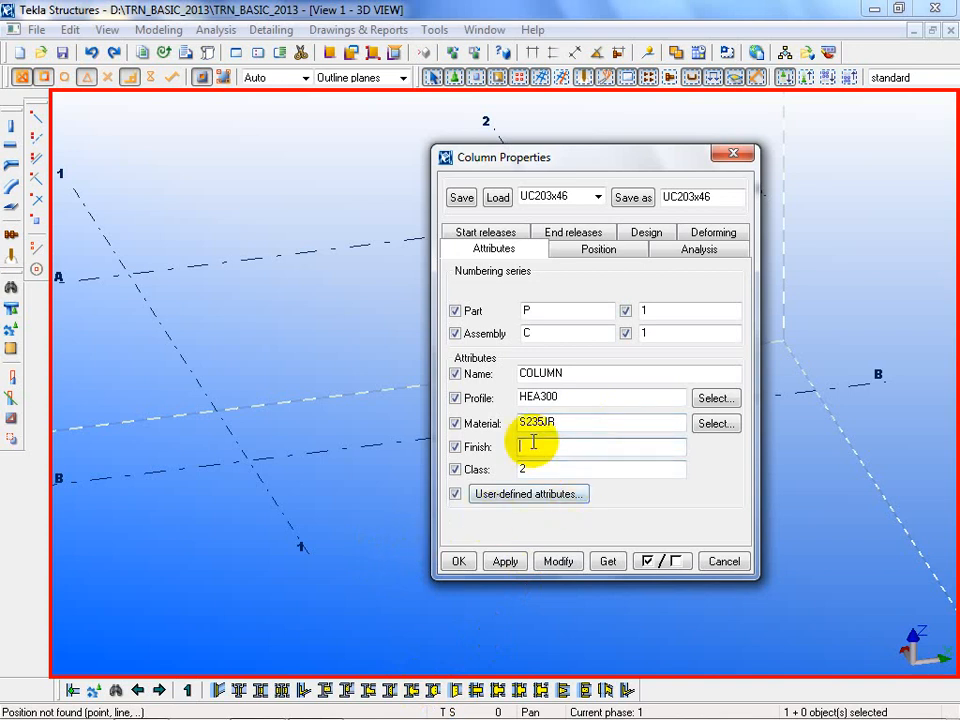
text(GL)
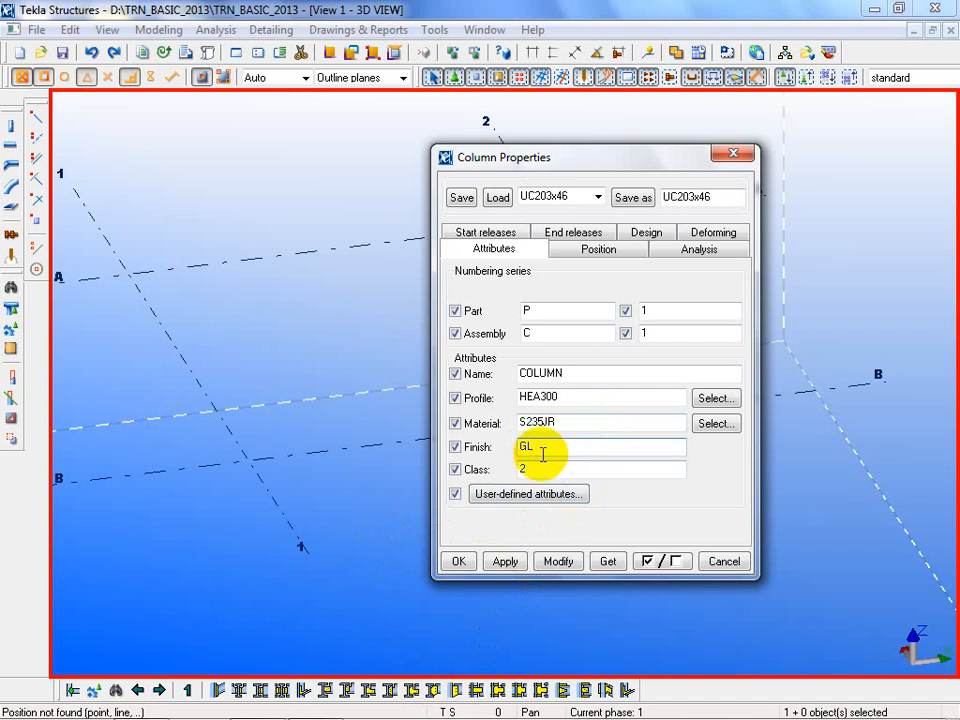
key(BackSpace)
key(BackSpace)
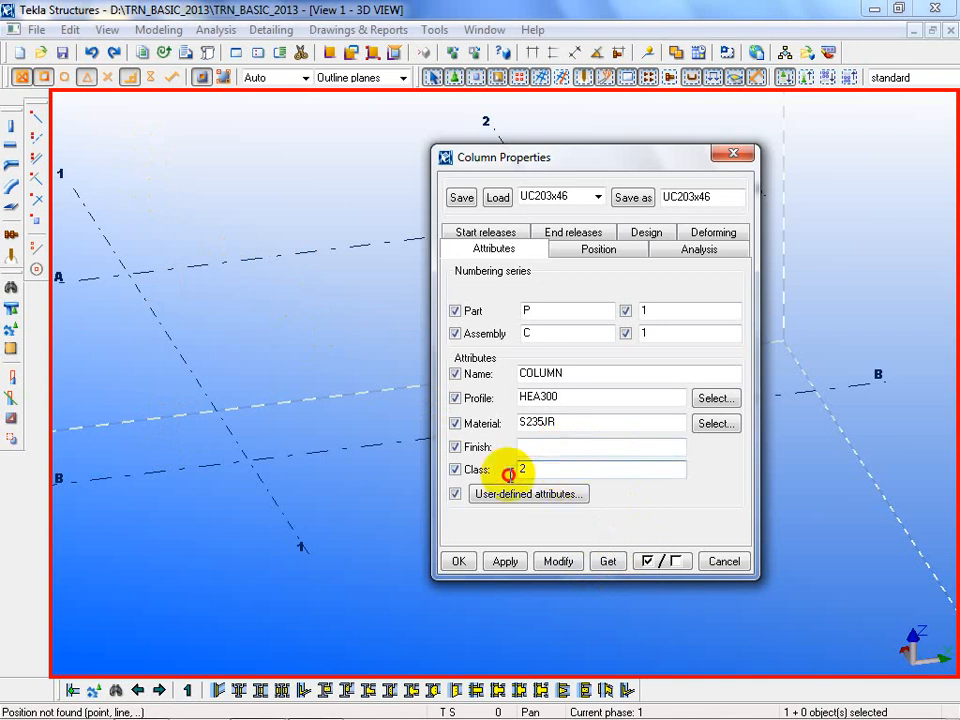
Examine the colour options for all objects in the 3D view's object representation, then cancel that dialog
key(Tab)
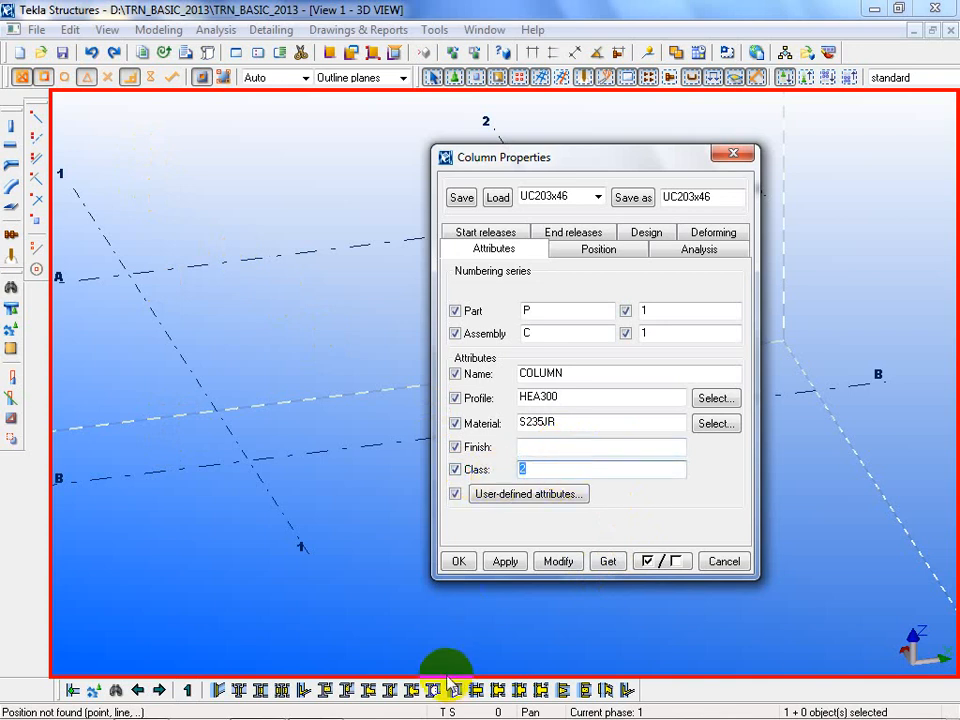
double_click(332, 594)
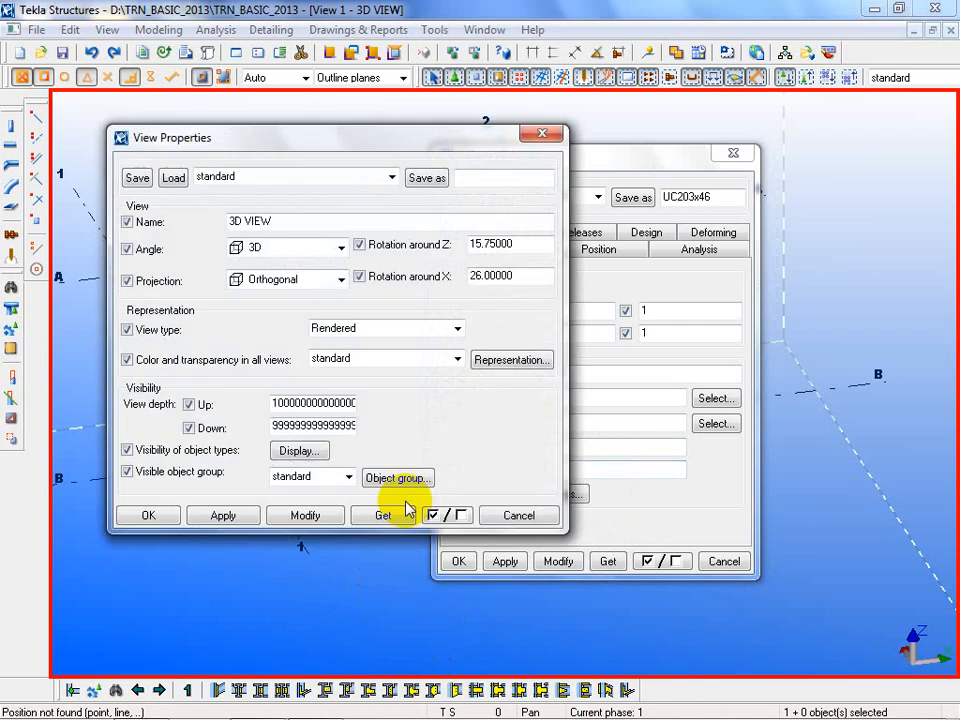
click(506, 362)
click(310, 285)
click(424, 281)
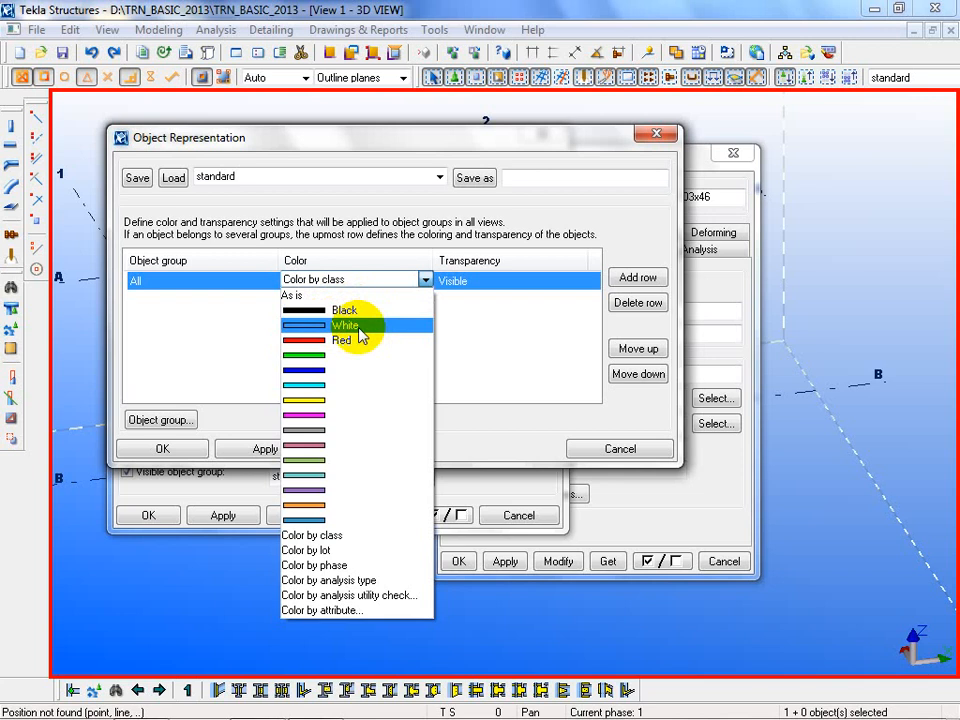
click(543, 452)
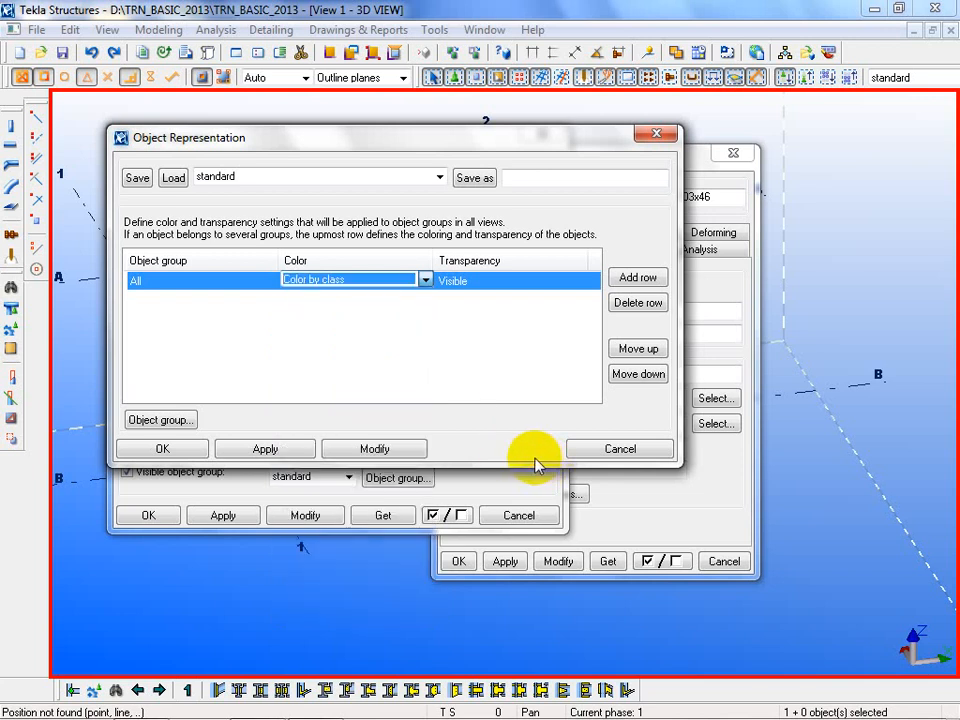
click(619, 449)
Reposition the column properties so the class value can be compared with the object representation colour list
drag(621, 150, 790, 145)
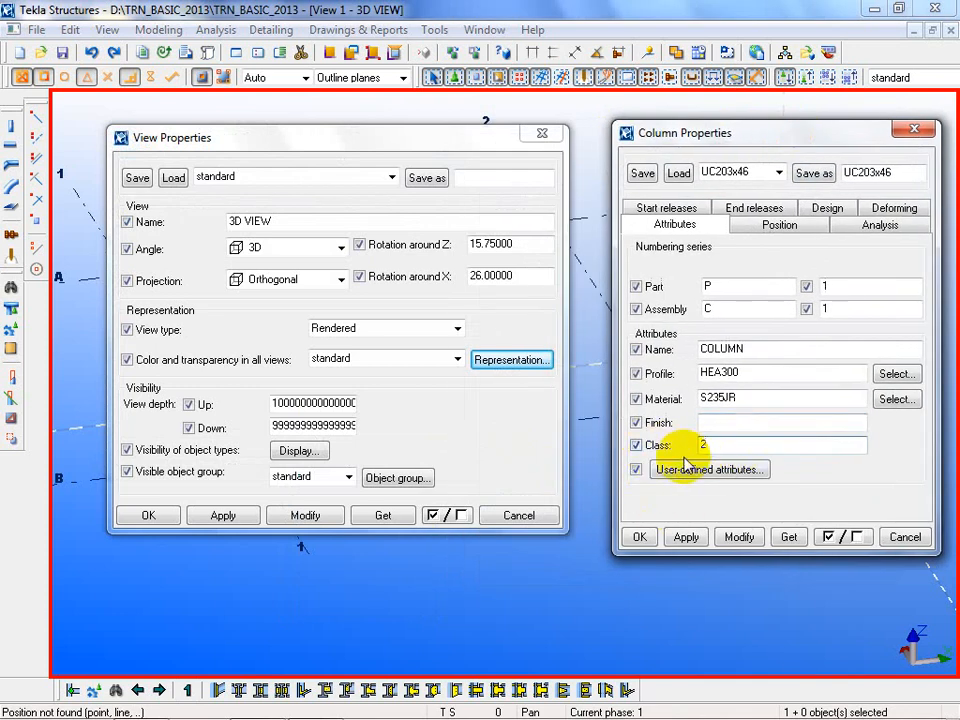
click(712, 447)
click(500, 360)
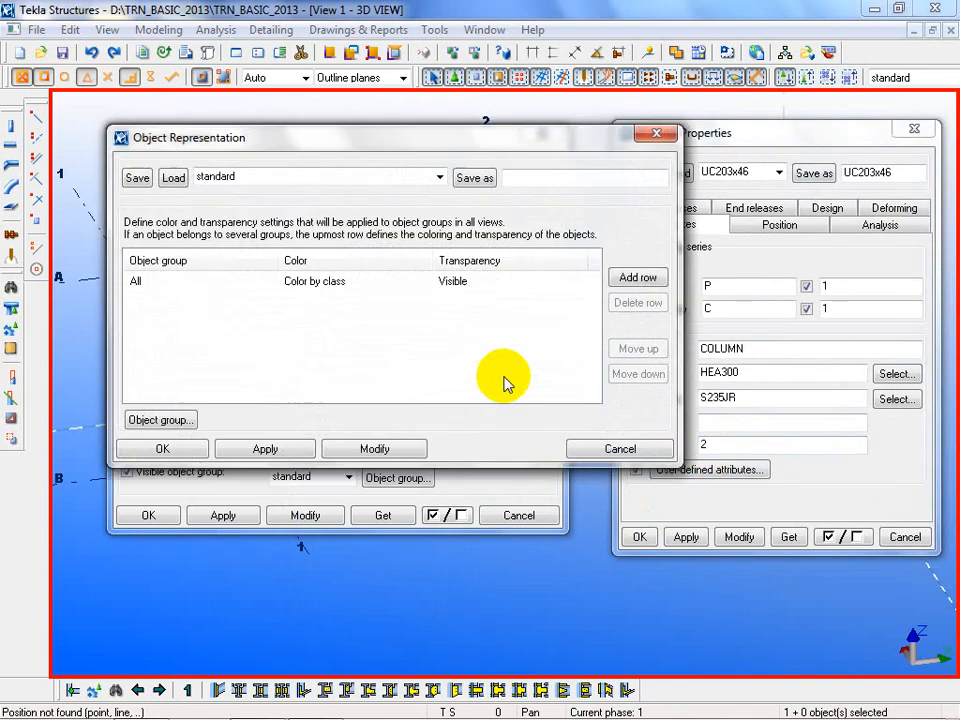
click(340, 282)
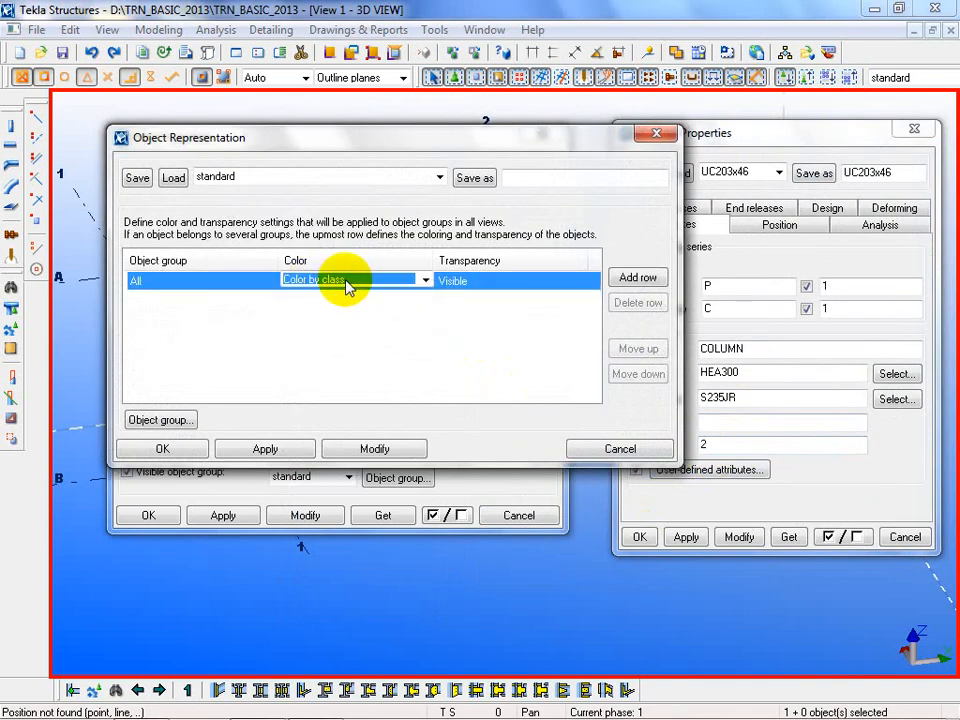
click(425, 281)
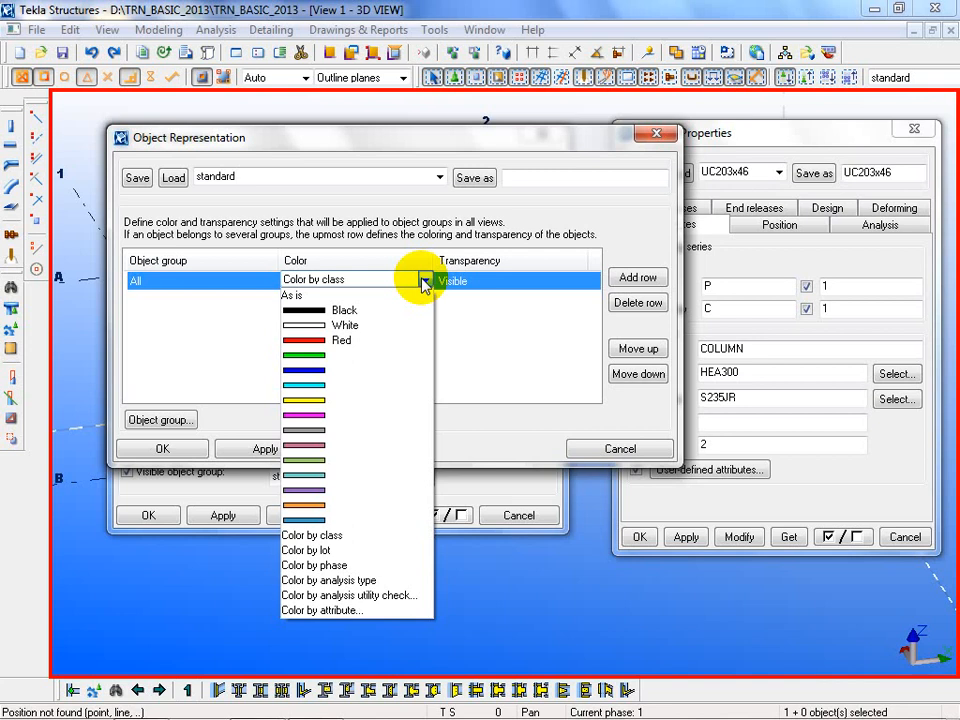
click(712, 133)
drag(705, 133, 713, 221)
Try red as the object representation colour for all objects and cancel the dialog
click(340, 281)
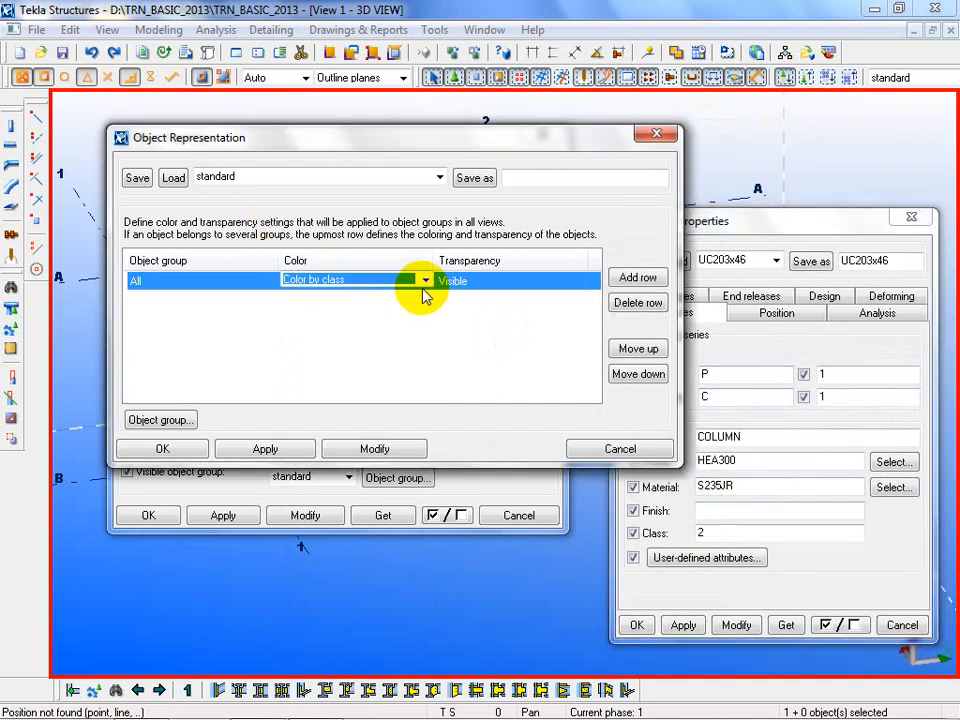
click(425, 280)
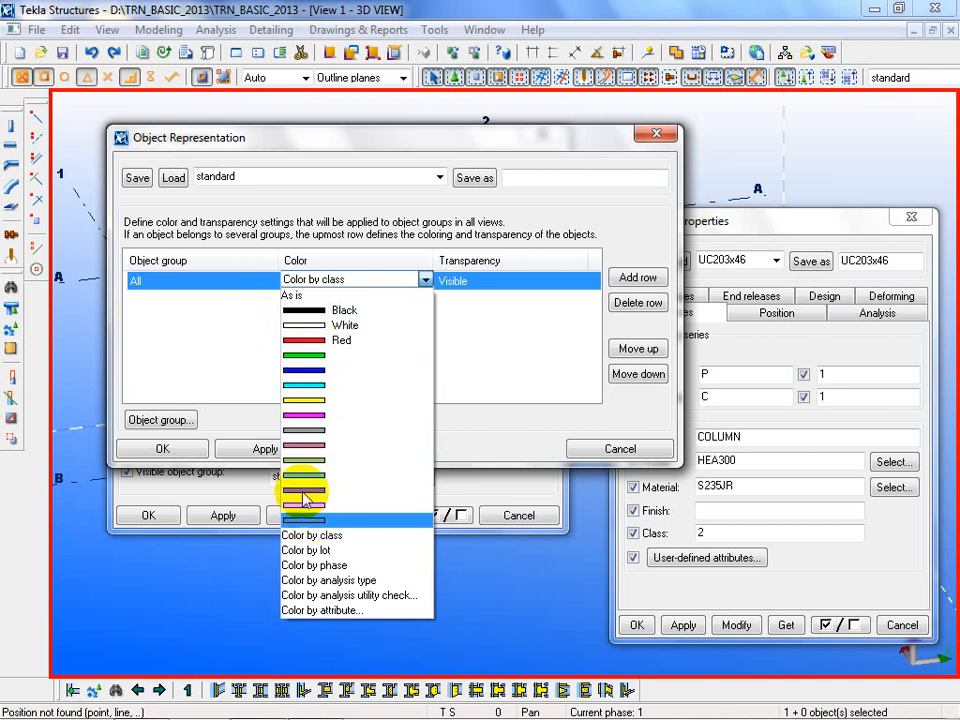
click(331, 341)
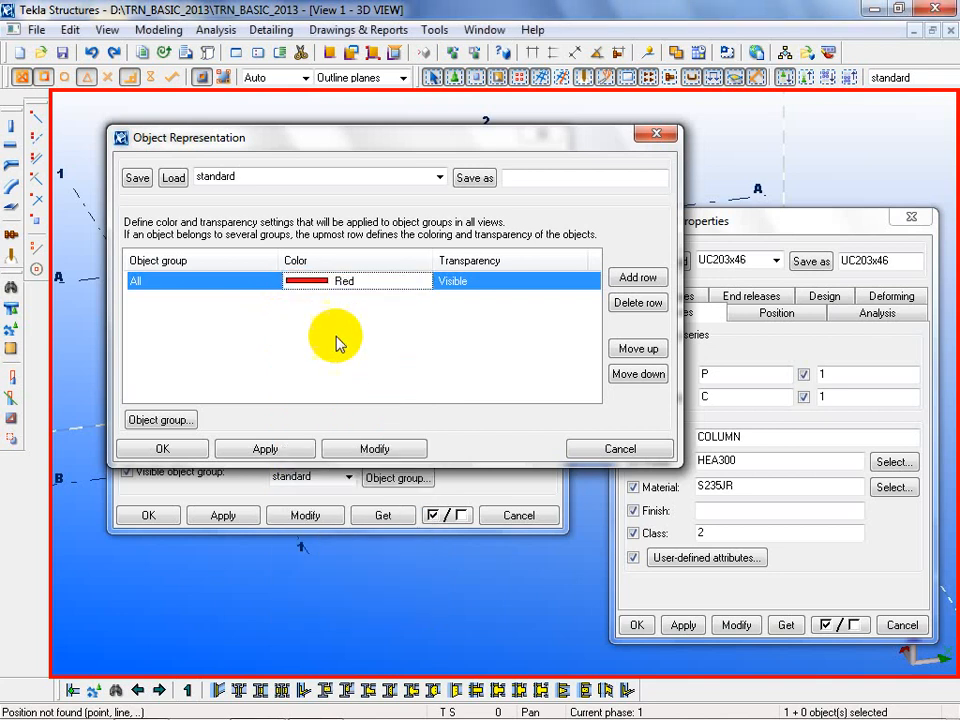
click(333, 284)
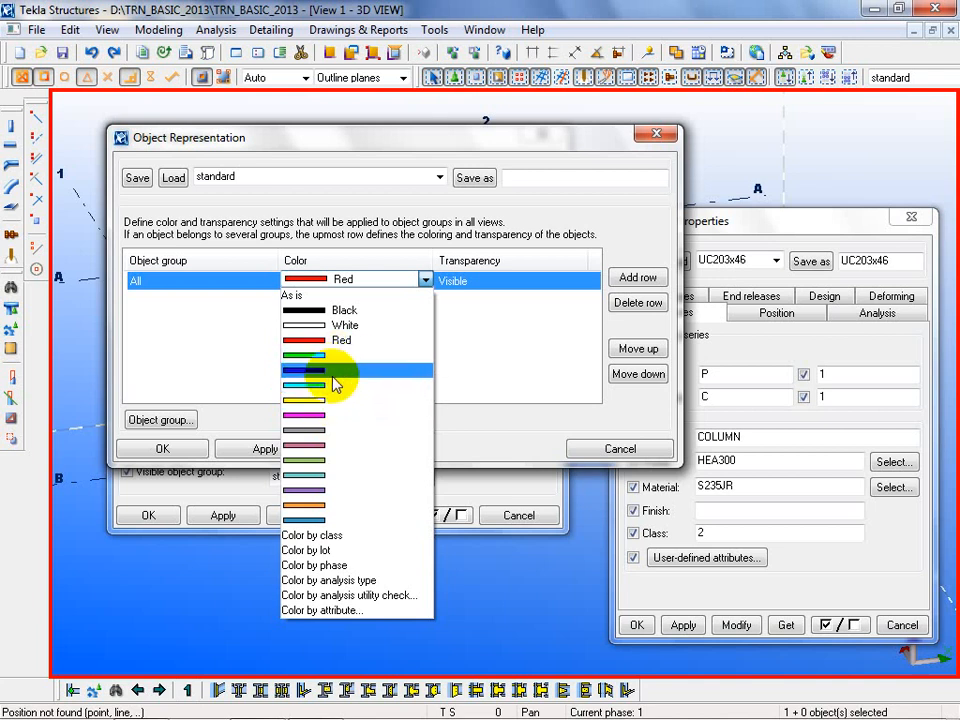
click(481, 367)
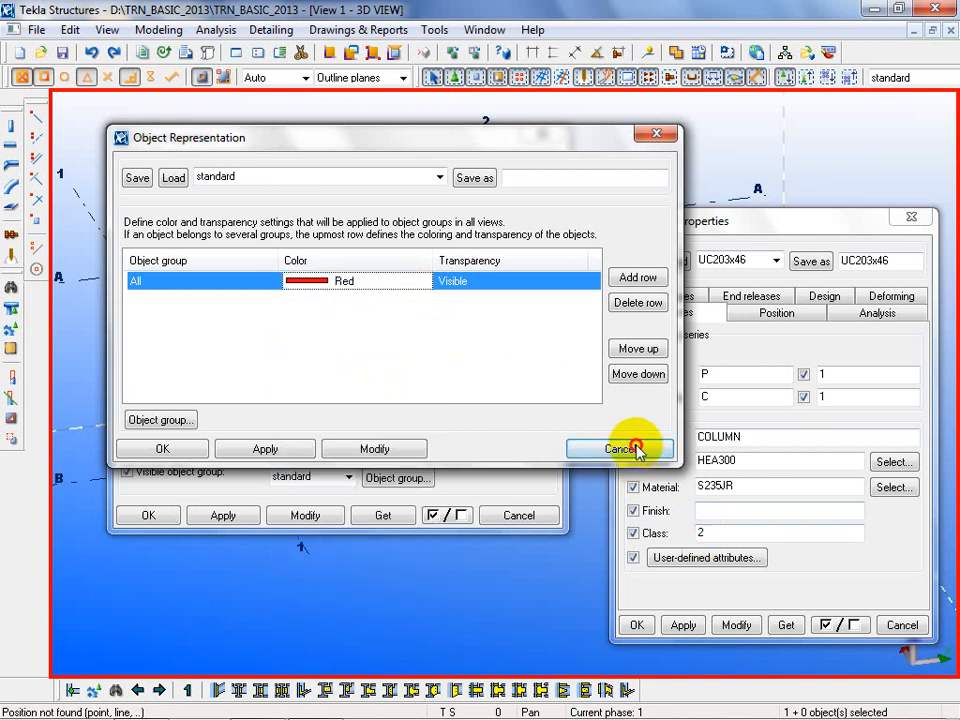
click(585, 449)
Save the column properties as UC203x46 and check the part and assembly numbering series
click(750, 535)
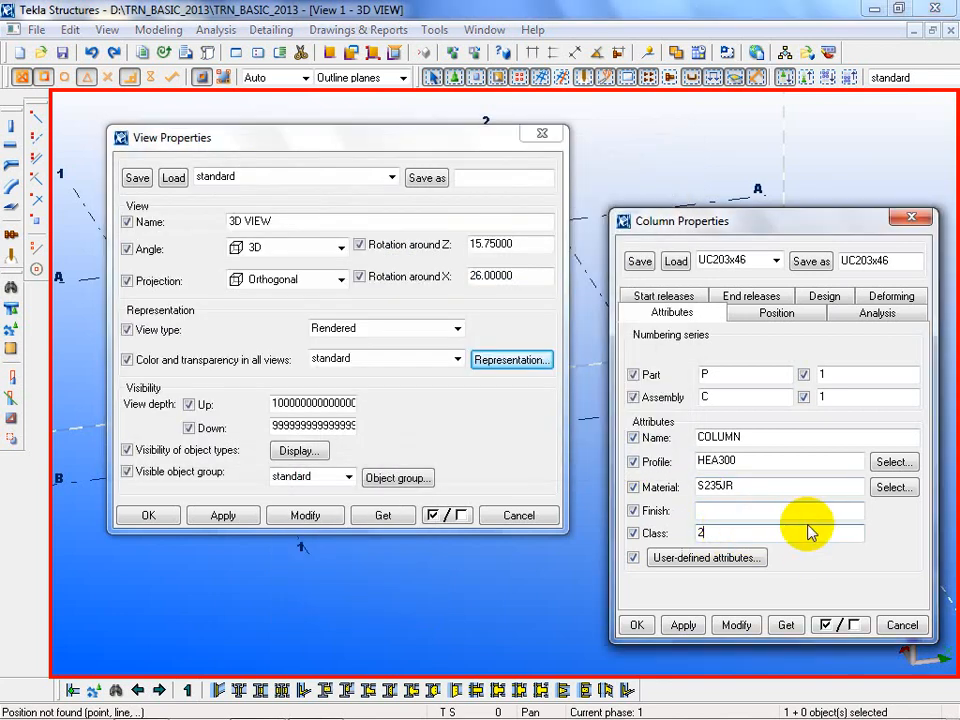
click(673, 317)
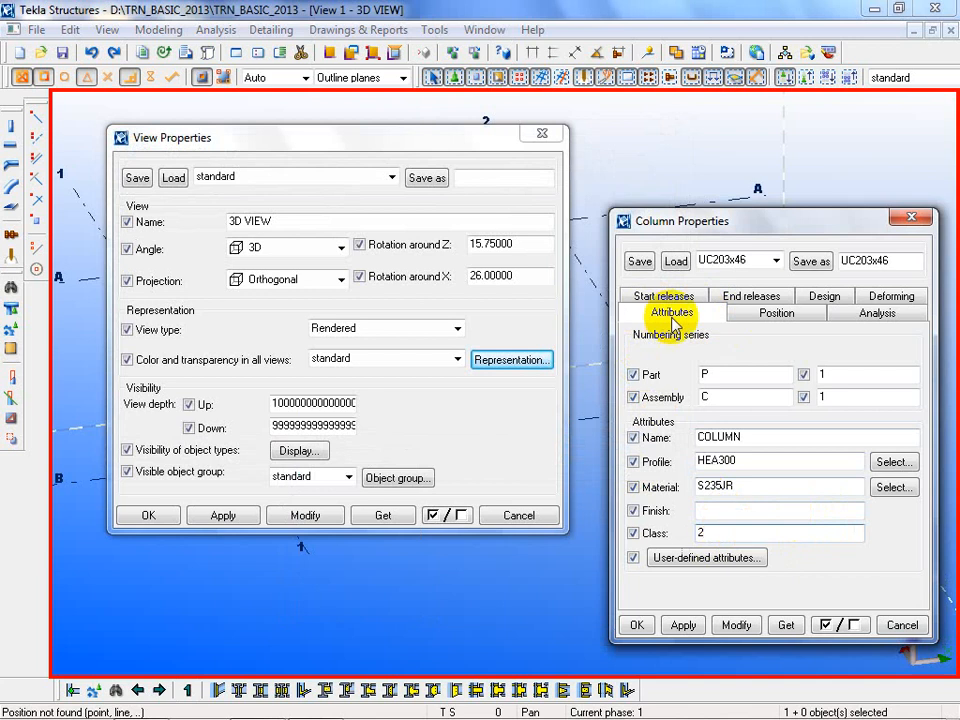
click(812, 262)
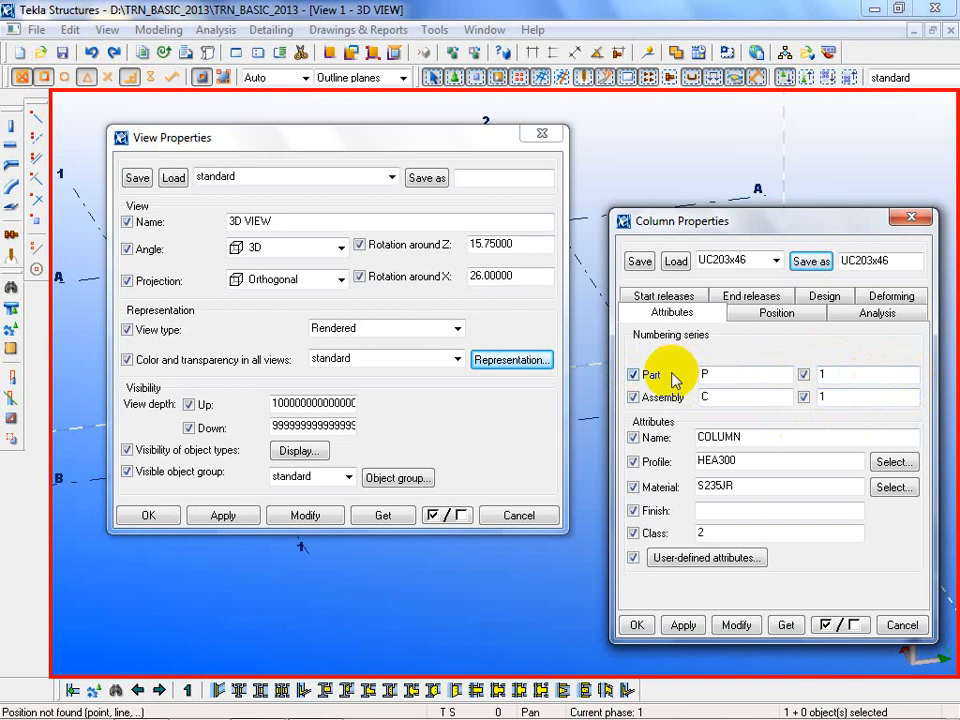
click(706, 375)
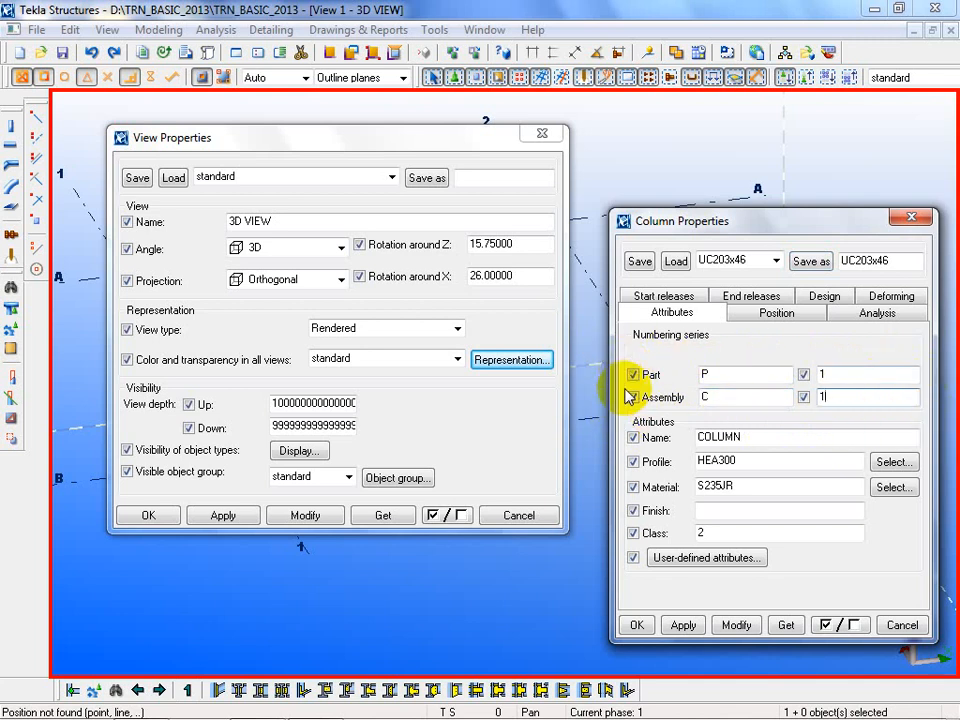
click(912, 397)
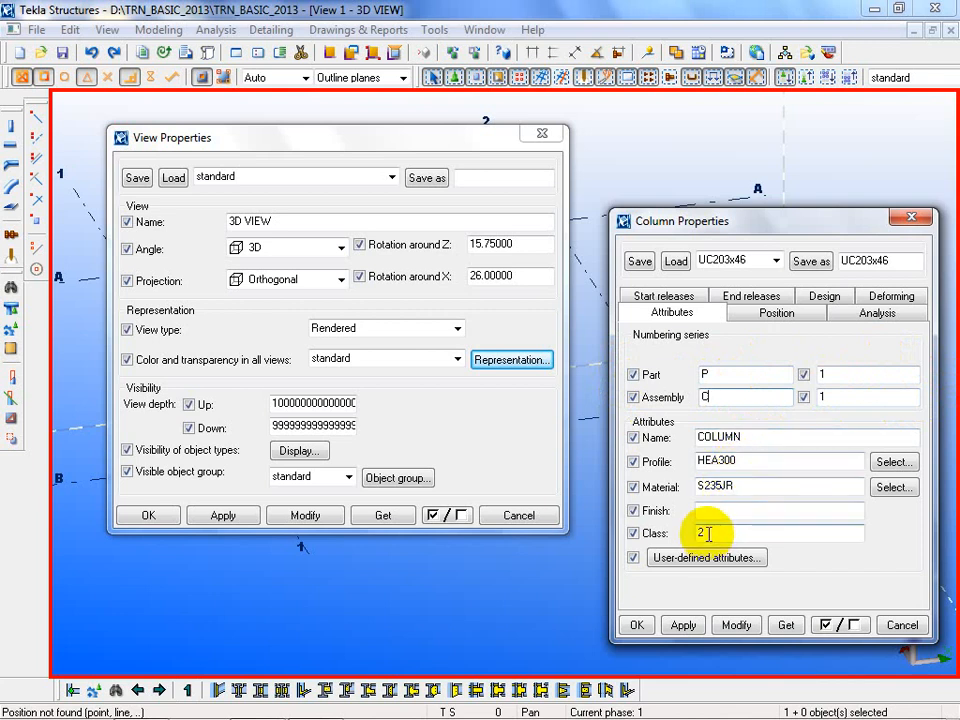
Show the column's position and level settings and close the view properties
click(778, 313)
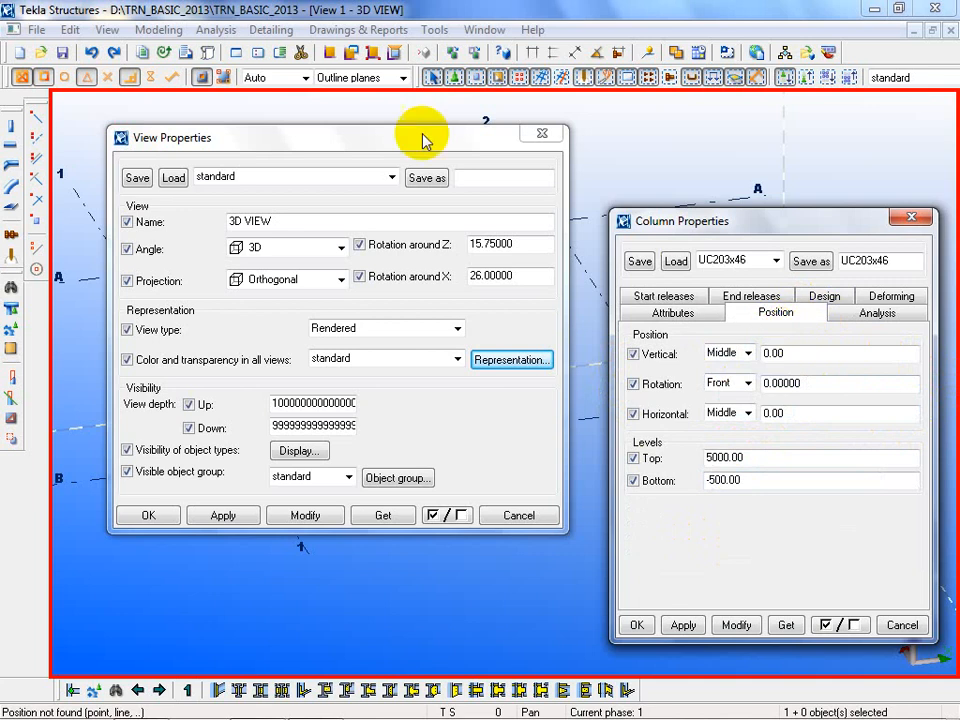
drag(455, 142, 395, 205)
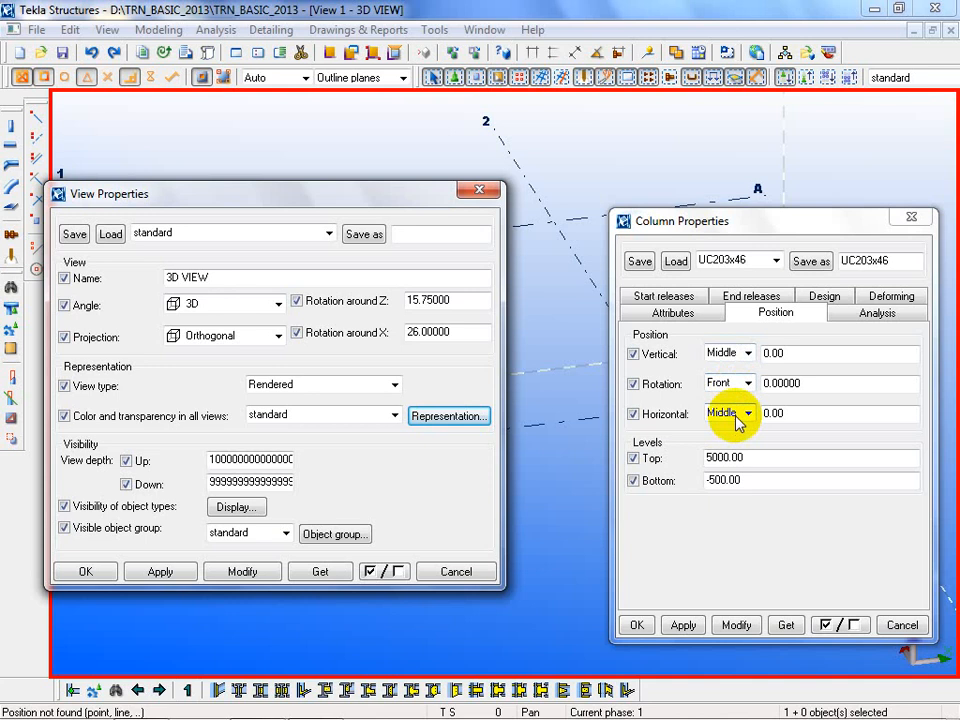
click(480, 192)
mouse_move(256, 706)
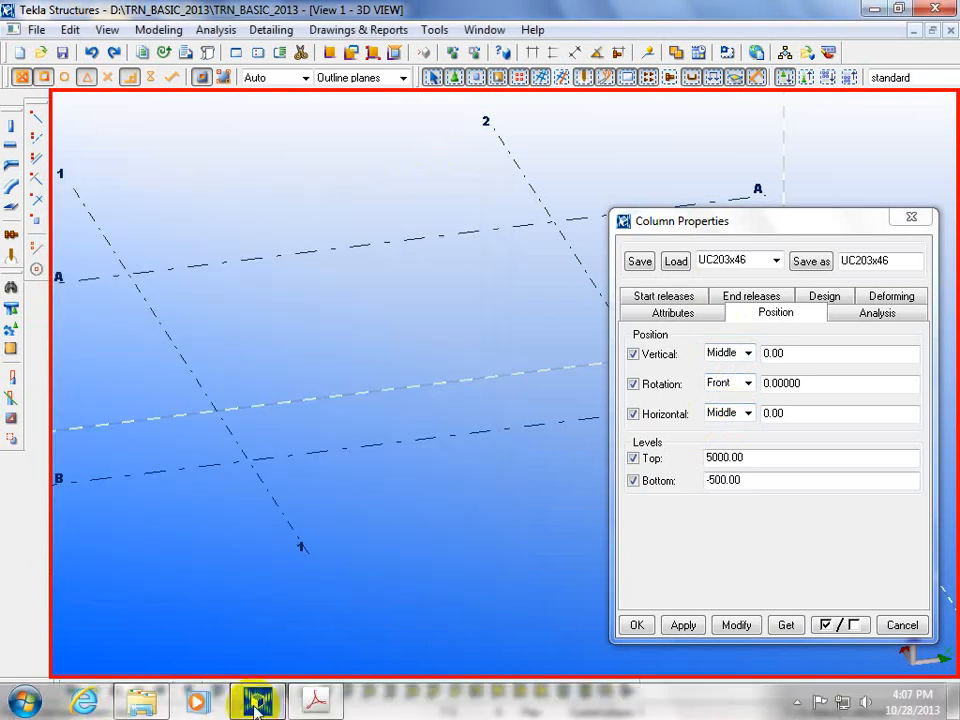
Switch to the file explorer, go to the network computer \\JPAK02 and open its Common for Civil share
click(150, 705)
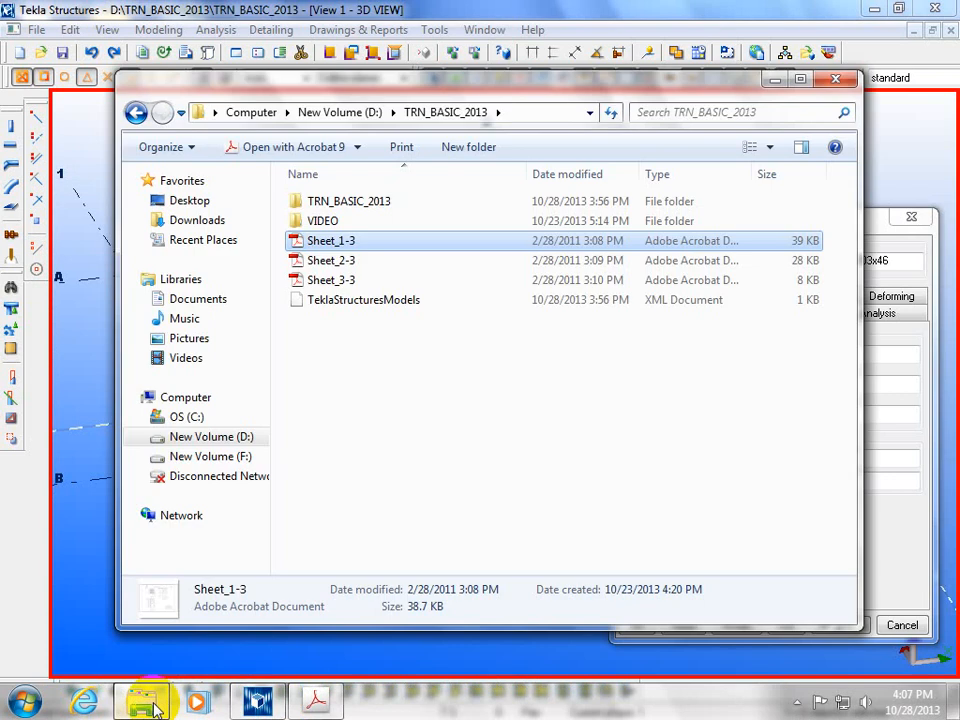
click(370, 366)
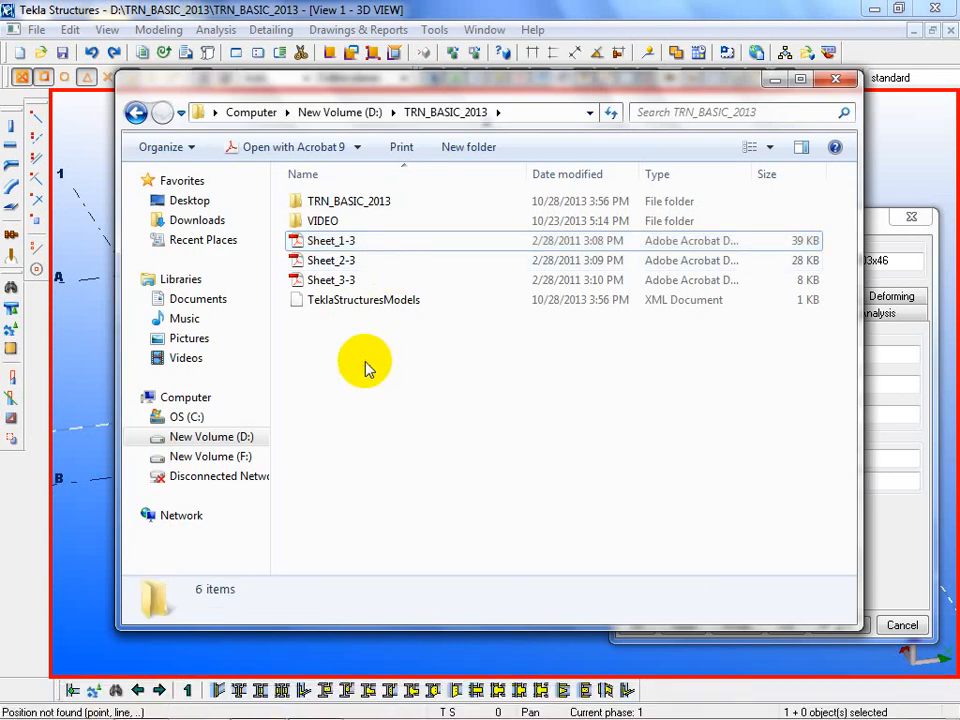
click(215, 438)
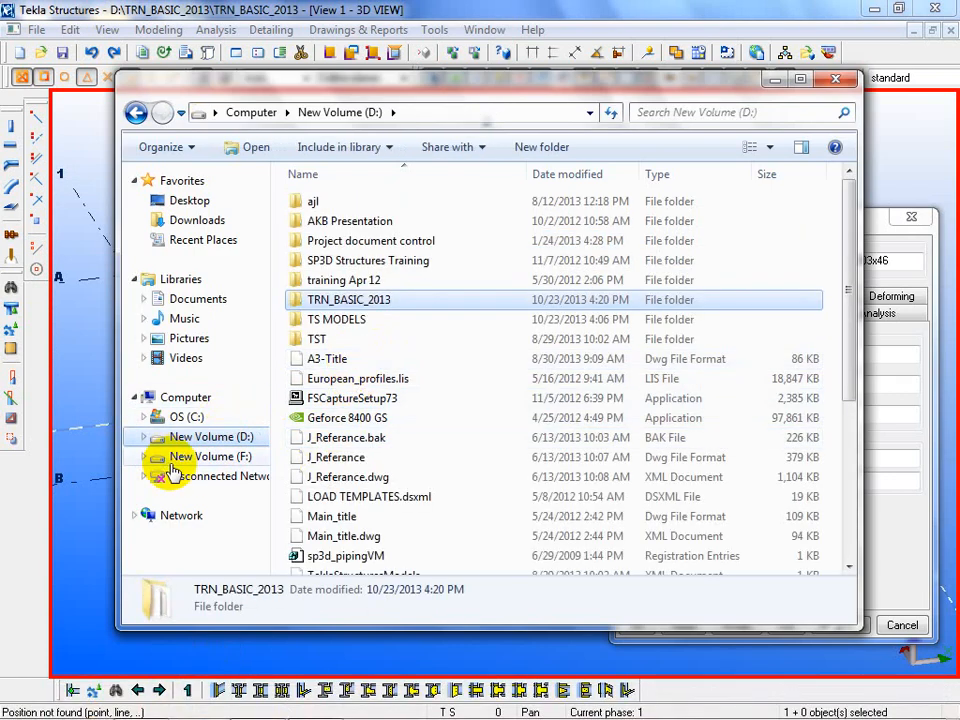
click(449, 111)
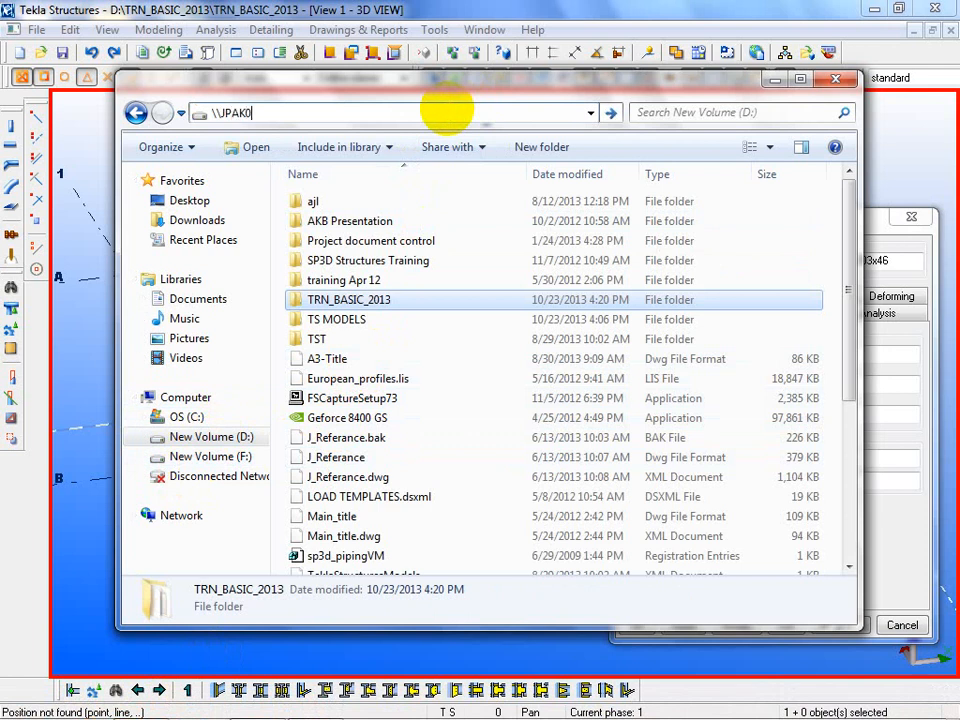
key(Return)
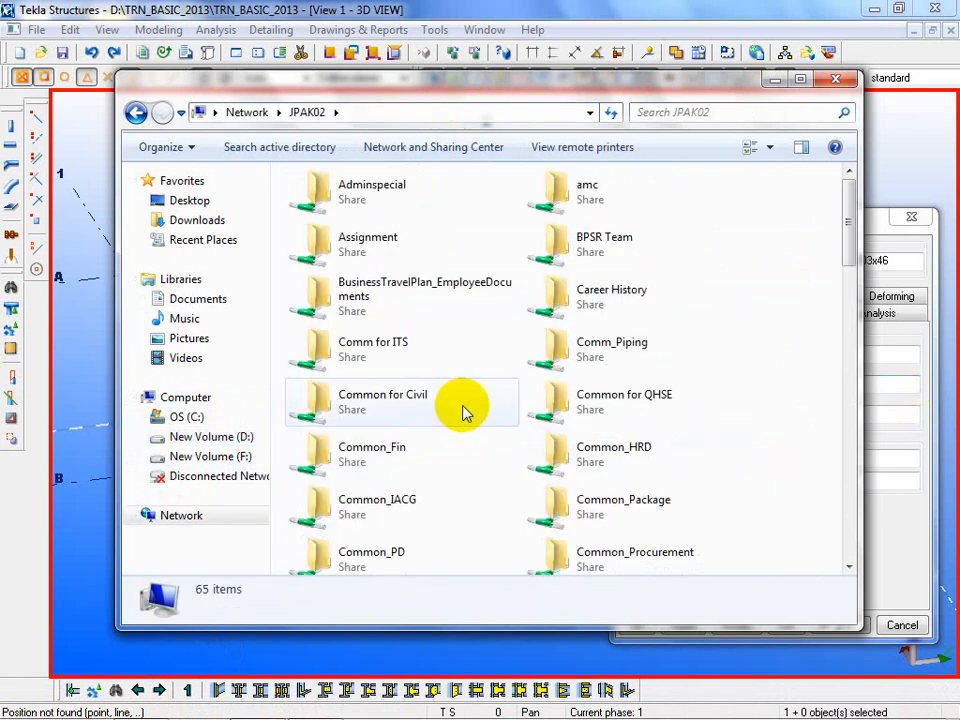
click(422, 396)
double_click(422, 396)
Open the trainer's personal folder and go to TEKLA STRUCTURE, TRANING_2011, REFERANCE inside it
click(350, 442)
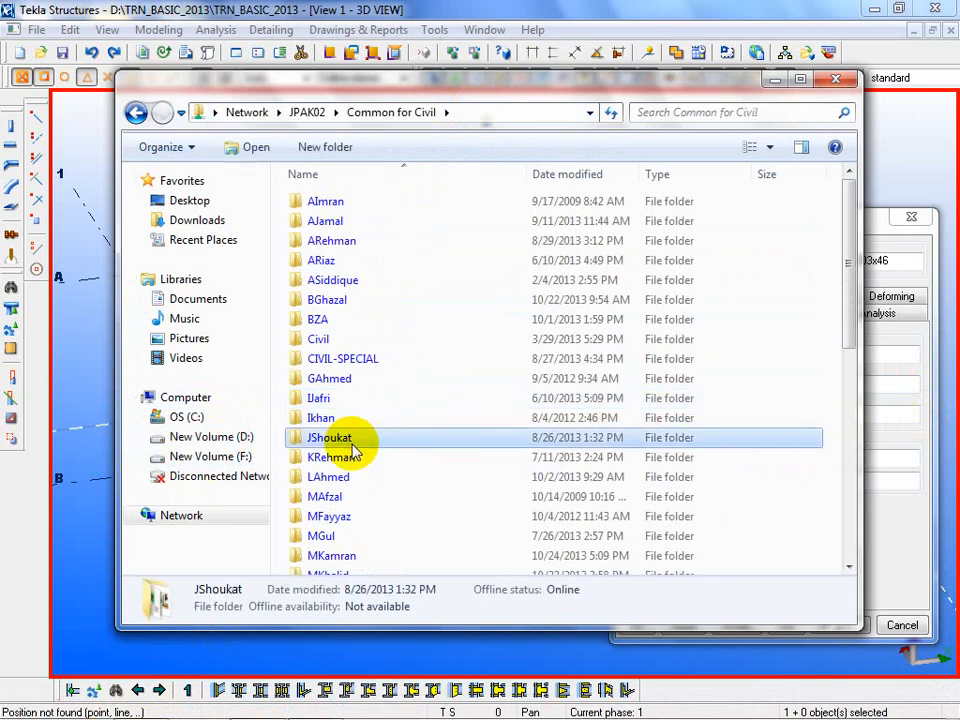
key(n)
key(p)
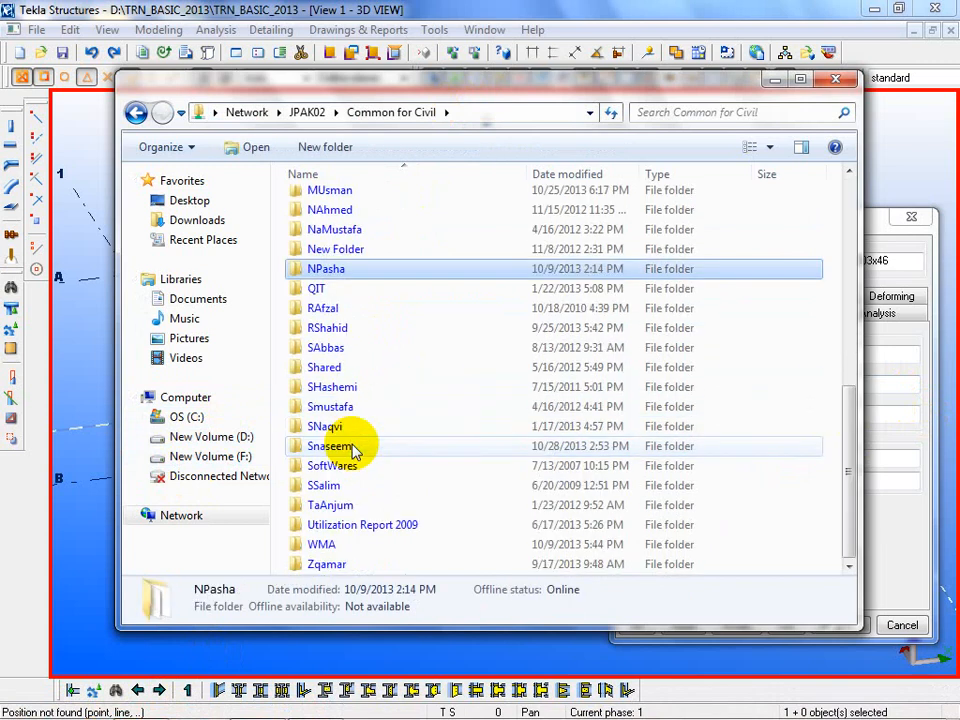
key(Return)
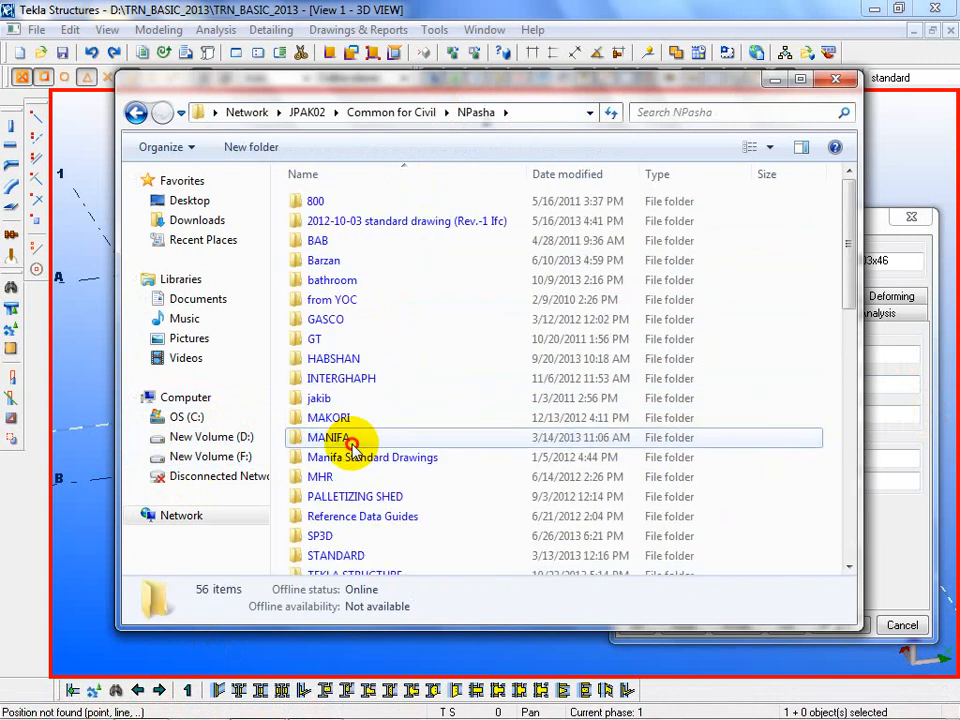
click(352, 441)
scroll(364, 486, down, 2)
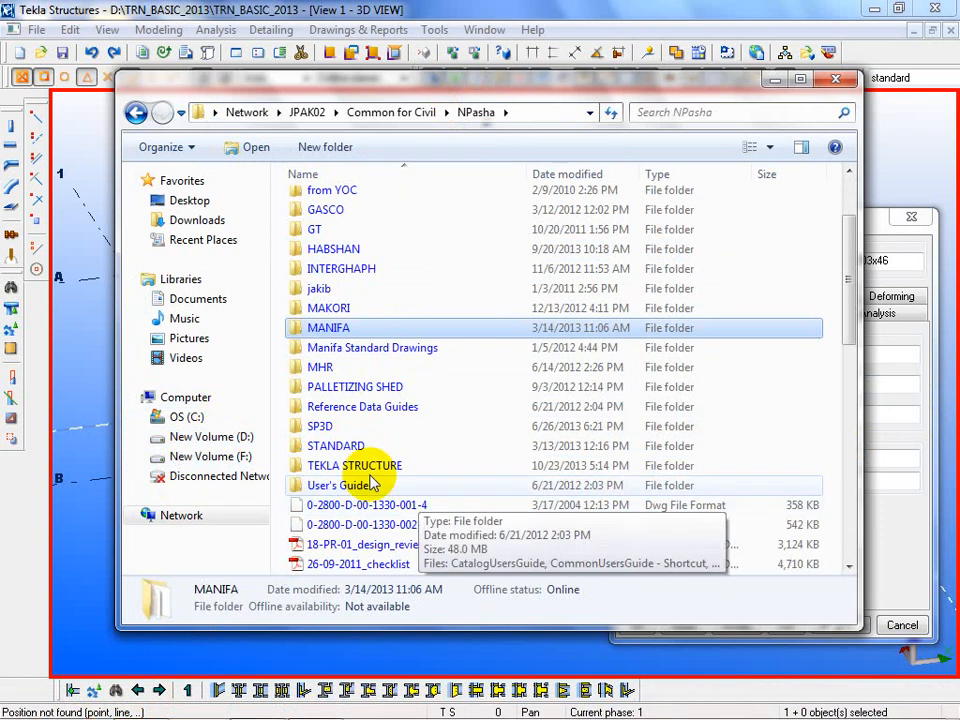
click(354, 467)
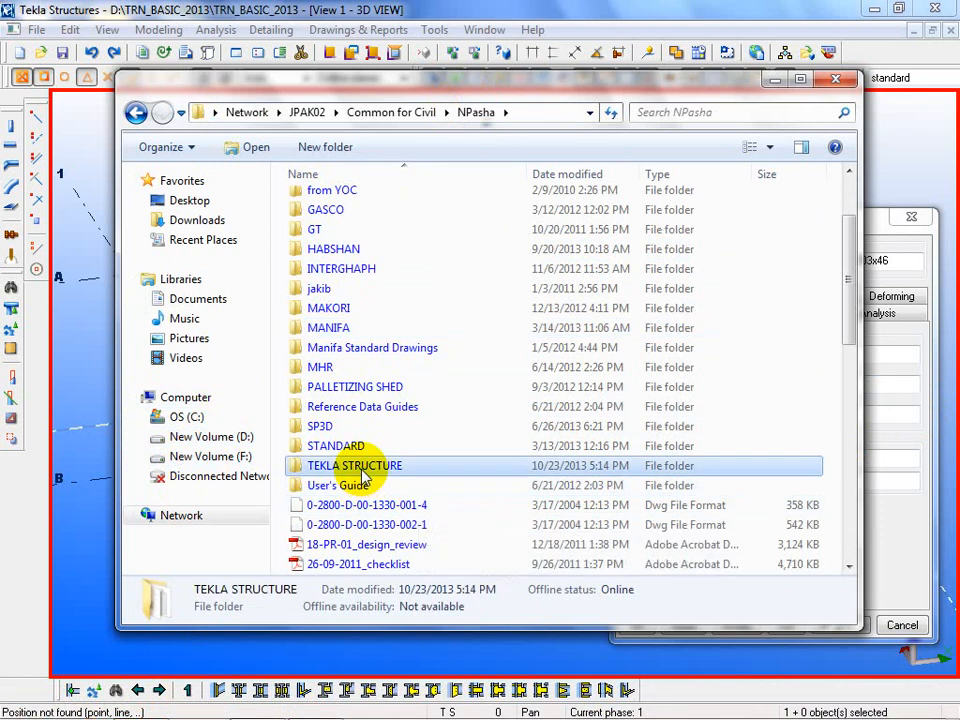
double_click(300, 465)
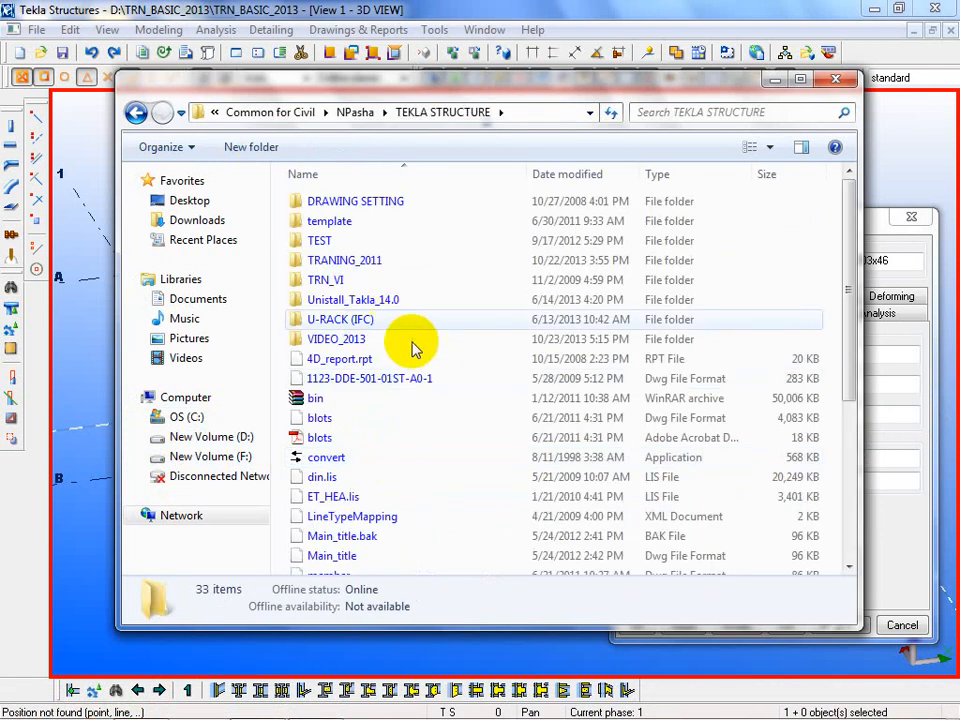
double_click(385, 265)
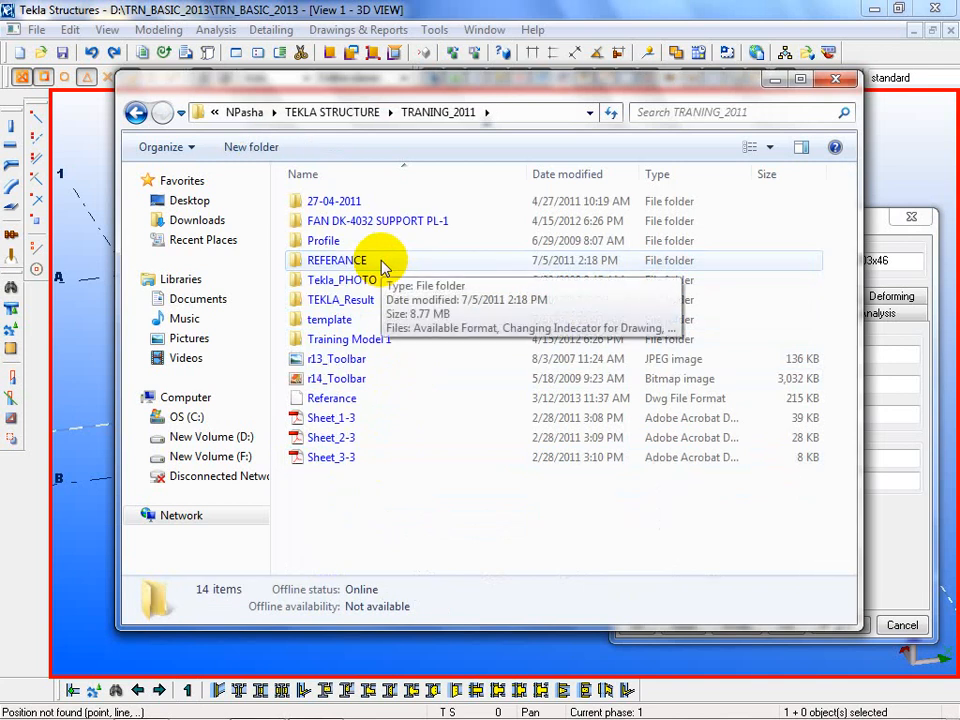
double_click(384, 264)
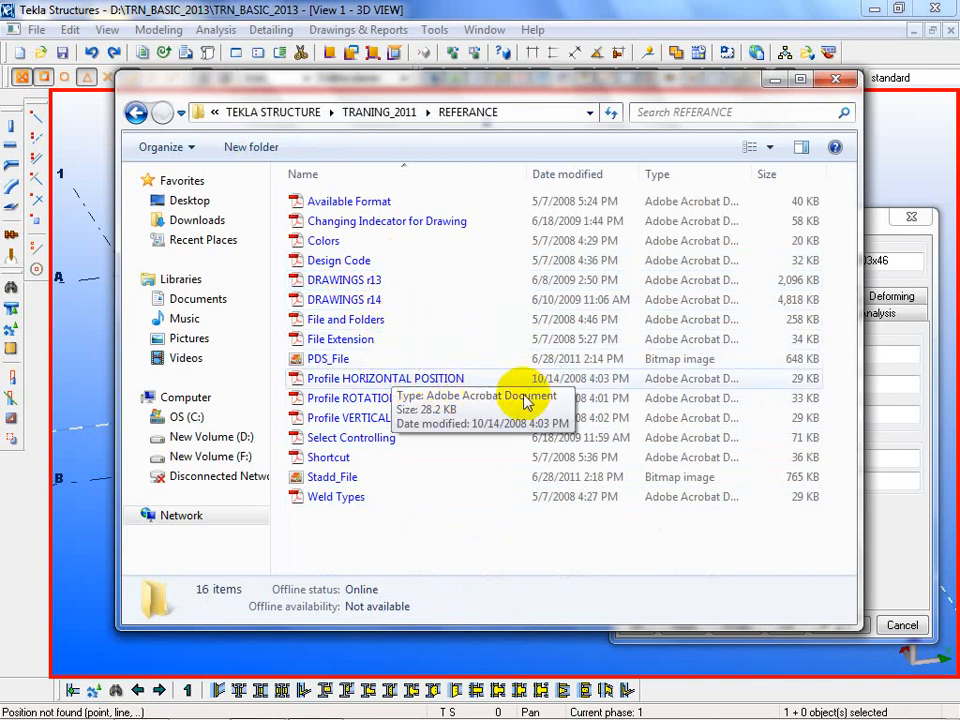
Open the Profile HORIZONTAL POSITION PDF and examine the Middle, Left and Right diagrams for columns, with and without offset
double_click(444, 384)
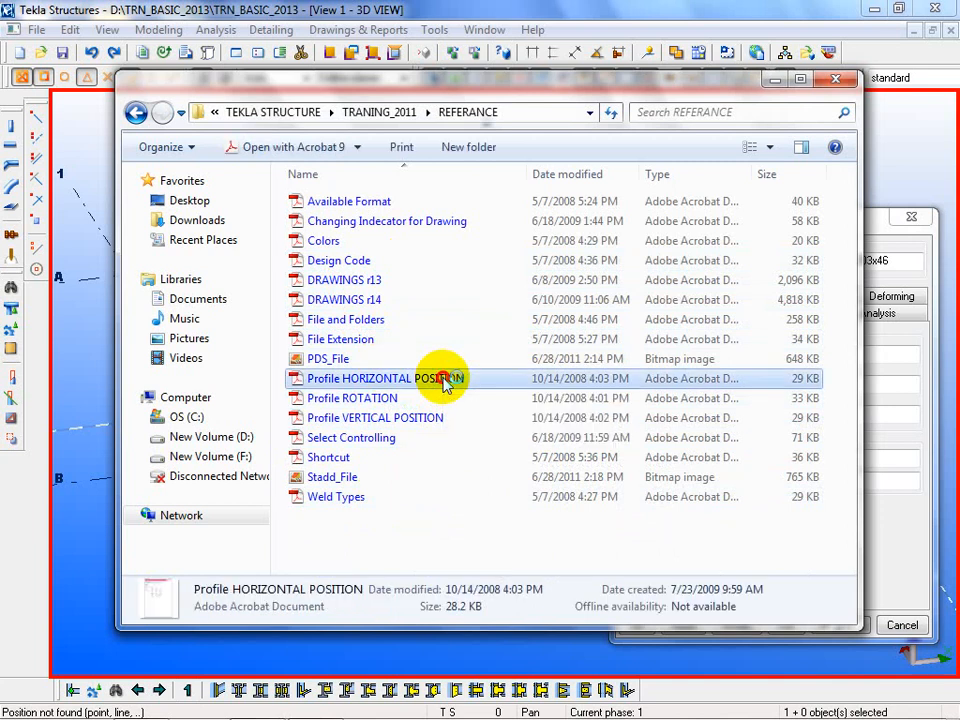
scroll(521, 388, down, 3)
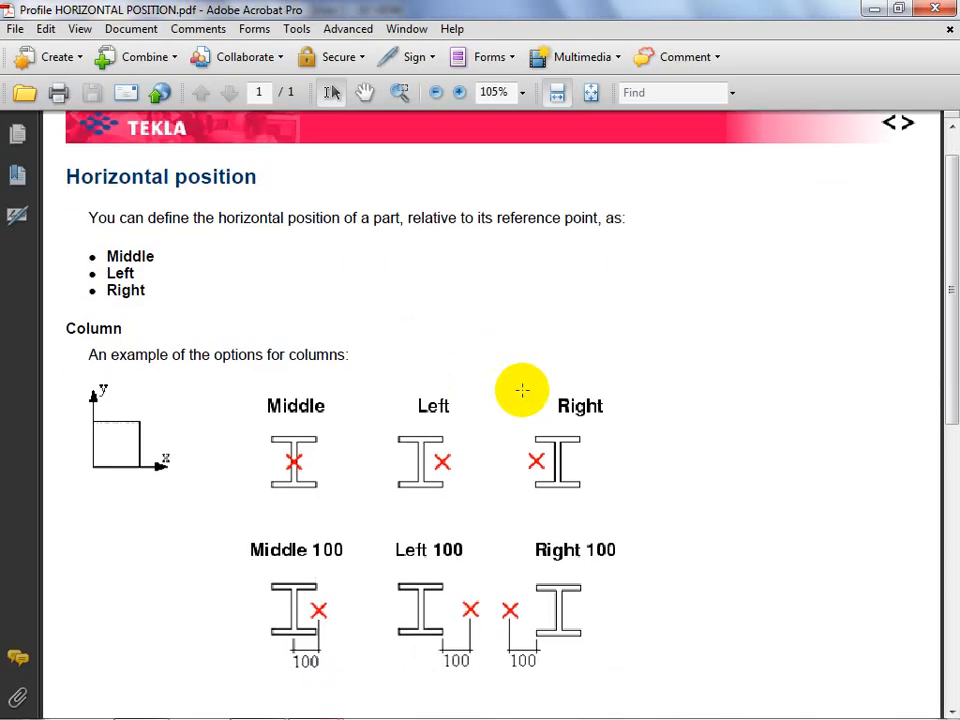
scroll(522, 390, down, 3)
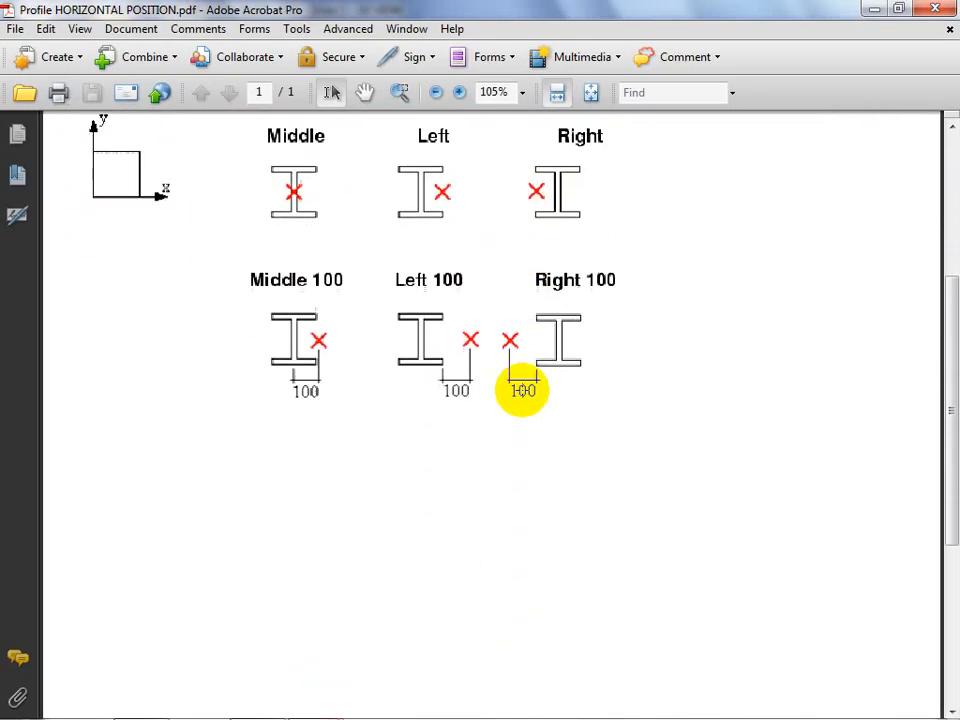
scroll(522, 390, up, 3)
scroll(522, 390, up, 1)
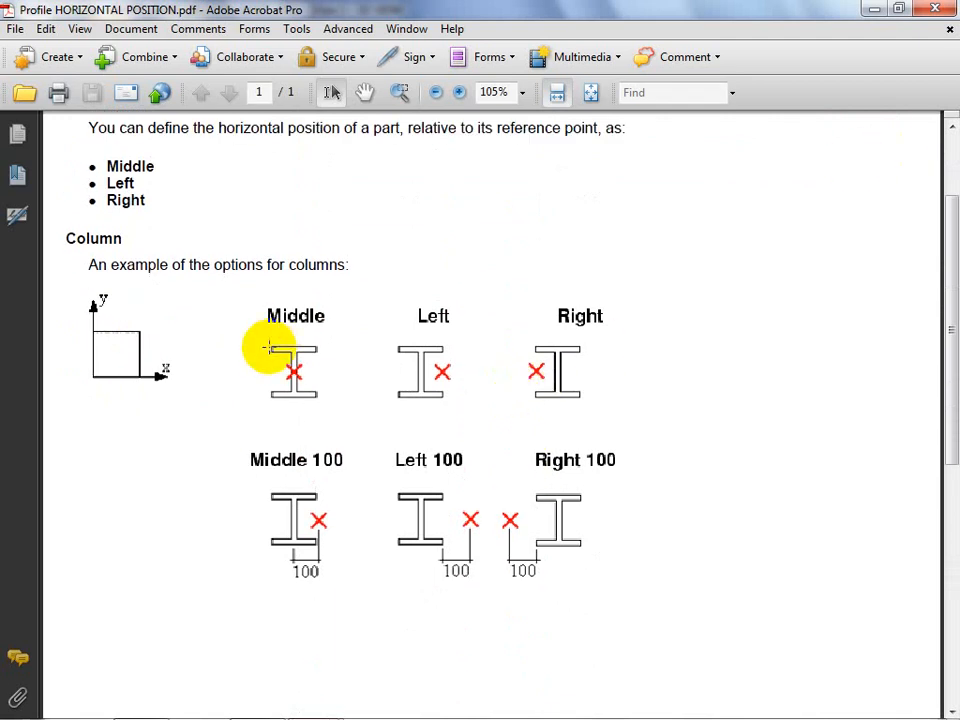
scroll(840, 328, up, 3)
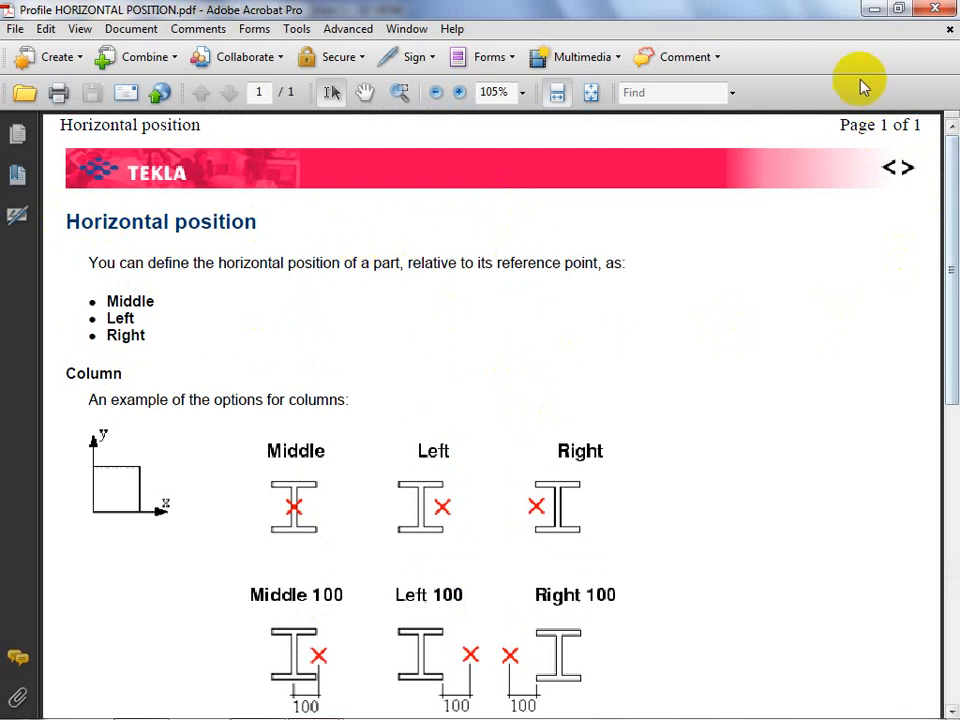
Restore and narrow the horizontal position document's window, and bring the REFERANCE folder window back to the front
click(897, 12)
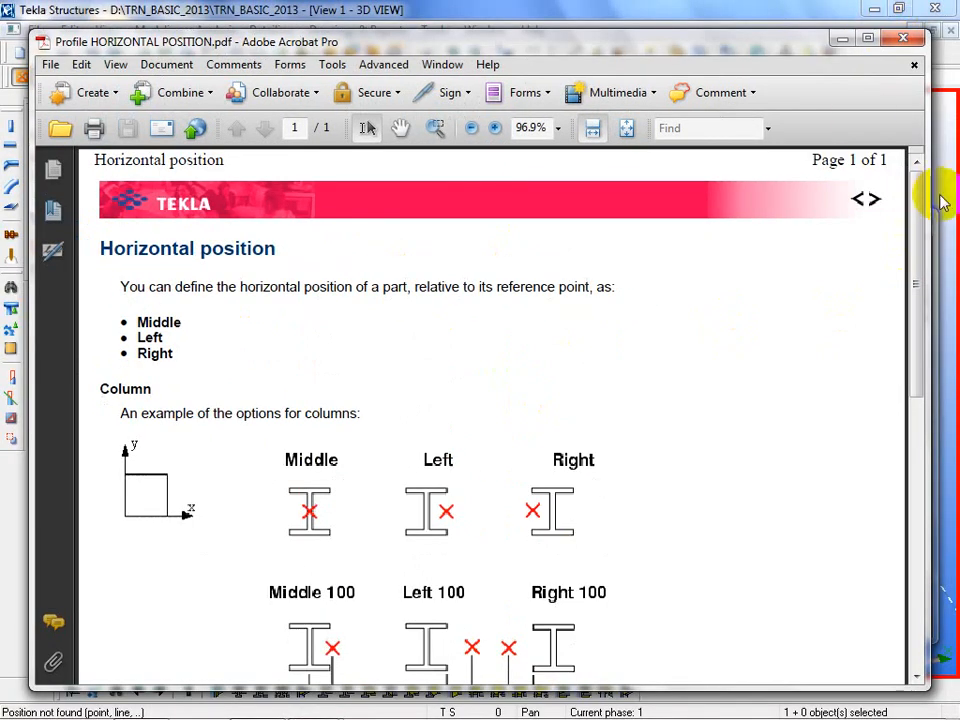
drag(928, 196, 415, 156)
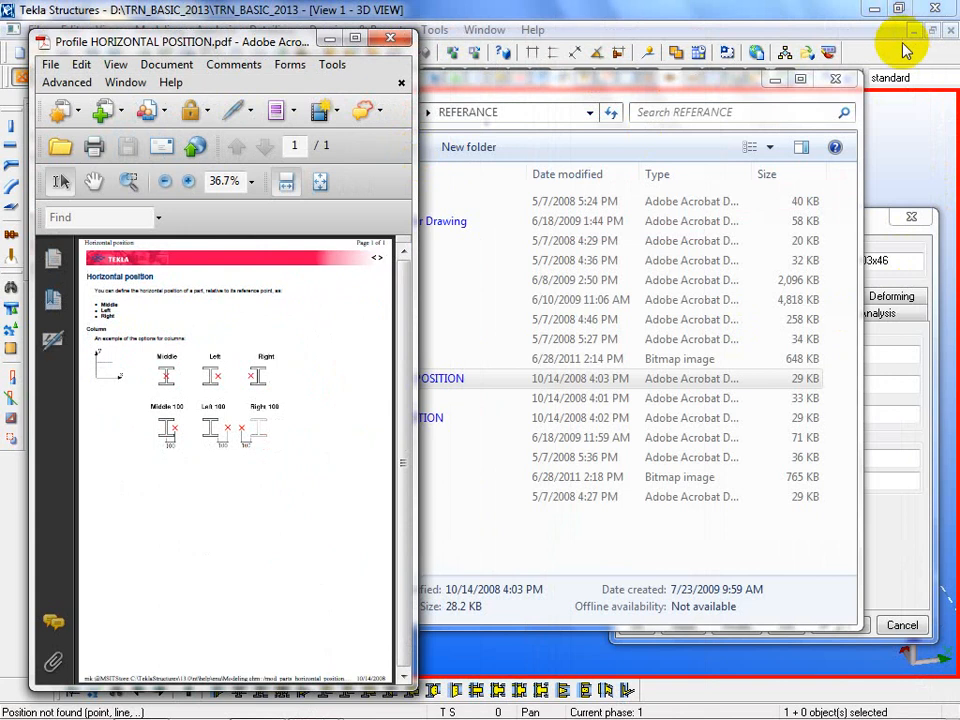
click(651, 89)
drag(651, 89, 692, 87)
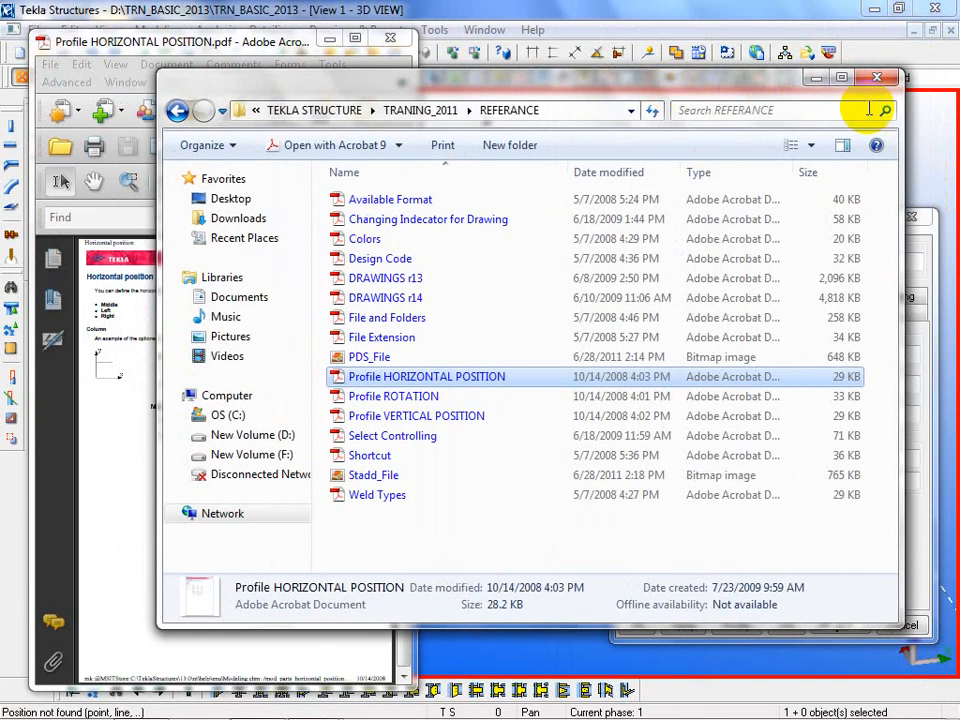
Open the Profile ROTATION and Profile VERTICAL POSITION PDFs from the REFERANCE folder
double_click(345, 396)
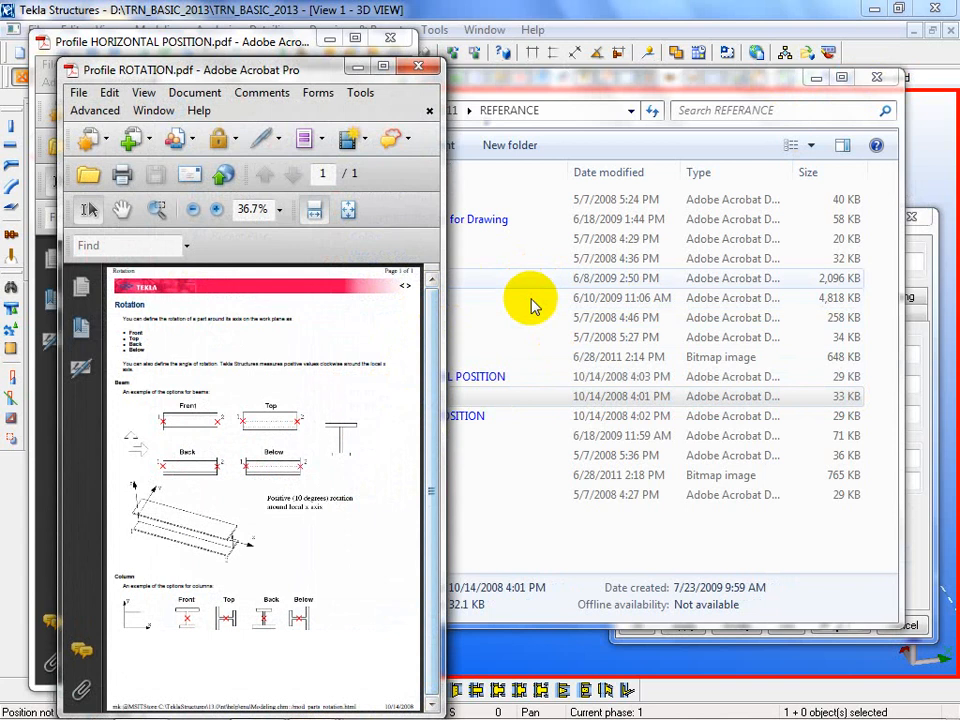
click(488, 496)
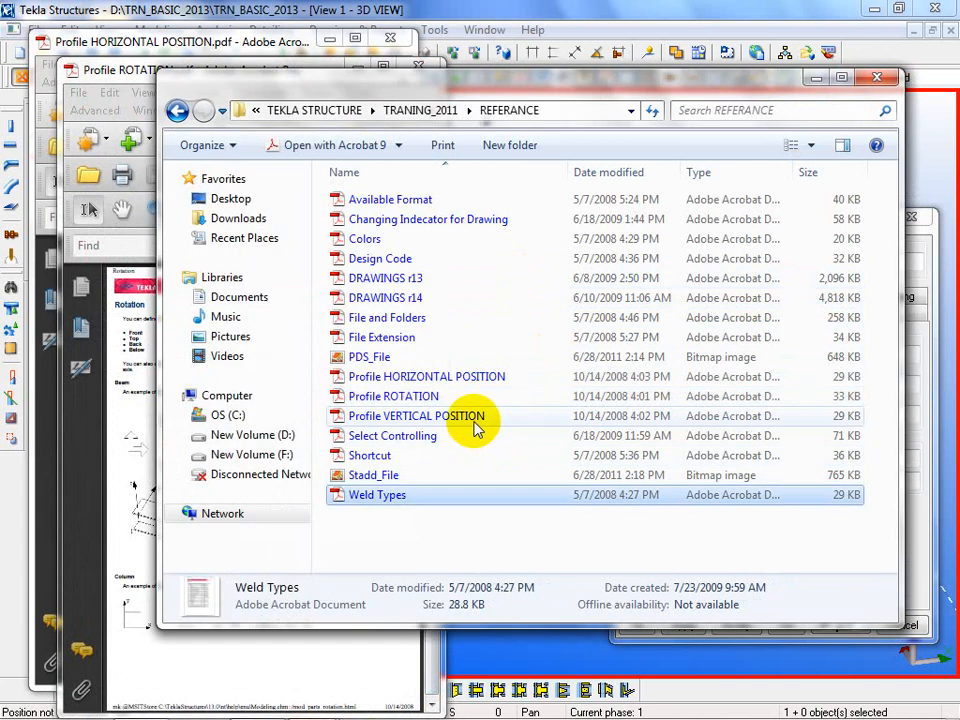
double_click(476, 418)
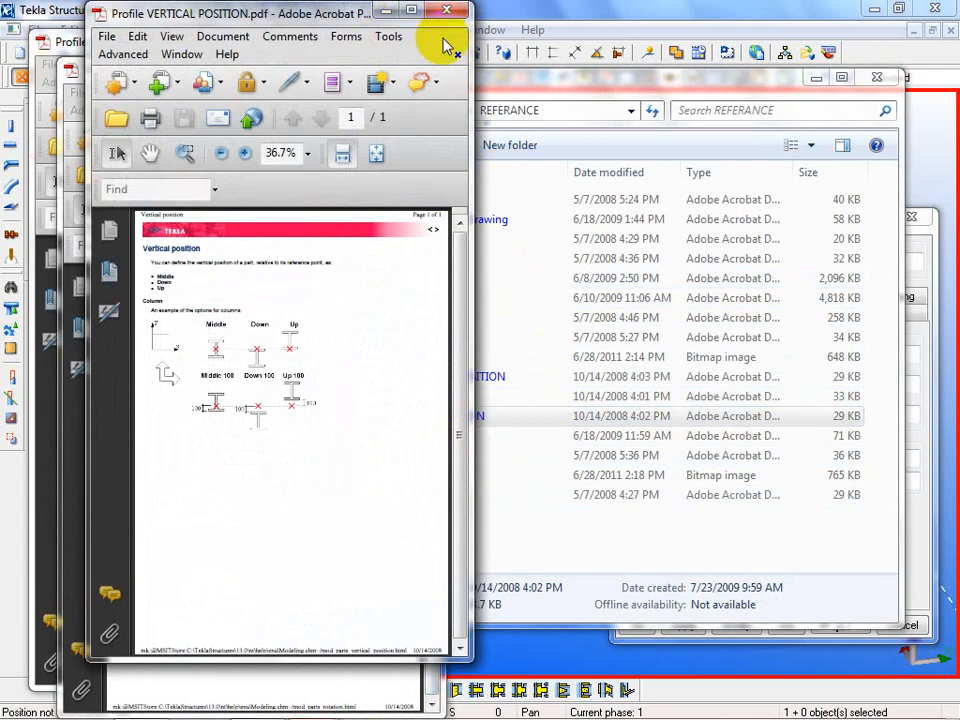
Close the folder window and compare the horizontal position diagrams with the column's position settings
click(60, 52)
click(882, 79)
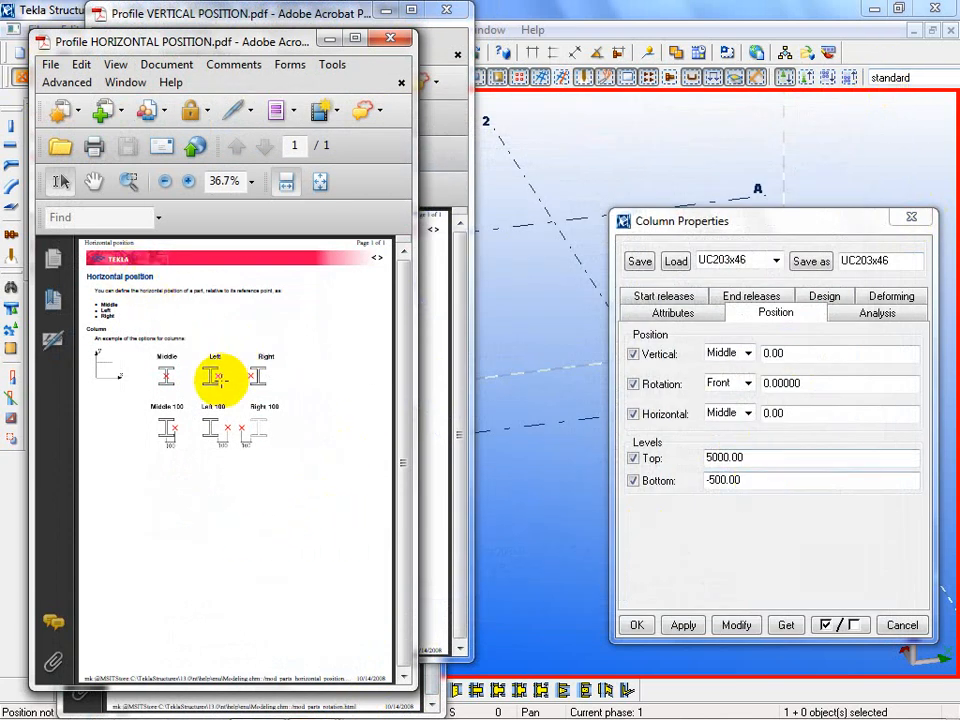
ctrl+scroll(103, 274, up, 4)
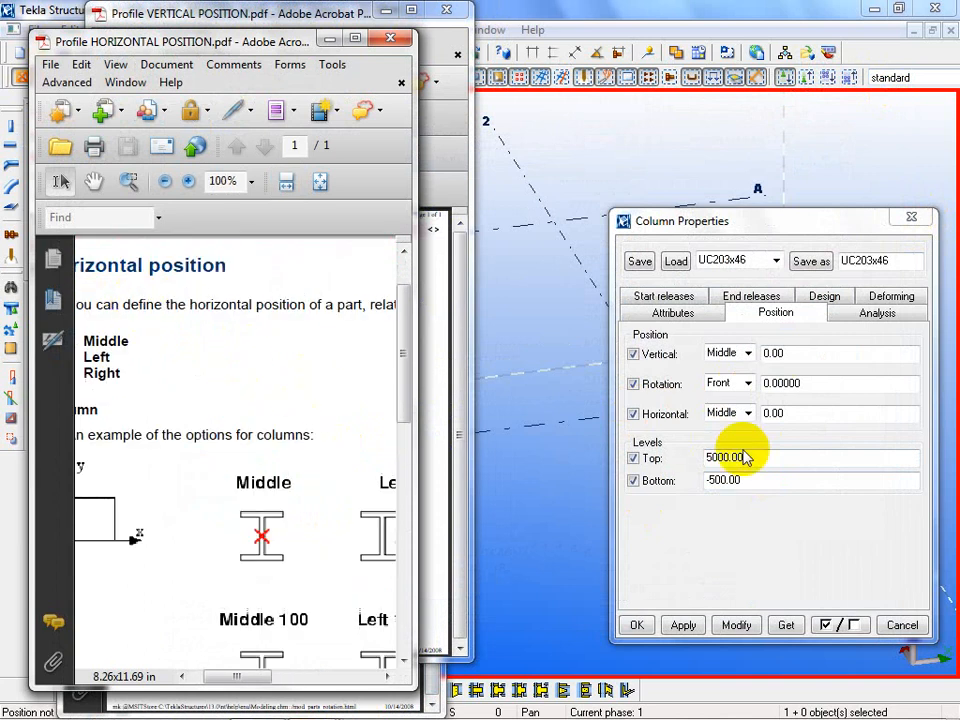
ctrl+scroll(295, 510, down, 2)
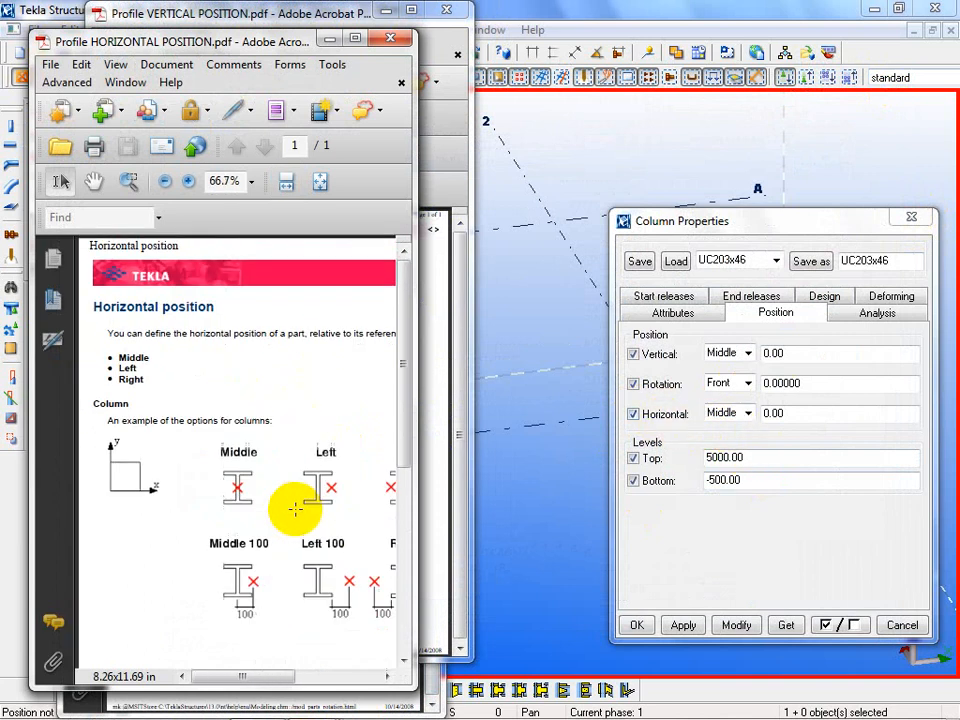
ctrl+scroll(295, 510, down, 2)
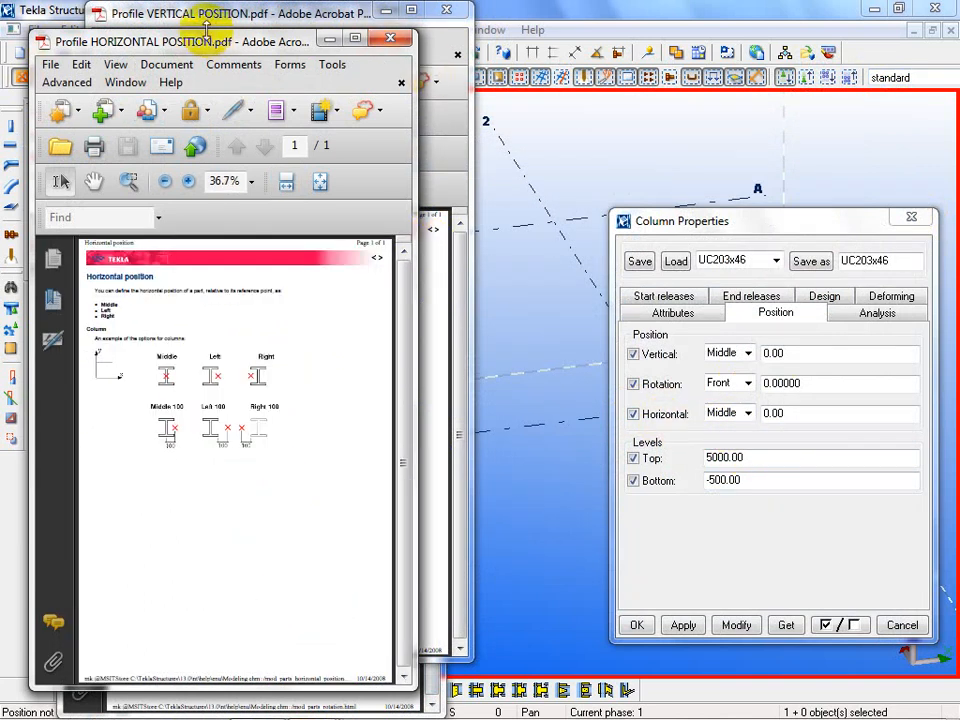
Bring the vertical position document forward and examine the Middle, Down and Up column diagrams and their 100 offset variants
click(255, 22)
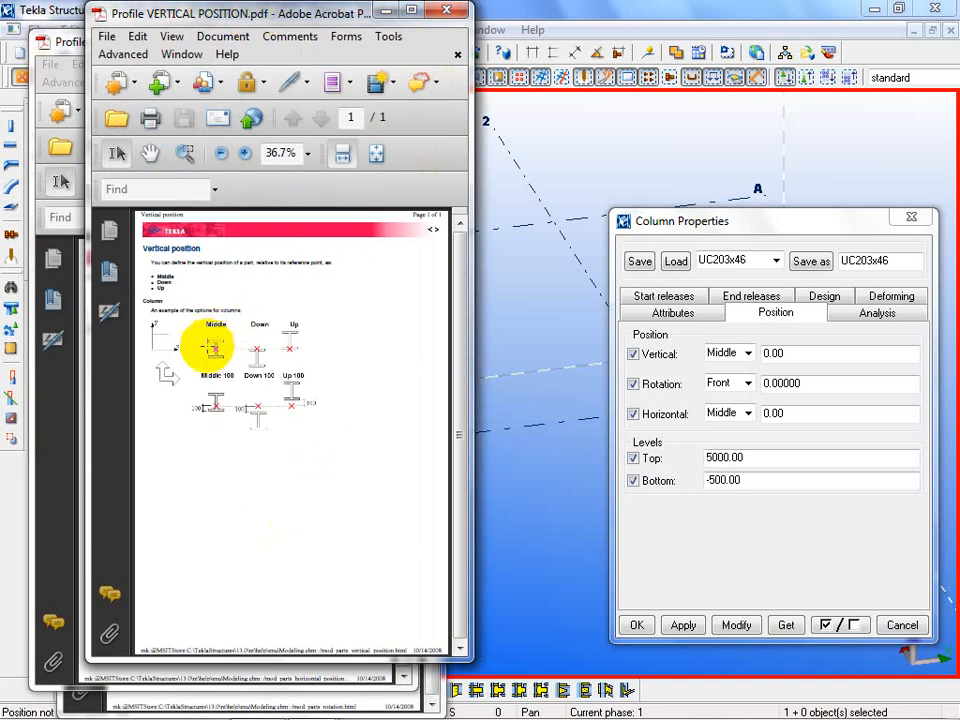
ctrl+scroll(205, 347, up, 1)
ctrl+scroll(354, 435, up, 2)
scroll(354, 439, up, 1)
ctrl+scroll(360, 439, down, 2)
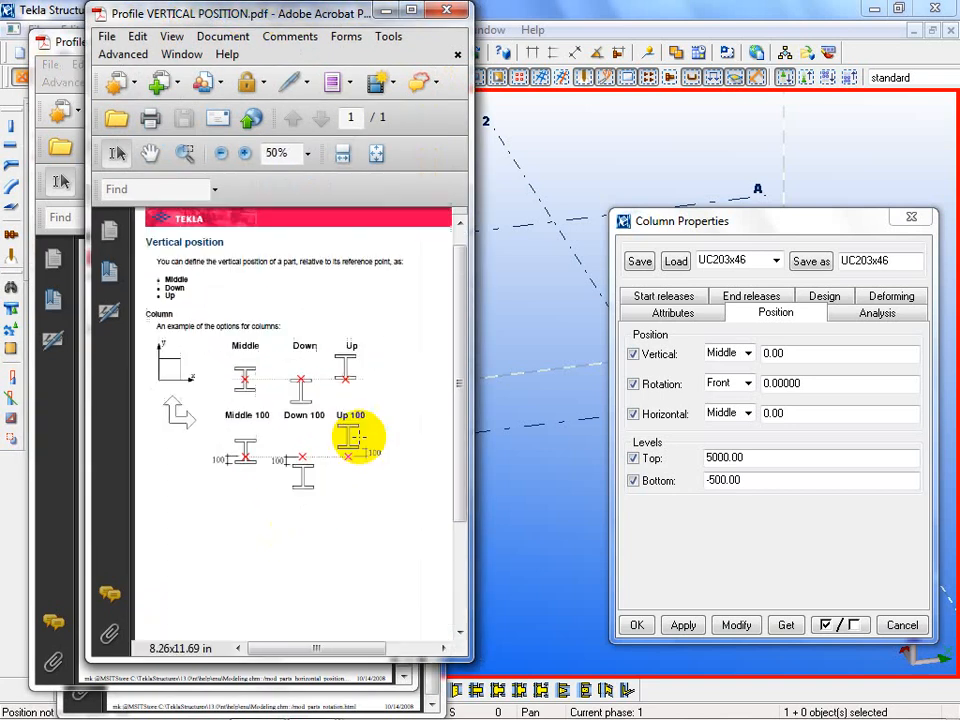
ctrl+scroll(200, 340, up, 1)
ctrl+scroll(280, 470, up, 1)
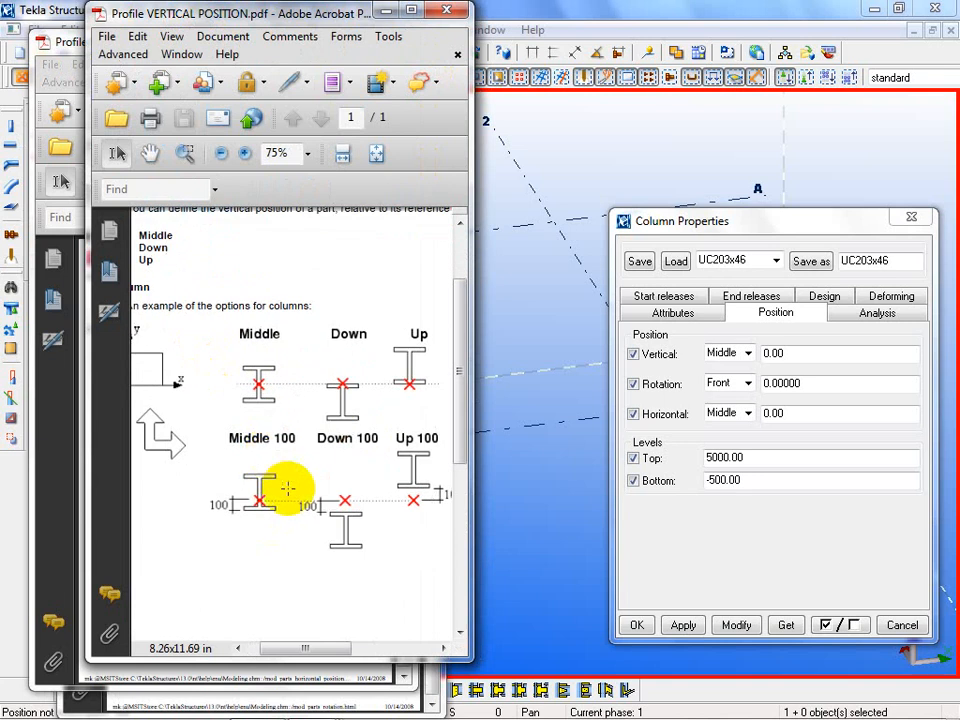
ctrl+scroll(292, 488, down, 2)
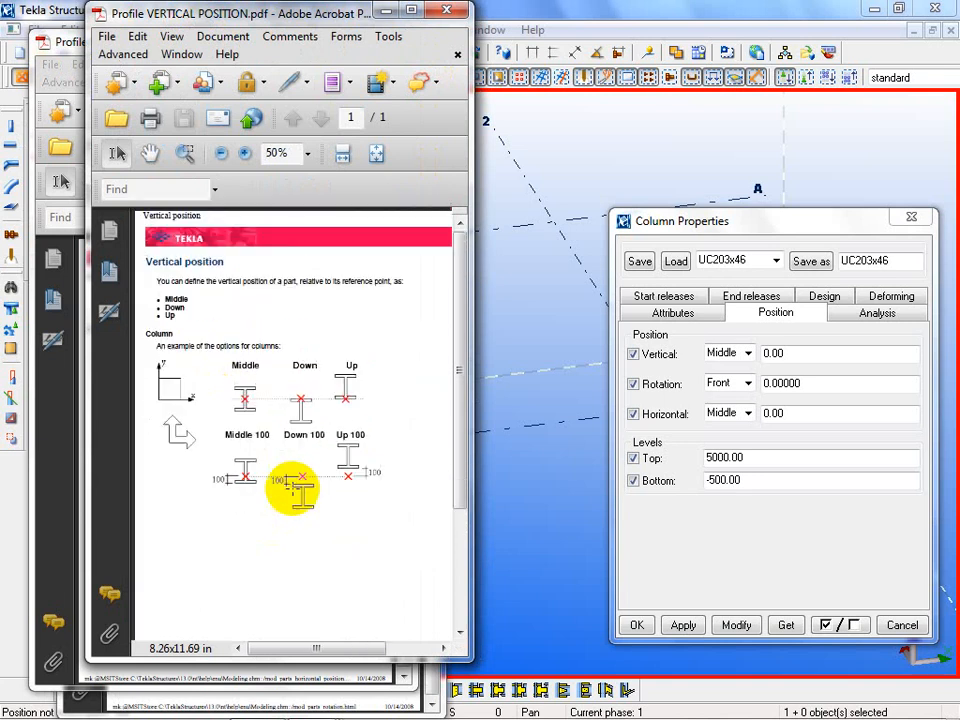
ctrl+scroll(300, 390, up, 2)
ctrl+scroll(296, 395, down, 2)
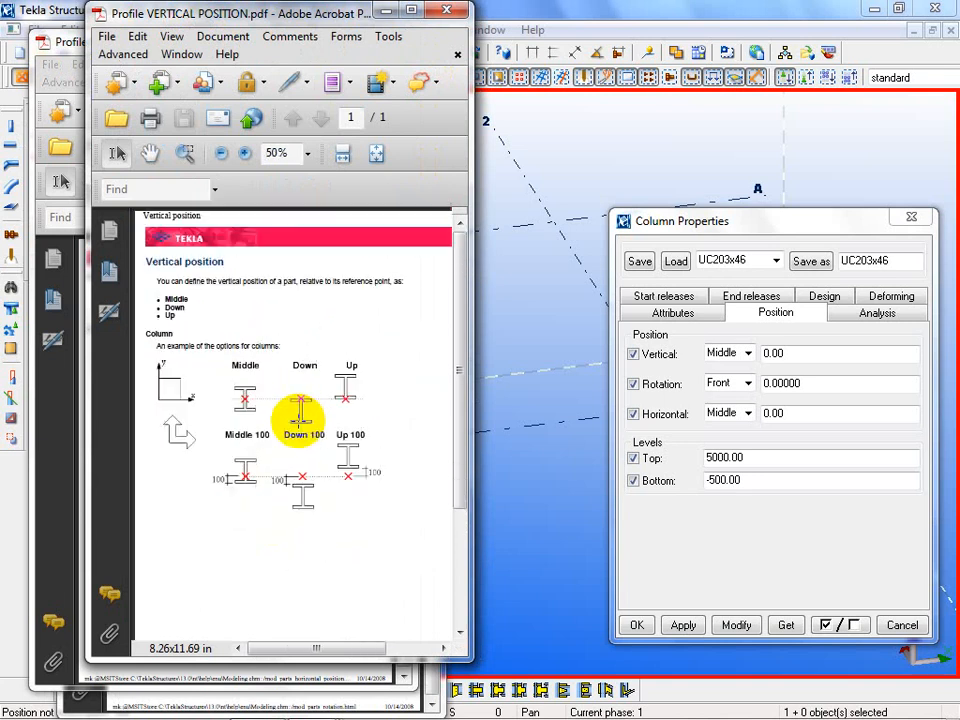
ctrl+scroll(200, 400, up, 1)
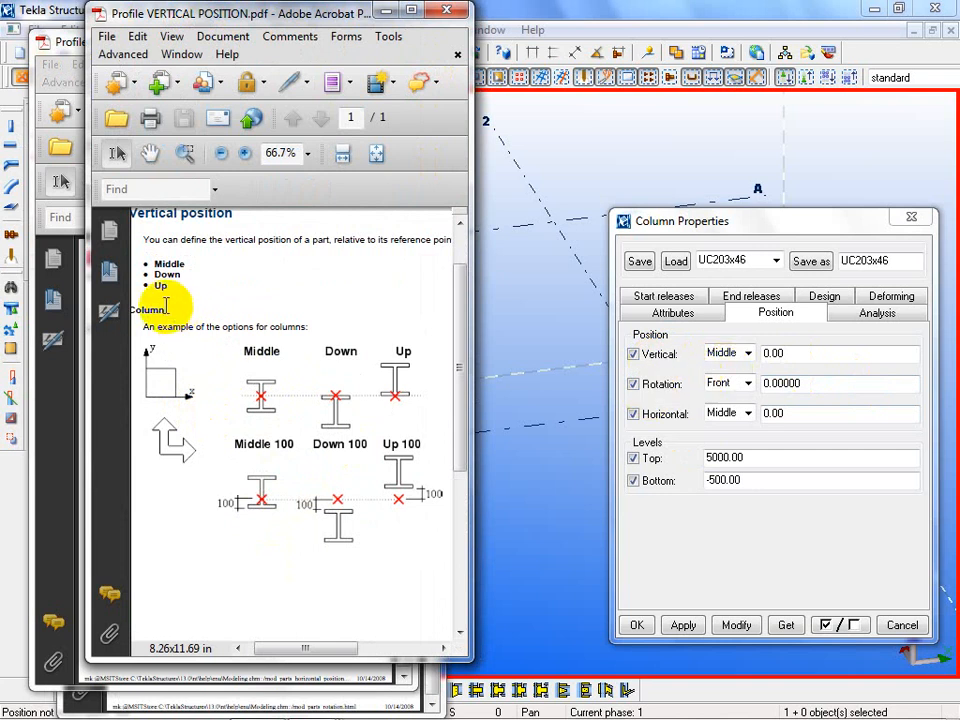
scroll(192, 340, up, 1)
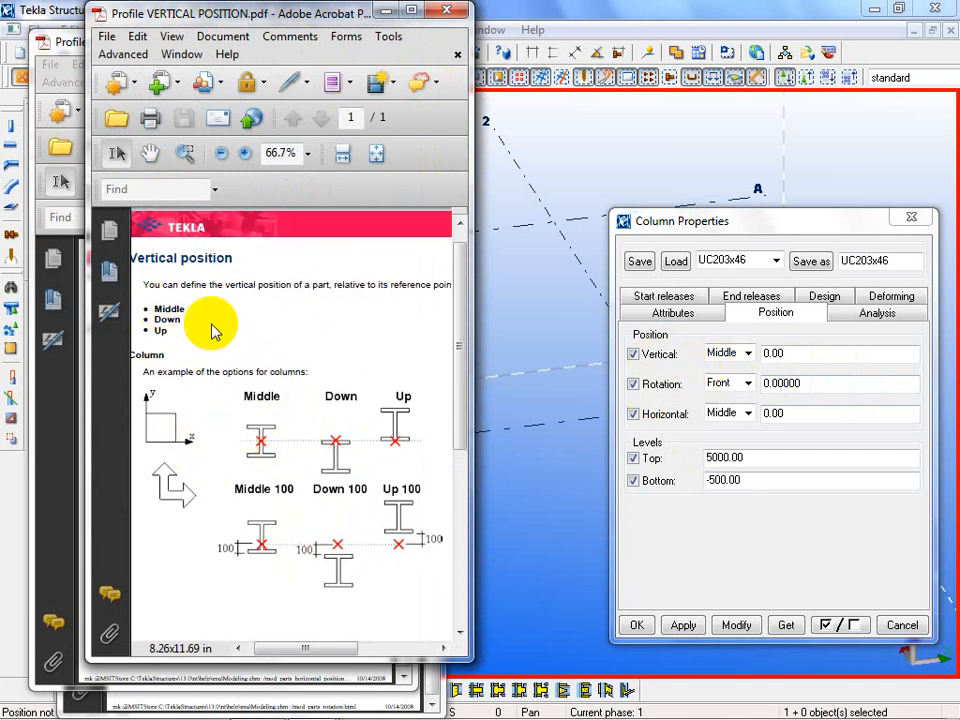
Review the column's vertical position options and compare them with the diagrams in Profile VERTICAL POSITION.pdf
click(747, 354)
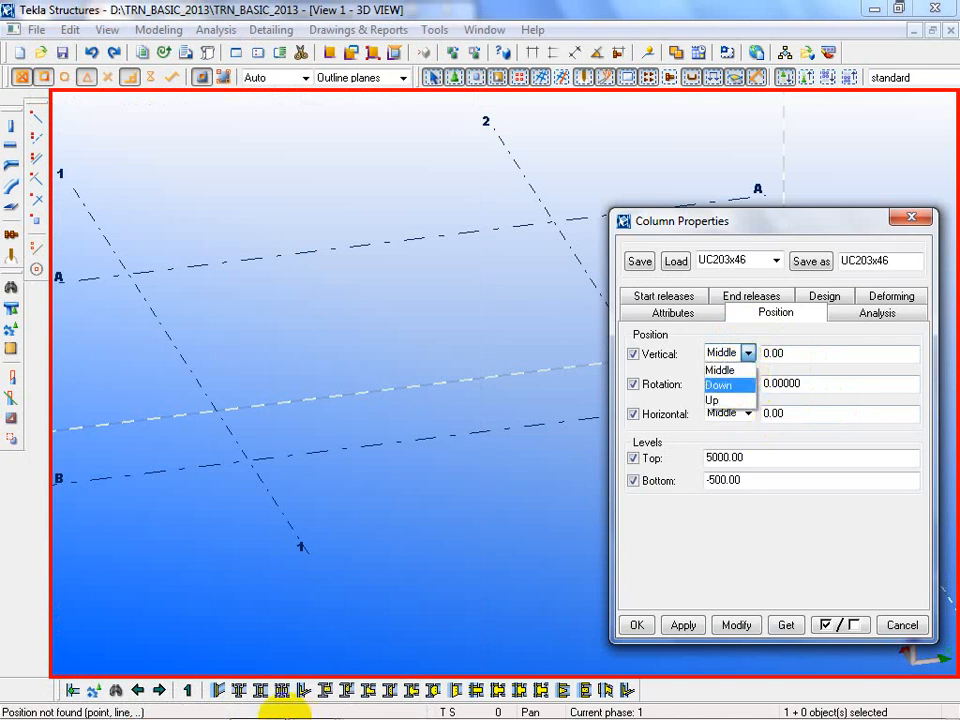
click(828, 208)
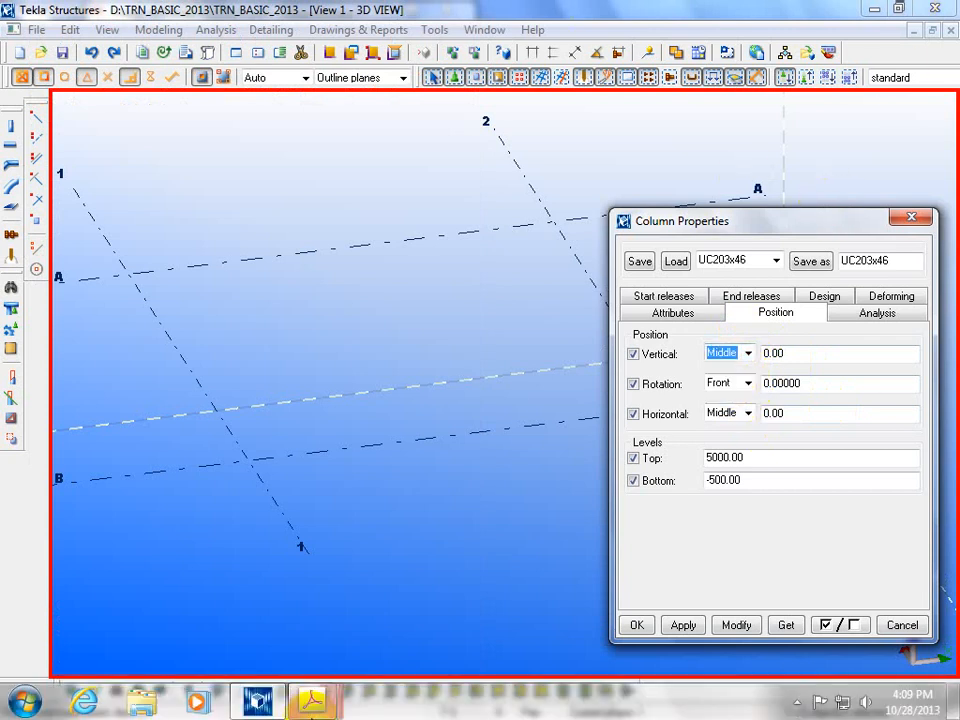
mouse_move(313, 707)
mouse_move(316, 640)
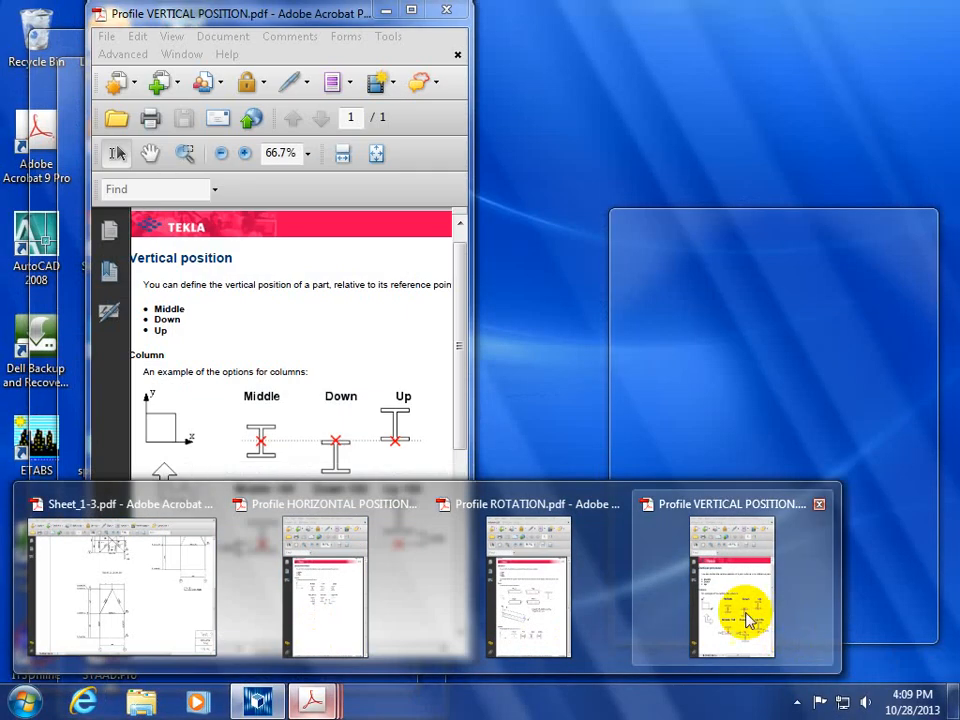
click(746, 621)
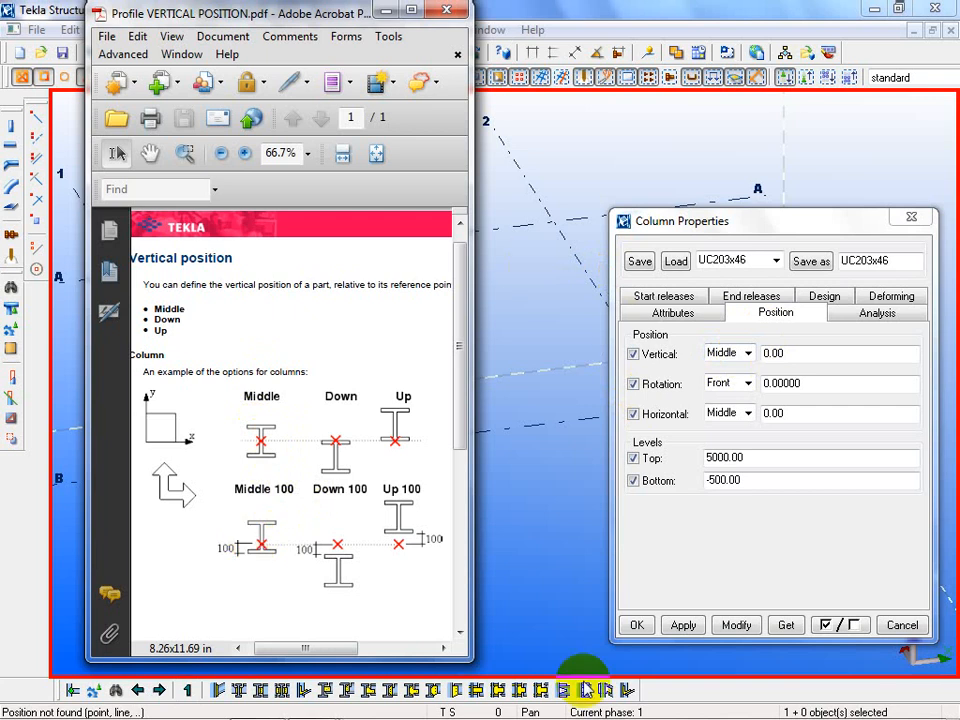
Bring Profile ROTATION.pdf forward and examine the Front, Top, Back and Below column diagrams at closer range
mouse_move(320, 700)
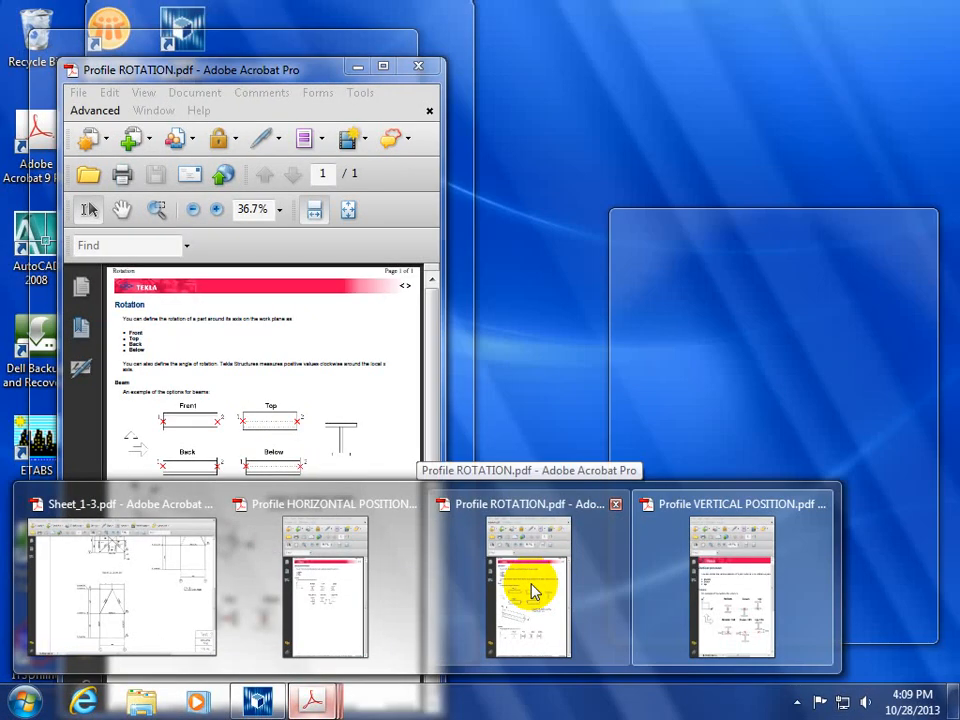
click(533, 597)
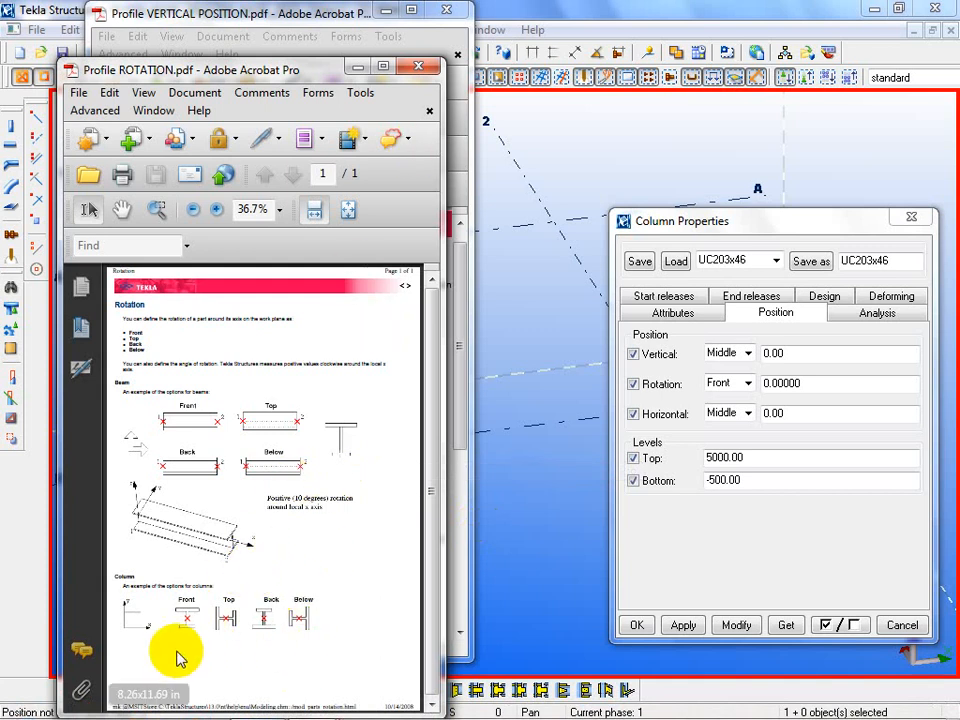
ctrl+scroll(173, 652, up, 1)
ctrl+scroll(173, 652, up, 2)
ctrl+scroll(220, 625, down, 2)
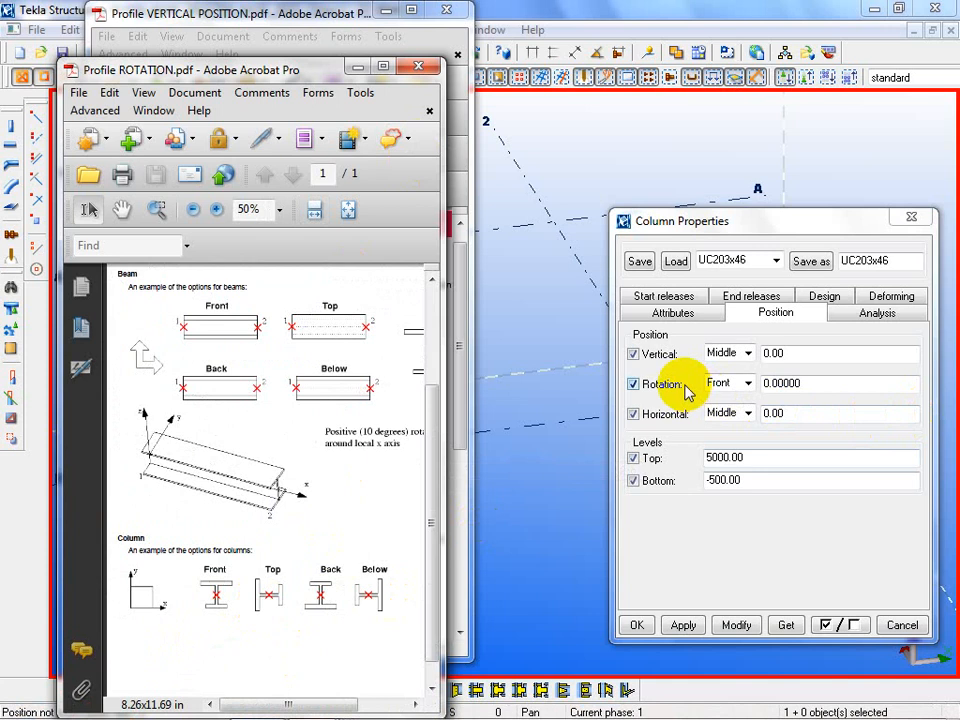
ctrl+scroll(270, 596, up, 2)
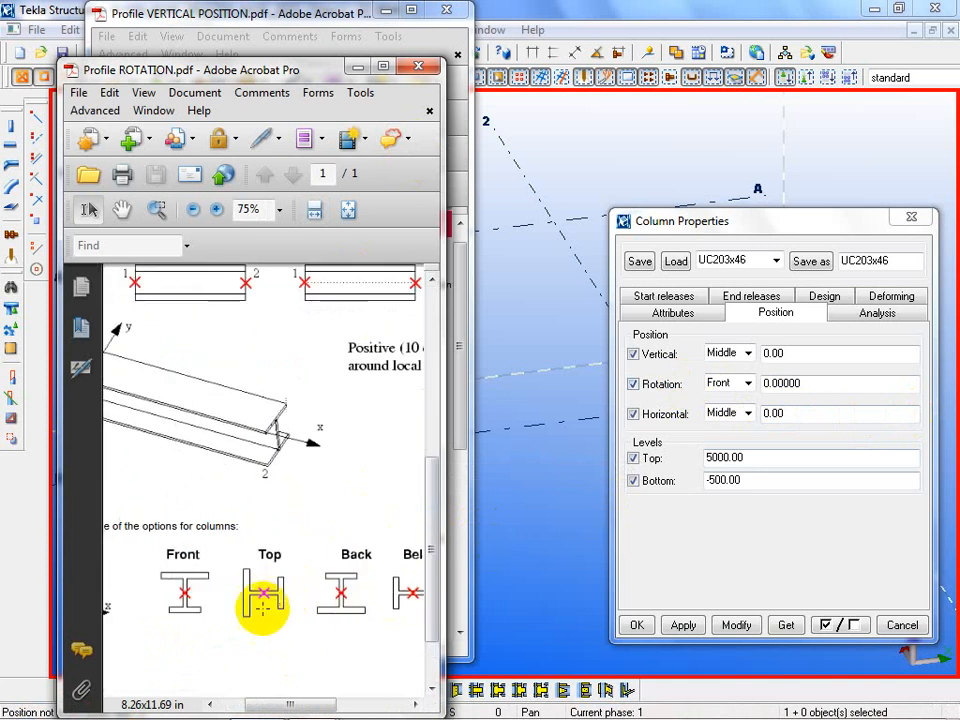
ctrl+scroll(262, 600, down, 1)
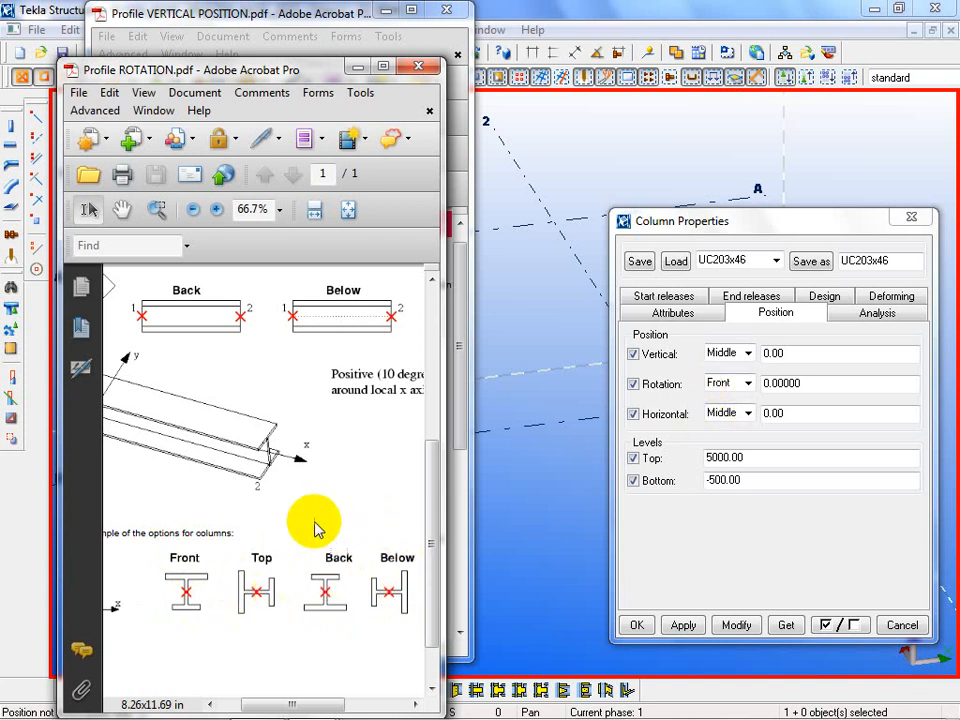
ctrl+scroll(333, 530, down, 1)
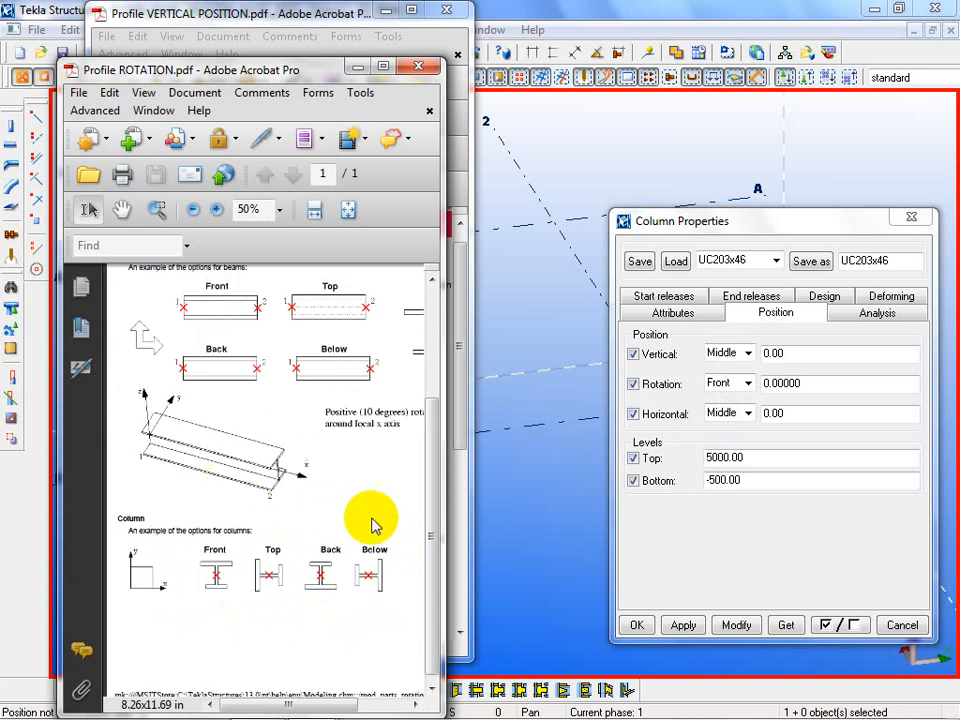
Review the column's rotation options, compare them with the column and beam diagrams in a widened Profile ROTATION.pdf window, and minimize that document
click(745, 384)
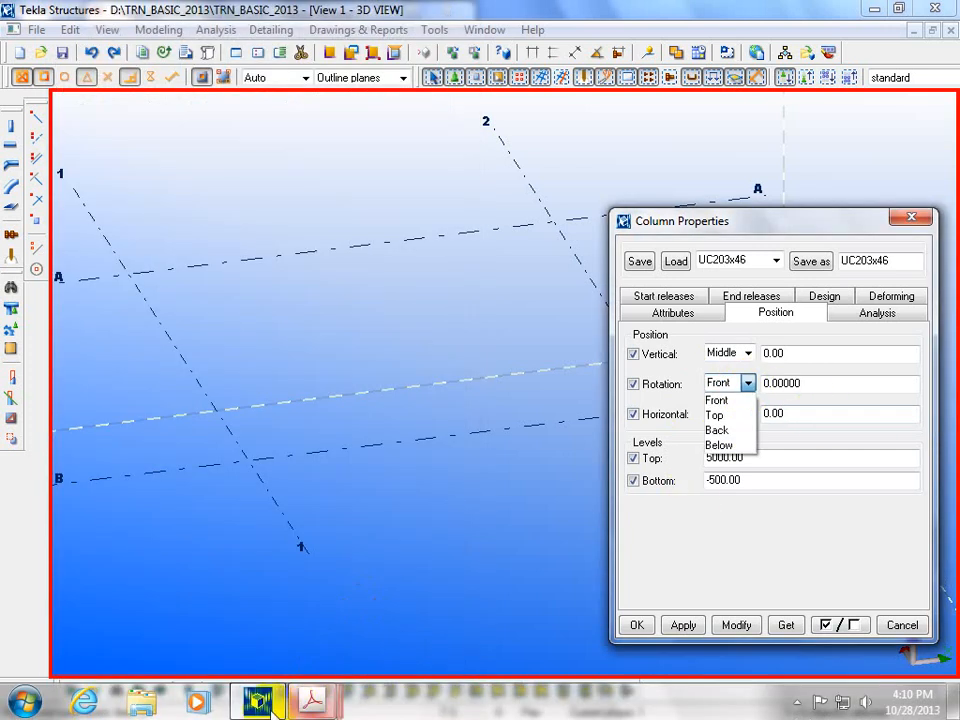
click(311, 700)
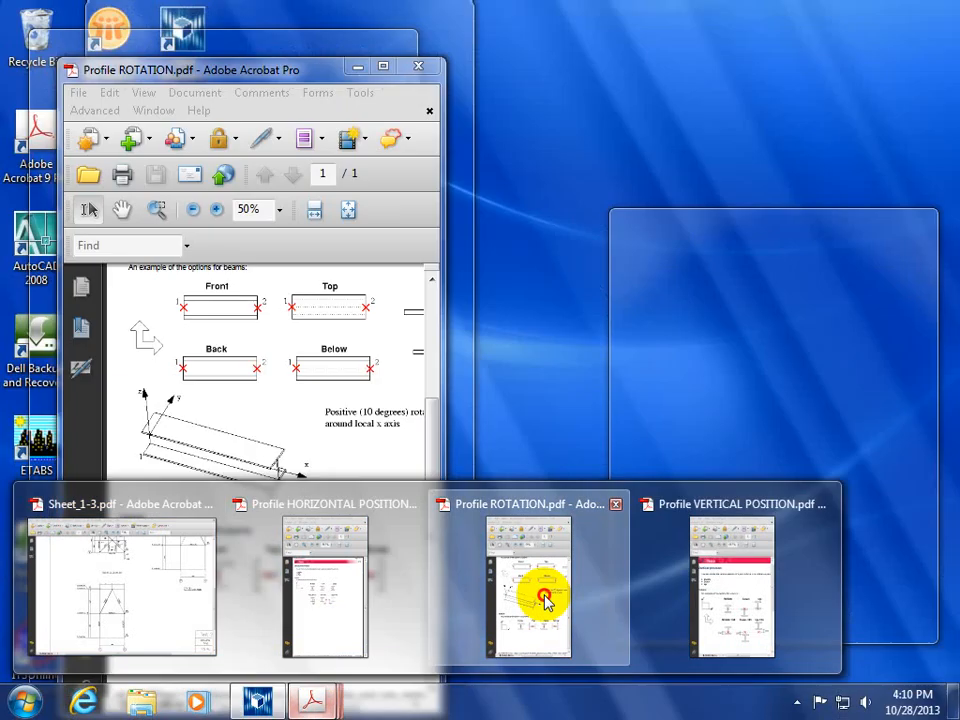
click(546, 600)
ctrl+scroll(218, 620, up, 2)
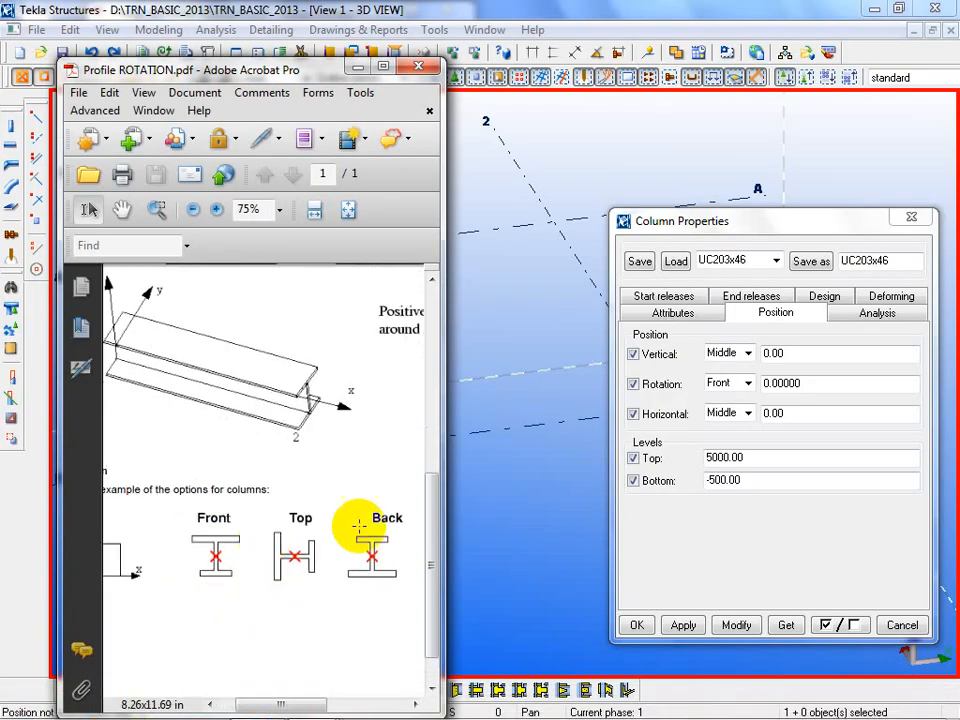
drag(440, 492, 606, 497)
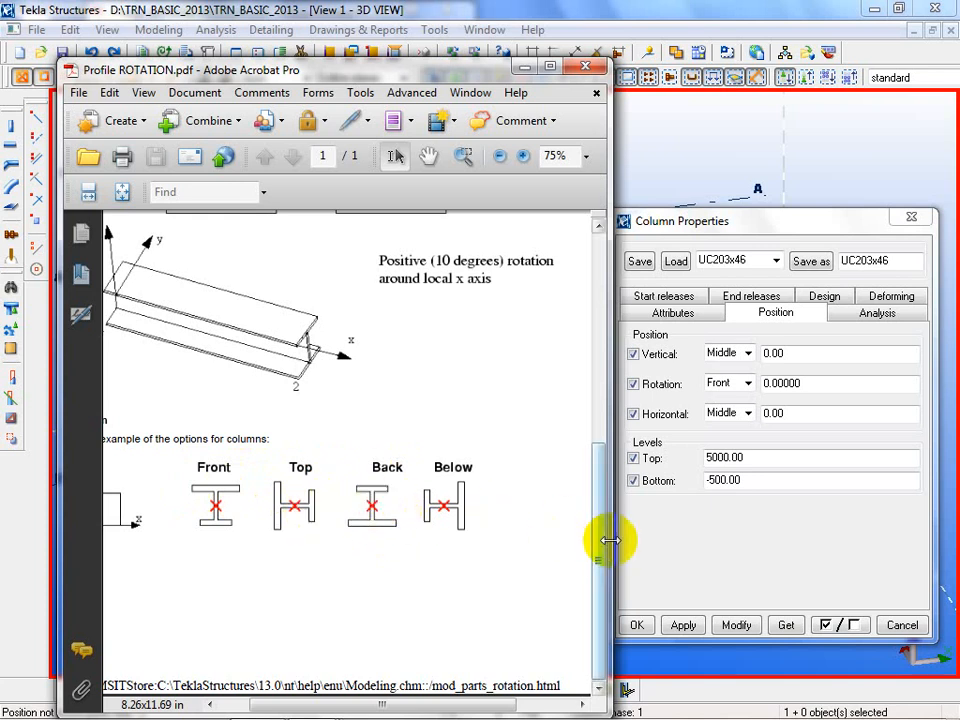
drag(601, 542, 613, 440)
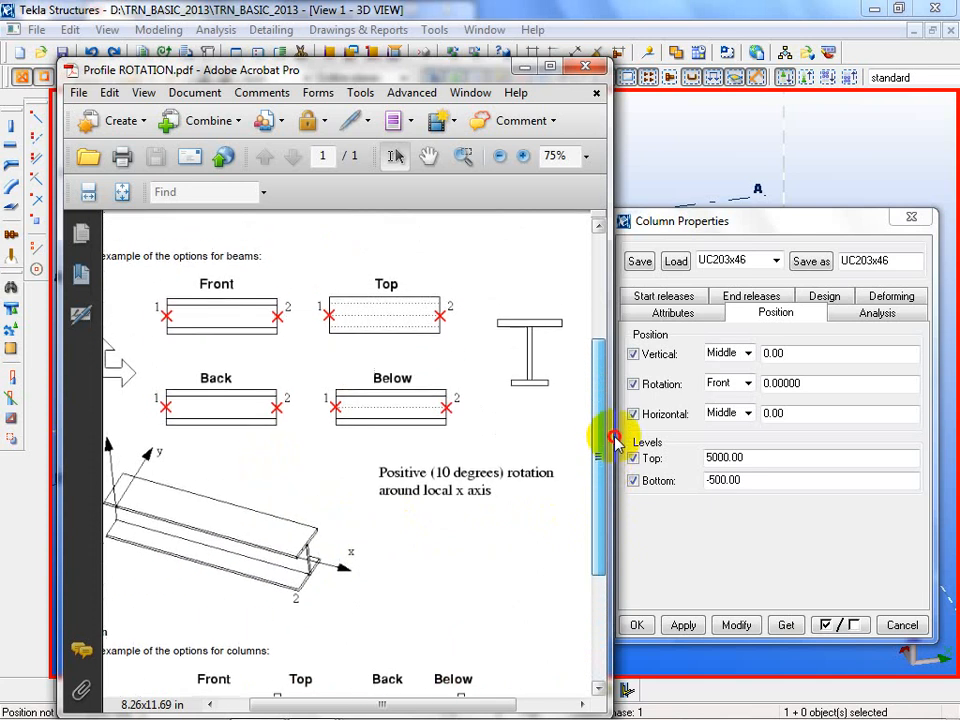
click(524, 67)
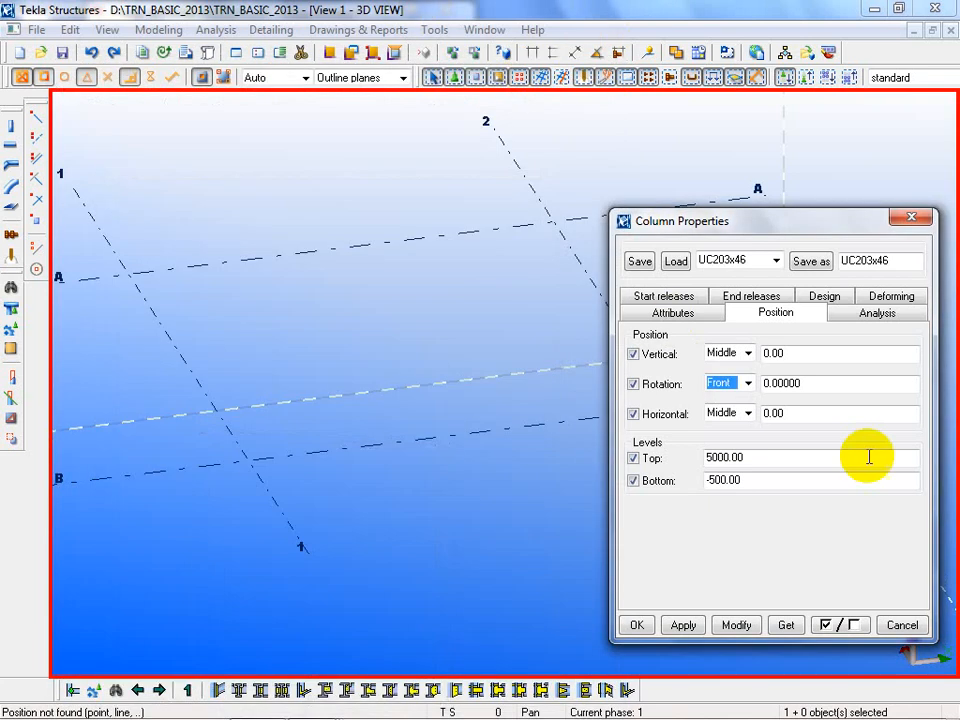
Review the rotation angle and the rotation and horizontal option lists in the column's position settings
click(775, 384)
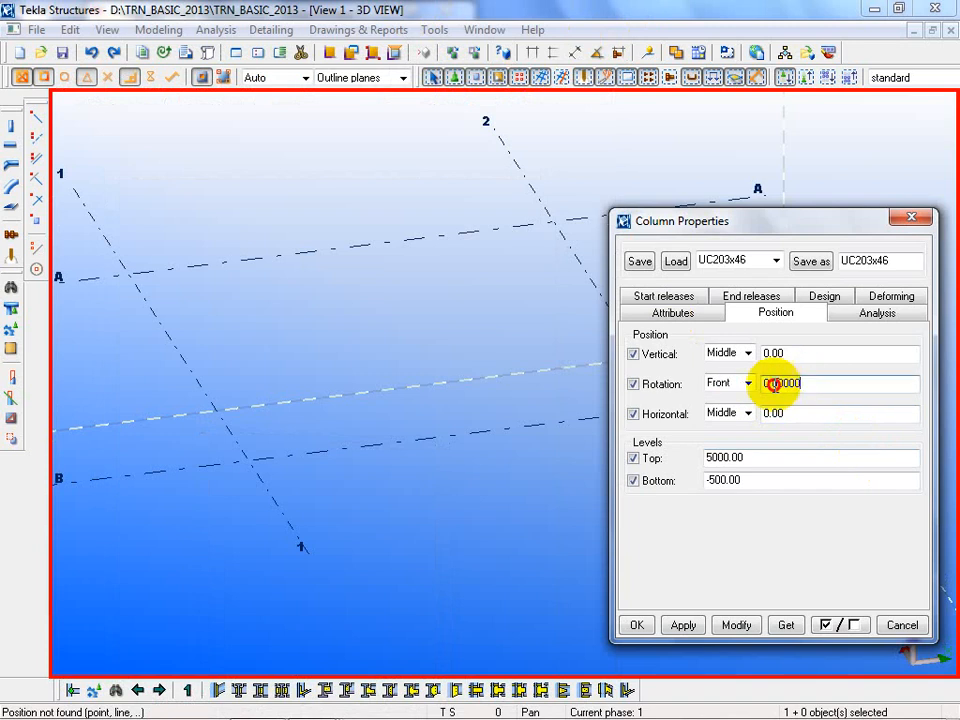
double_click(775, 384)
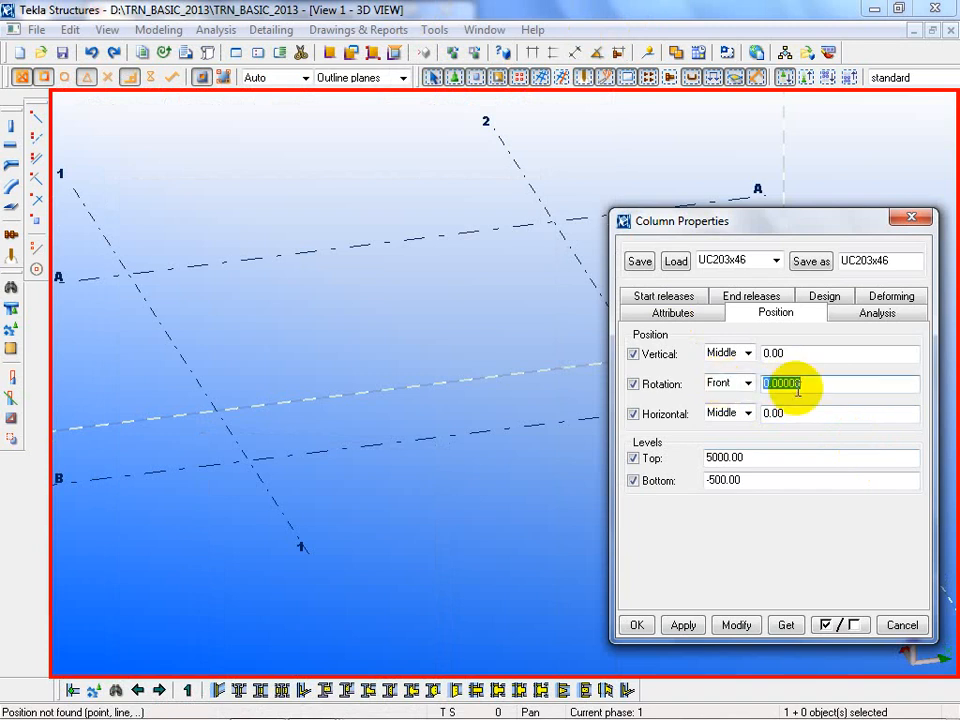
click(749, 384)
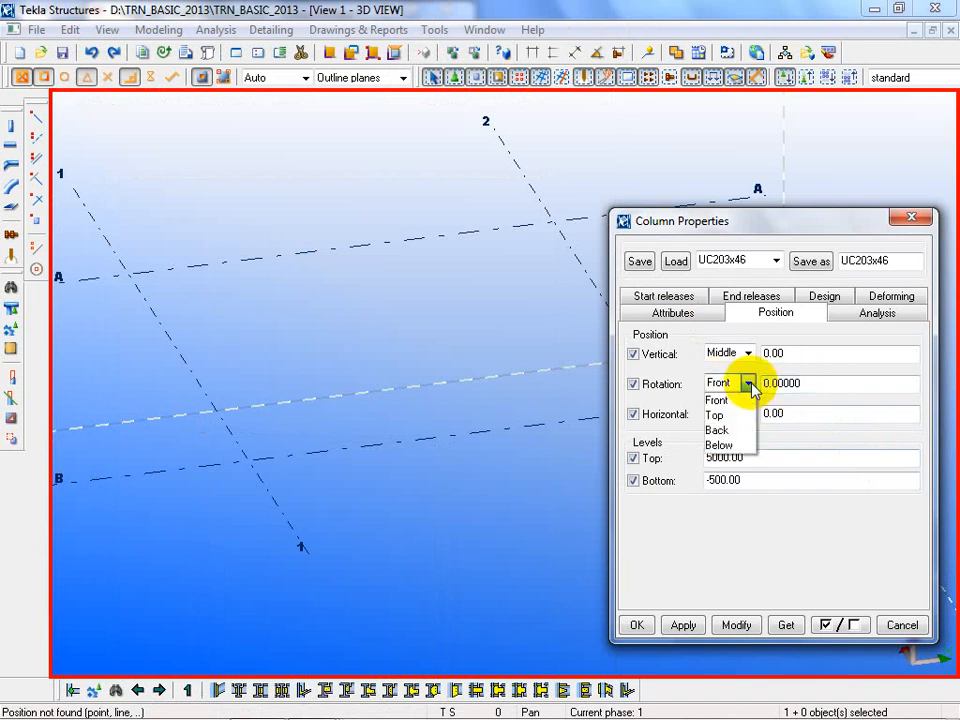
click(793, 435)
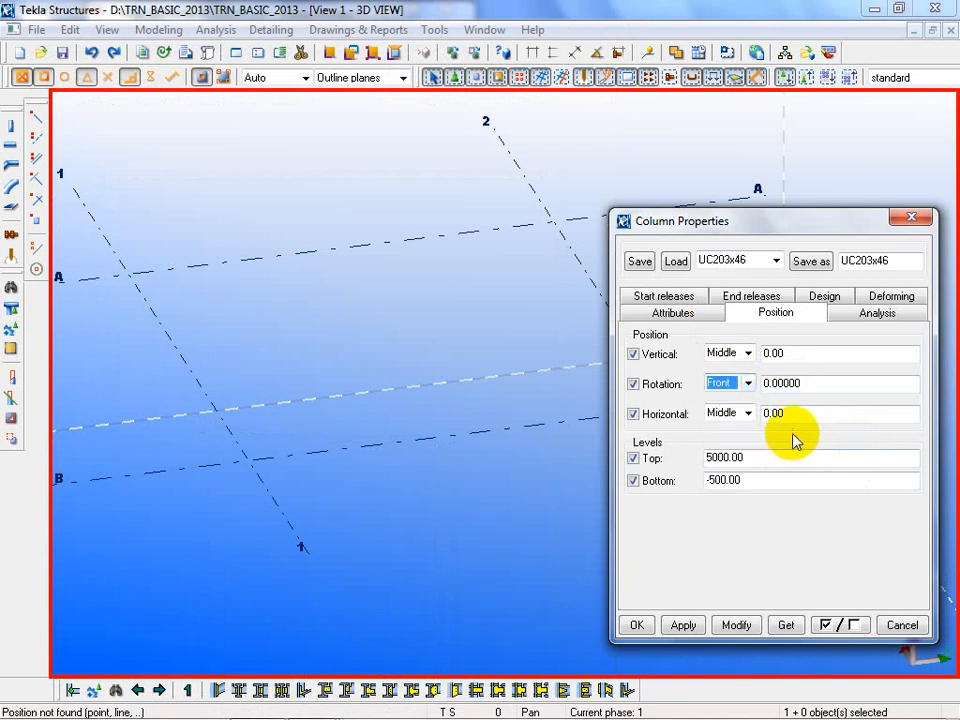
click(748, 413)
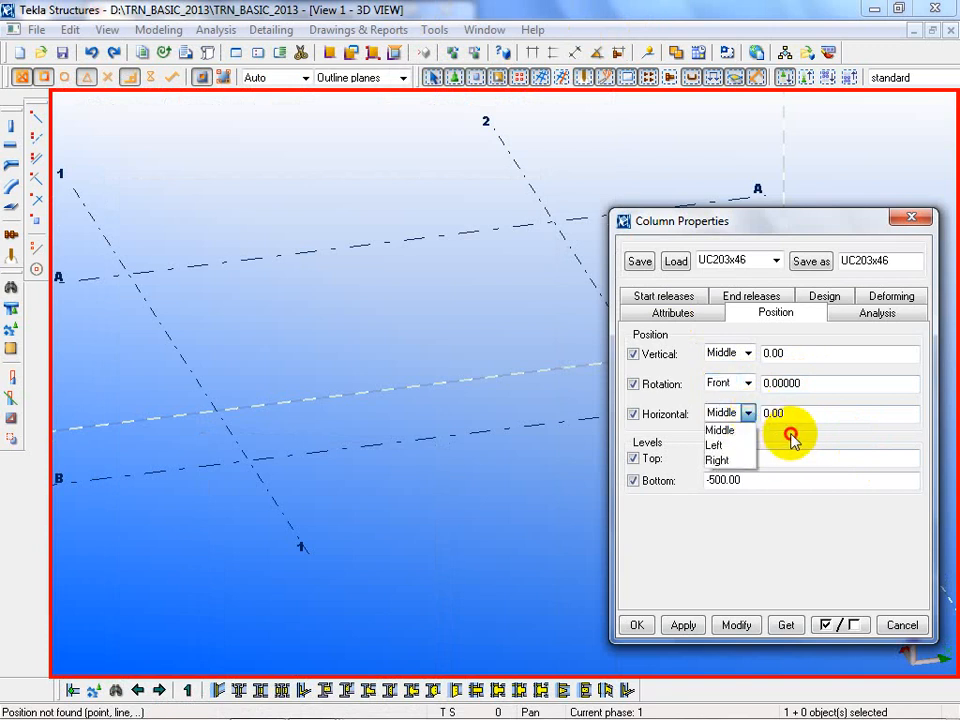
click(797, 439)
Examine the Middle, Left and Right column diagrams and their 100 offset variants in Profile HORIZONTAL POSITION.pdf, and return to the column's horizontal offset
mouse_move(312, 700)
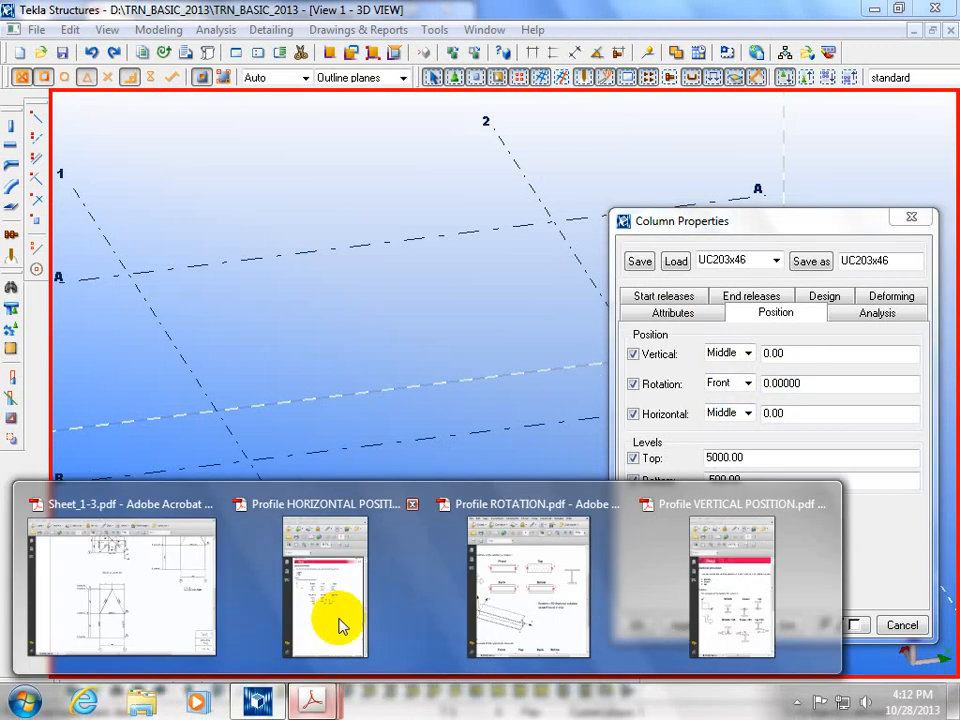
click(340, 620)
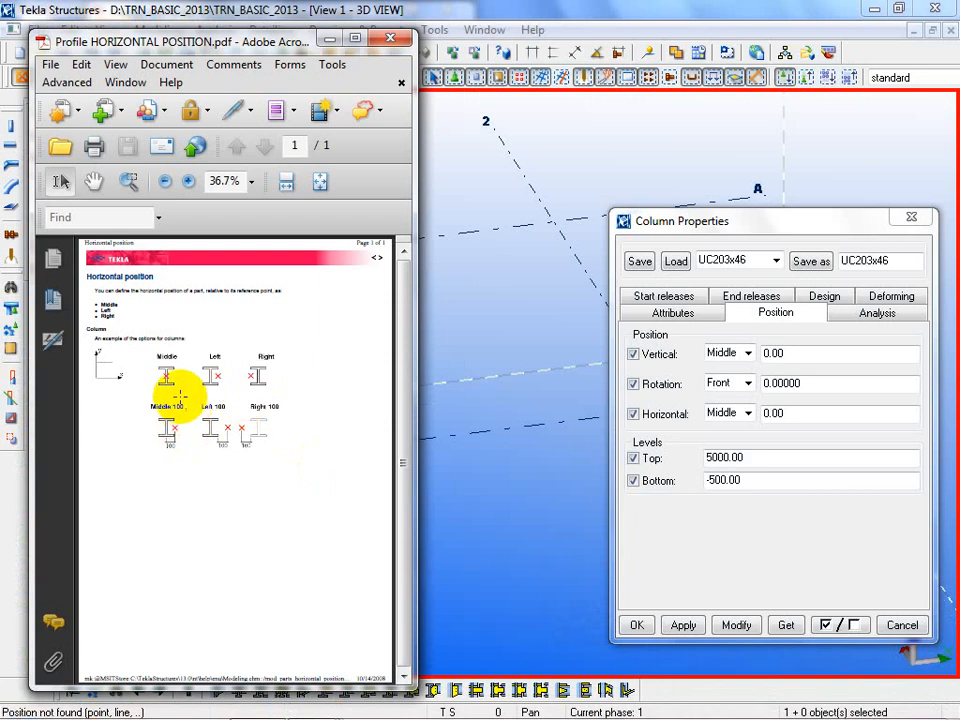
ctrl+scroll(167, 376, up, 2)
ctrl+scroll(167, 376, up, 1)
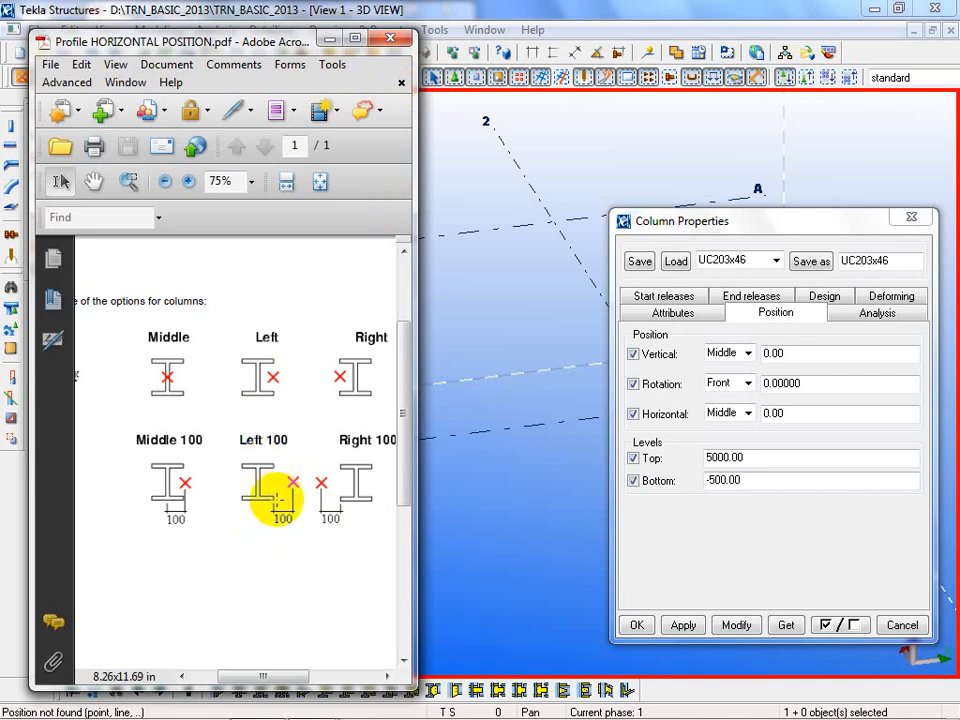
click(475, 197)
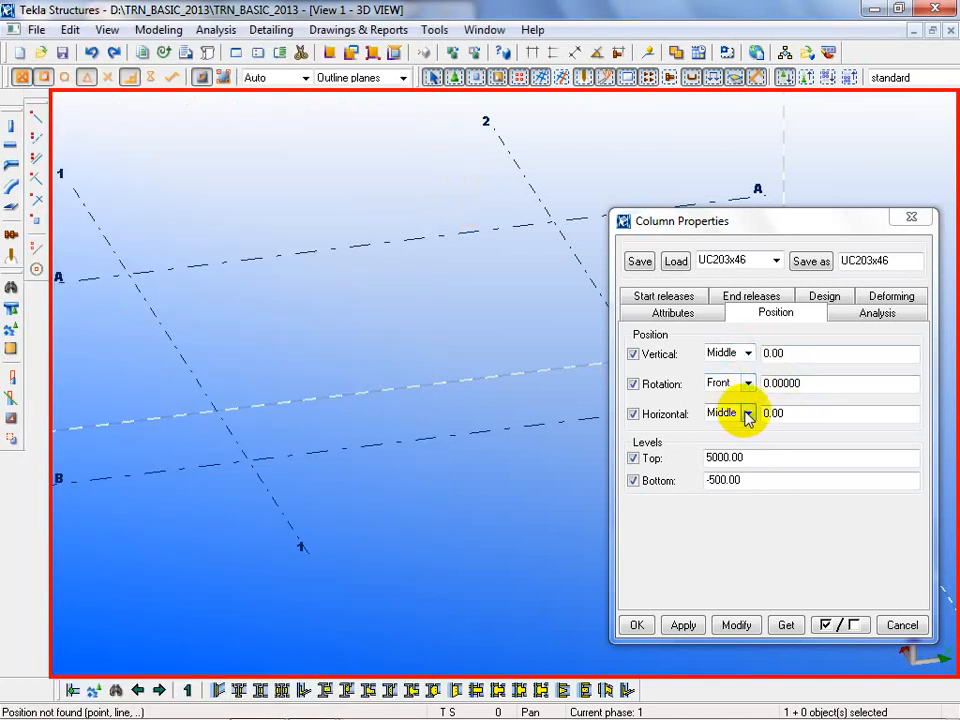
click(792, 413)
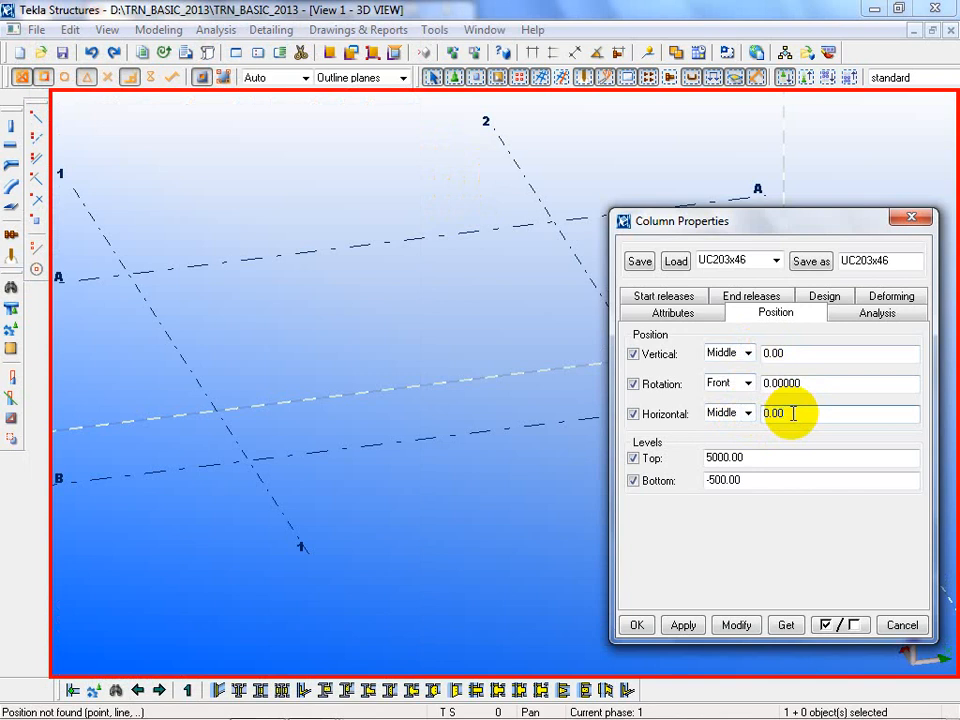
Look up the column's top elevation on Sheet_1-3.pdf and set the column's top level to 90250
double_click(754, 457)
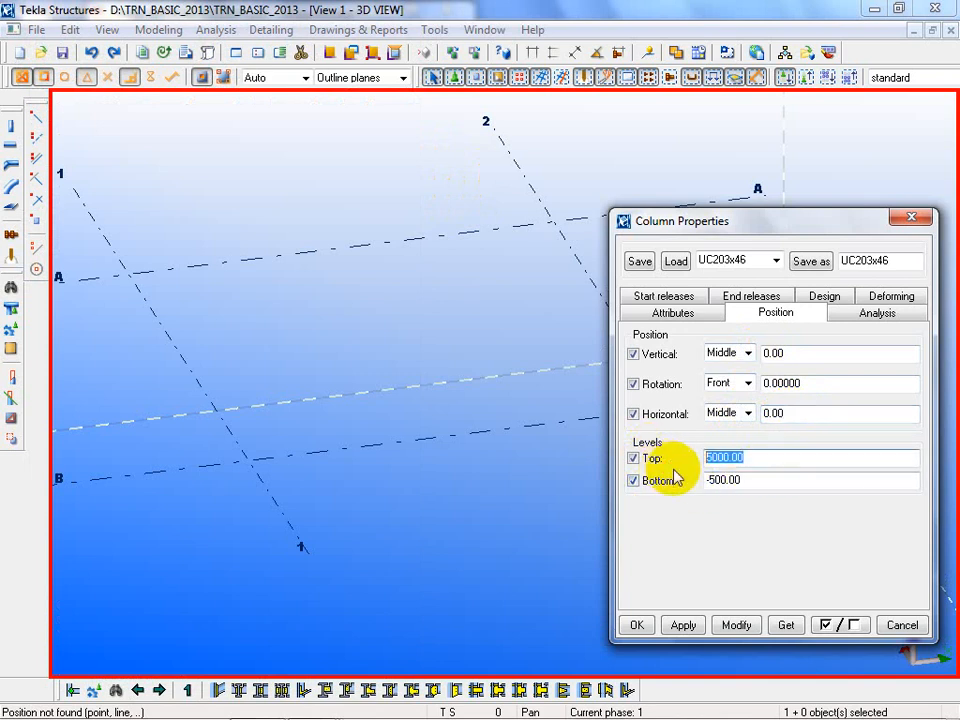
double_click(724, 480)
mouse_move(214, 707)
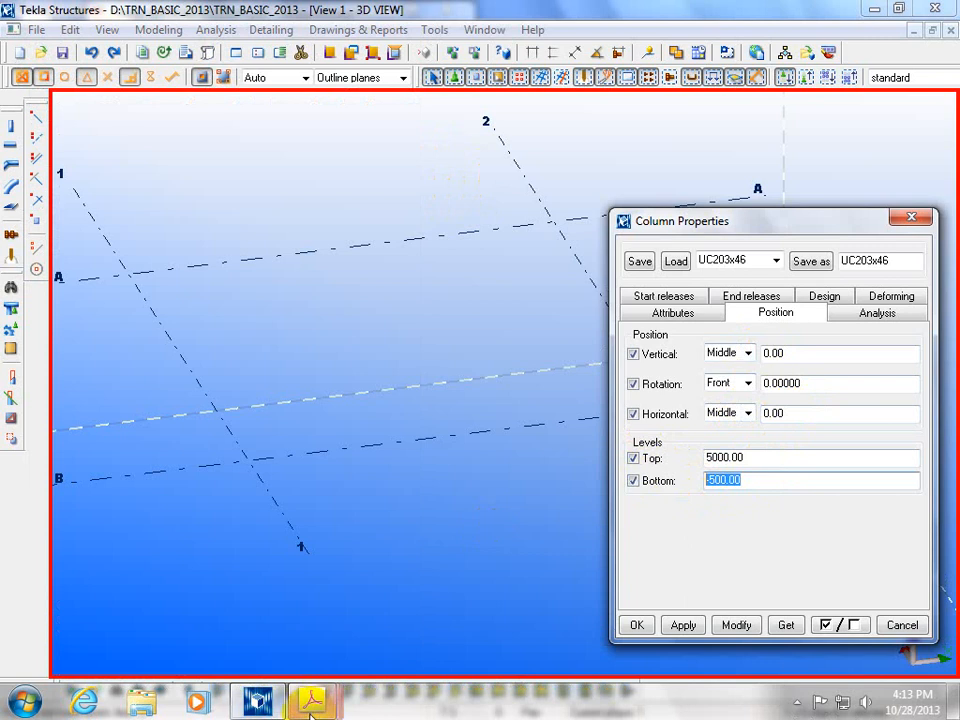
mouse_move(311, 705)
click(148, 615)
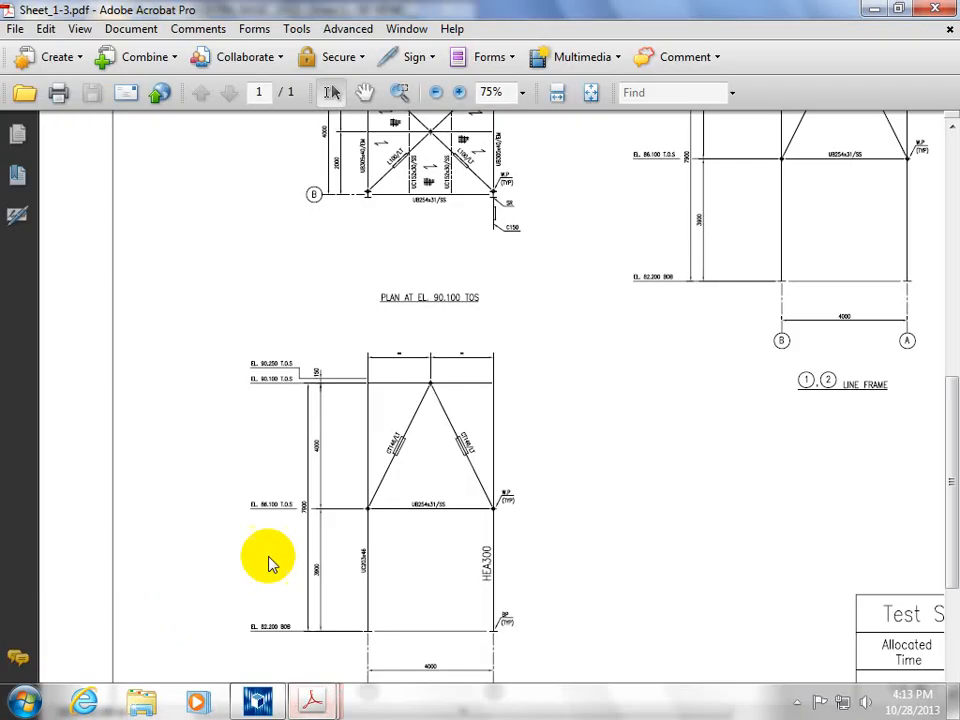
ctrl+scroll(270, 368, up, 5)
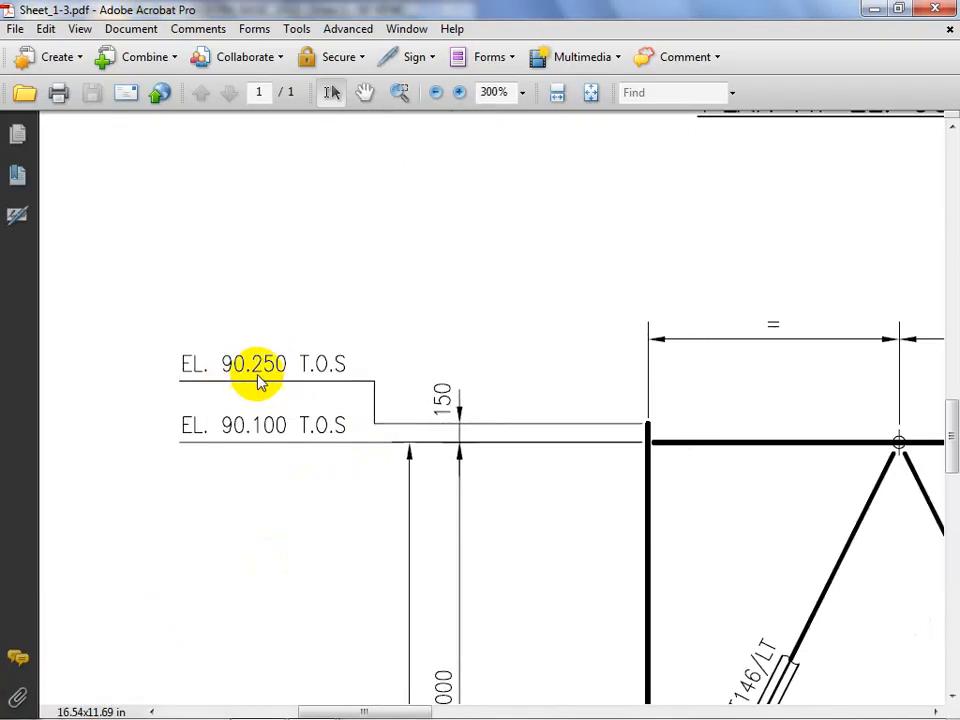
click(258, 703)
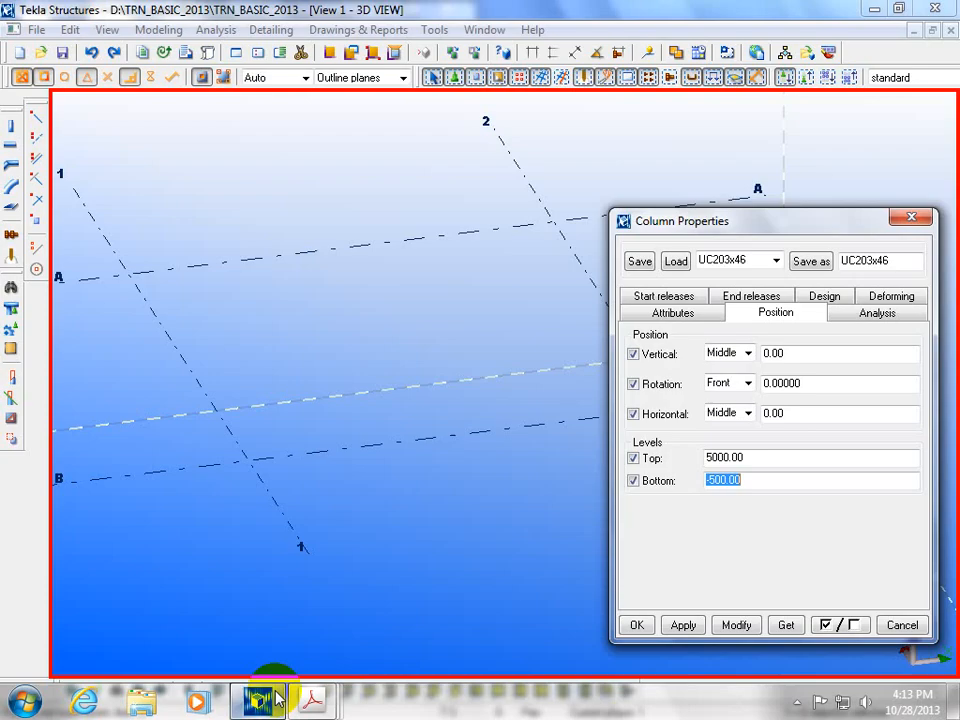
drag(782, 460, 637, 466)
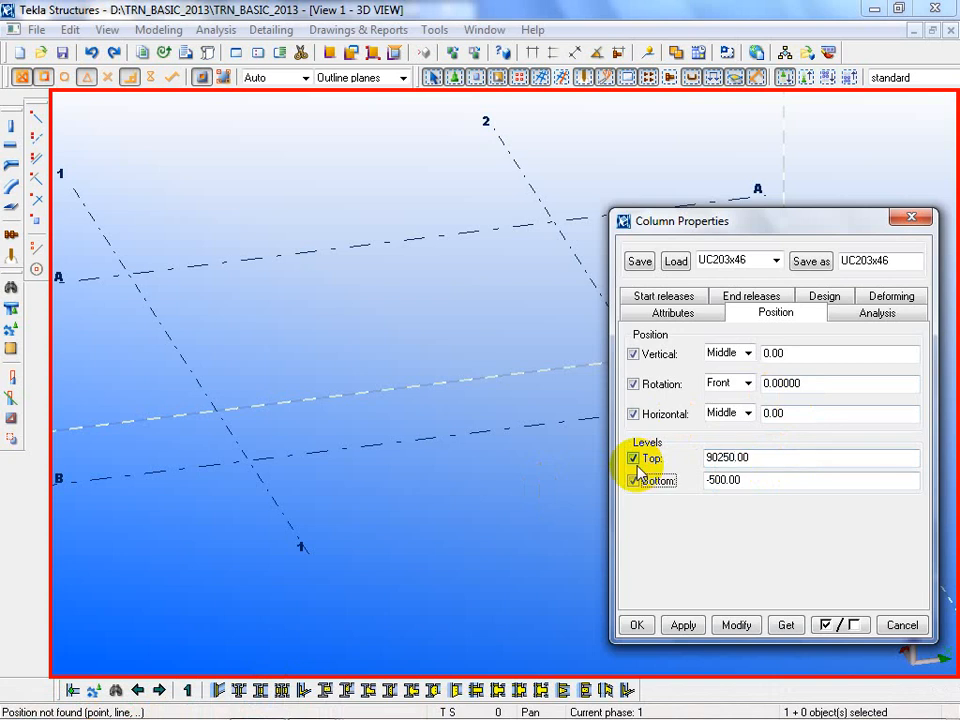
Look up the column's bottom elevation on Sheet_1-3.pdf and set the column's bottom level to 82200
drag(761, 480, 654, 480)
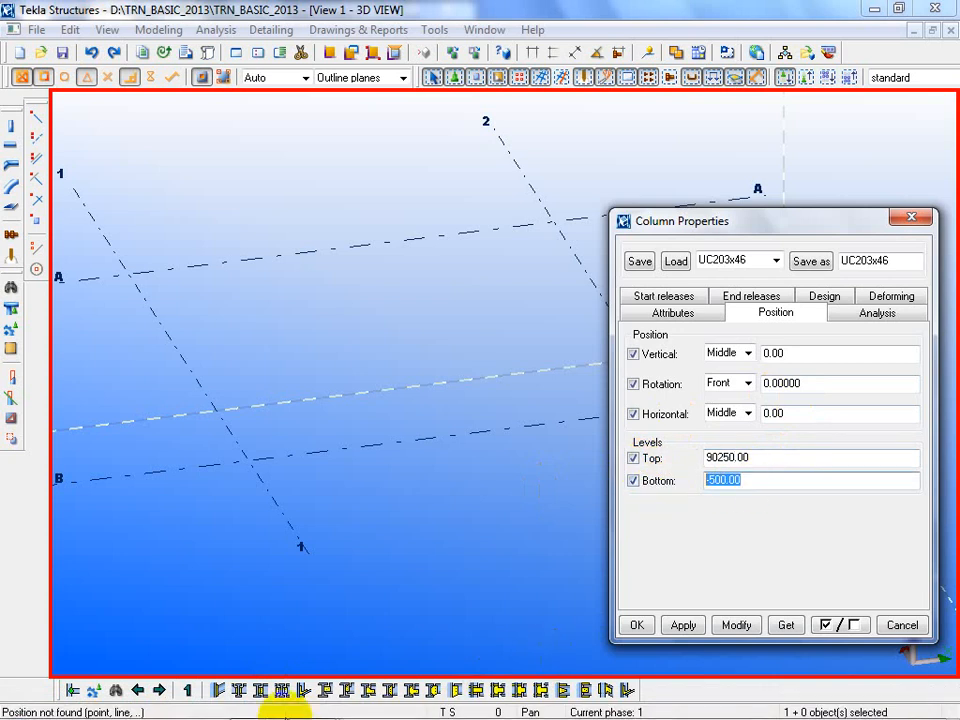
click(311, 700)
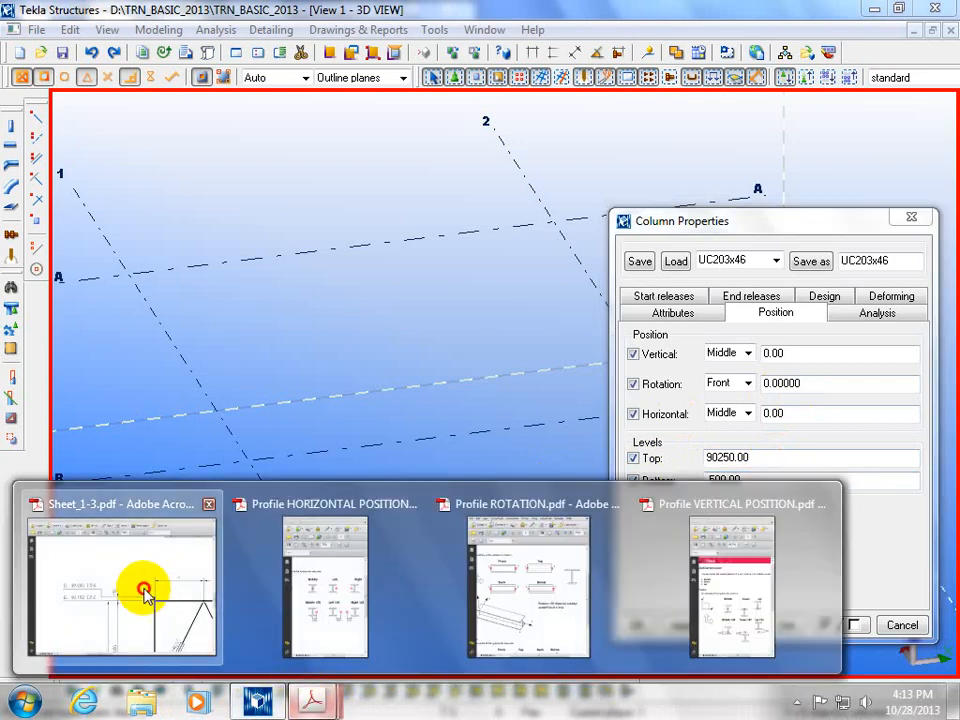
click(145, 596)
scroll(395, 521, down, 5)
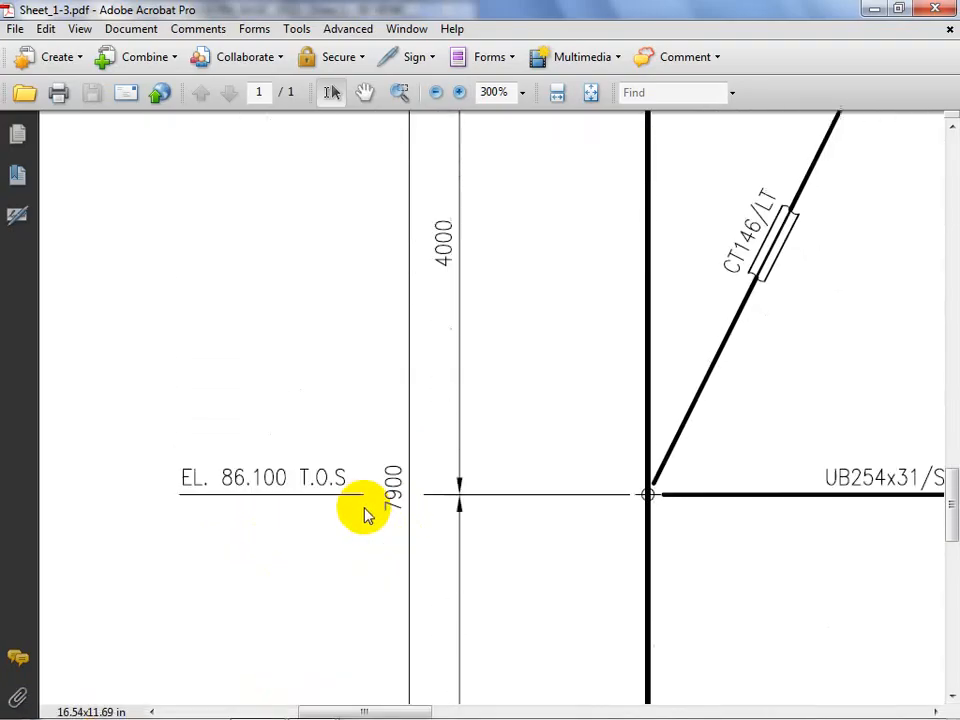
scroll(363, 515, down, 5)
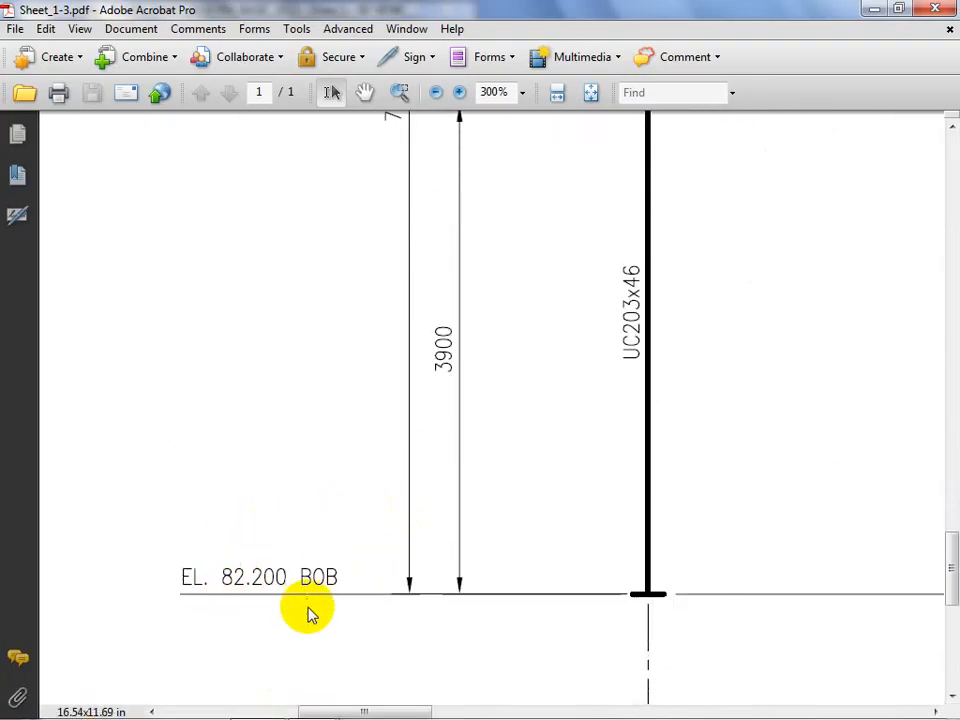
click(258, 698)
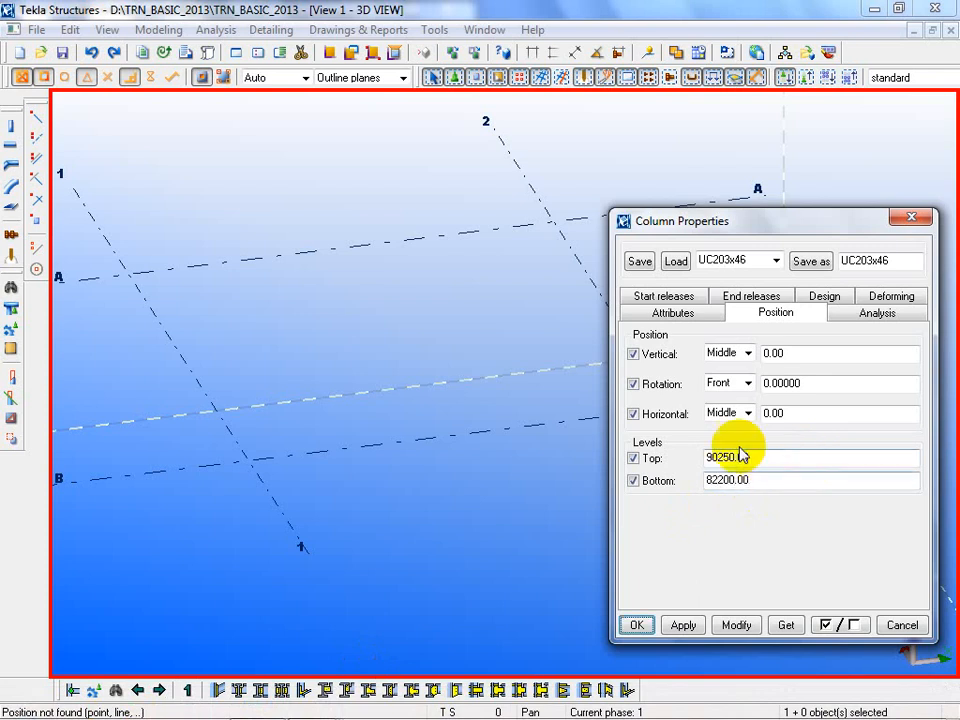
mouse_move(796, 219)
mouse_down()
mouse_move(765, 236)
mouse_move(782, 214)
mouse_move(787, 220)
mouse_up()
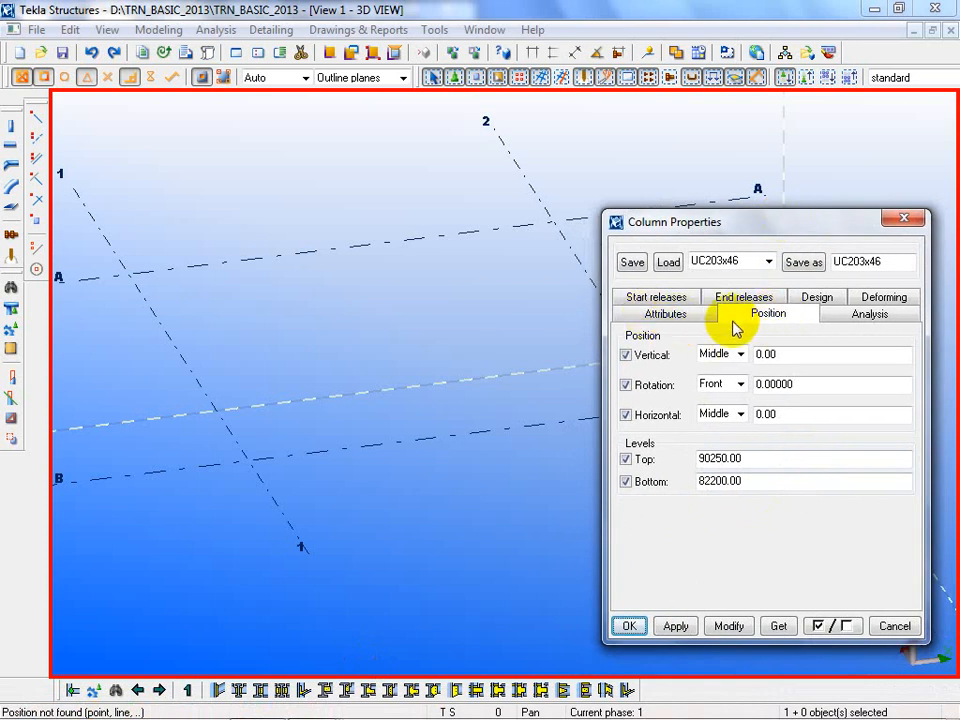
Review the column's attributes, start and end release settings, and position settings
click(697, 315)
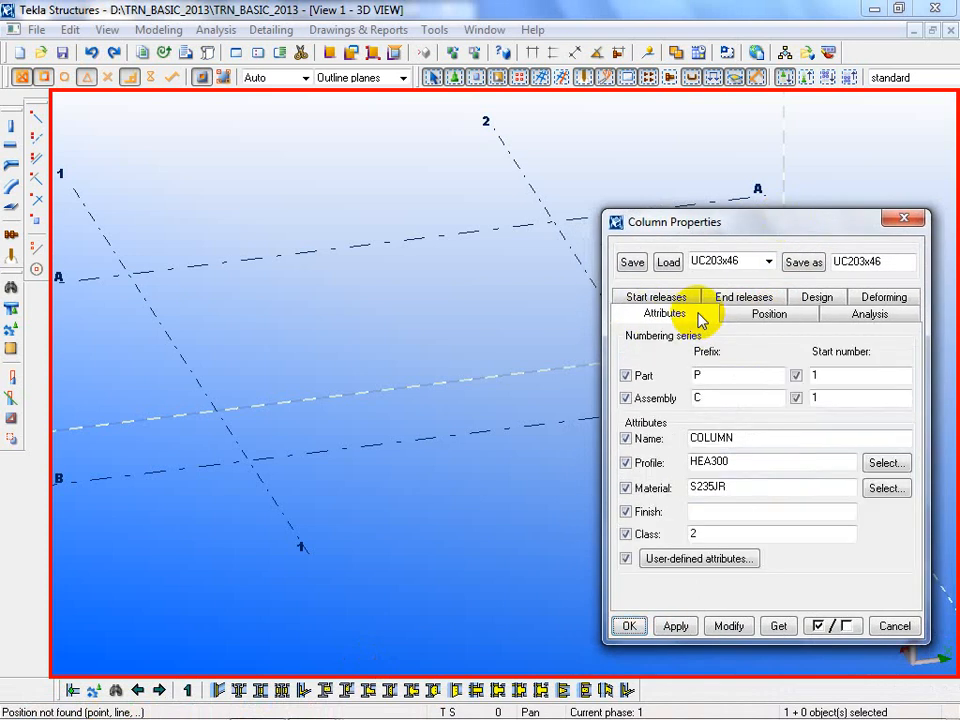
click(746, 318)
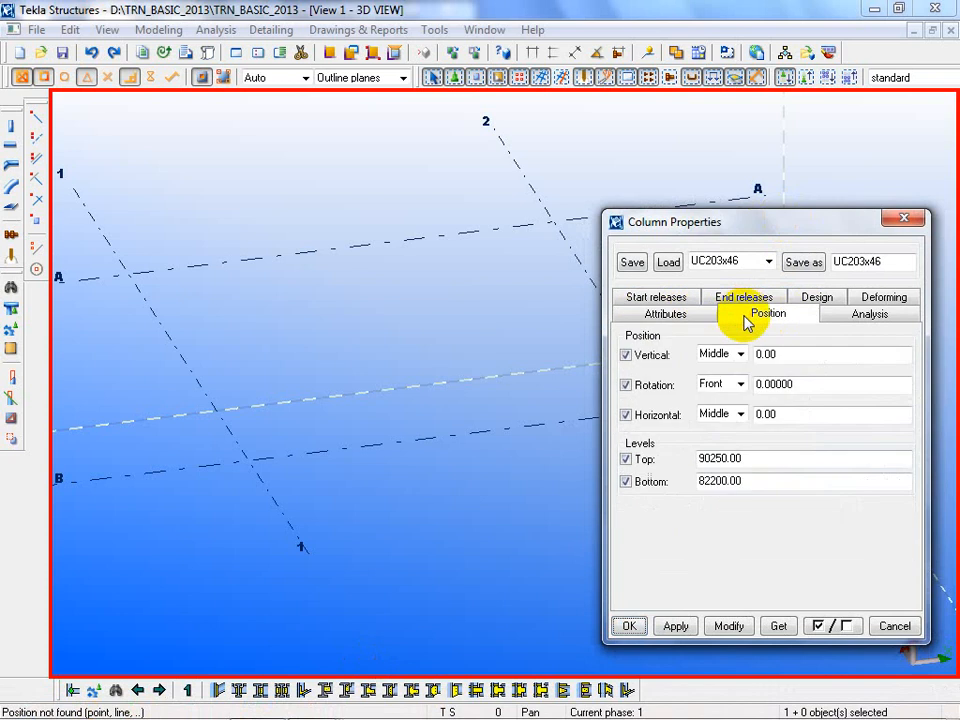
click(664, 300)
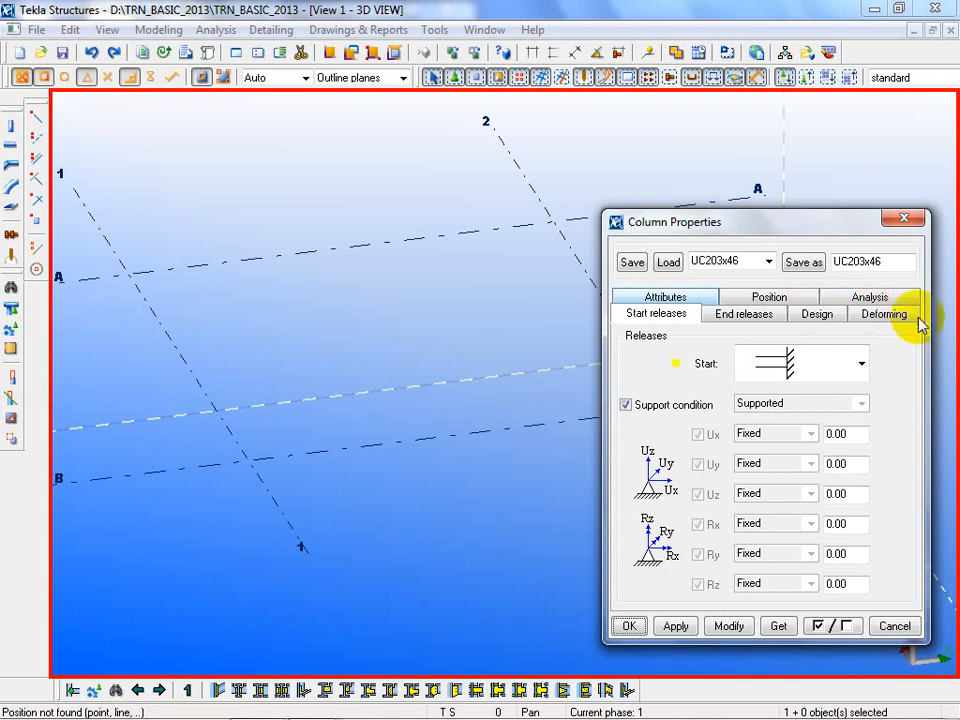
click(668, 298)
click(776, 298)
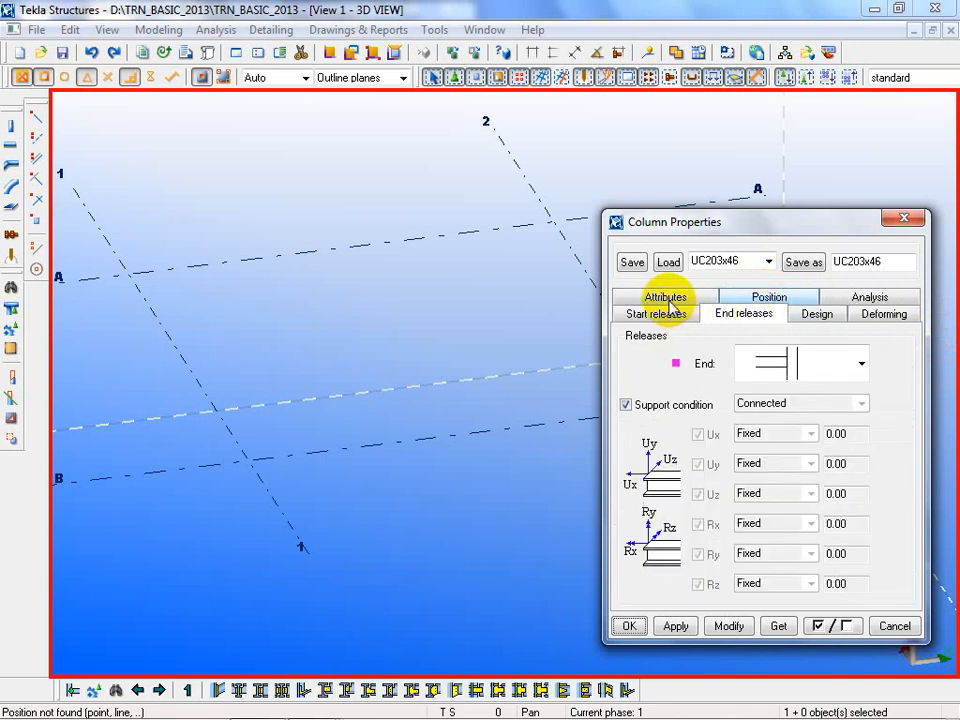
click(667, 297)
click(779, 316)
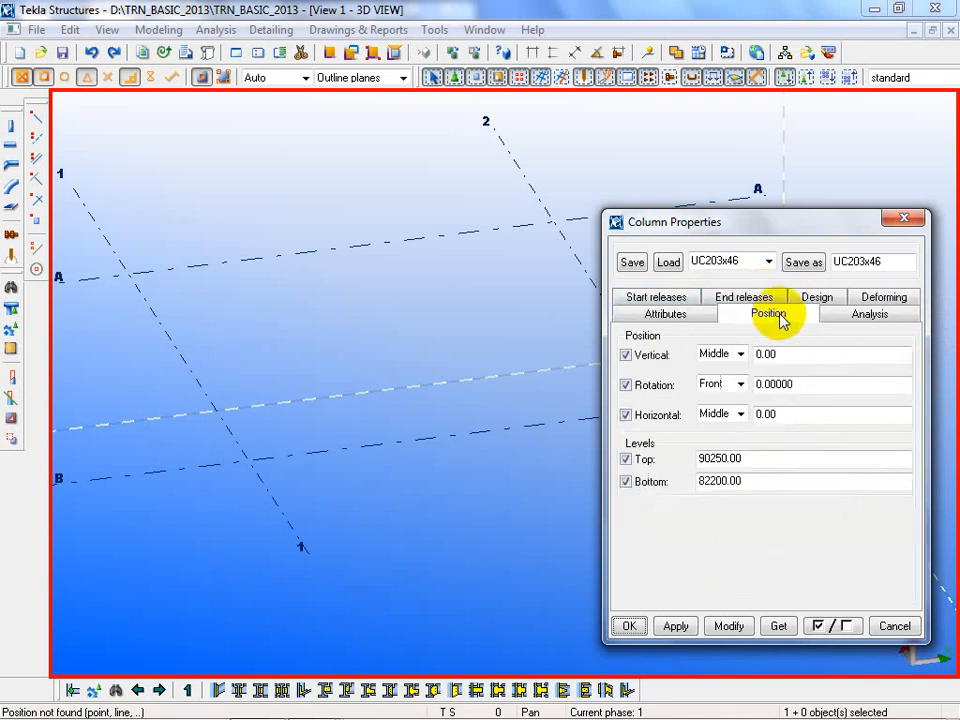
Examine the column's general and user-defined attributes, and return to its position settings
click(669, 313)
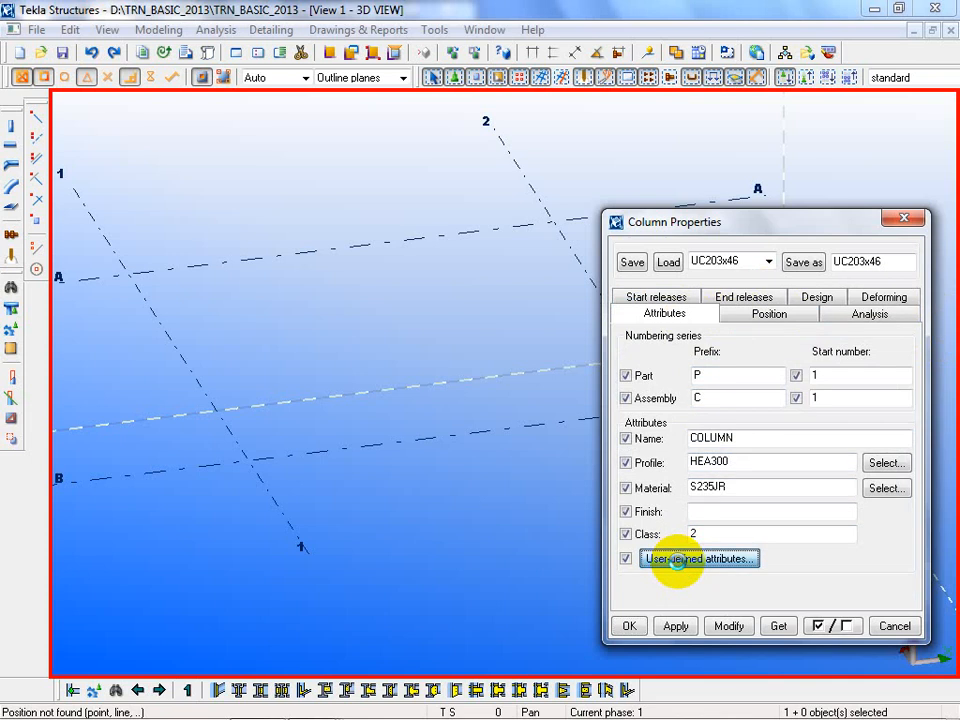
click(668, 561)
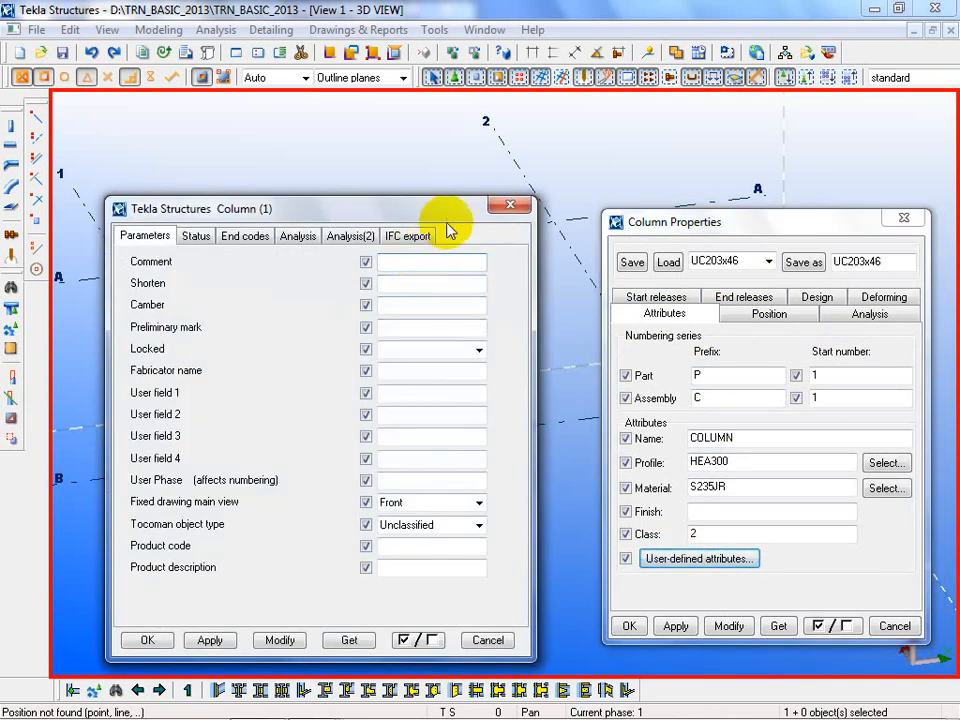
click(509, 209)
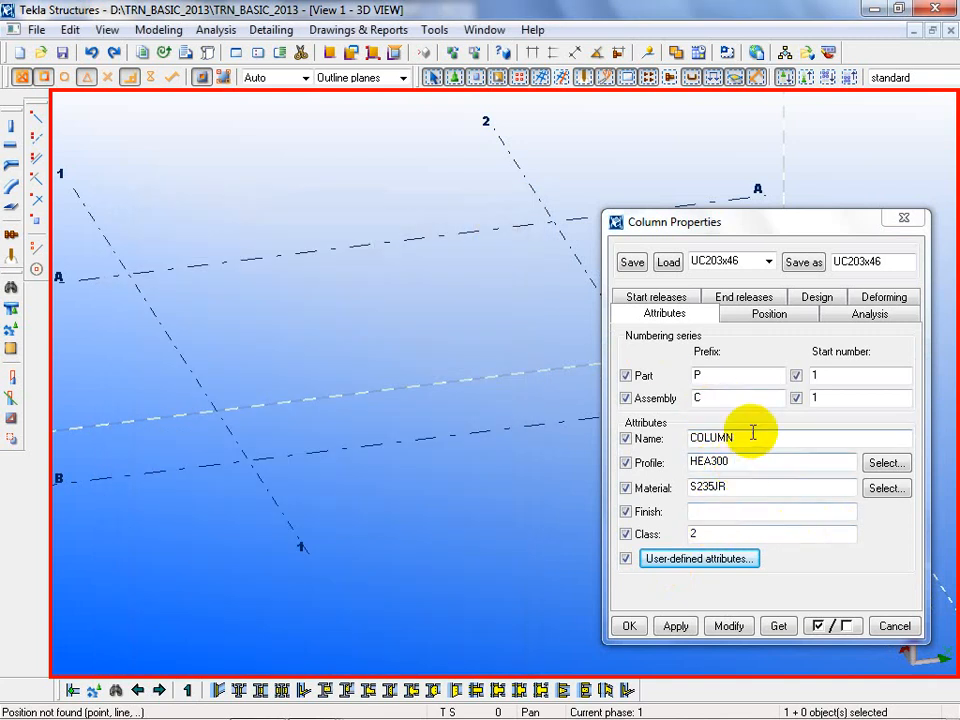
click(739, 487)
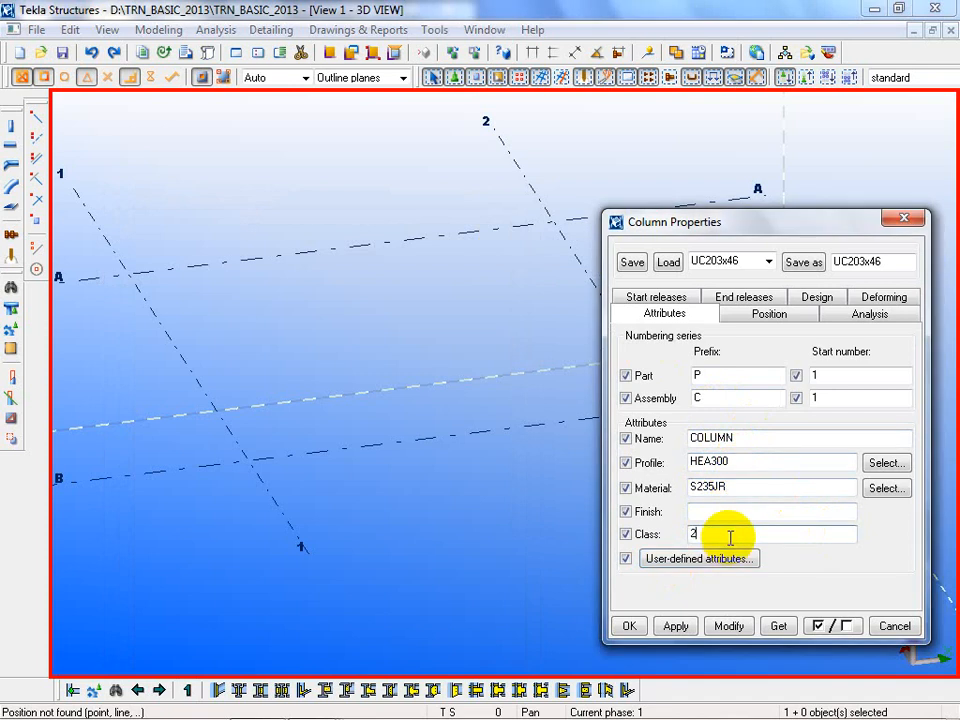
click(776, 313)
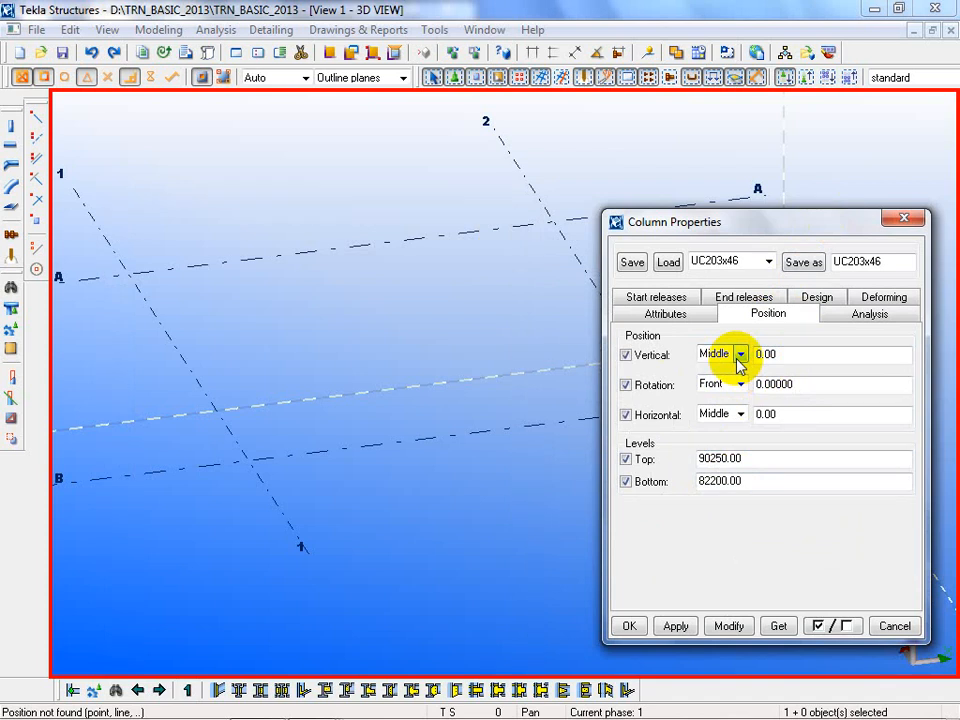
Apply the column's position and level settings, save them as UC203x46, and accept the column properties
click(757, 458)
click(676, 626)
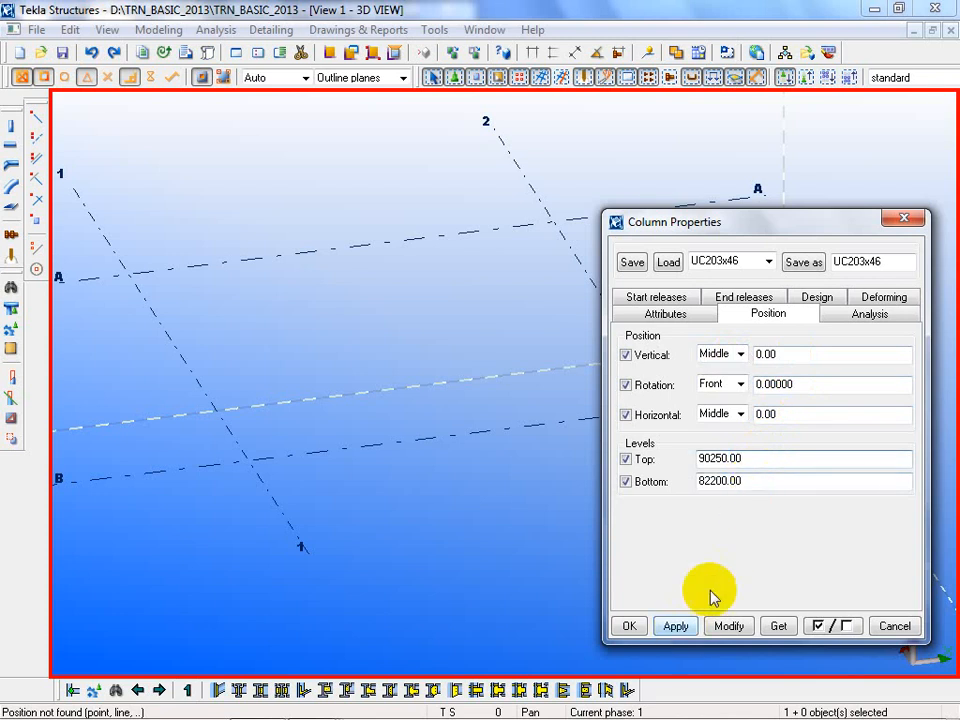
click(806, 264)
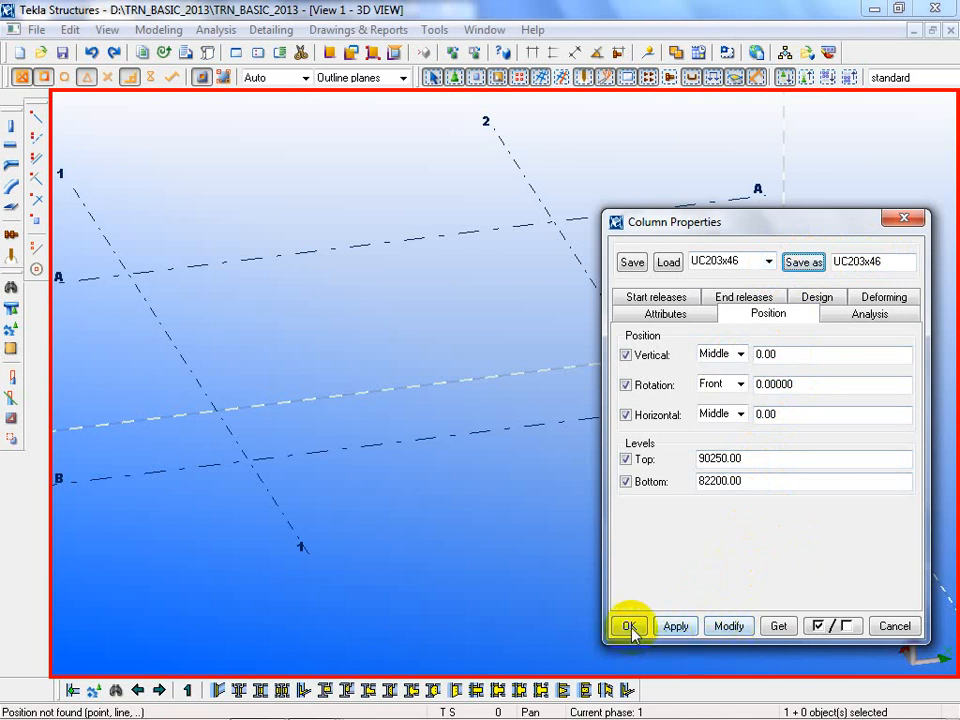
click(677, 627)
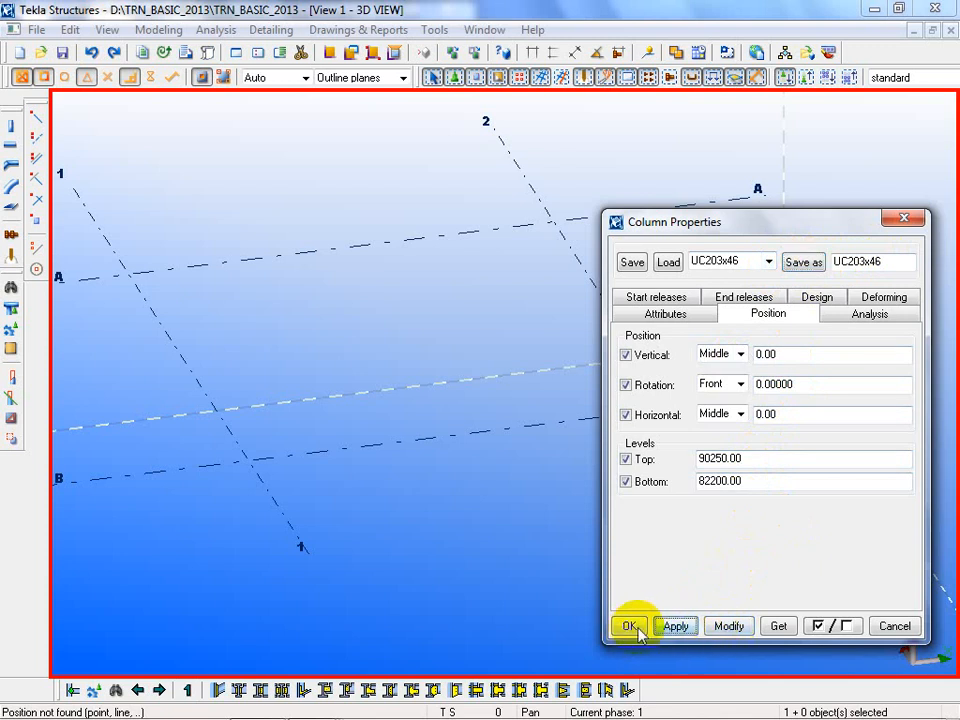
click(630, 626)
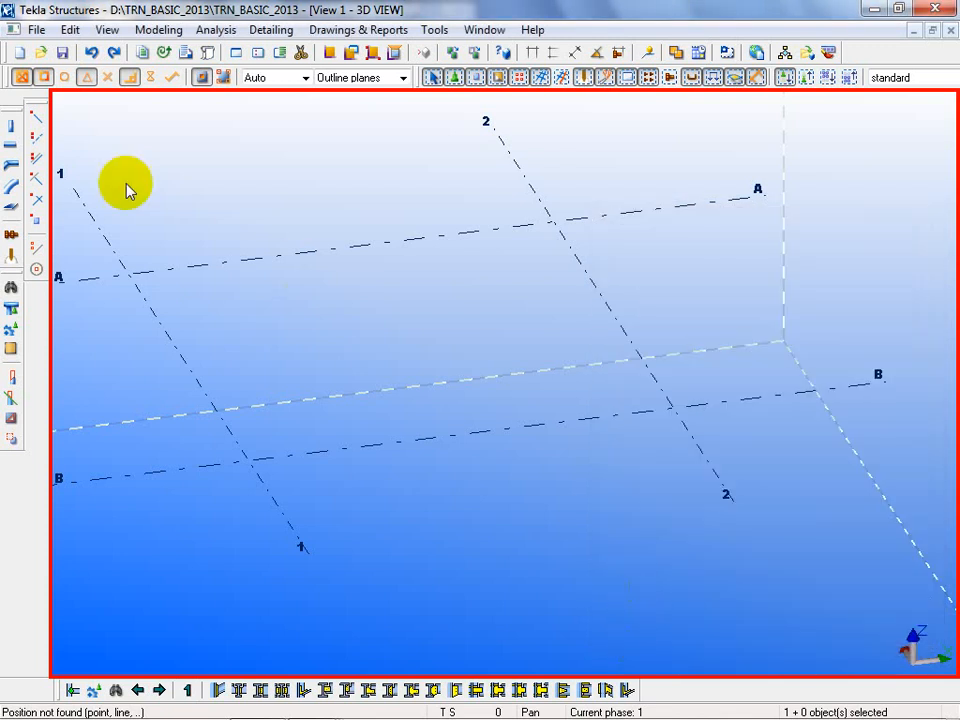
Place a column at the intersection of grid lines 2 and A in the 3D view and end the command
click(13, 128)
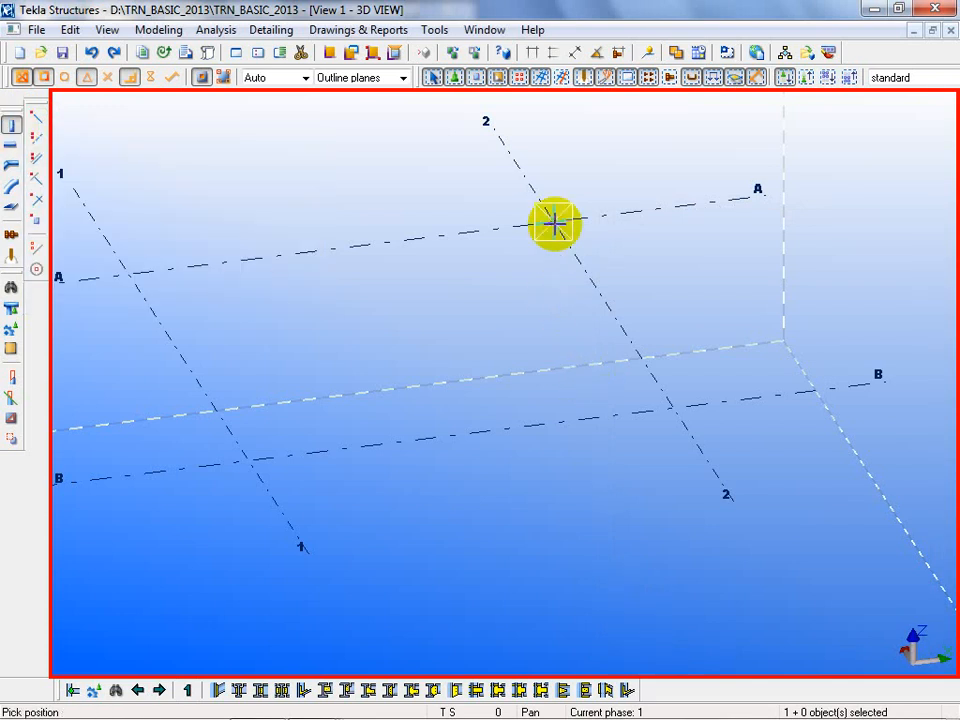
middle_drag(641, 270, 579, 482)
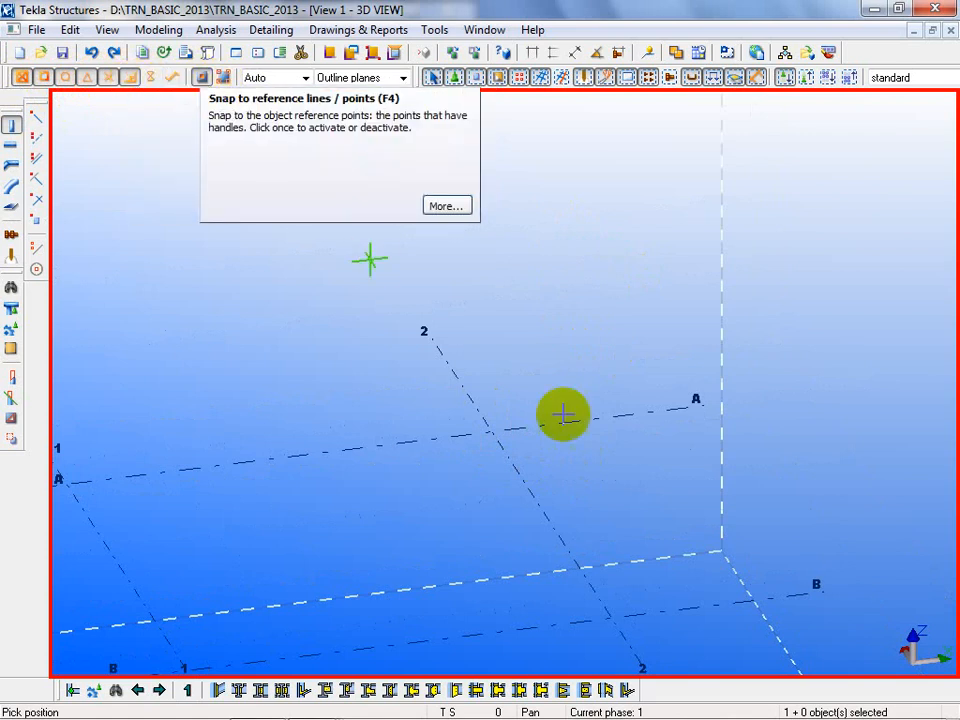
click(498, 432)
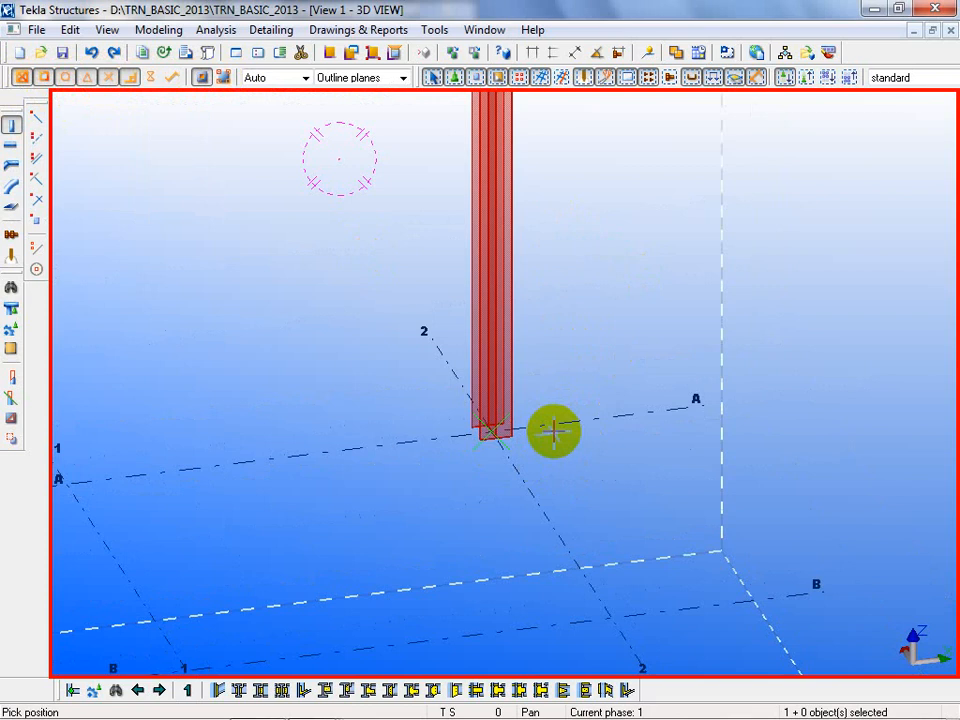
right_click(588, 318)
click(605, 326)
Inspect the top end of the placed column in the 3D view
scroll(604, 330, down, 3)
middle_drag(615, 280, 572, 456)
scroll(507, 250, up, 3)
scroll(528, 236, up, 3)
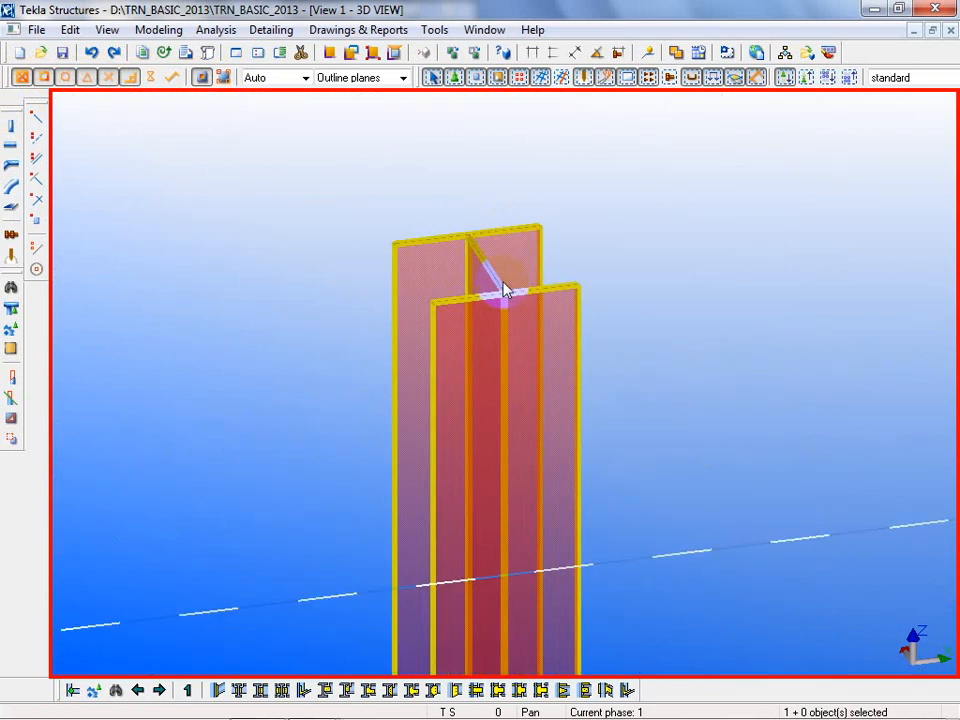
scroll(493, 285, down, 5)
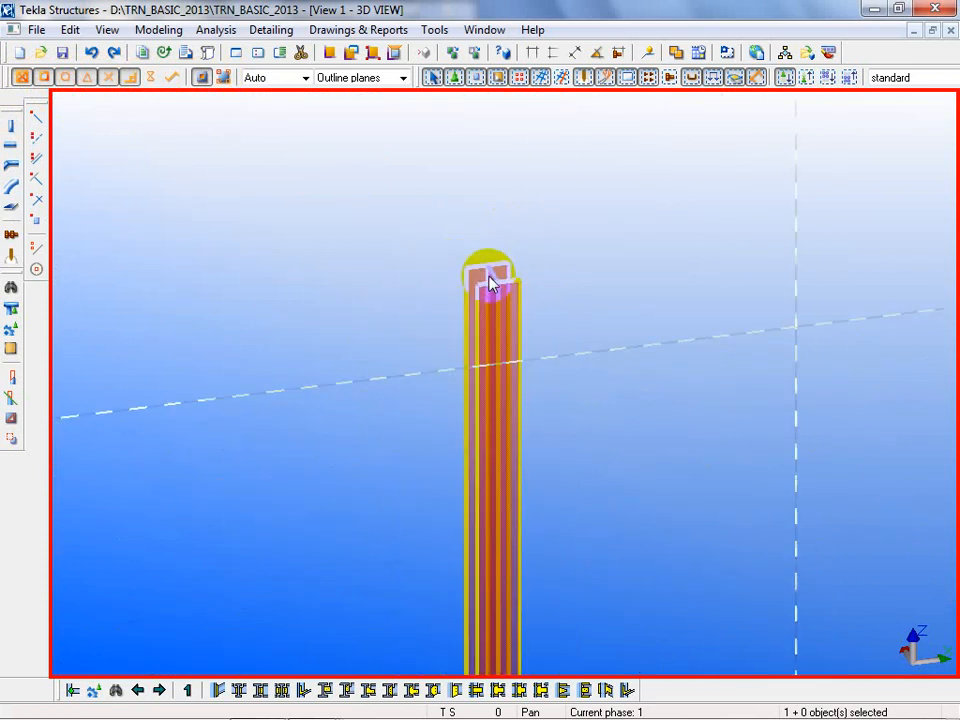
Switch to the Plan 82.200_BOB view and examine the column's section at grid intersection 2-A
click(486, 29)
click(581, 179)
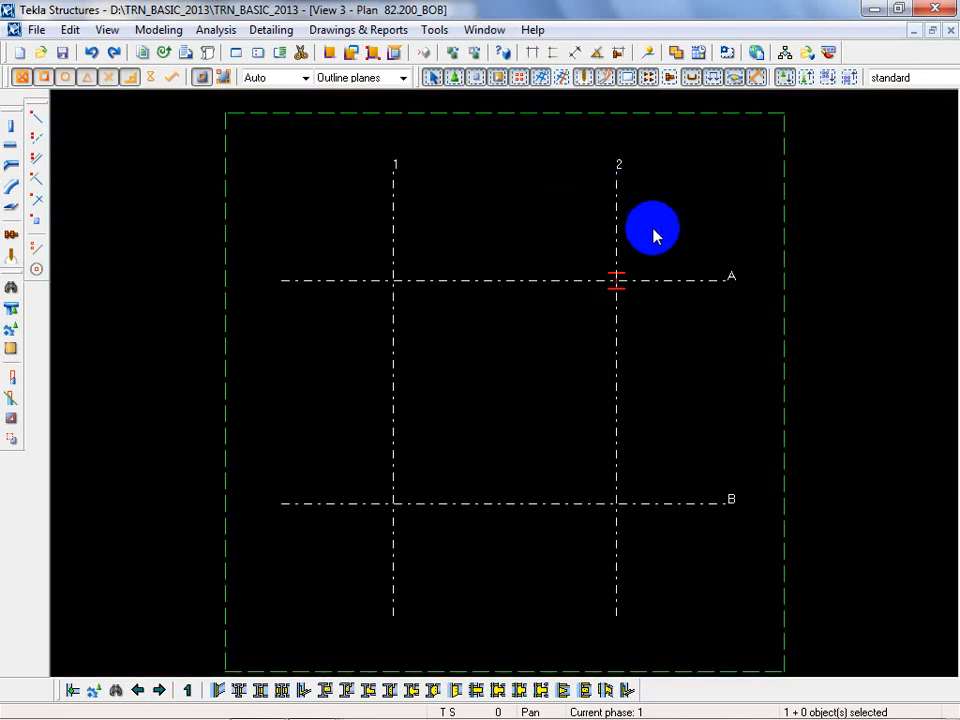
scroll(603, 260, up, 3)
scroll(601, 258, up, 4)
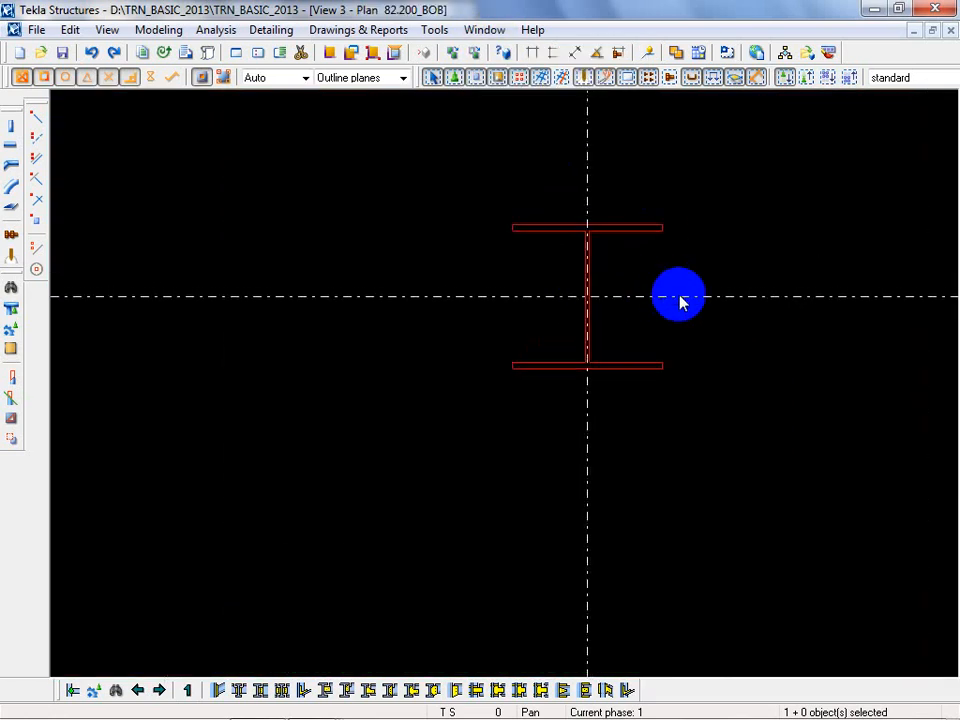
middle_drag(679, 300, 275, 272)
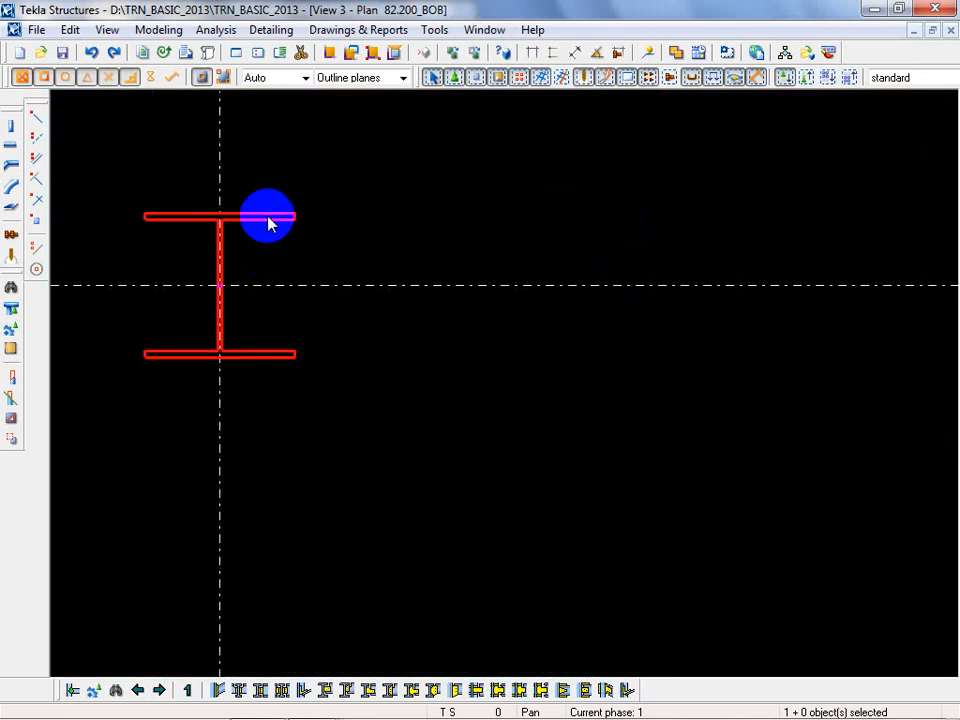
Change the class of the column at grid intersection 2-A to 1 and accept its properties
double_click(268, 222)
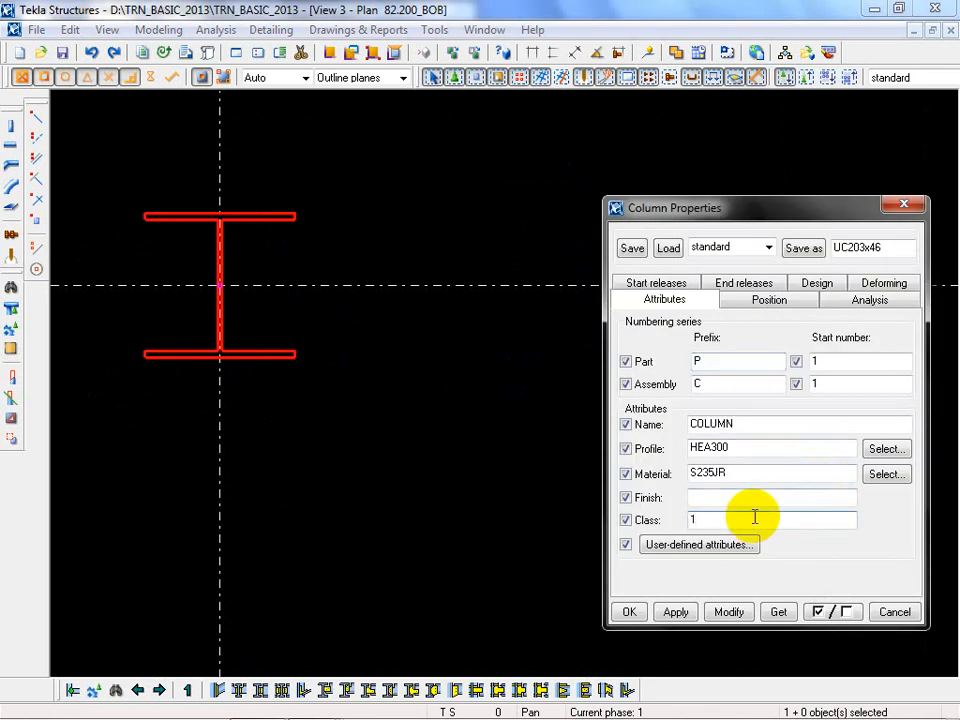
click(729, 612)
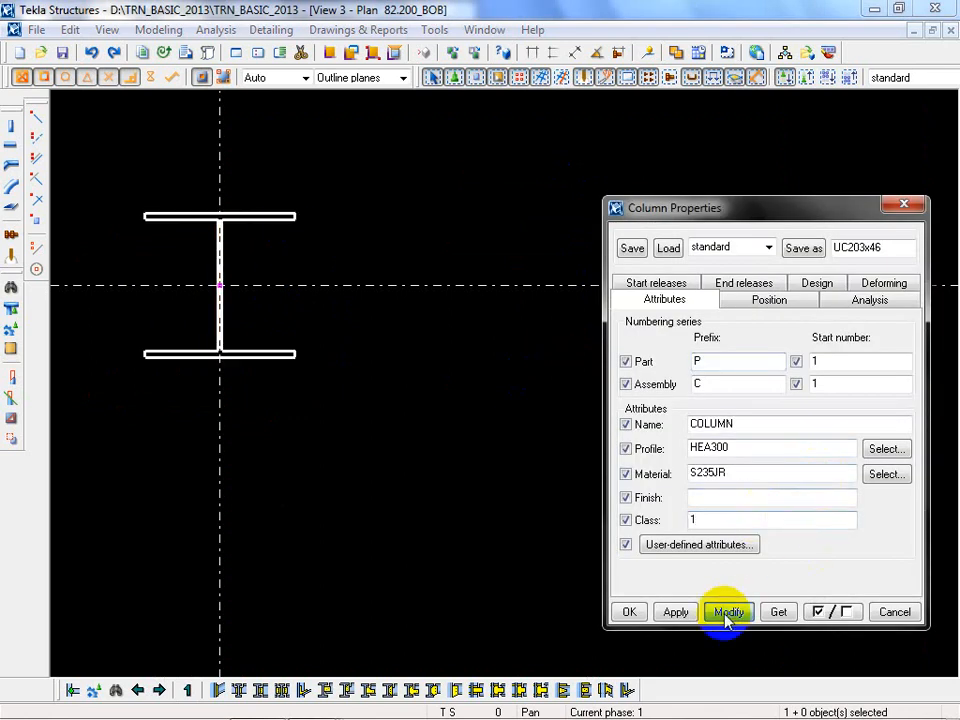
click(629, 612)
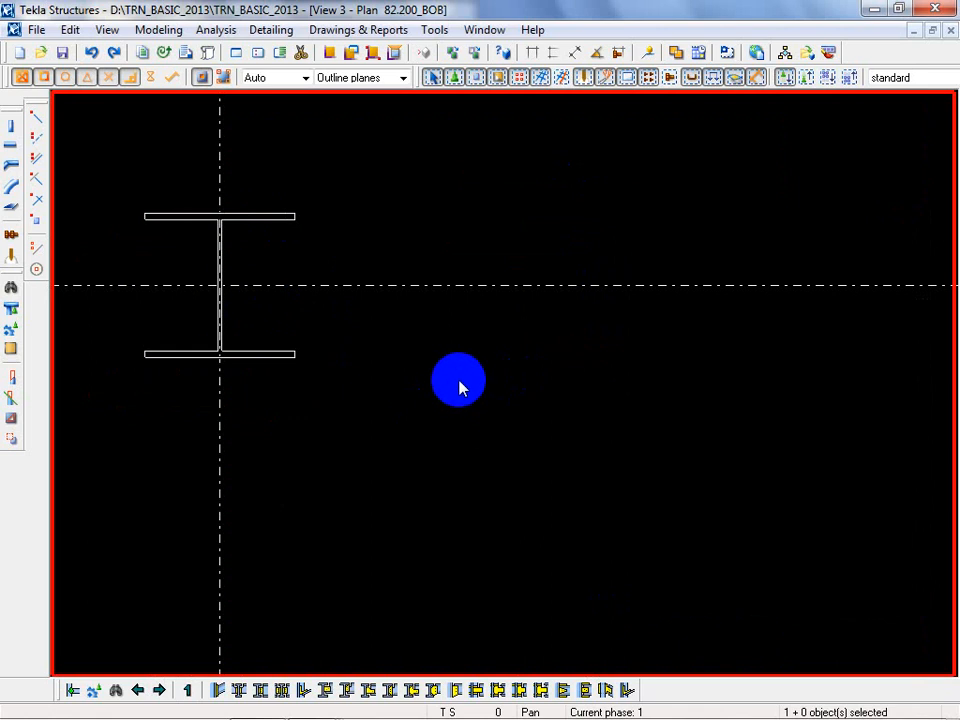
Set the class of the column at grid intersection 2-A to 9 and apply the modification
scroll(460, 388, down, 2)
scroll(283, 289, up, 5)
middle_drag(431, 377, 390, 328)
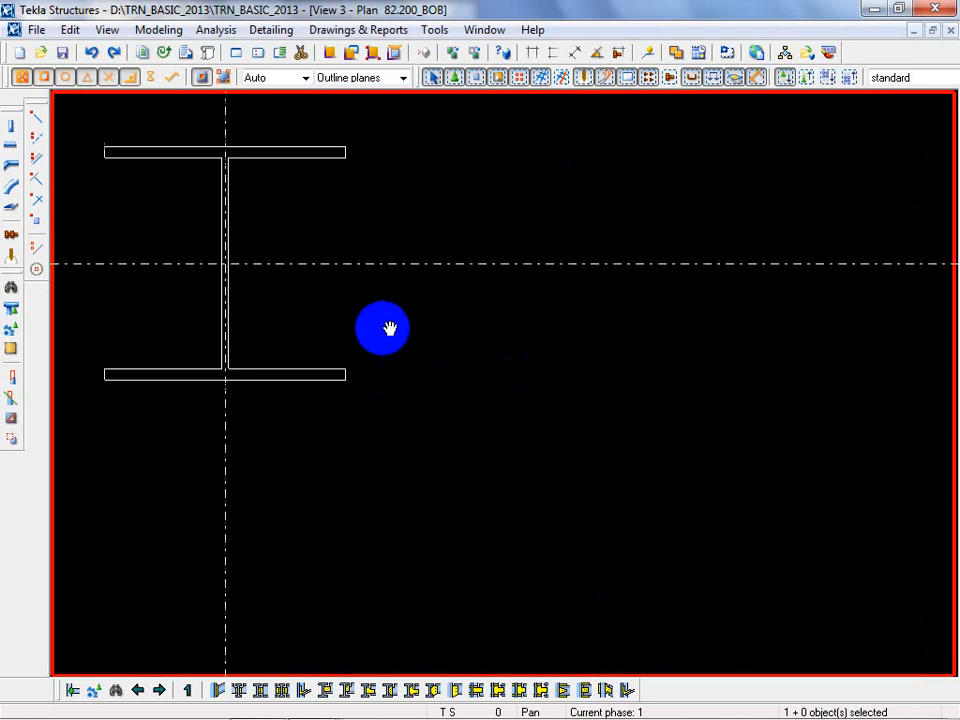
scroll(339, 317, down, 5)
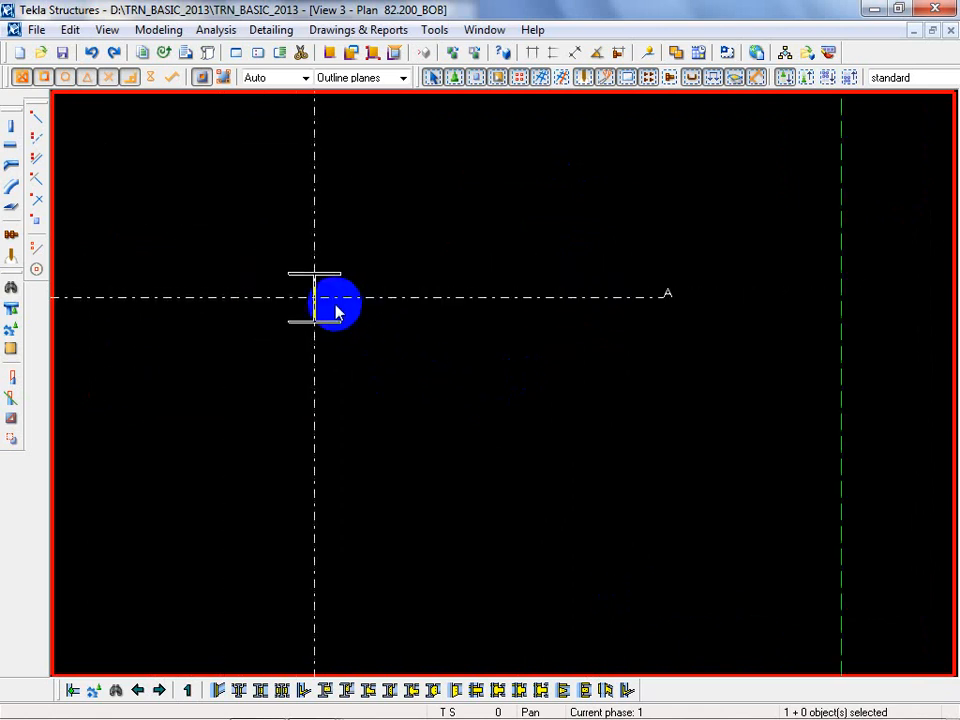
scroll(321, 306, up, 5)
middle_drag(339, 270, 316, 246)
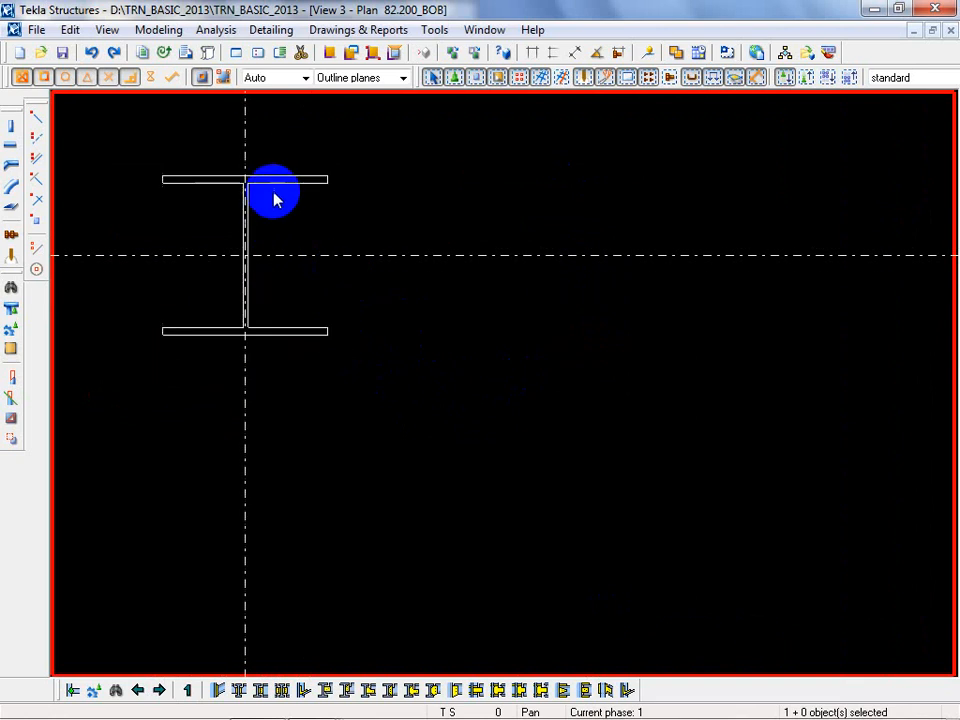
double_click(281, 180)
click(723, 519)
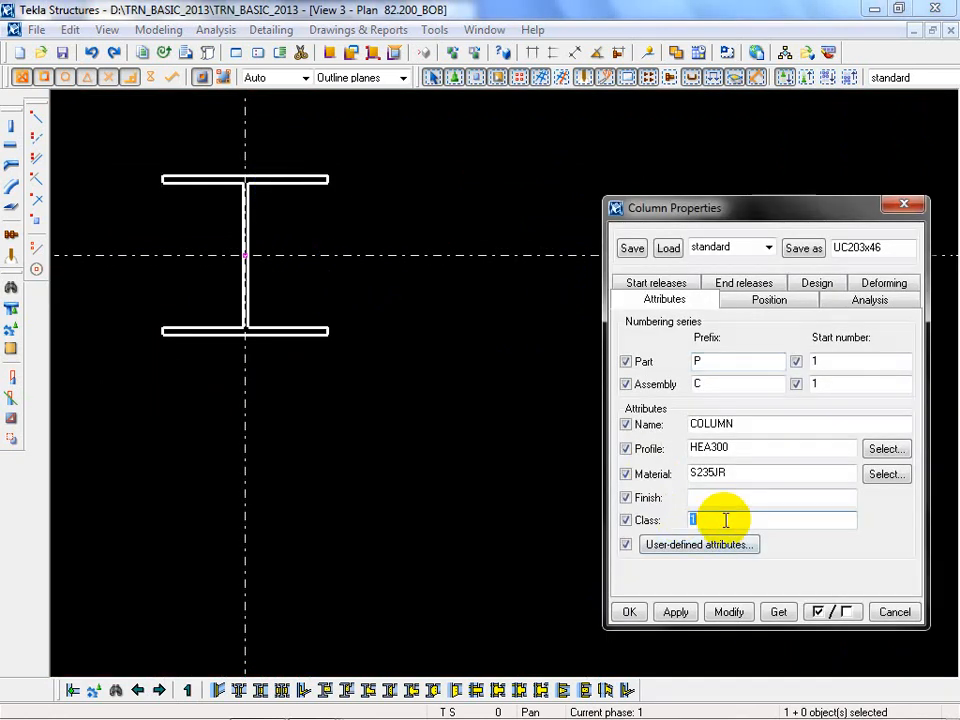
click(740, 614)
Restore the column's class to 1, apply the modification and accept the column properties
click(718, 520)
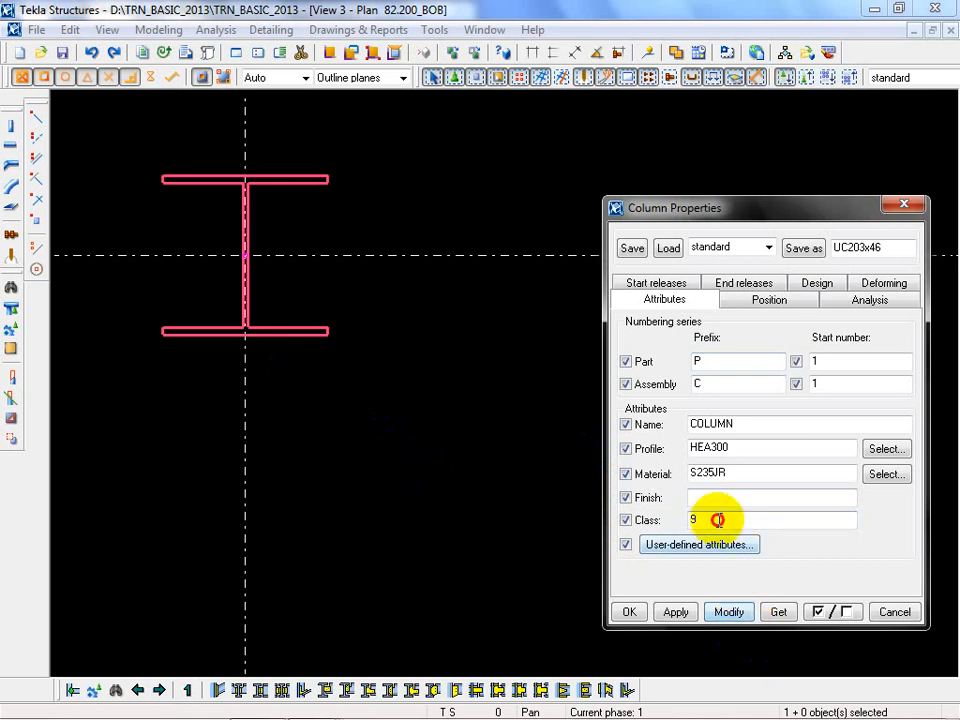
click(729, 612)
click(626, 609)
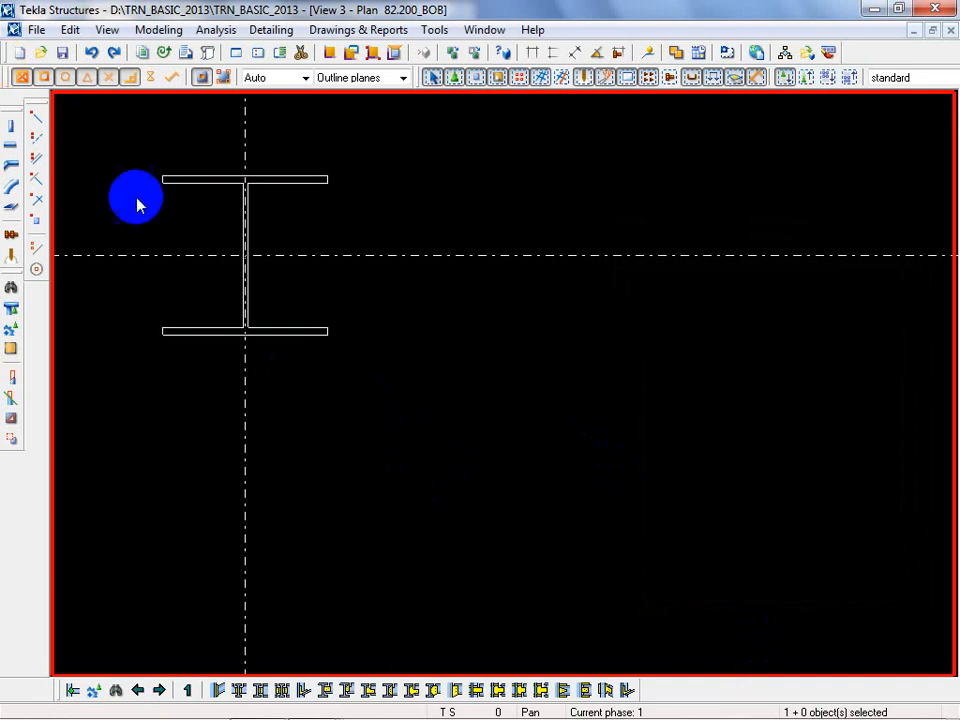
Open the properties of the column at grid intersection 2-A and close the Profile VERTICAL POSITION and Profile ROTATION PDFs
double_click(288, 188)
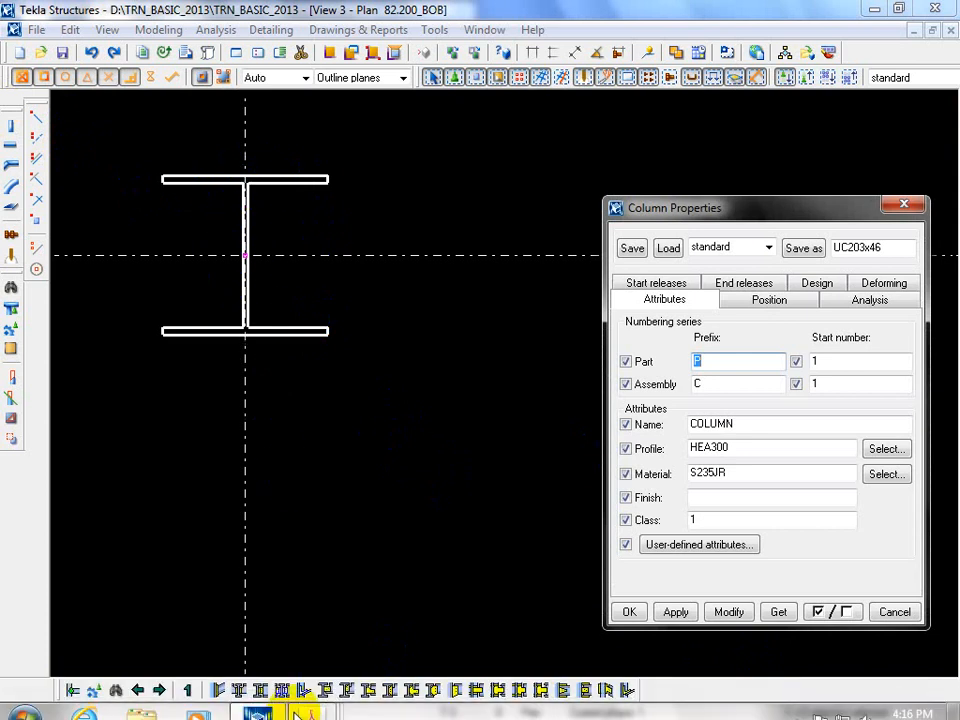
click(312, 700)
click(424, 497)
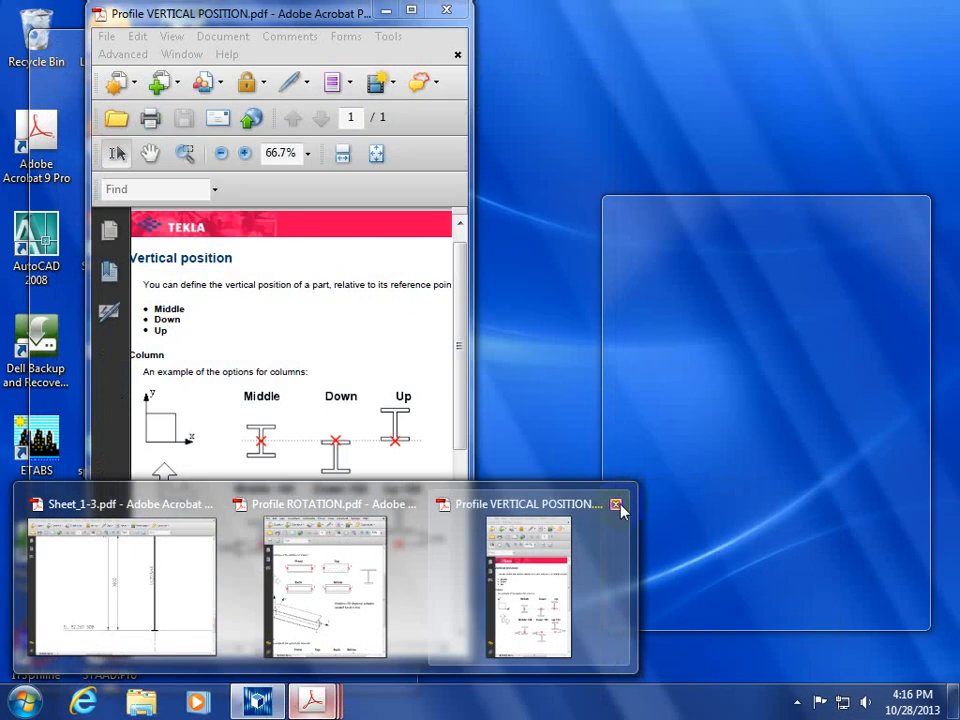
click(615, 505)
click(496, 505)
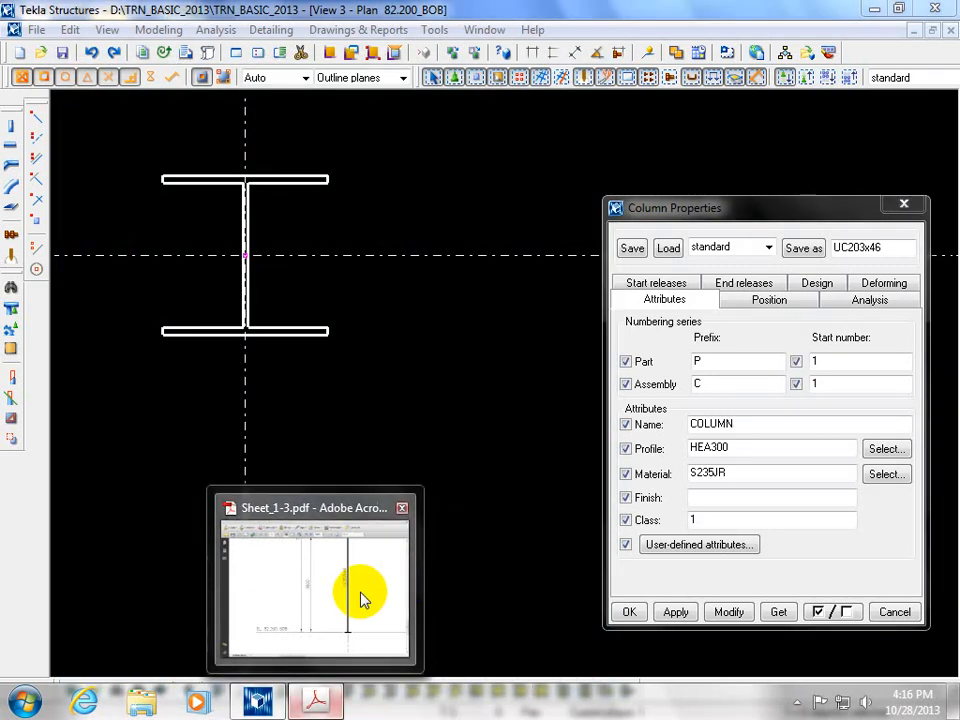
Switch to Sheet_1-3.pdf in Adobe Acrobat Pro, examine the column's placement at grid line 2, and return to Tekla Structures
click(360, 596)
scroll(456, 523, up, 10)
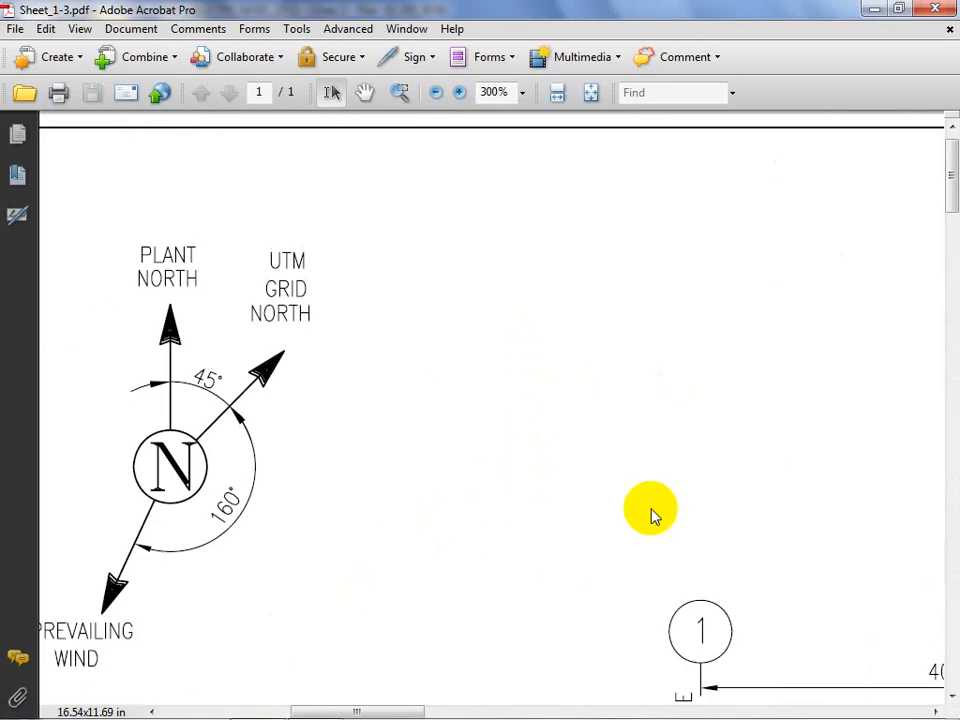
middle_drag(660, 512, 688, 529)
scroll(653, 602, down, 5)
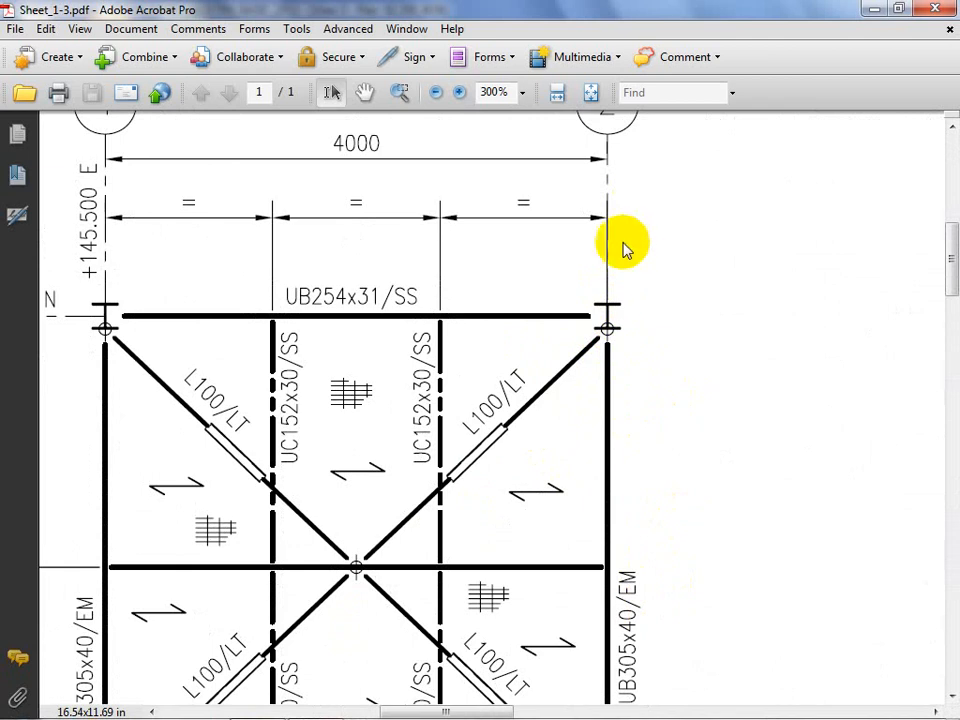
mouse_move(290, 717)
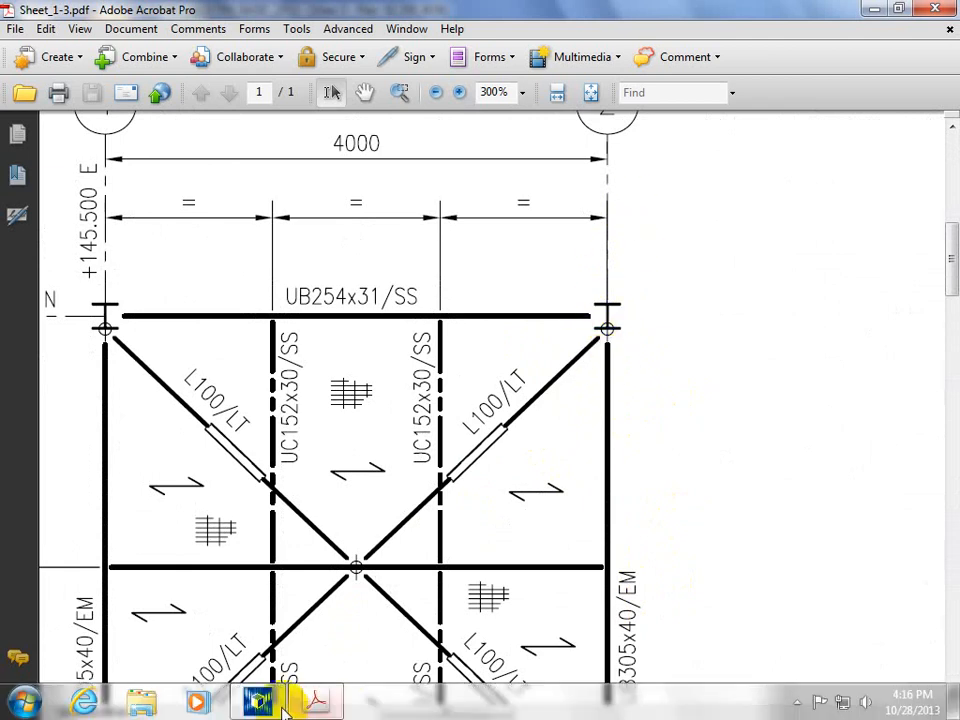
click(317, 700)
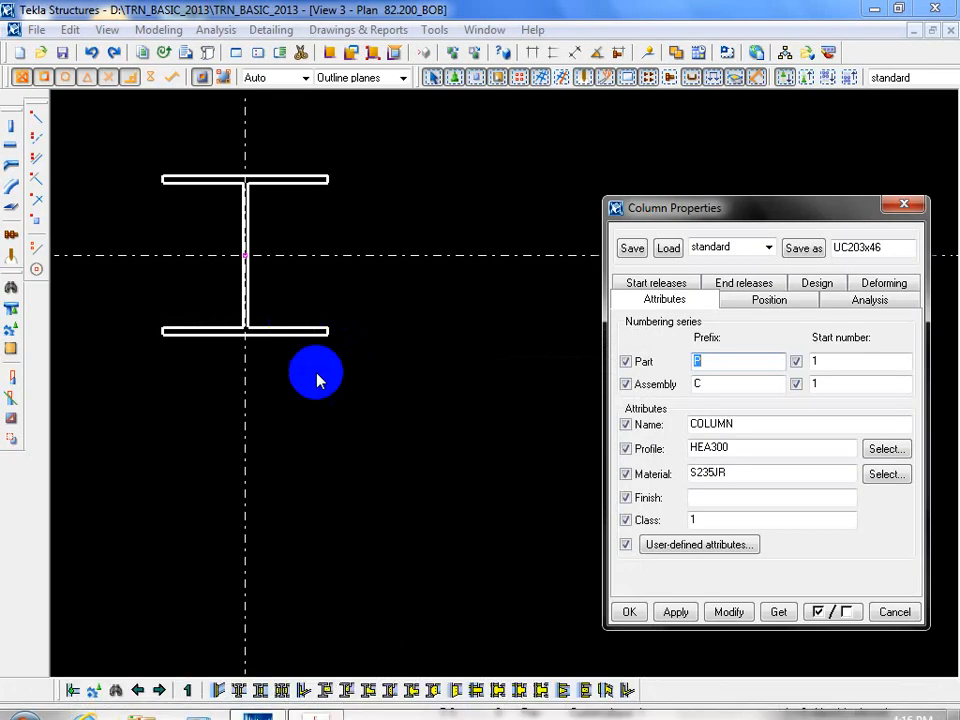
Examine the column's reference point relative to the intersection of grid lines 2 and A
click(269, 335)
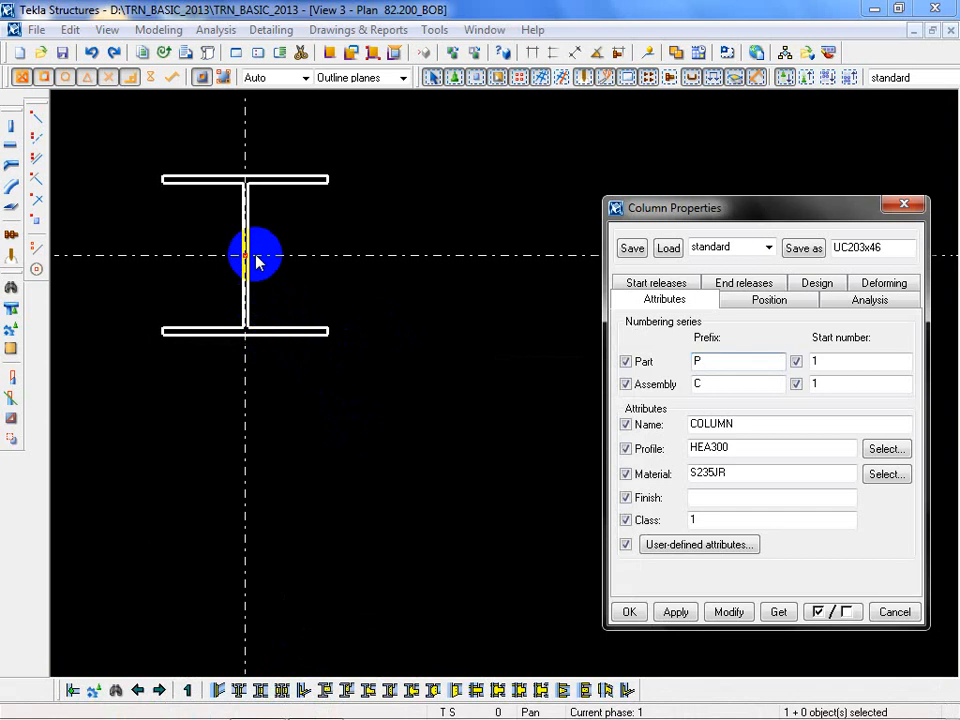
middle_drag(315, 264, 338, 271)
scroll(279, 265, up, 5)
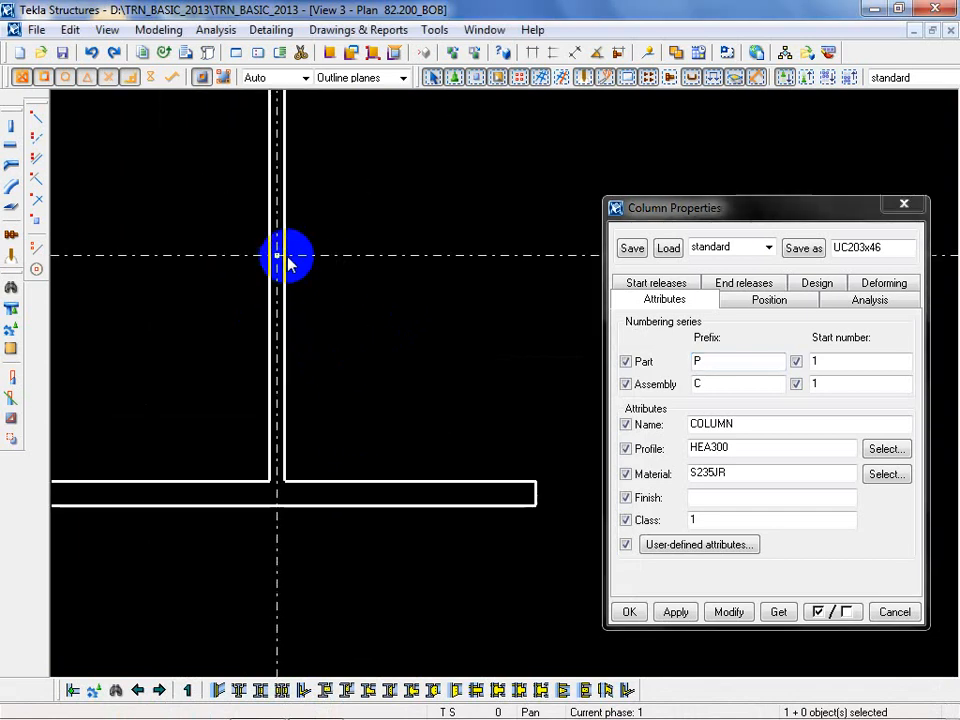
click(361, 305)
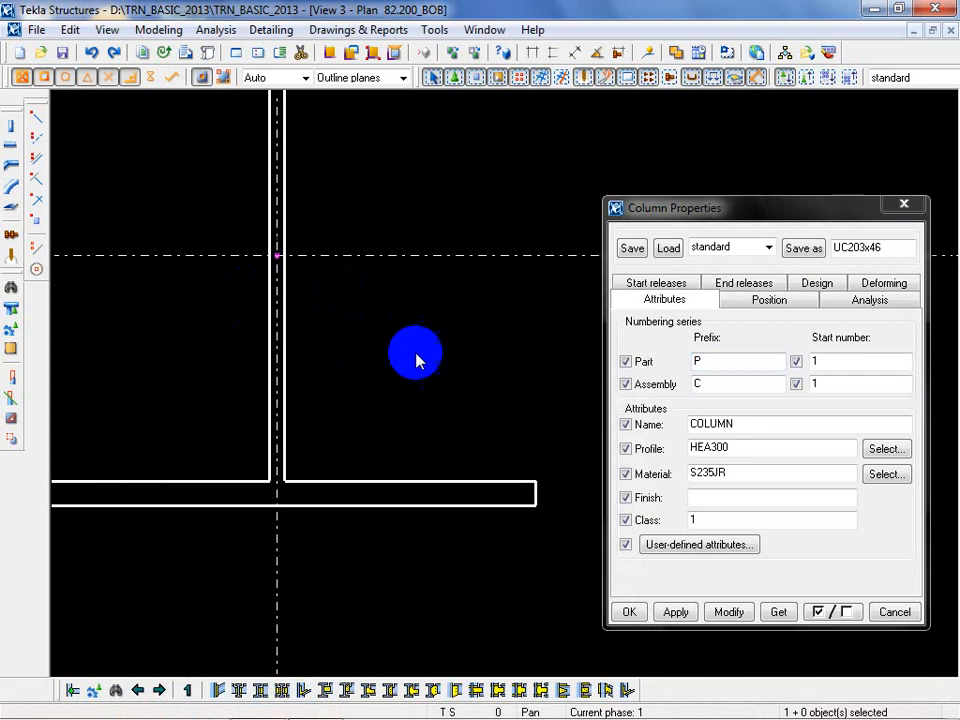
double_click(410, 365)
click(452, 569)
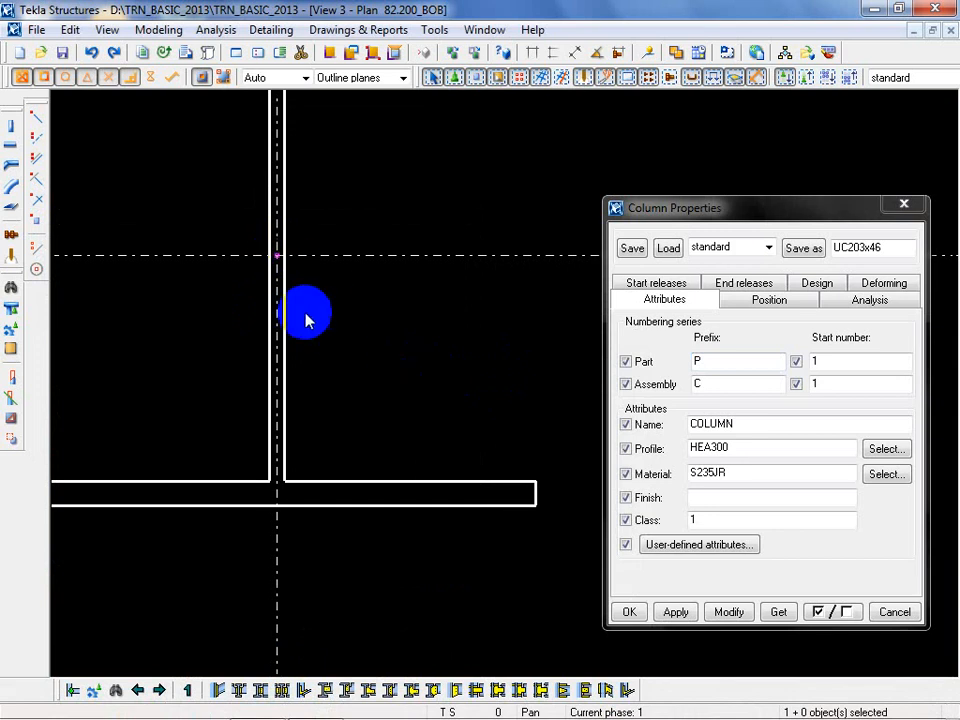
click(279, 262)
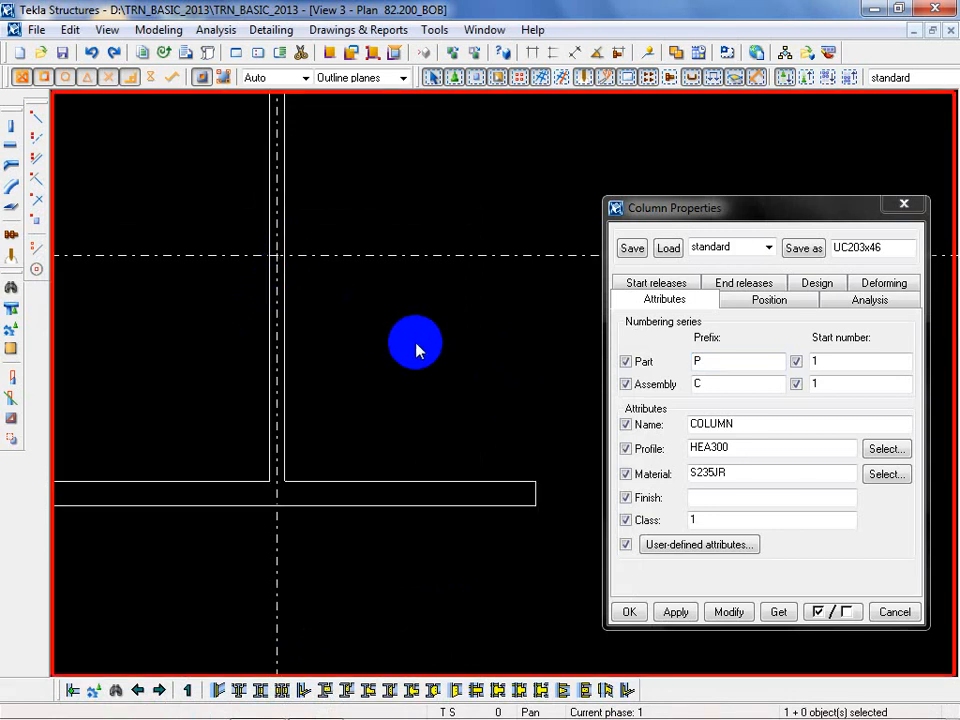
In the plan view's advanced display settings, set the point size to In model with a value of 50 and apply it
double_click(415, 347)
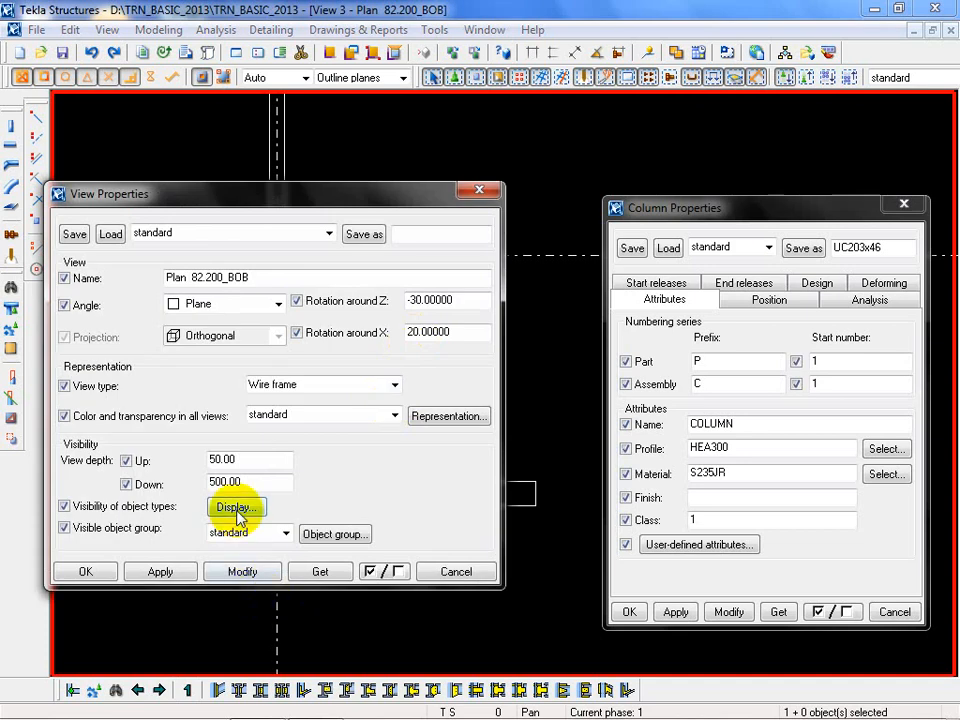
click(237, 508)
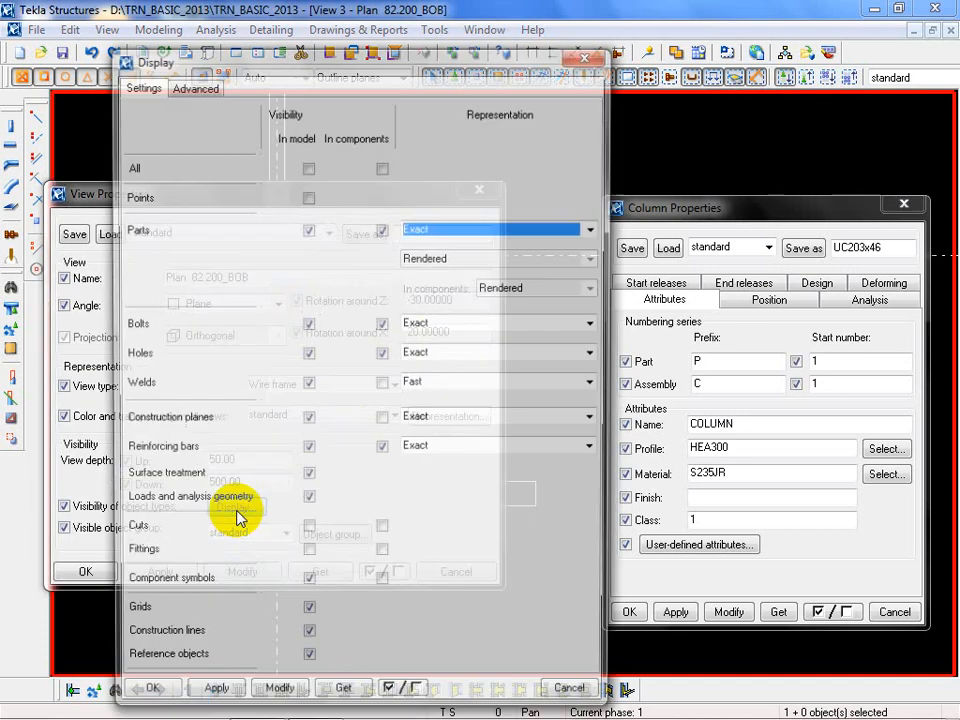
click(189, 88)
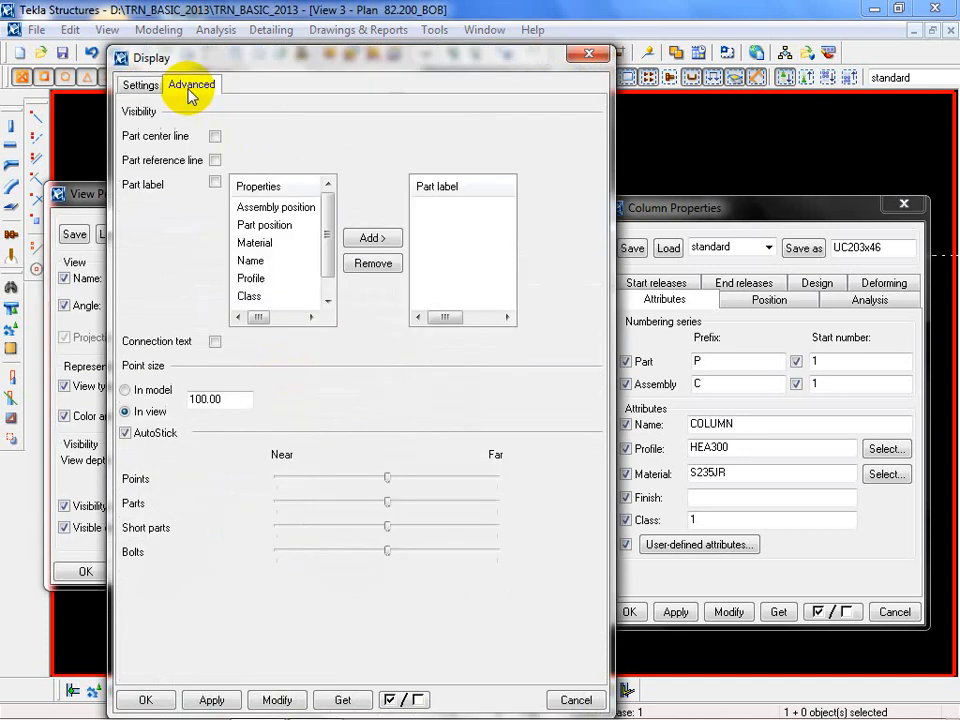
click(155, 397)
drag(237, 402, 127, 412)
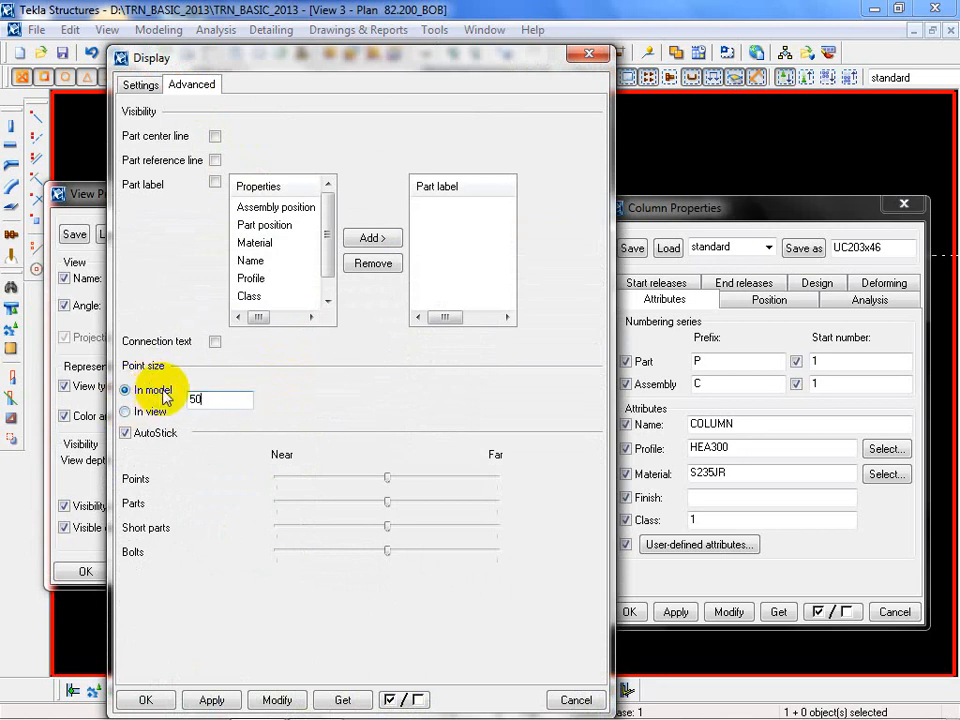
drag(385, 64, 449, 22)
click(336, 656)
Set the in-model point size to 100, apply it, and close the display and view properties
click(275, 361)
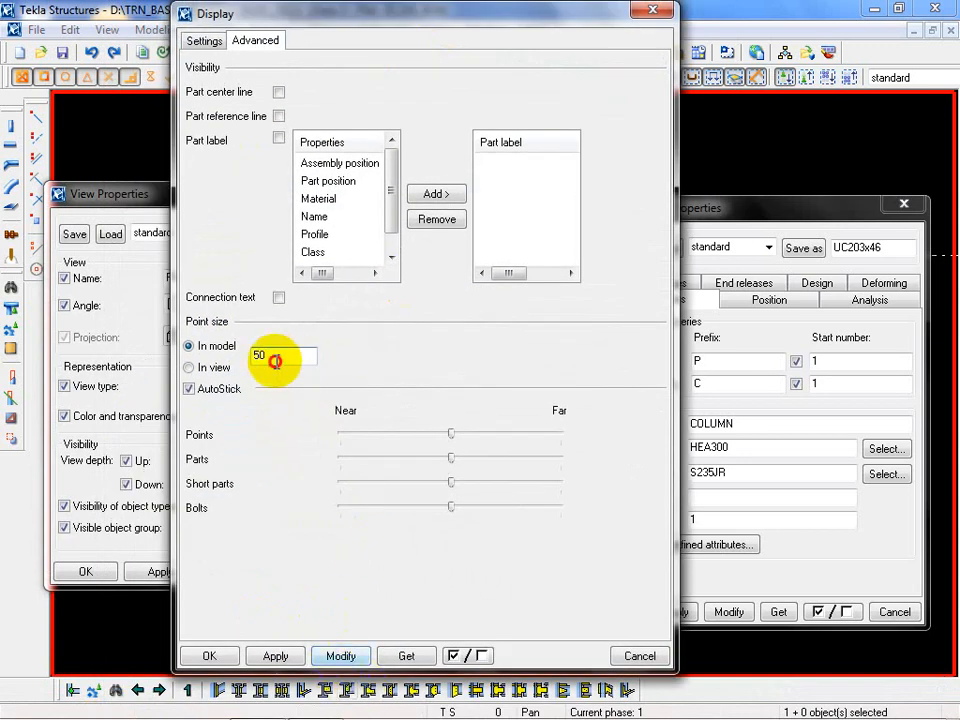
drag(275, 361, 252, 383)
text(100)
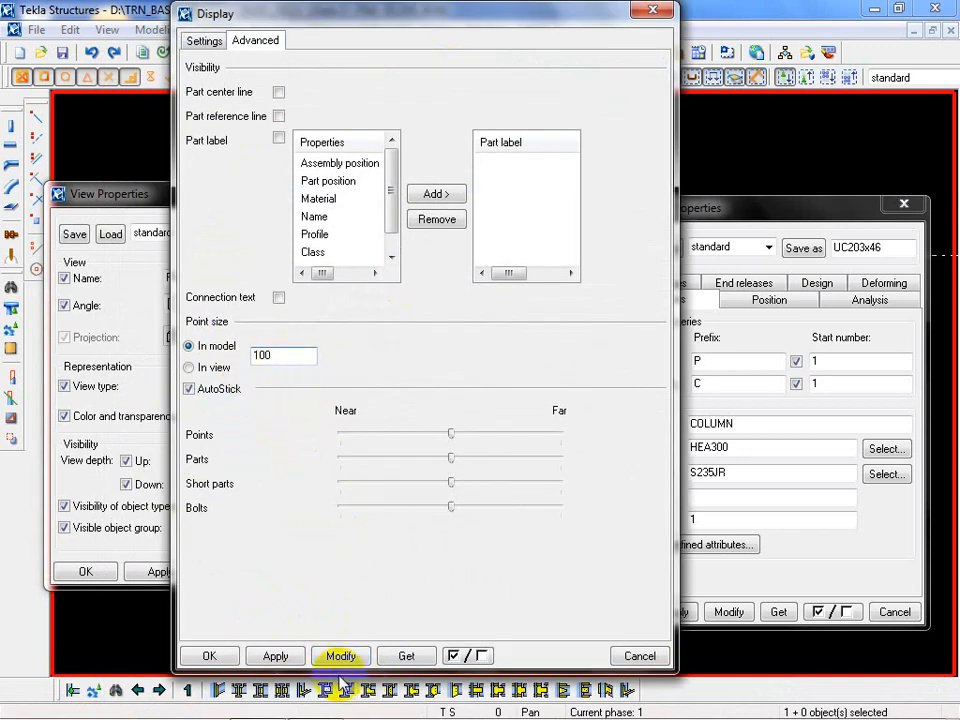
click(340, 656)
click(200, 655)
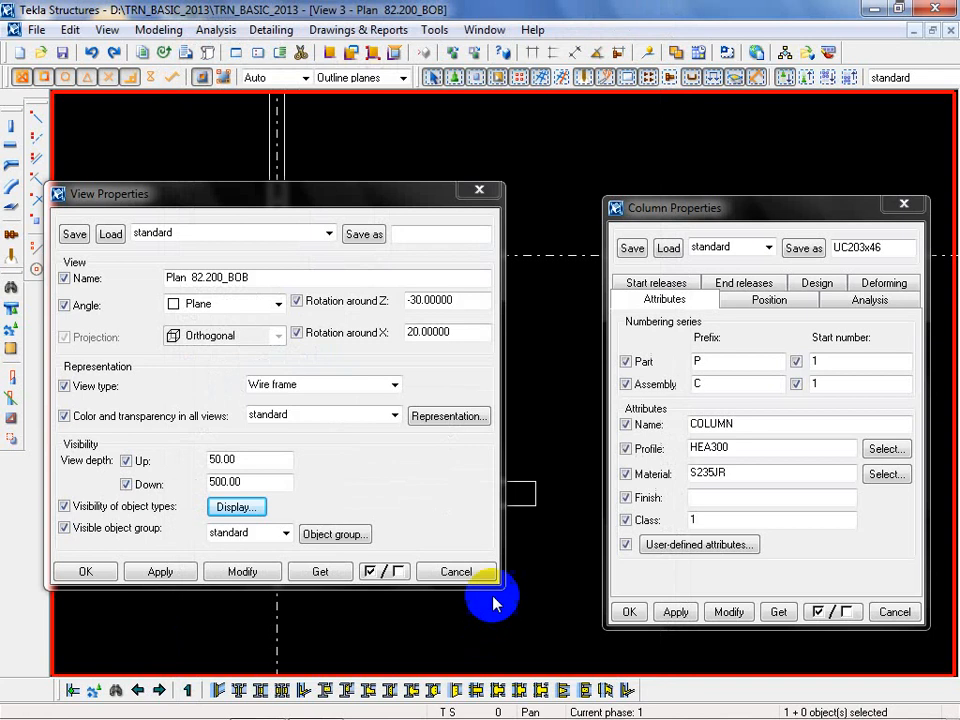
click(452, 572)
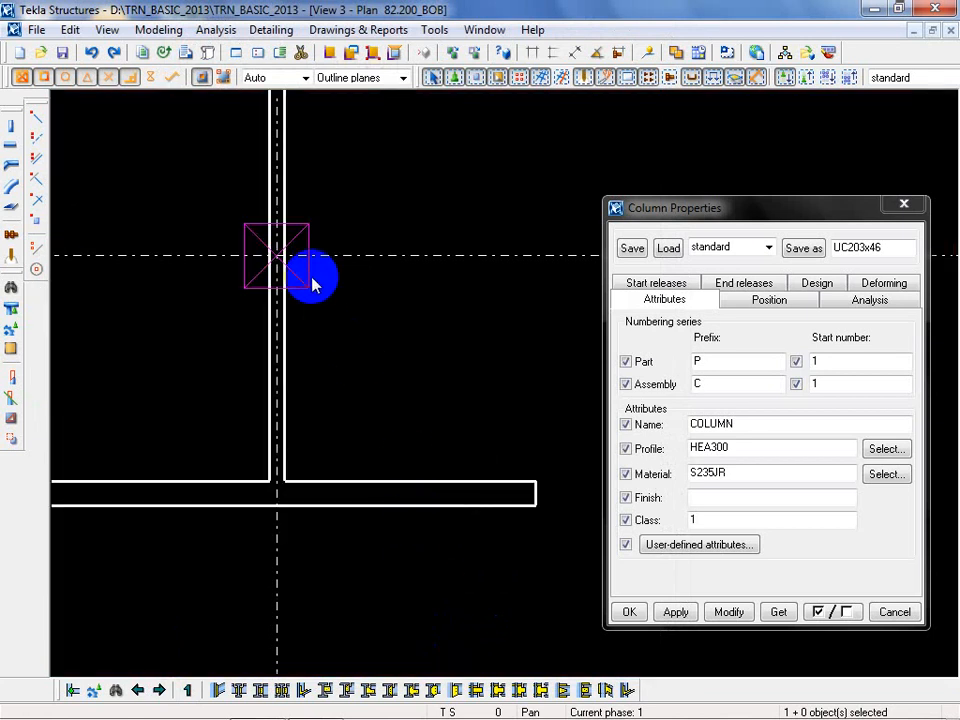
Set the plan view's in-model point size to 50 in the display settings, apply it, and close the view properties
double_click(370, 394)
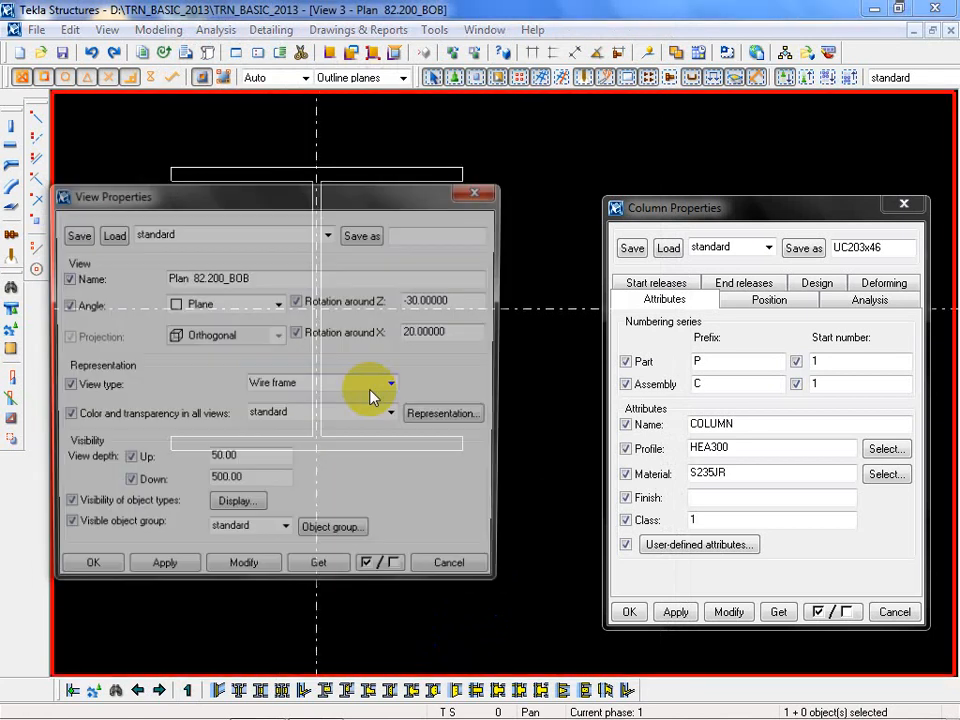
click(252, 505)
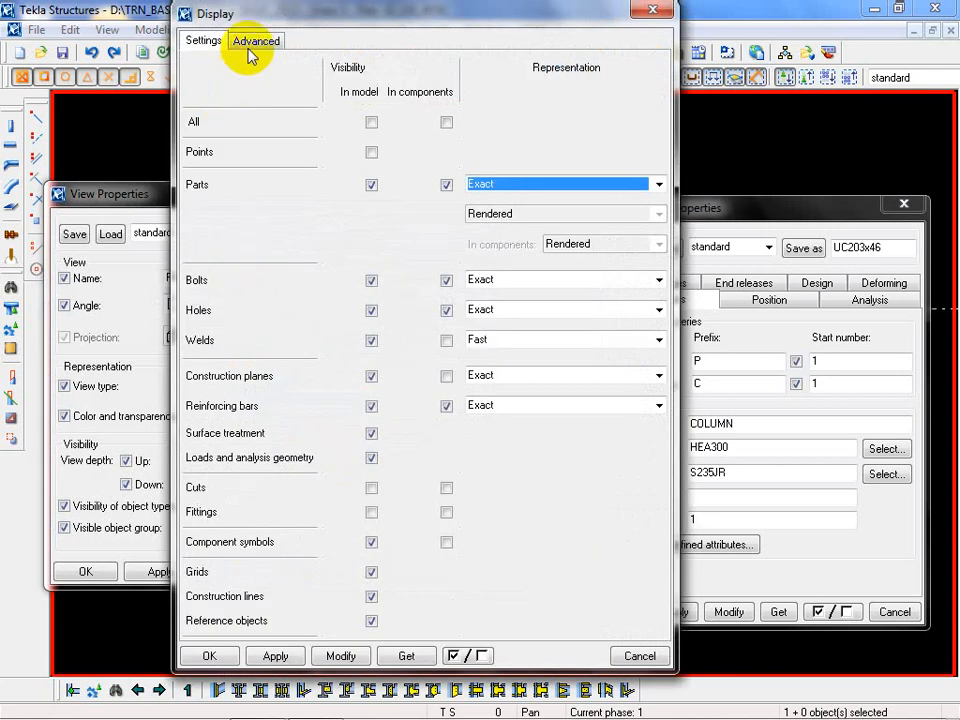
click(252, 44)
click(270, 357)
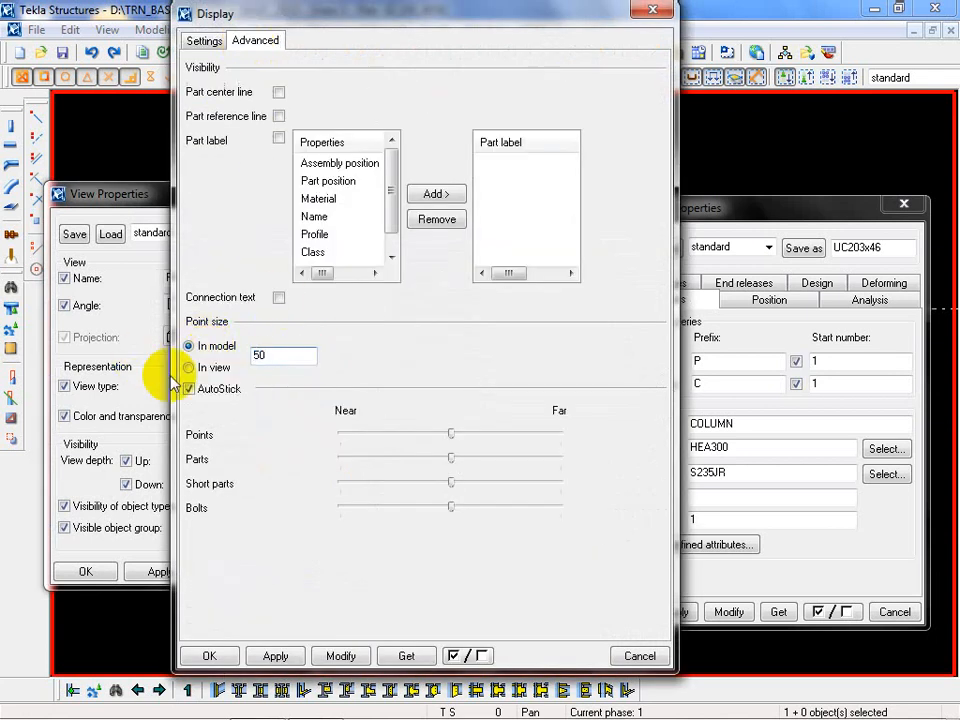
click(341, 655)
click(235, 656)
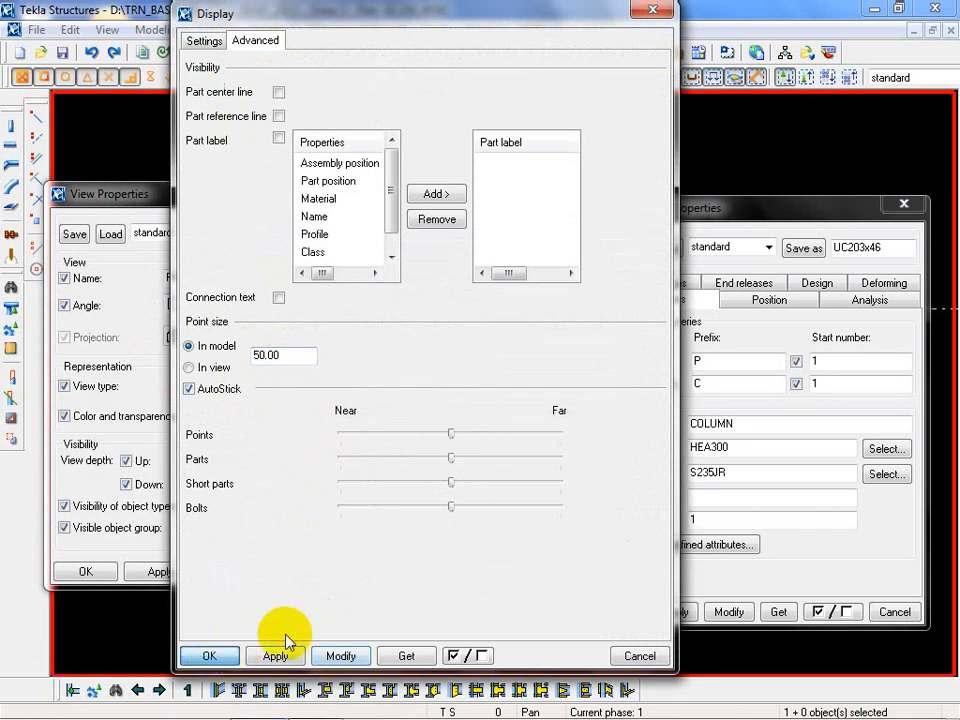
click(454, 572)
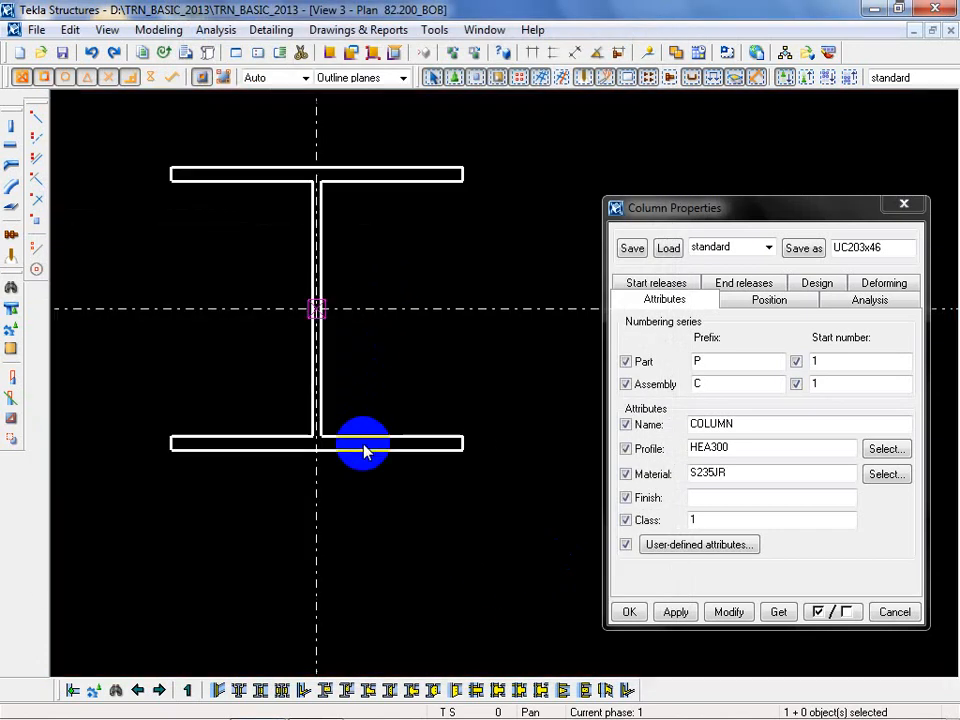
Inspect the column's reference point handle at grid intersection 2-A and reselect the whole column
scroll(309, 310, up, 4)
scroll(309, 318, down, 3)
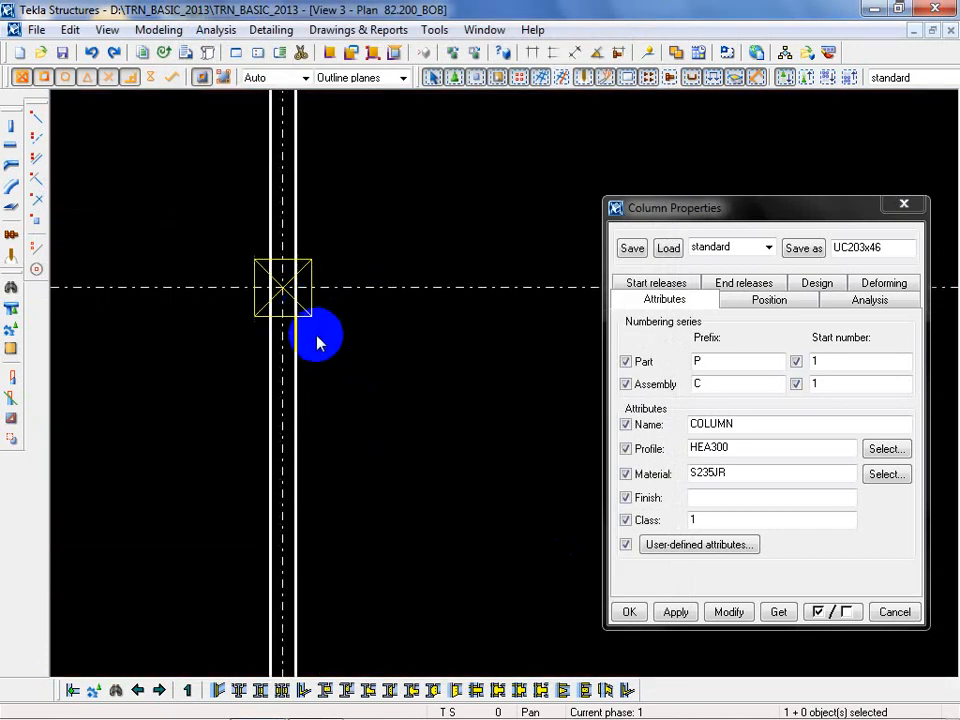
scroll(306, 336, up, 3)
click(317, 307)
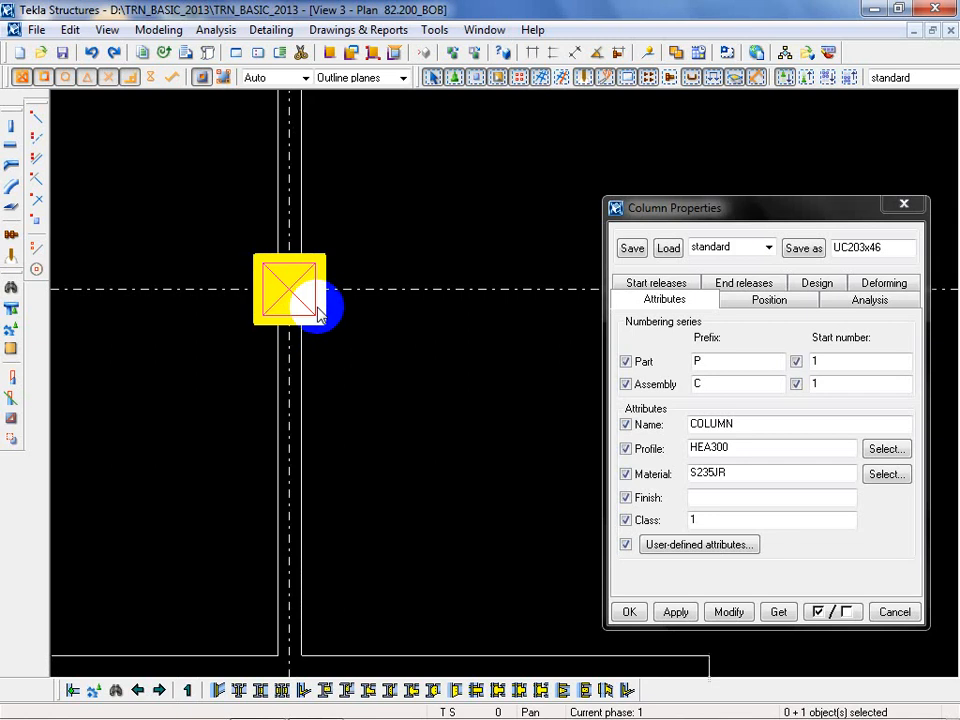
click(370, 408)
scroll(138, 335, down, 4)
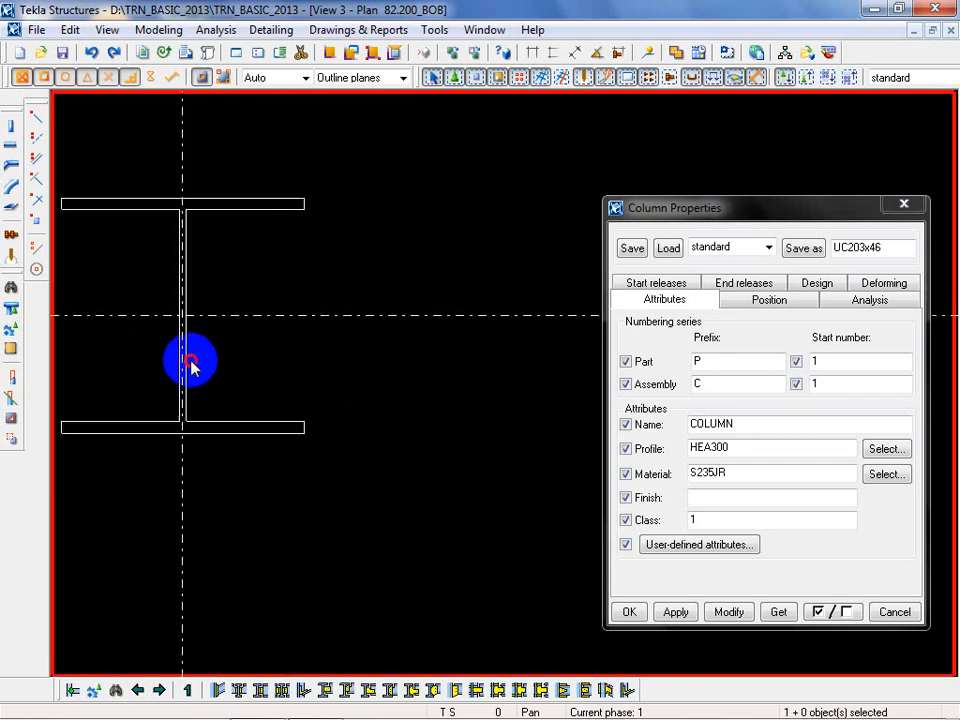
click(183, 321)
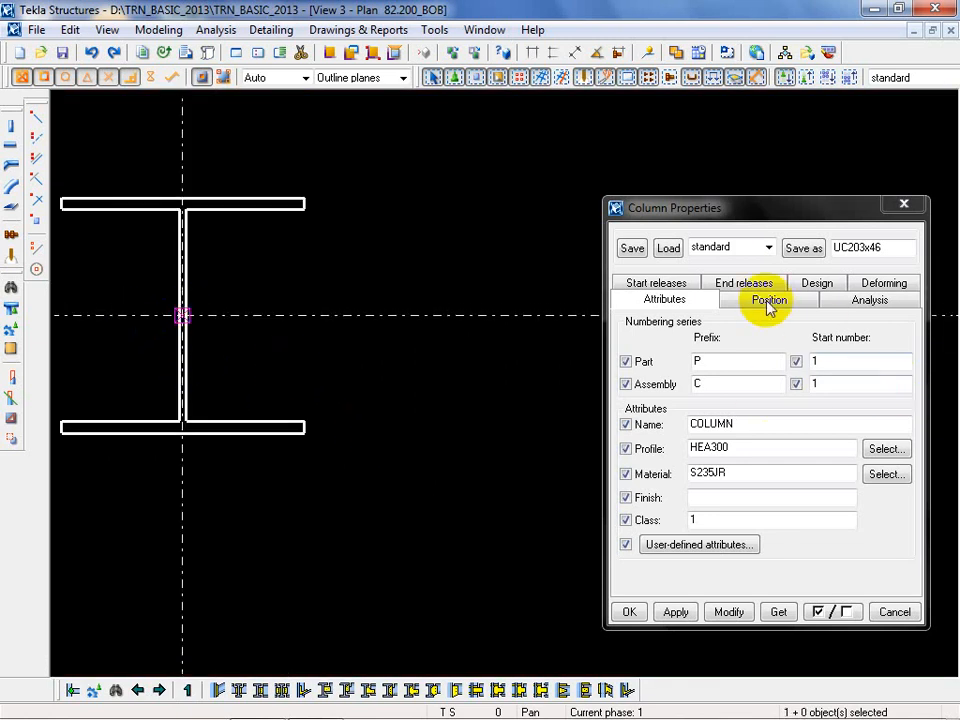
Reselect the column at grid intersection 2-A, set its rotation position to Back, and modify the column
click(237, 418)
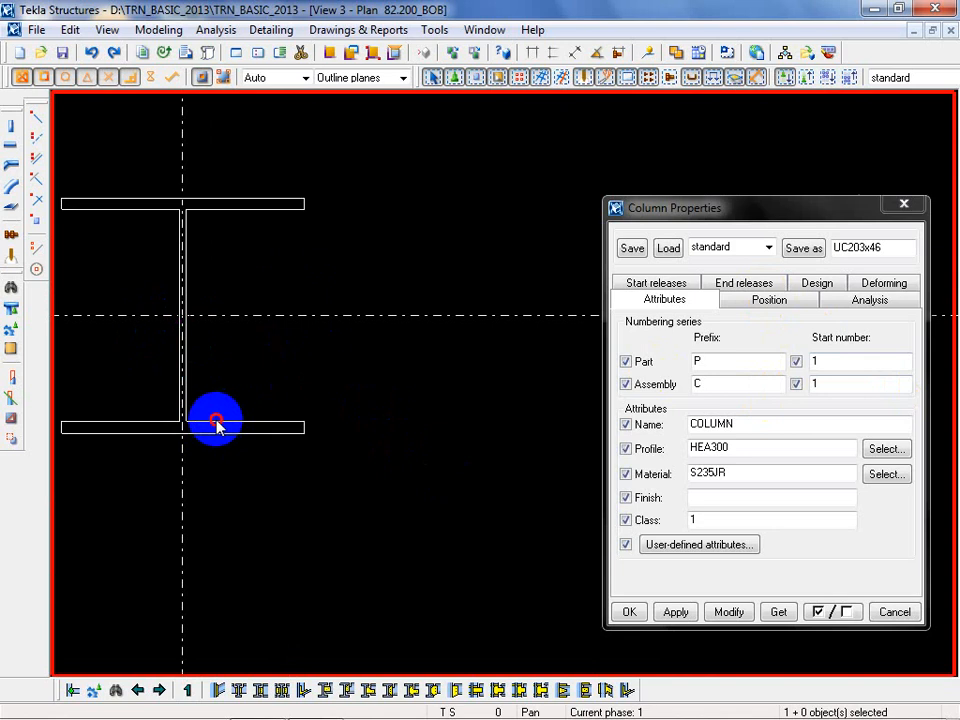
click(216, 425)
click(755, 318)
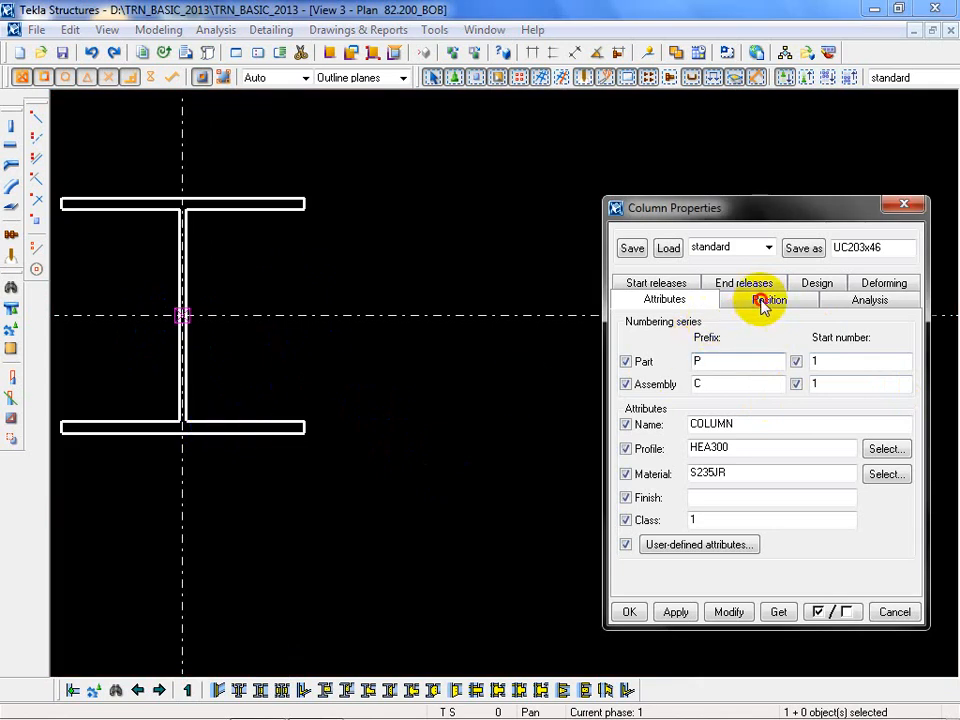
click(766, 300)
click(741, 370)
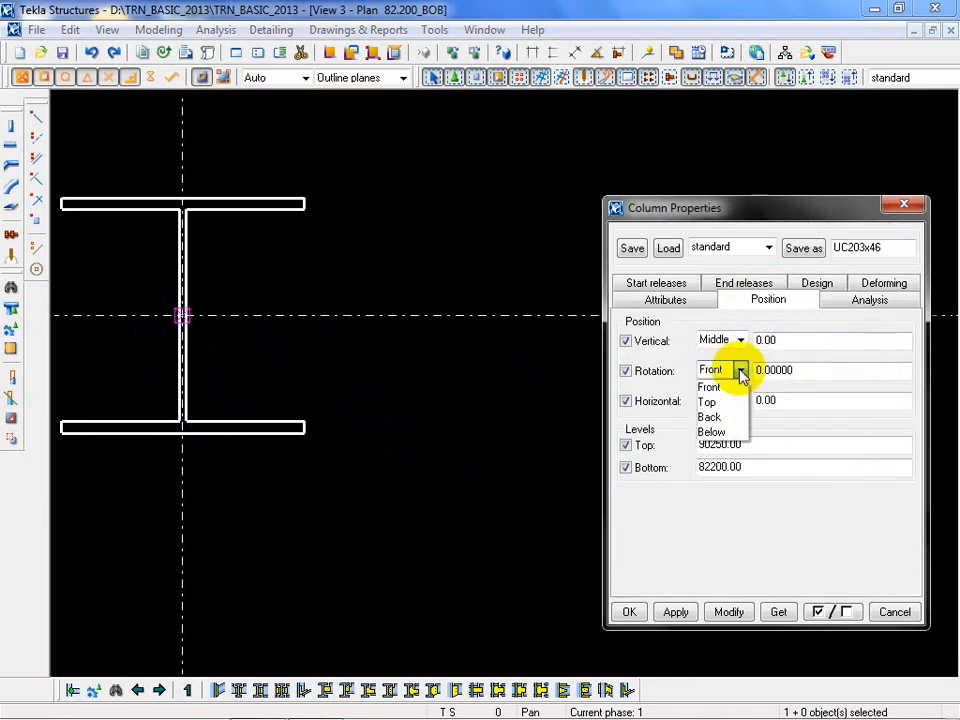
click(726, 418)
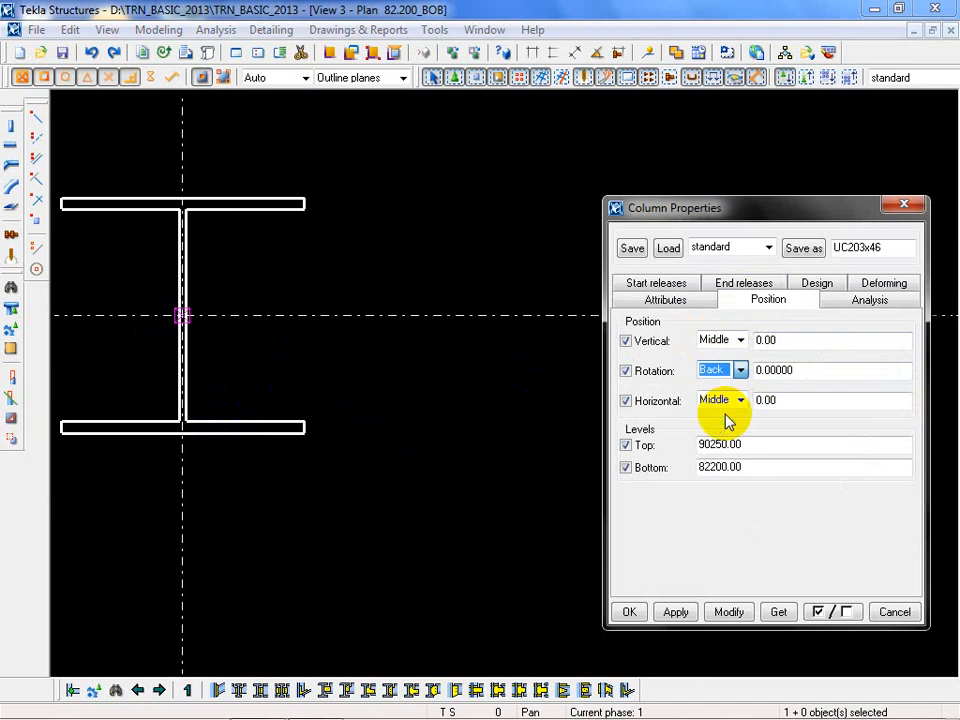
click(731, 613)
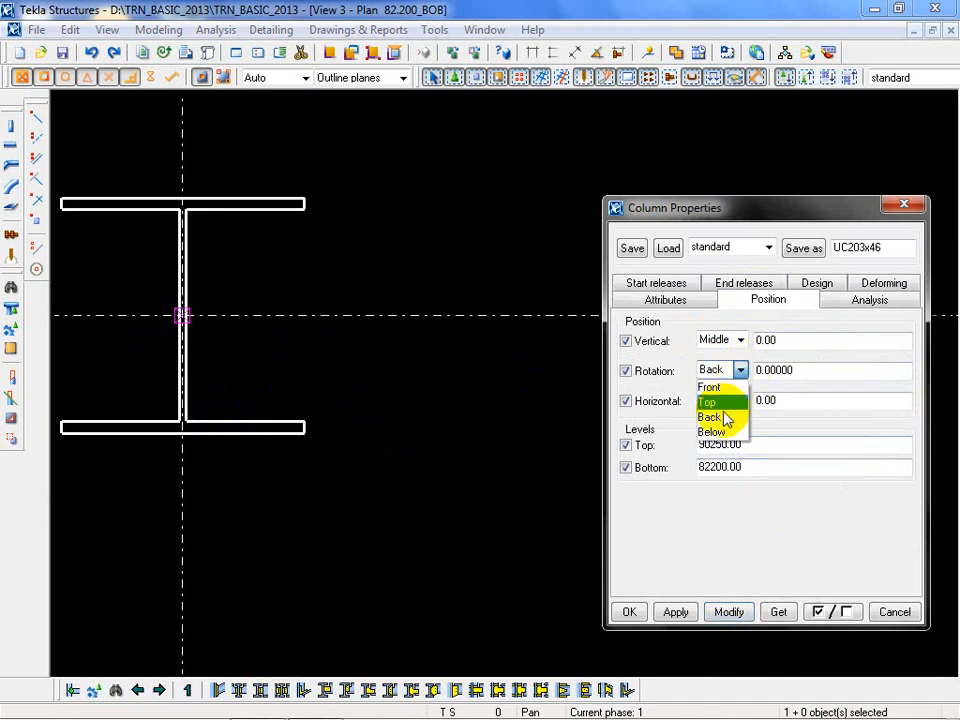
Change the column's rotation position to Top and its rotation angle to 45 degrees, modifying the column after each change
click(722, 404)
click(729, 613)
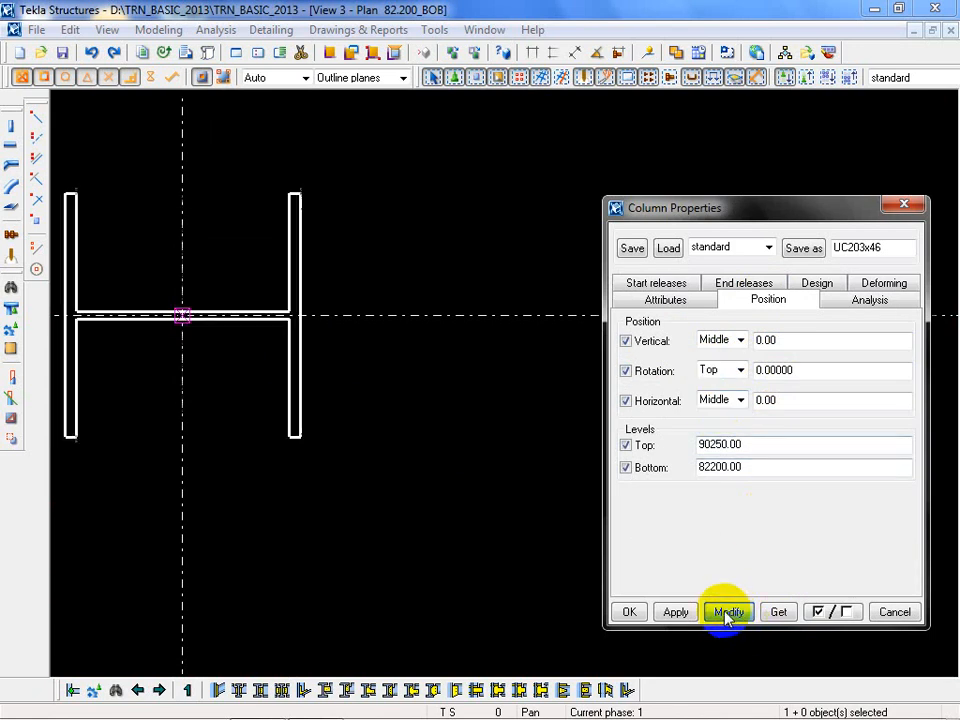
middle_drag(367, 540, 379, 519)
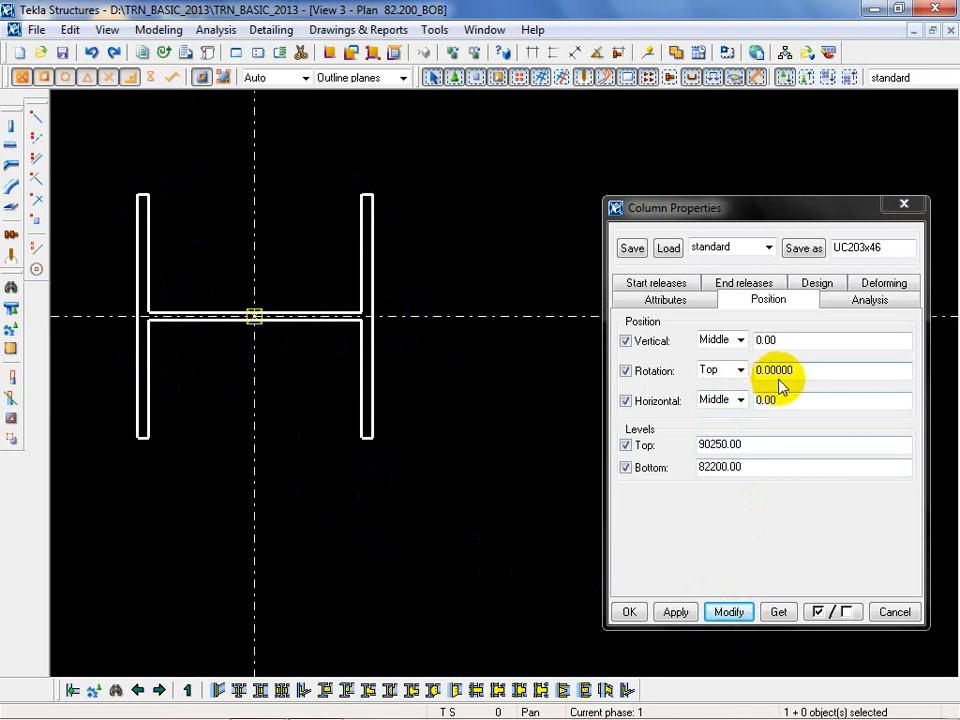
drag(827, 373, 704, 372)
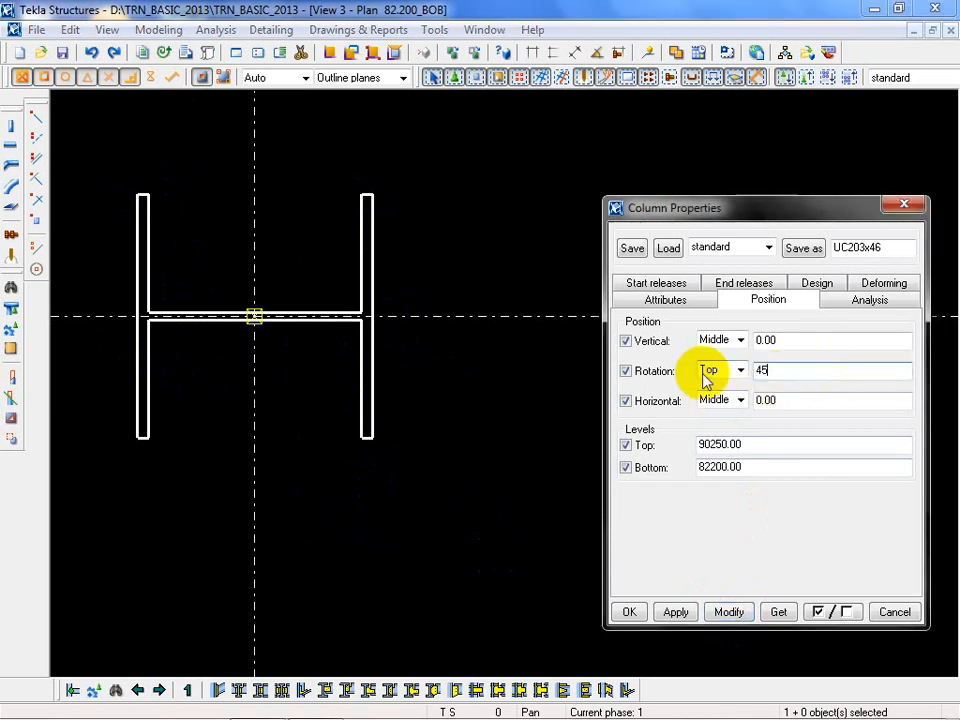
click(729, 611)
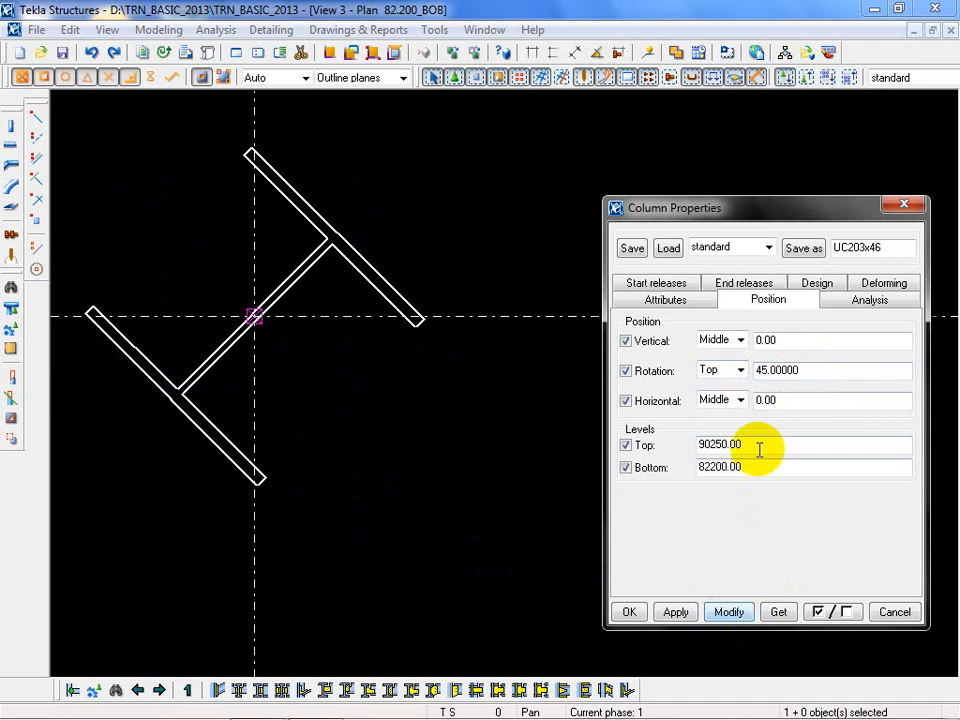
Set the column's rotation angle to 35 degrees
drag(806, 370, 659, 358)
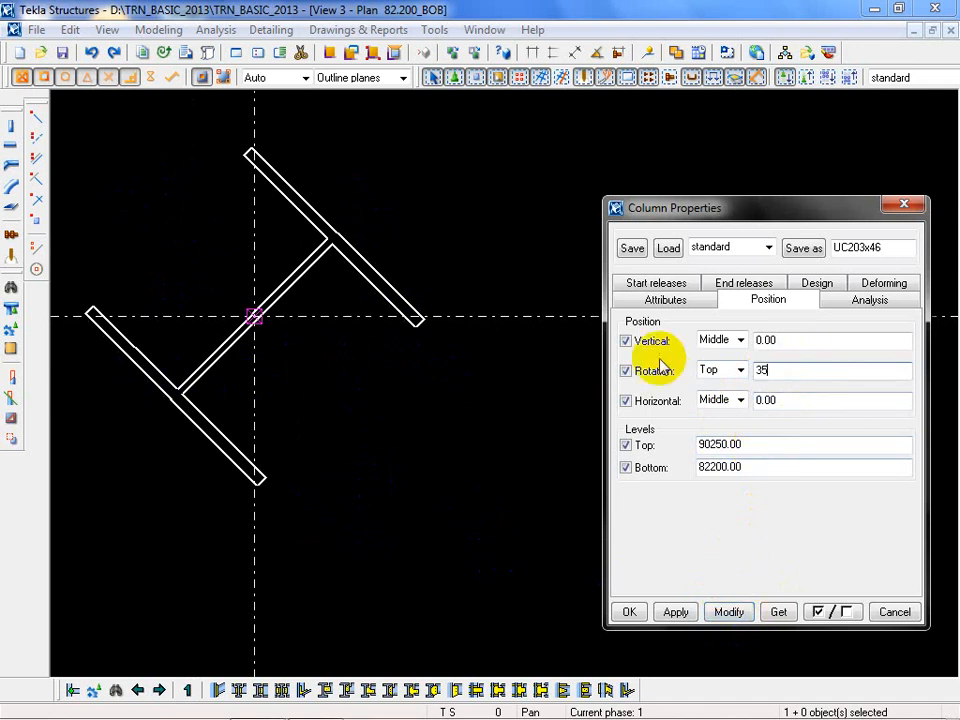
Apply a rotation angle of 35 to the column and set its rotation option to Front
text(35)
click(729, 611)
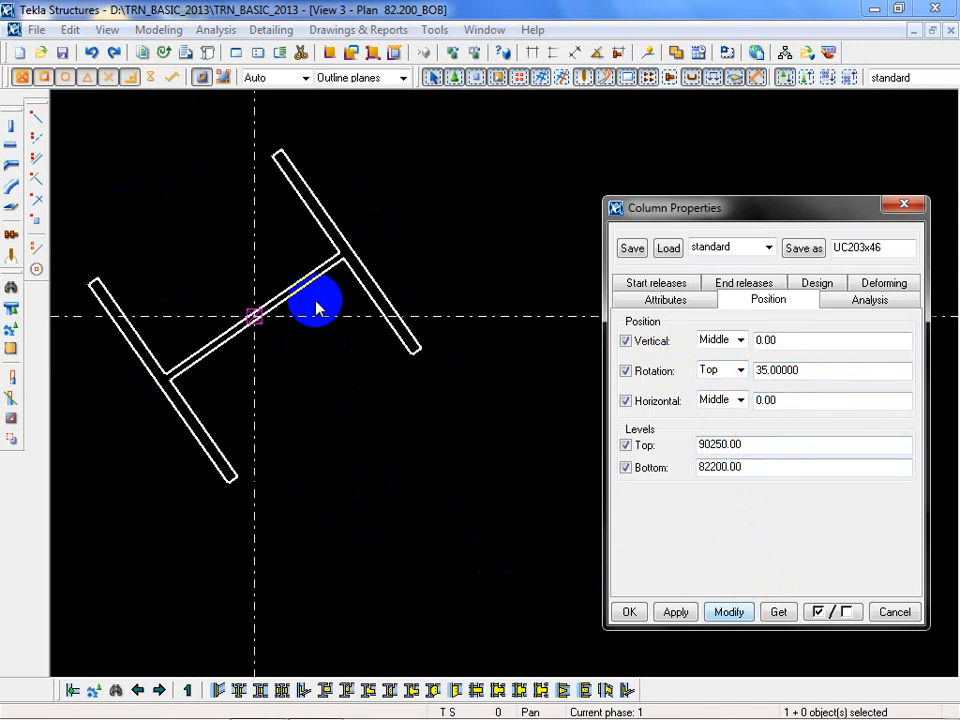
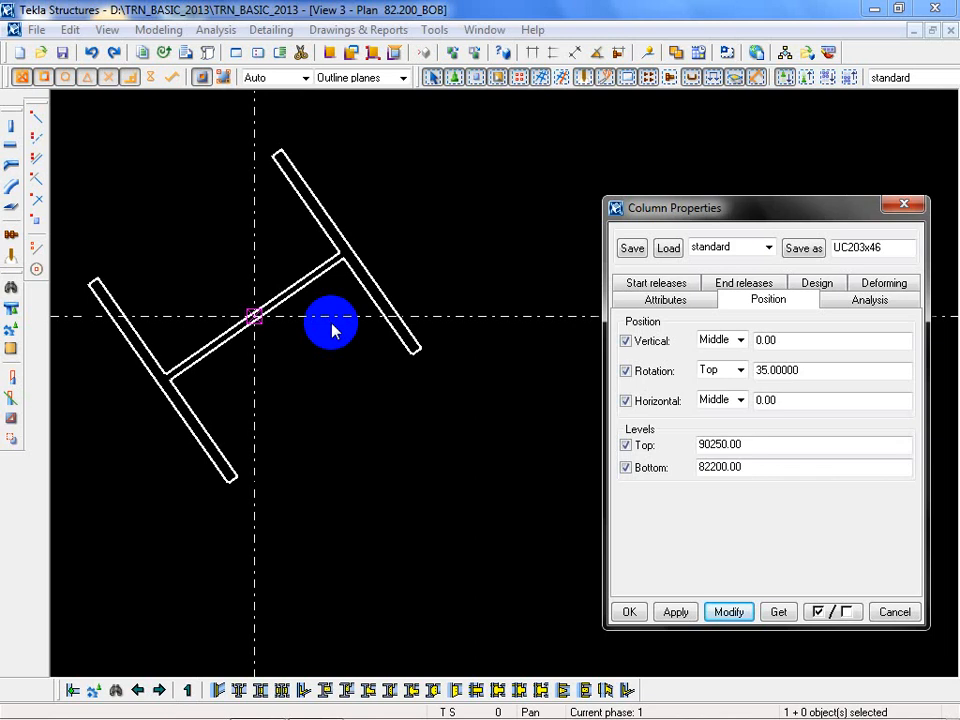
click(741, 371)
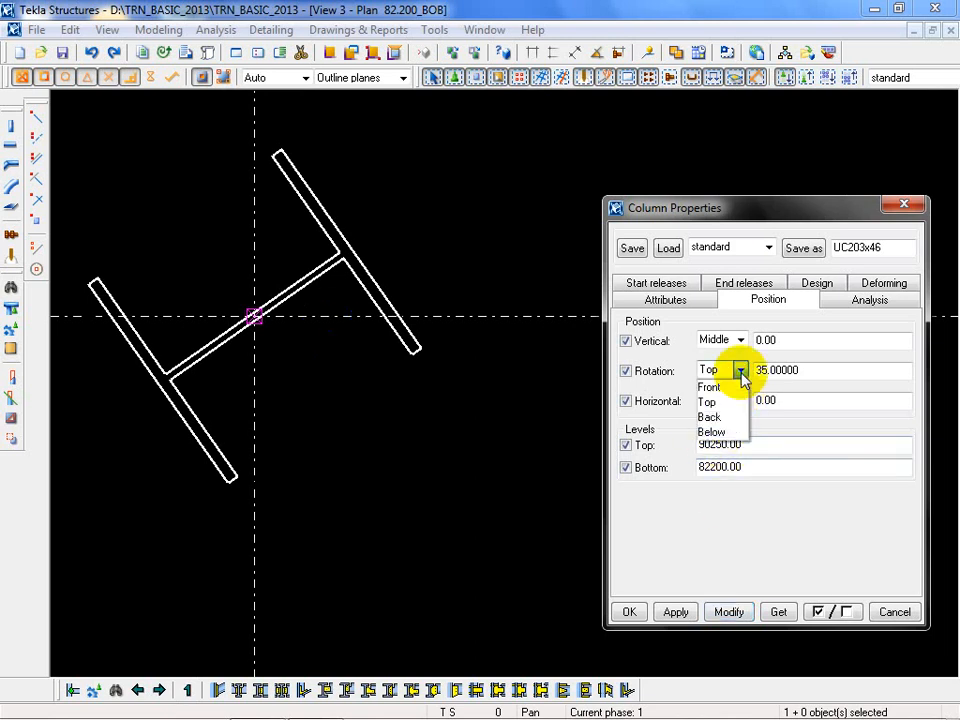
click(733, 389)
click(733, 614)
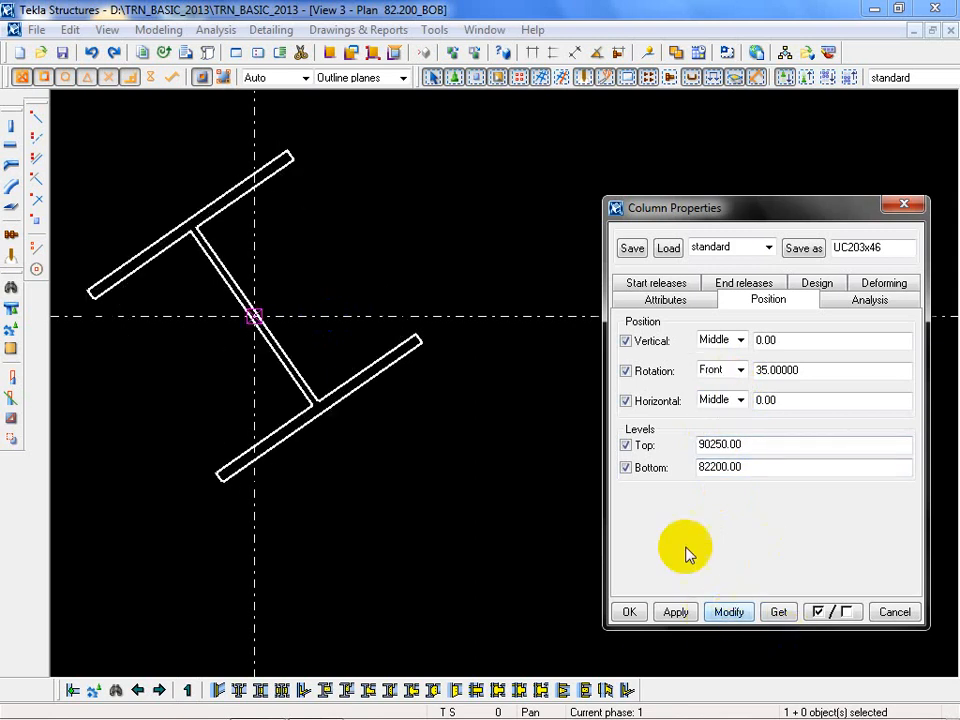
Set the column's rotation angle to 0 while keeping the Front option, and apply the modification
drag(800, 371, 686, 358)
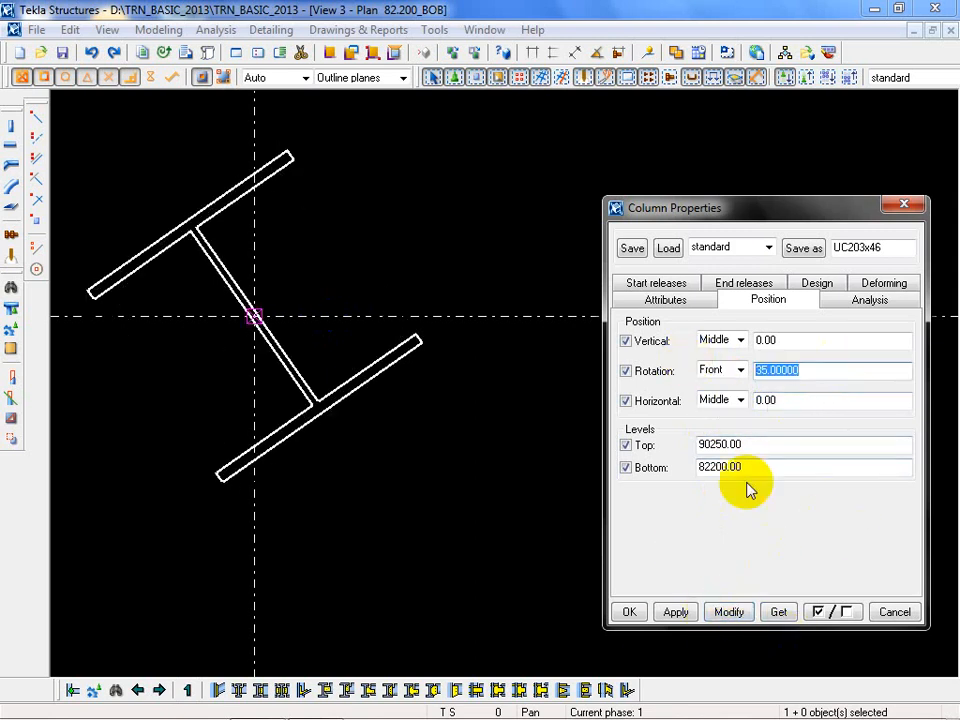
text(0)
click(729, 612)
click(257, 268)
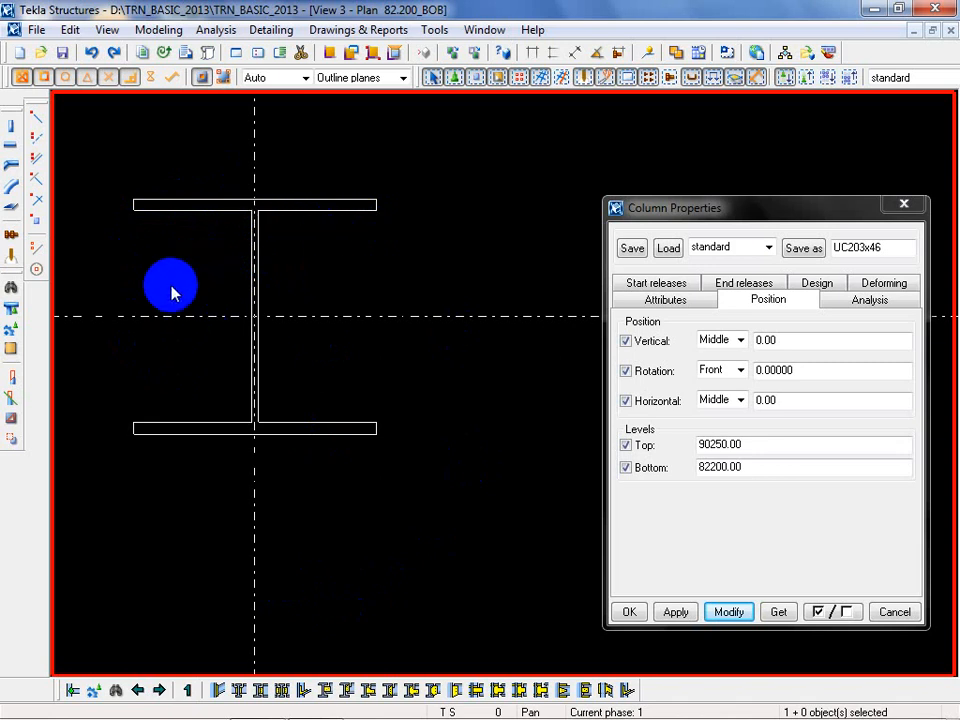
Apply a rotation angle of 55 to the column with the Front option
click(819, 369)
drag(819, 373, 679, 376)
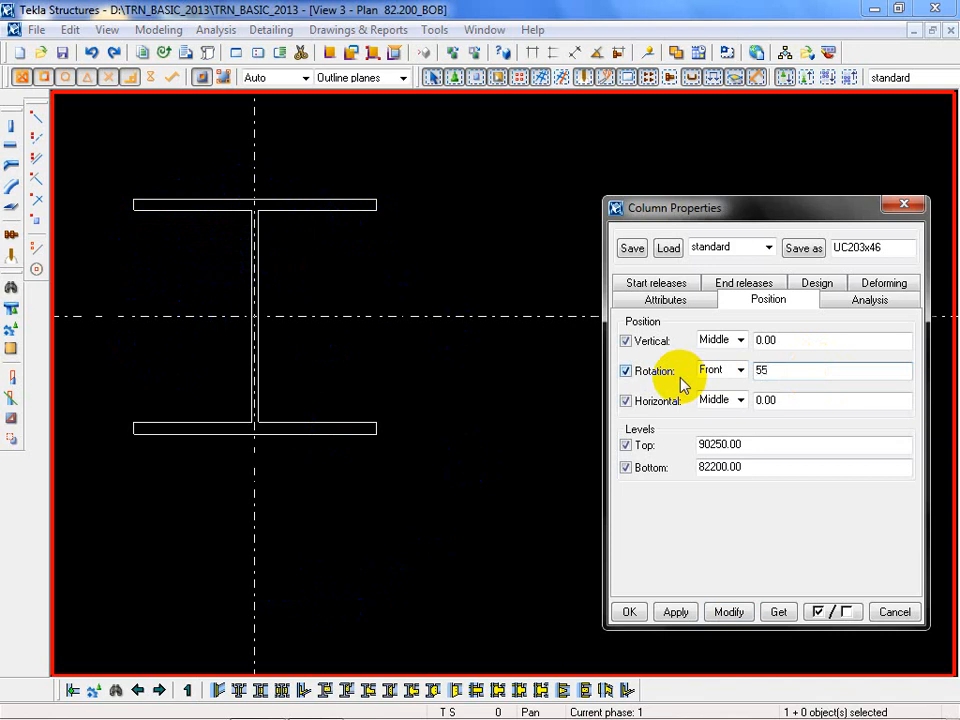
text(55)
click(728, 612)
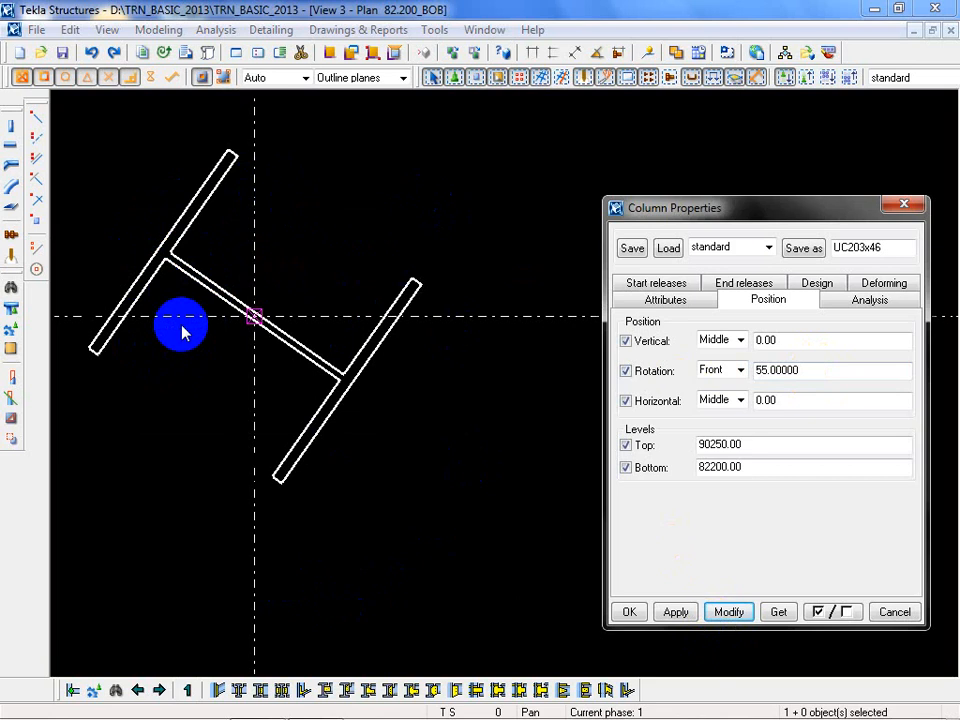
Enable the part center line in the plan view's advanced display settings, apply it and close the view properties
double_click(161, 401)
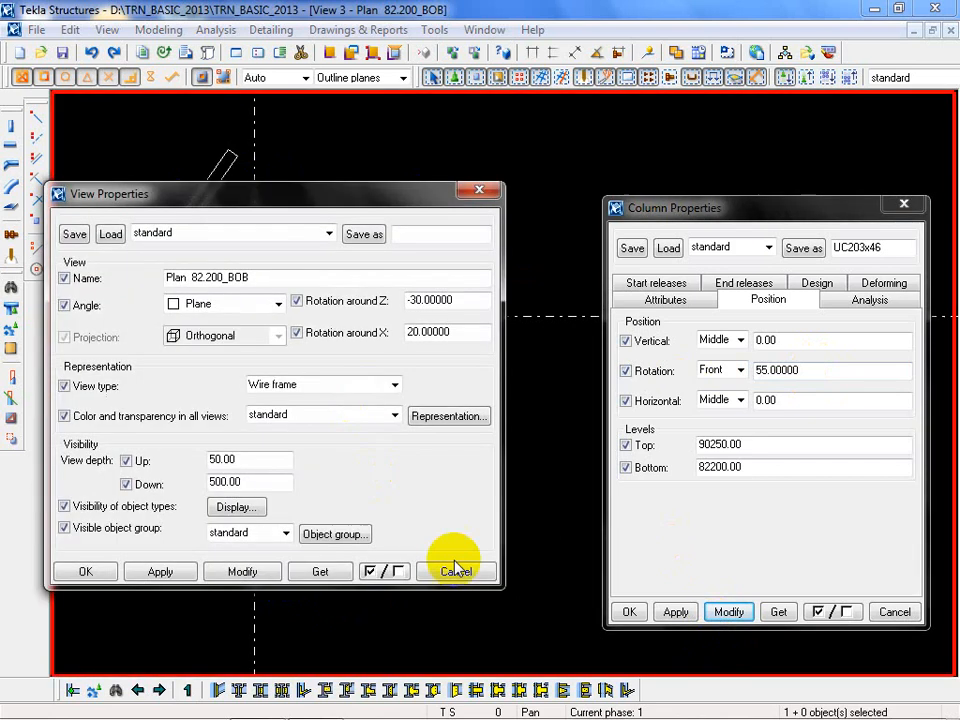
click(237, 509)
click(258, 42)
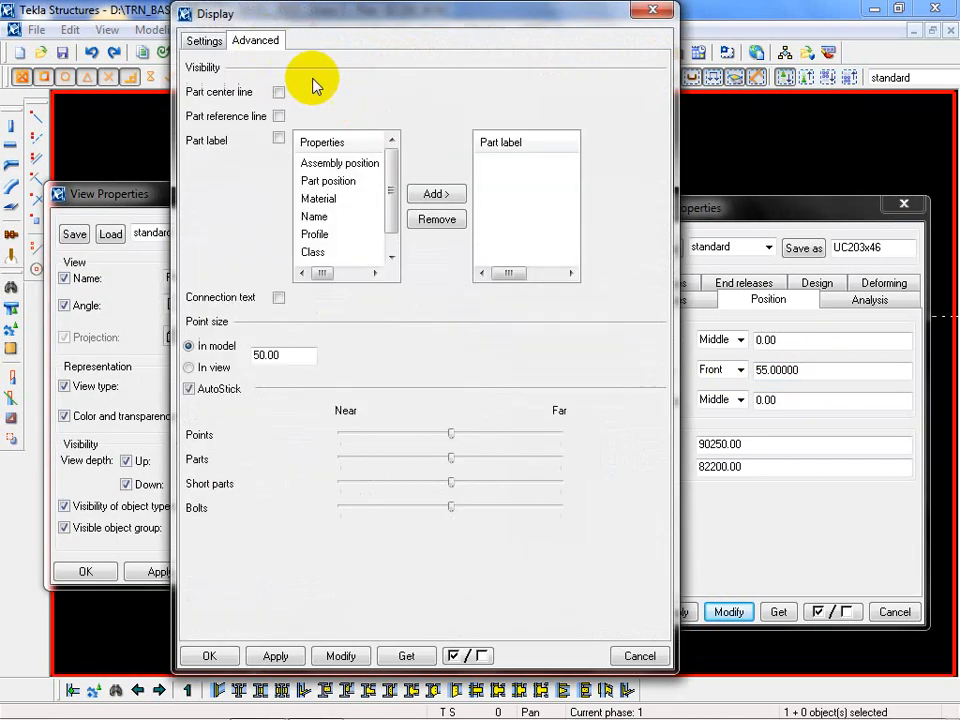
click(281, 93)
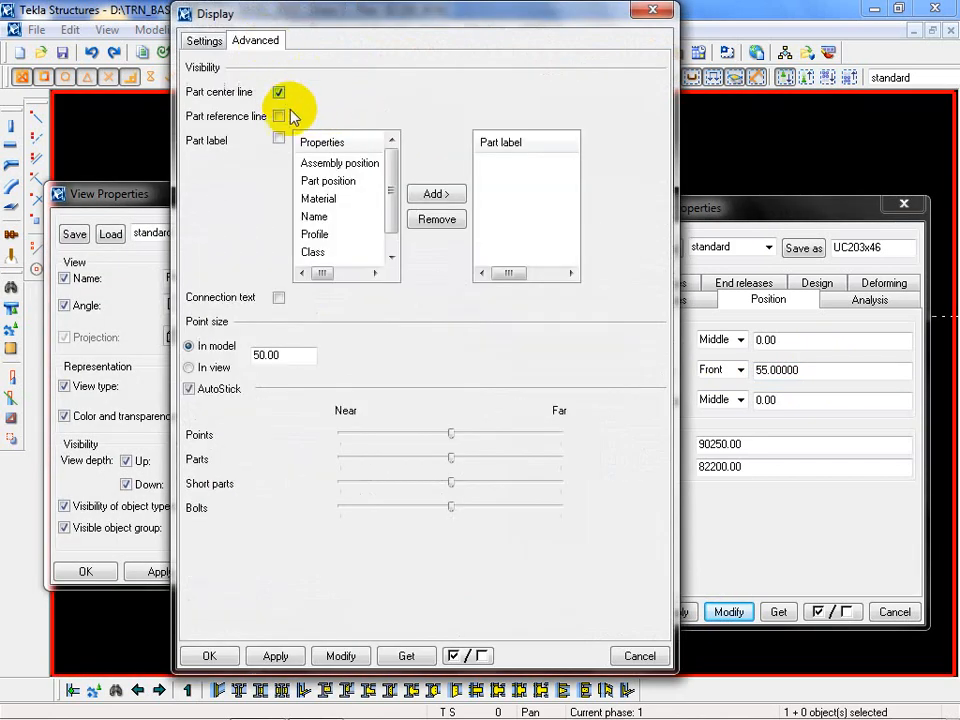
click(341, 656)
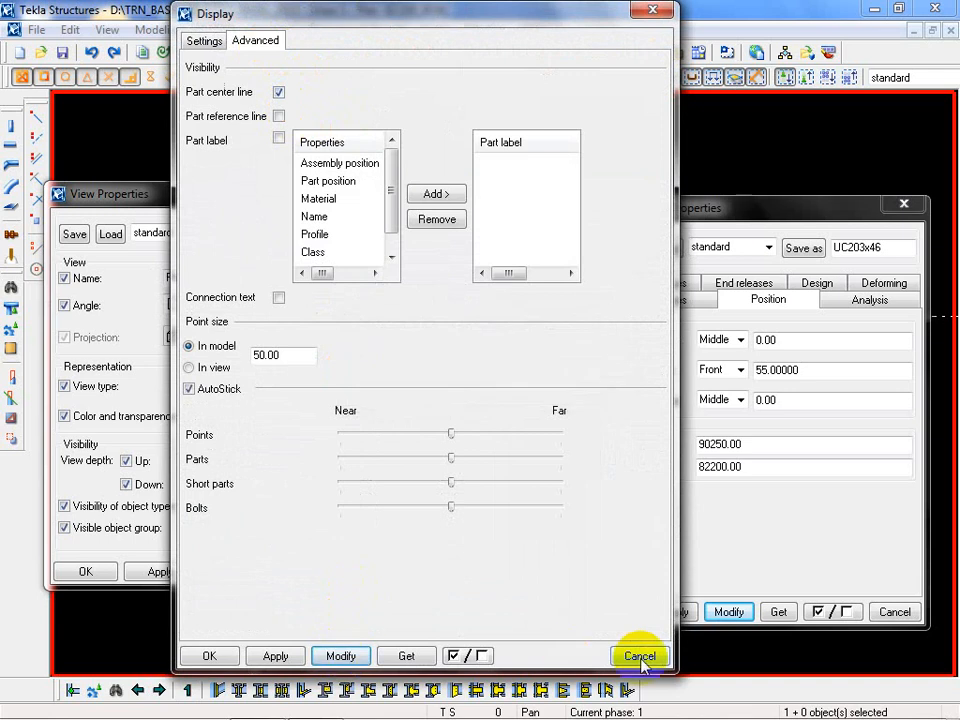
click(640, 657)
click(456, 568)
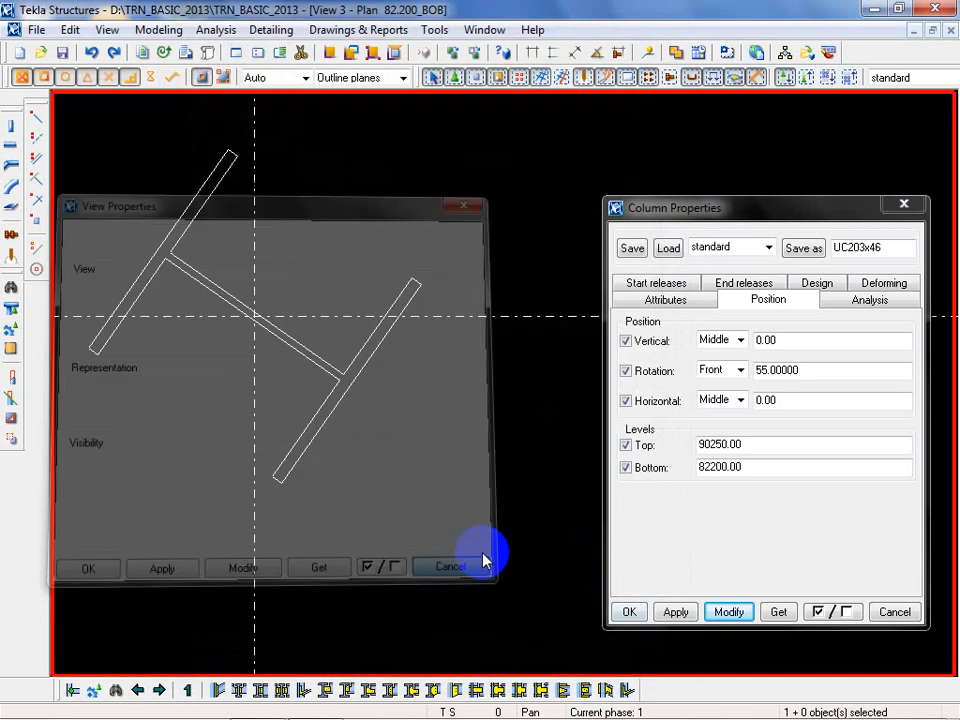
scroll(223, 354, down, 4)
double_click(306, 407)
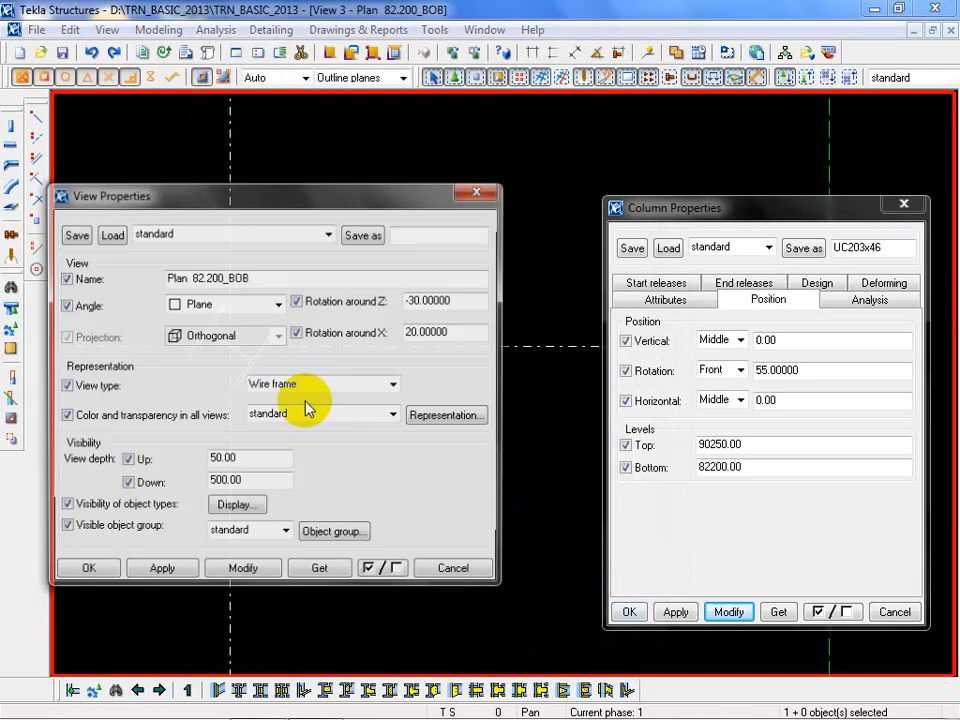
click(456, 571)
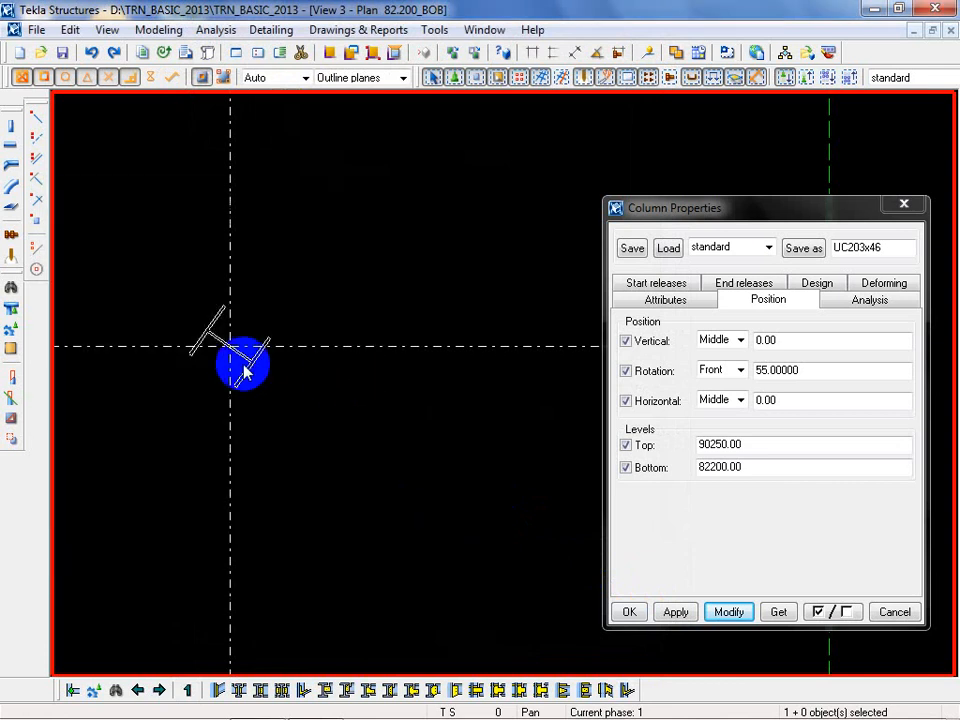
Reload the column's properties from the model and apply a rotation angle of 0
scroll(366, 458, up, 2)
middle_drag(293, 420, 499, 504)
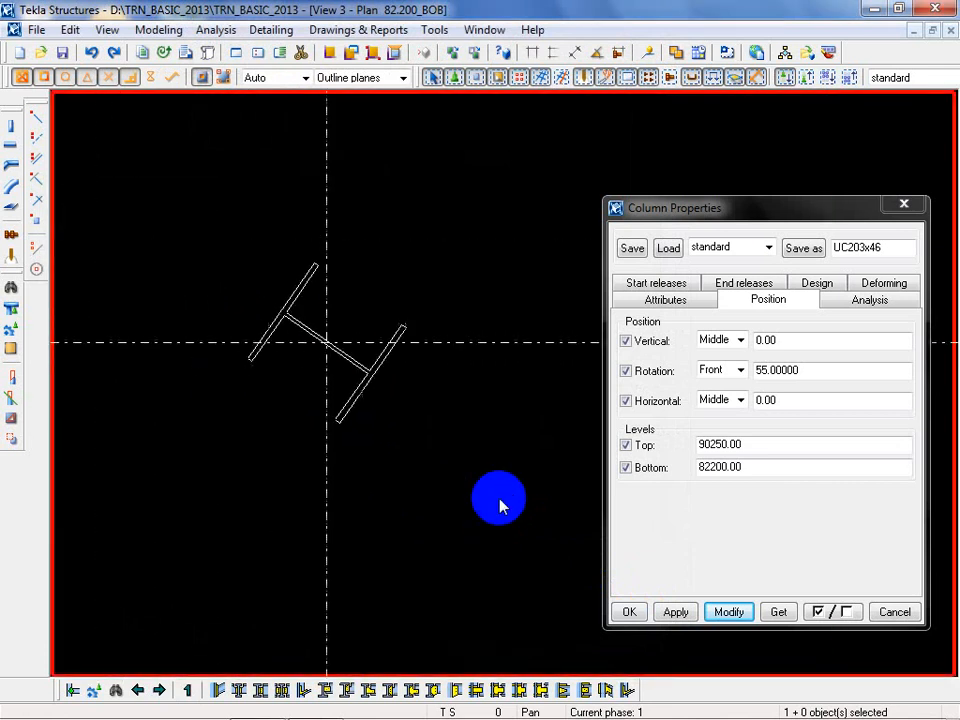
scroll(313, 333, up, 3)
scroll(310, 326, up, 2)
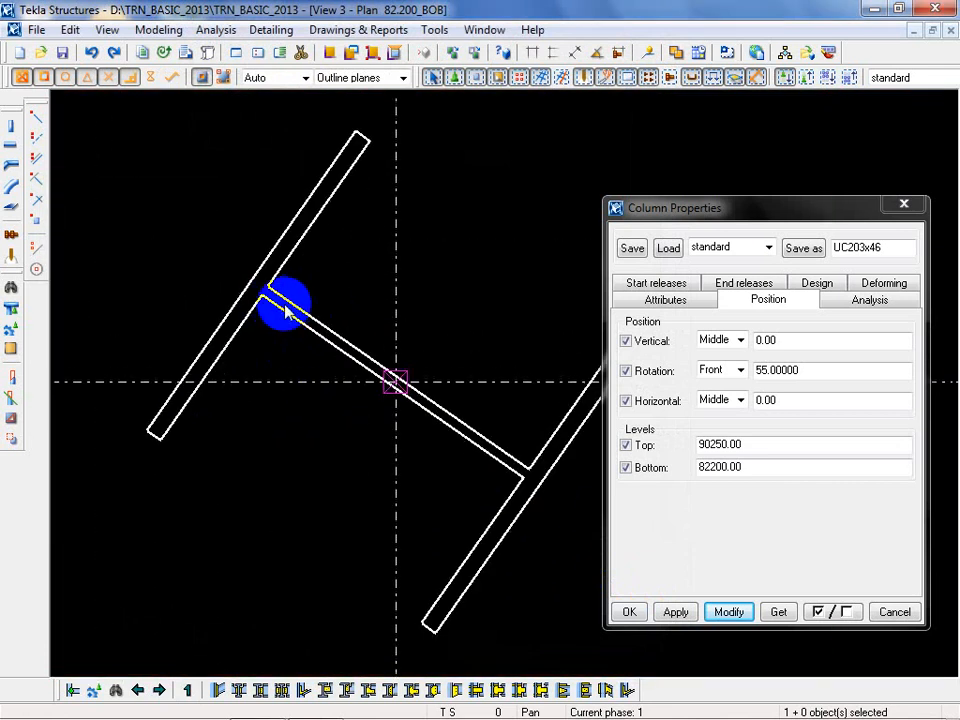
double_click(285, 310)
drag(836, 375, 658, 375)
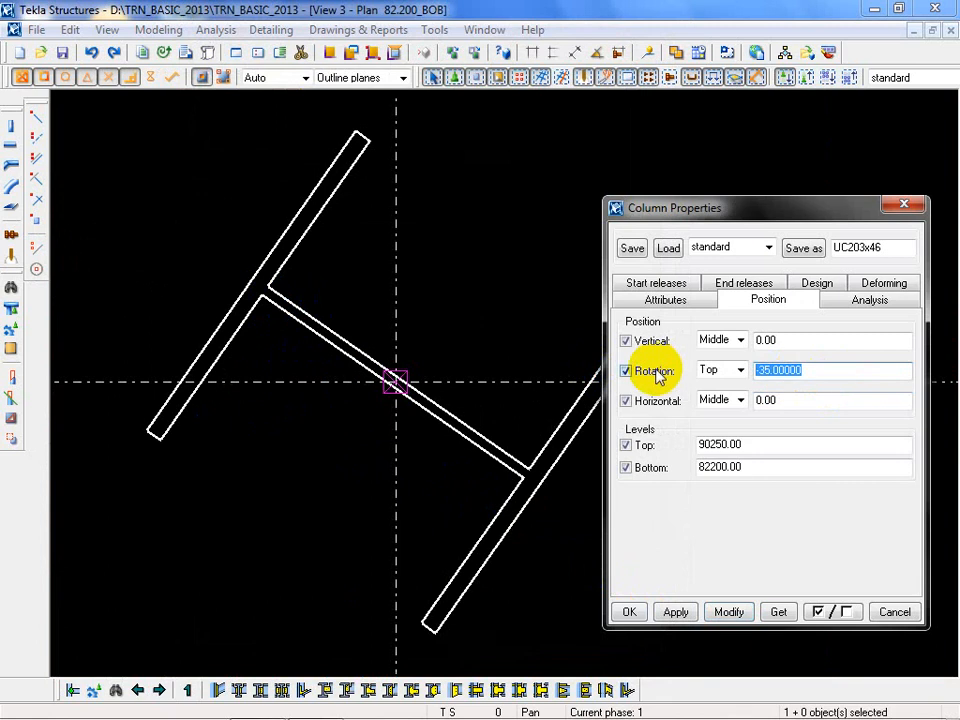
text(0)
click(729, 612)
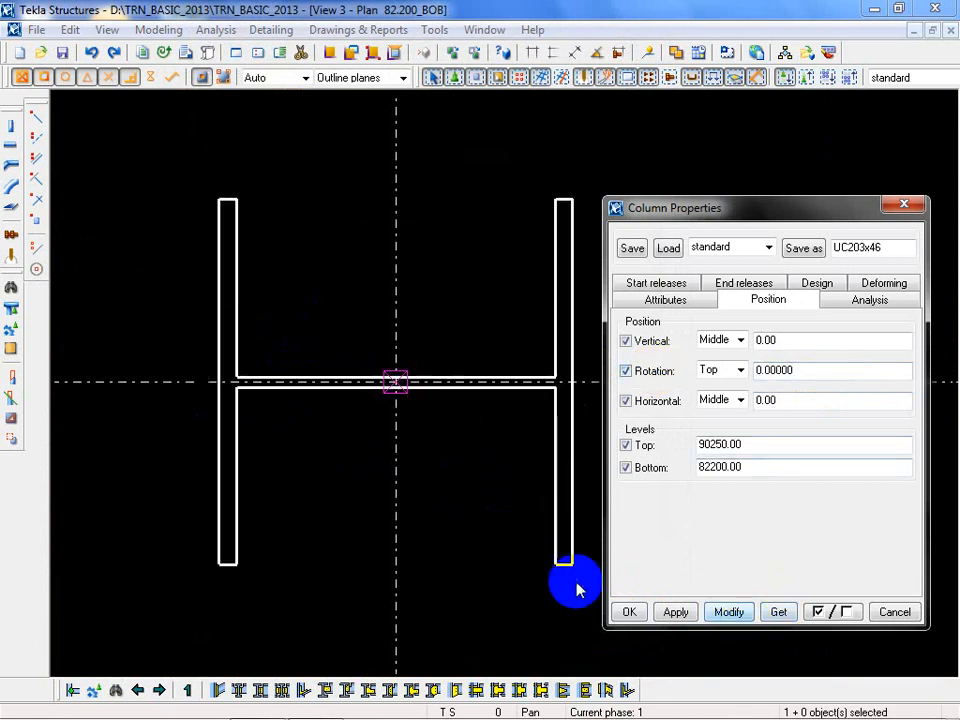
Set the column's rotation option to Front, apply it and close the column properties
click(740, 370)
click(720, 387)
click(729, 612)
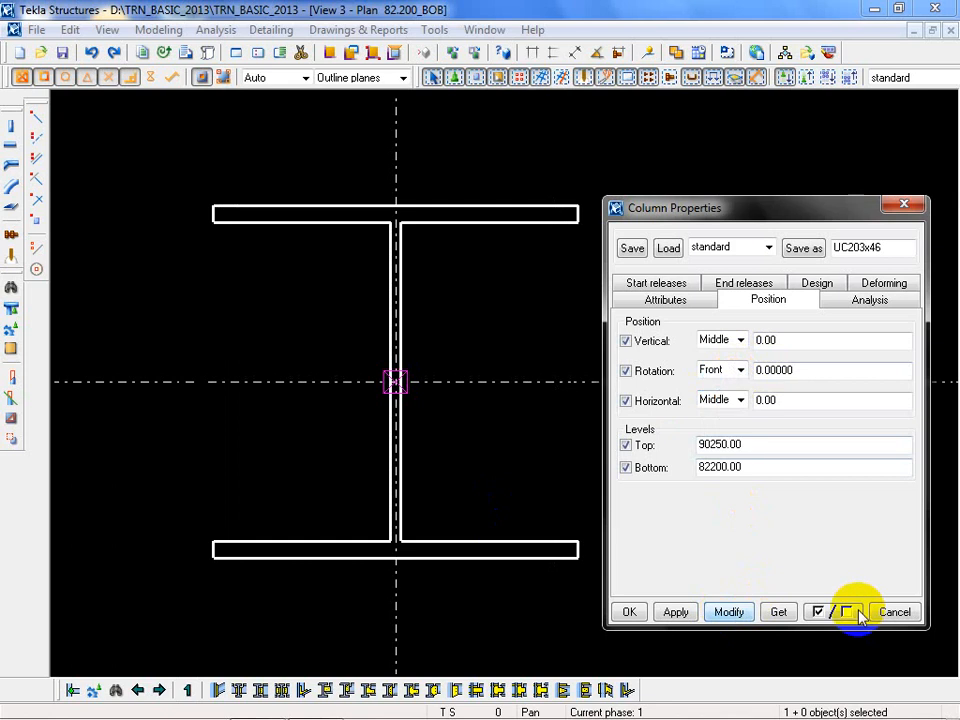
click(894, 612)
click(428, 315)
Switch to the 3D VIEW window and zoom in on the upper end of the column
scroll(426, 317, down, 12)
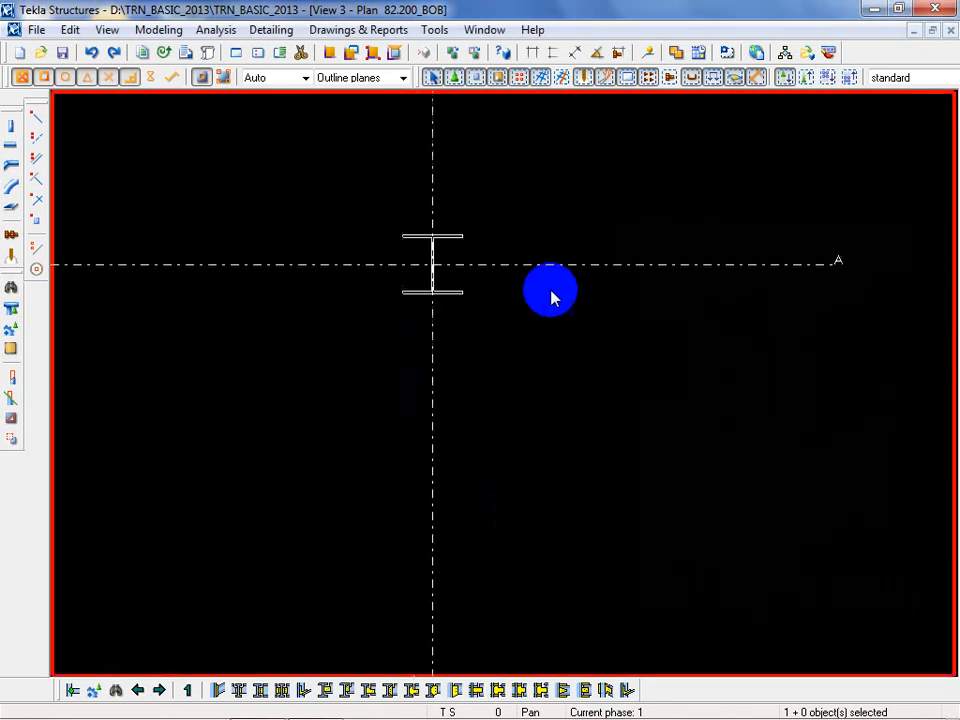
scroll(544, 257, down, 5)
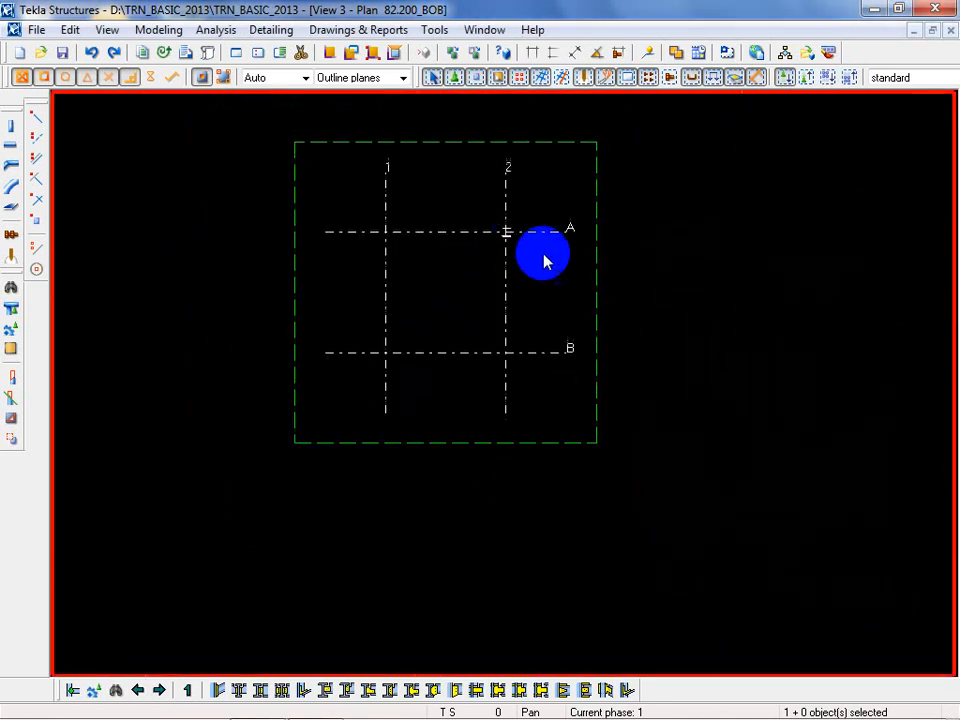
click(476, 30)
click(510, 142)
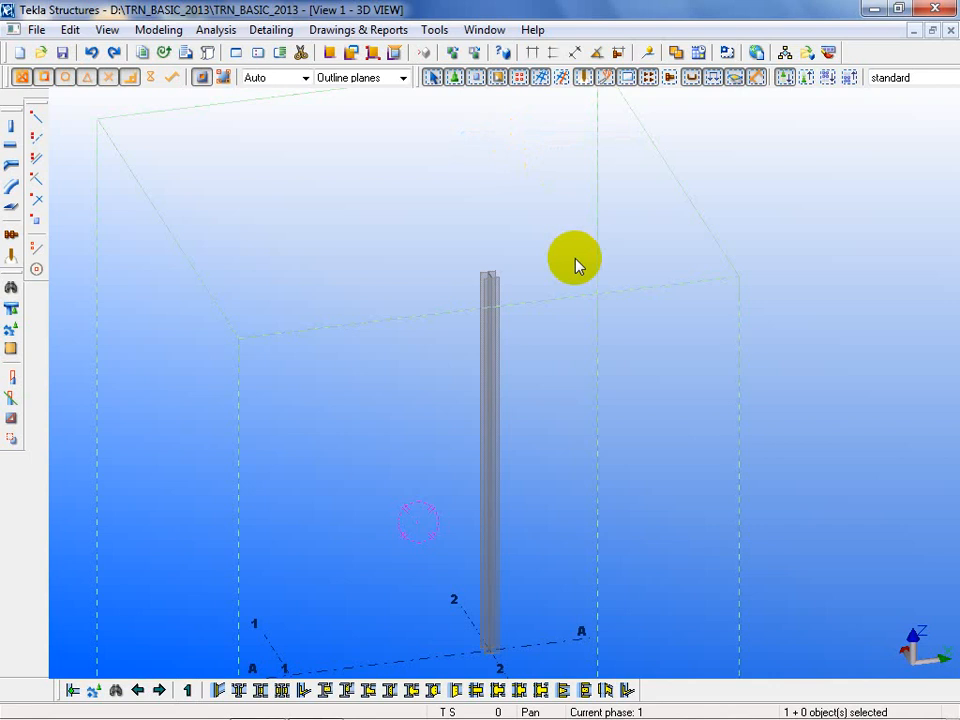
scroll(643, 375, up, 8)
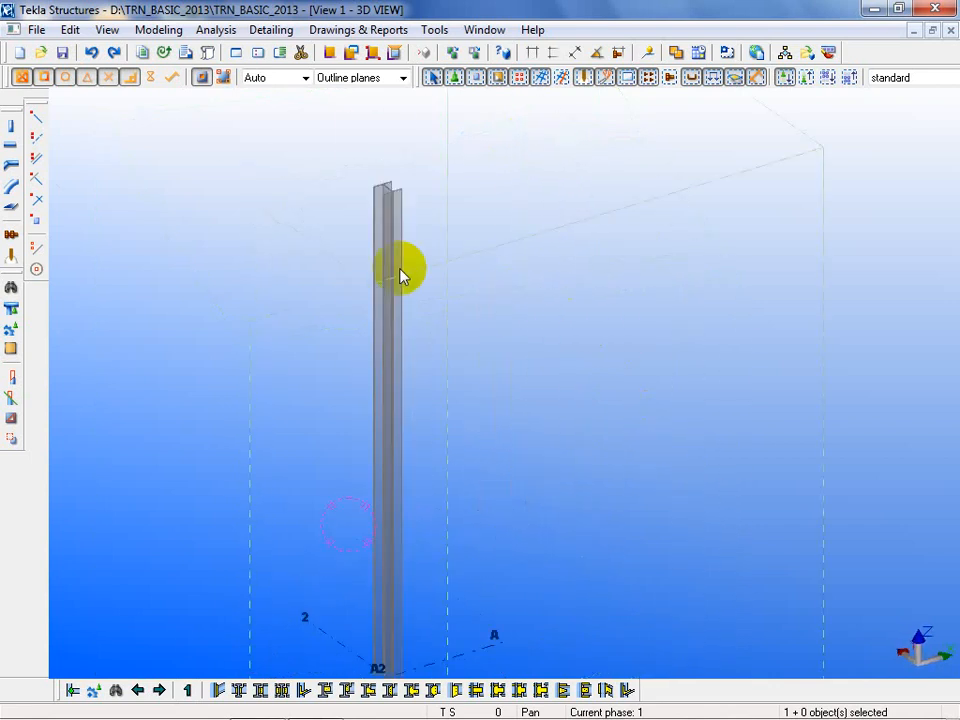
ctrl+middle_drag(380, 260, 430, 365)
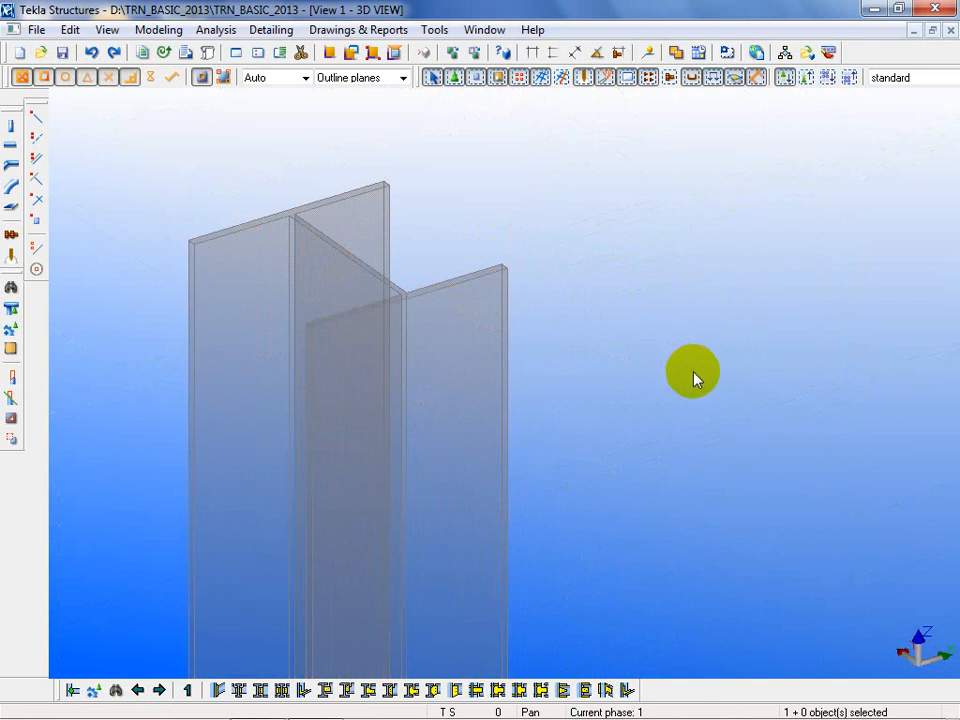
double_click(693, 374)
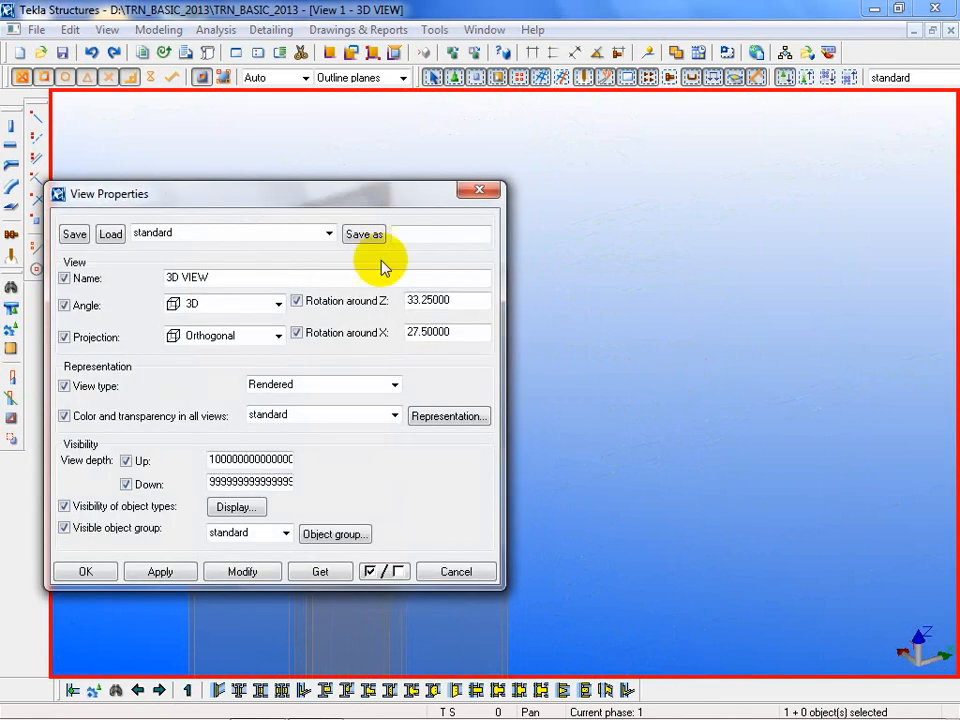
drag(296, 200, 694, 256)
click(879, 251)
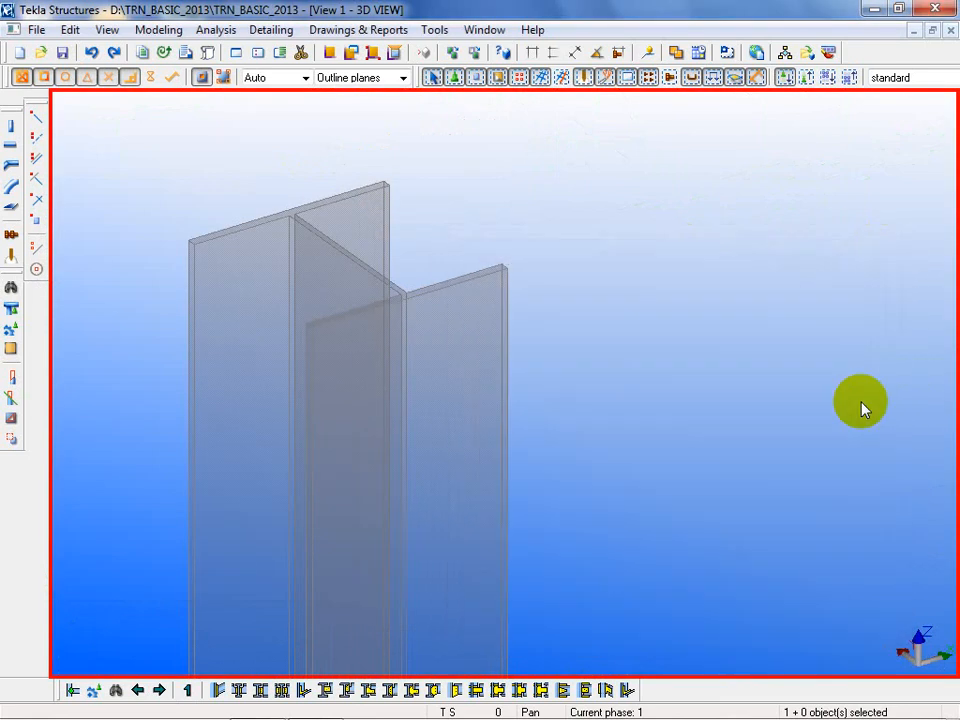
Show the parts as rendered in the 3D view and change the column's class to 2
key(ctrl+4)
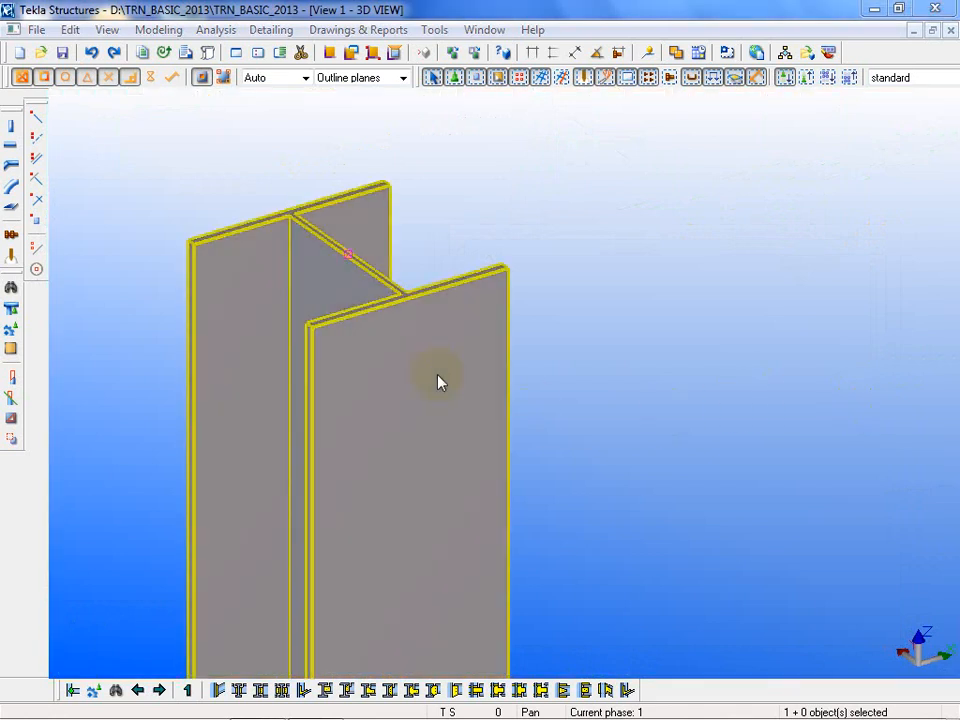
double_click(439, 381)
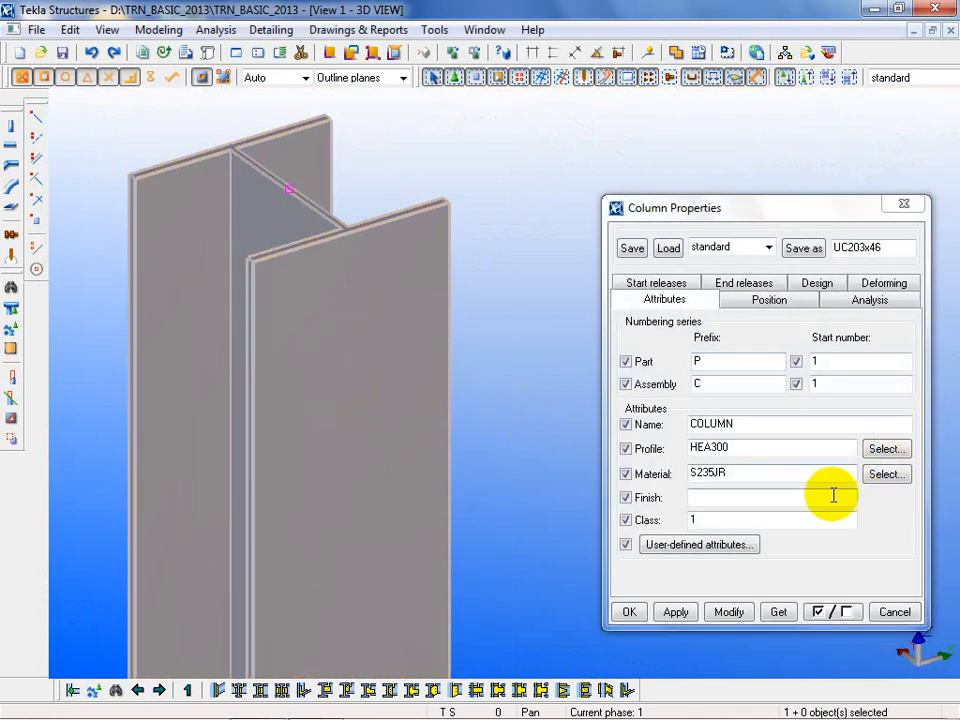
double_click(723, 520)
text(2)
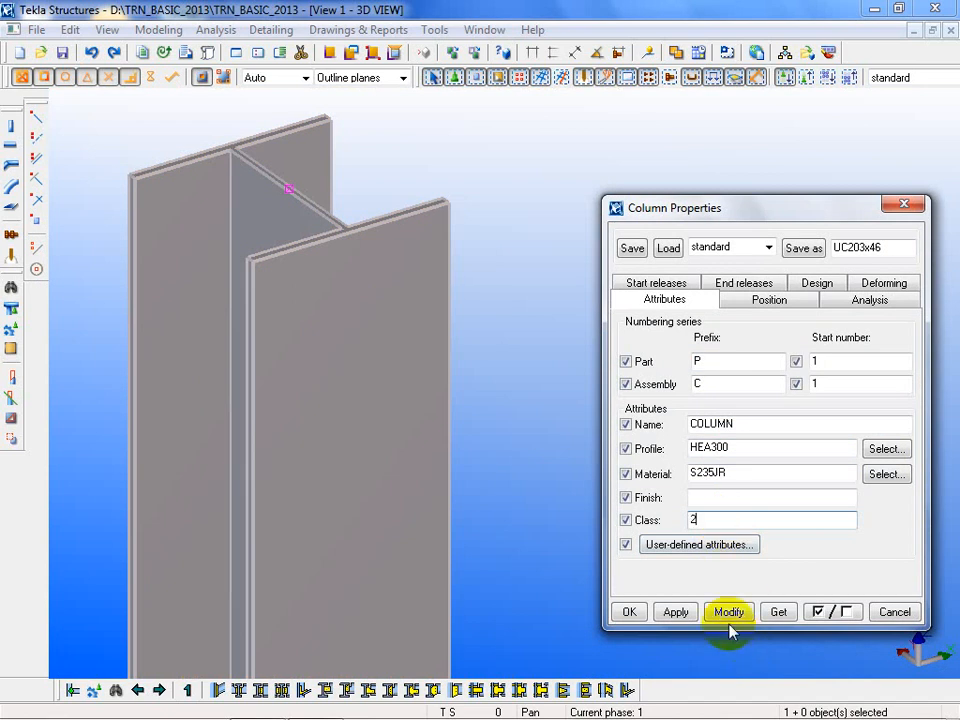
click(729, 611)
click(630, 611)
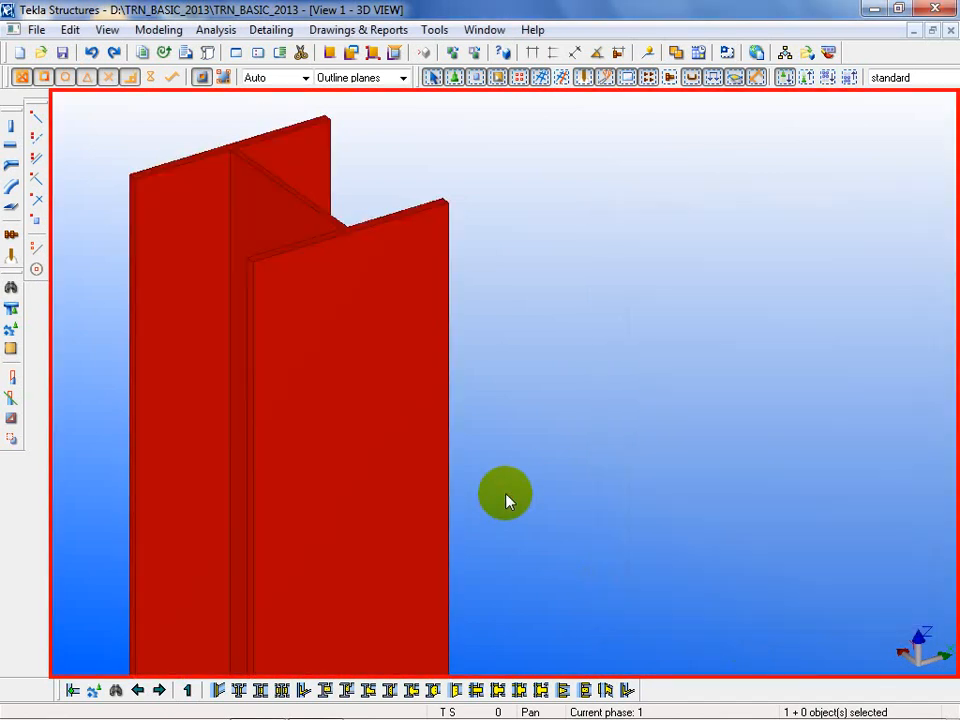
Compare the column's part representations in the 3D view, from shaded wireframe and wireframe back to rendered
key(ctrl+2)
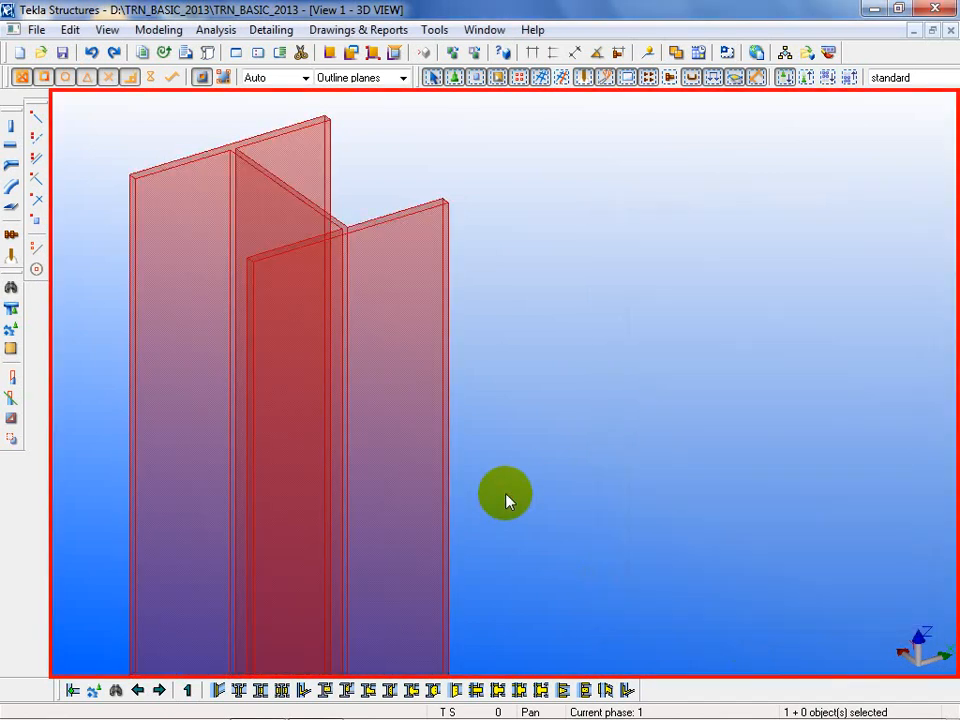
key(ctrl+1)
ctrl+middle_drag(530, 425, 449, 362)
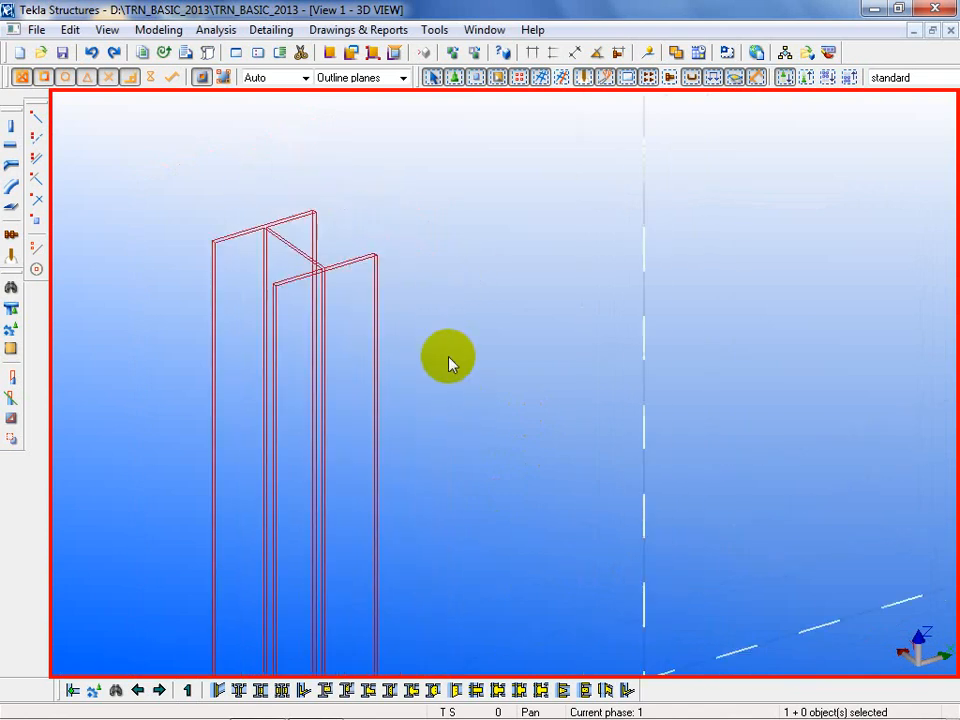
key(ctrl+2)
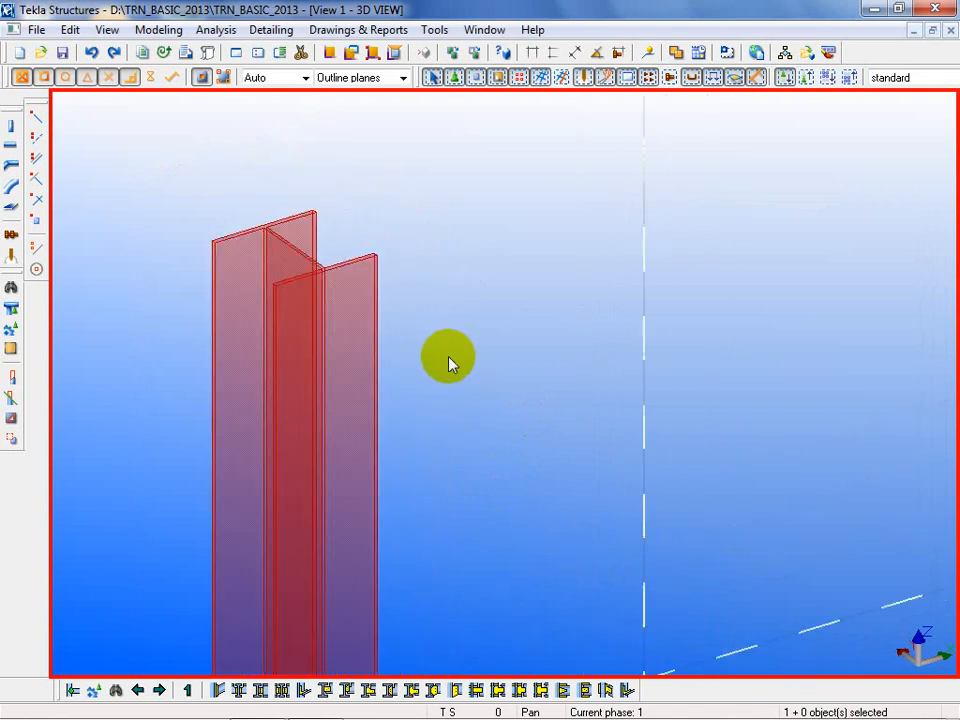
key(ctrl+3)
key(ctrl+4)
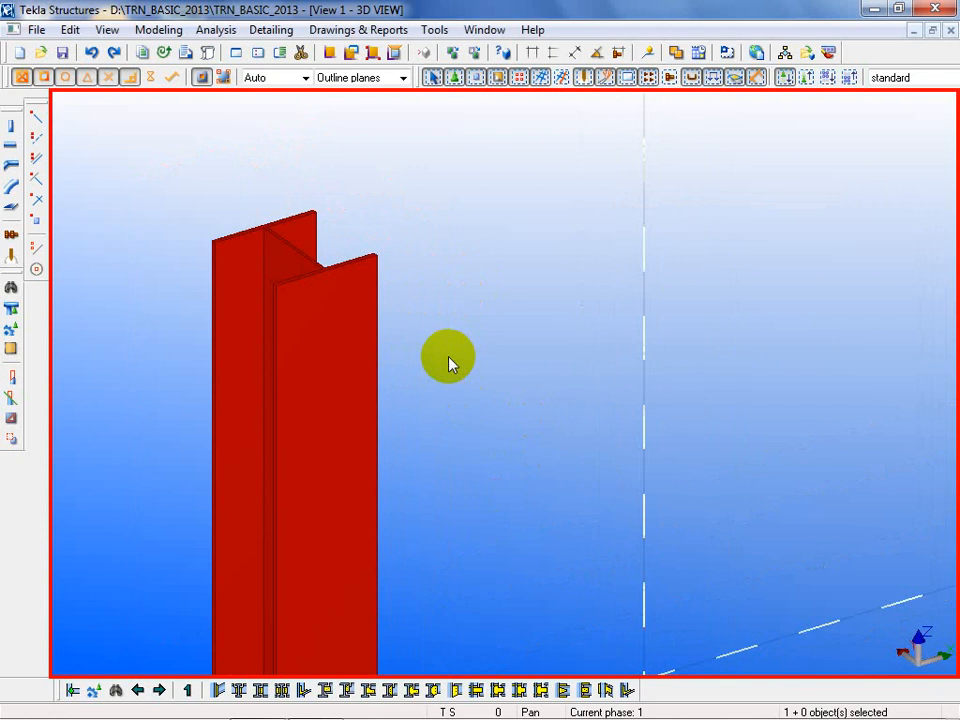
Show the parts rendered in dark colors and open the object-type display settings from the 3D VIEW properties
key(ctrl+5)
double_click(448, 363)
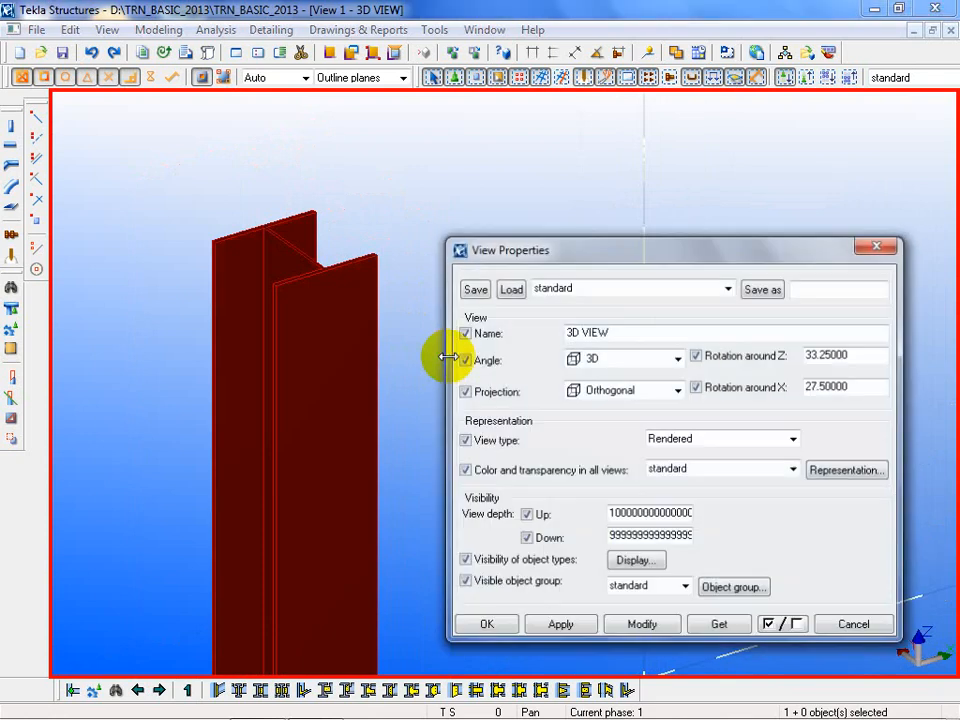
click(636, 561)
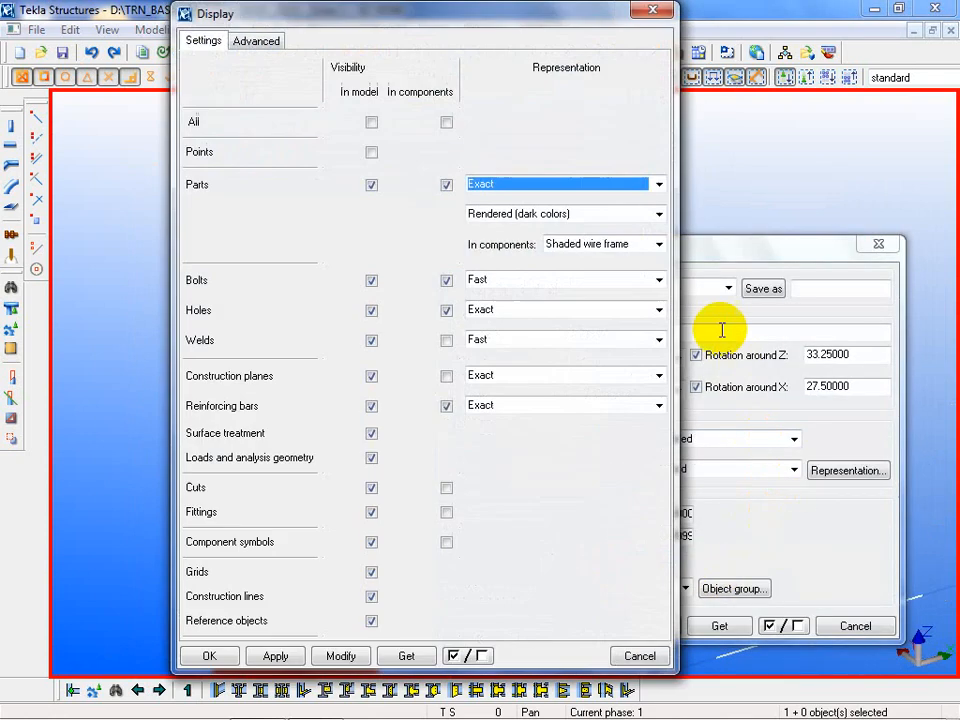
drag(620, 25, 636, 47)
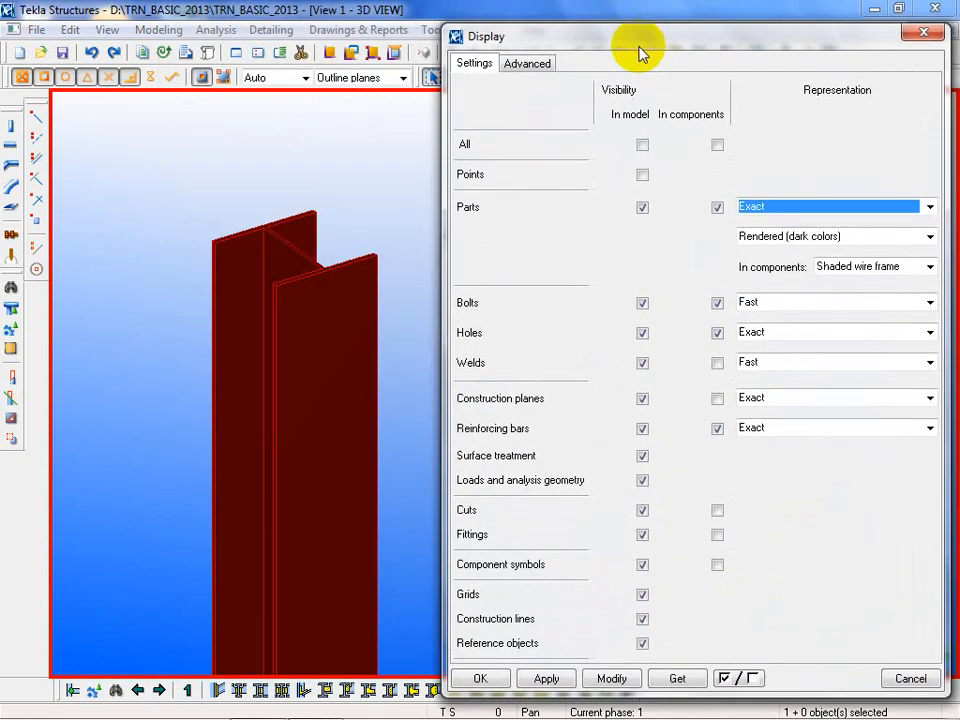
Keep the part representation at Exact and apply Wire frame to the parts in the 3D view
click(761, 206)
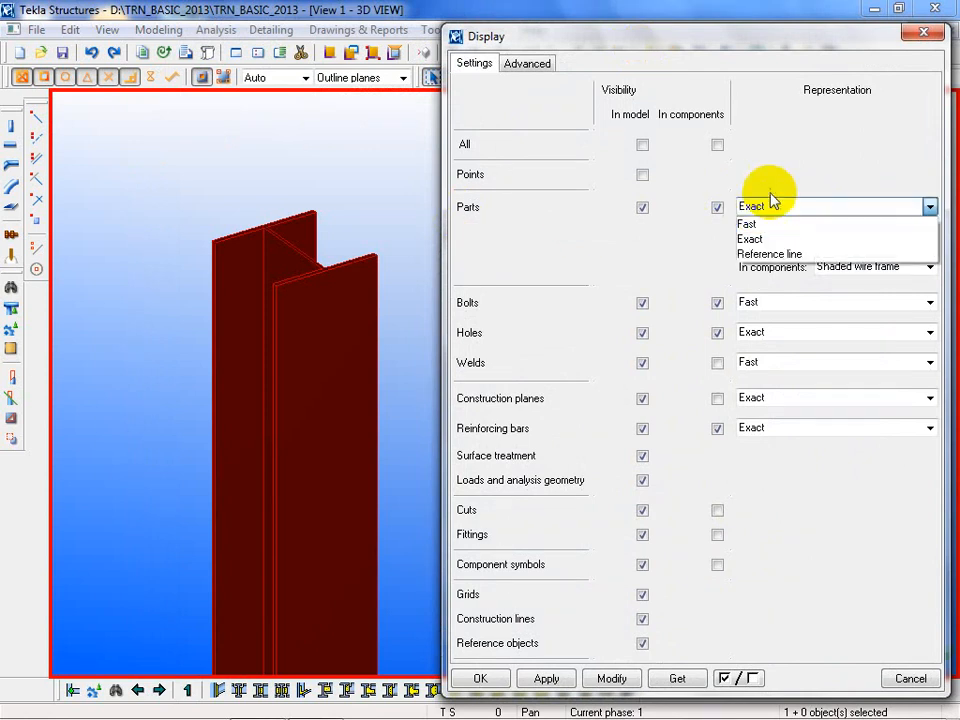
click(800, 238)
click(804, 240)
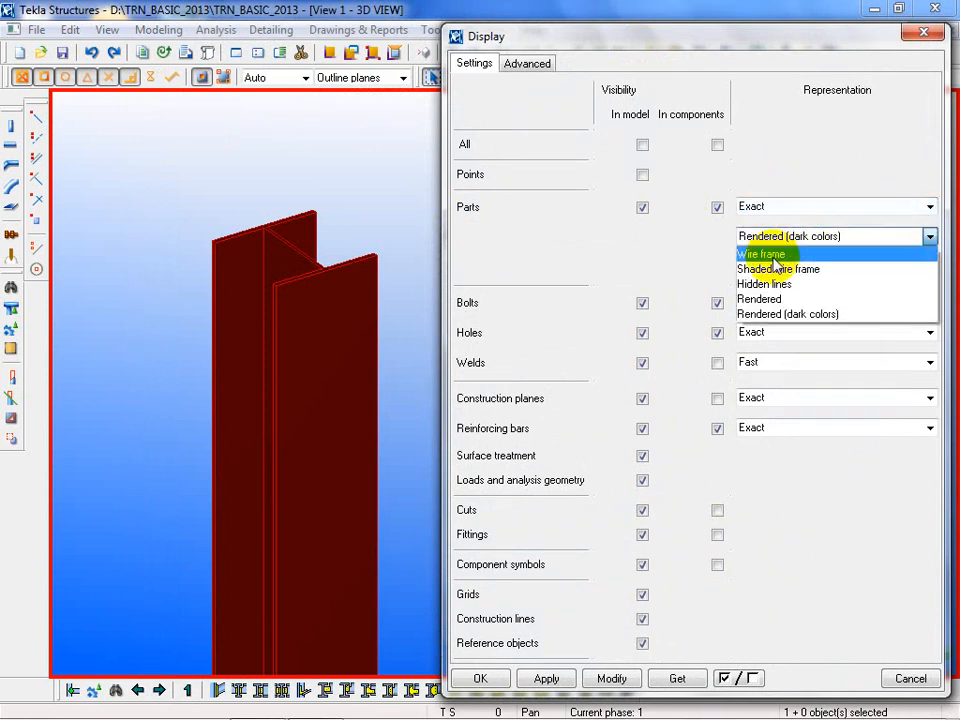
click(776, 258)
click(612, 679)
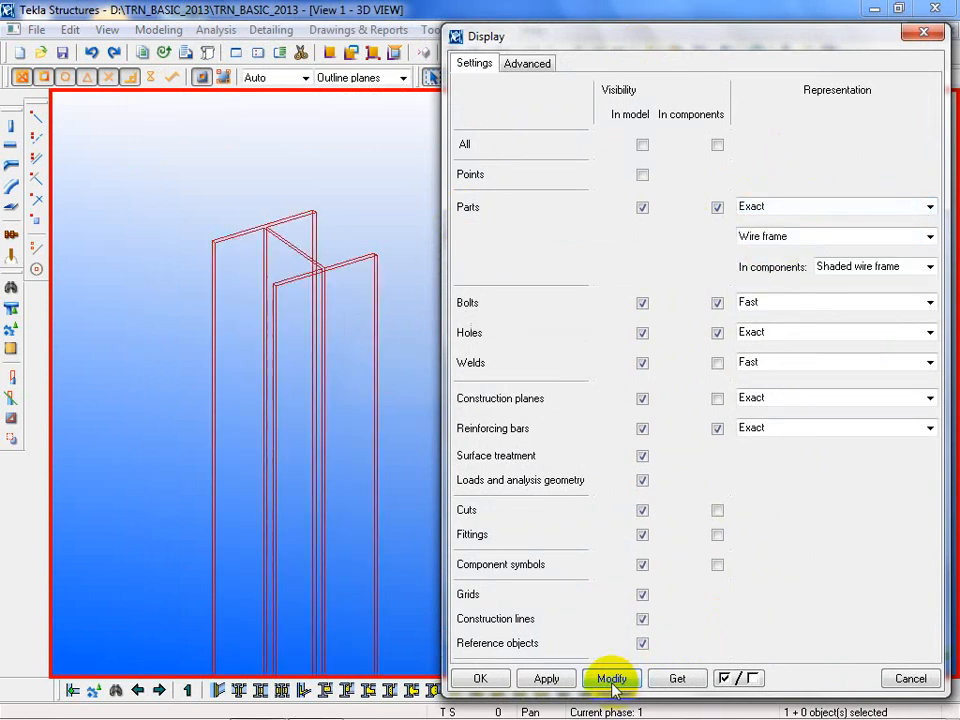
Apply the Shaded wire frame and Hidden lines representations to the parts one after the other
click(784, 238)
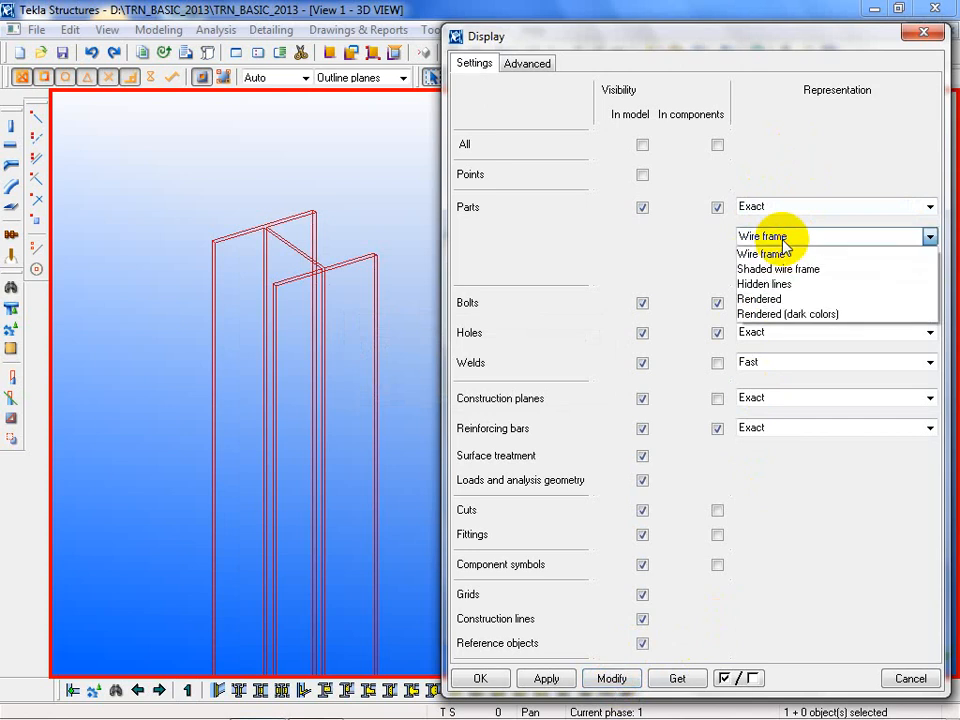
click(846, 270)
click(628, 683)
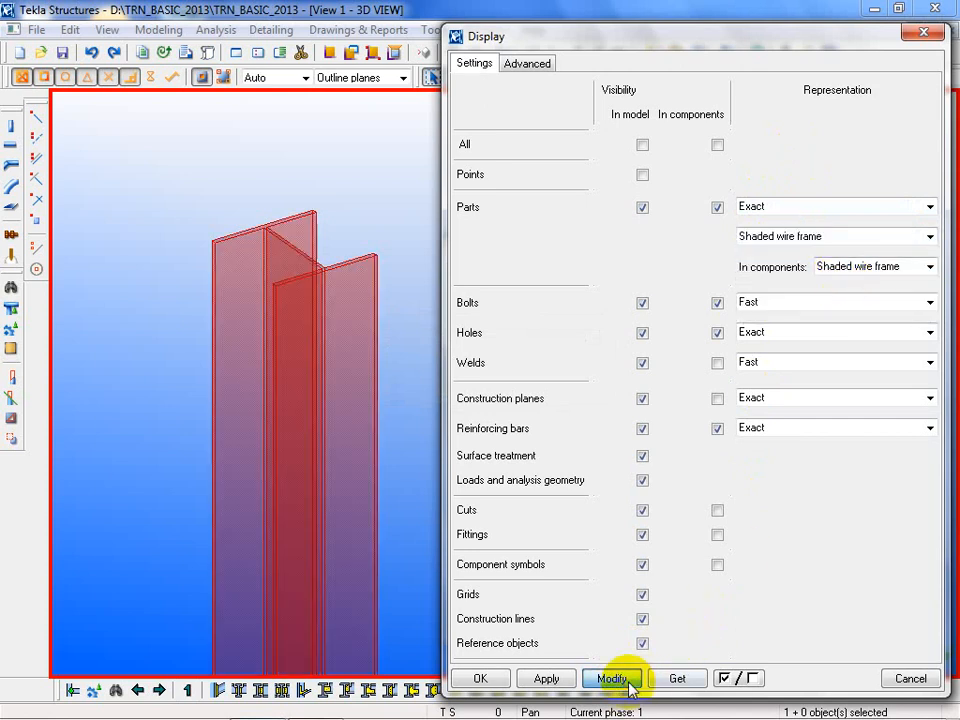
click(780, 240)
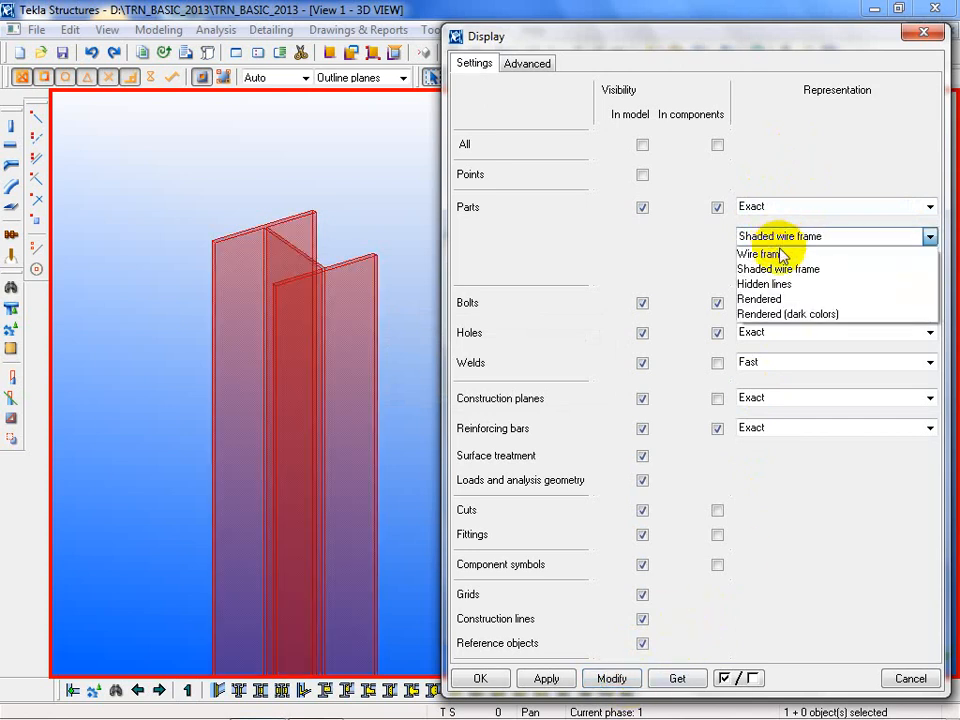
click(802, 285)
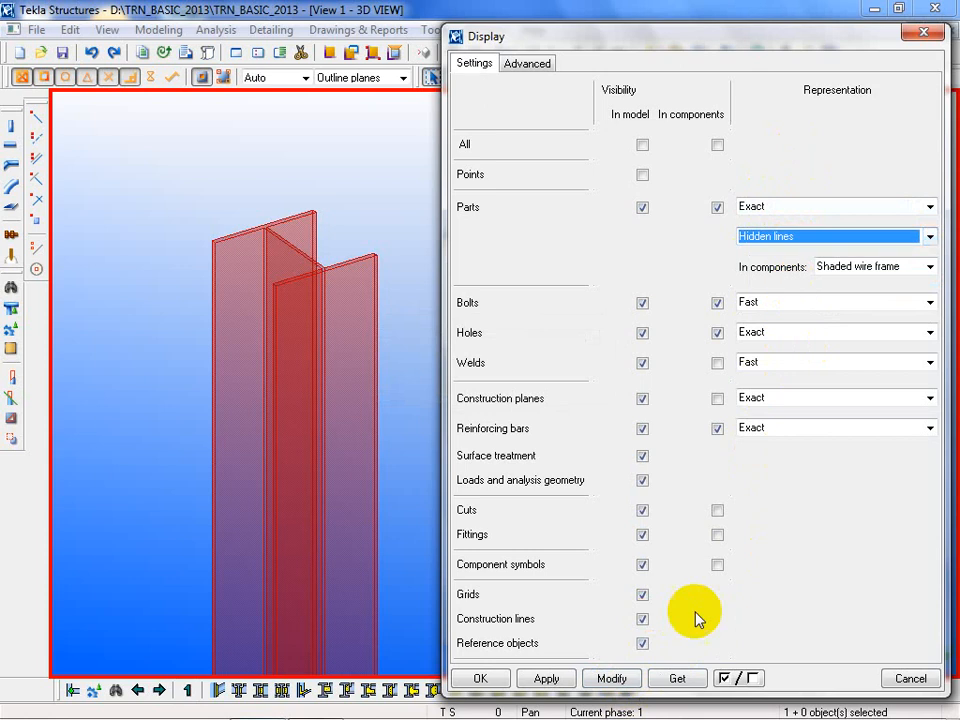
click(612, 678)
Compare the Rendered and Rendered (dark colors) representations of the parts by applying each in turn
click(790, 240)
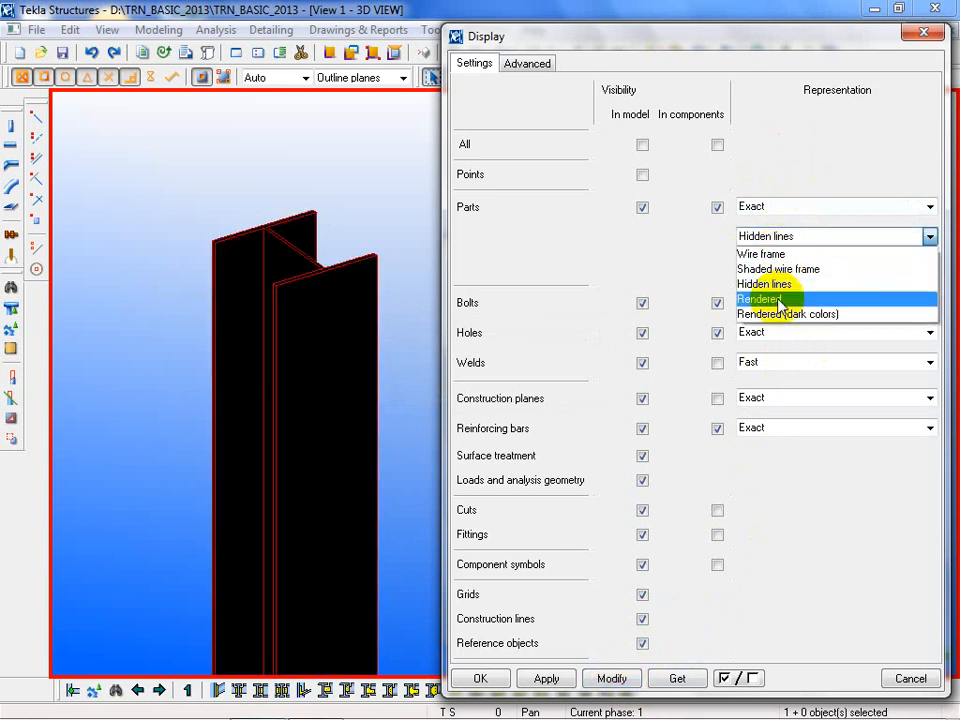
click(793, 298)
click(612, 678)
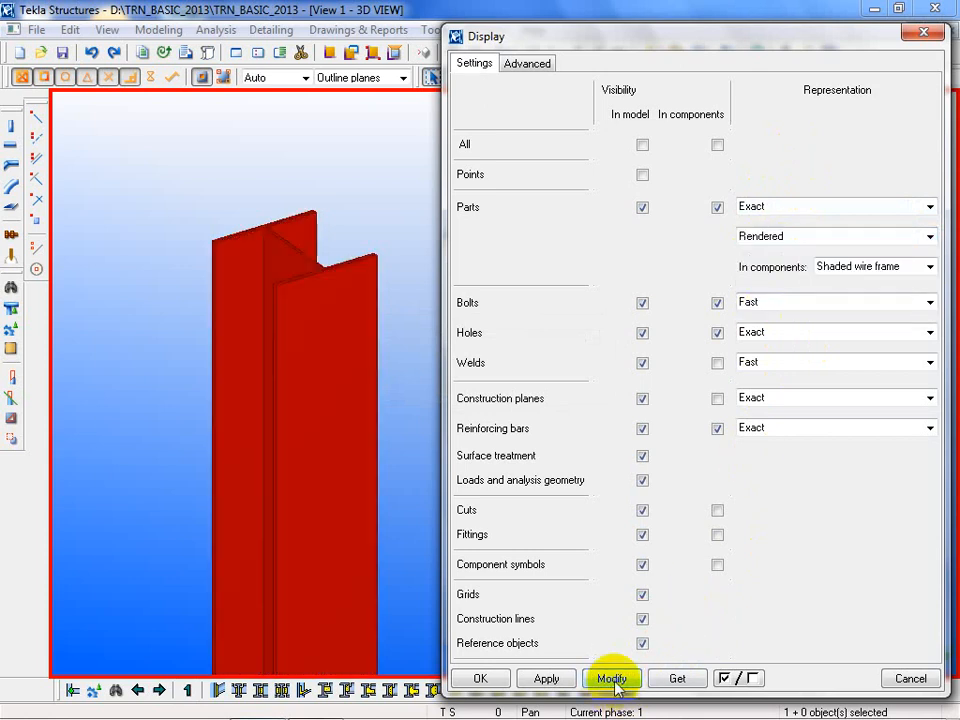
click(800, 236)
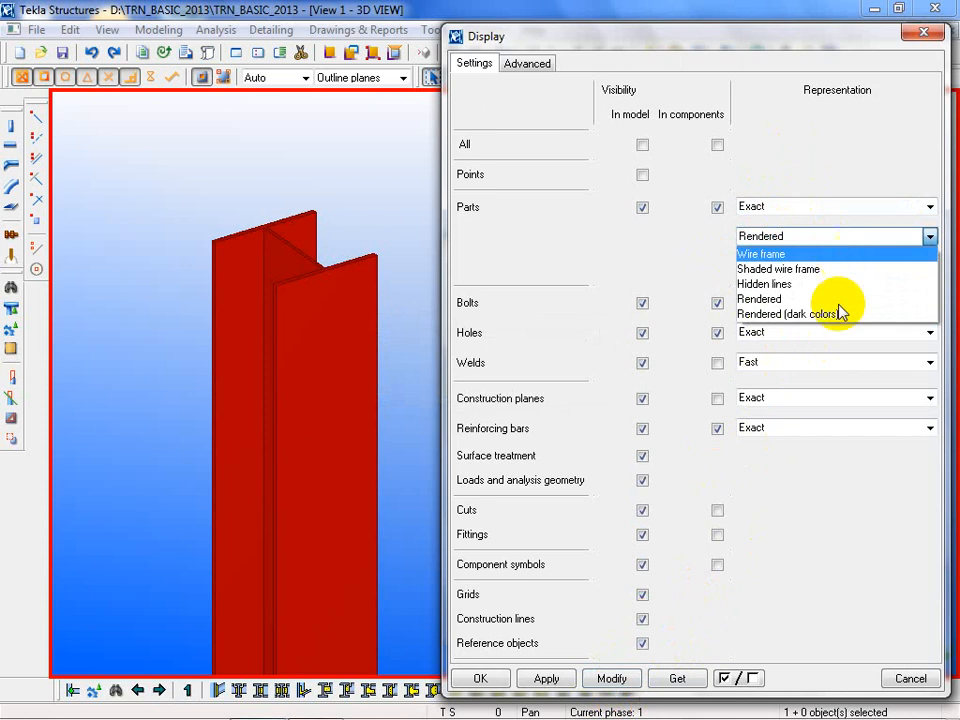
click(840, 316)
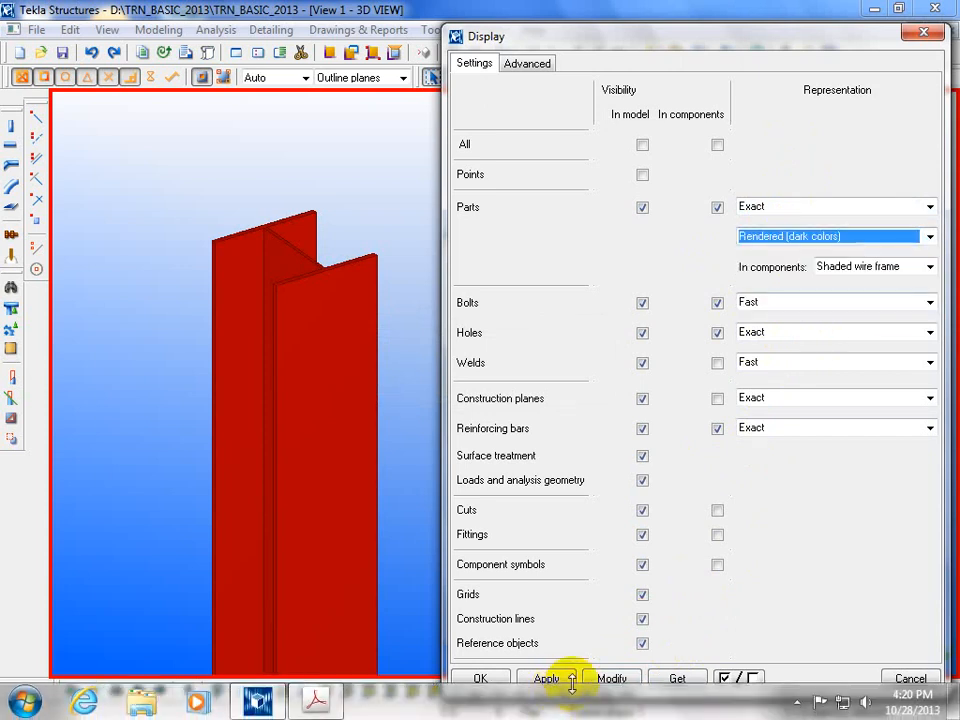
click(615, 680)
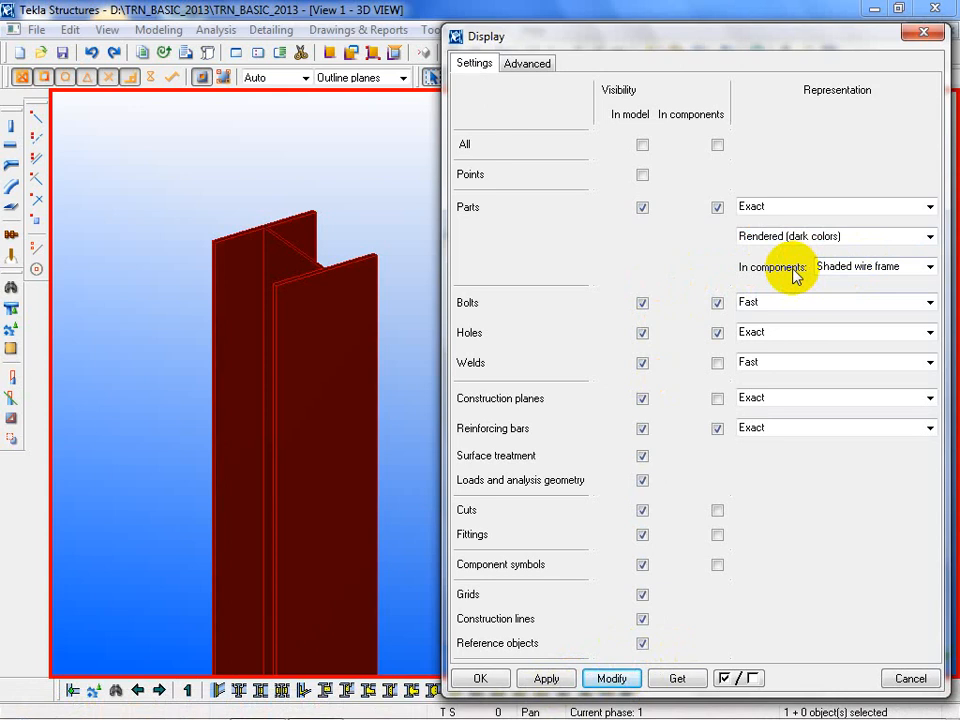
Set parts in components to Rendered (dark colors) and model parts to Rendered, apply it and close the view settings
click(838, 266)
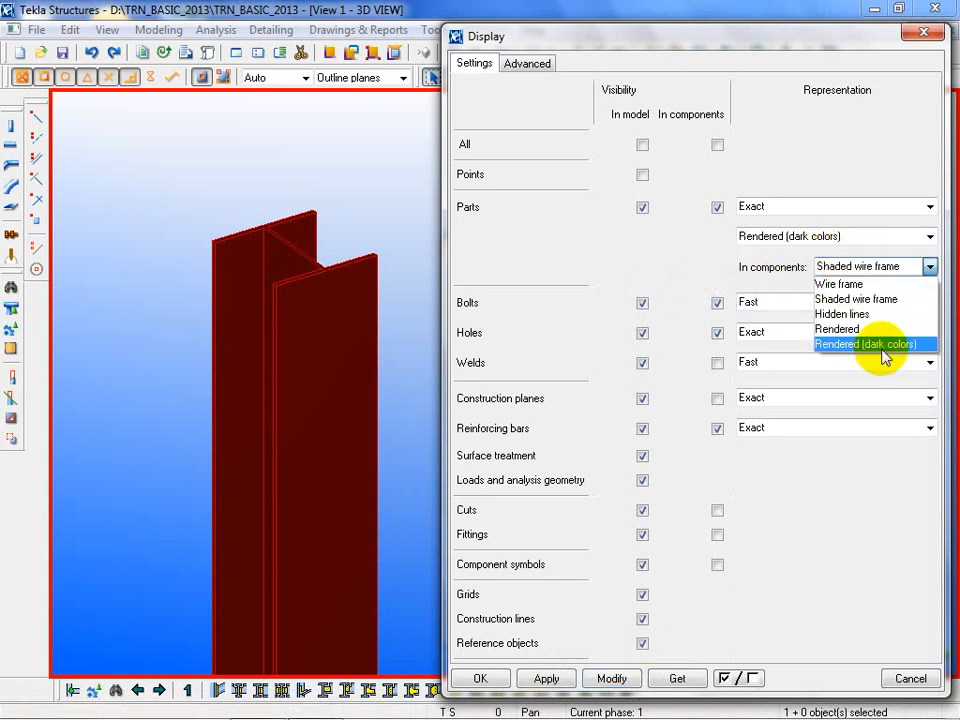
click(885, 346)
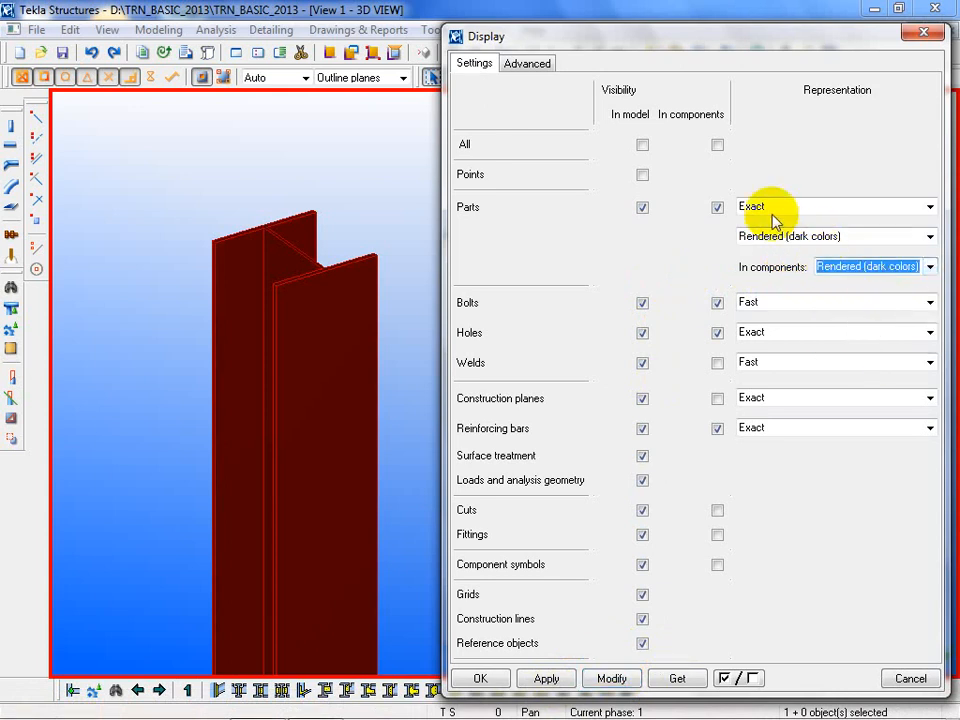
click(777, 209)
click(800, 232)
click(818, 236)
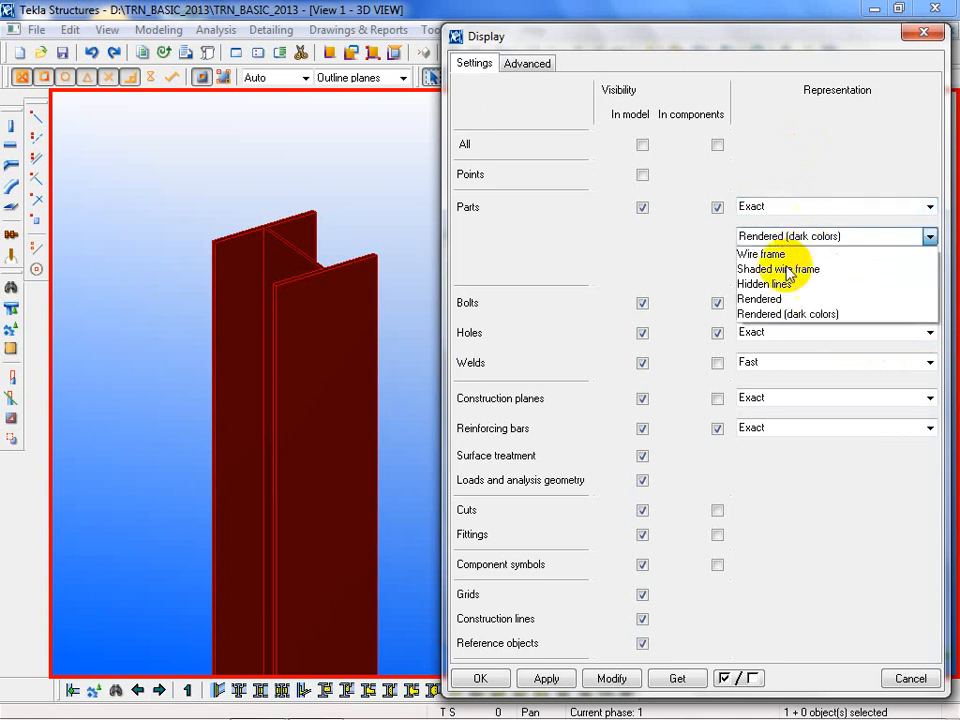
click(775, 300)
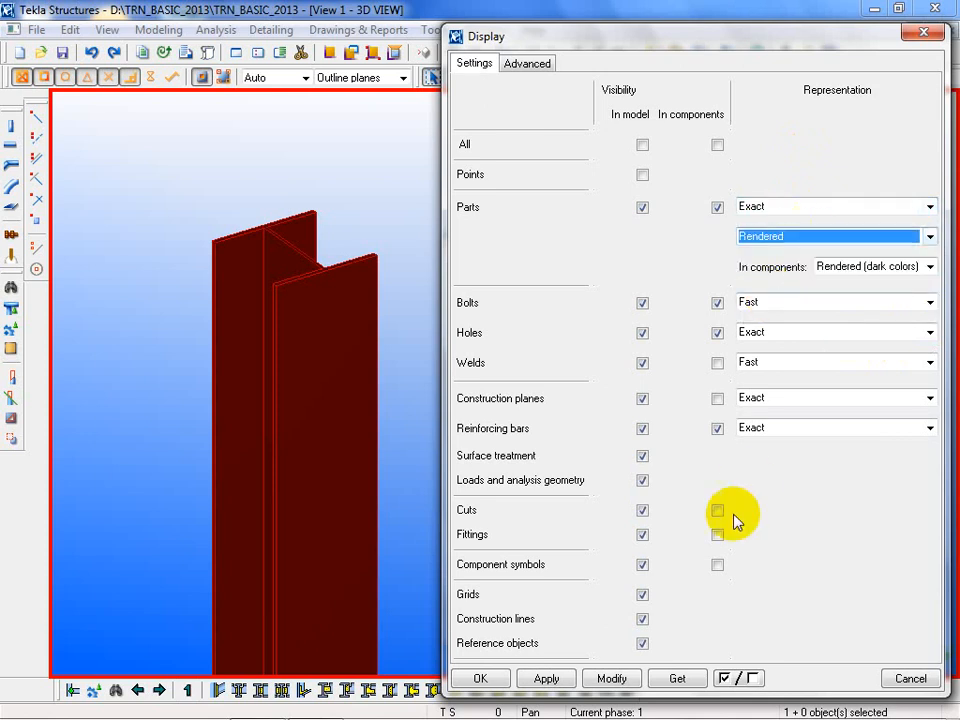
click(600, 679)
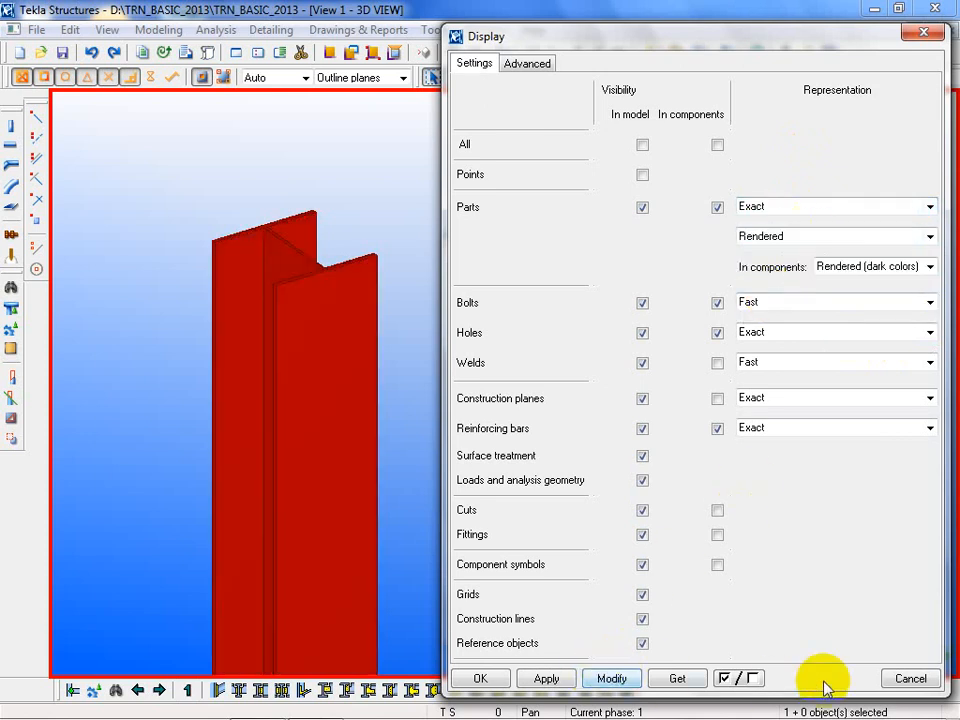
click(908, 678)
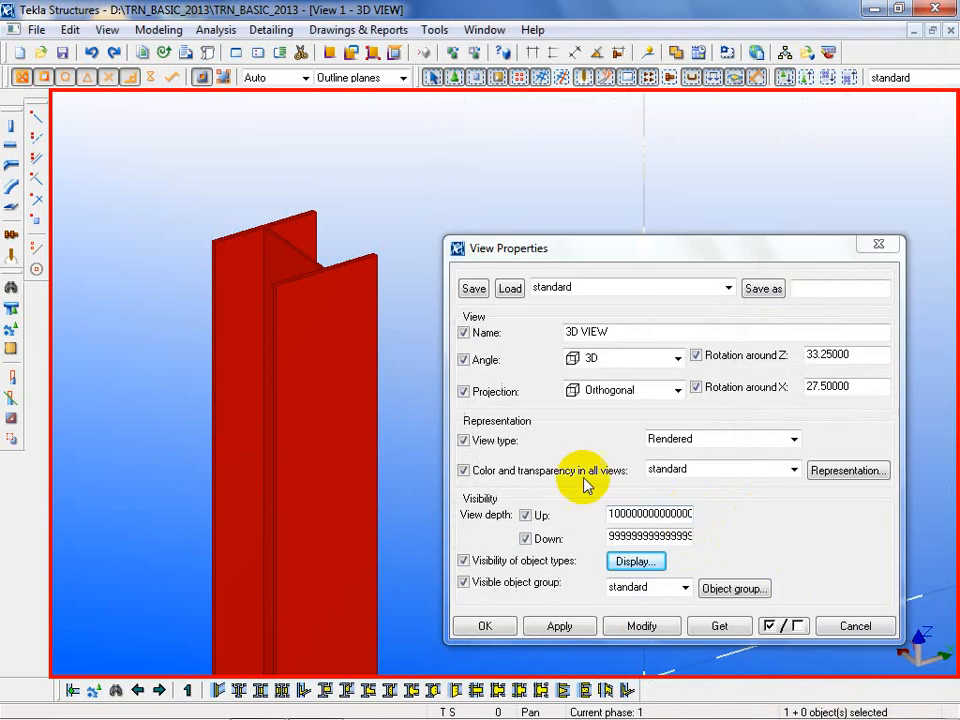
click(848, 628)
Change the column's class to 1, apply it, close the column properties and deselect the column
double_click(350, 402)
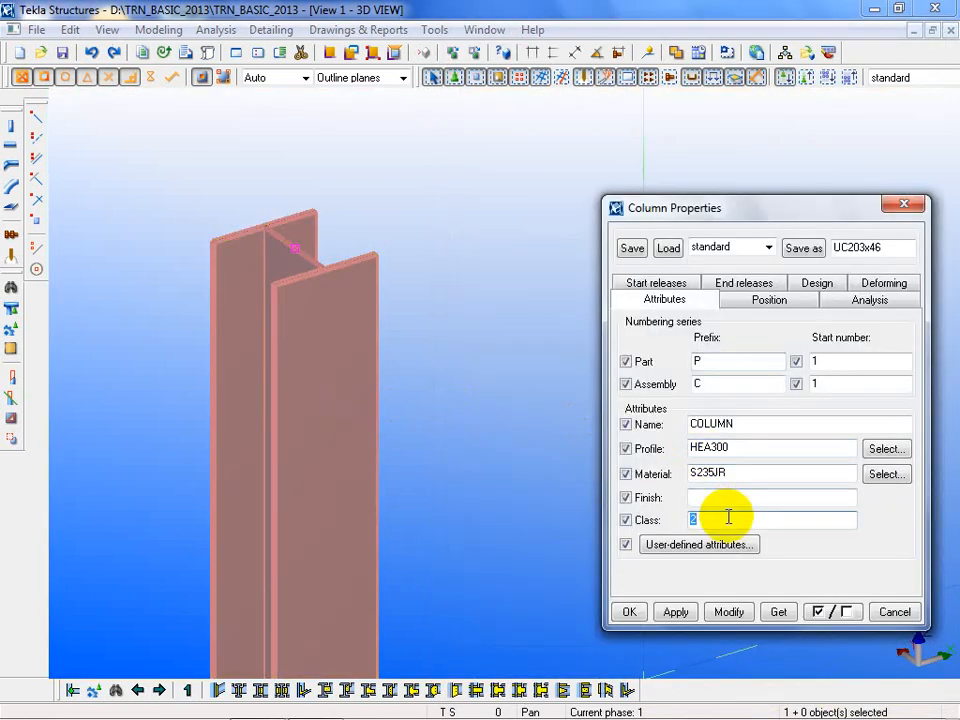
text(1)
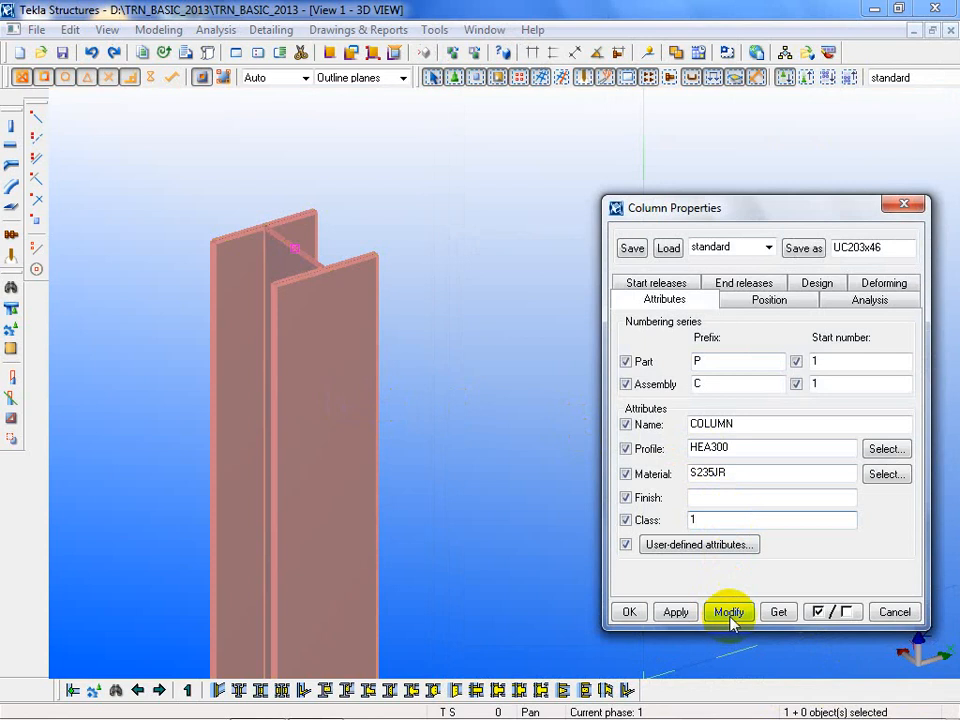
click(730, 613)
click(629, 612)
click(532, 462)
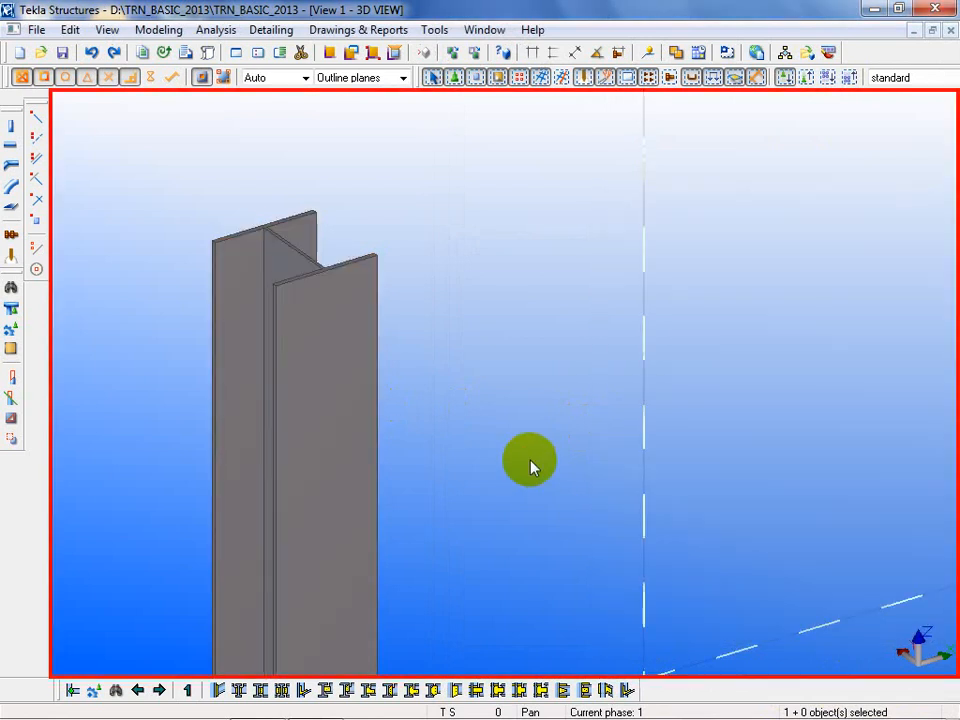
Create HEA300 class 1 columns at grid intersections B-2, A-1 and B-1 in the 3D view and end the command
scroll(427, 207, down, 3)
scroll(354, 246, down, 3)
middle_drag(493, 369, 418, 317)
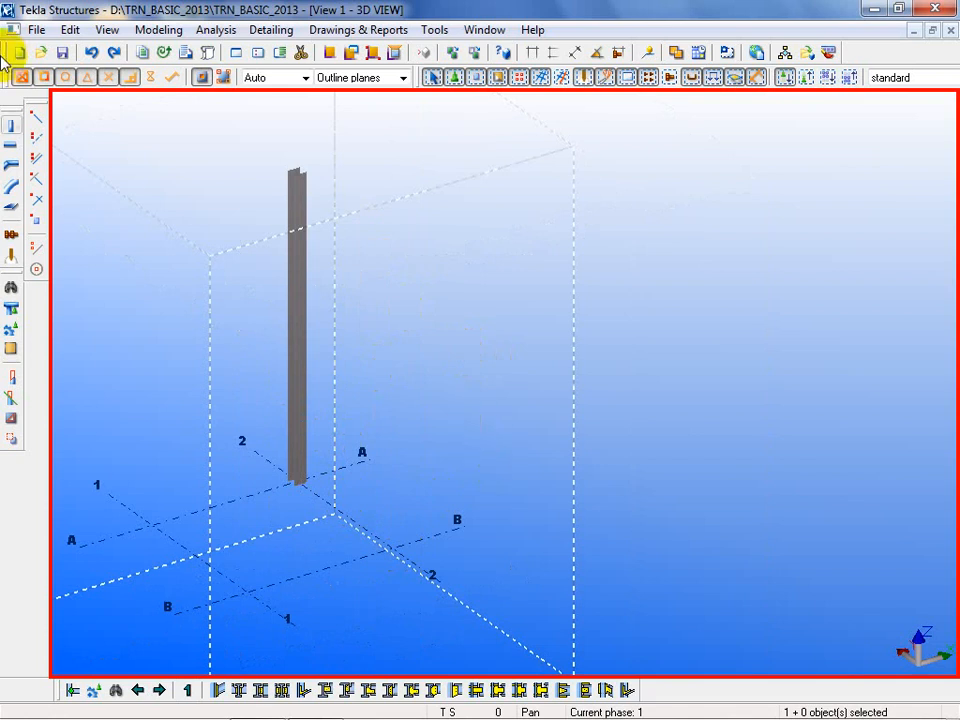
double_click(12, 127)
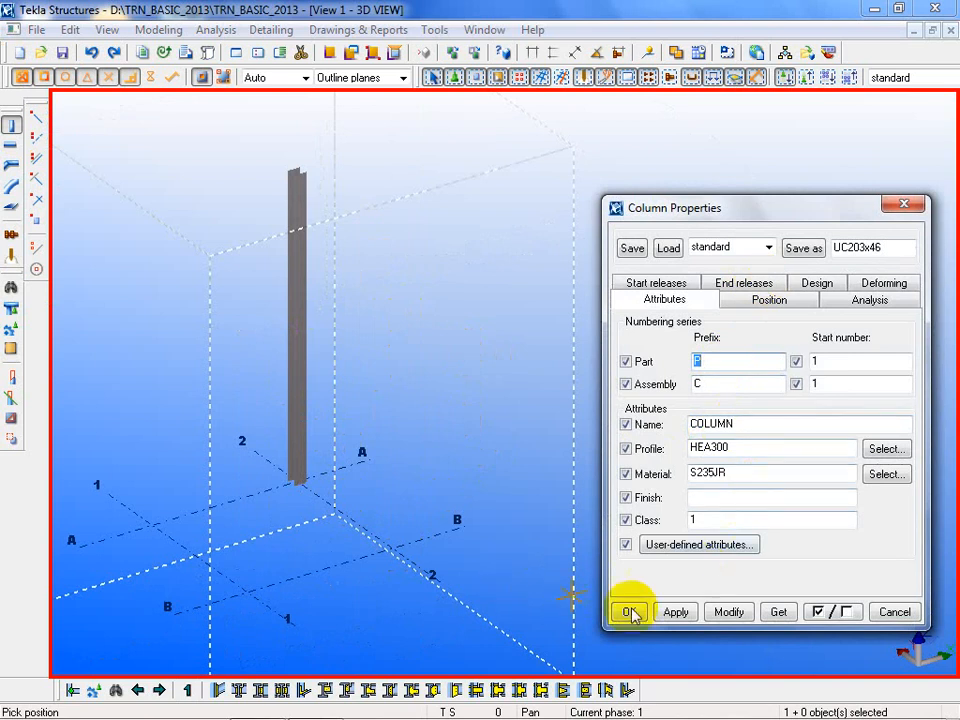
click(393, 549)
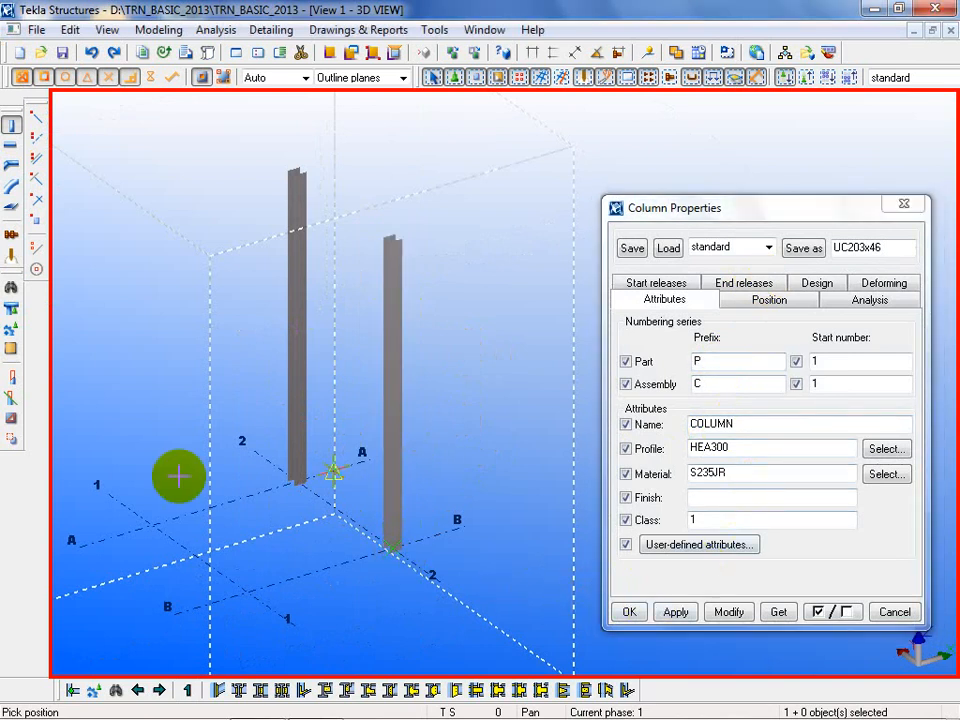
click(154, 500)
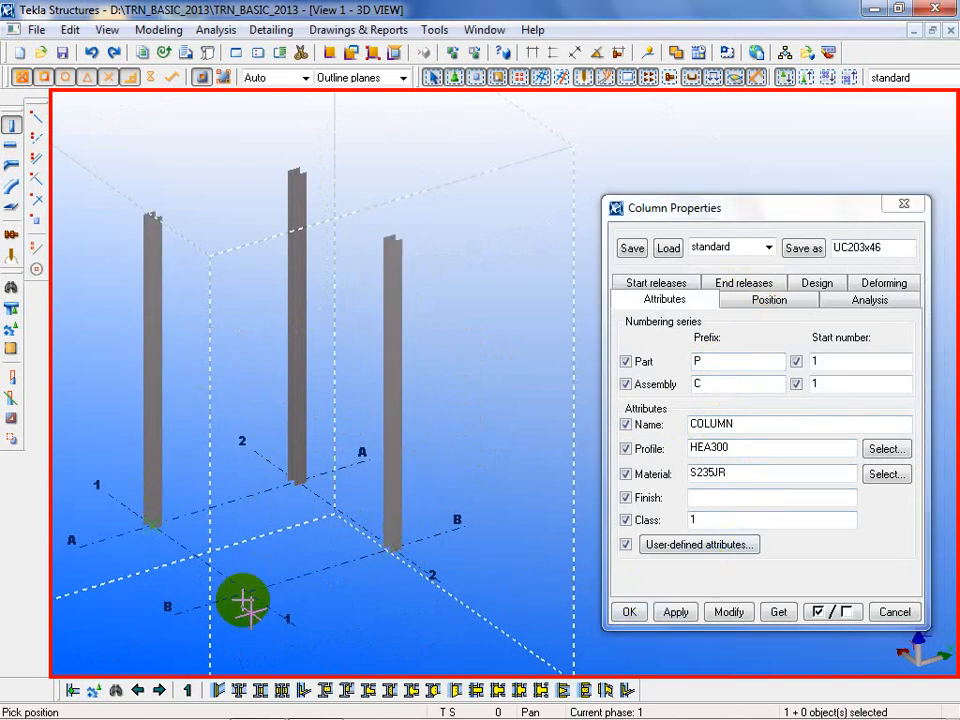
click(247, 590)
right_click(491, 190)
click(515, 198)
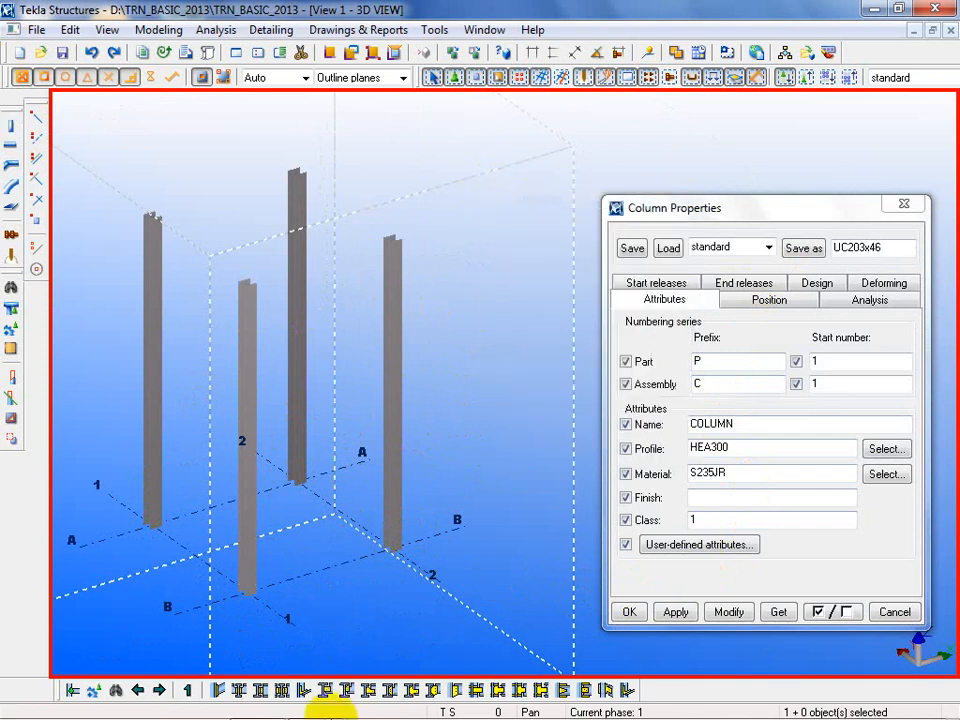
Switch to Adobe Acrobat to check the column layout in Sheet_1-3.pdf, return to Tekla Structures and close the column properties
click(316, 700)
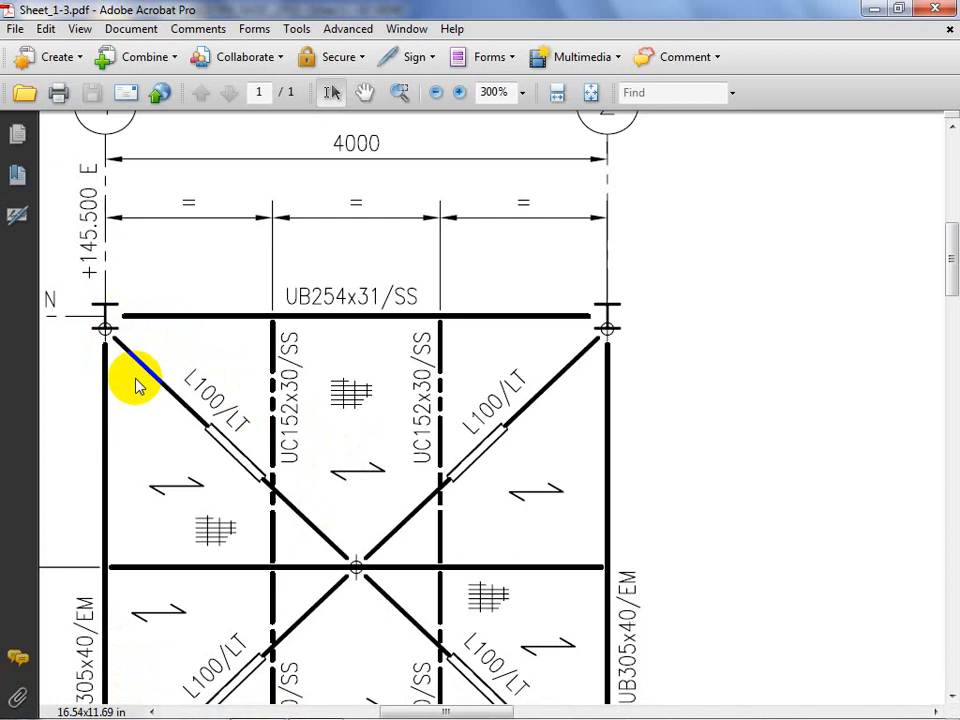
scroll(600, 460, down, 2)
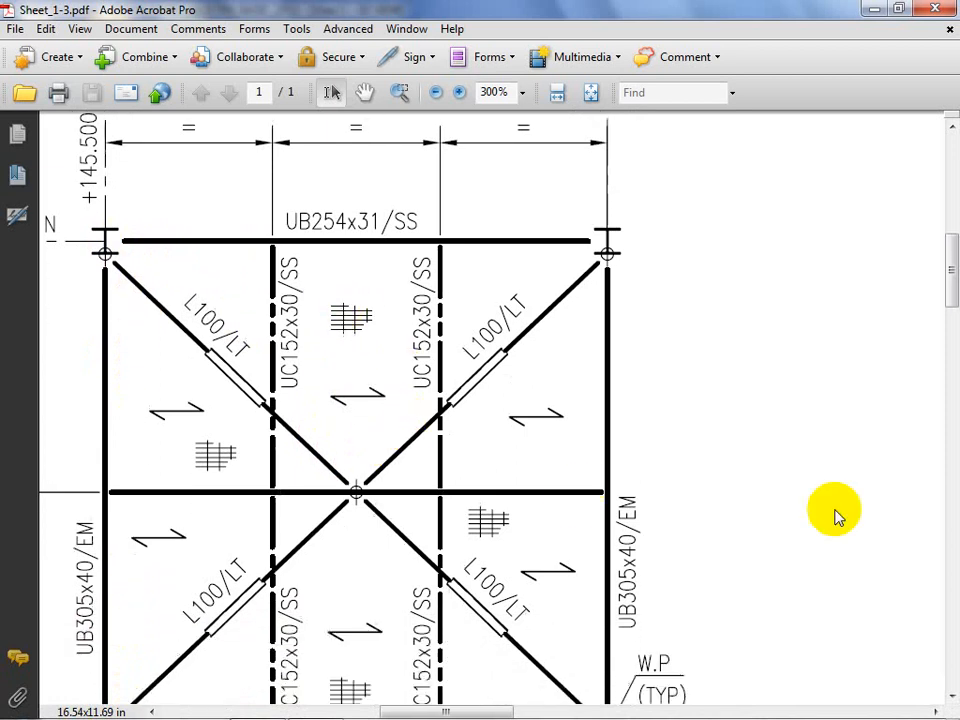
click(872, 9)
click(478, 304)
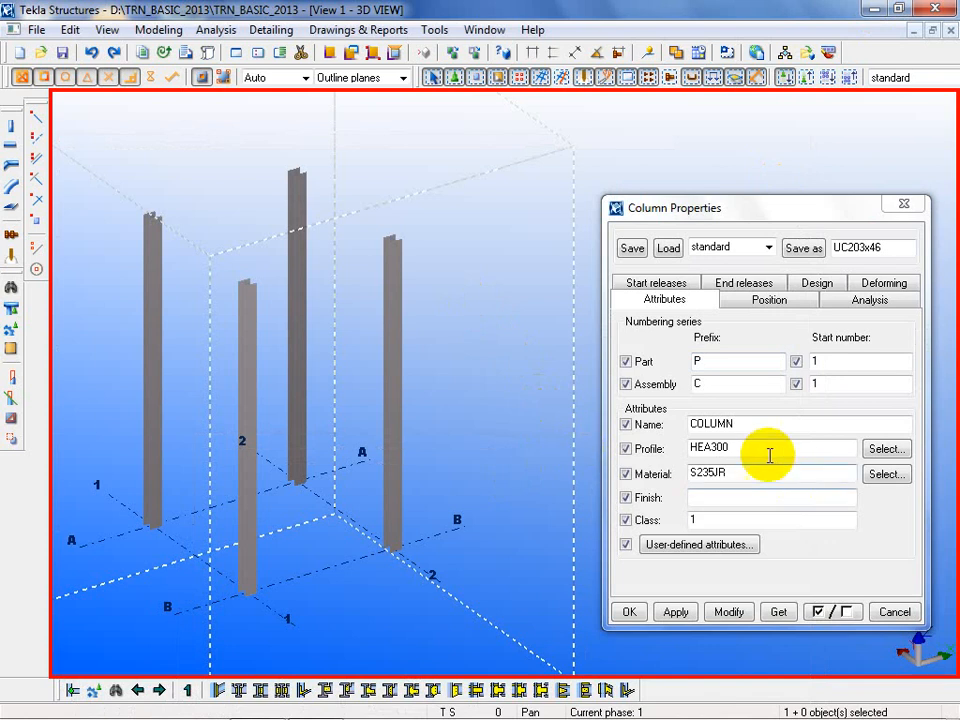
click(895, 613)
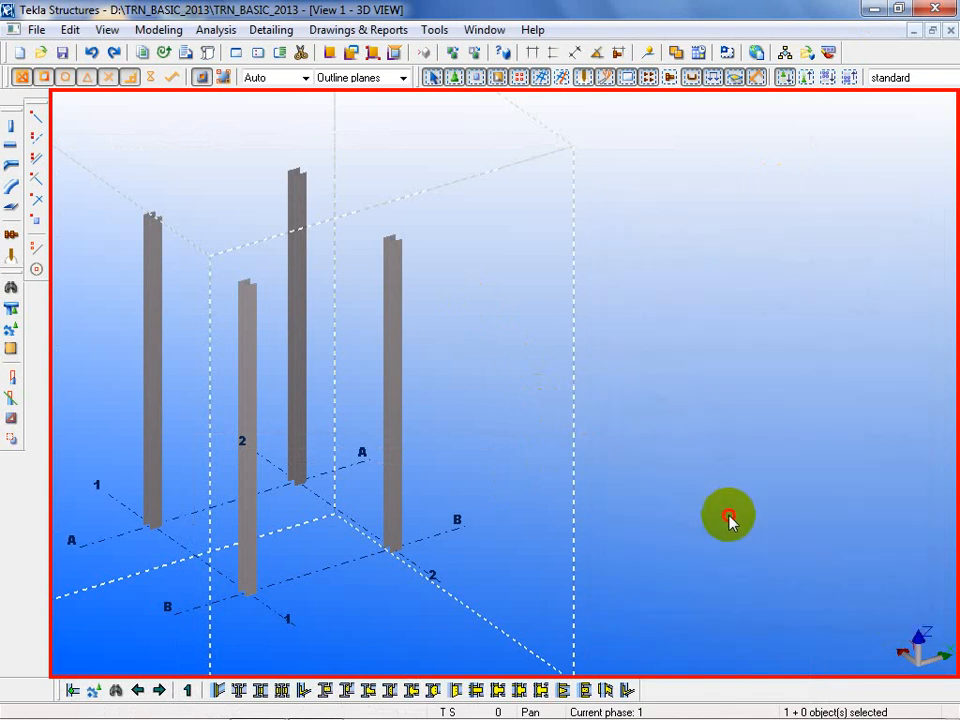
Open the properties of the column at grid intersection A-2 and save its settings as HEA300
double_click(292, 251)
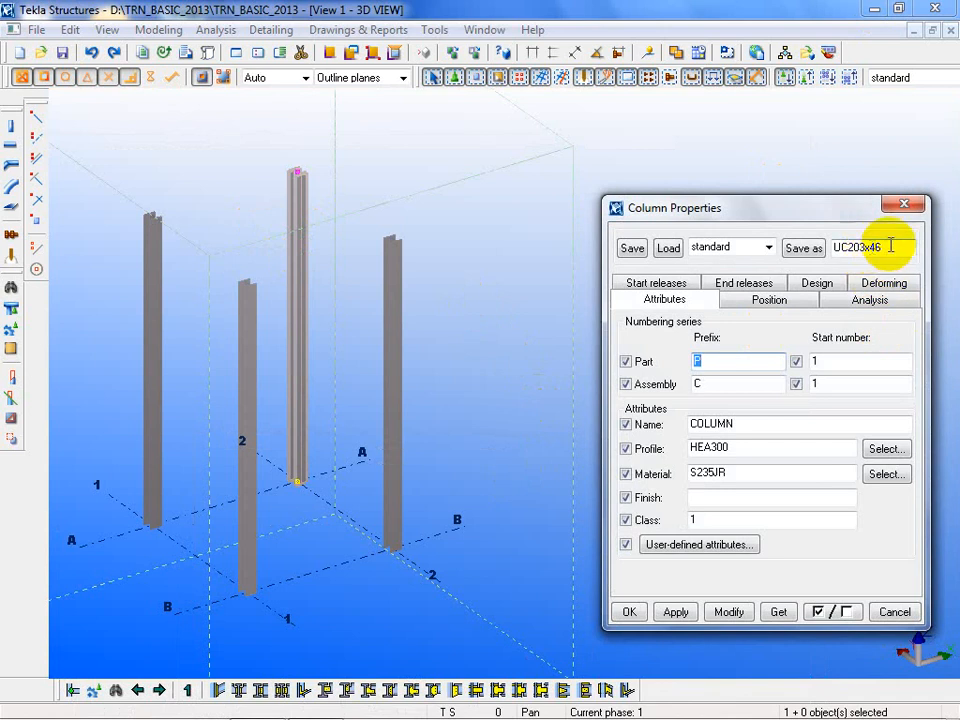
drag(888, 246, 827, 266)
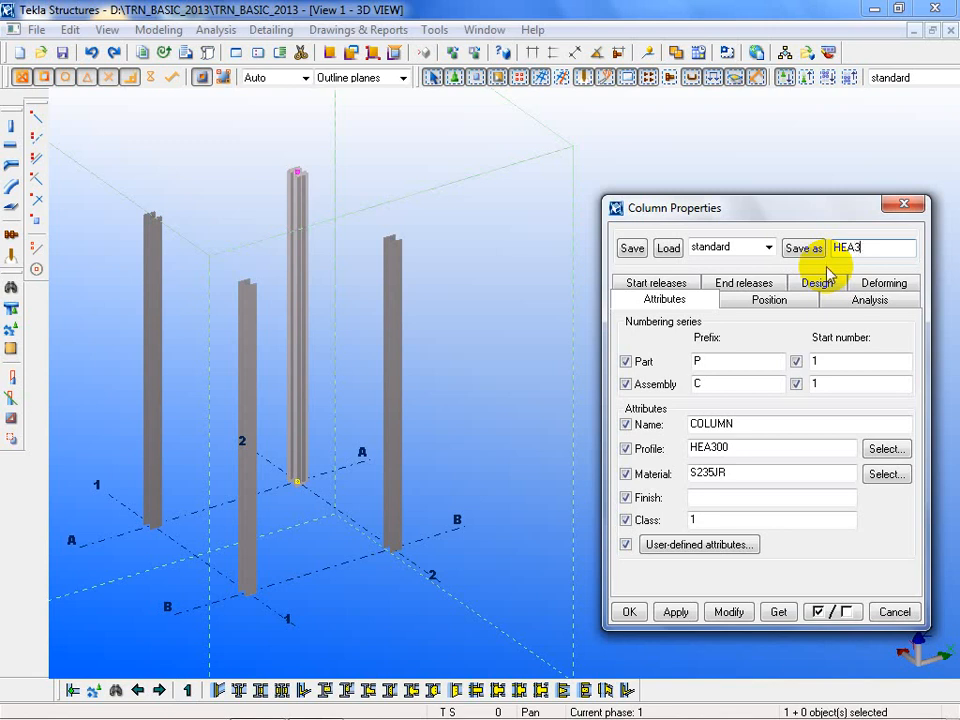
click(800, 247)
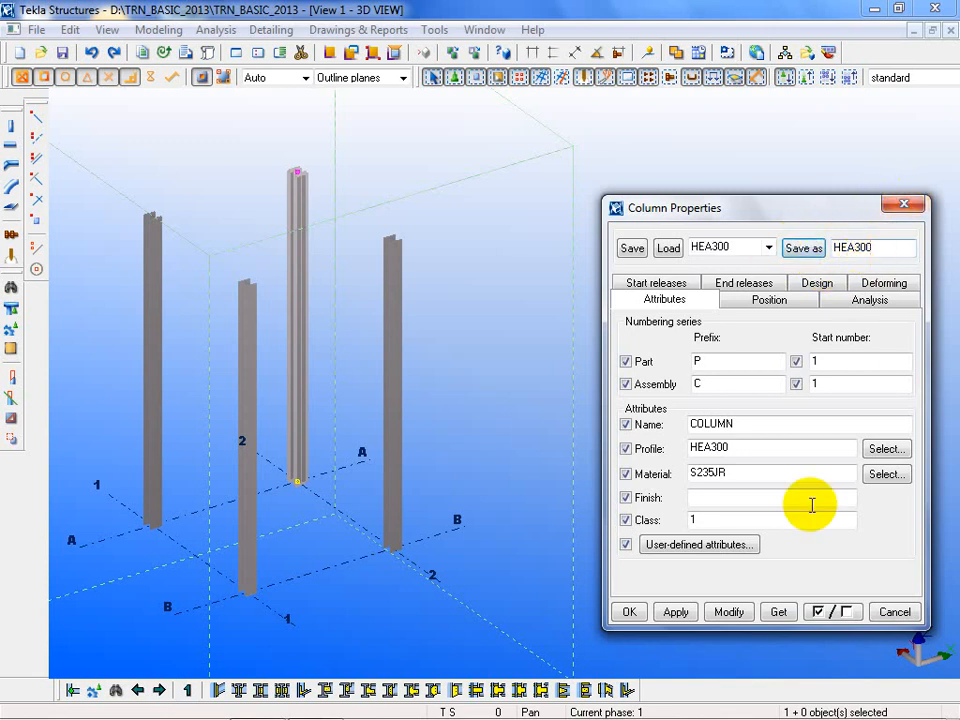
Set the column profile to HEA240 and the class to 7, save the settings as HEA240, apply them and close the properties
click(885, 449)
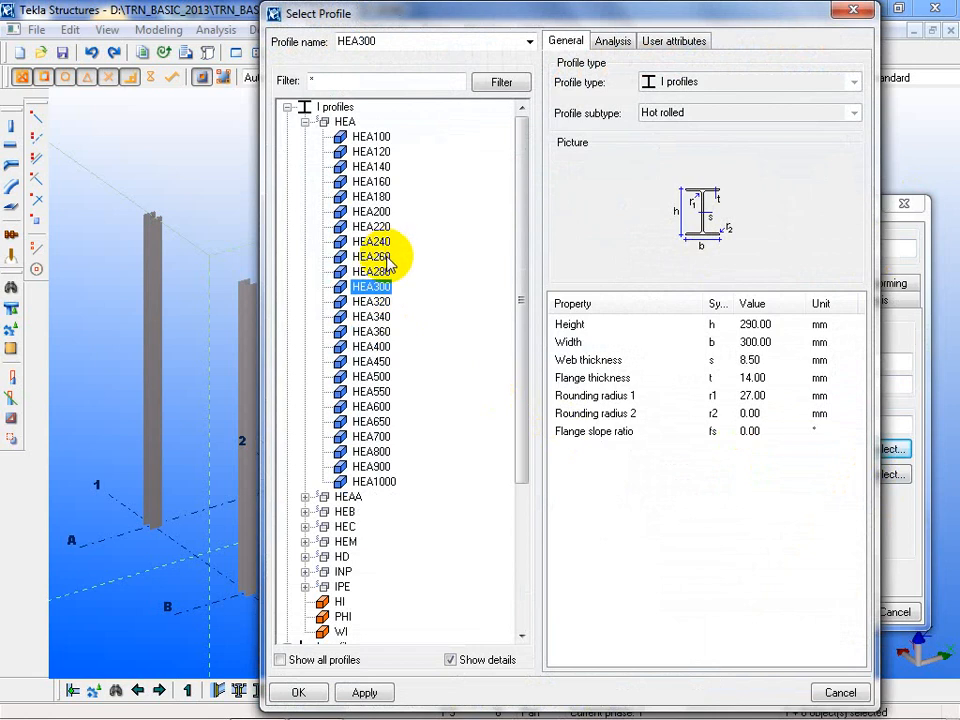
double_click(372, 242)
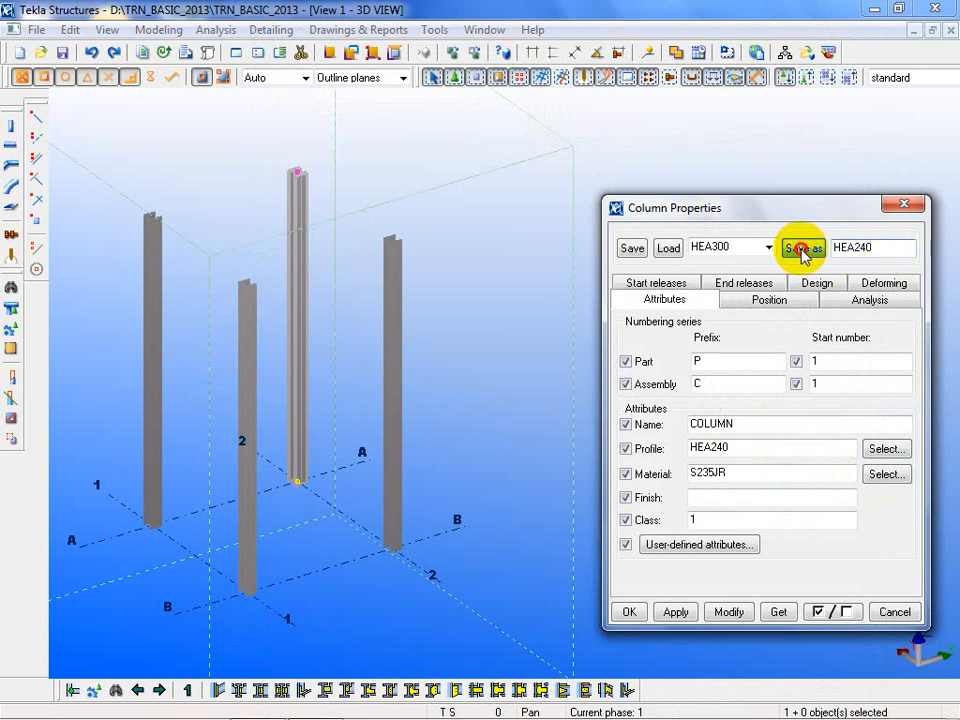
click(712, 522)
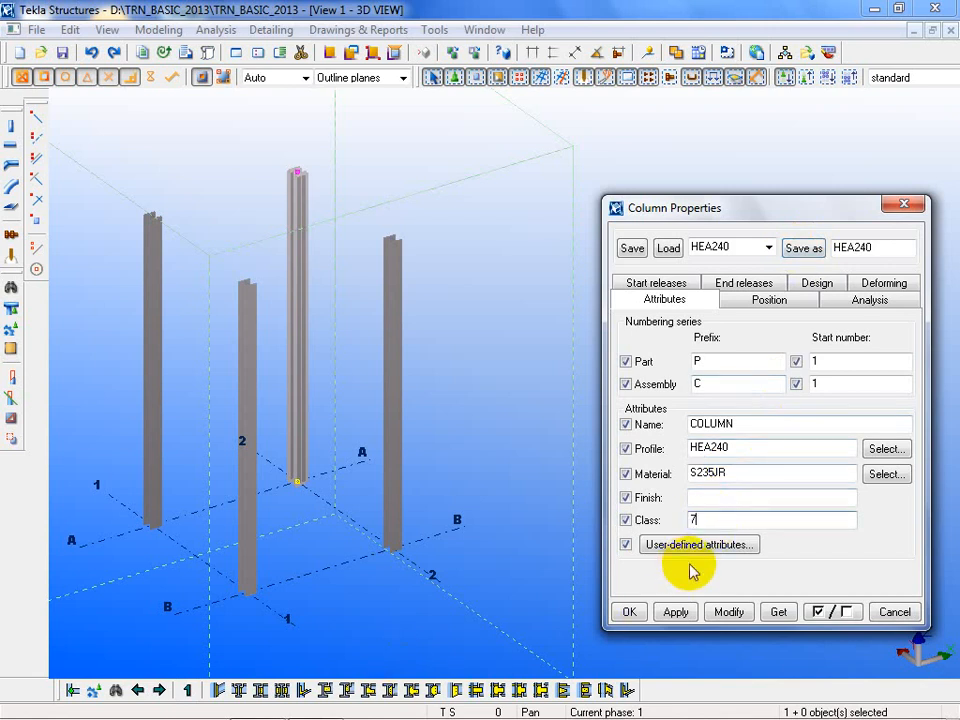
click(729, 612)
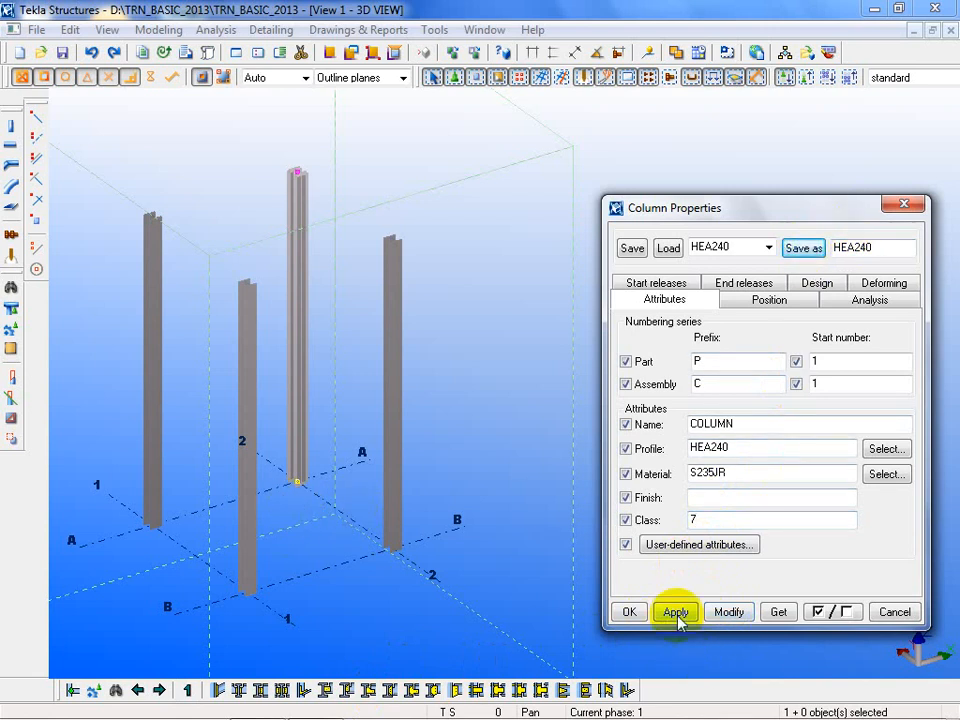
click(629, 612)
Replace the column at grid intersection B-1 with a new HEA240 class 7 column and close the column properties
click(253, 562)
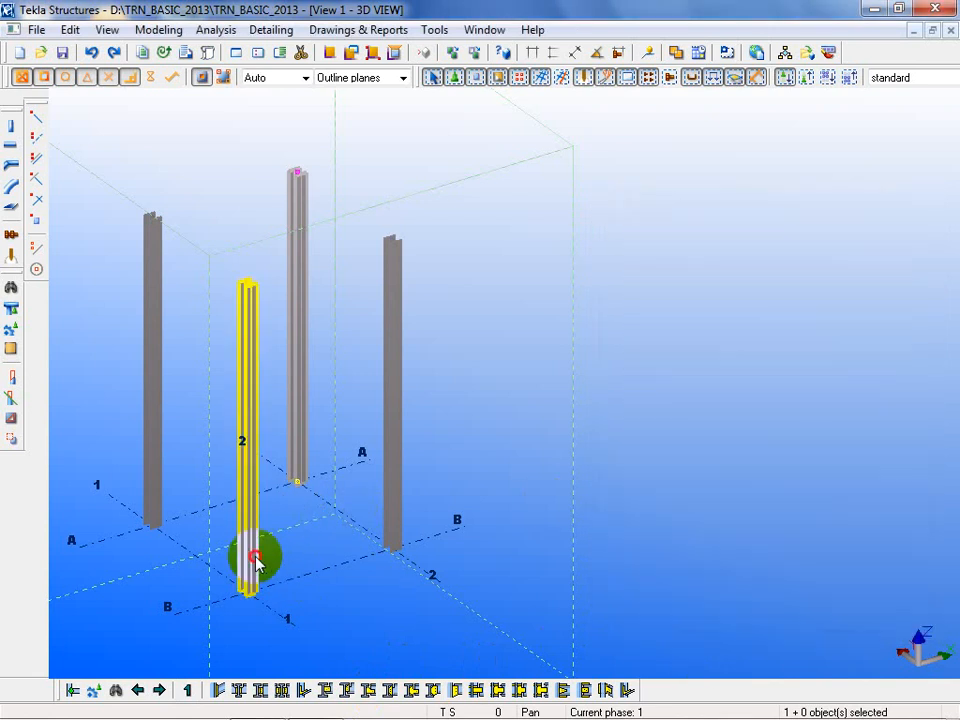
key(Delete)
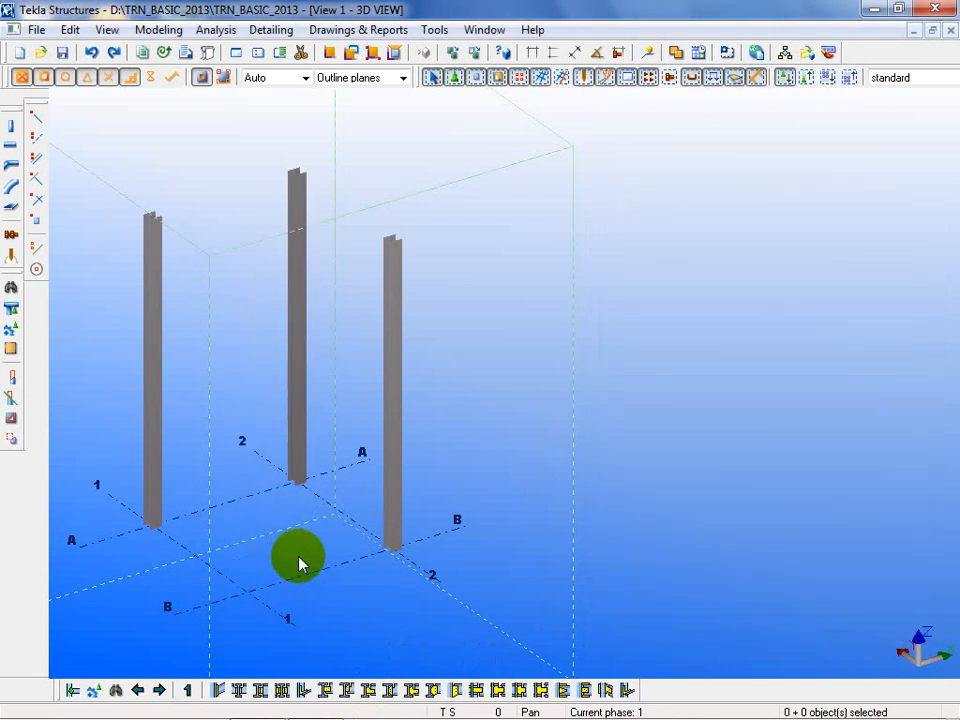
double_click(12, 128)
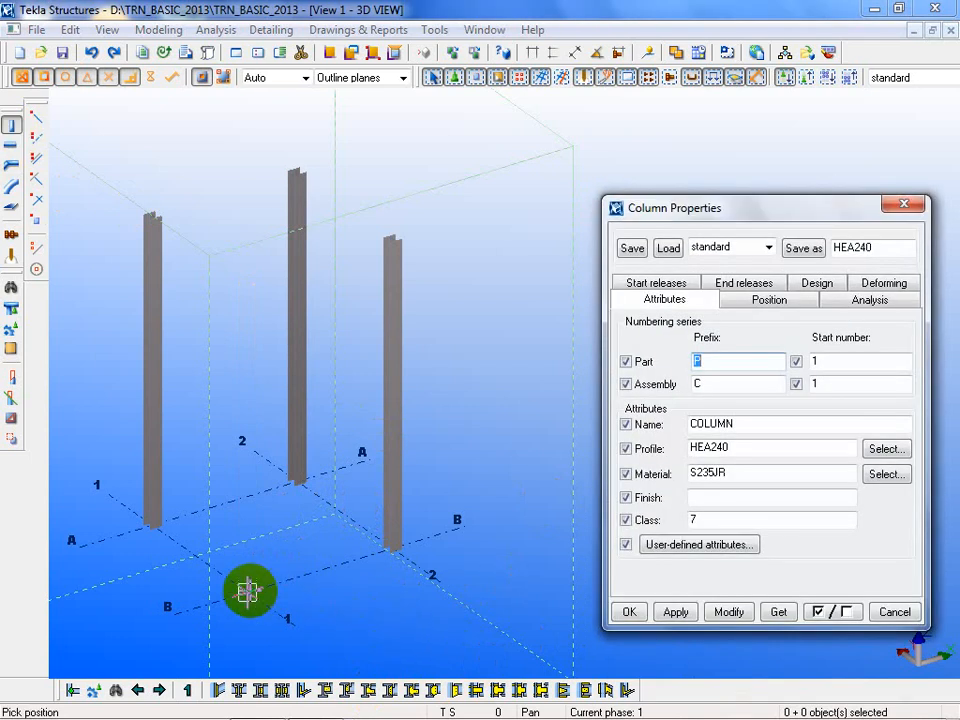
click(248, 592)
right_click(452, 295)
click(470, 304)
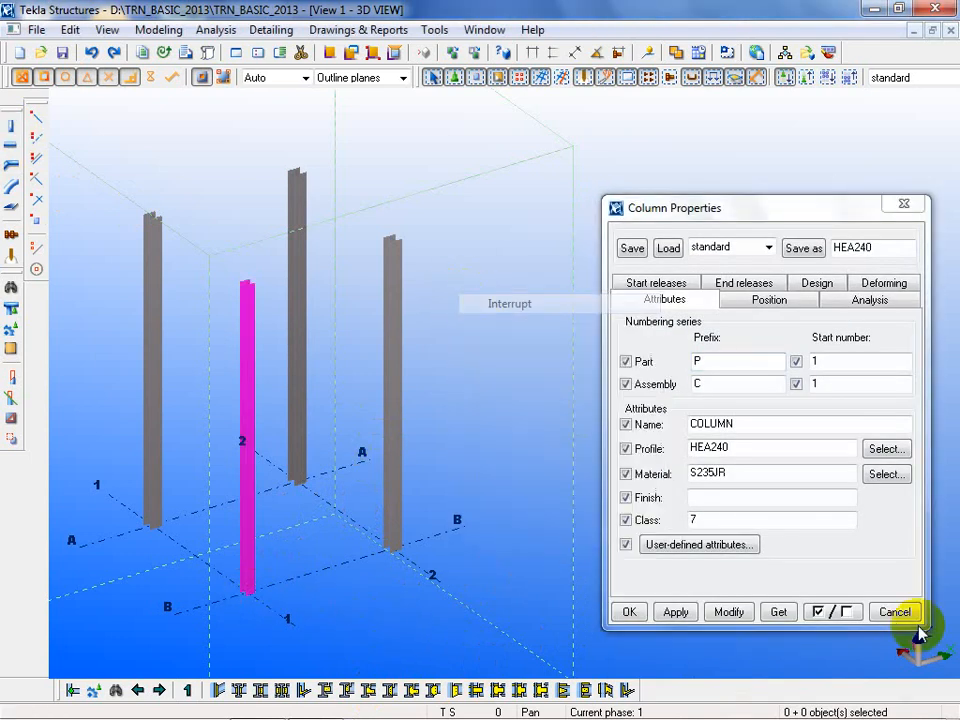
click(893, 614)
click(706, 560)
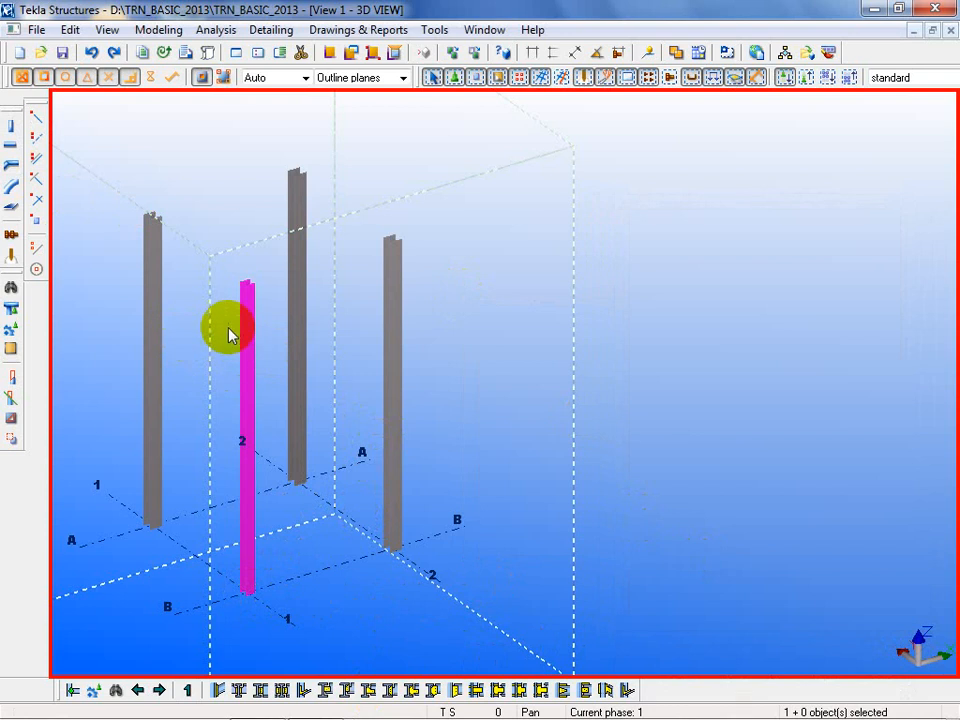
Load the saved HEA240 settings for the column at grid intersection A-1, modify the column with them and close its properties
scroll(229, 327, up, 5)
scroll(497, 369, down, 6)
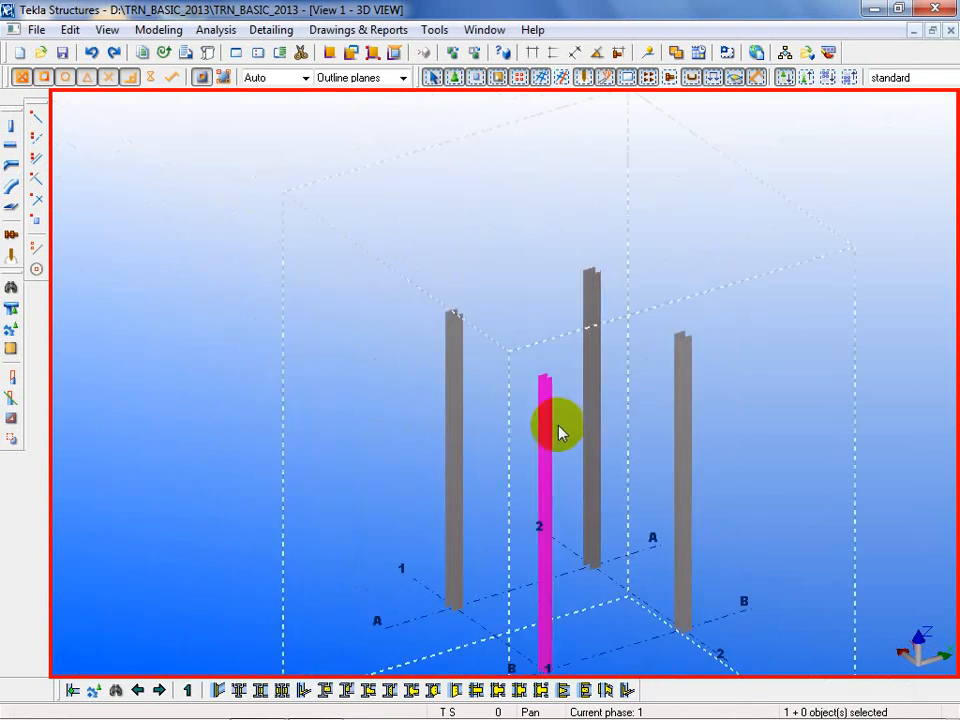
middle_drag(561, 433, 300, 288)
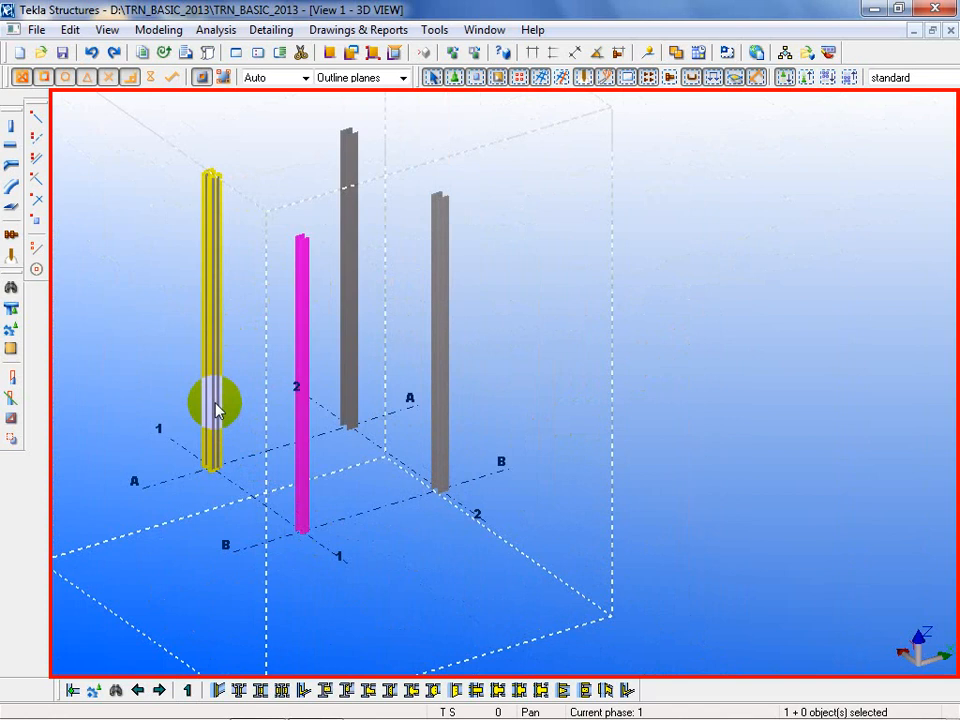
double_click(212, 300)
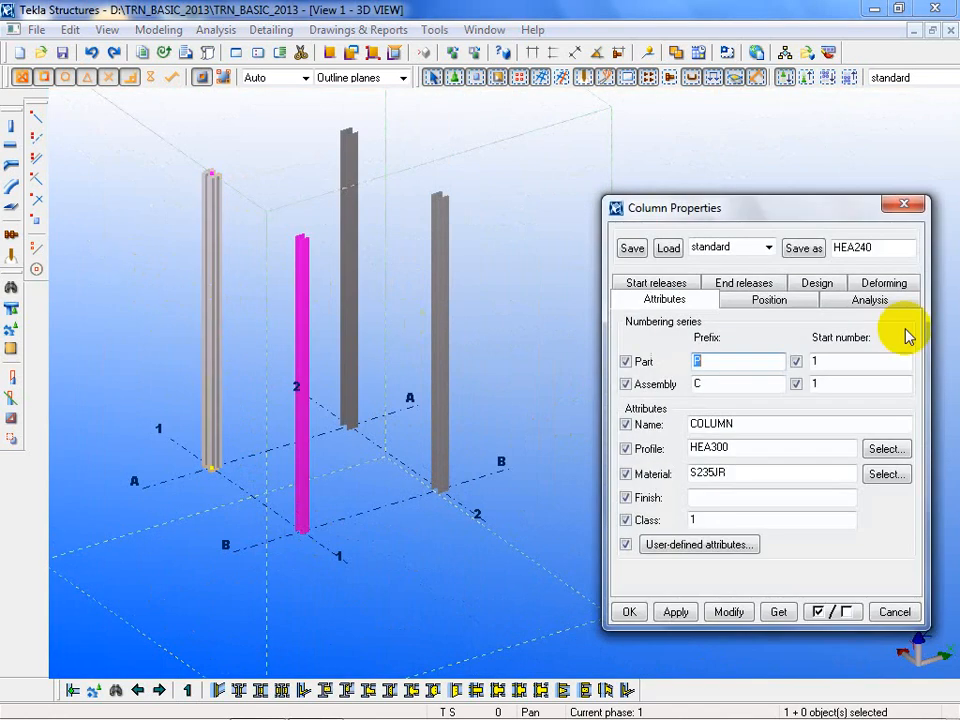
click(770, 250)
click(690, 277)
click(668, 249)
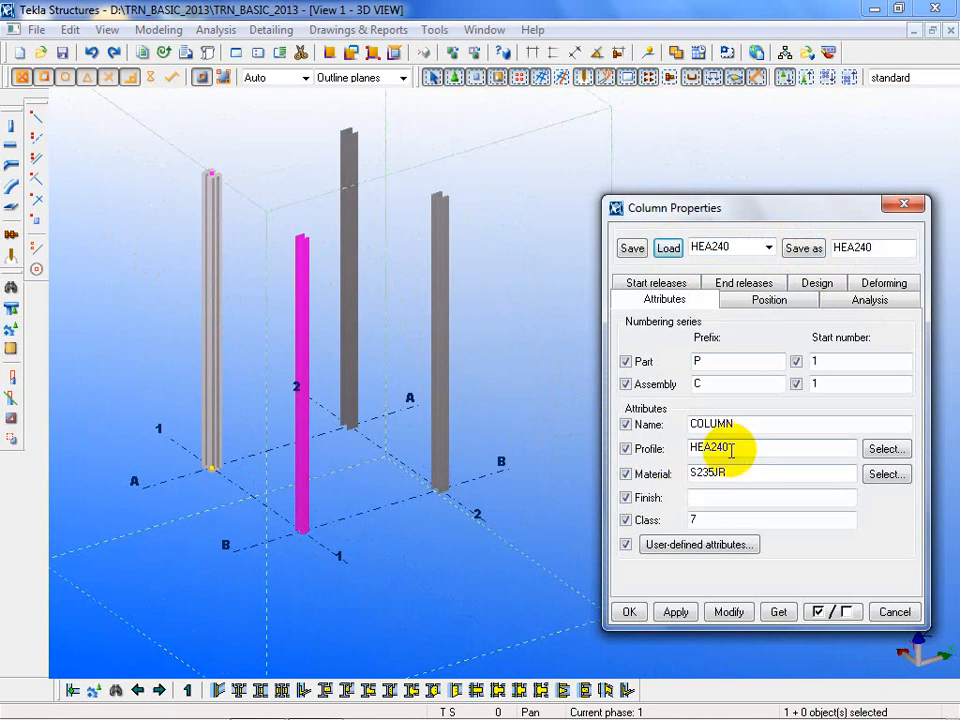
click(733, 610)
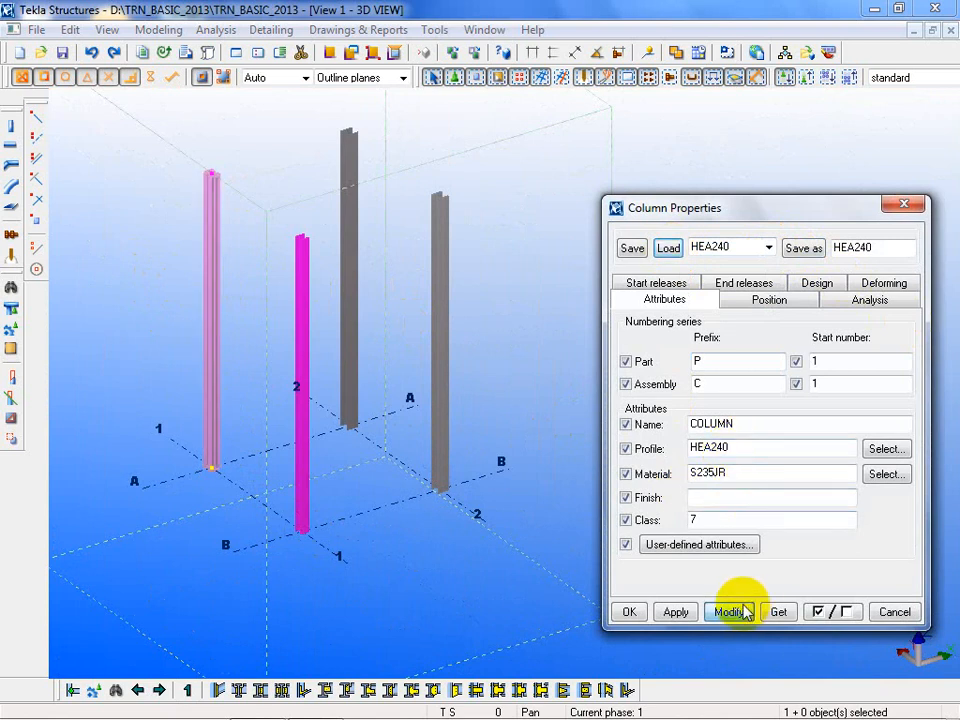
click(626, 611)
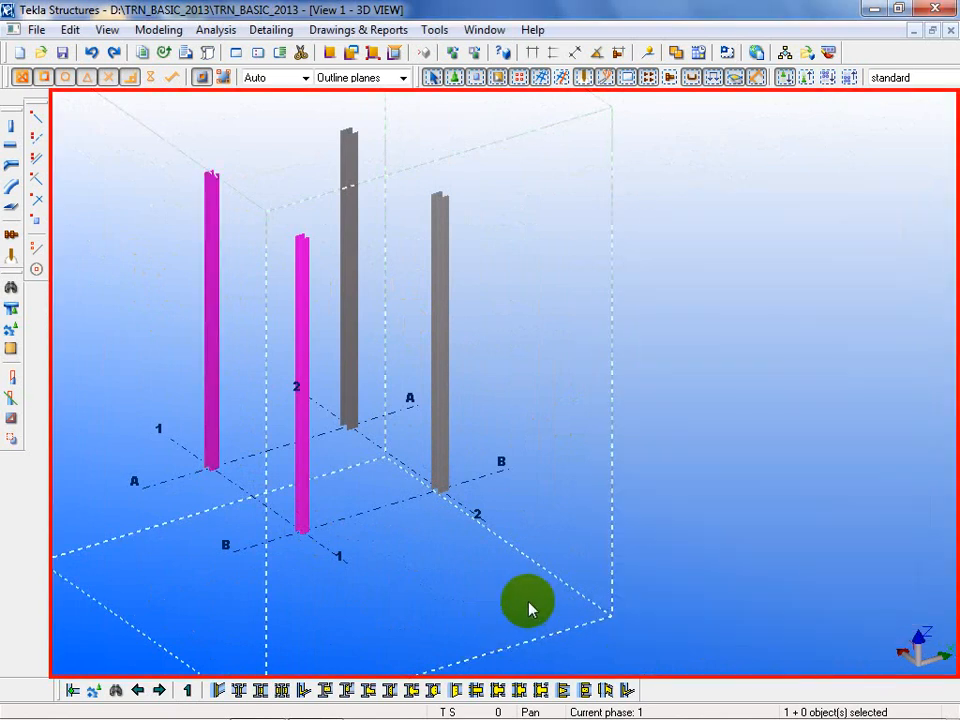
Load the saved HEA300 settings for the column at grid intersection B-1, modify the column with them and close its properties
click(441, 368)
click(300, 368)
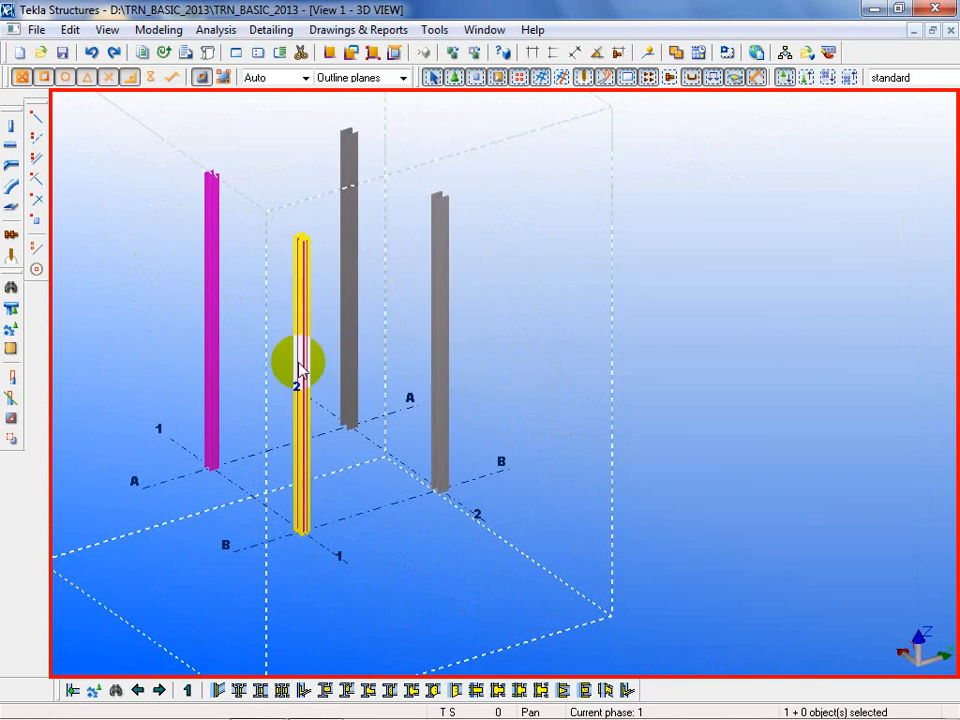
double_click(300, 368)
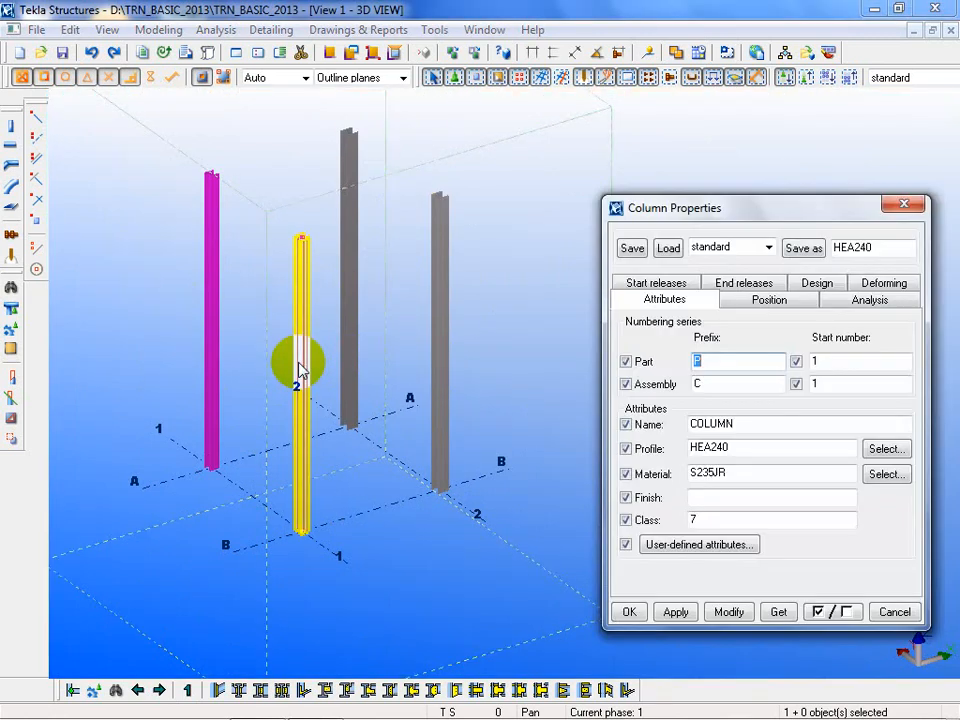
click(766, 246)
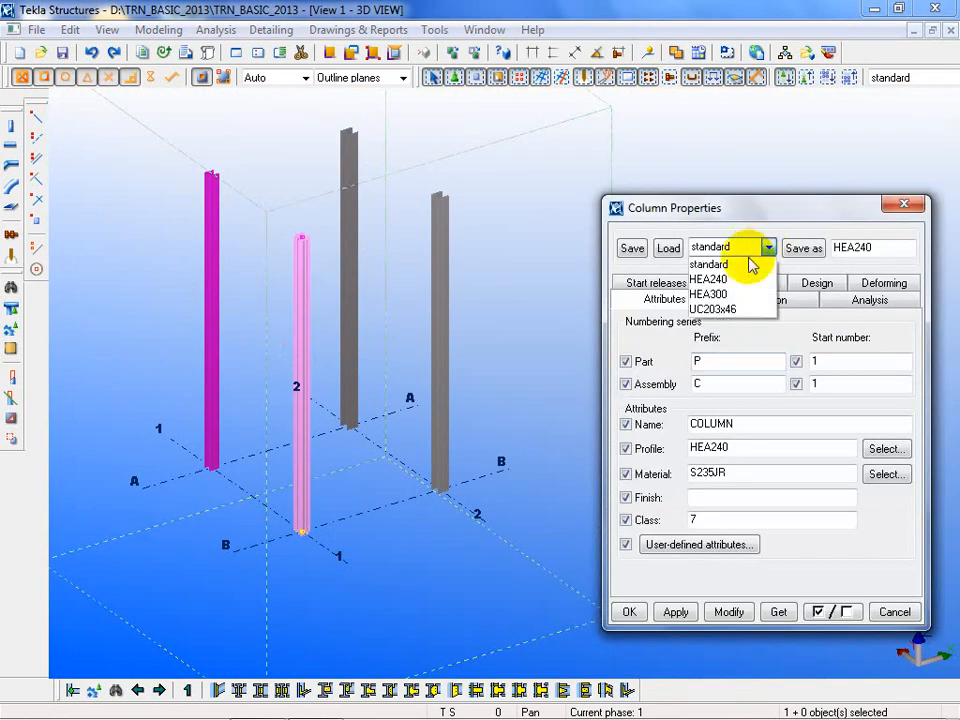
click(710, 291)
click(668, 247)
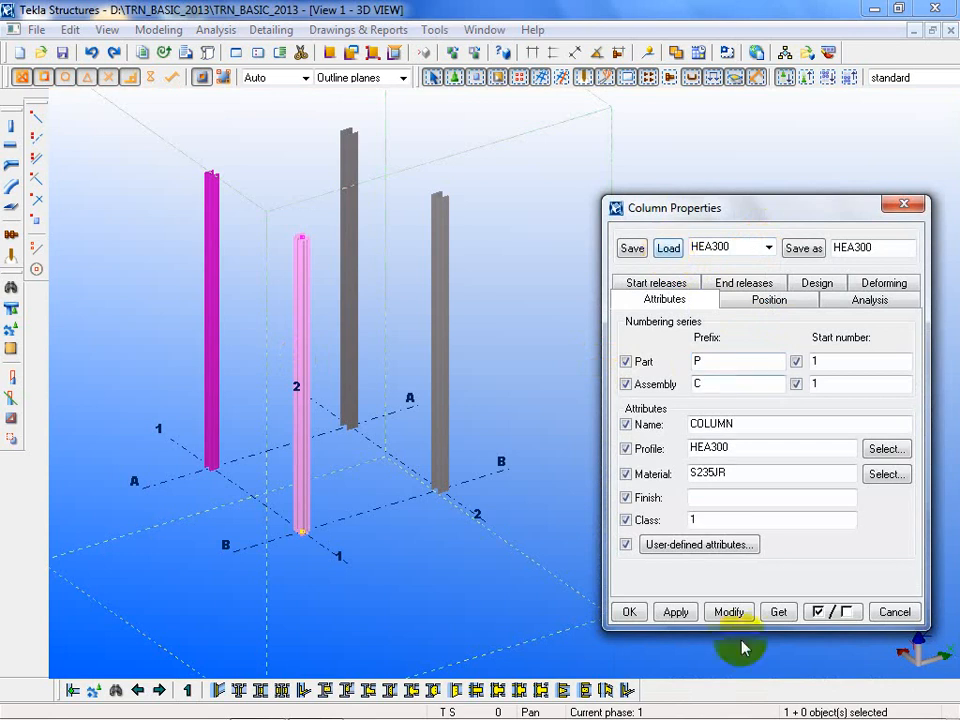
click(729, 612)
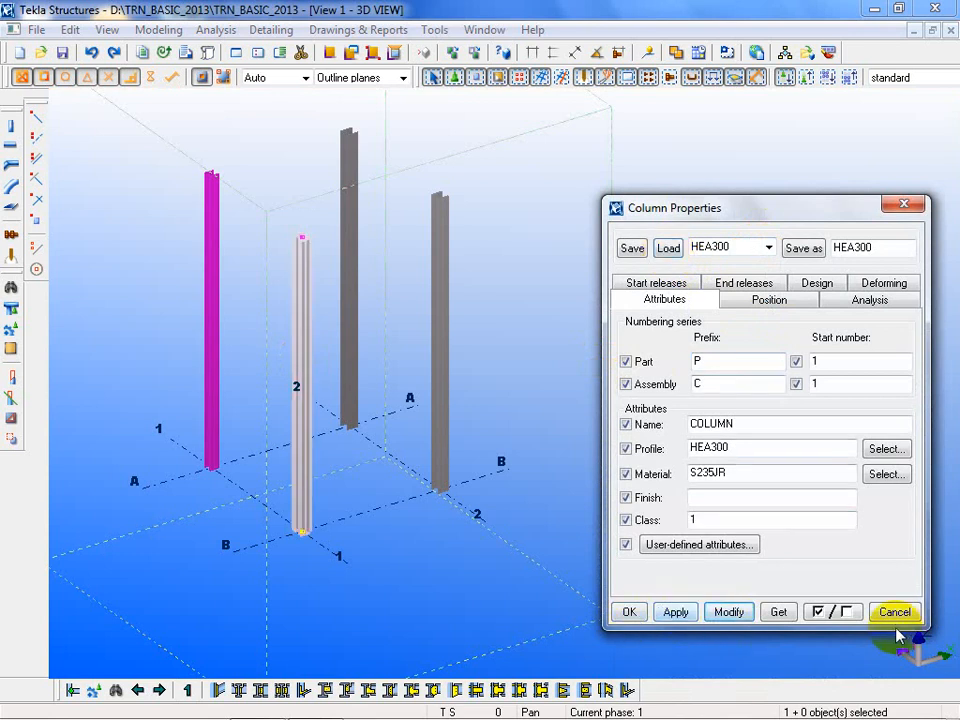
click(685, 513)
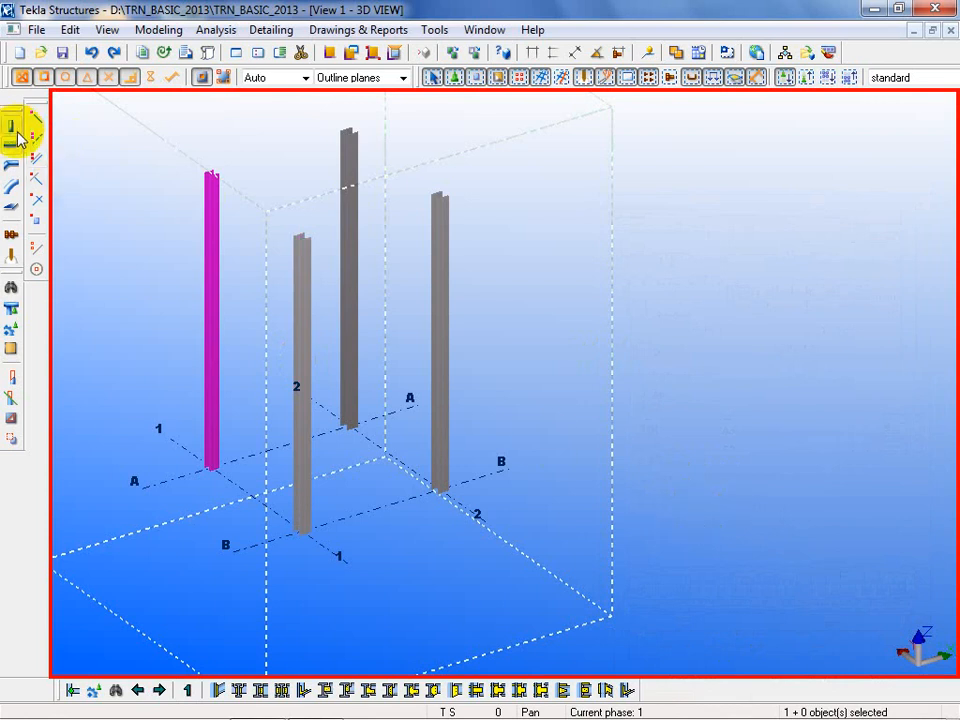
Load the saved HEA240 settings in the B-1 column's properties, apply them without modifying the column, and deselect it
double_click(296, 338)
click(729, 612)
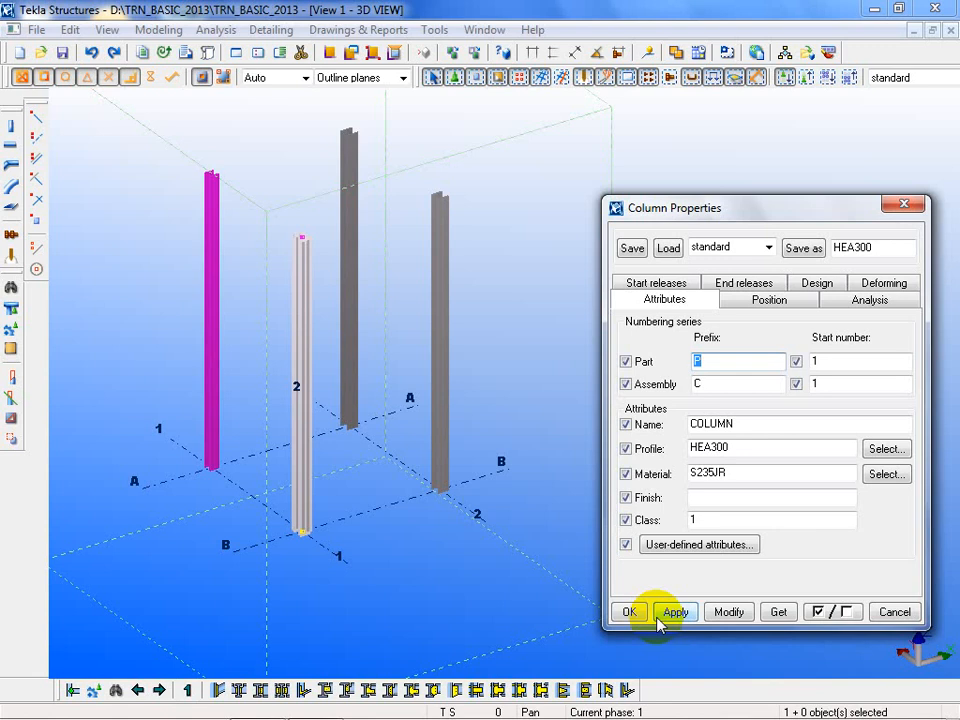
click(768, 247)
click(708, 269)
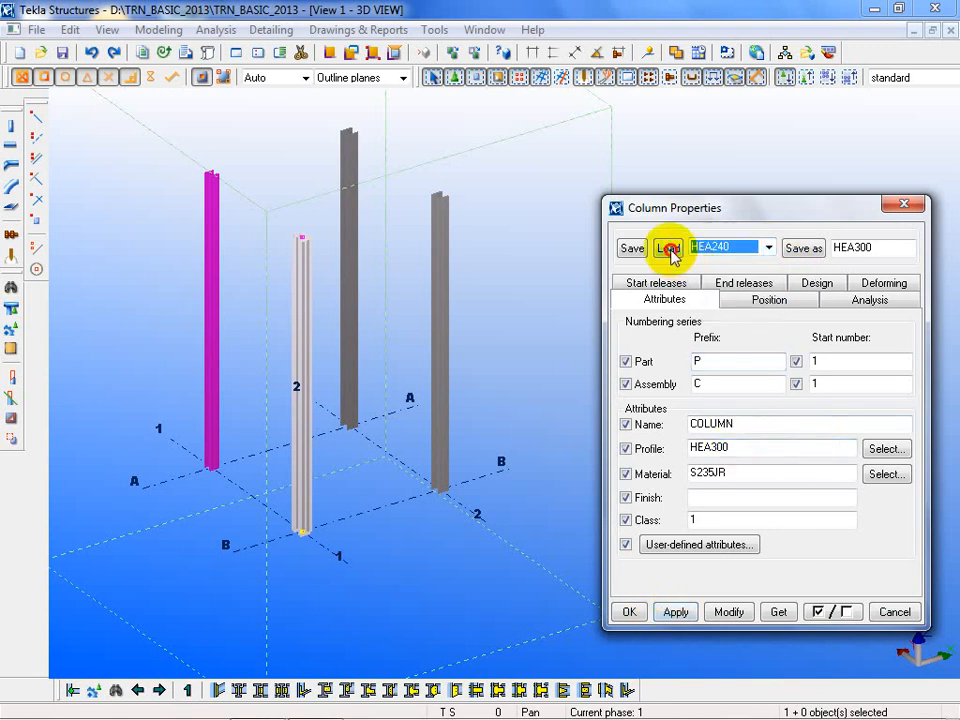
click(670, 250)
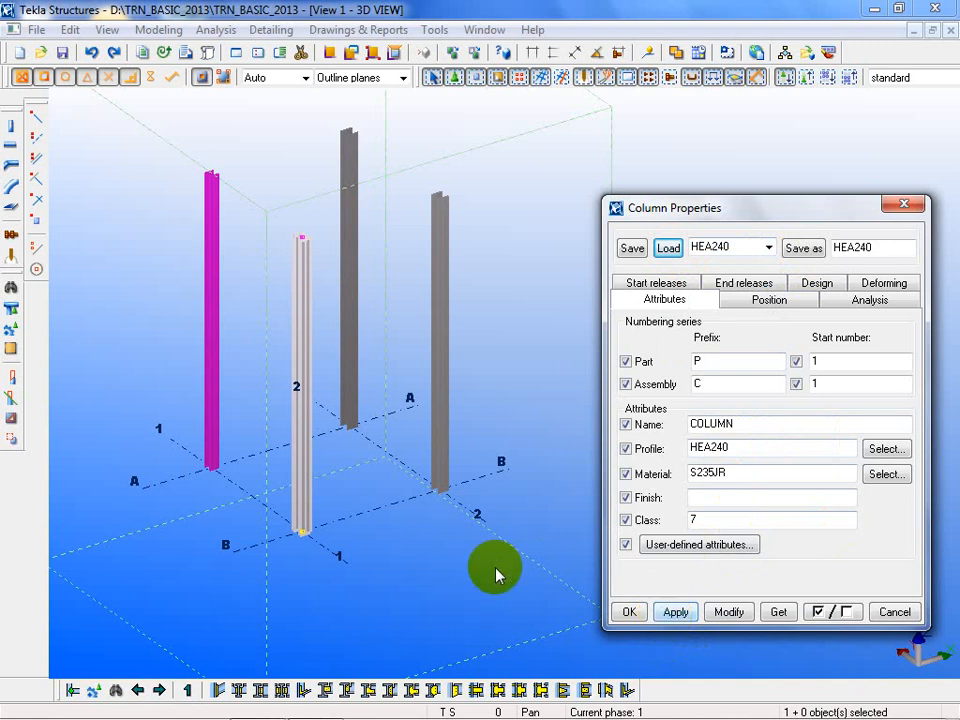
click(427, 590)
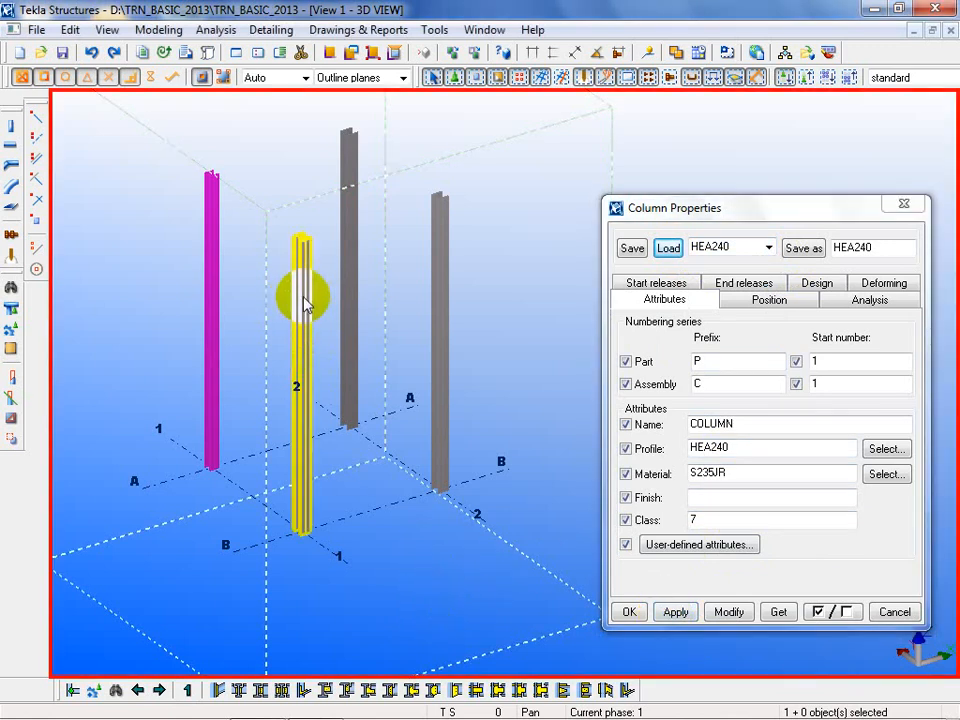
Reload the saved HEA240 settings for the column at grid intersection B-1, modify the column, deselect it and close the properties
double_click(303, 315)
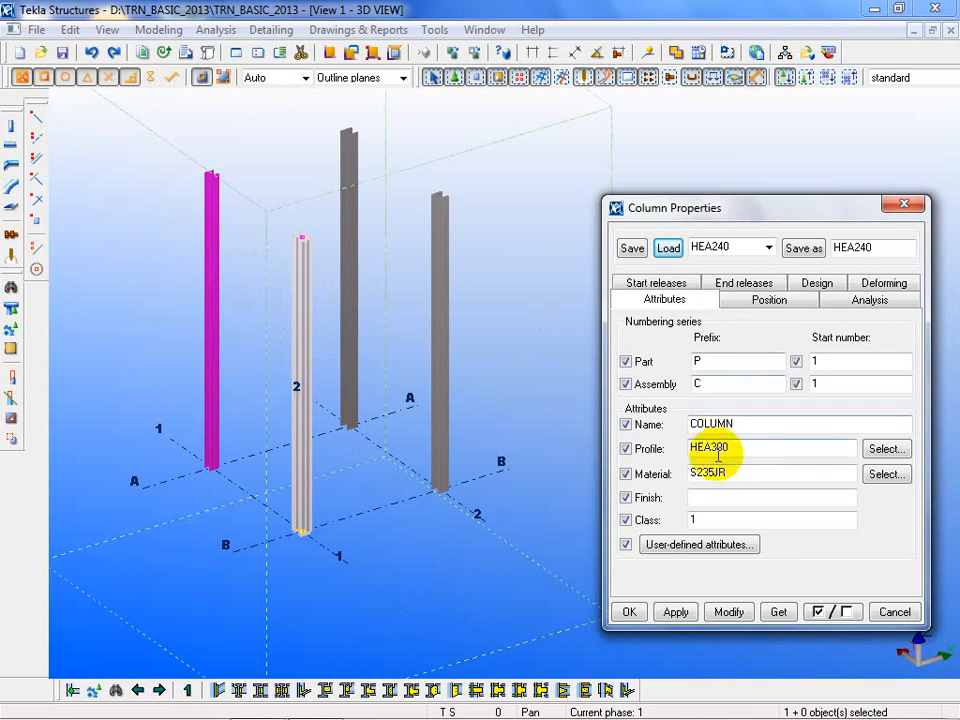
click(768, 247)
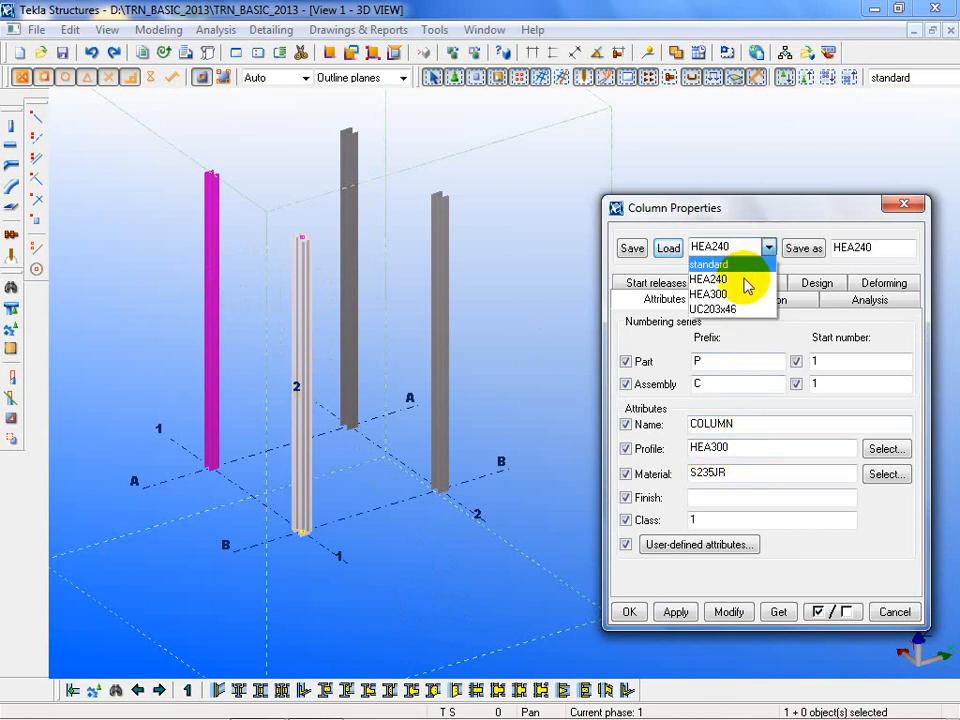
click(719, 280)
click(668, 247)
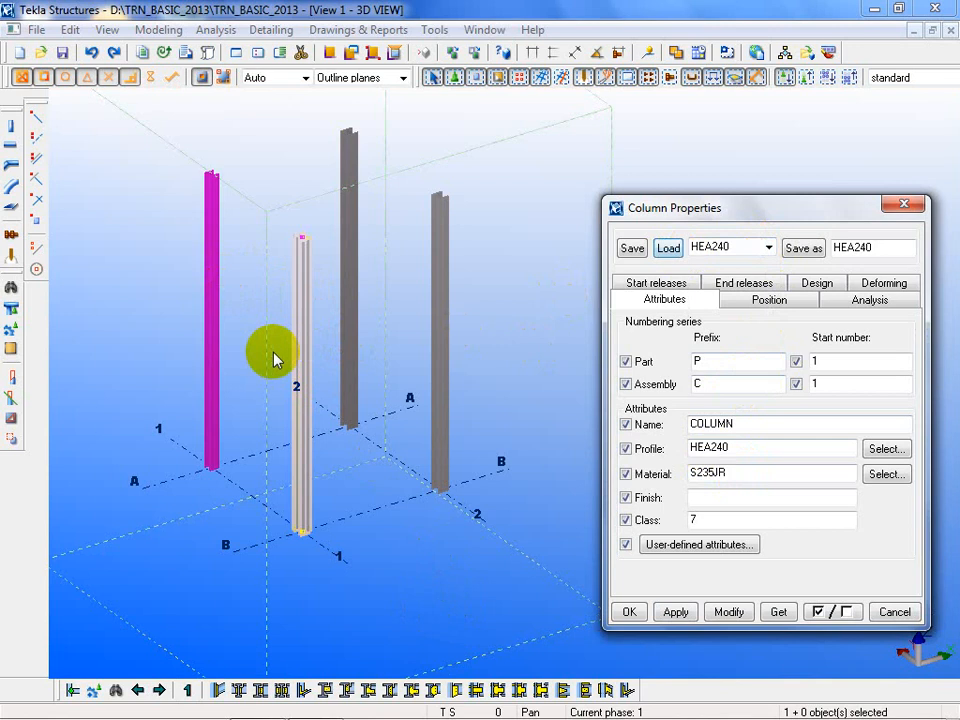
click(733, 612)
click(505, 616)
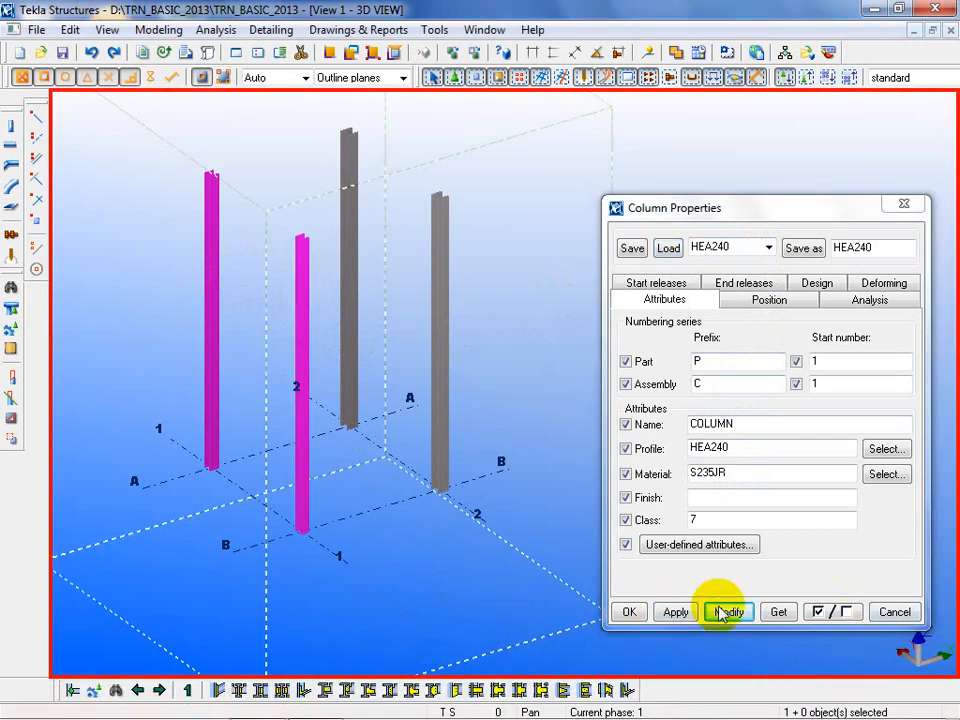
click(893, 612)
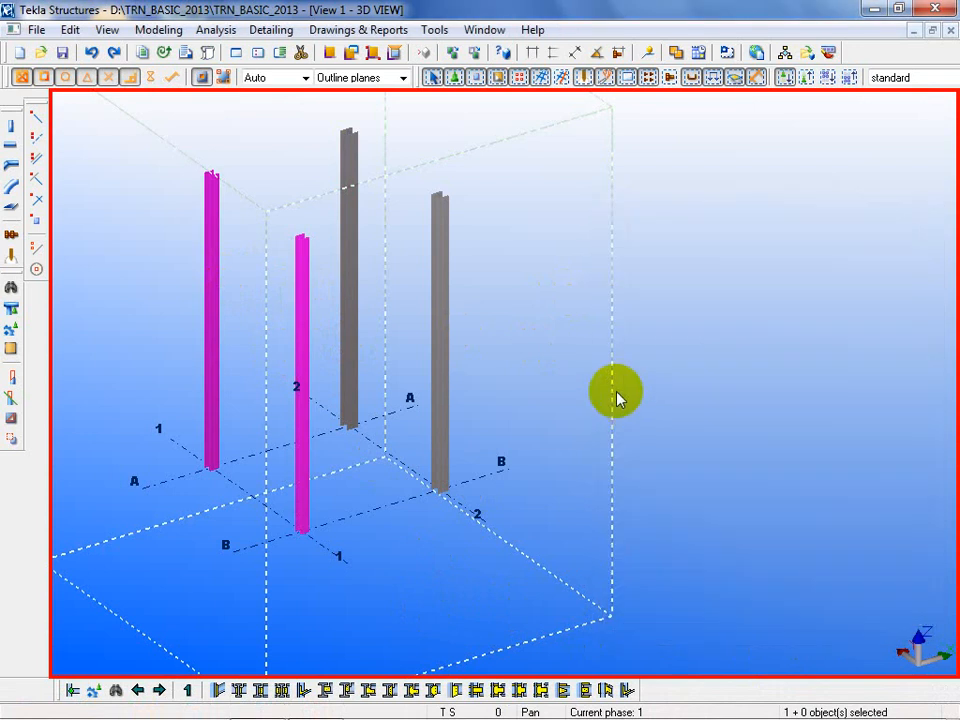
scroll(606, 450, down, 3)
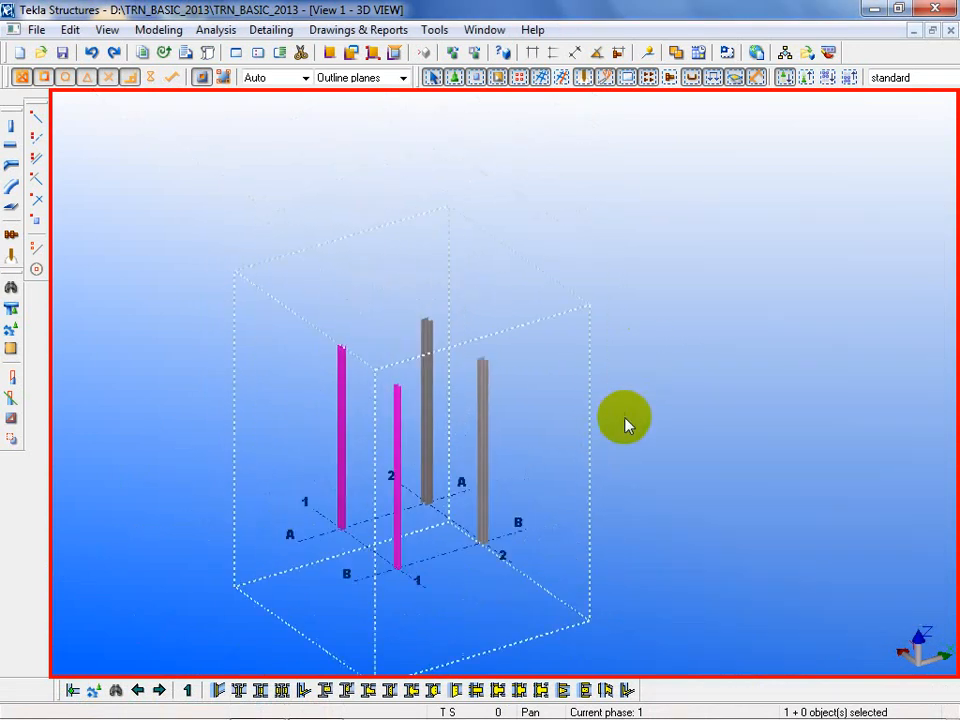
scroll(626, 422, up, 5)
middle_drag(533, 481, 553, 461)
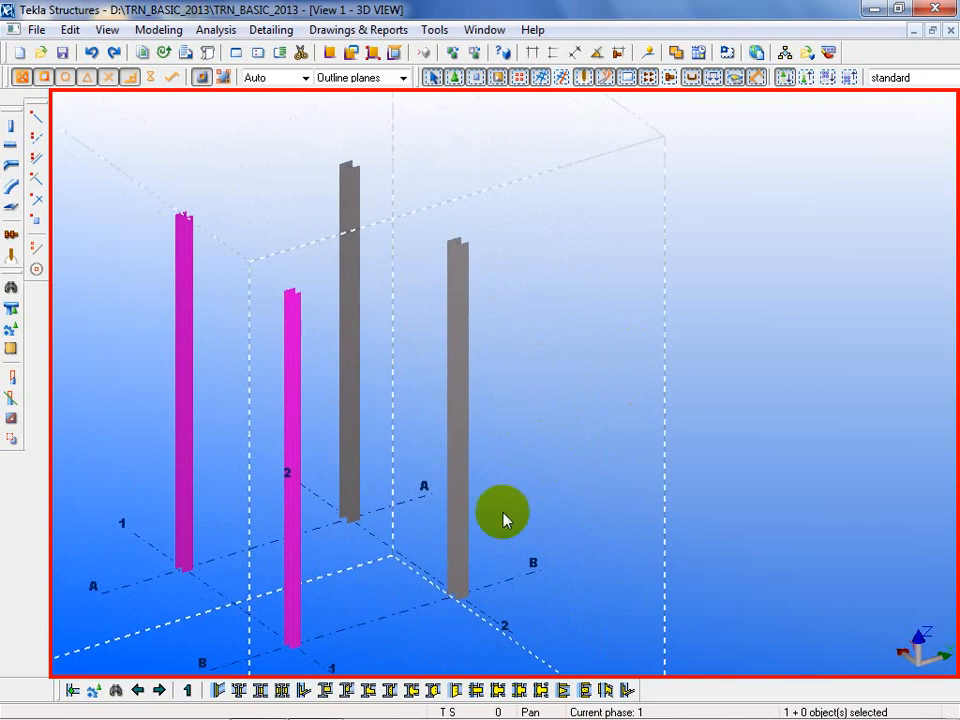
Open the Plan 82.200_BOB view and inspect the column profiles at both intersections along grid line A
click(484, 30)
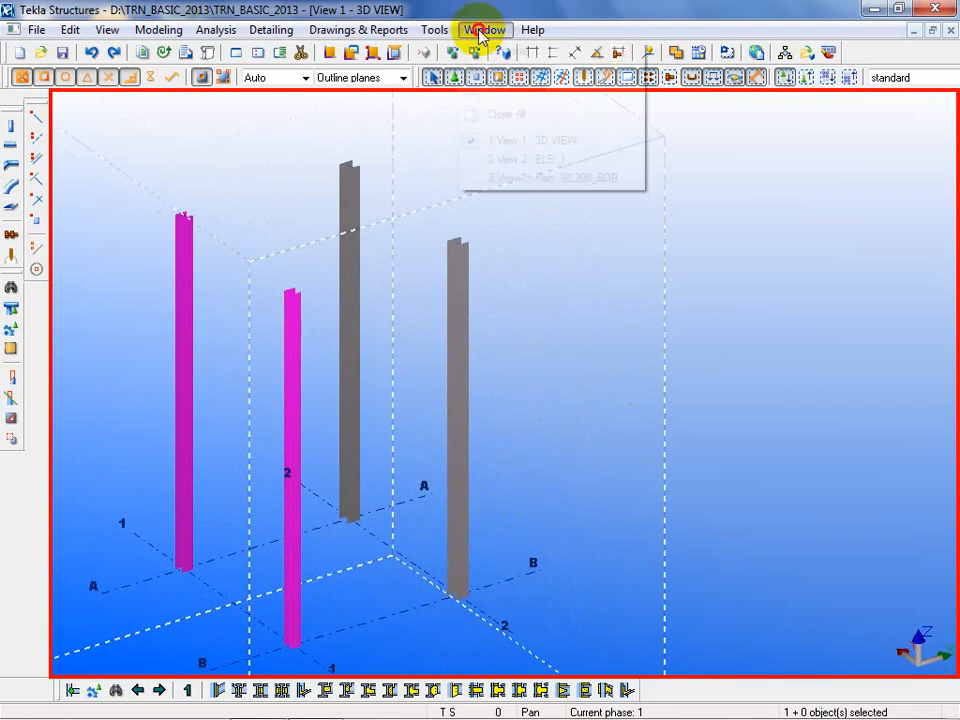
click(510, 180)
scroll(514, 204, up, 5)
scroll(512, 243, up, 3)
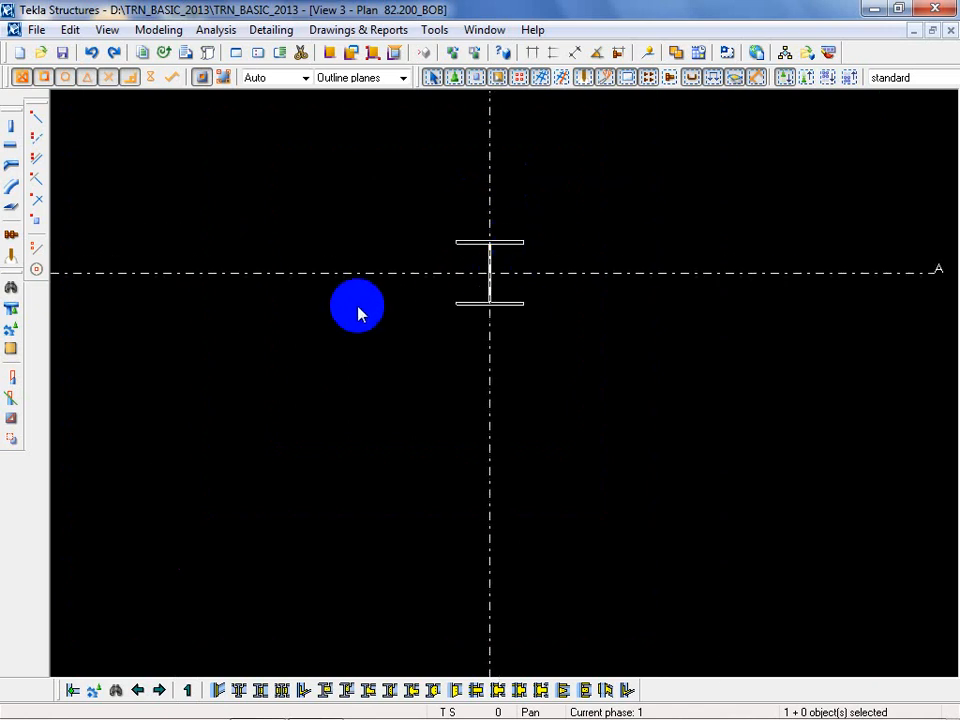
middle_drag(358, 313, 831, 358)
middle_drag(101, 381, 424, 409)
scroll(412, 413, up, 4)
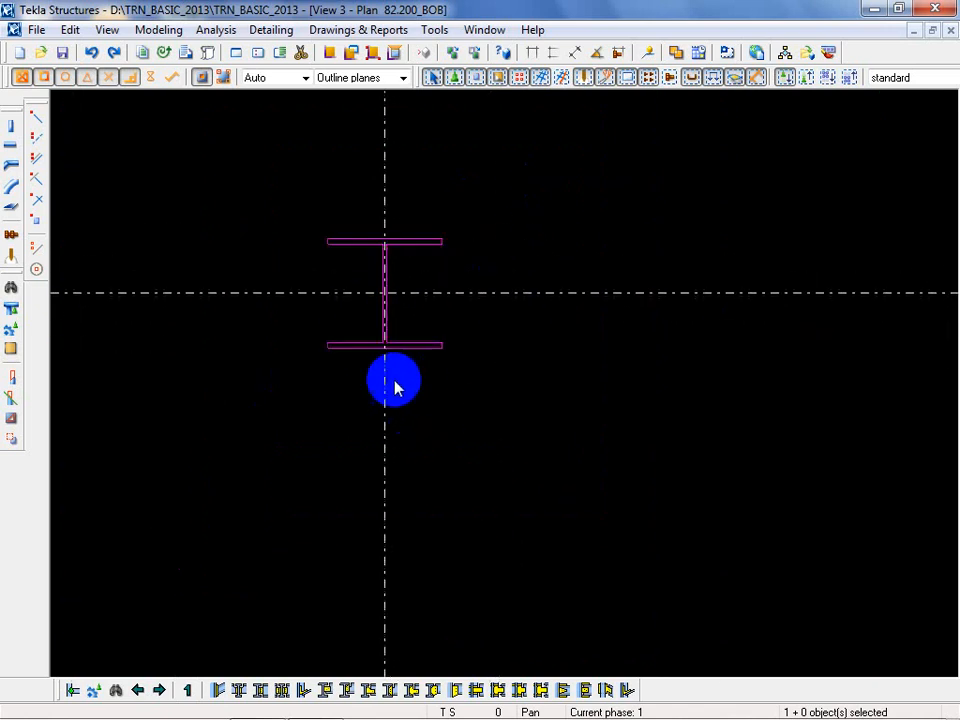
scroll(392, 379, down, 5)
middle_drag(551, 448, 411, 433)
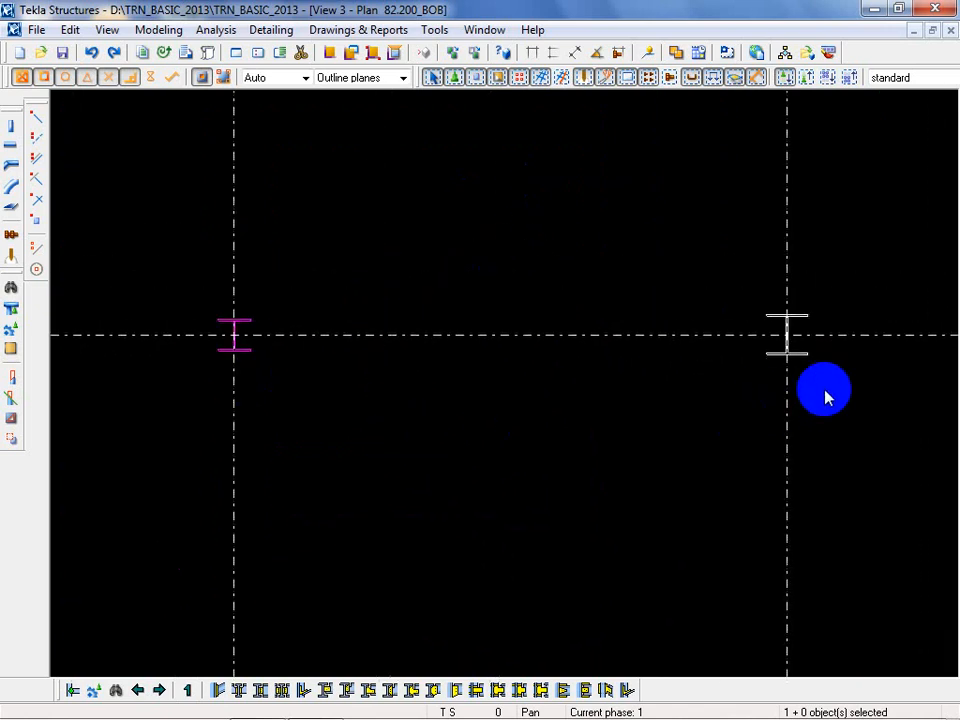
middle_drag(825, 396, 135, 252)
scroll(135, 252, up, 2)
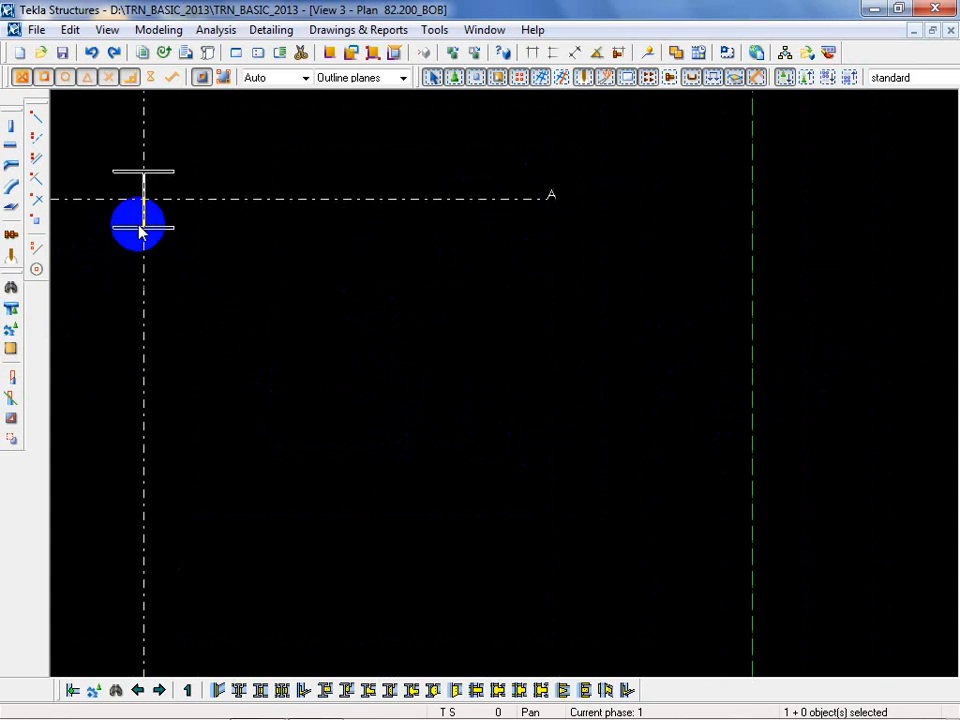
Open the properties of the column at grid intersection A-2, set its vertical position to Down and modify the column
double_click(169, 227)
middle_drag(261, 380, 278, 384)
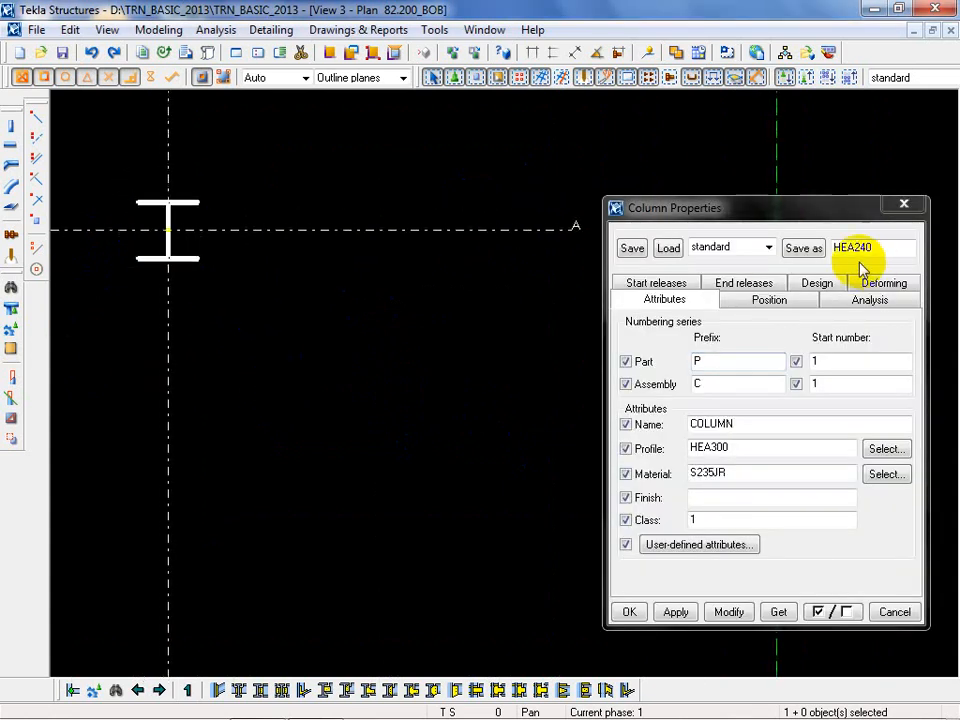
drag(786, 208, 643, 148)
click(606, 242)
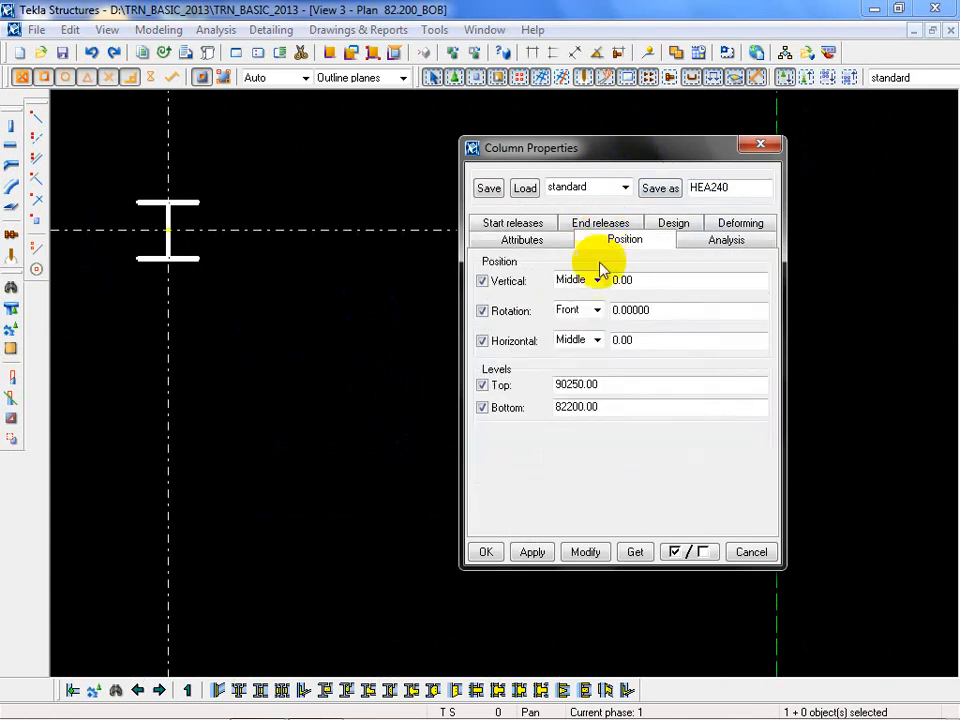
click(597, 281)
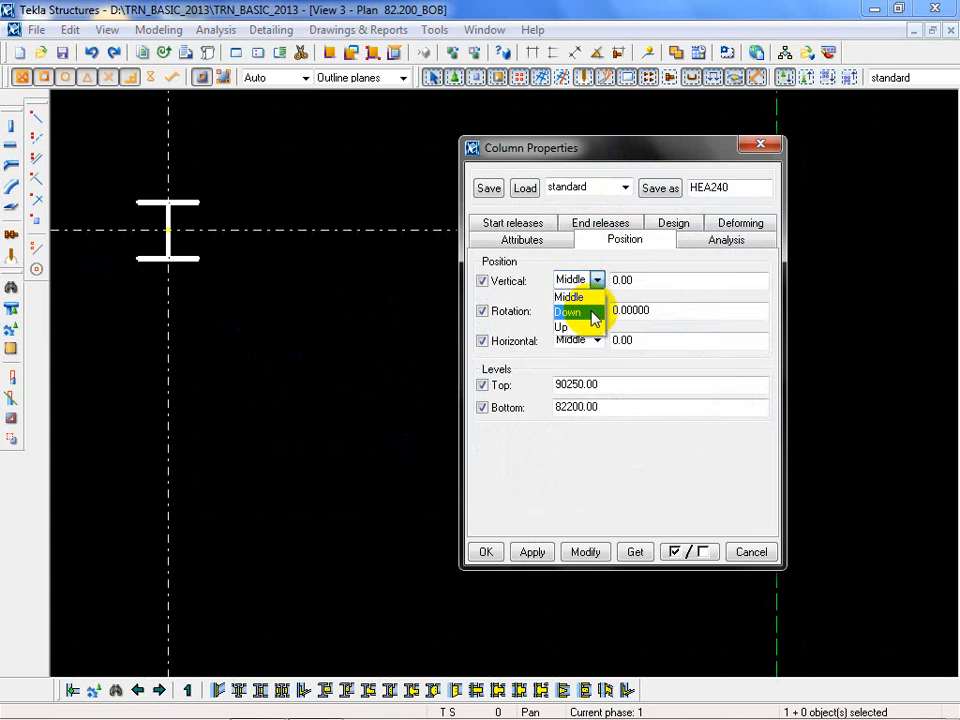
click(587, 313)
click(584, 553)
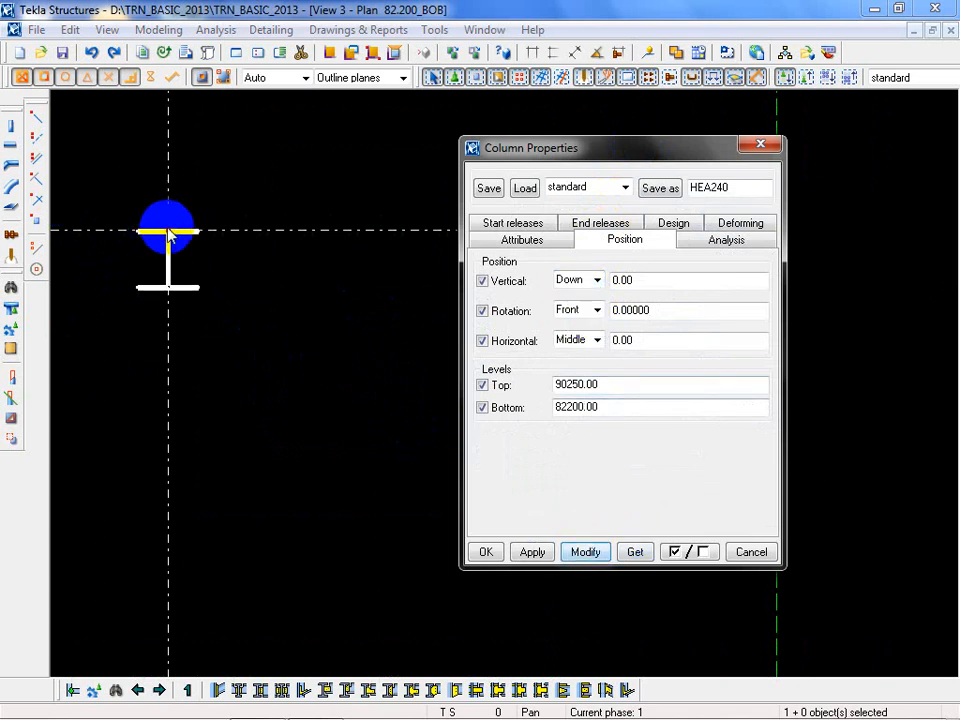
Set the vertical position of the A-2 column to Up and modify the column
click(597, 281)
click(583, 329)
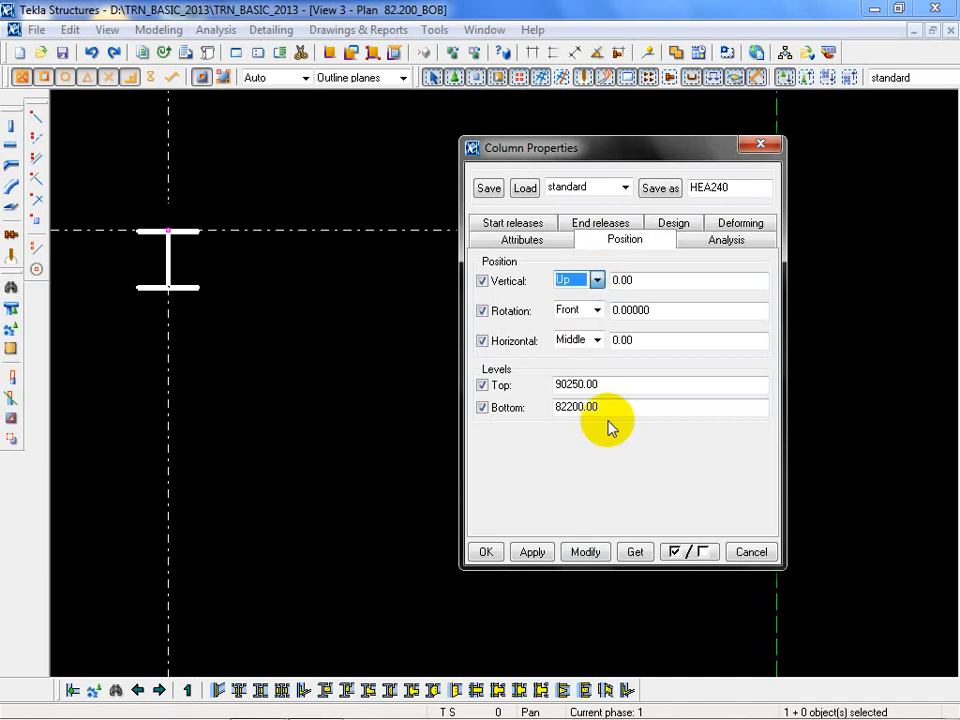
click(584, 552)
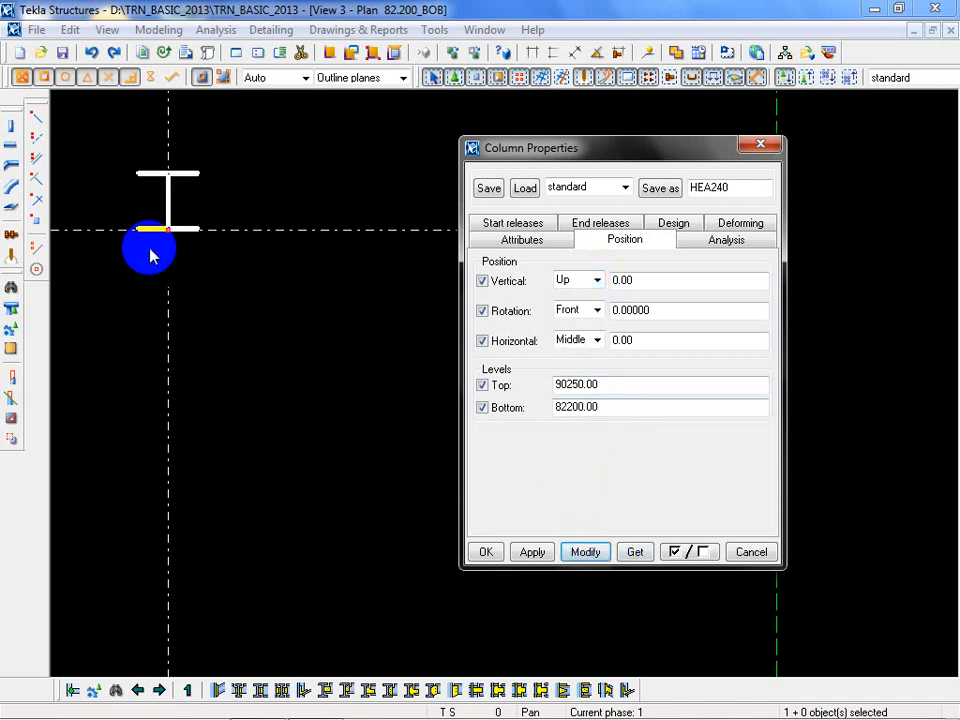
middle_drag(262, 319, 326, 332)
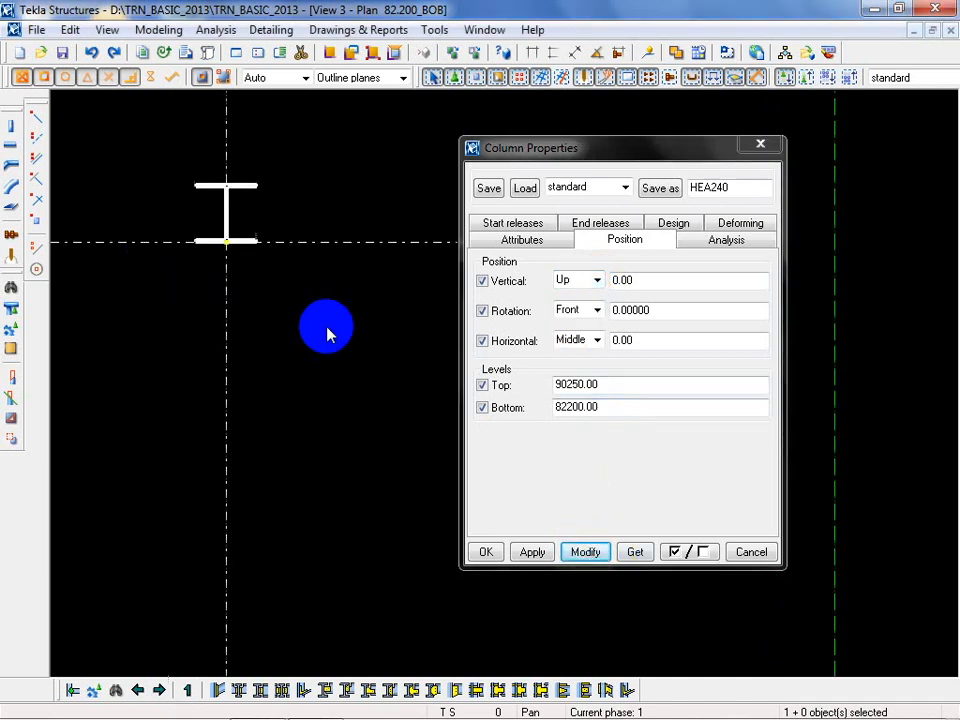
click(281, 250)
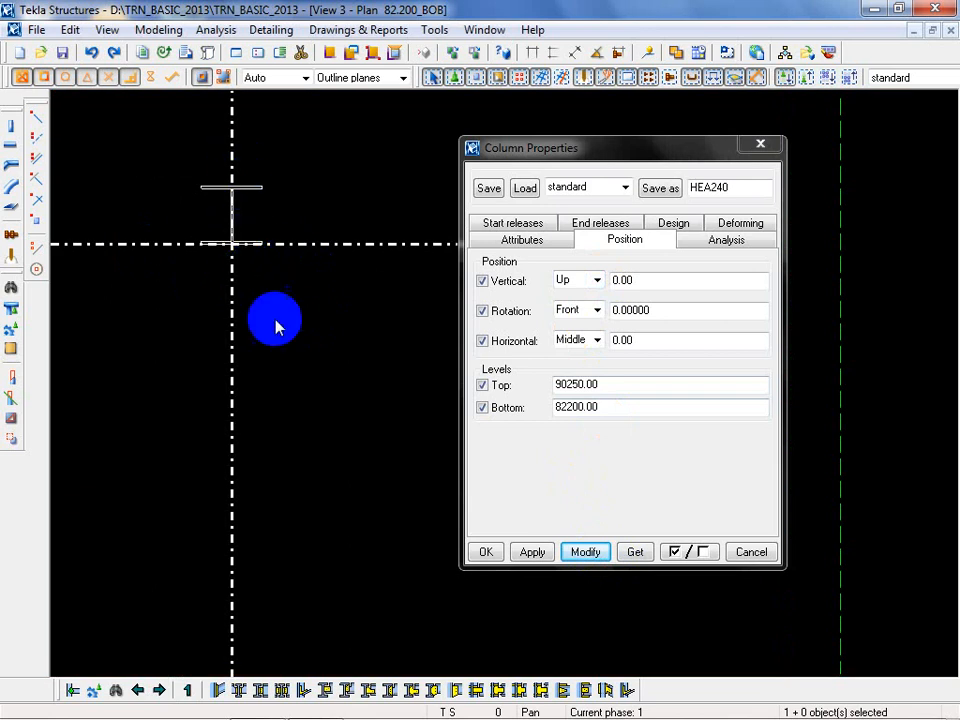
click(288, 350)
click(297, 244)
Reselect the A-2 column, set its vertical offset to 100 with position Up, and modify the column
double_click(251, 188)
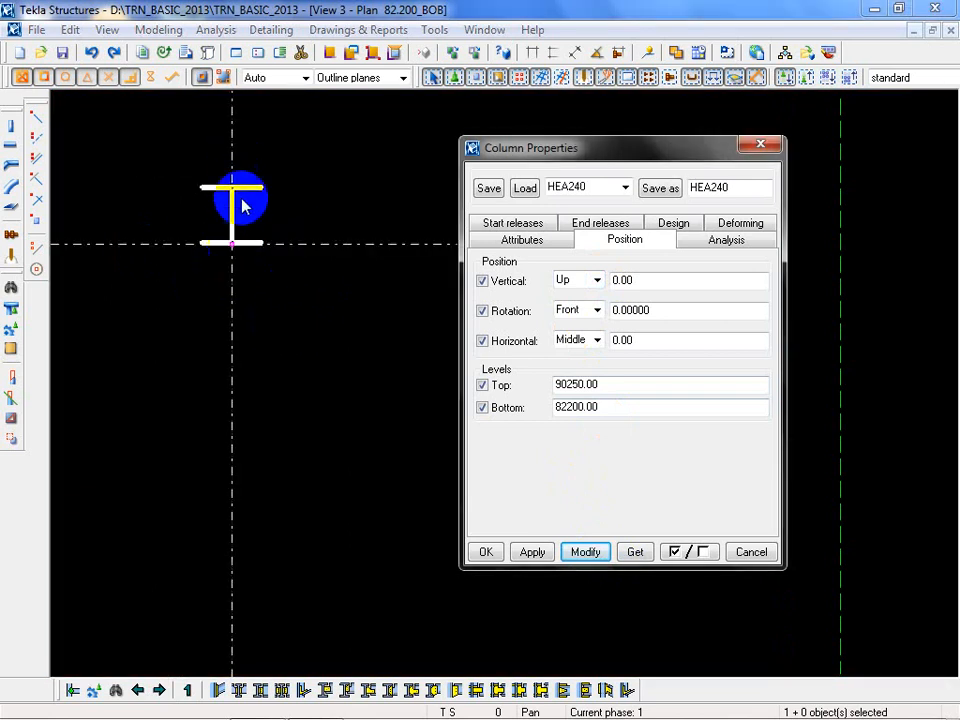
double_click(654, 279)
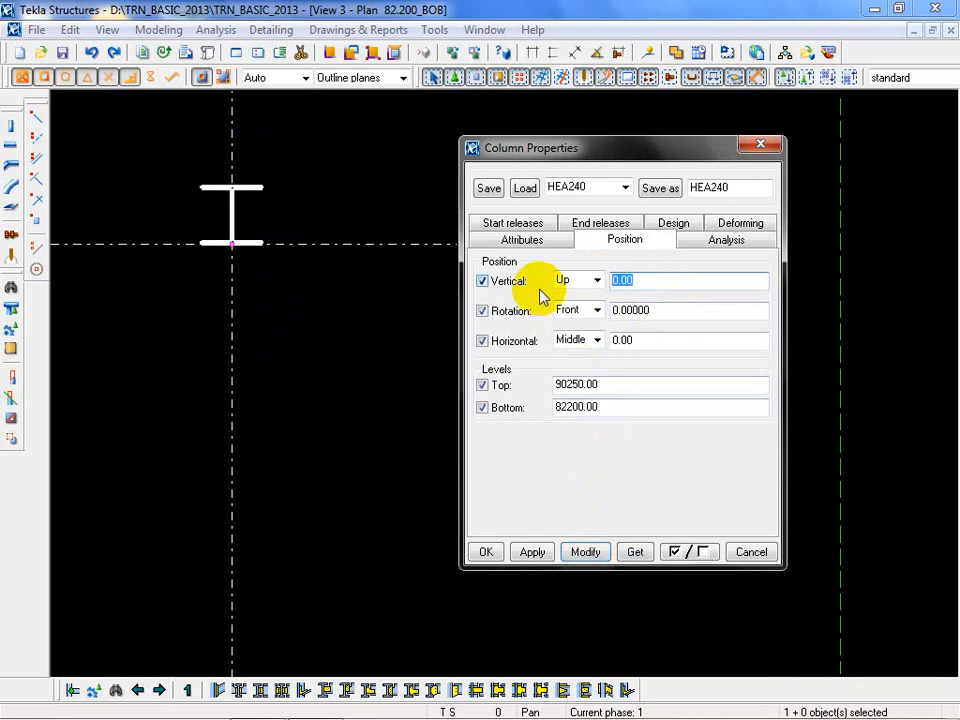
click(582, 552)
Inspect the A-2 column's reference point by selecting and deselecting its handle at the grid intersection
scroll(240, 364, up, 5)
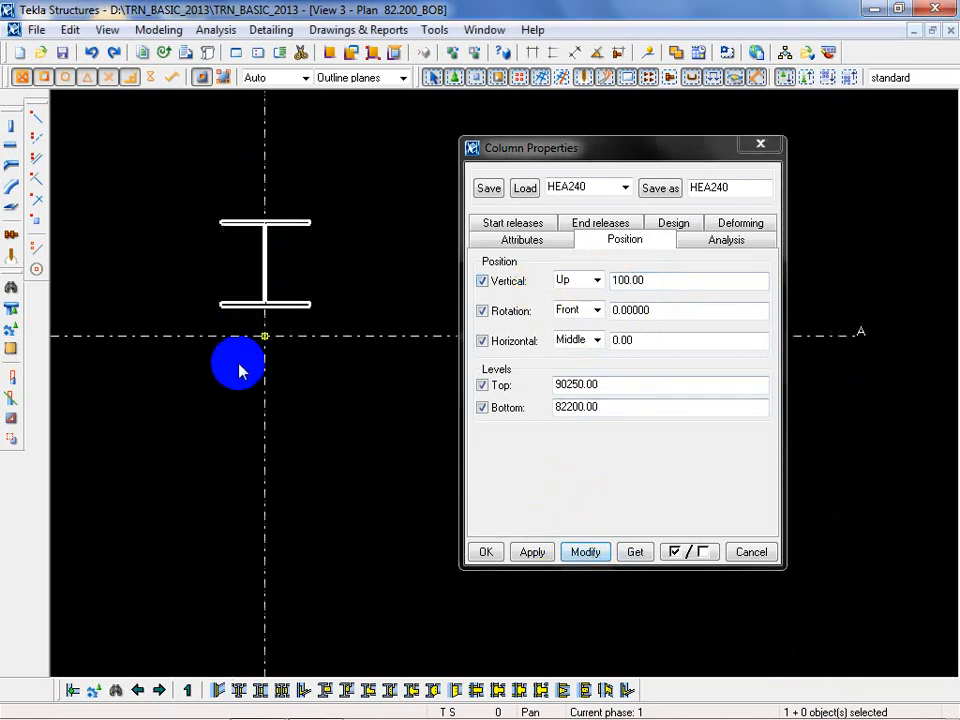
scroll(300, 320, up, 2)
click(291, 314)
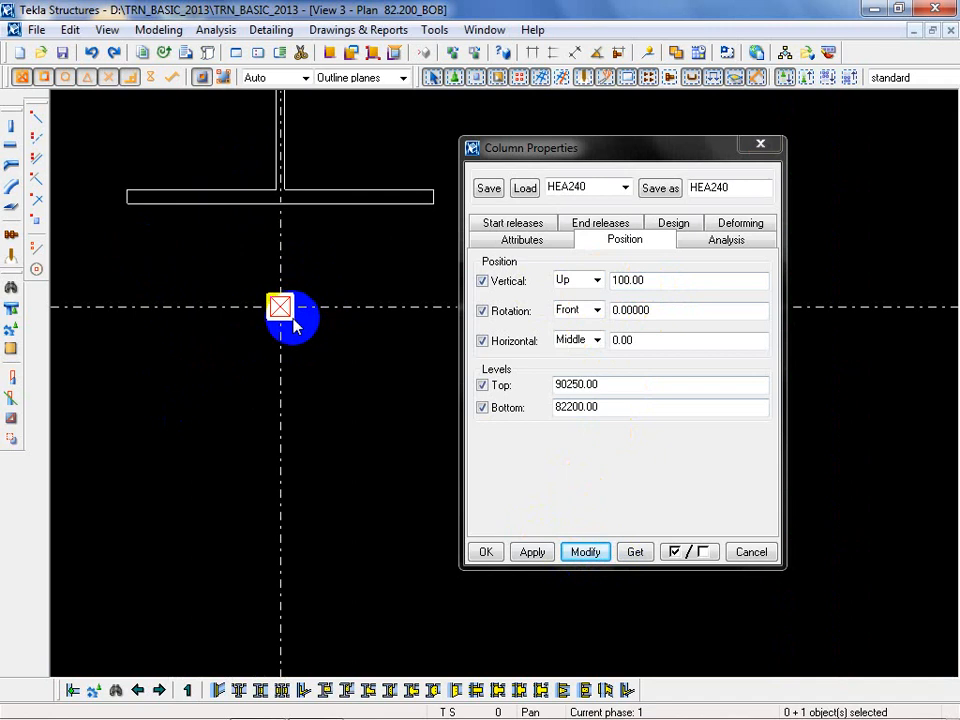
click(311, 380)
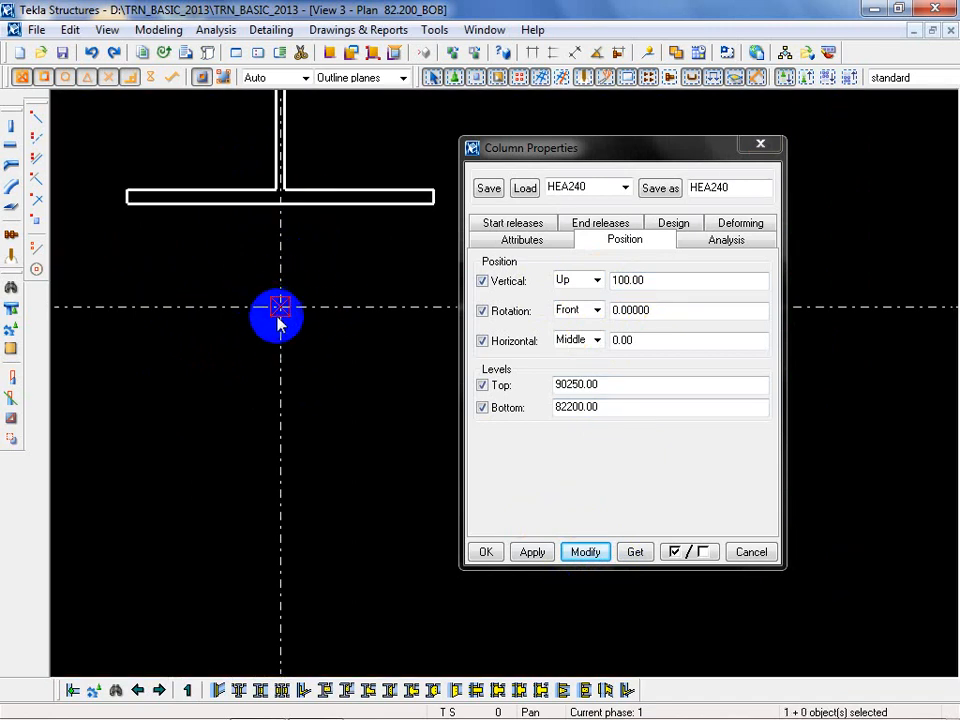
click(289, 316)
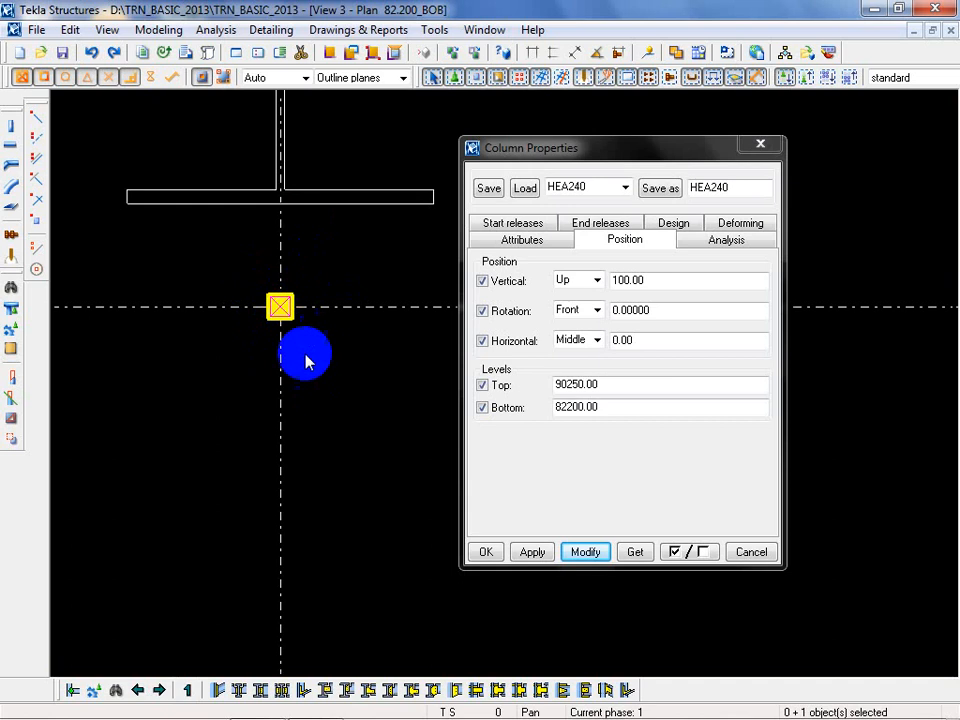
click(341, 371)
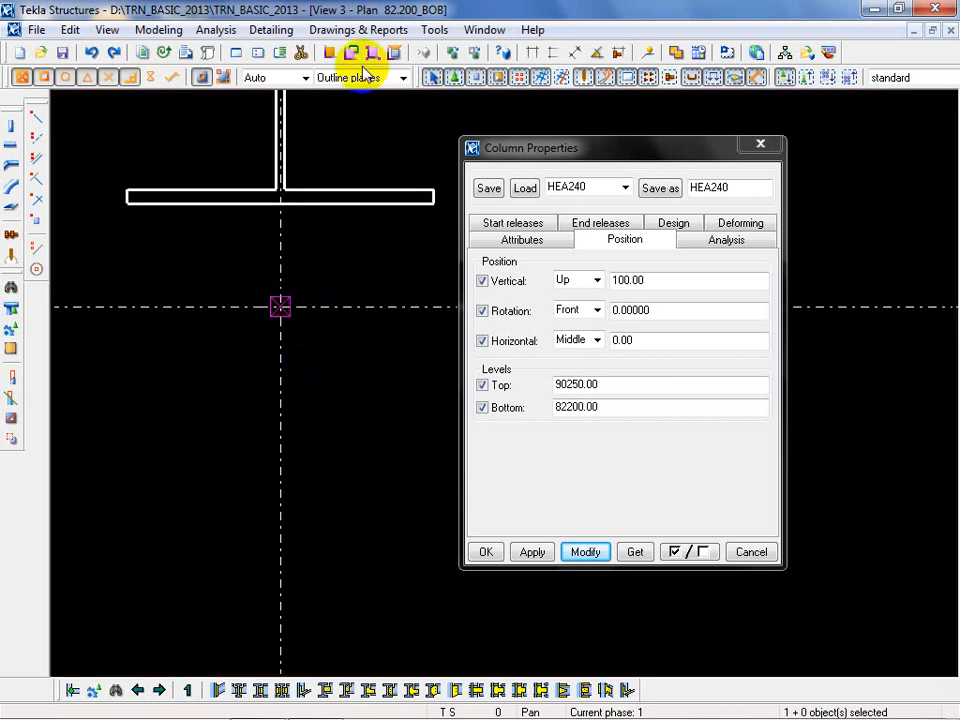
Switch to the 3D view, review the A-2 column's start and end releases, and close its properties
click(484, 30)
click(518, 140)
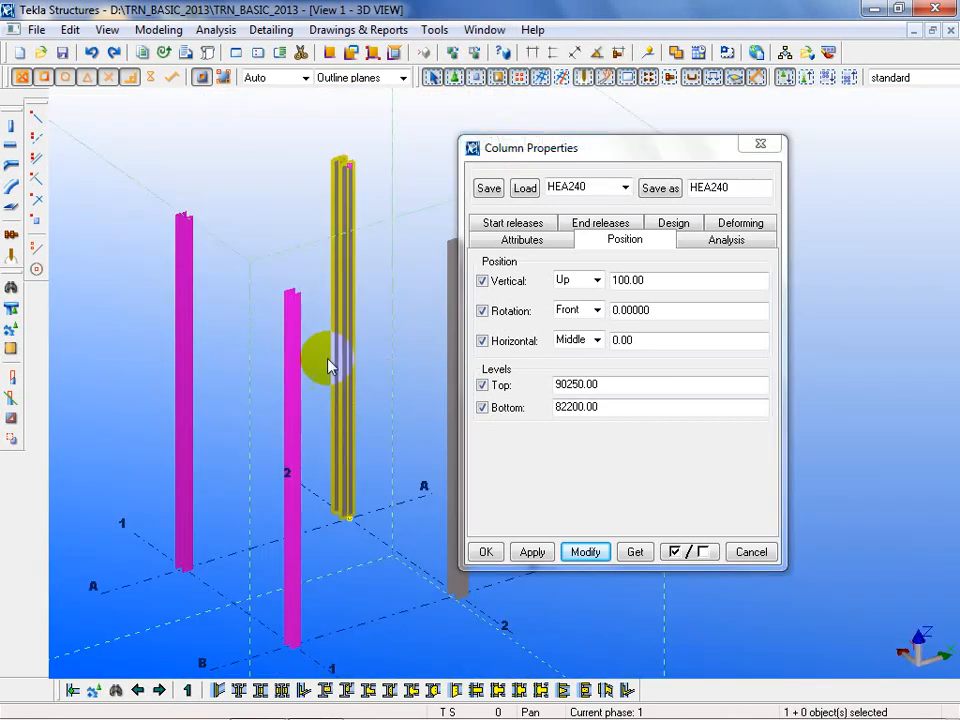
click(355, 529)
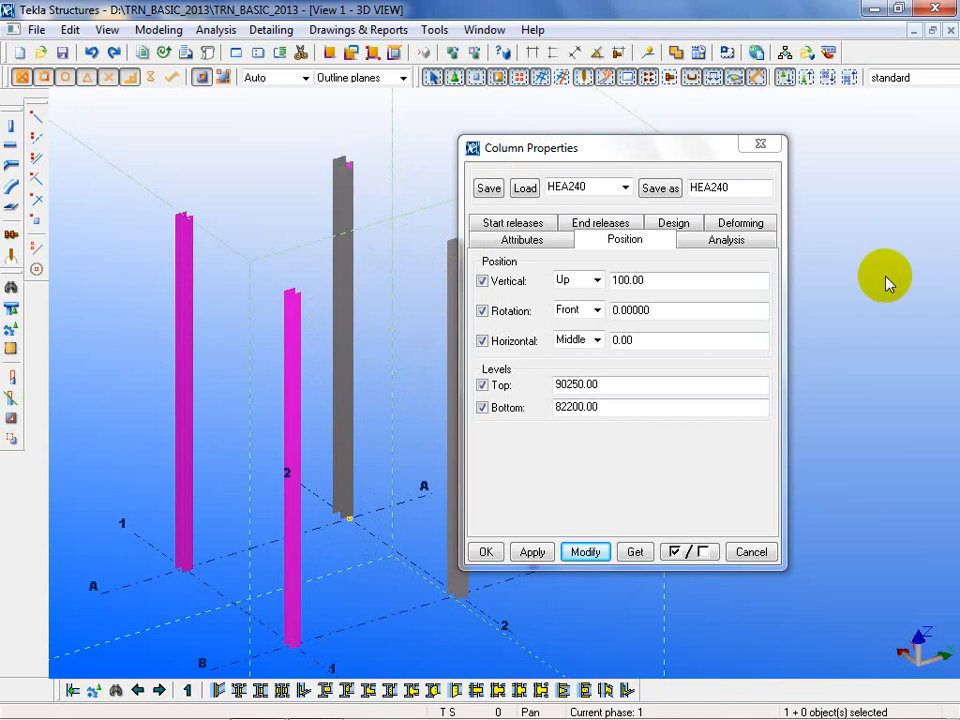
click(514, 224)
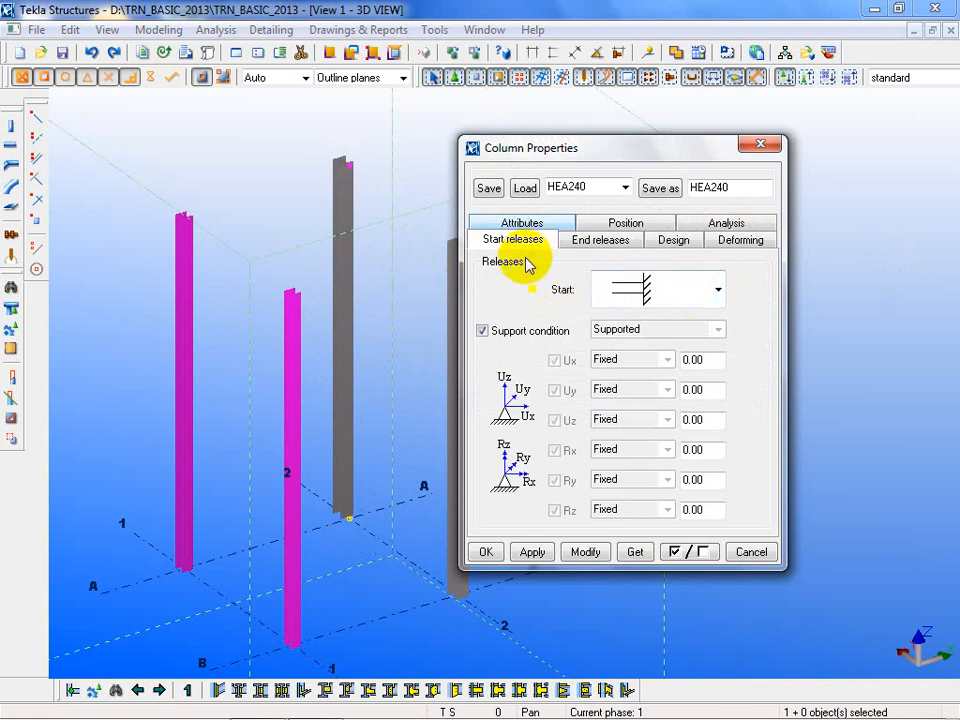
click(717, 289)
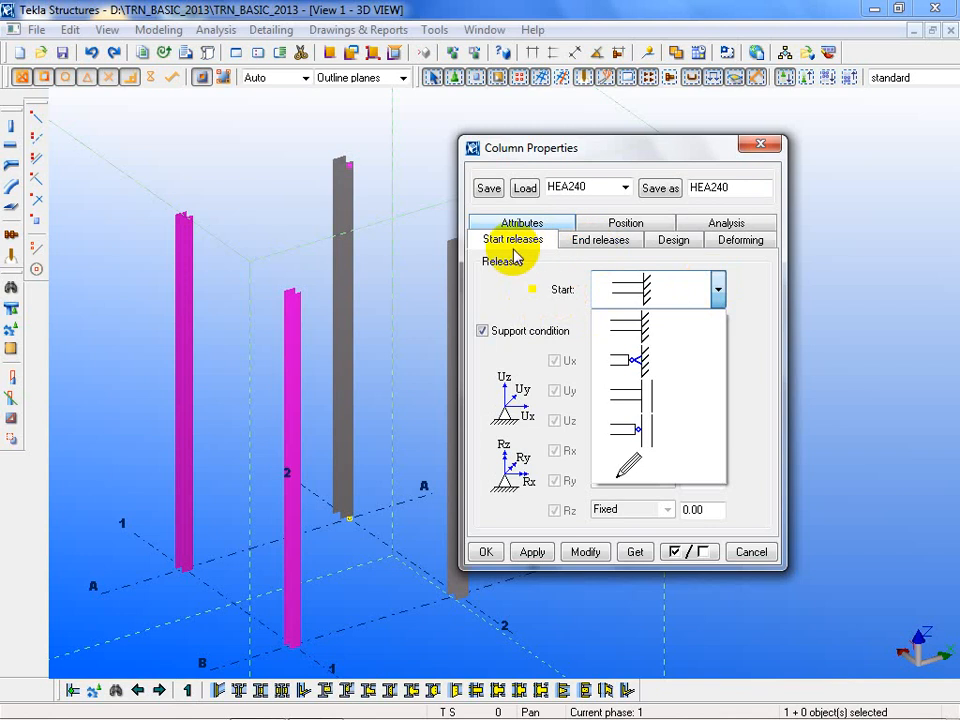
click(615, 241)
click(615, 241)
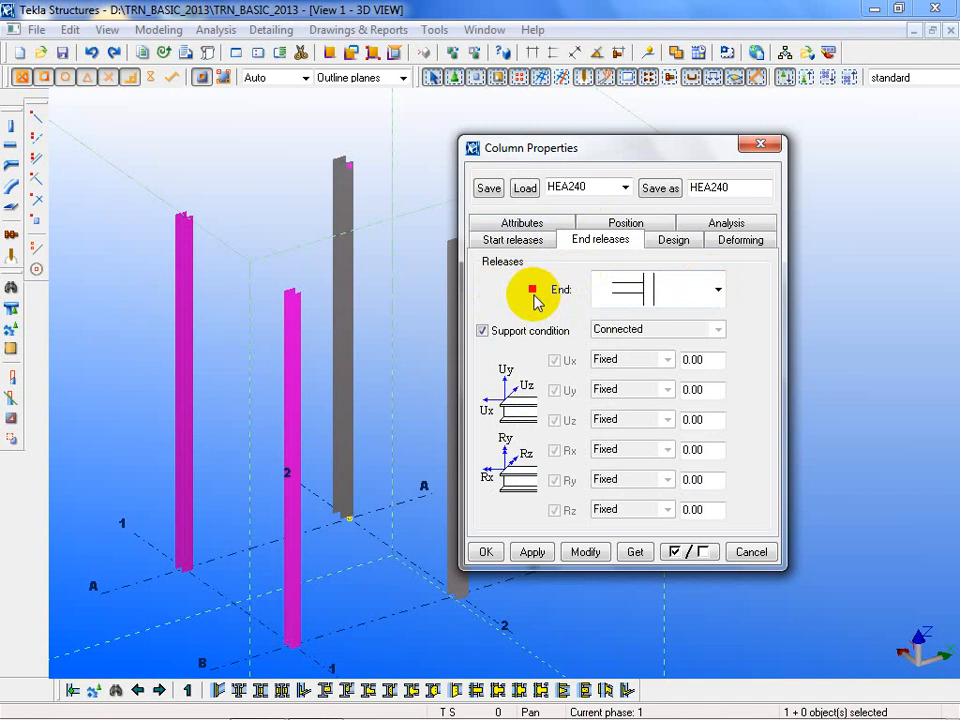
click(518, 241)
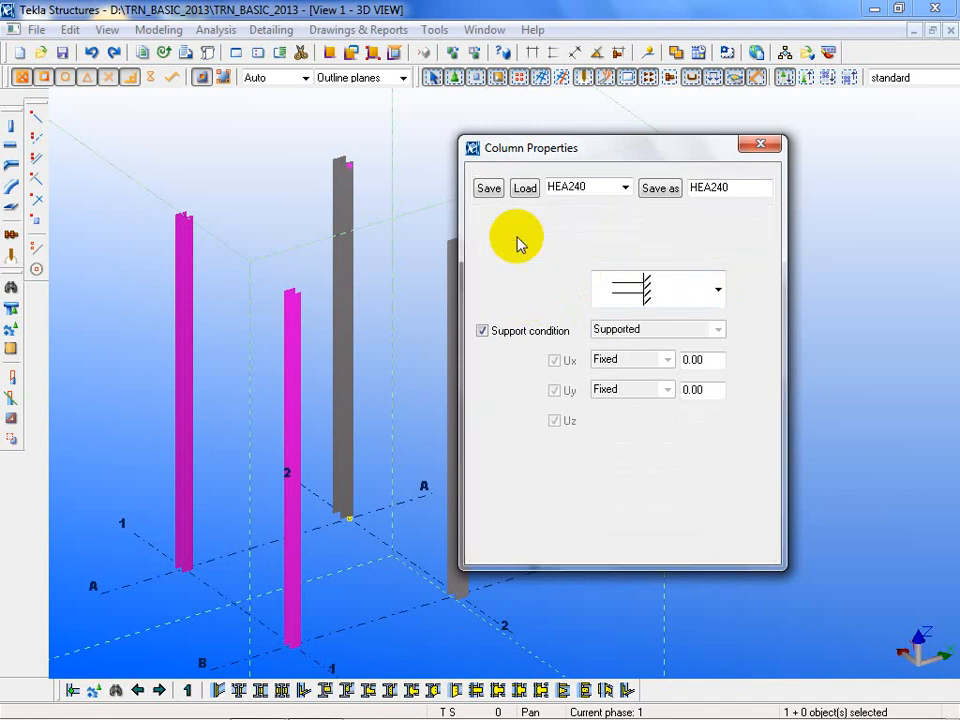
click(761, 145)
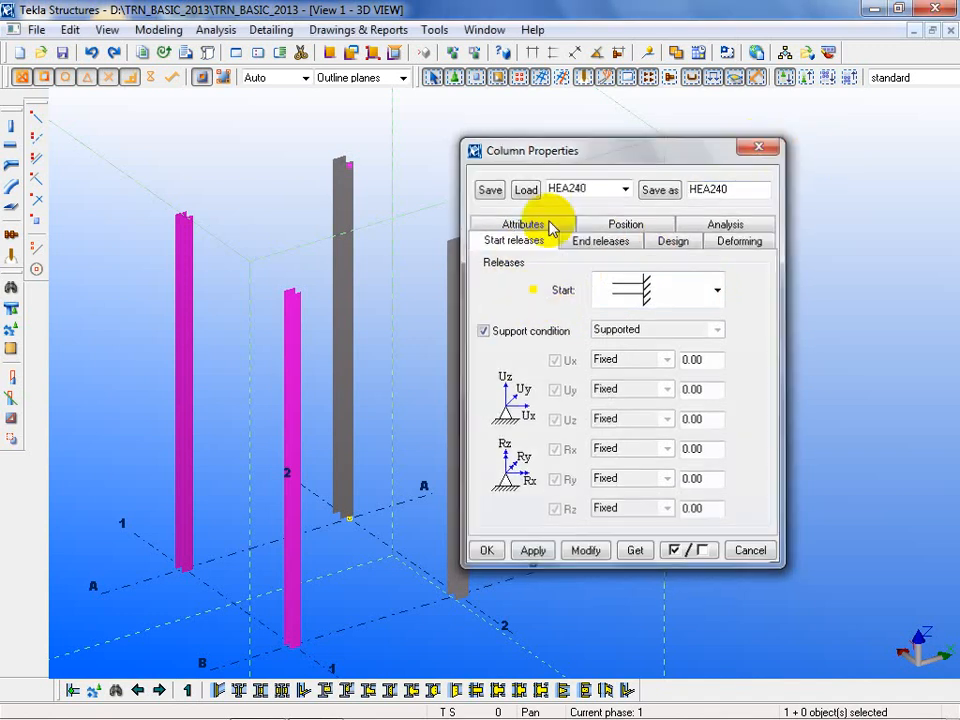
Return to the Plan 82.200_BOB view, set the A-2 column's vertical offset to 0 and modify the column
click(488, 30)
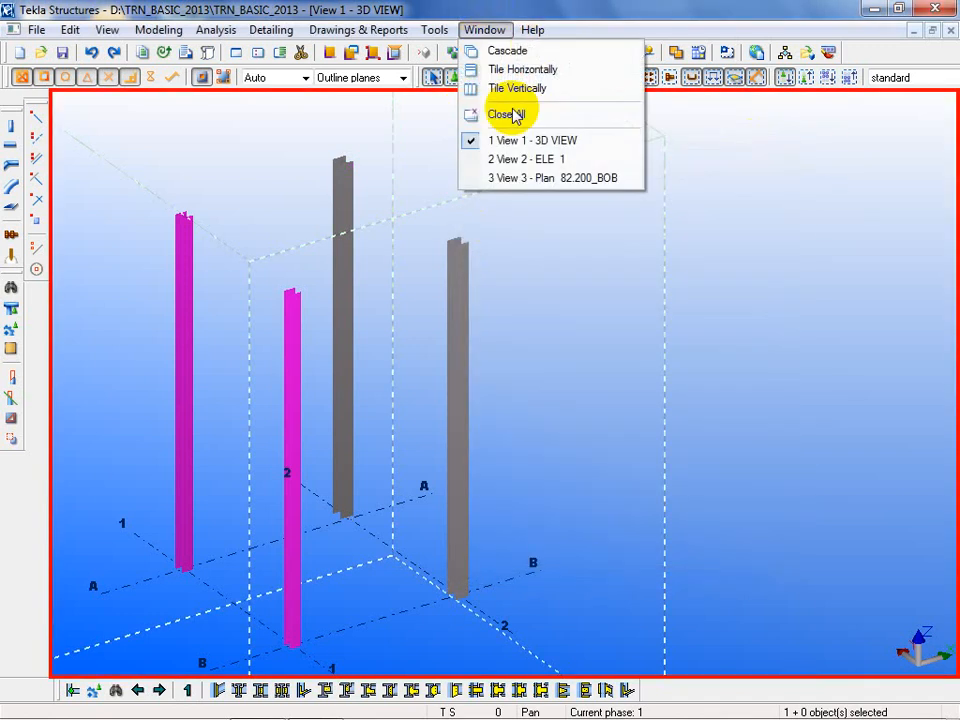
click(525, 178)
middle_drag(474, 276, 504, 453)
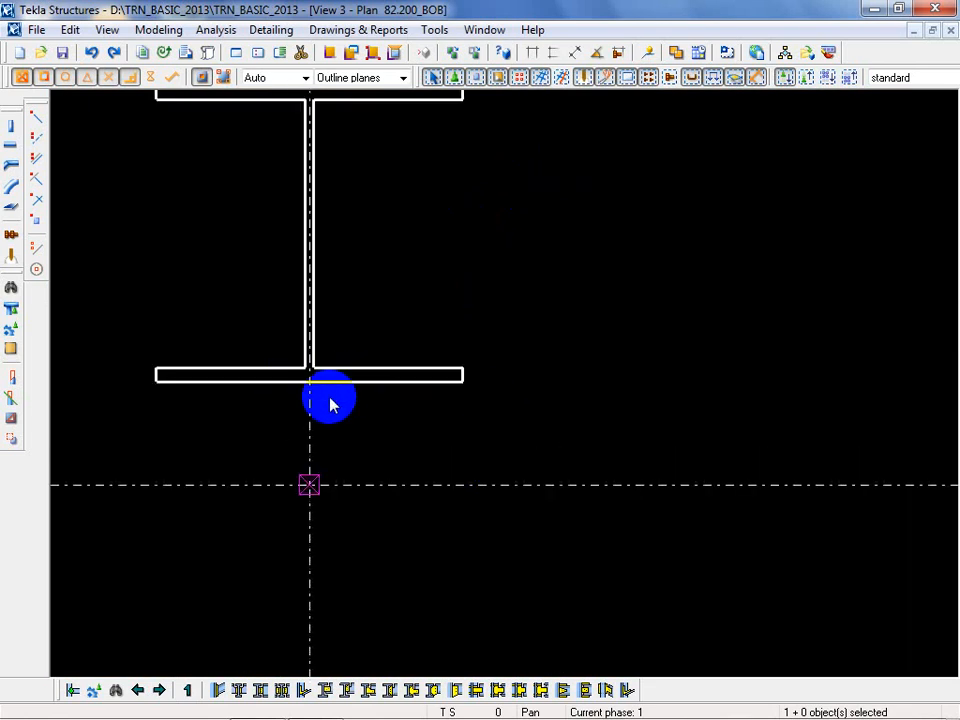
scroll(238, 391, down, 5)
double_click(283, 387)
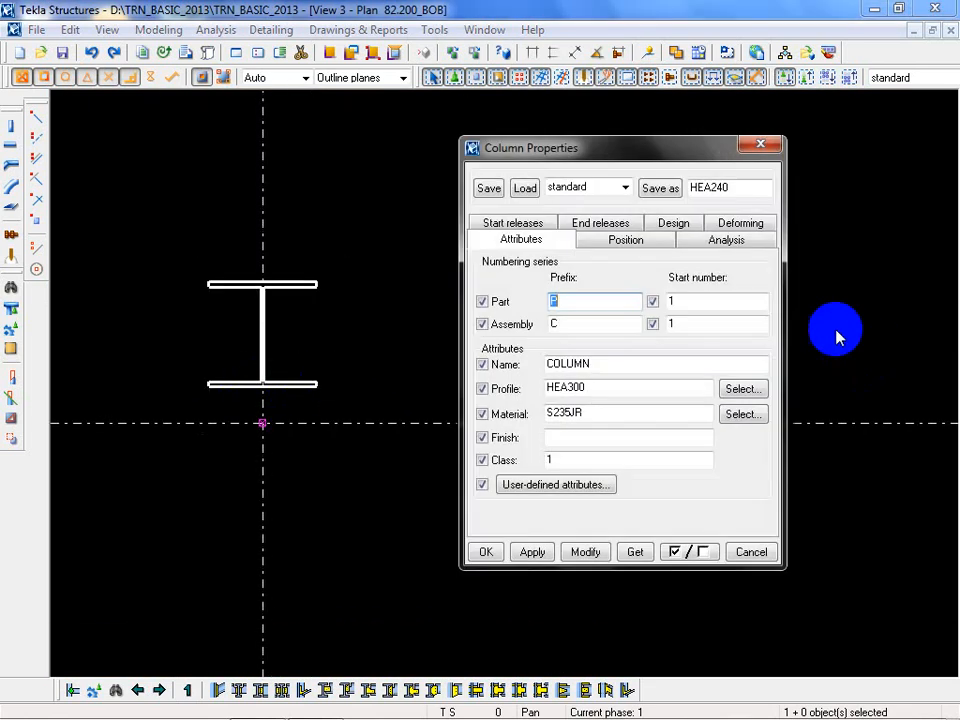
click(583, 240)
drag(660, 280, 555, 295)
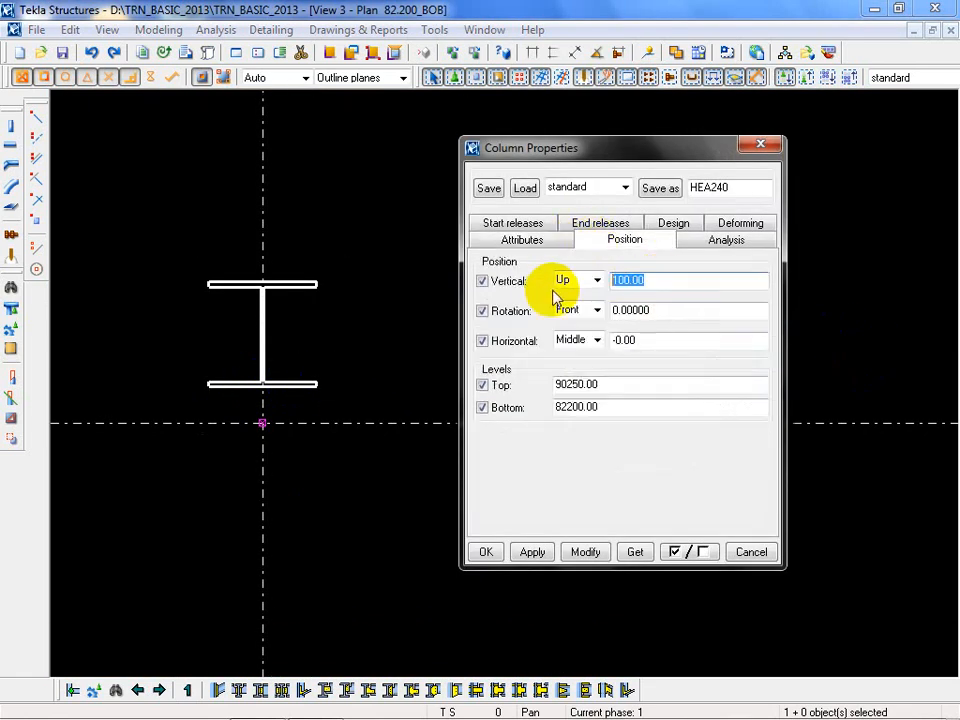
text(0)
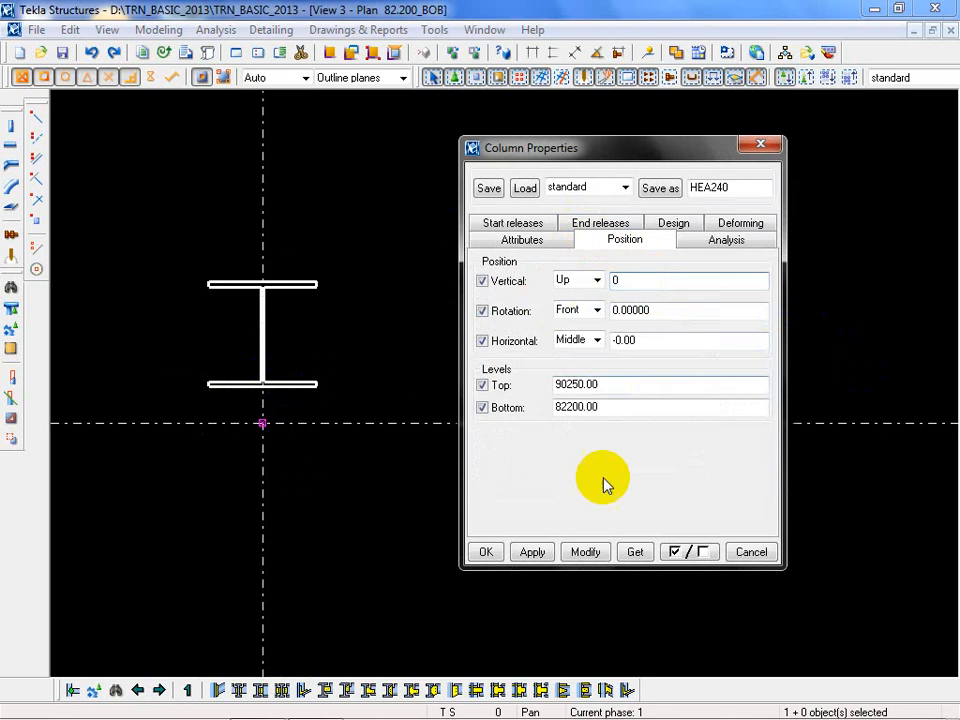
click(584, 551)
Set the A-2 column's vertical position to Middle, modify the column and reload its properties
click(597, 281)
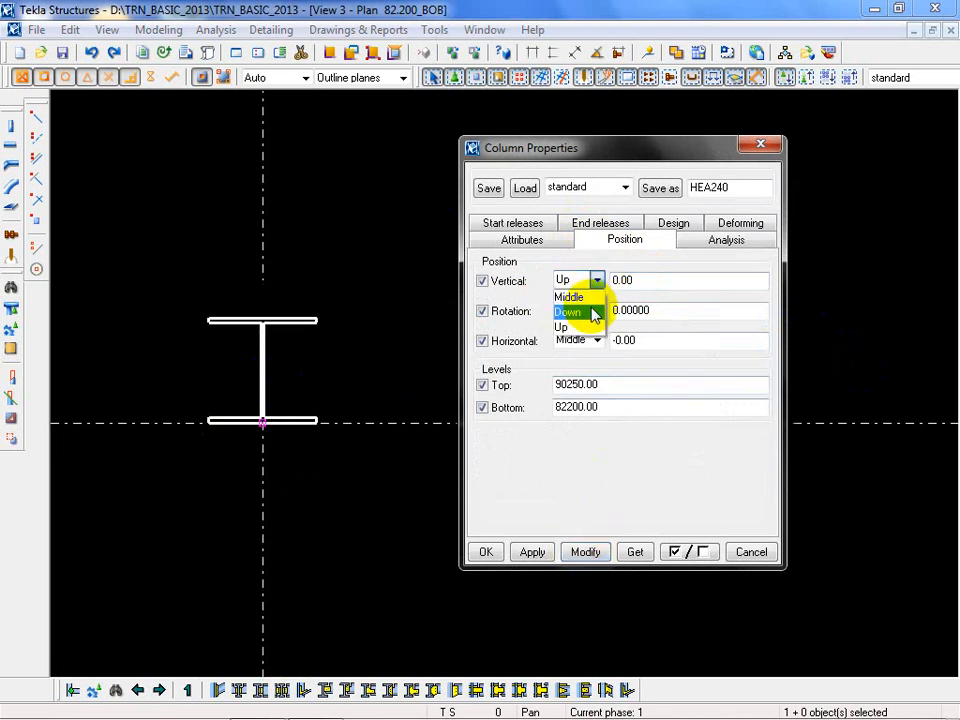
click(570, 297)
click(584, 552)
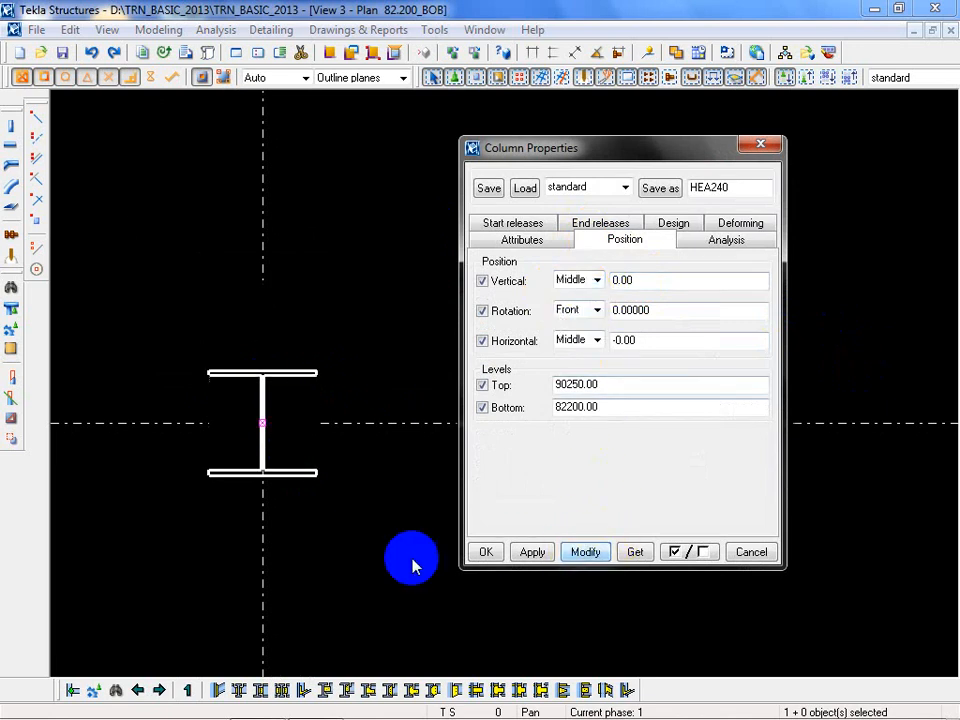
double_click(294, 469)
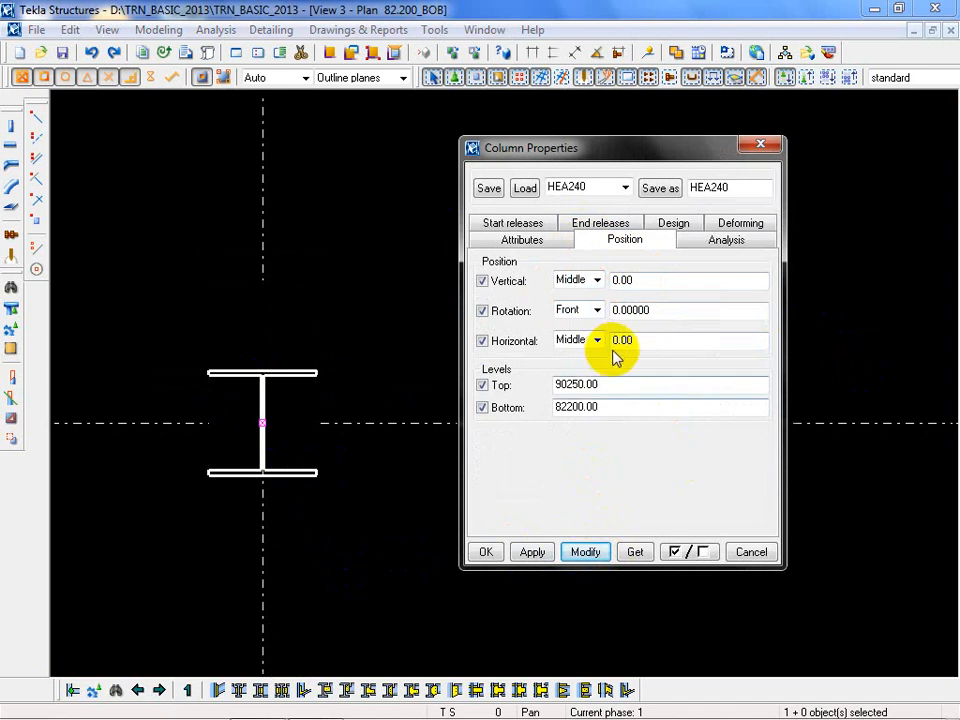
Try the A-2 column's horizontal position as Left and as Right, modifying the column with each setting
click(597, 341)
click(587, 372)
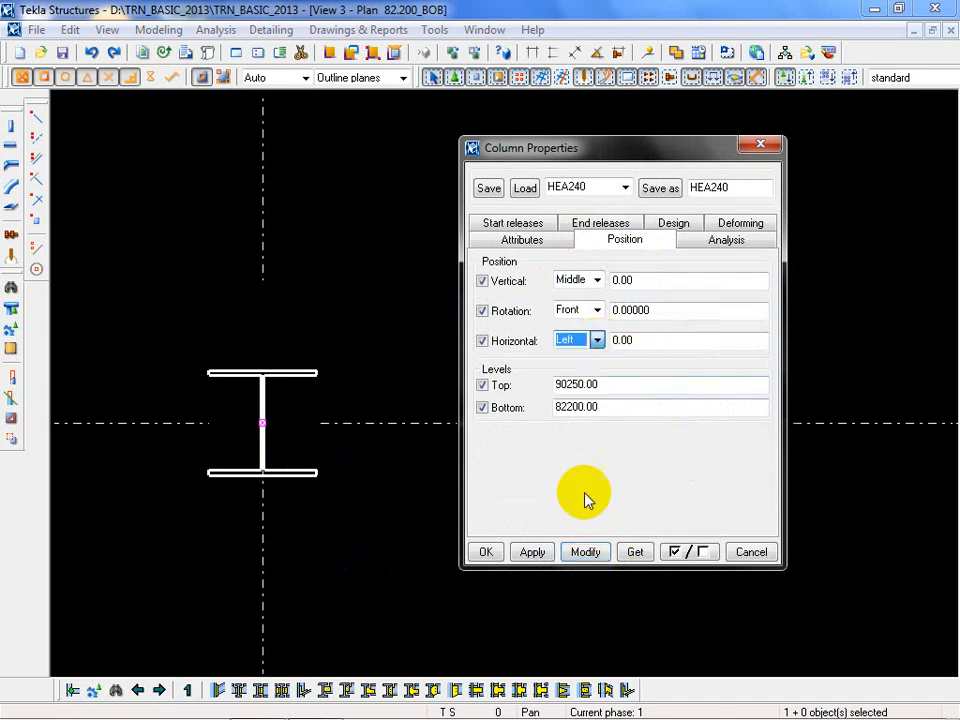
click(585, 552)
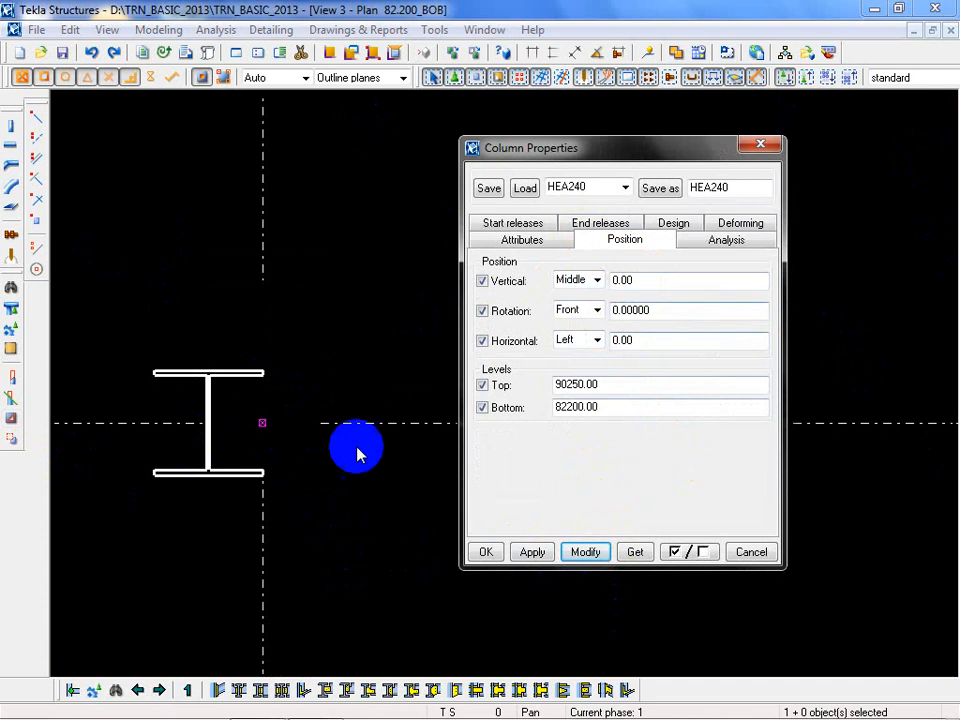
click(595, 340)
click(578, 388)
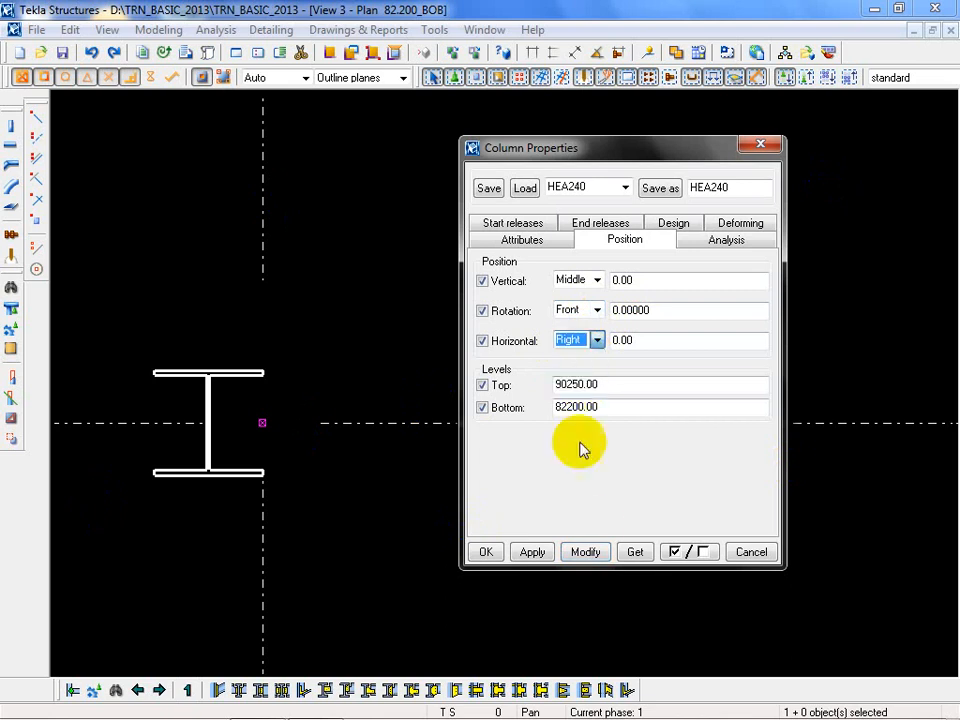
click(585, 553)
Set the A-2 column's horizontal offset to 150 and modify the column
drag(645, 340, 553, 343)
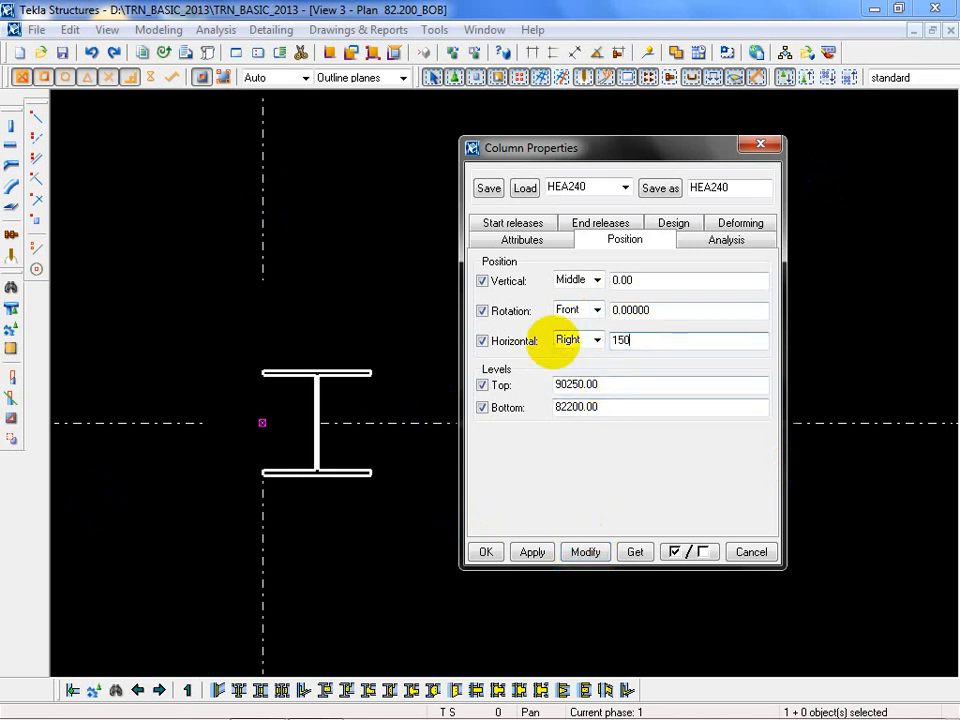
text(150)
click(585, 553)
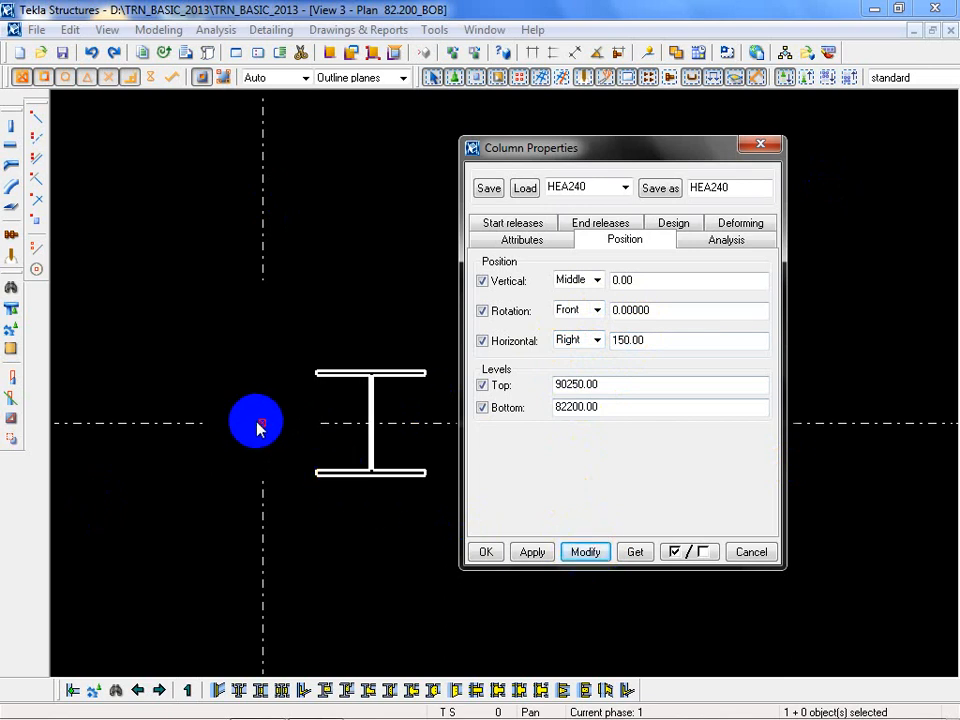
Set the A-2 column's horizontal position to Middle, modify the column and reload its properties
click(597, 340)
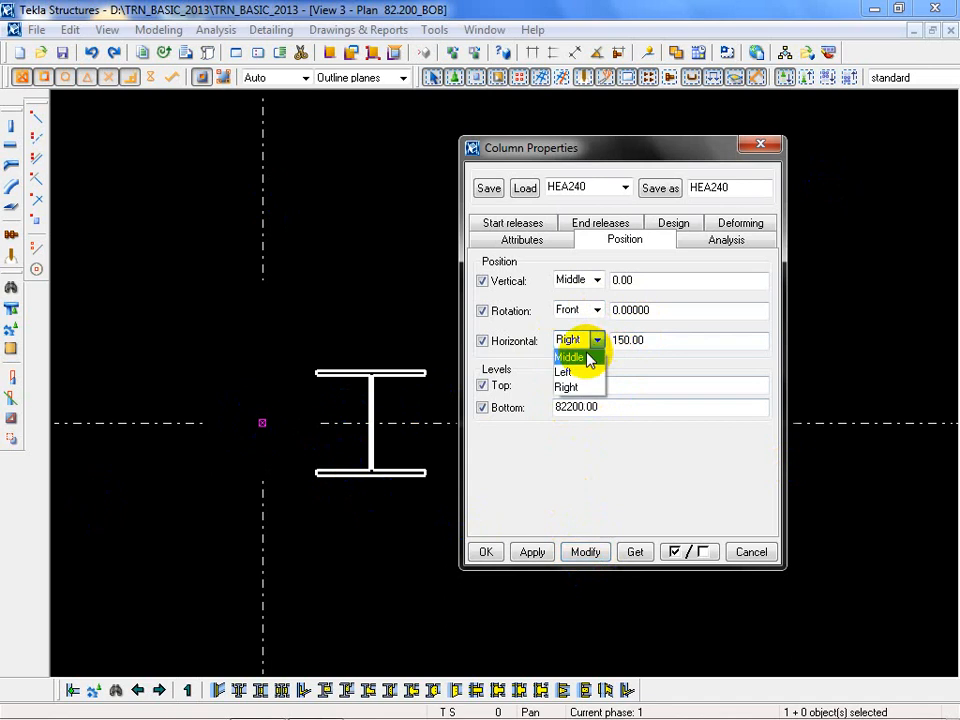
click(570, 357)
click(585, 552)
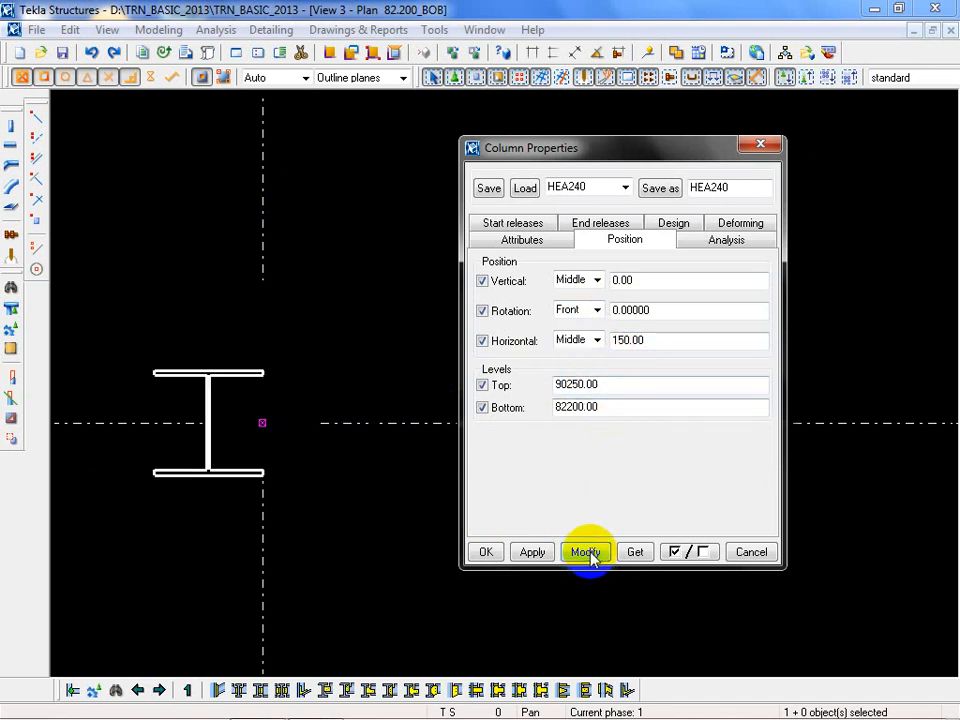
click(236, 523)
double_click(242, 475)
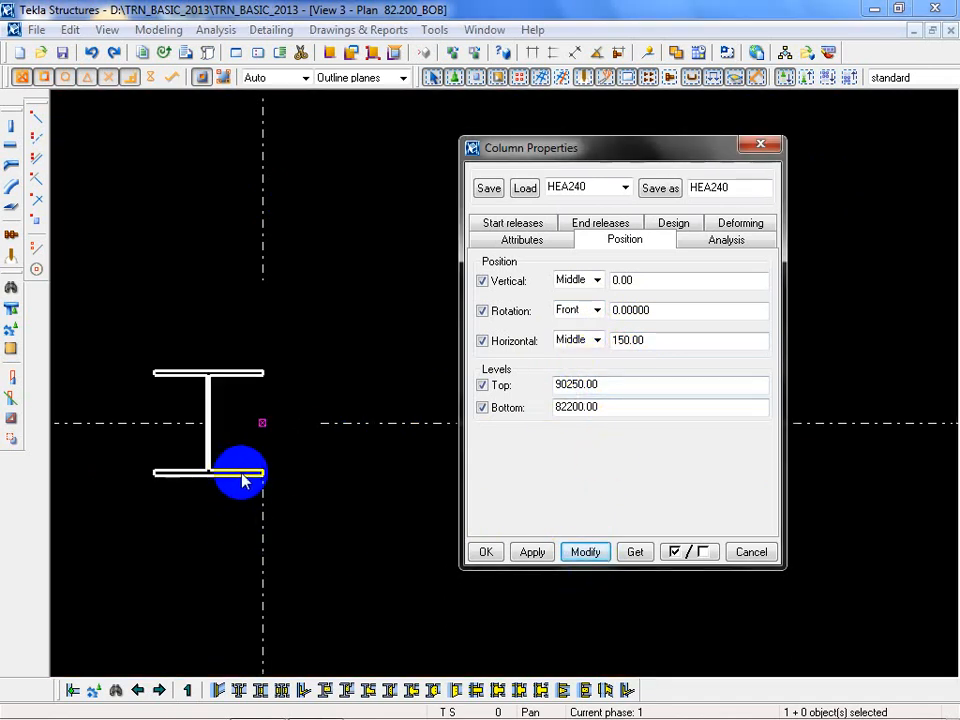
click(583, 551)
click(450, 550)
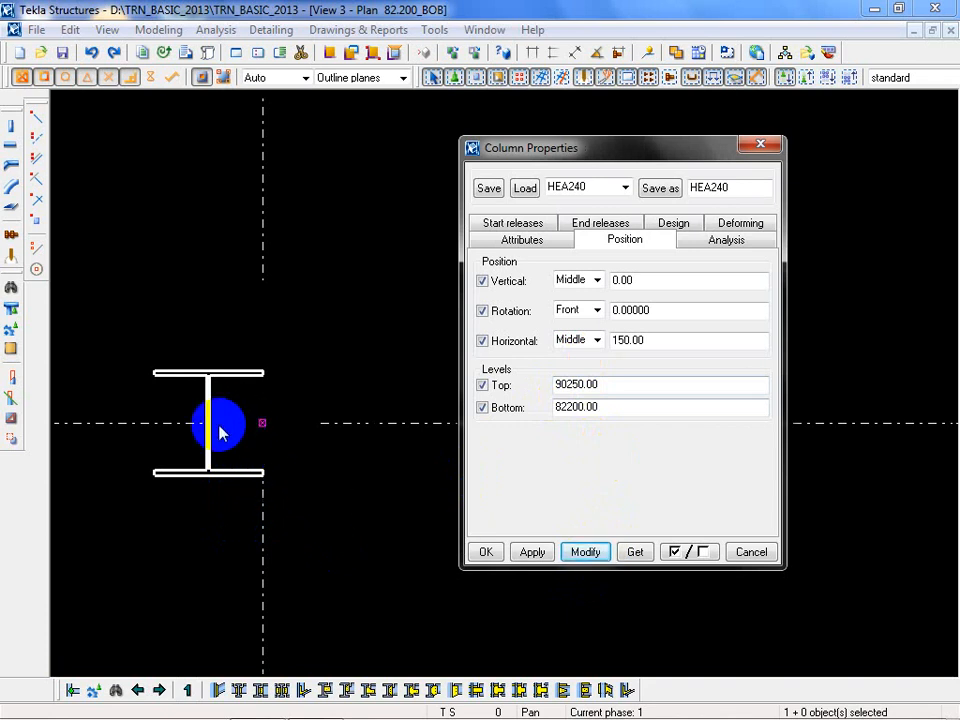
Set the A-2 column's horizontal position to Left and modify the column
click(667, 340)
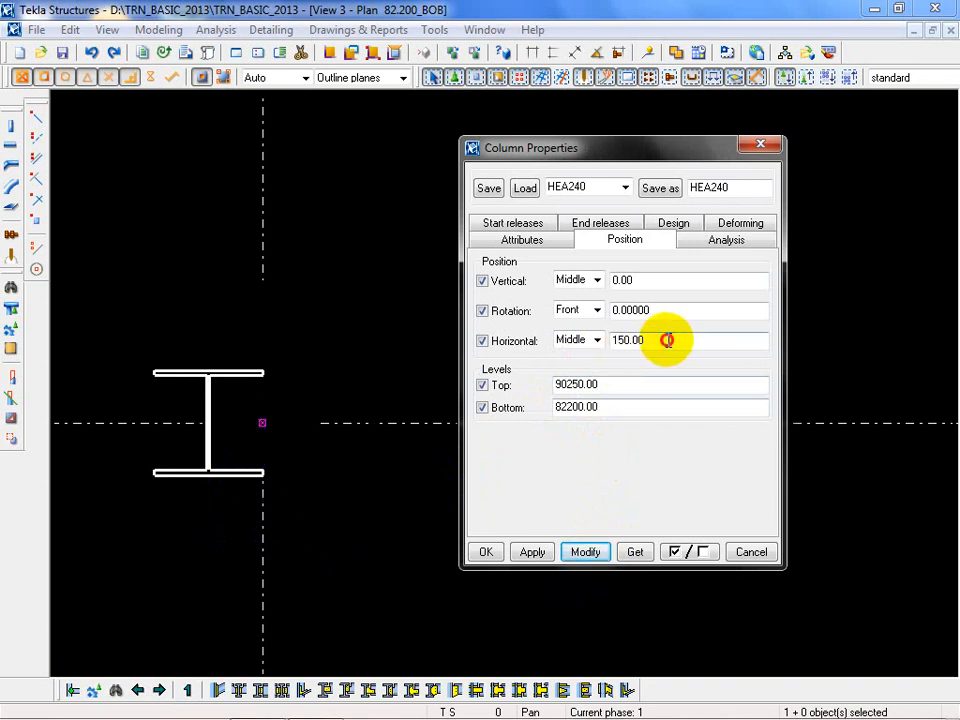
click(597, 340)
click(578, 370)
click(582, 552)
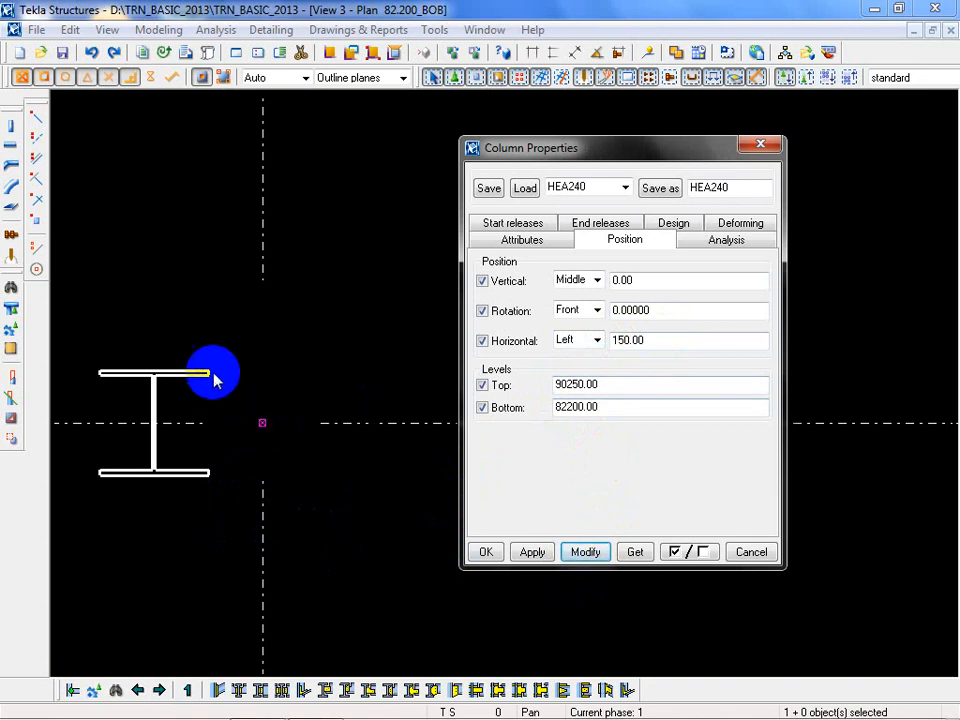
Compare the A-2 column's horizontal offsets of 0 and 150, in that order, modifying the column with each value
click(643, 339)
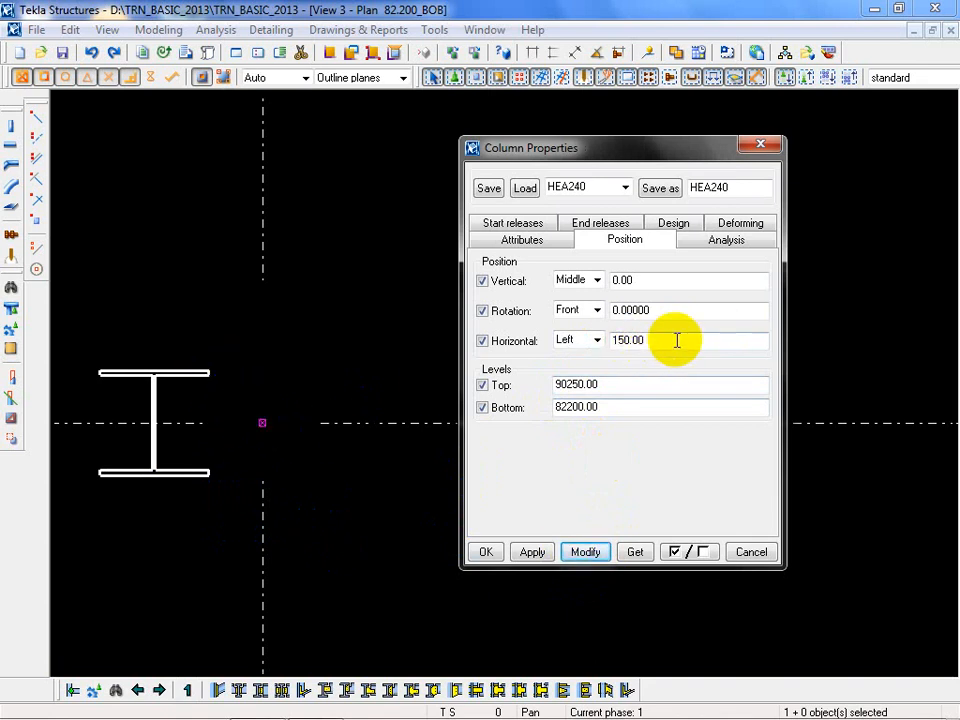
drag(675, 339, 527, 350)
text(0)
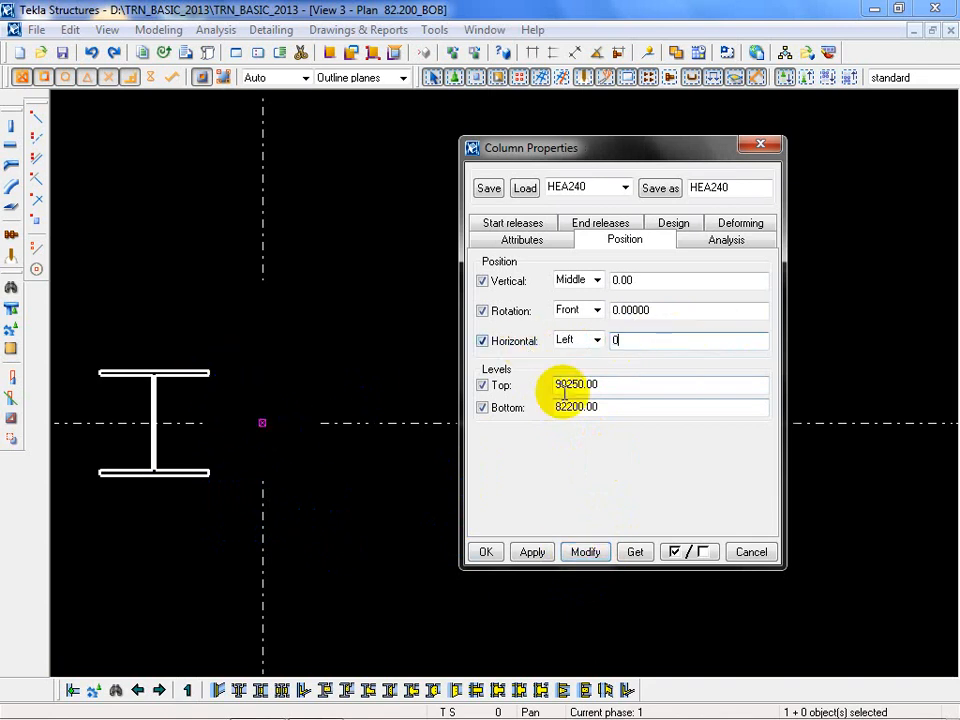
click(585, 552)
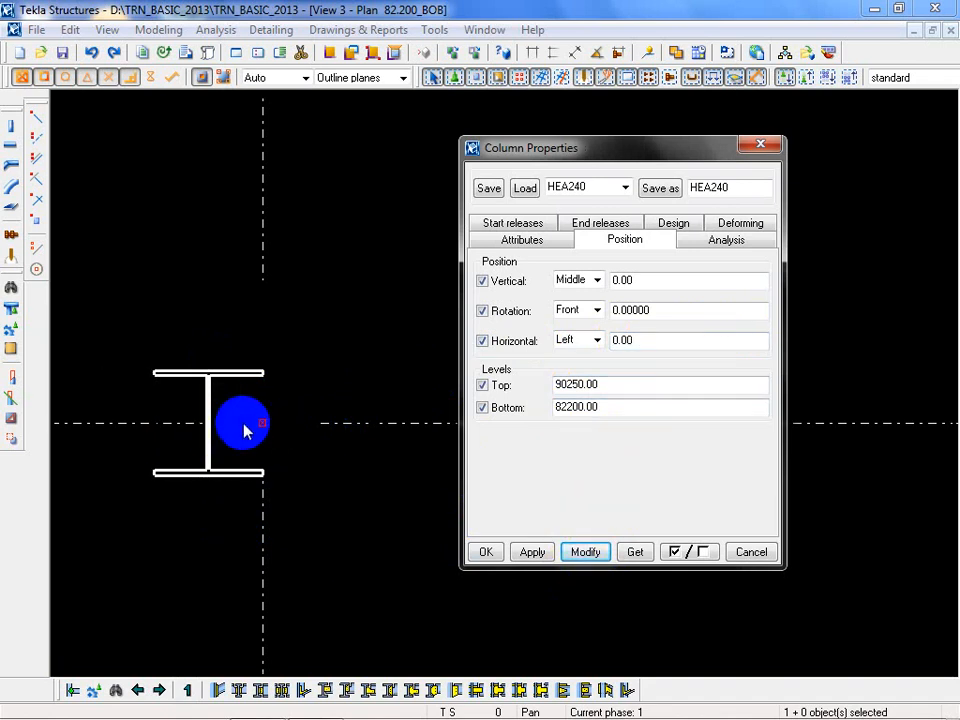
drag(643, 343, 555, 343)
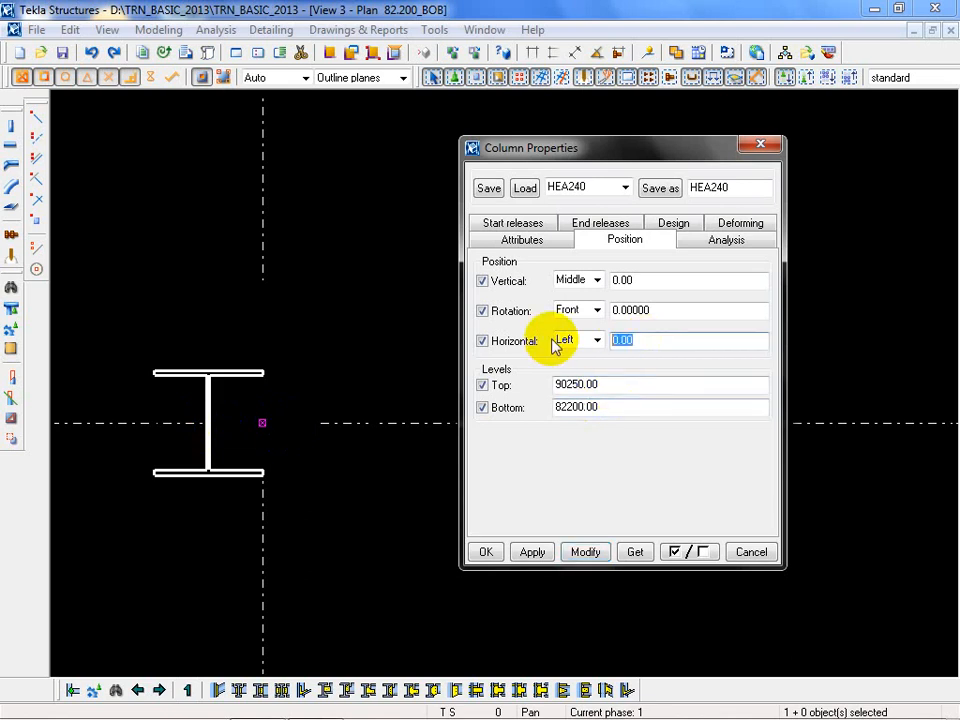
text(150)
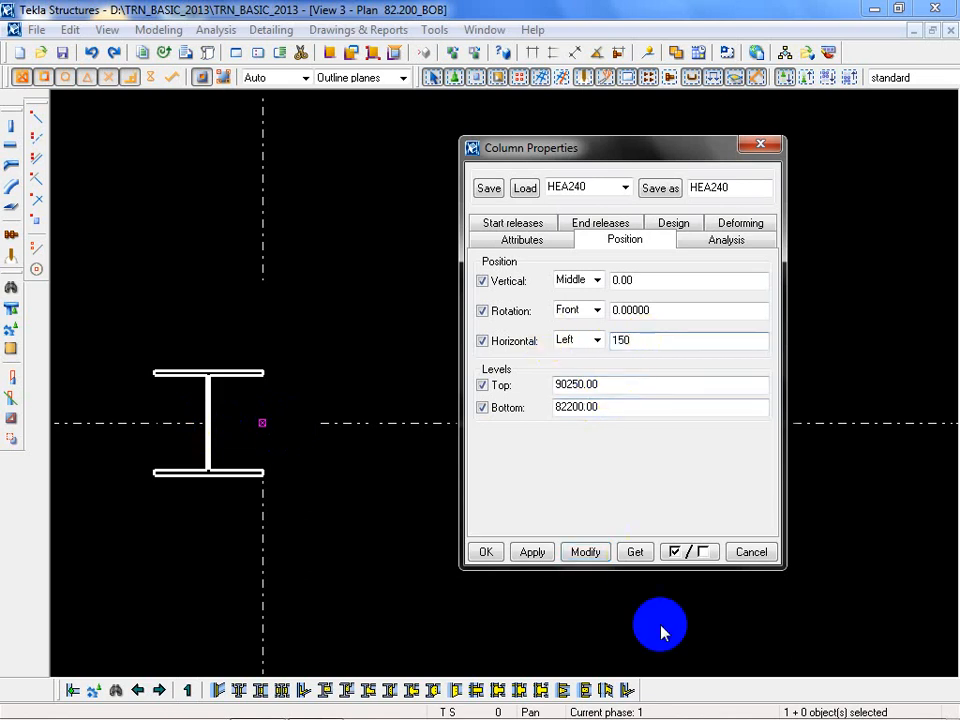
click(582, 552)
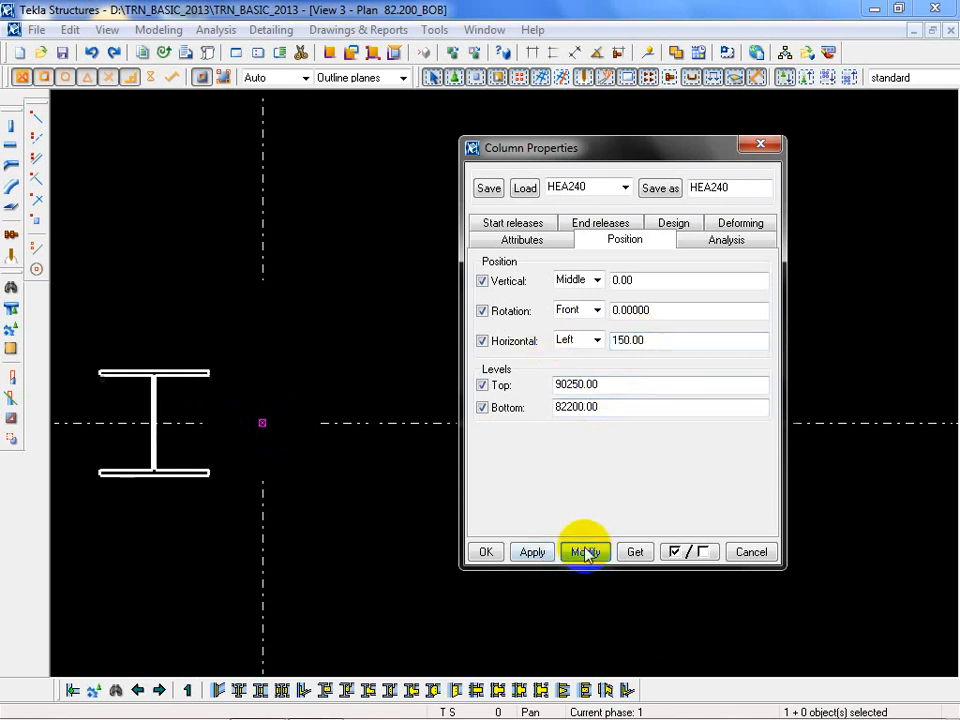
Set the A-2 column's horizontal position to Middle with an offset of 50 and modify the column
click(597, 341)
click(585, 358)
drag(655, 342, 541, 343)
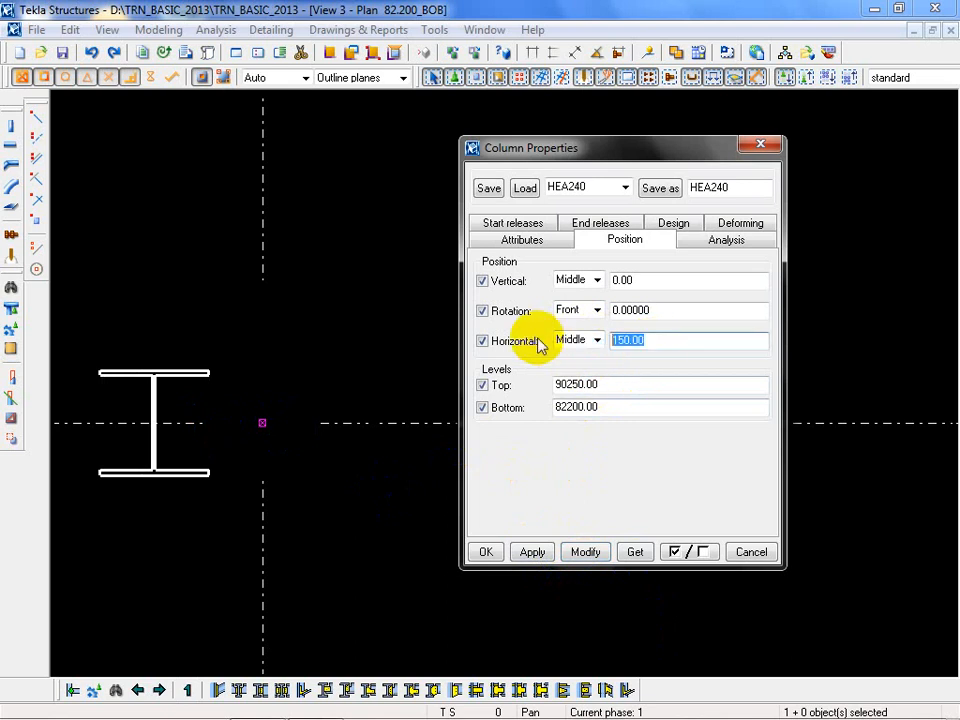
text(50)
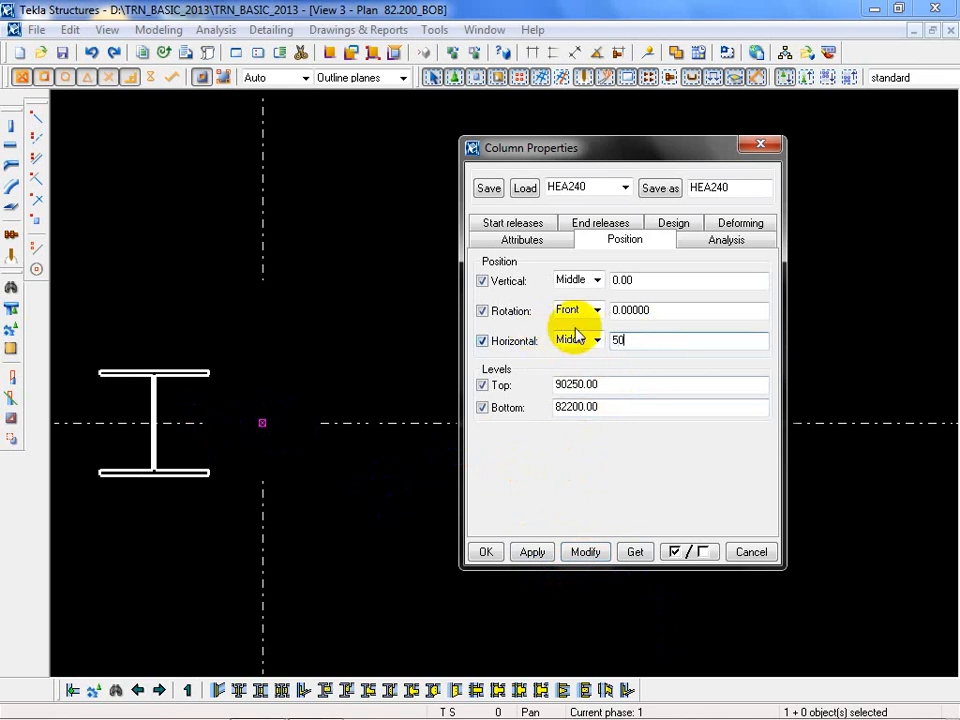
click(586, 552)
scroll(306, 461, up, 4)
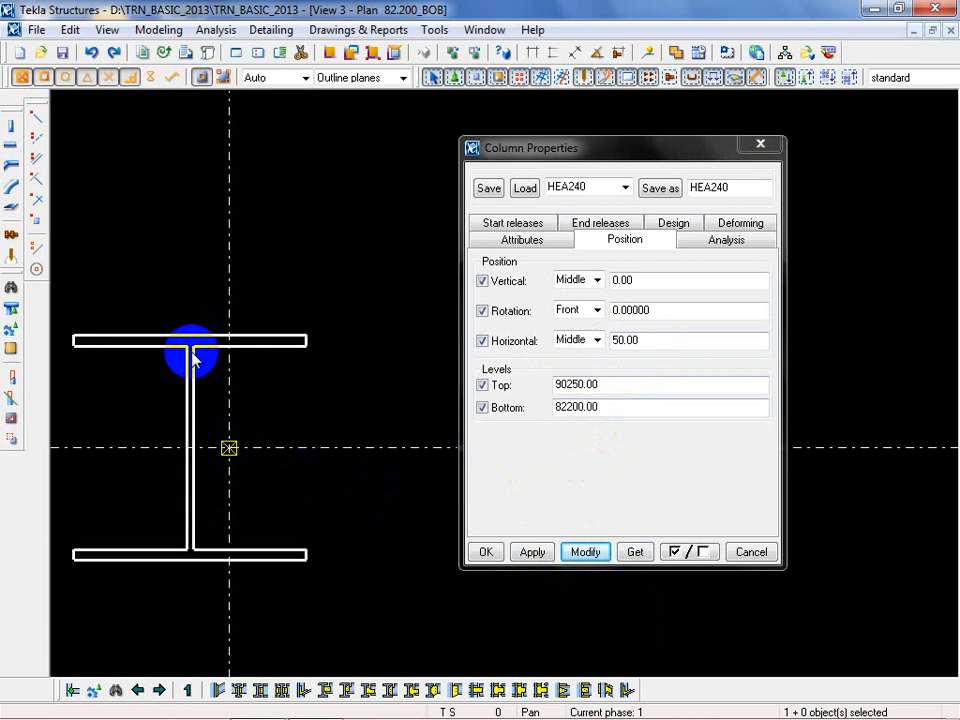
Set the A-2 column's horizontal offset to -50 and its rotation angle to 45, modifying the column after each change
click(617, 343)
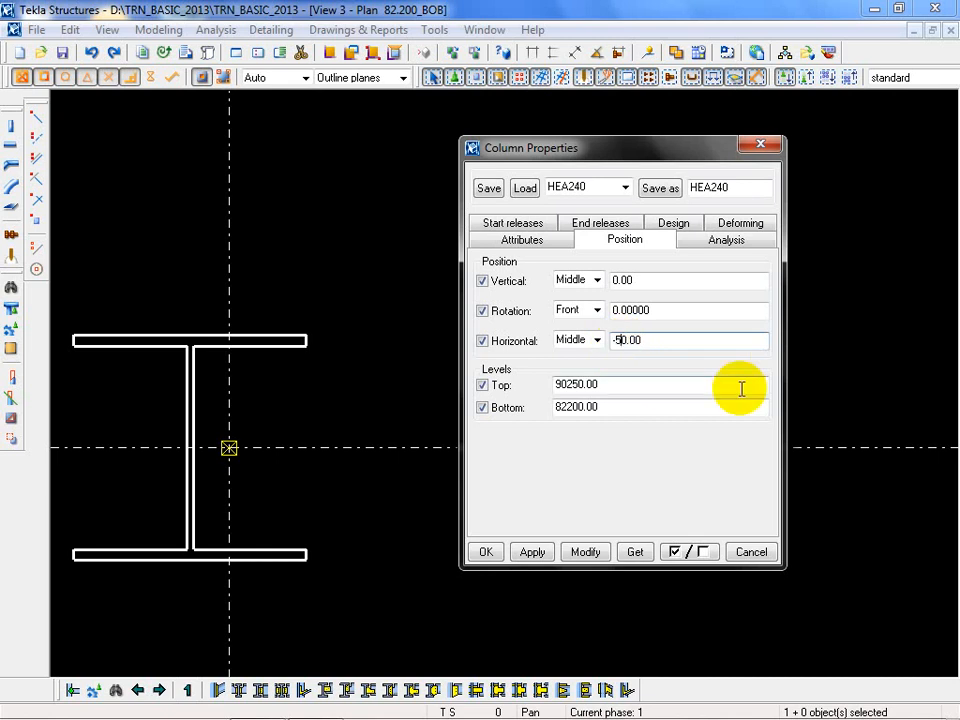
click(582, 556)
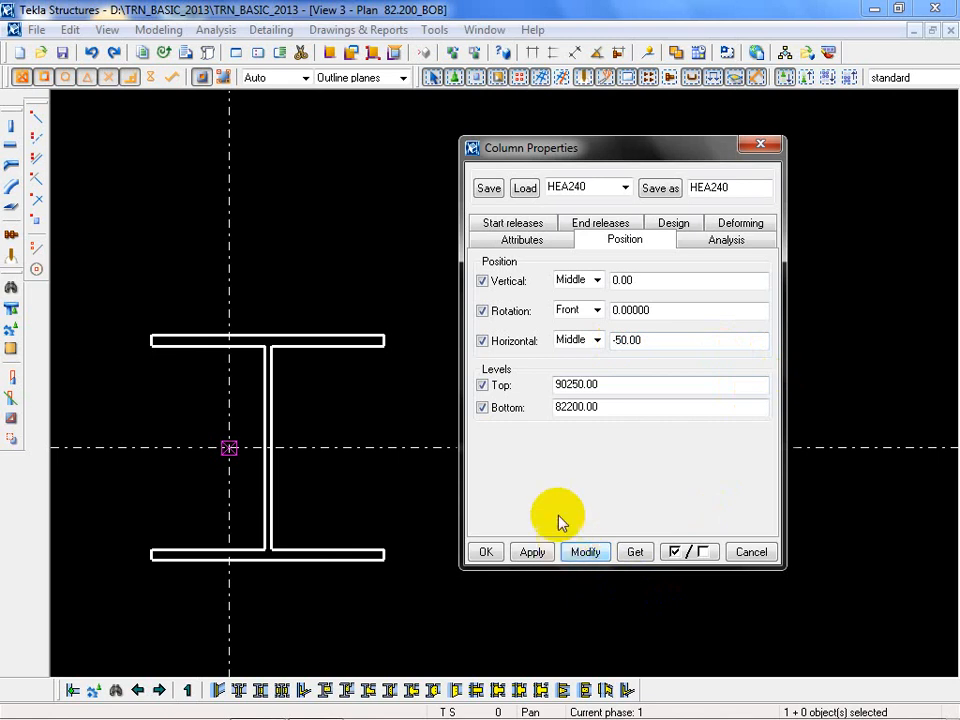
drag(691, 310, 476, 311)
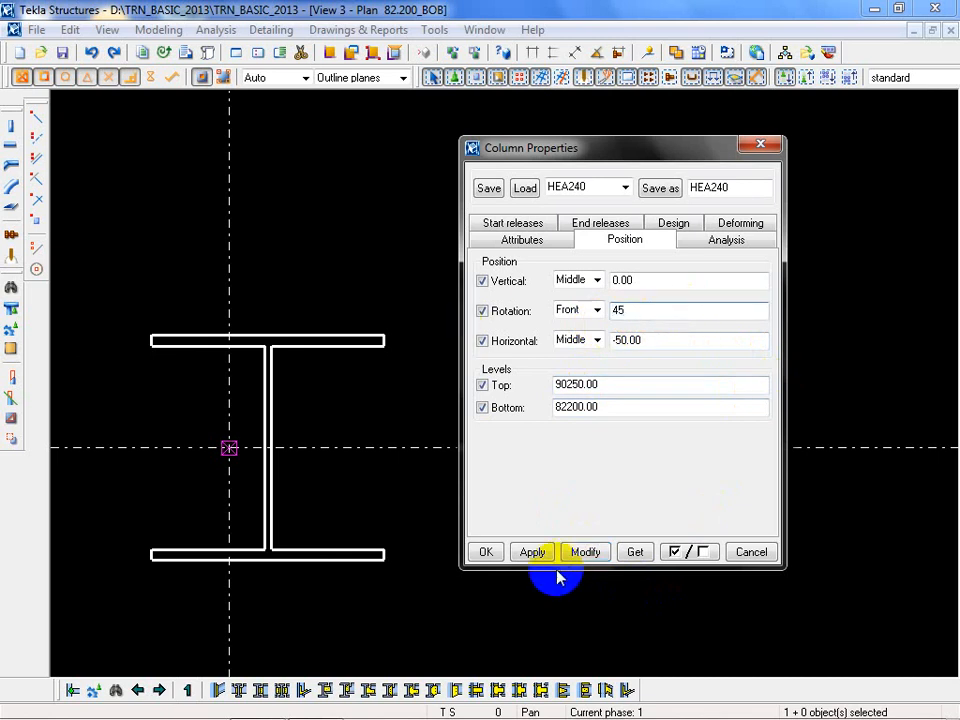
click(584, 553)
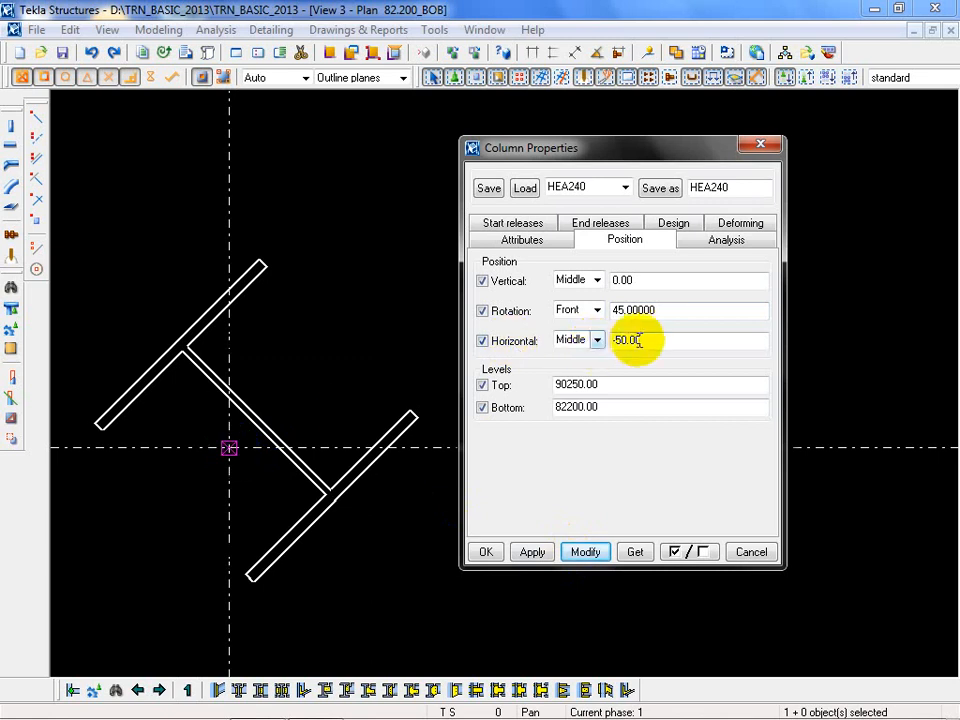
Reset the A-2 column's horizontal offset and rotation angle to 0, modifying the column after each change
drag(654, 340, 560, 345)
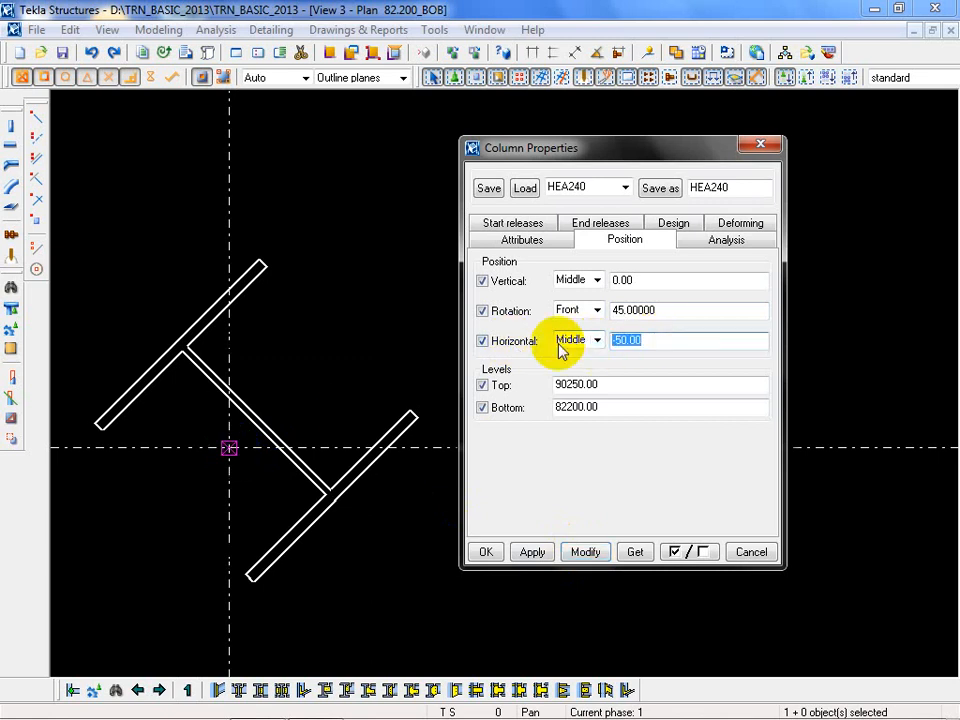
text(0)
click(585, 552)
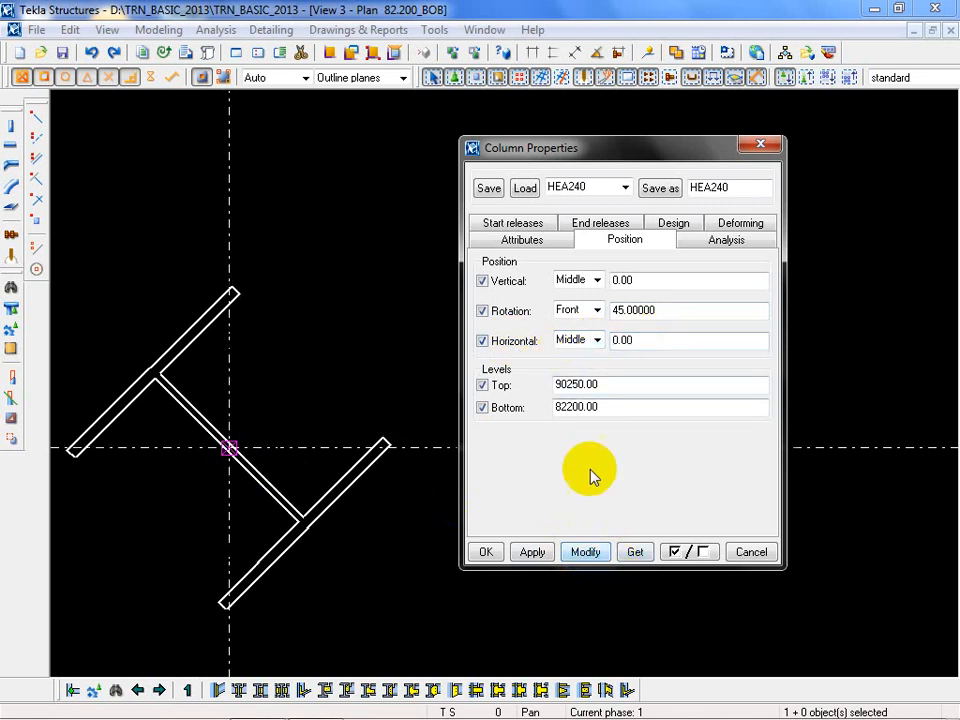
drag(677, 311, 467, 312)
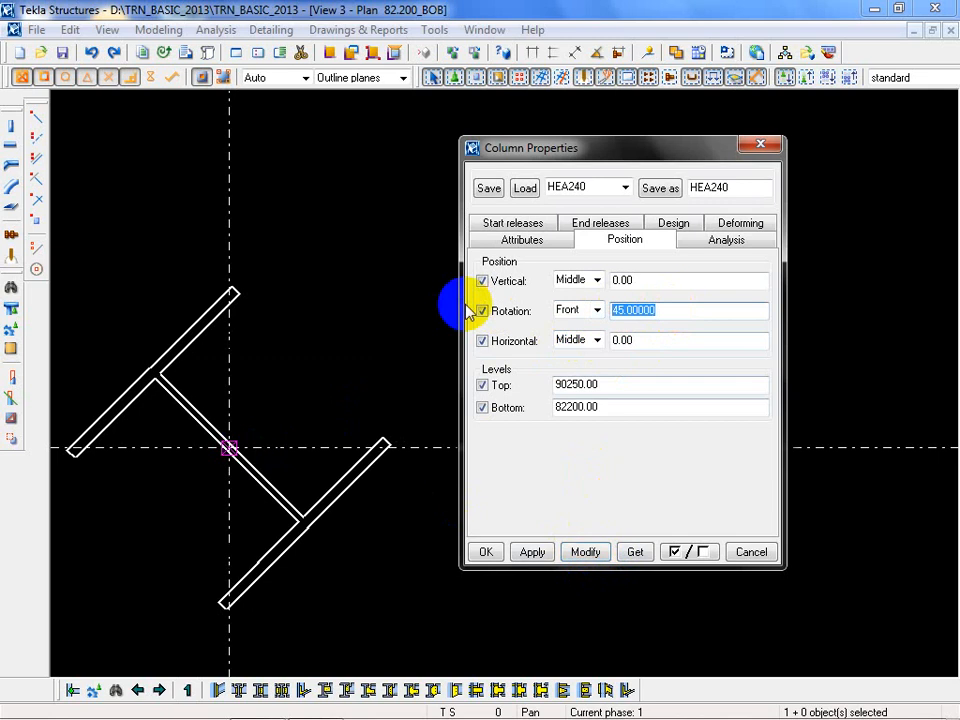
text(0)
click(585, 552)
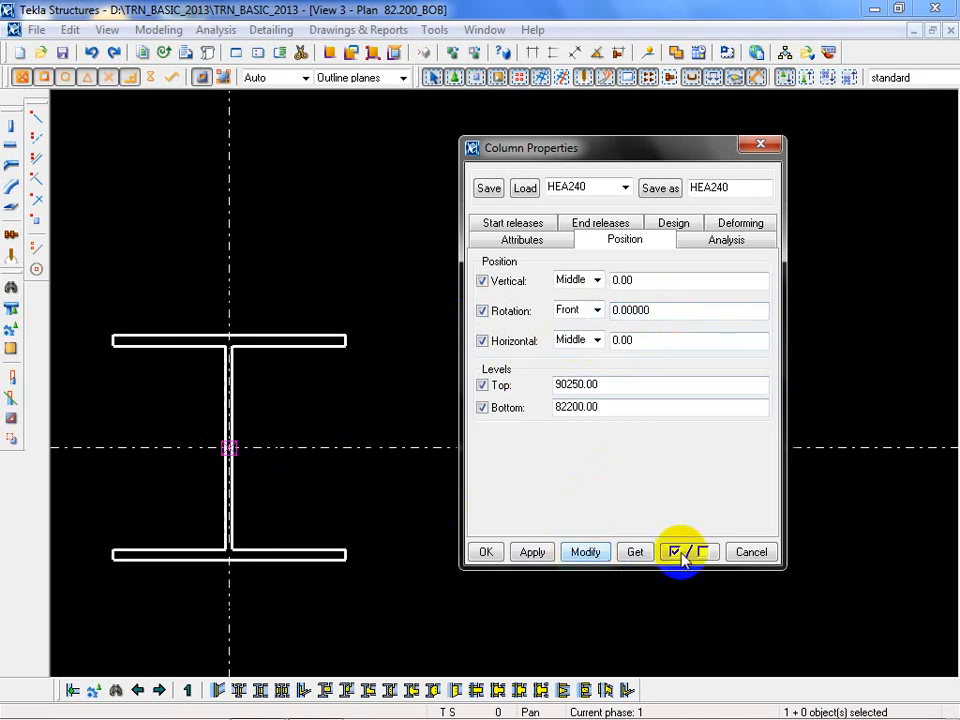
Close the column properties and save the model
click(750, 553)
scroll(617, 268, down, 8)
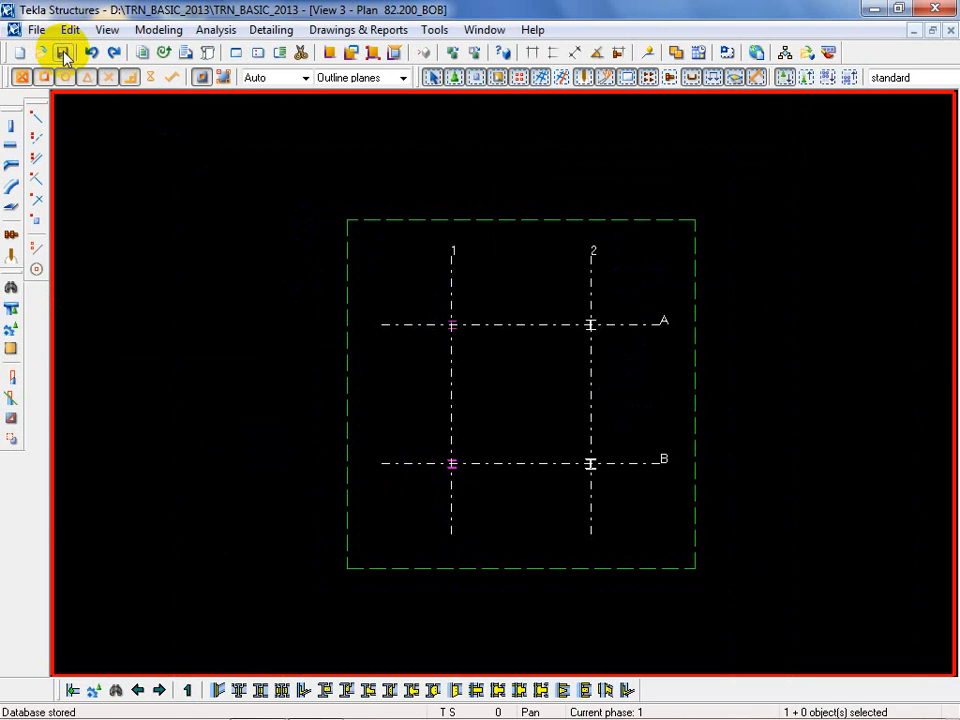
middle_drag(627, 421, 354, 317)
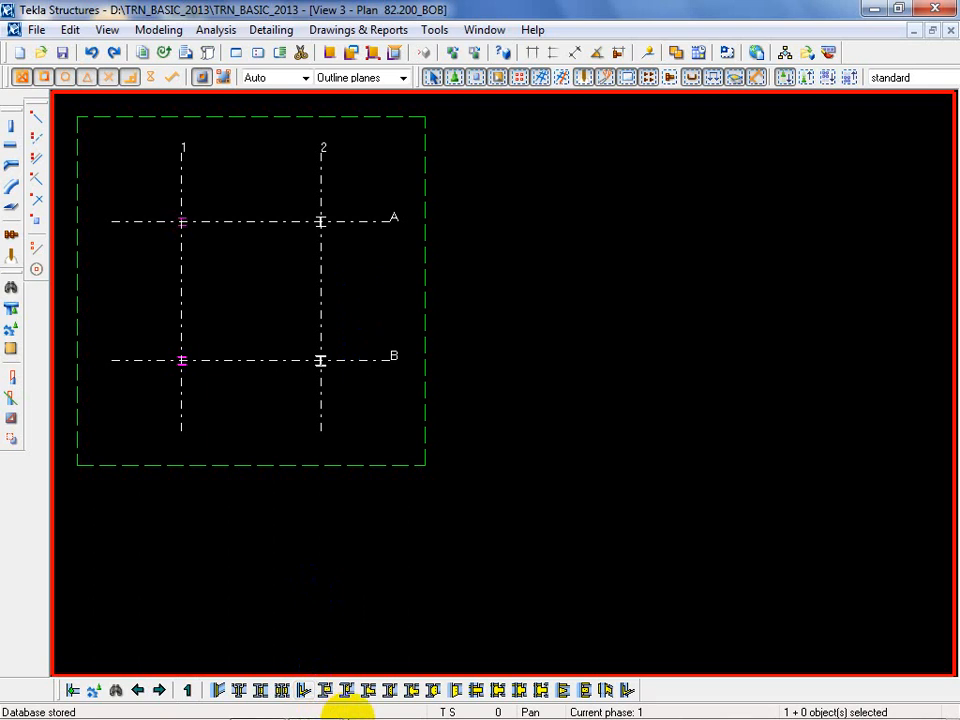
Examine the beam layout and profile sizes in Sheet_1-3.pdf and return to the Plan 82.200_BOB view in Tekla Structures
click(310, 703)
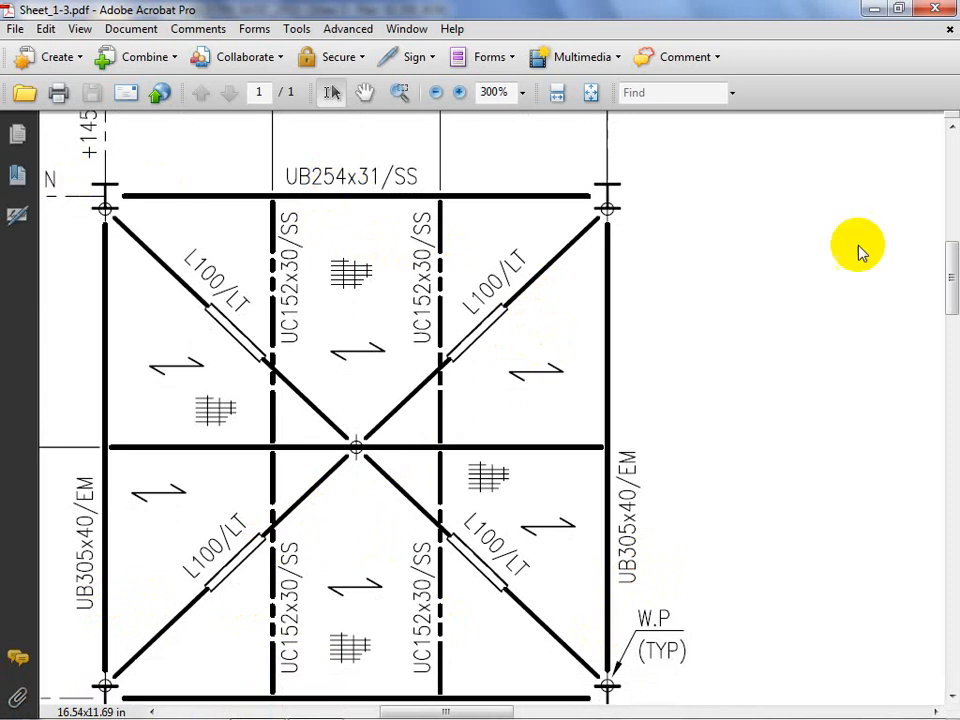
scroll(197, 628, down, 2)
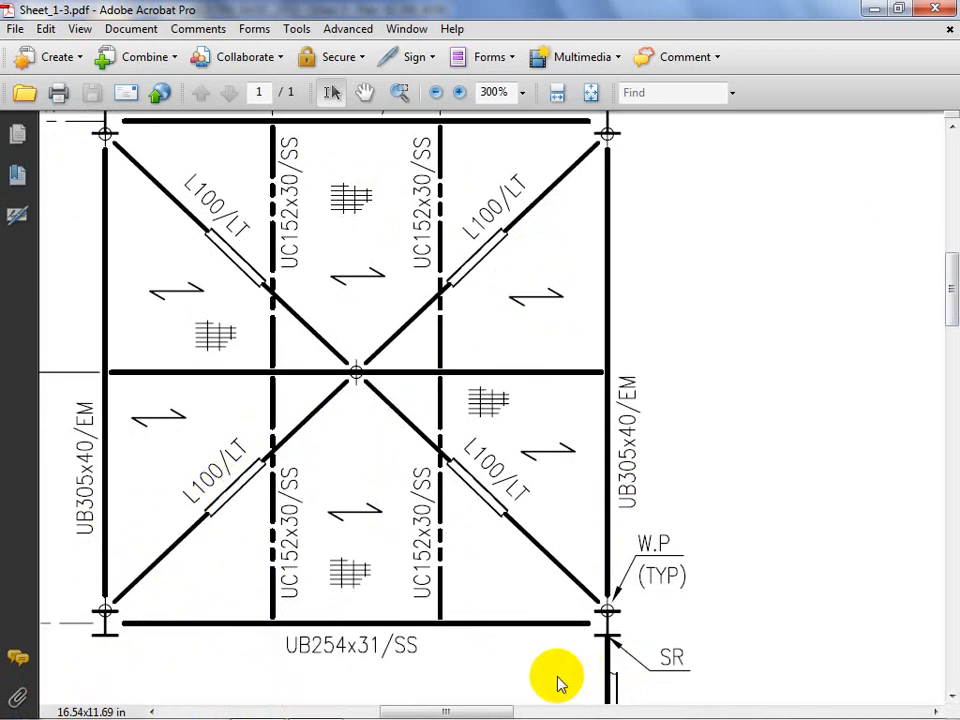
scroll(565, 688, up, 1)
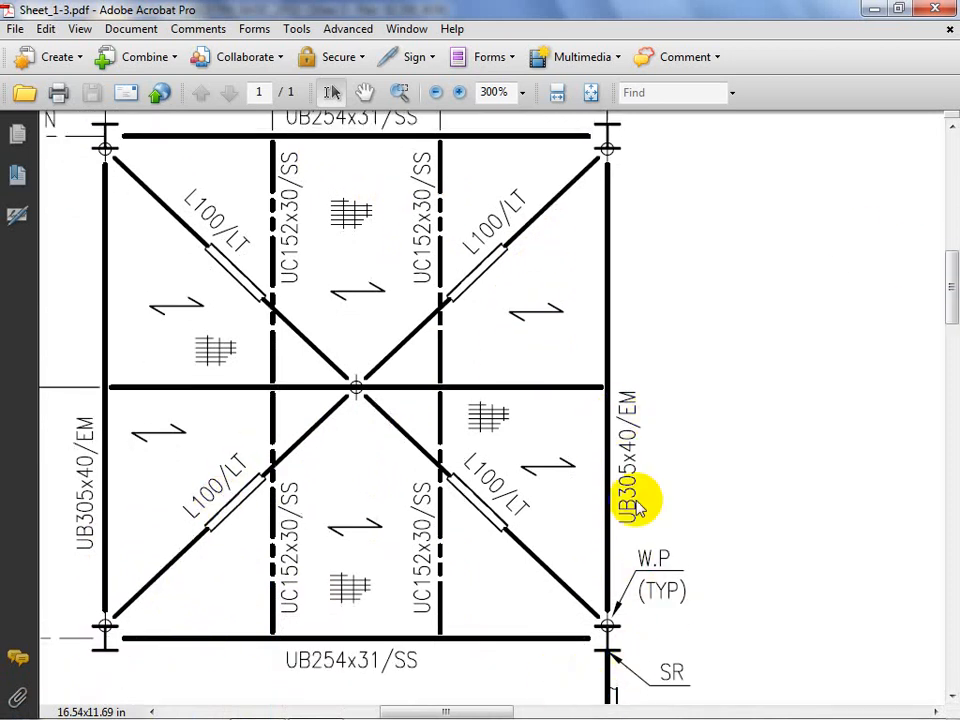
mouse_move(200, 712)
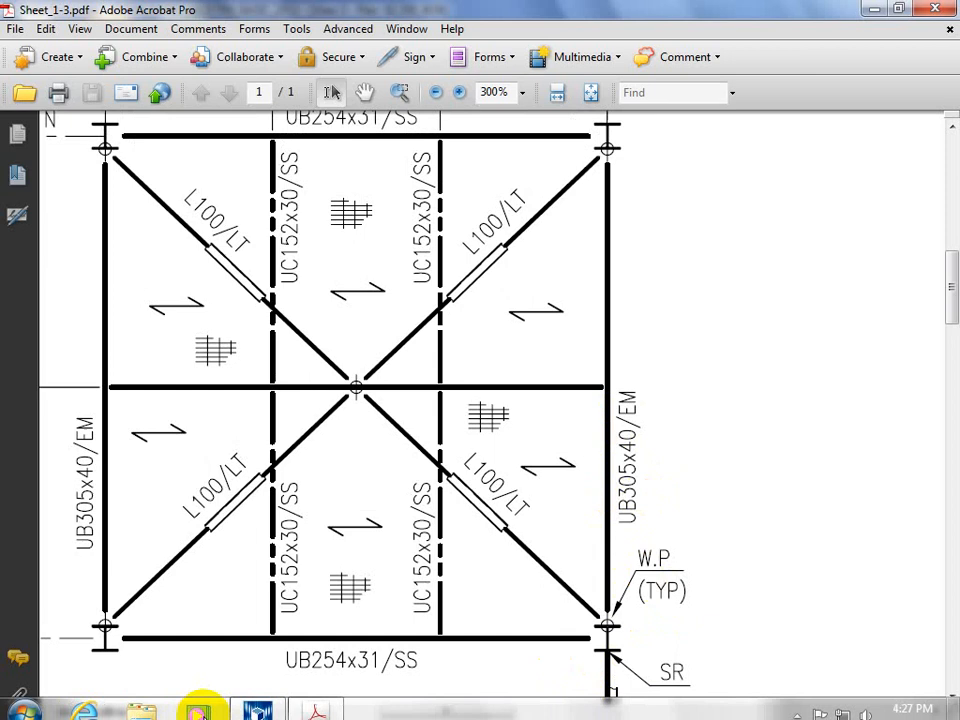
click(258, 705)
middle_drag(279, 364, 270, 332)
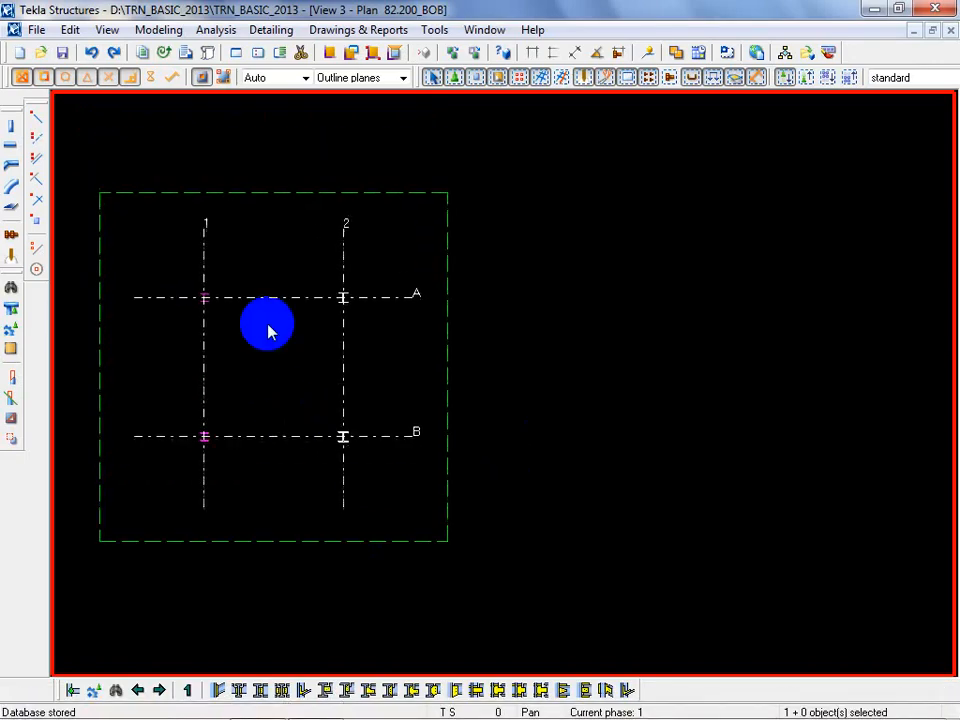
Open the beam properties and save the settings as a new set named IPE300
scroll(270, 332, up, 2)
middle_drag(276, 377, 193, 238)
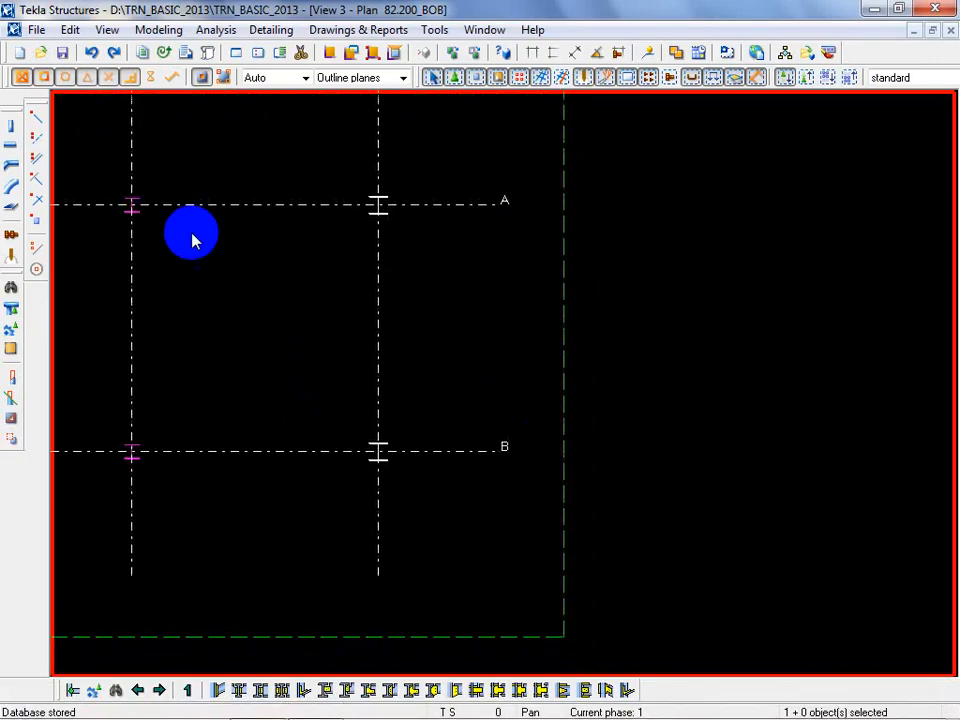
double_click(11, 140)
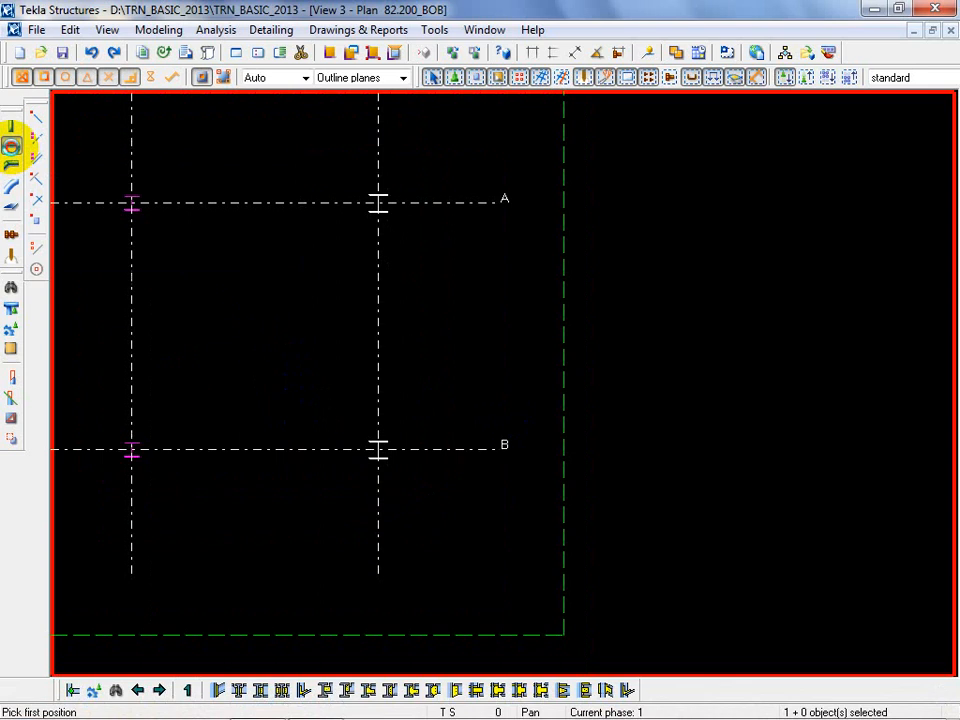
drag(278, 152, 643, 161)
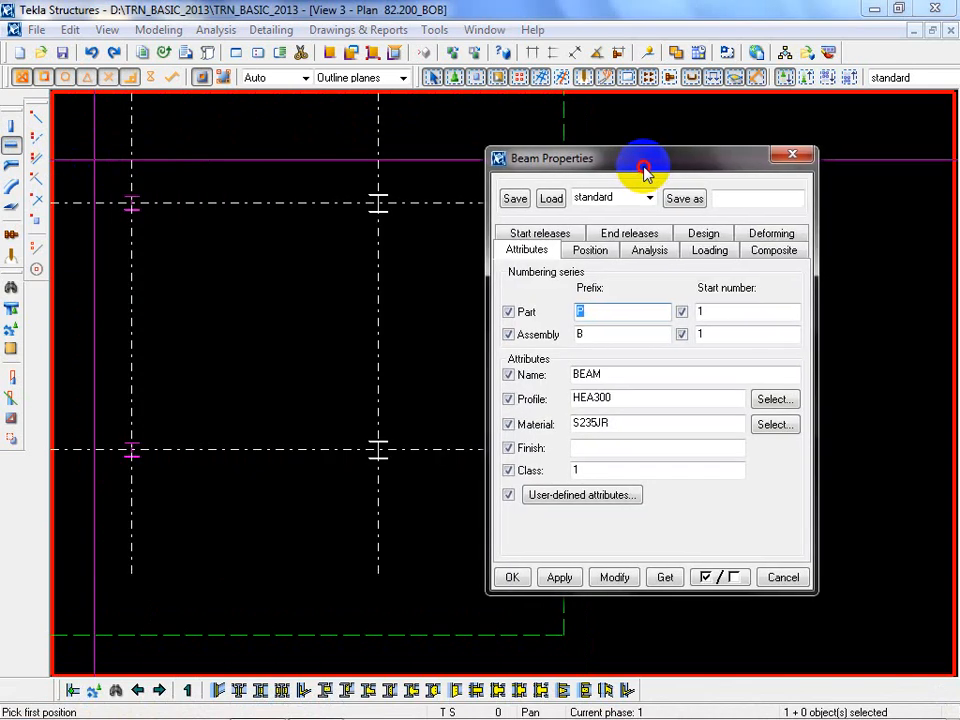
click(734, 202)
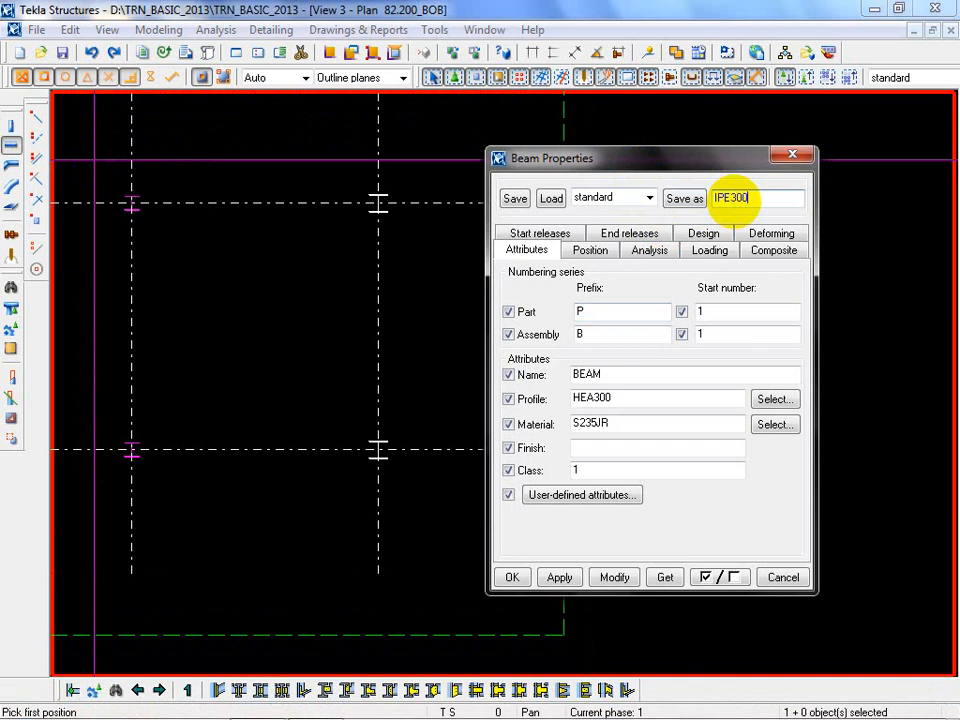
click(680, 198)
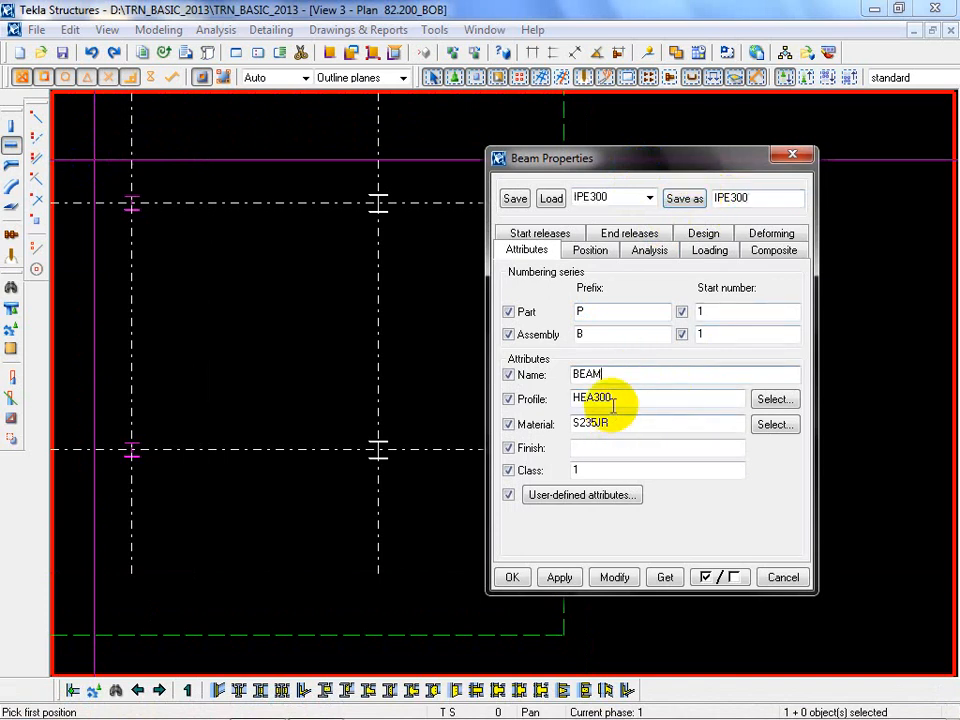
Choose the IPE300 profile from the I profiles catalogue and set the beam's class to 3
click(775, 400)
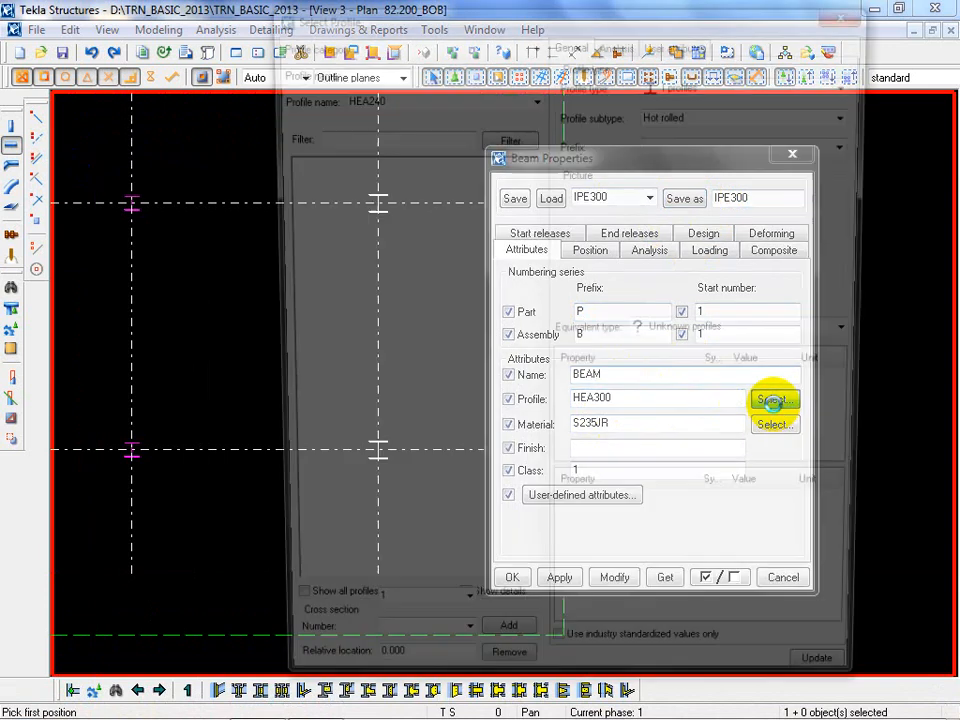
click(305, 122)
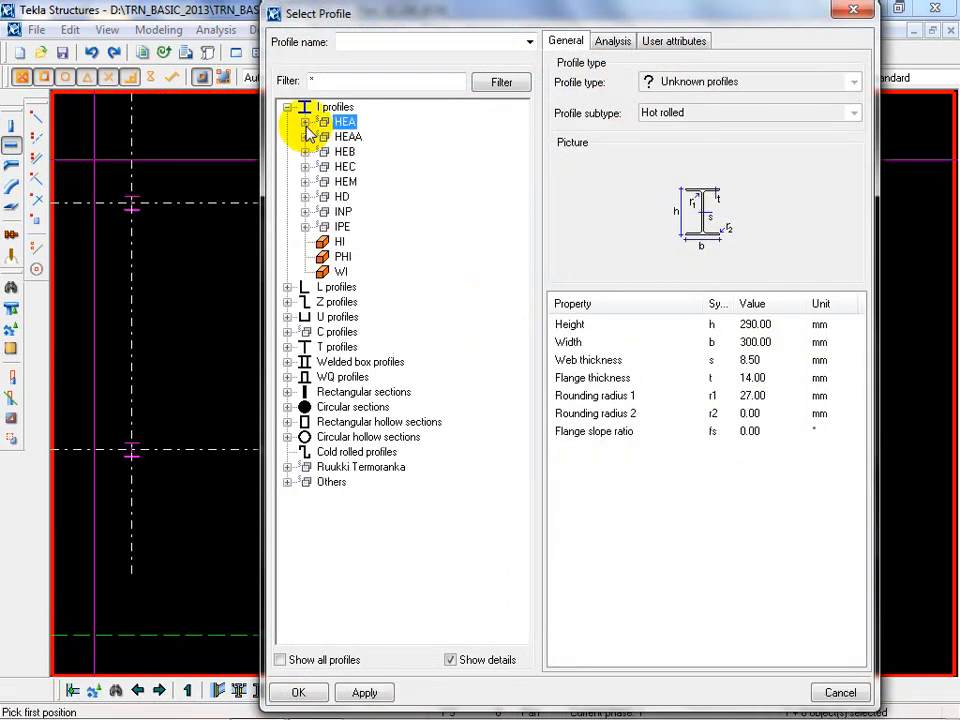
click(305, 228)
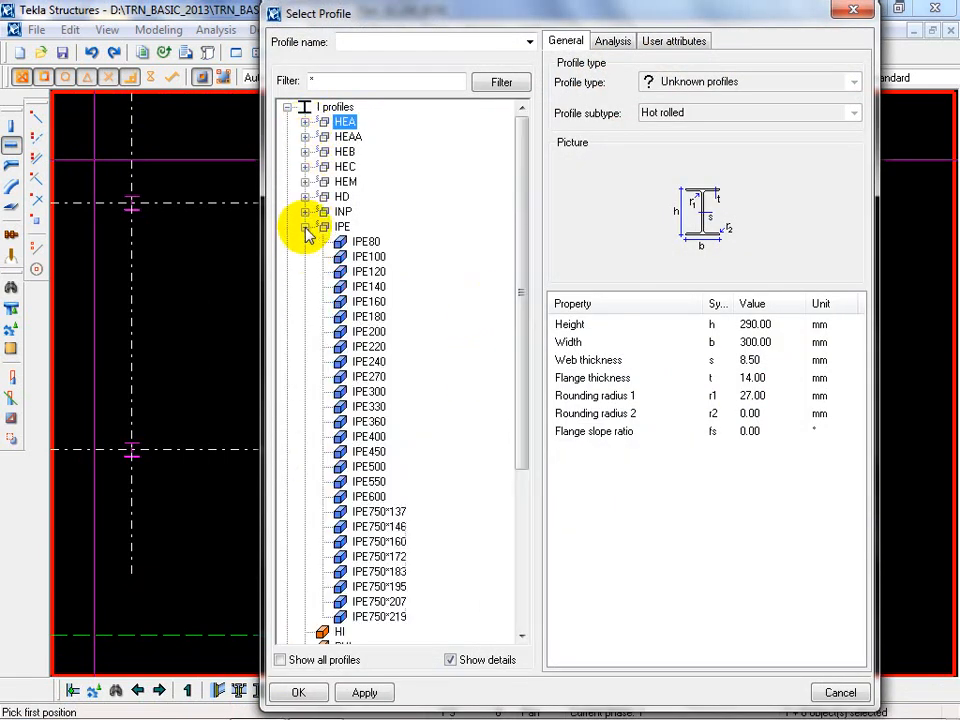
click(369, 392)
double_click(369, 392)
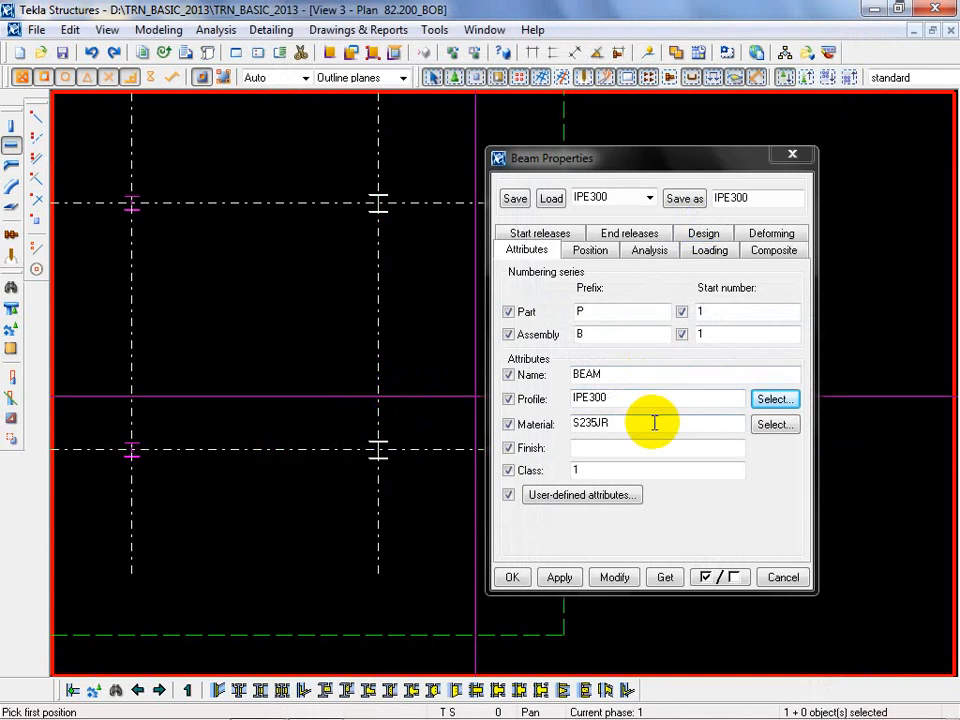
click(631, 475)
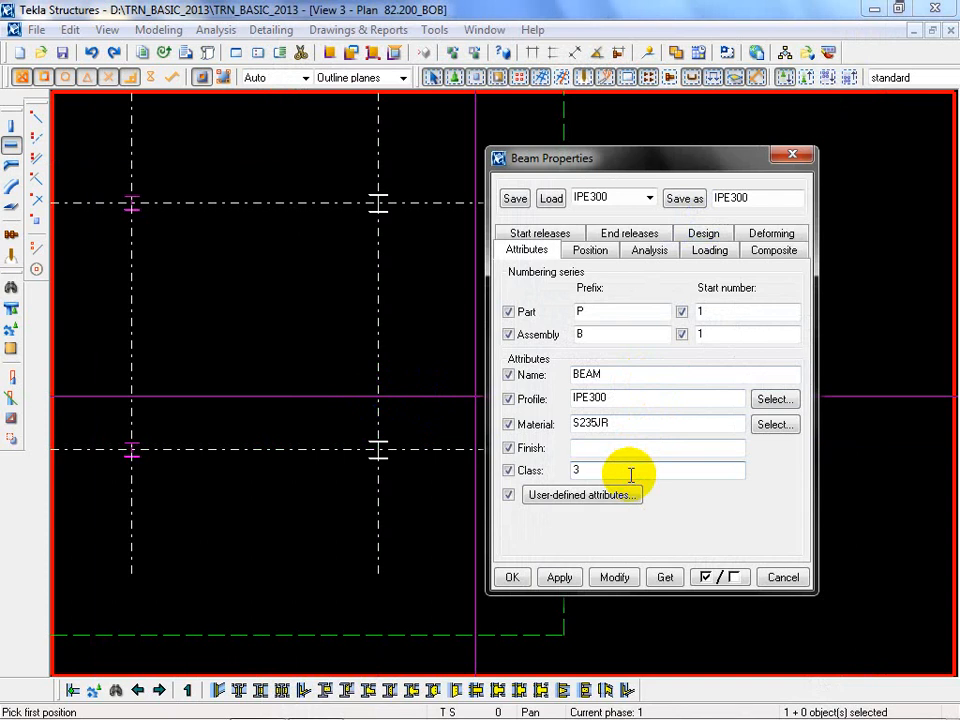
Open the column properties beside the beam properties and compare their attributes and position settings
click(590, 251)
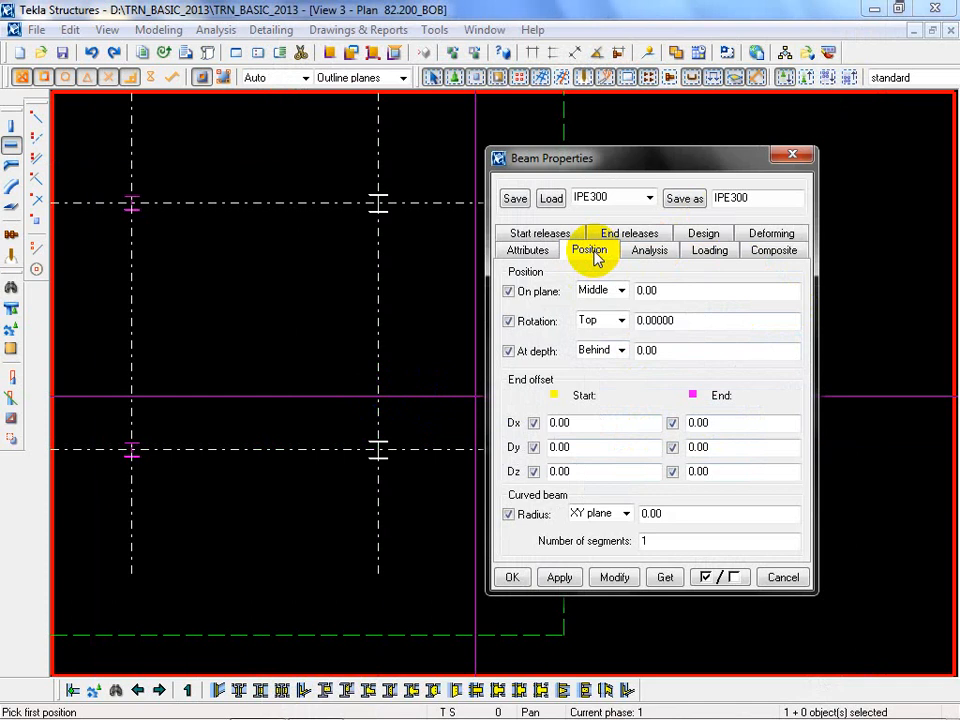
double_click(12, 127)
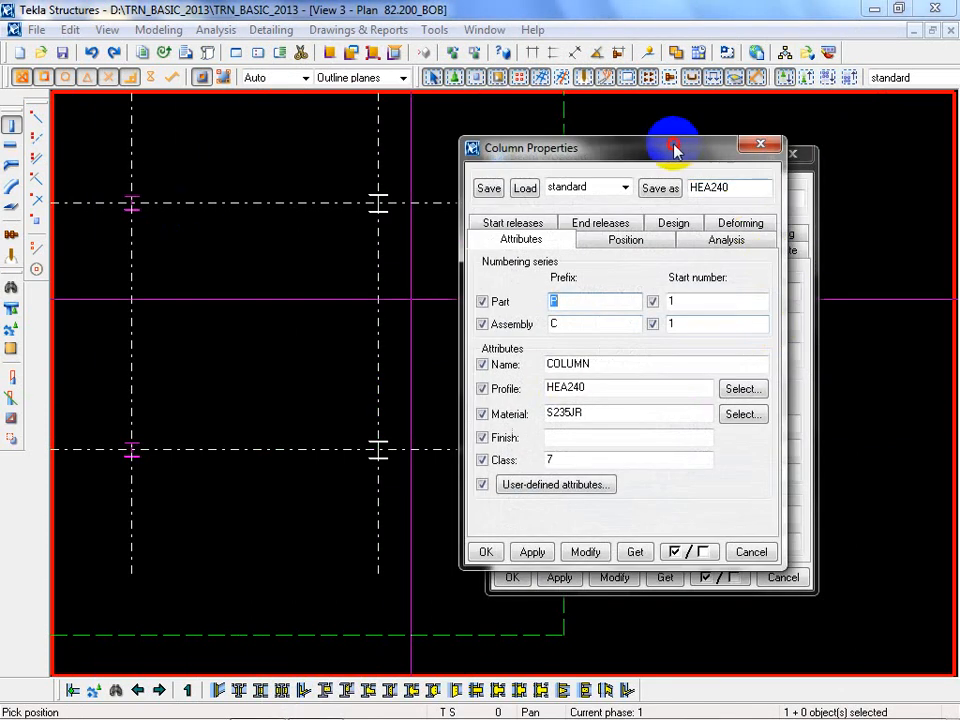
drag(671, 148, 312, 157)
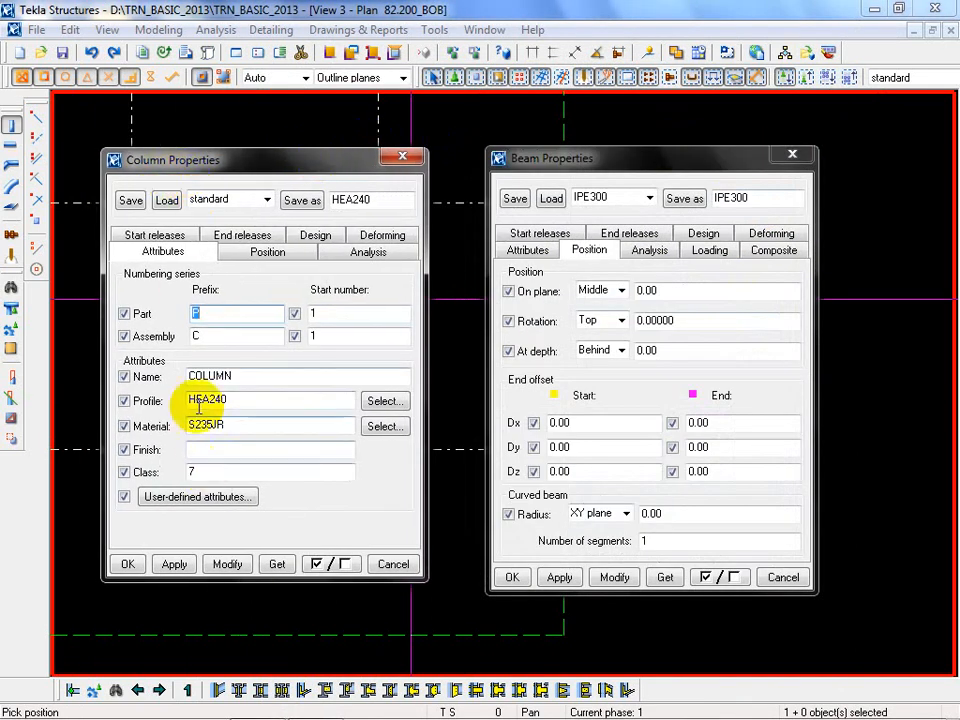
click(527, 251)
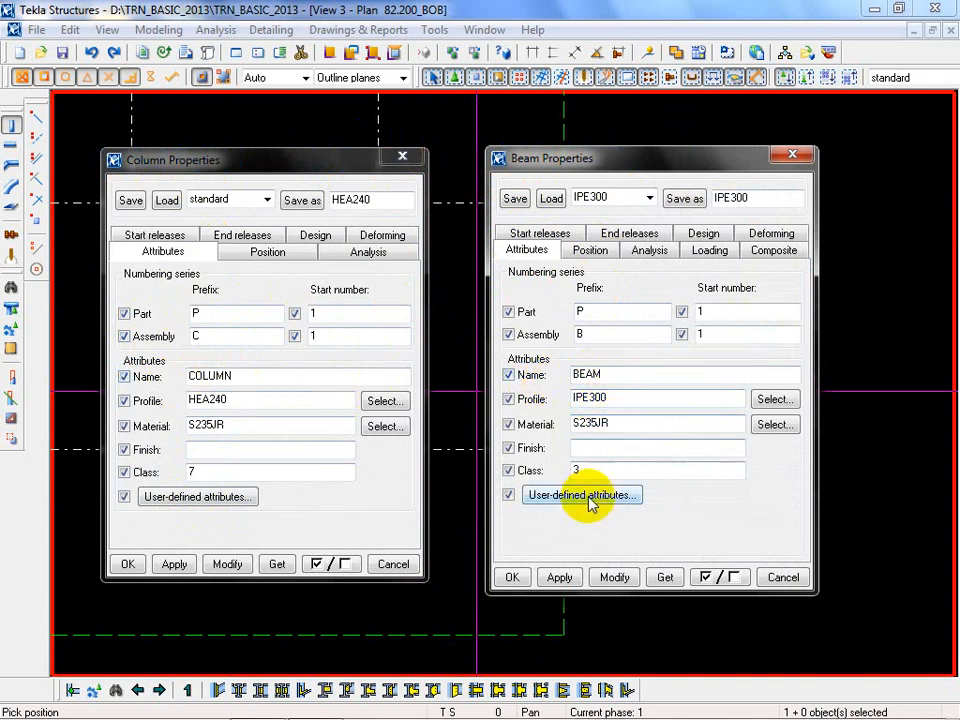
click(589, 251)
click(266, 252)
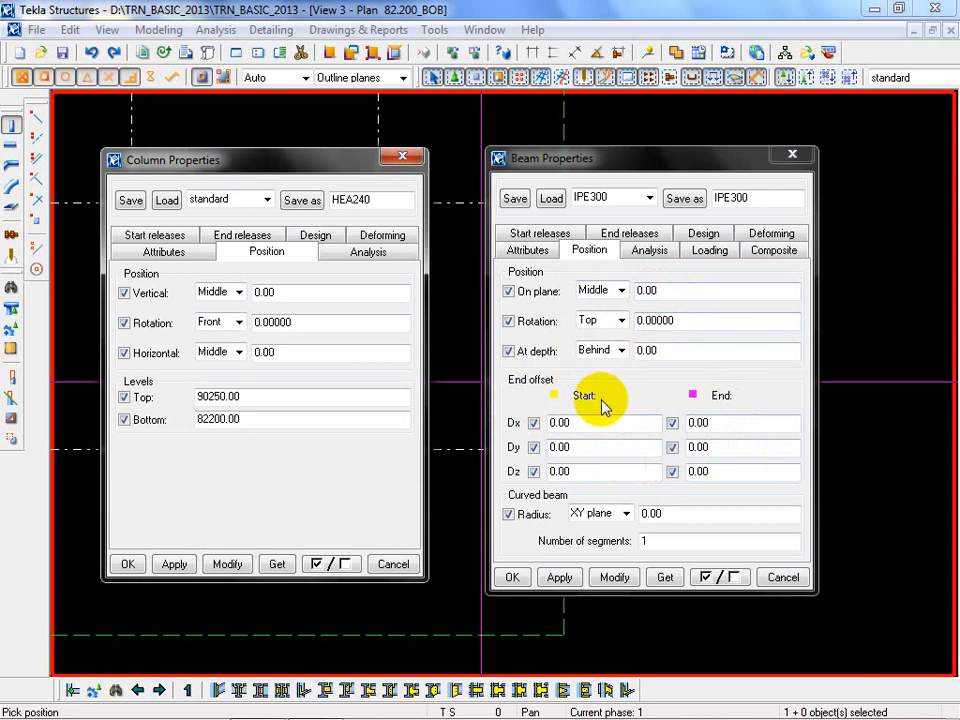
Compare the beam's on-plane options with the column's vertical and horizontal options, and close the column properties
click(622, 291)
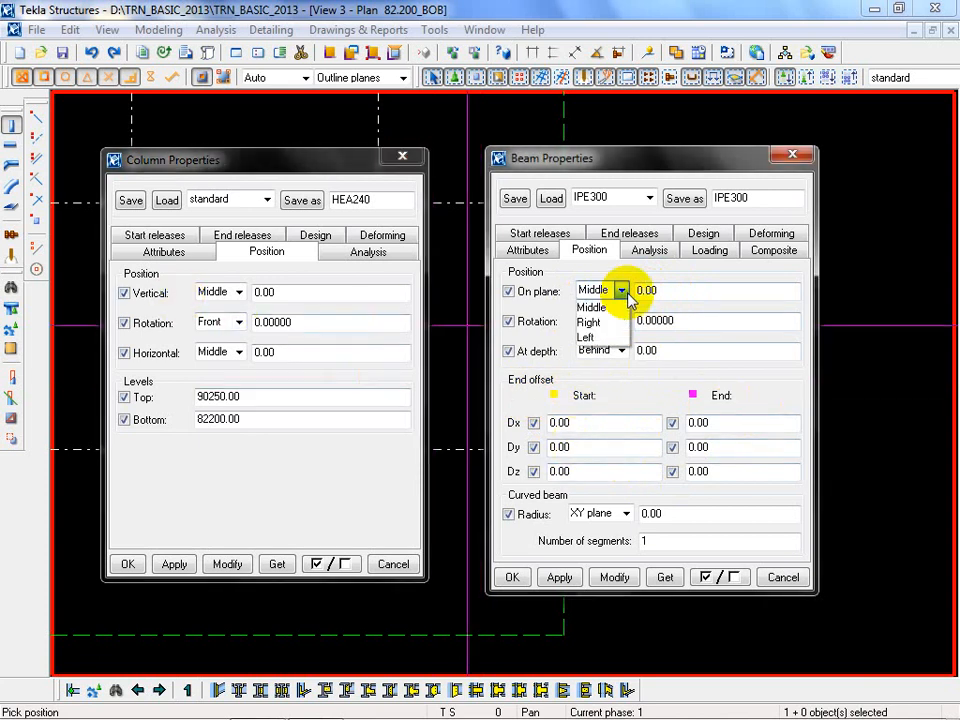
click(553, 298)
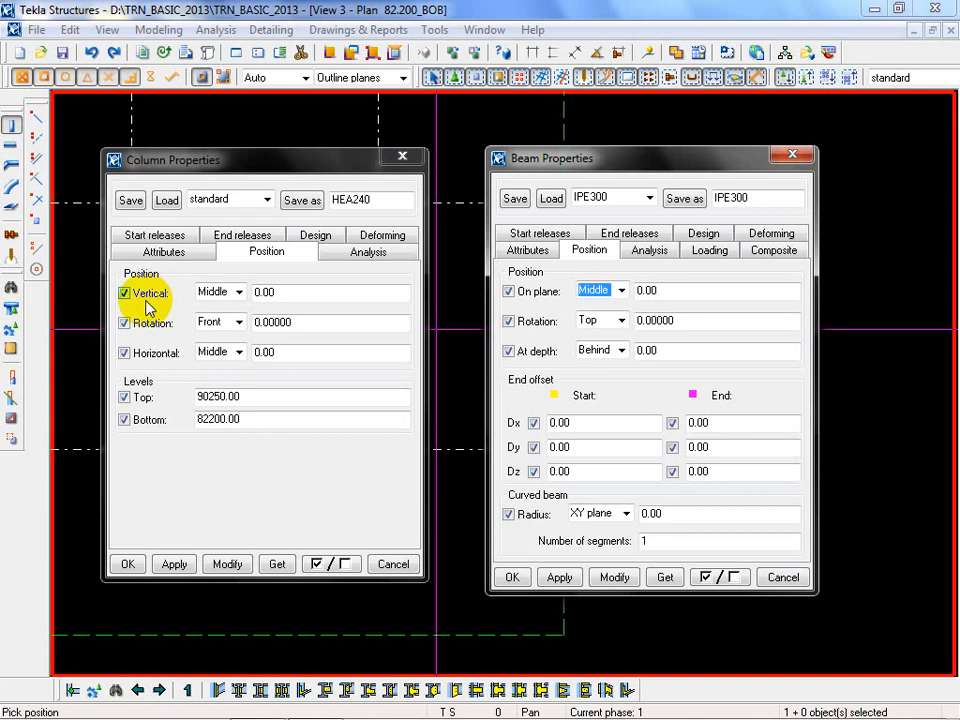
click(239, 292)
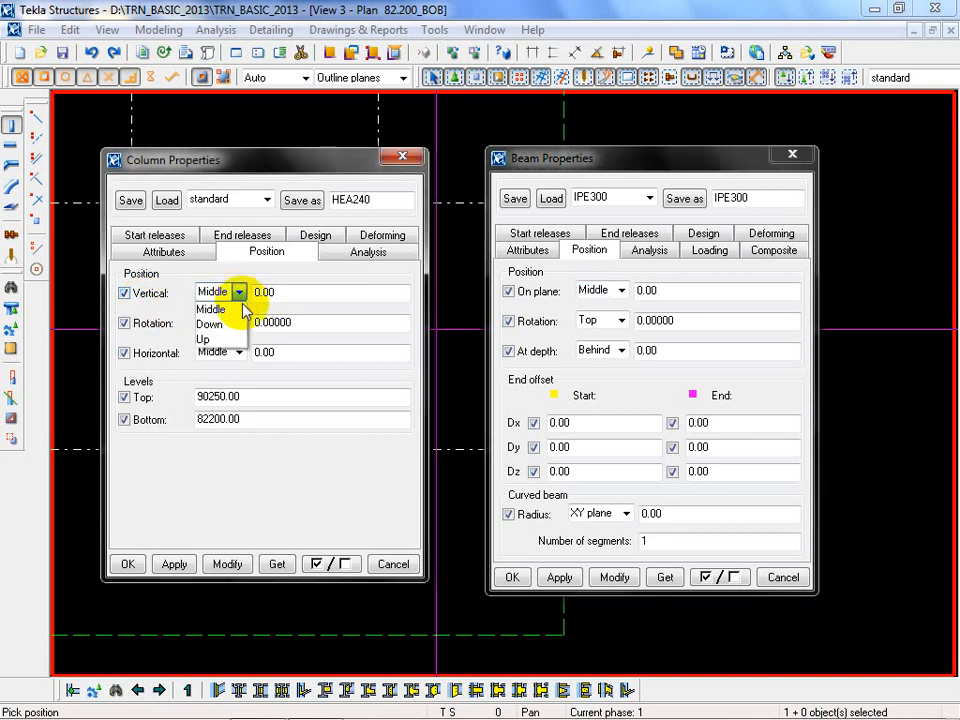
click(246, 374)
click(239, 353)
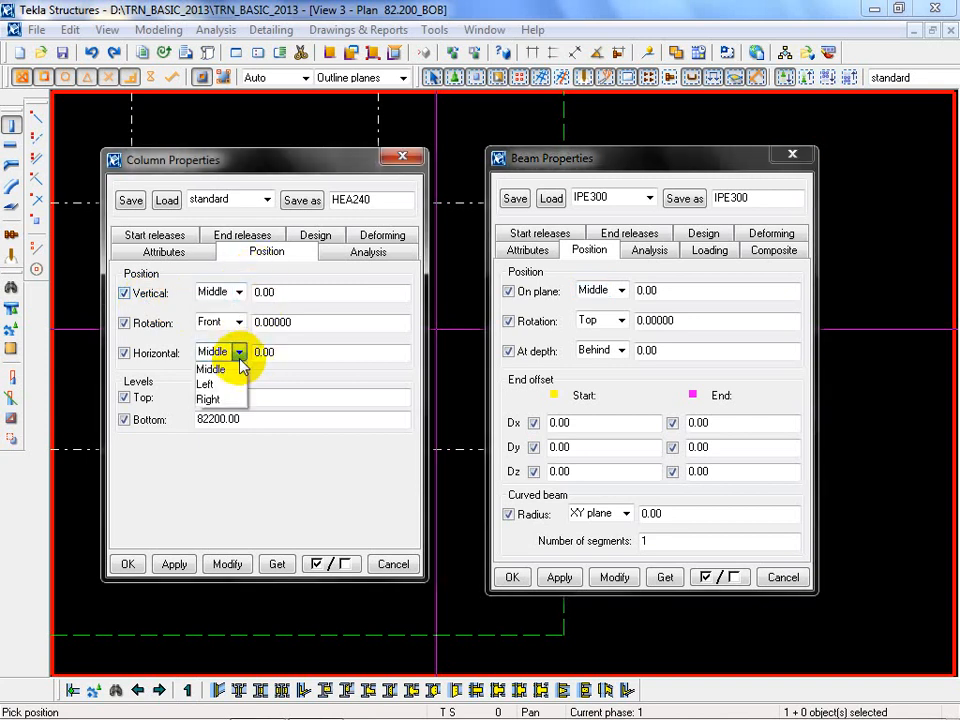
click(311, 379)
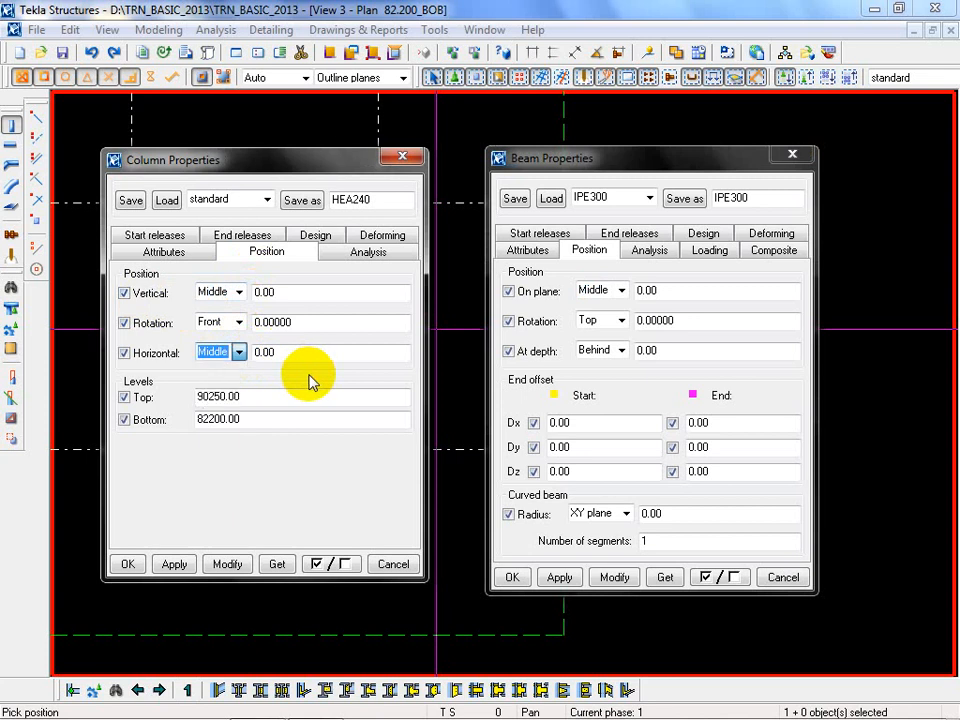
click(622, 291)
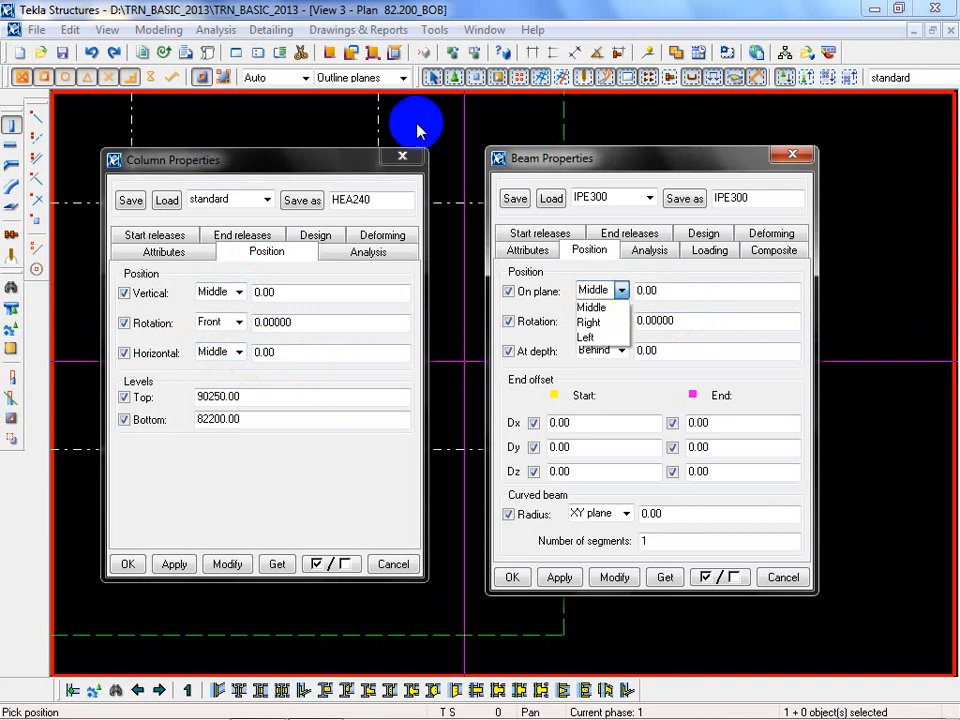
click(400, 159)
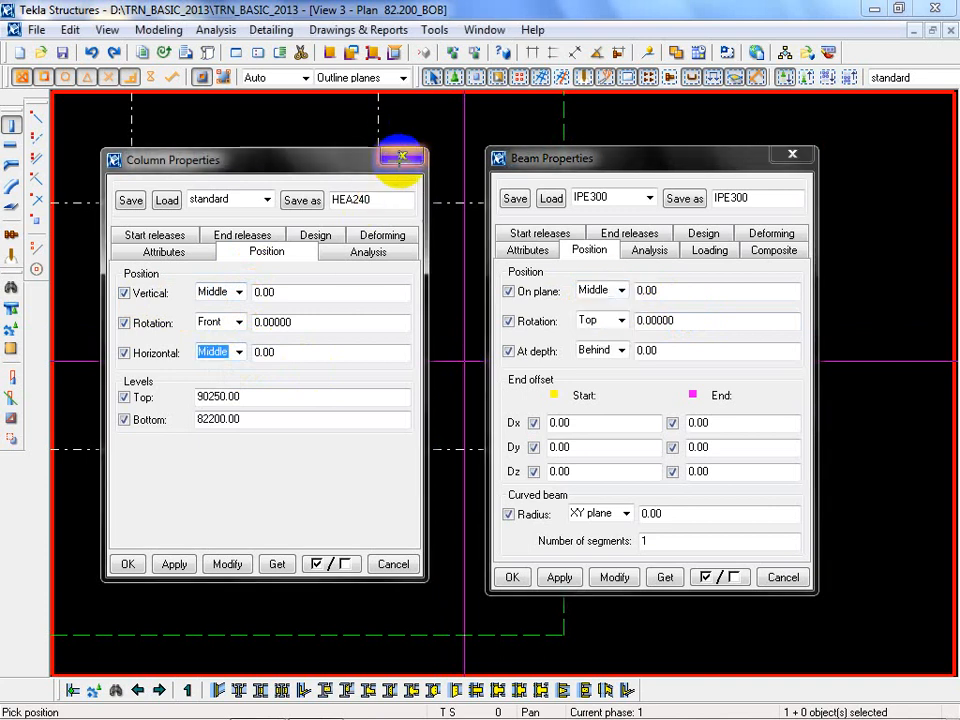
Examine the available on-plane, rotation and at-depth options in the beam's position settings
click(622, 291)
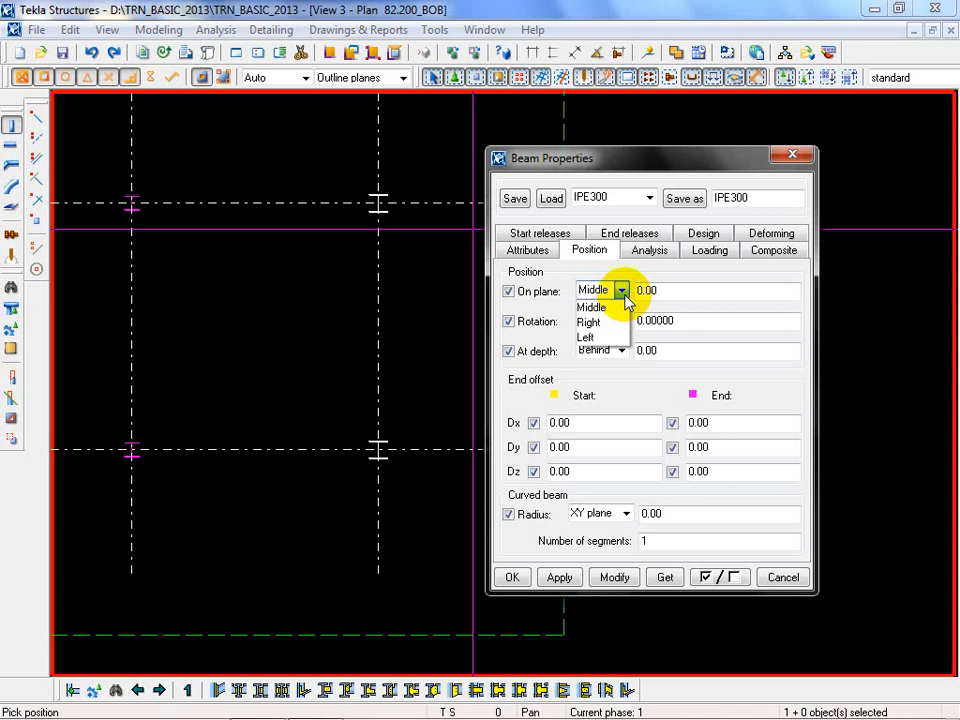
click(606, 381)
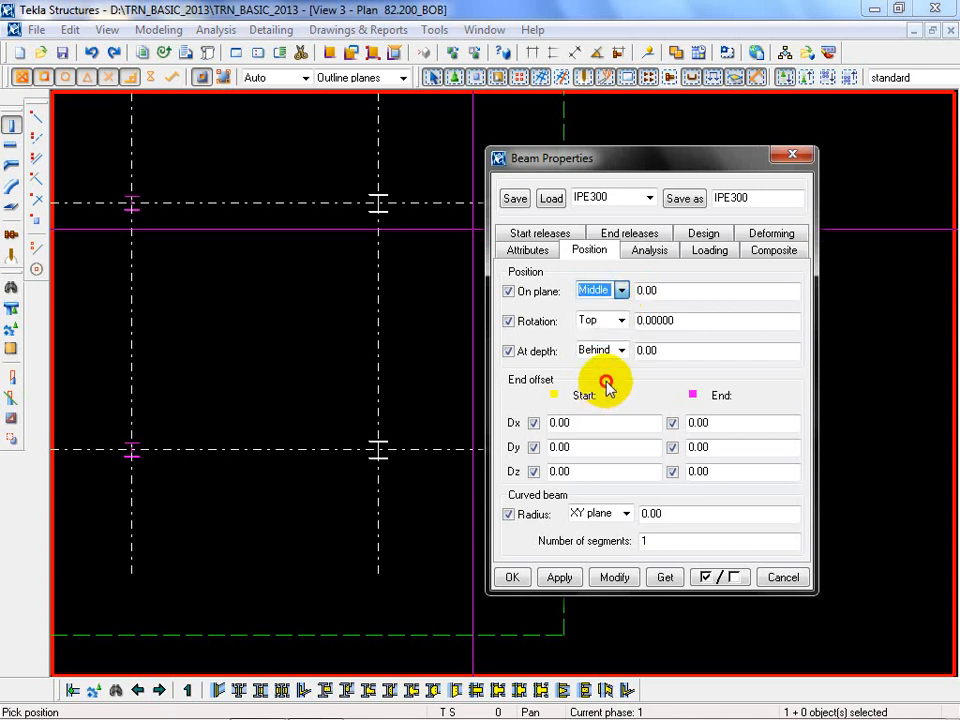
click(619, 321)
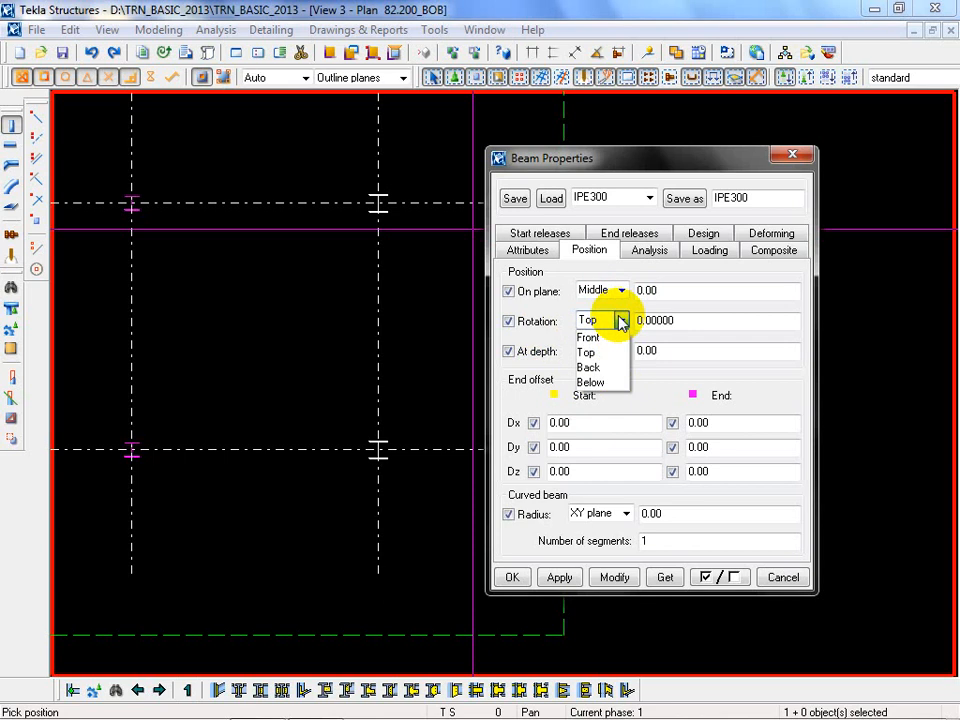
click(694, 320)
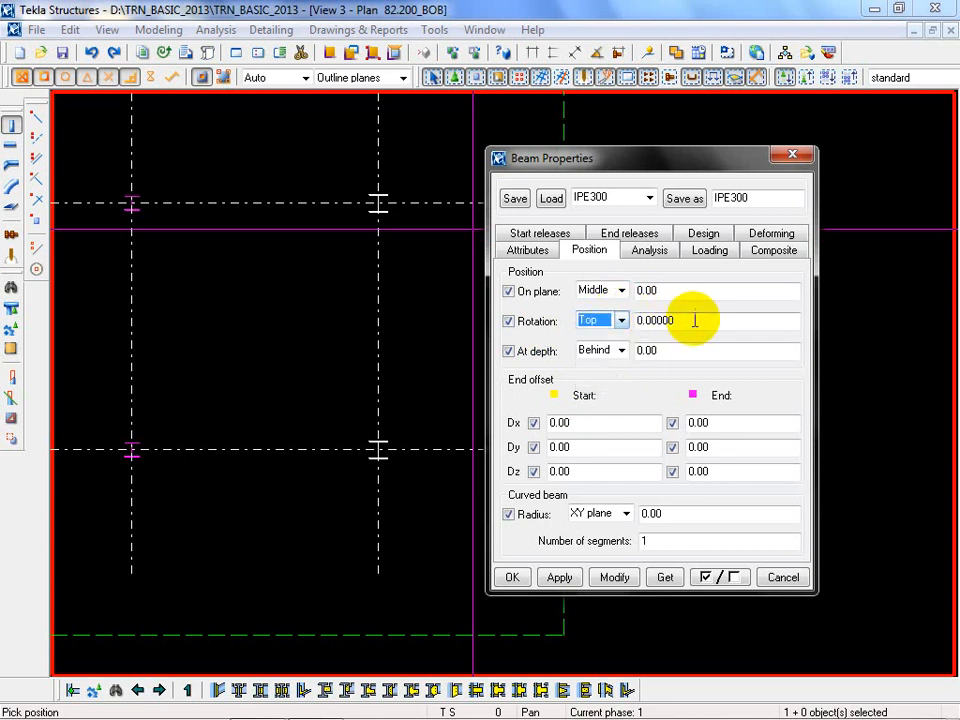
double_click(690, 320)
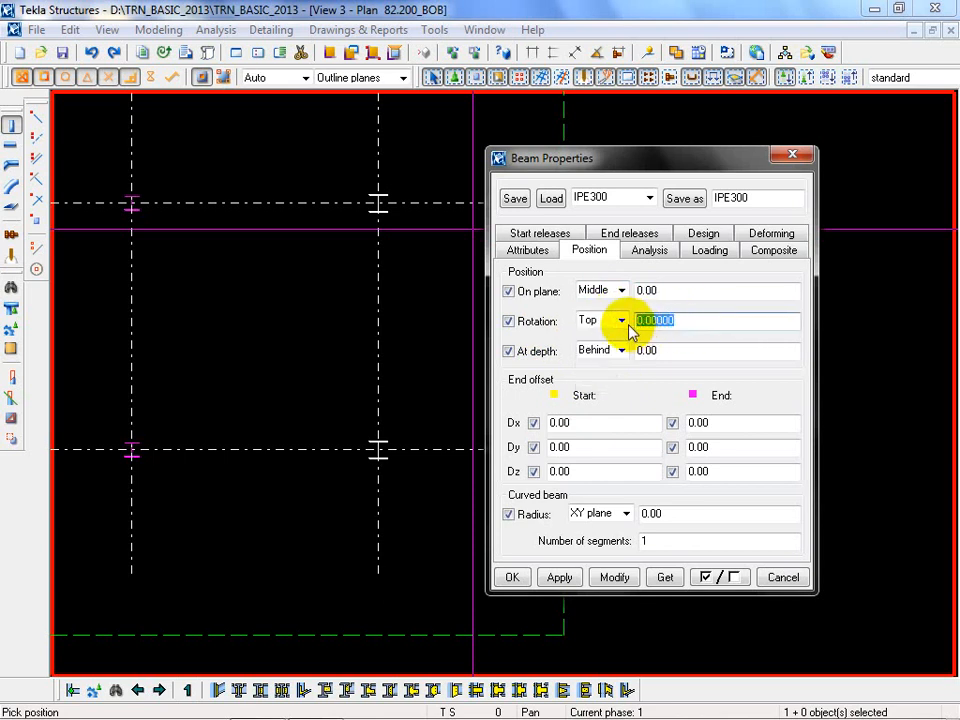
click(620, 351)
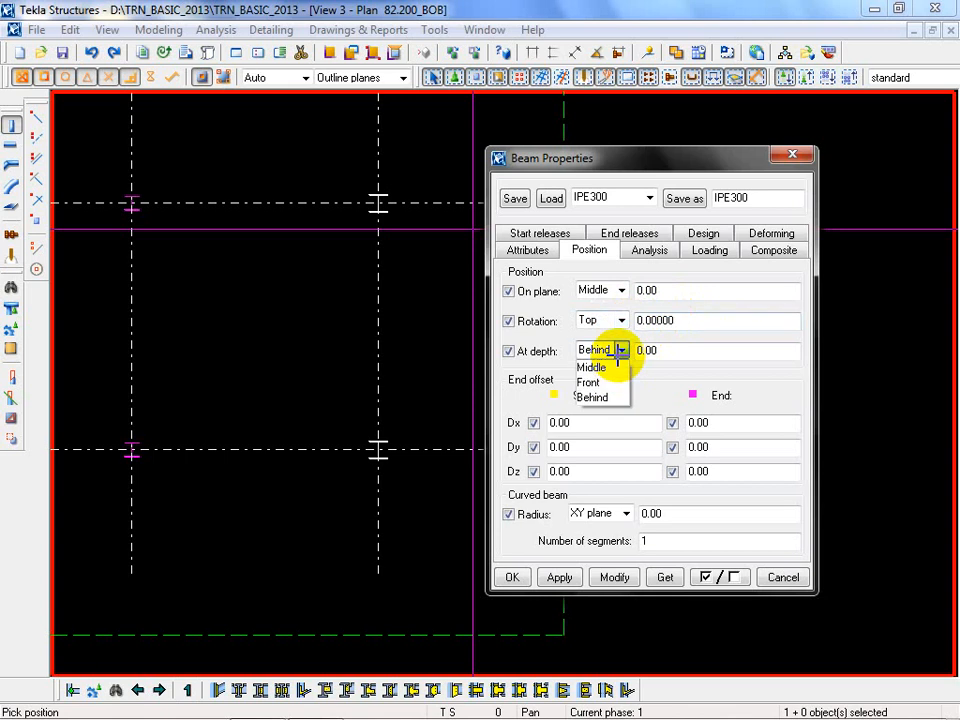
click(748, 378)
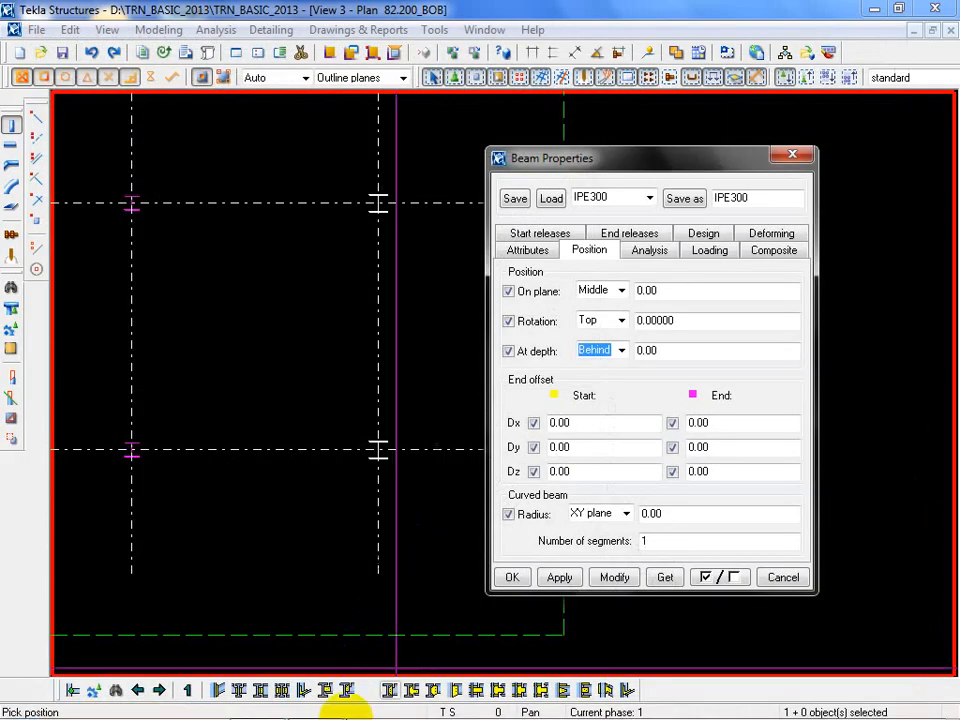
Check the beam's top-of-steel elevation in Sheet_1-3.pdf and return to Tekla Structures
click(316, 708)
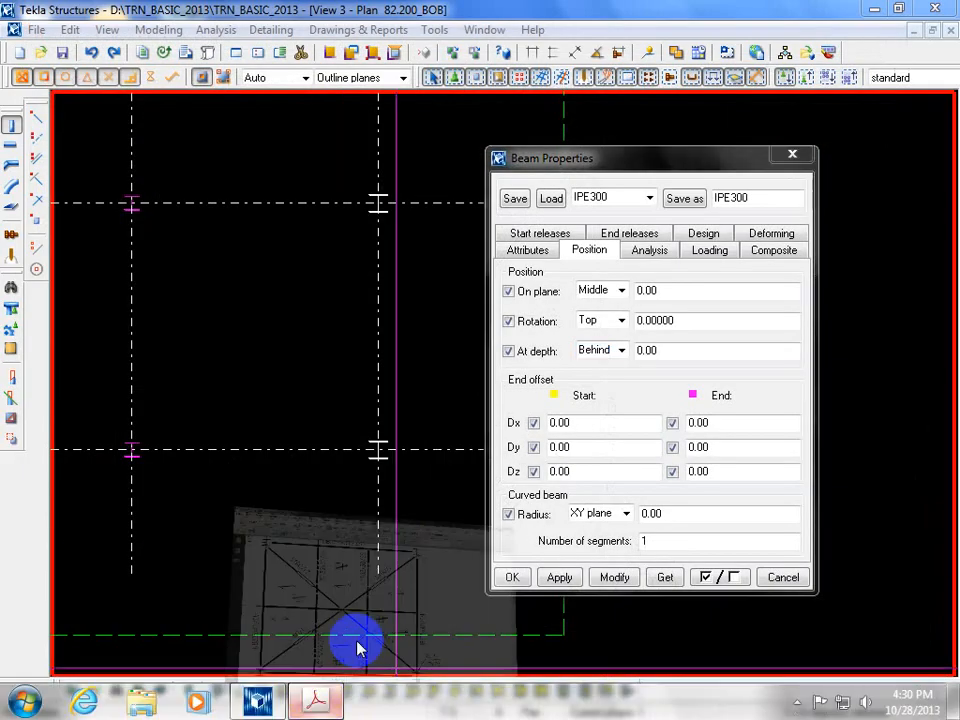
mouse_move(390, 490)
middle_down()
mouse_move(395, 537)
mouse_move(360, 506)
mouse_move(362, 398)
mouse_move(372, 386)
mouse_move(326, 422)
mouse_move(289, 377)
middle_up()
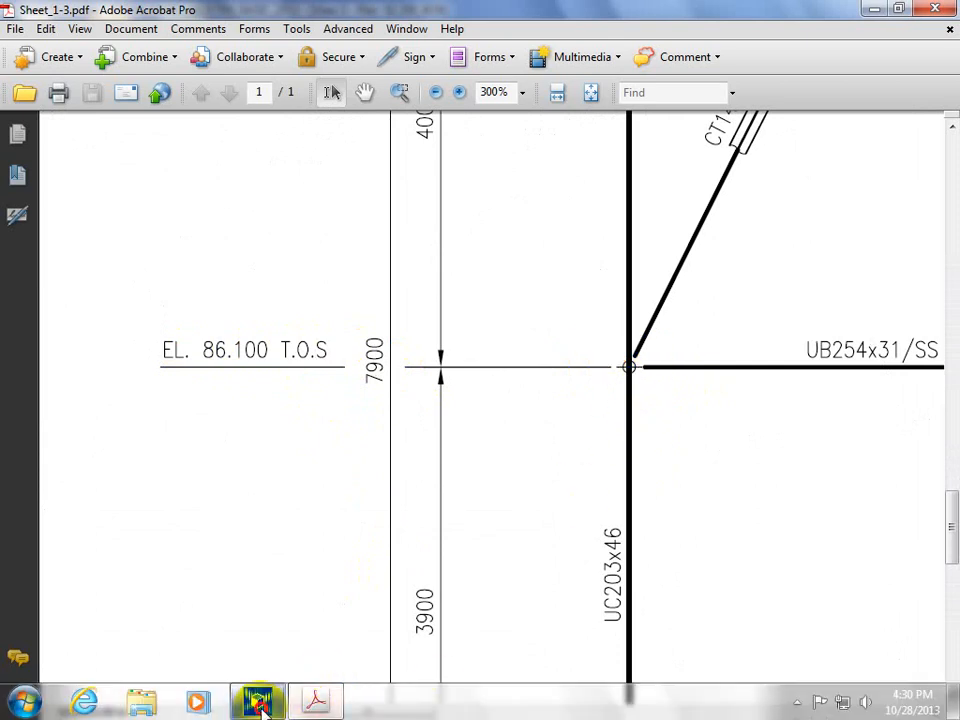
click(259, 703)
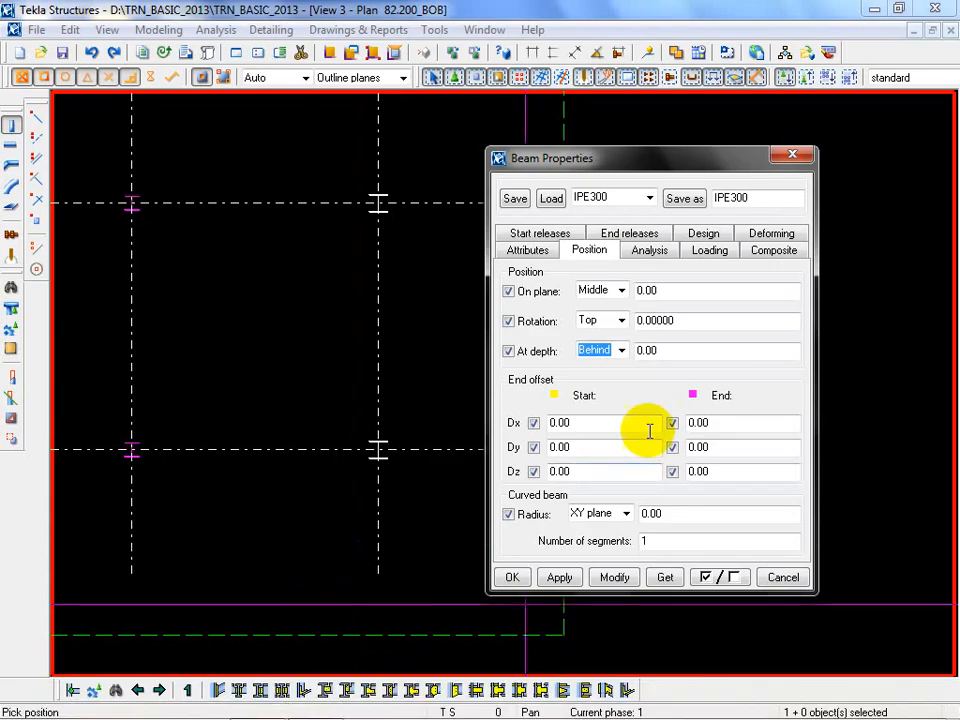
Set the beam's depth position to Behind, save the settings as IPE300 and apply them
click(621, 350)
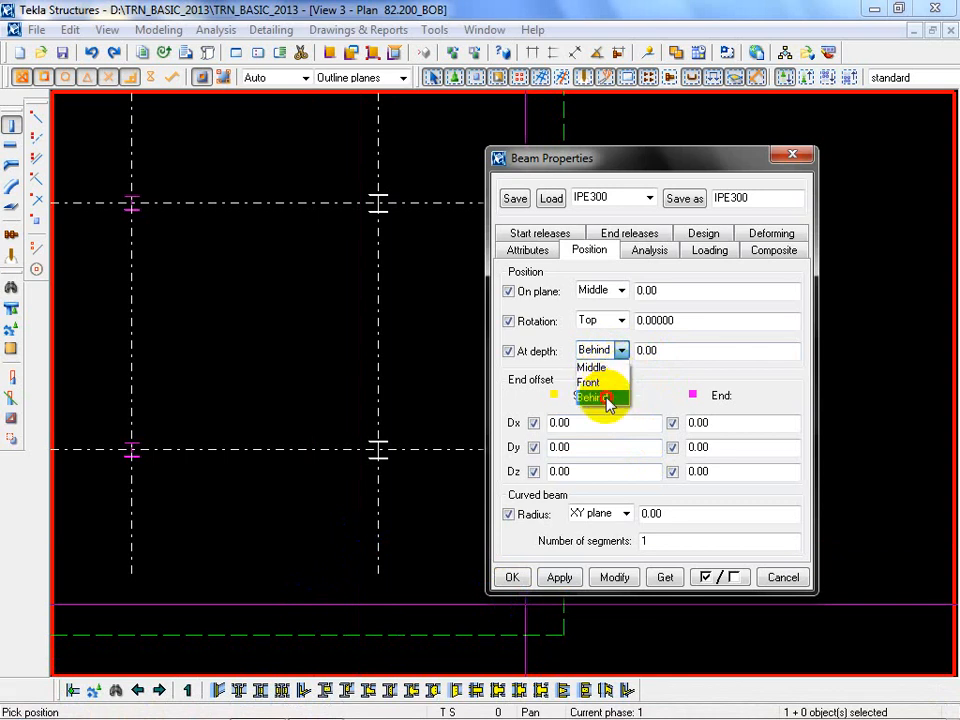
click(607, 400)
click(697, 202)
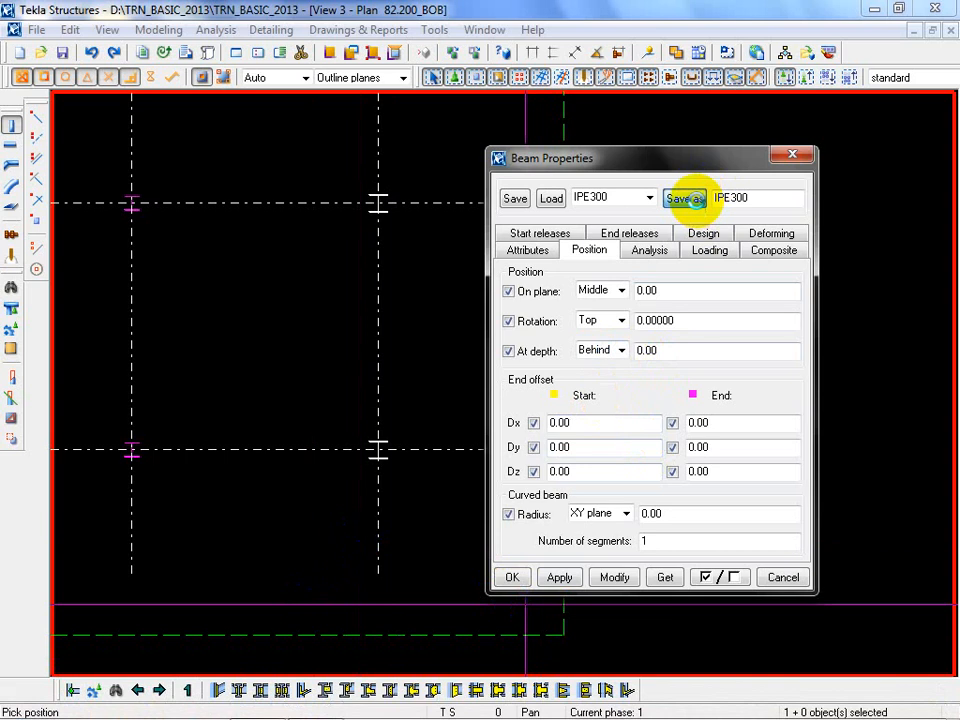
click(560, 578)
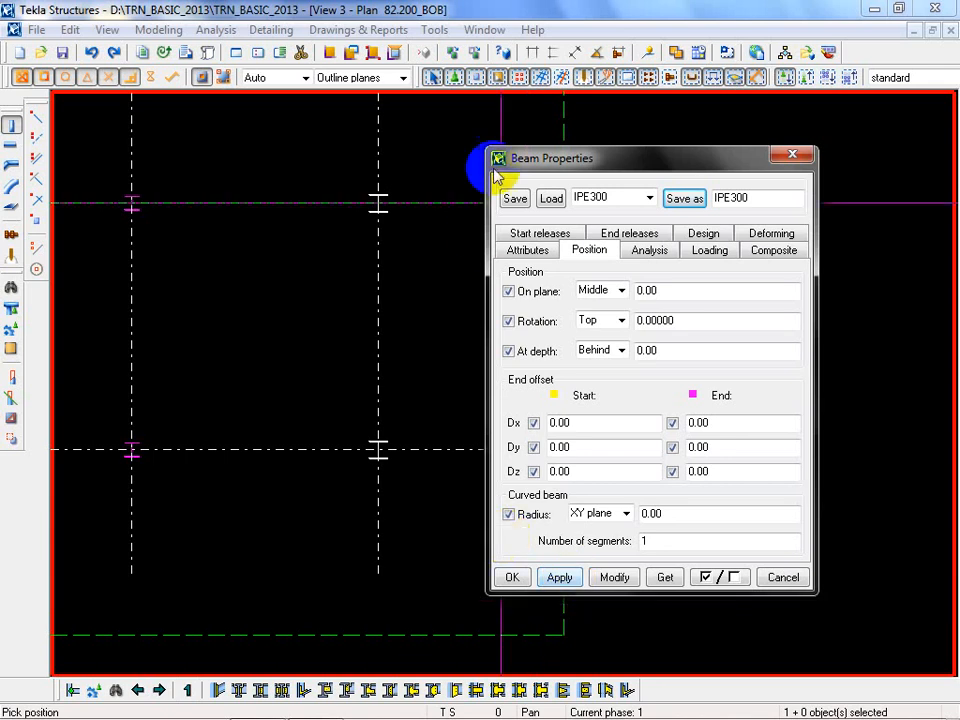
Review the IPE300 beam attributes and confirm the beam properties
click(522, 251)
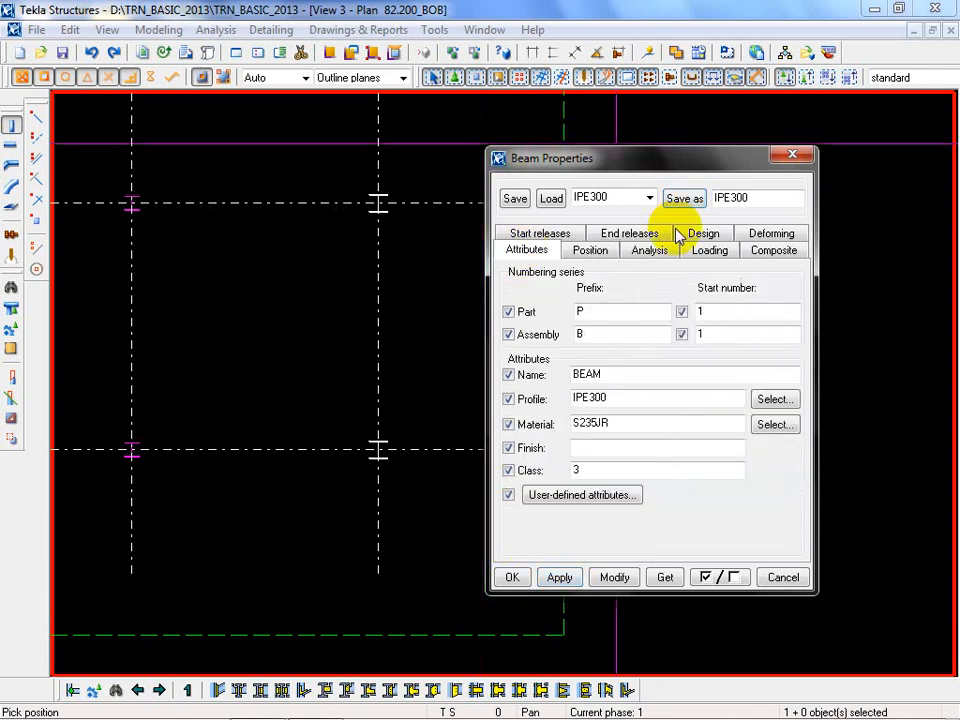
drag(684, 162, 741, 159)
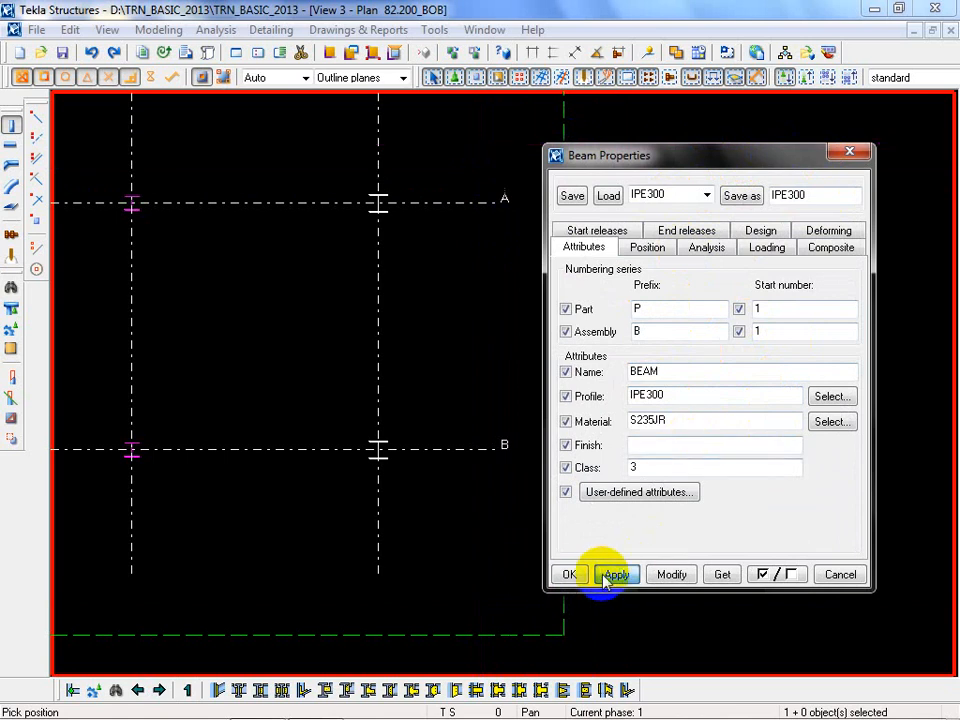
click(570, 575)
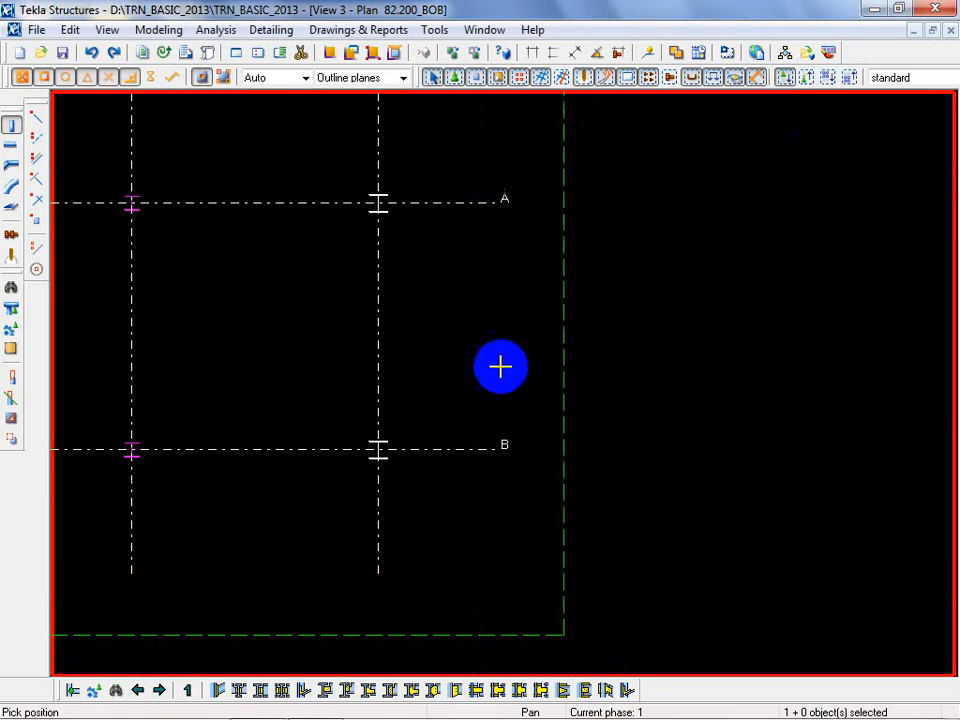
middle_drag(435, 312, 556, 373)
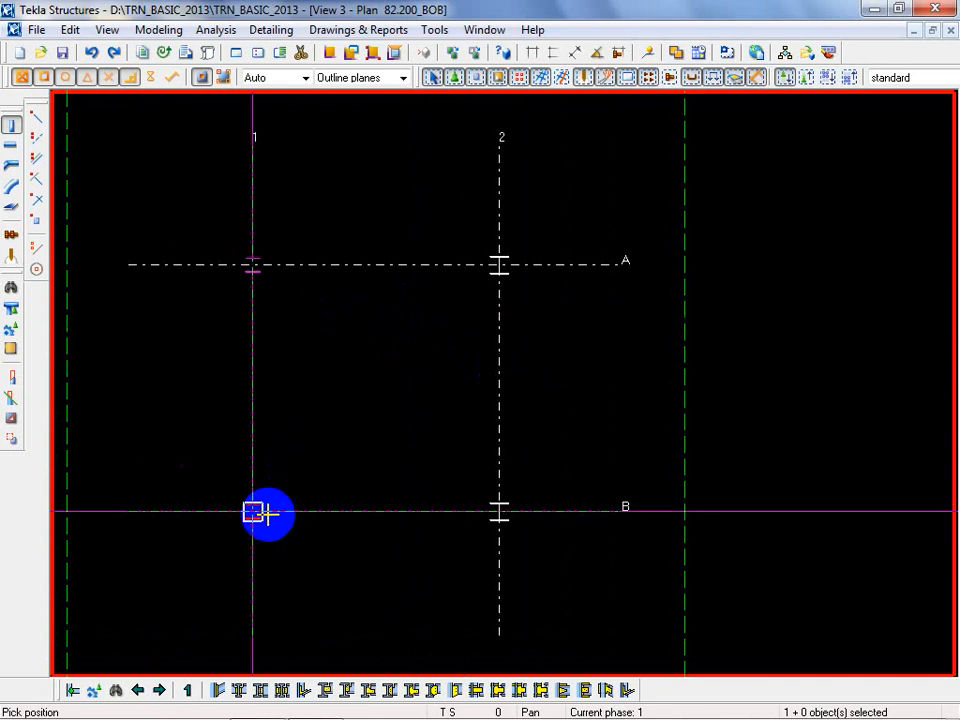
click(255, 513)
click(255, 263)
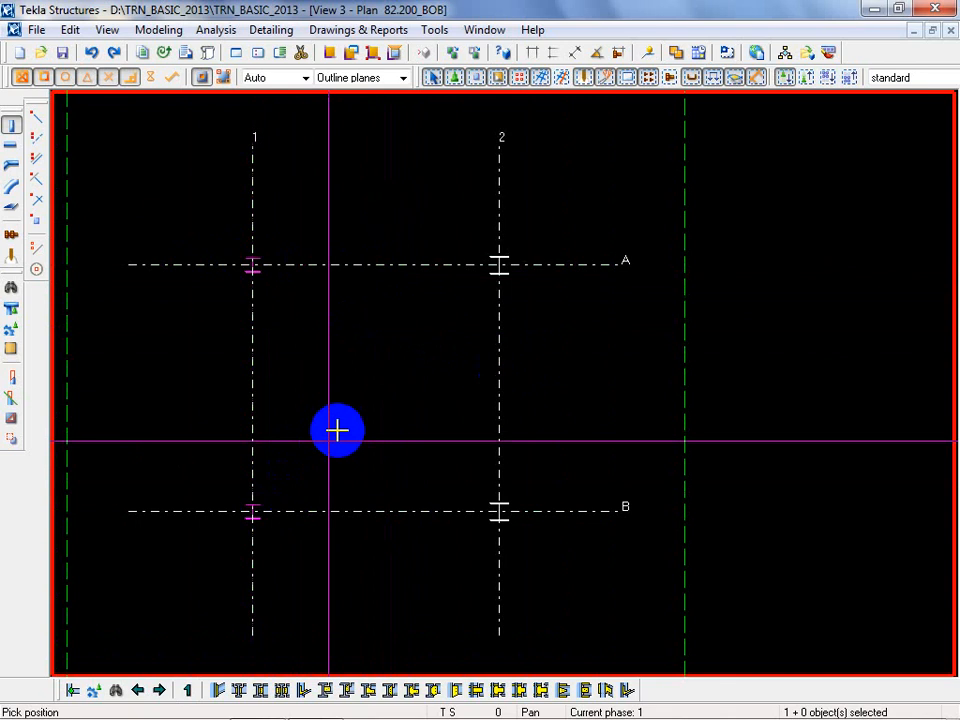
click(300, 505)
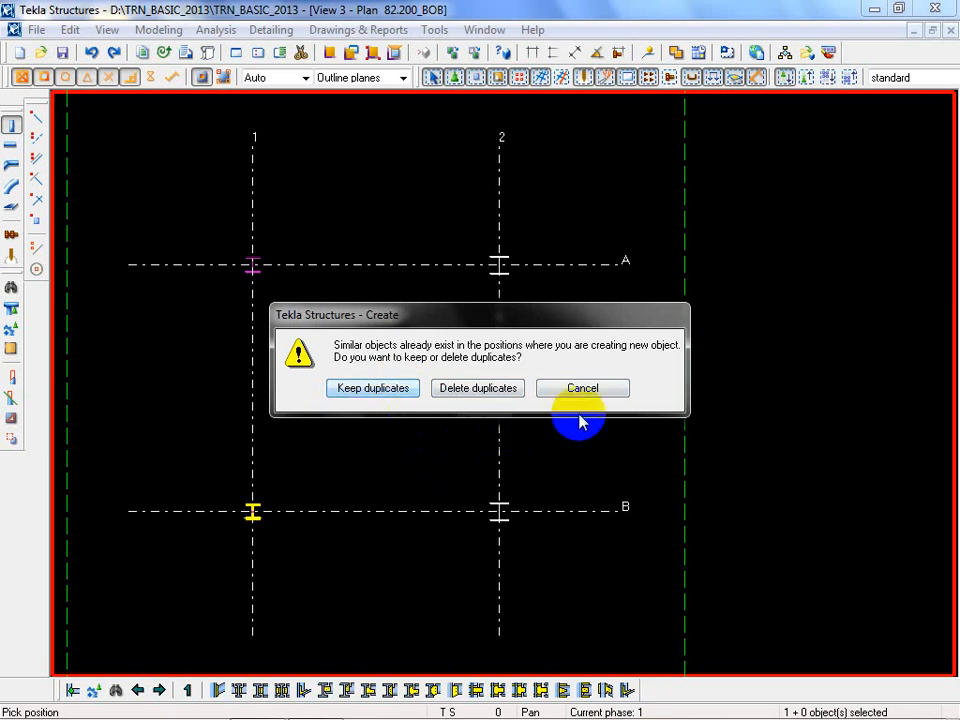
click(618, 392)
right_click(331, 331)
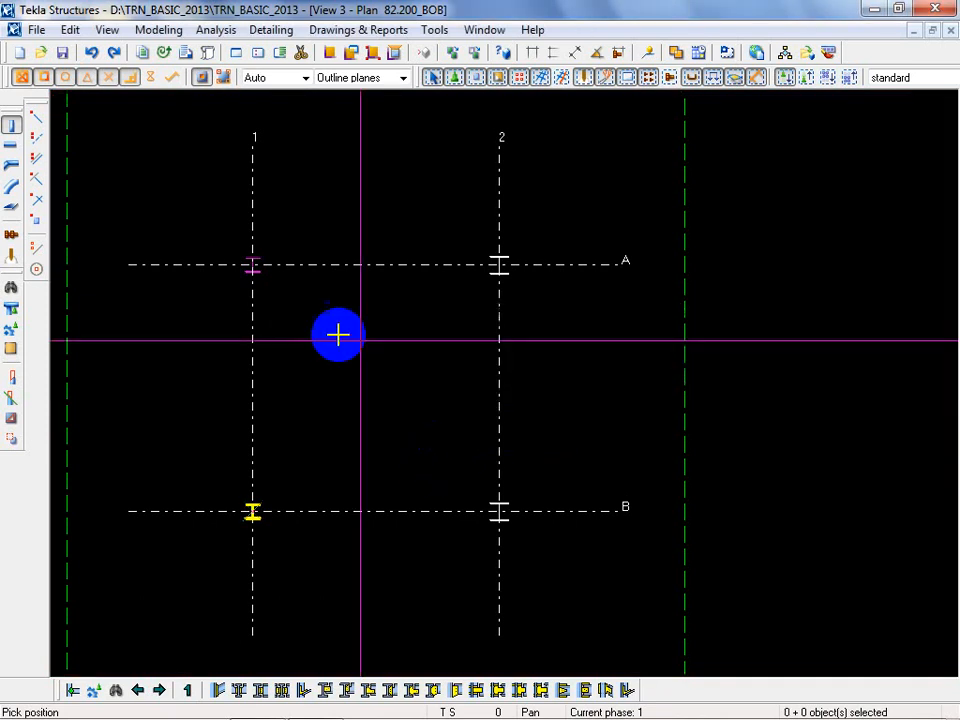
click(375, 344)
Place an IPE300 beam along grid line 1 from the column at B to the column at A
double_click(11, 145)
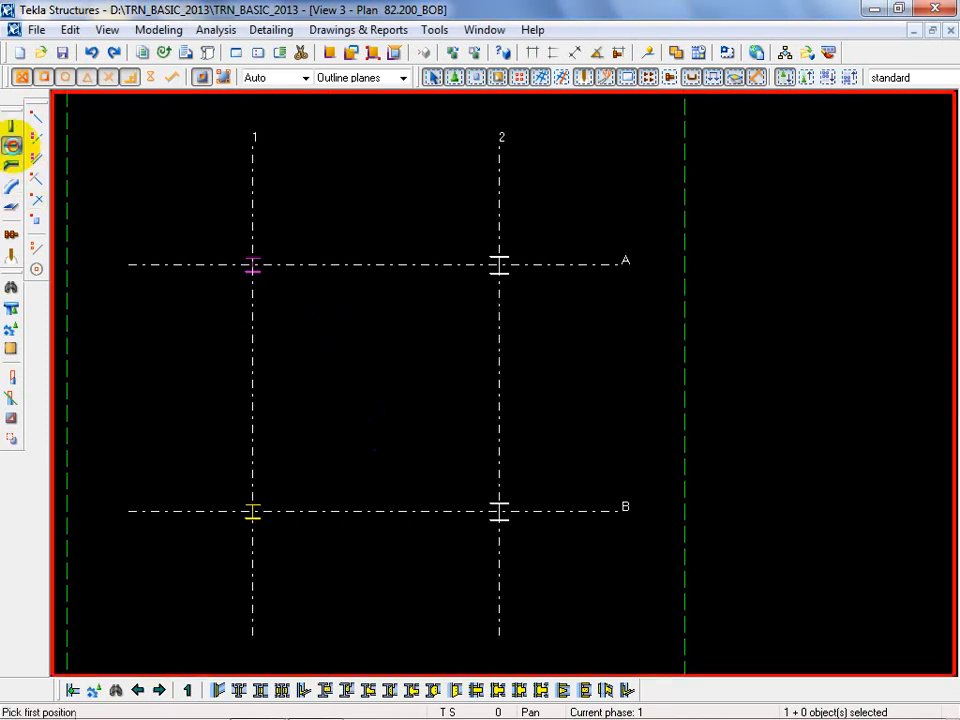
click(252, 514)
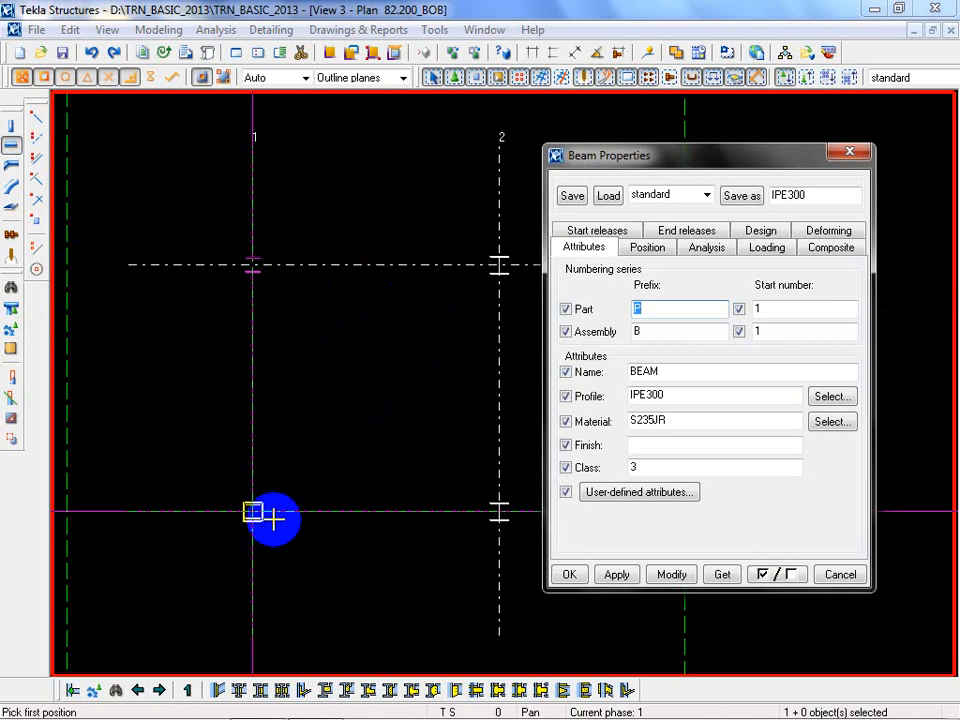
click(255, 266)
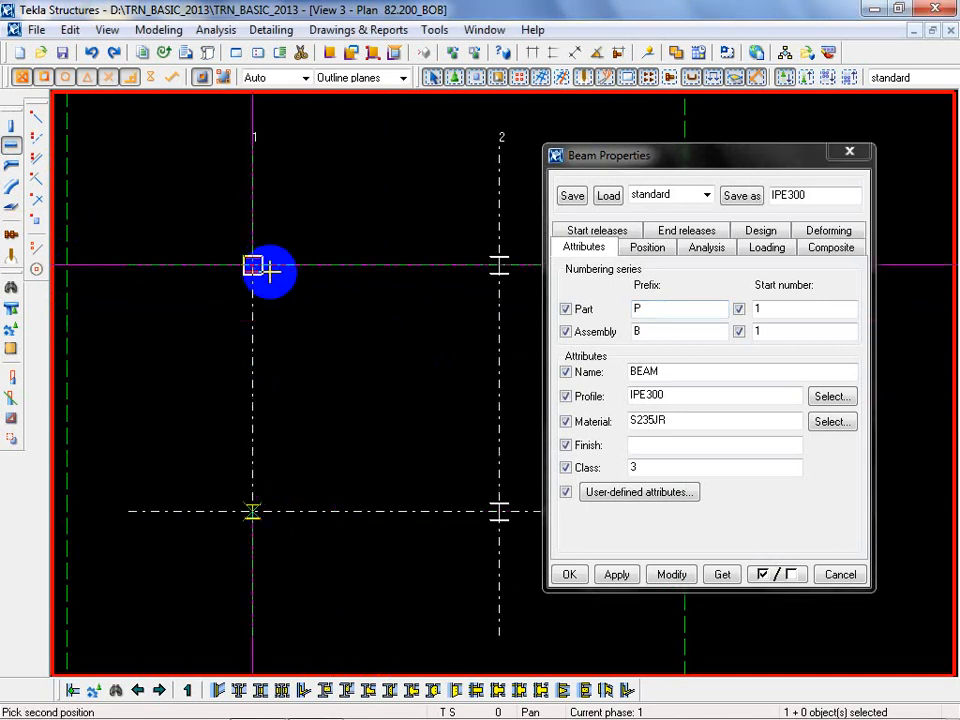
right_click(313, 316)
click(335, 326)
scroll(244, 407, up, 2)
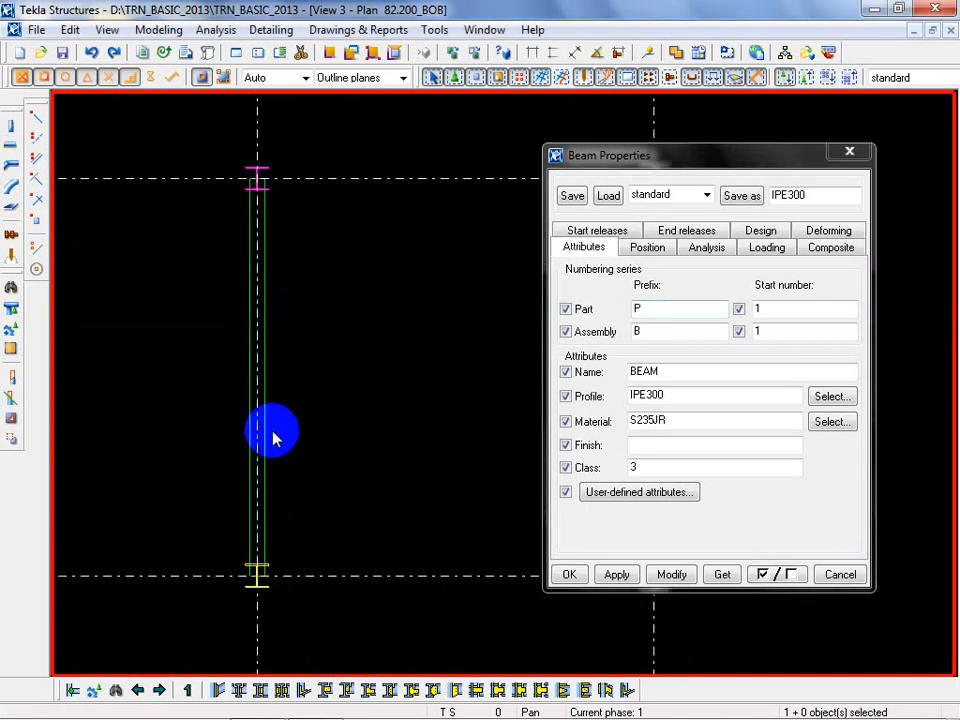
Check the plan view's advanced display settings and the new beam's end point at grid B-1, and close the view properties
click(271, 433)
scroll(296, 660, up, 2)
double_click(349, 403)
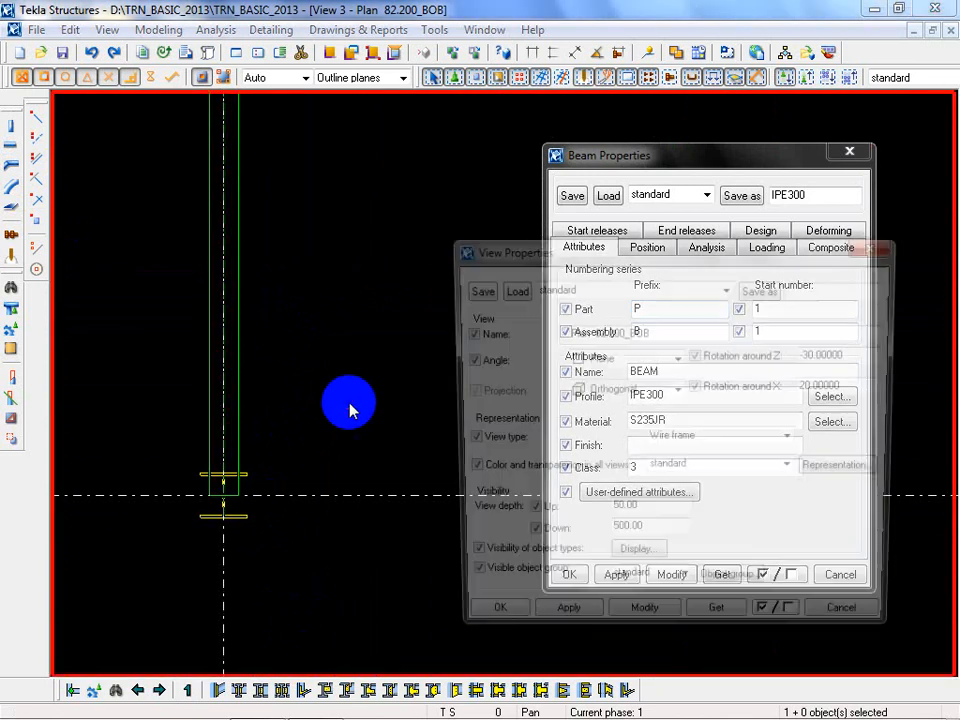
click(640, 561)
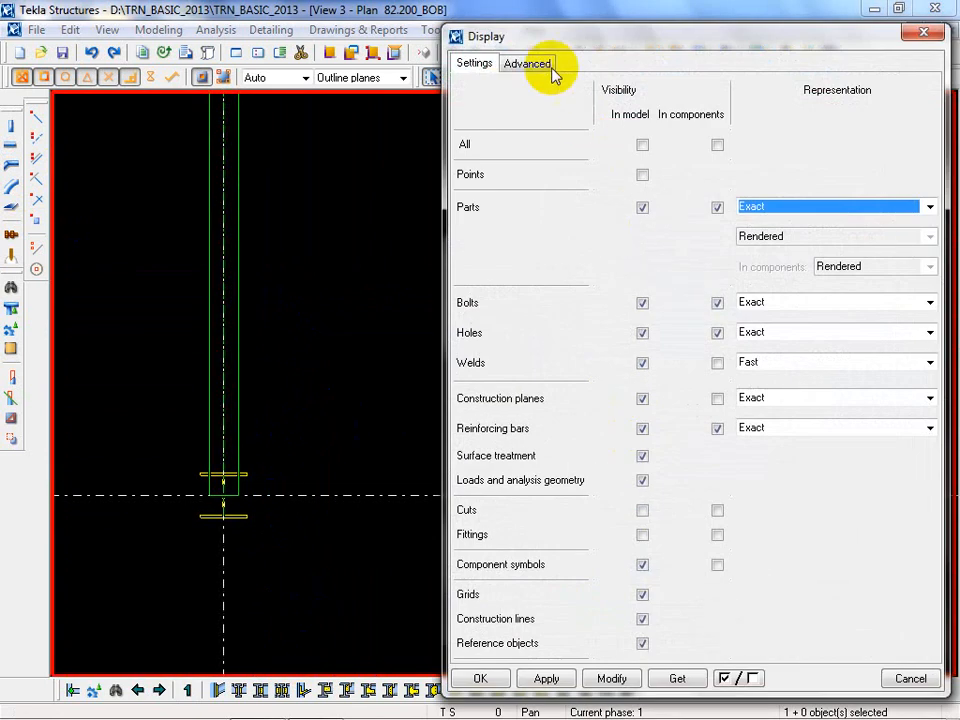
click(523, 68)
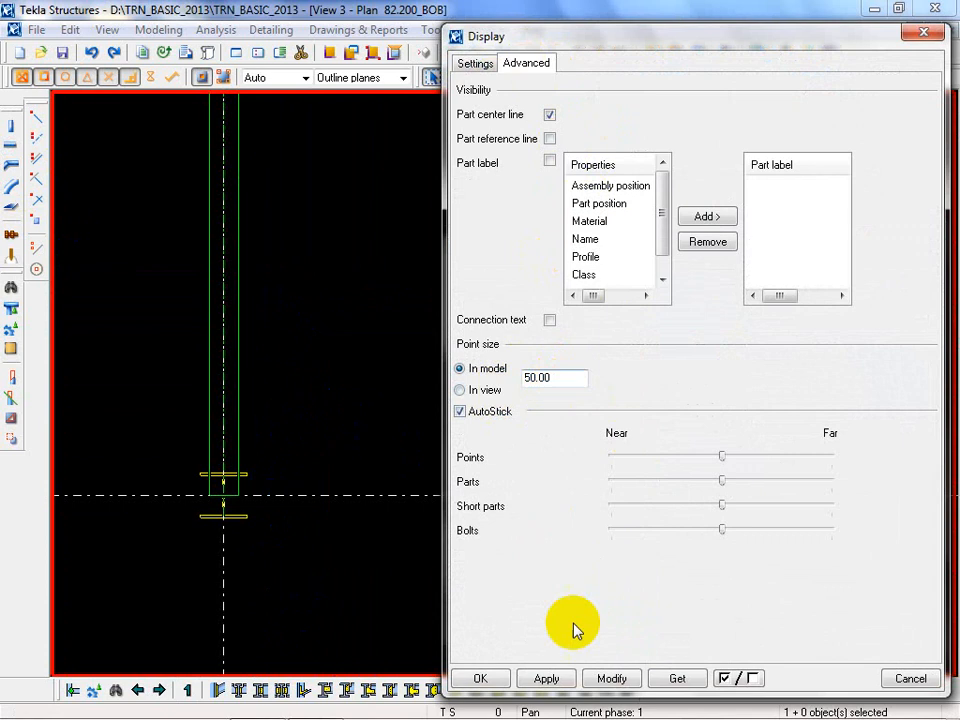
click(482, 678)
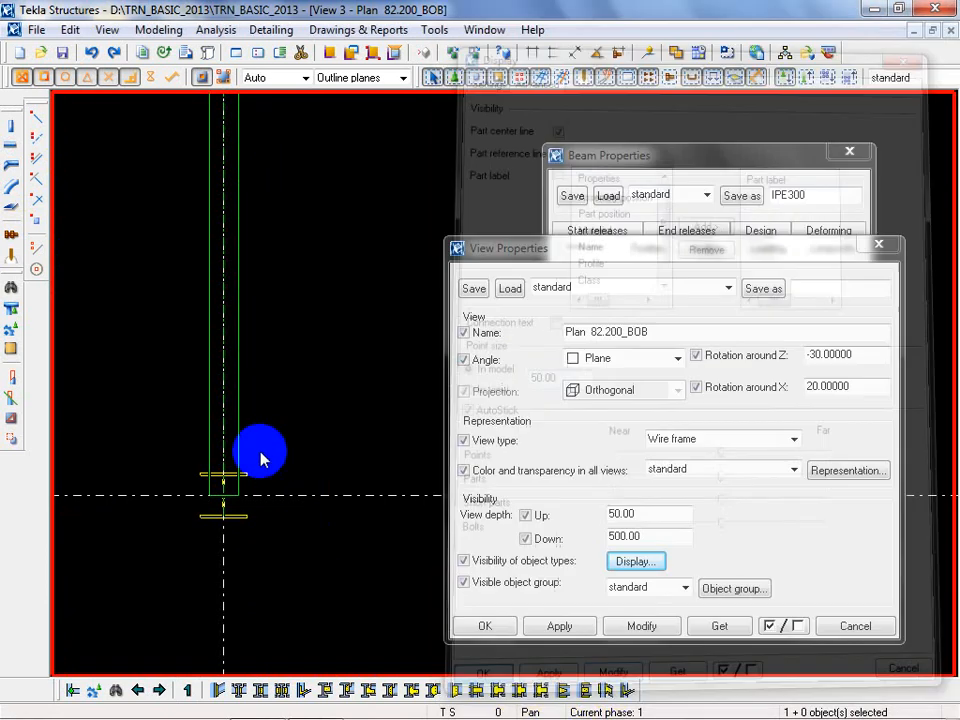
scroll(198, 472, up, 4)
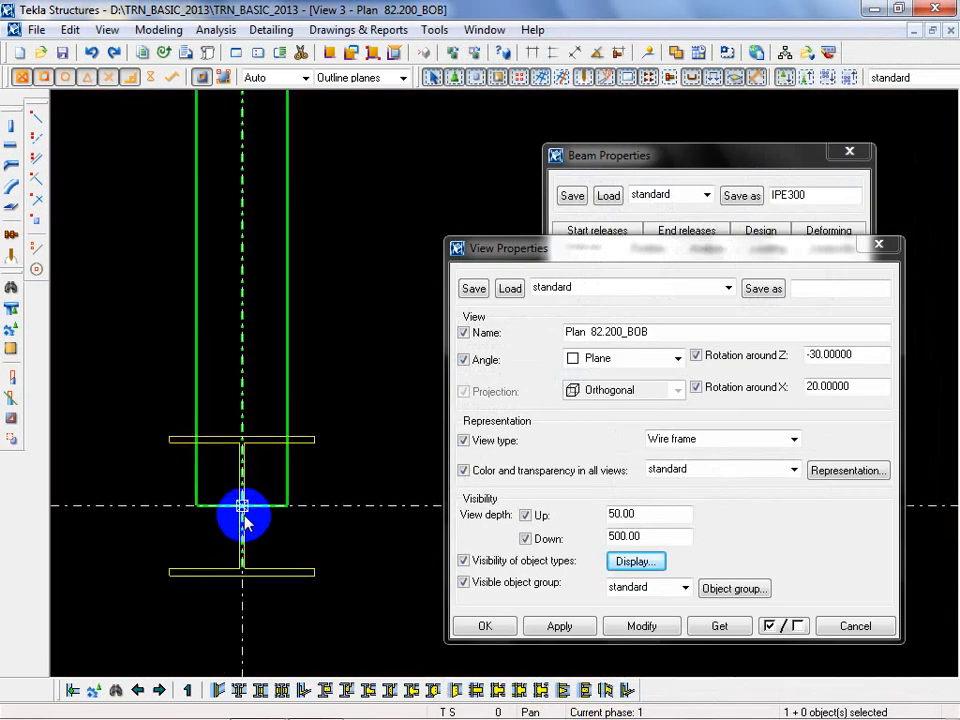
scroll(233, 506, down, 6)
click(855, 626)
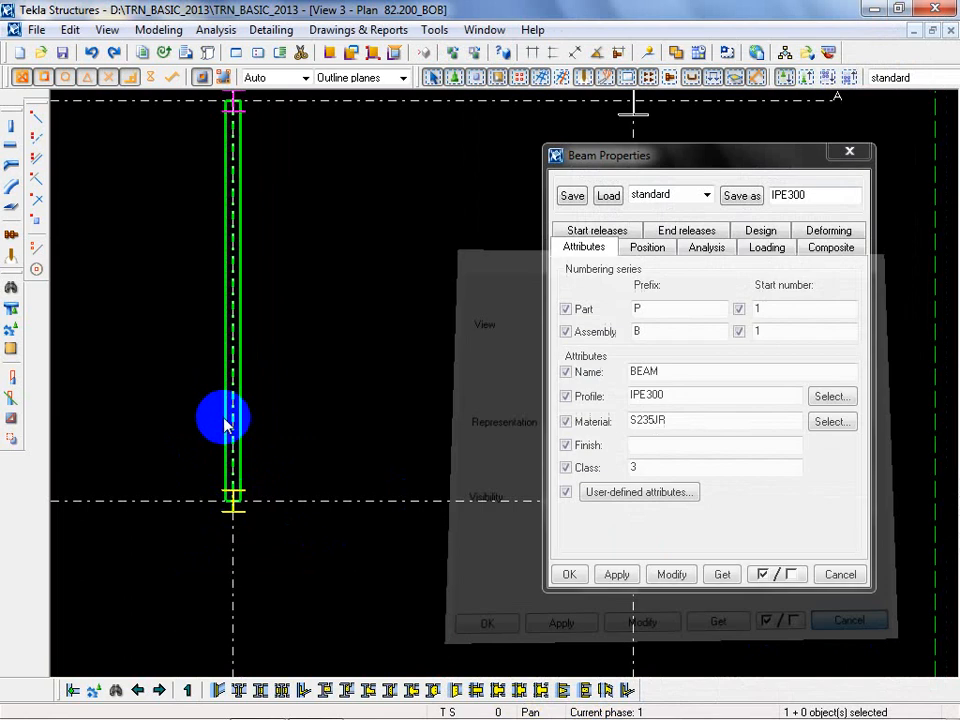
Reapply the IPE300 settings to the placed beam on grid line 1 and close its properties
scroll(225, 416, down, 3)
double_click(233, 392)
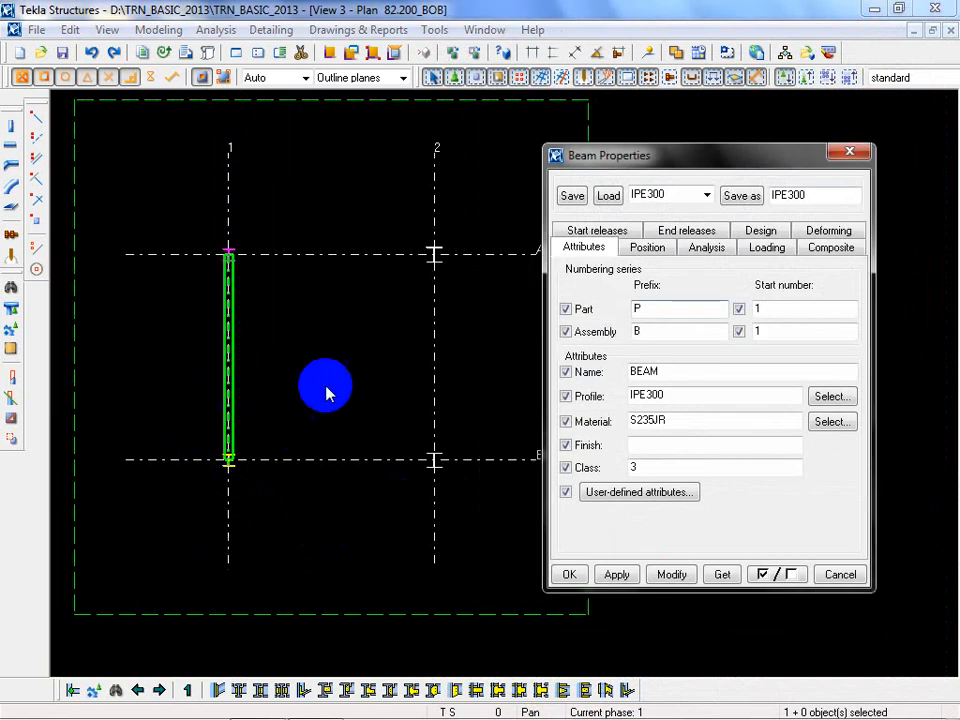
middle_drag(326, 388, 311, 446)
scroll(233, 432, up, 3)
middle_drag(232, 432, 268, 396)
scroll(229, 343, up, 2)
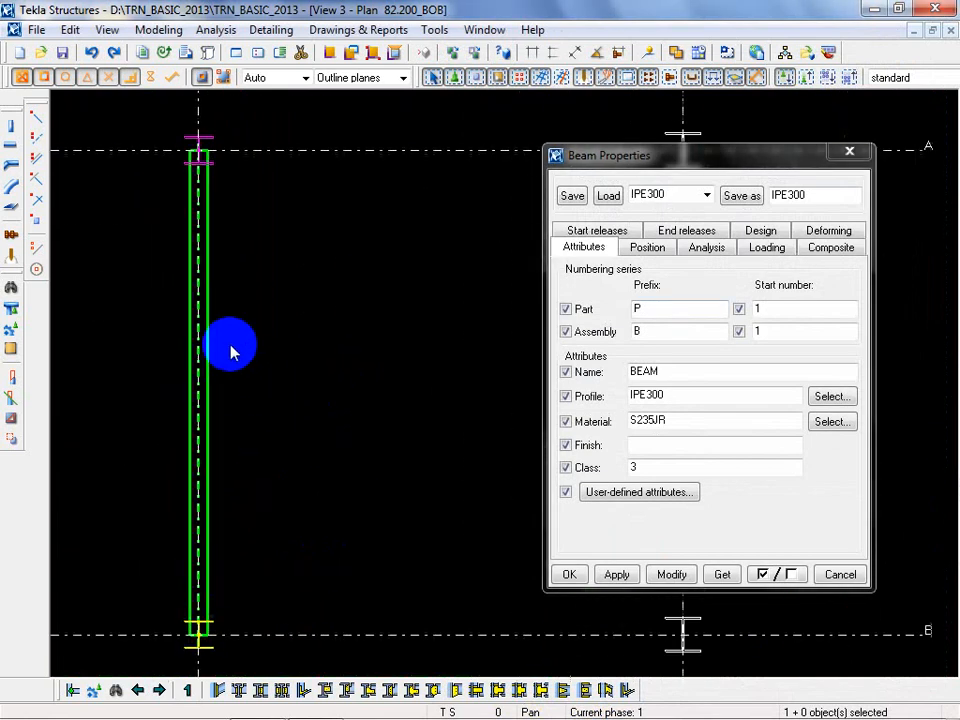
click(697, 575)
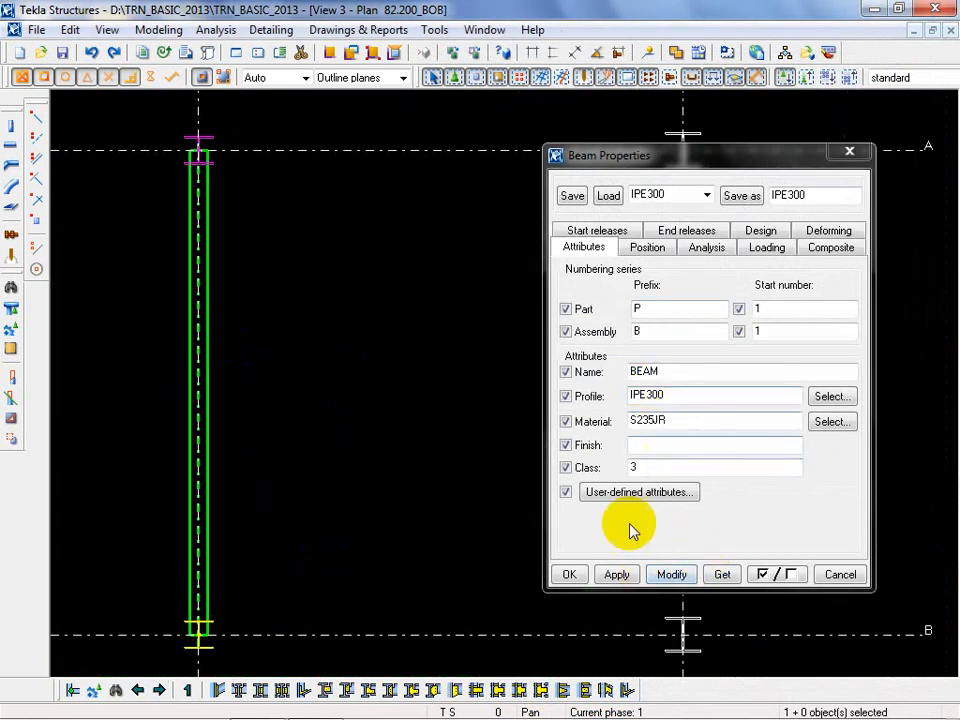
click(617, 576)
click(840, 575)
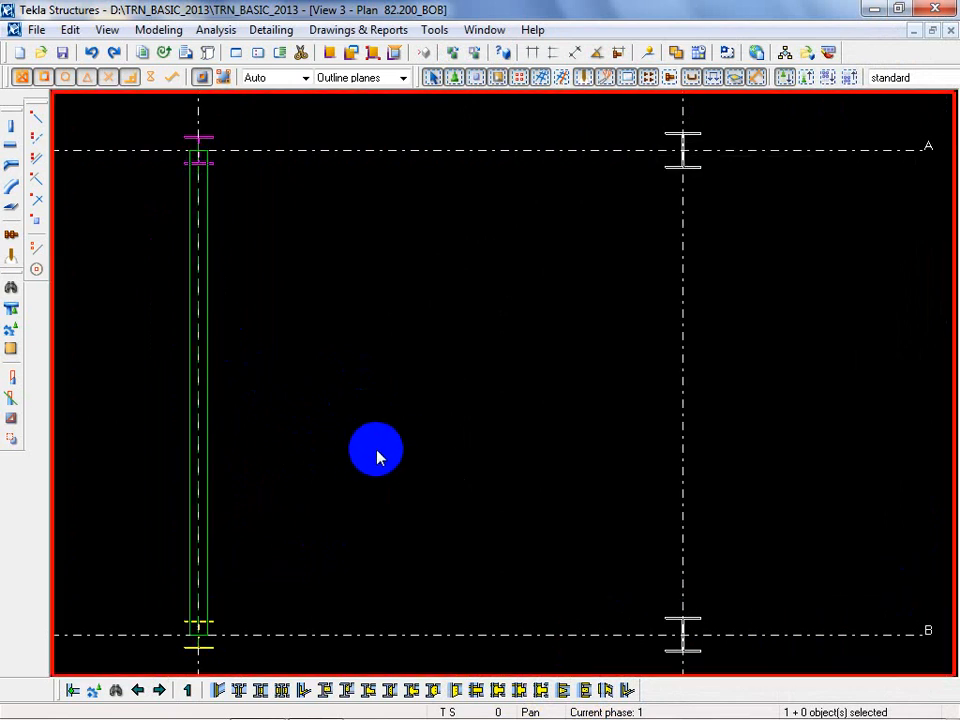
double_click(11, 145)
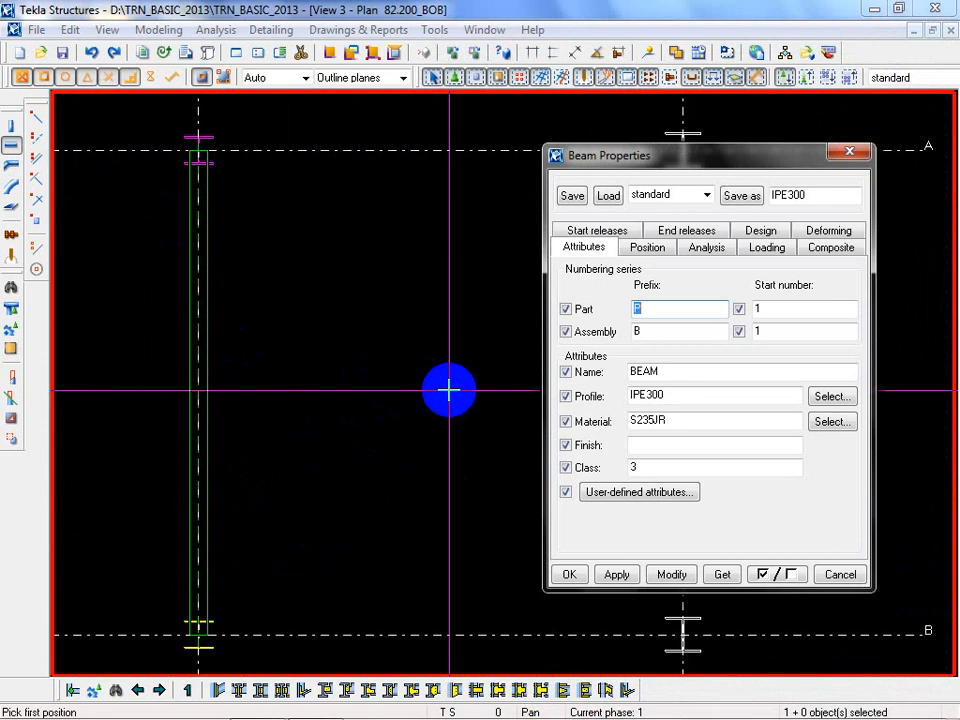
click(843, 577)
click(13, 146)
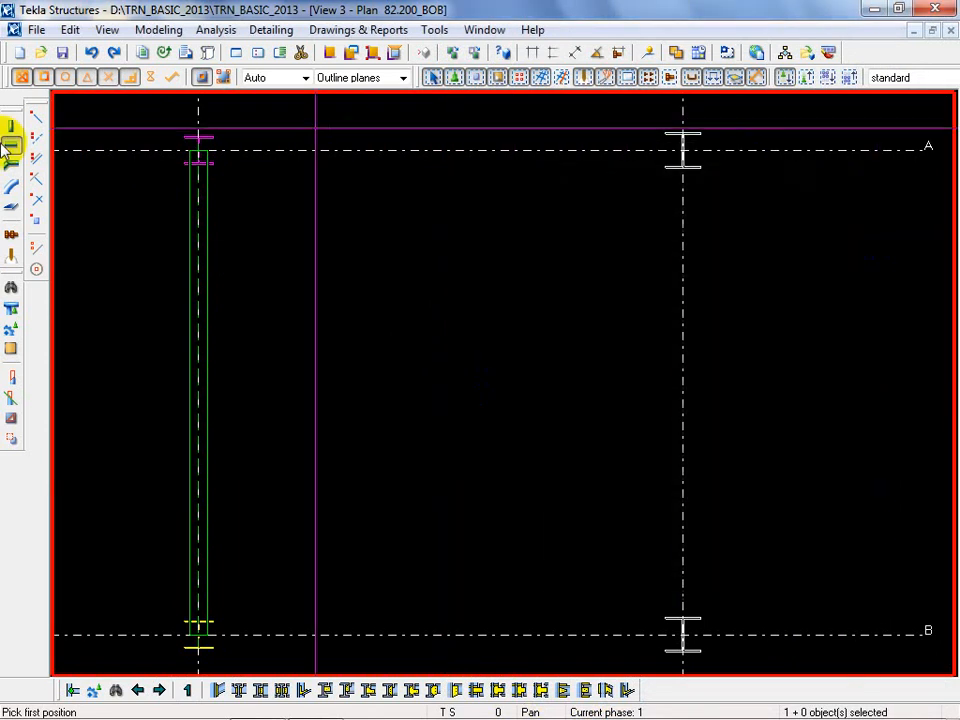
right_click(236, 257)
click(296, 276)
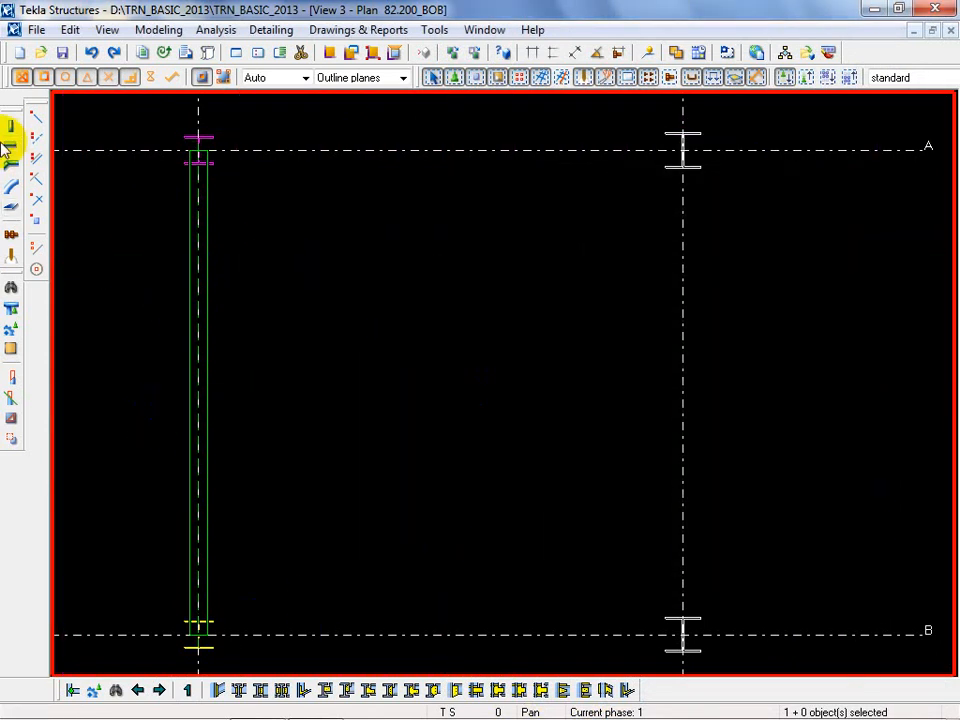
Load the standard beam settings, apply them as the current beam properties, and end the beam command
double_click(11, 145)
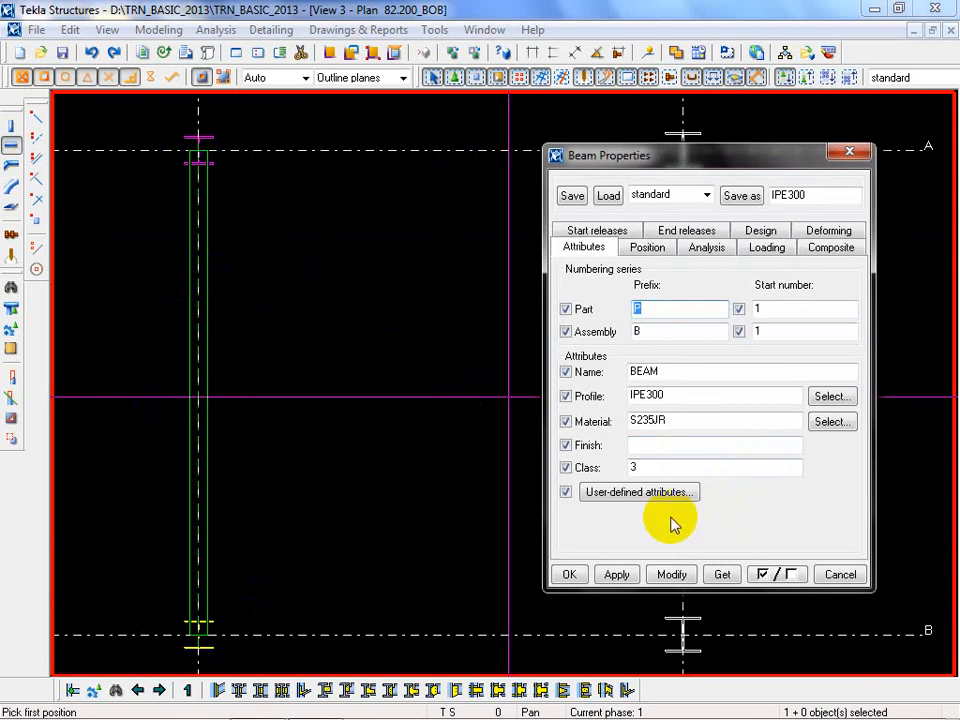
click(706, 194)
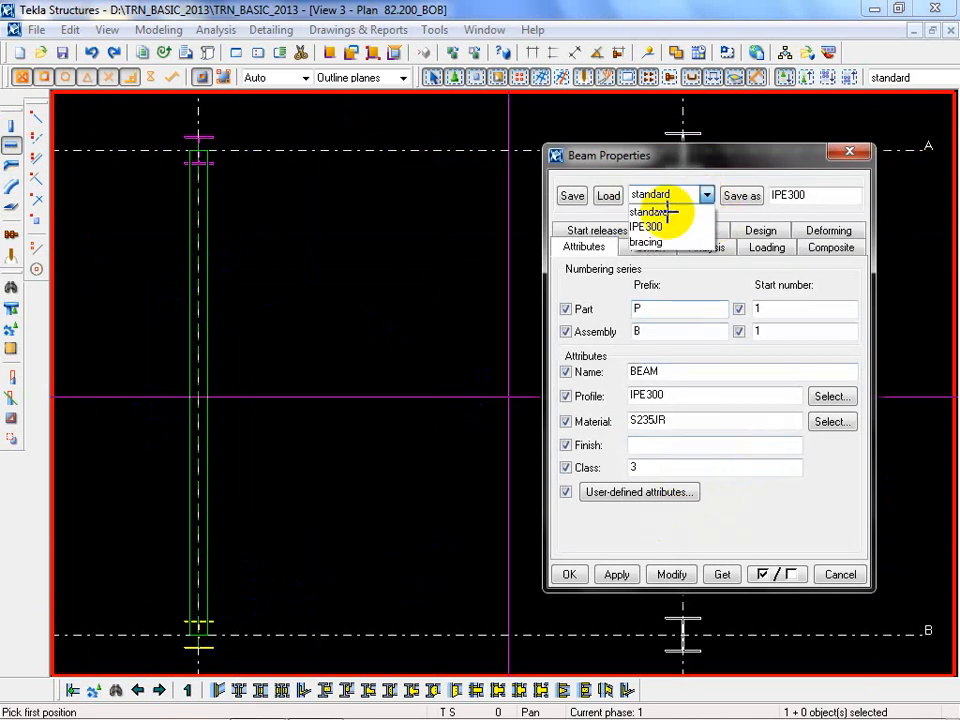
click(652, 212)
click(608, 195)
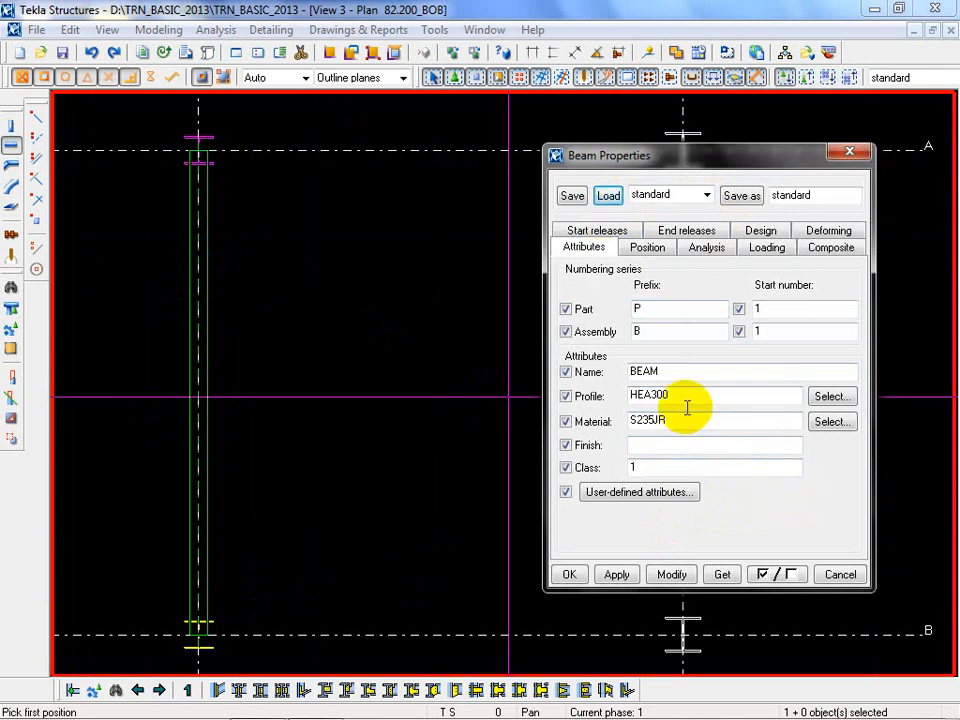
click(612, 574)
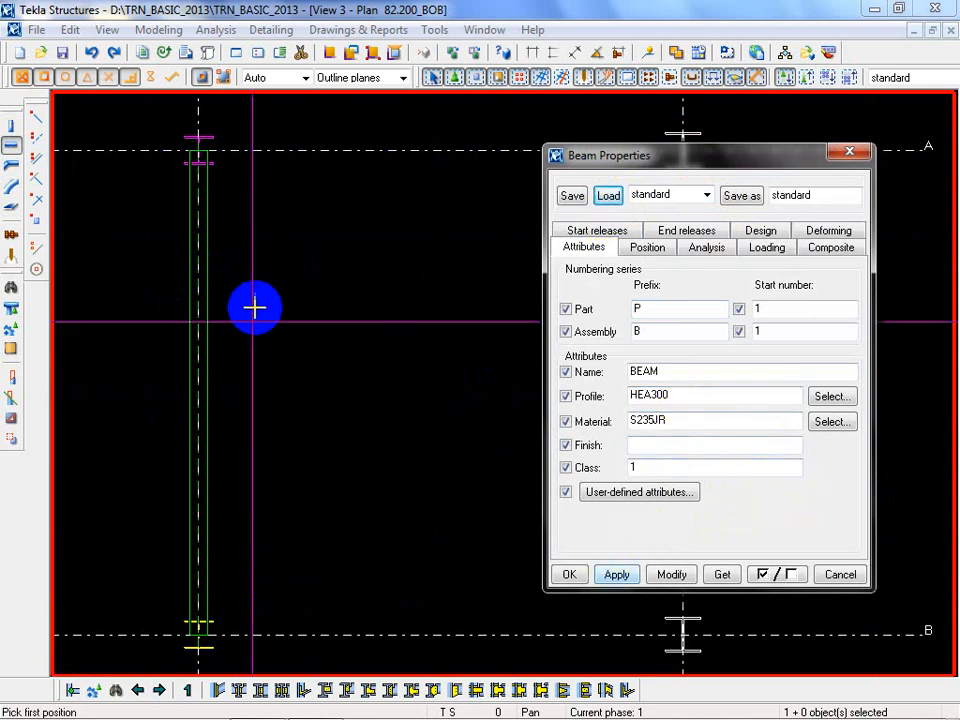
right_click(302, 326)
click(332, 332)
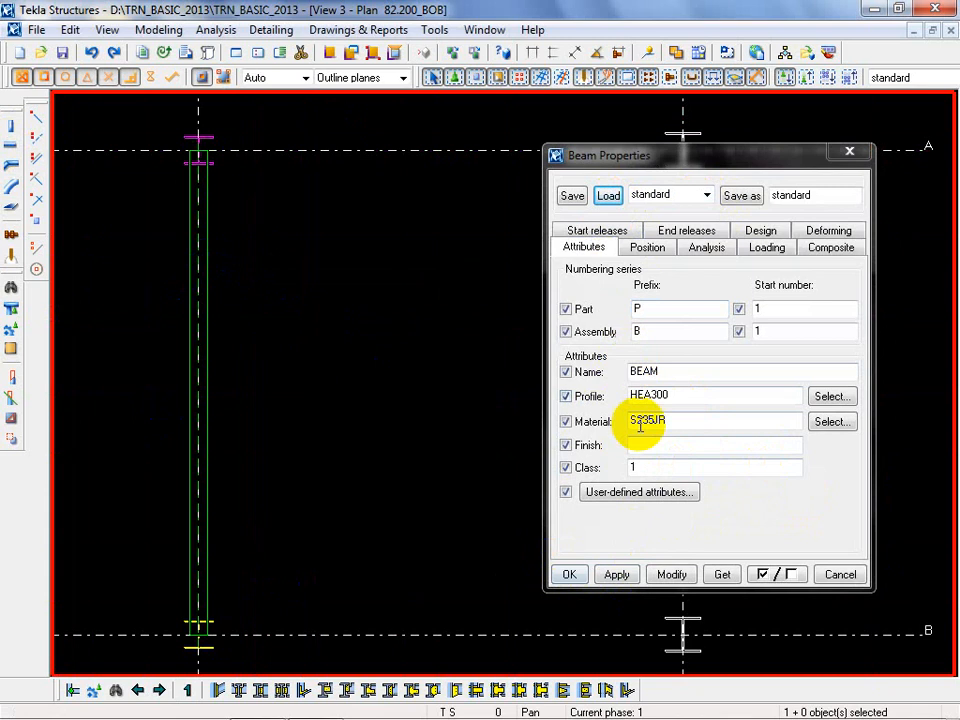
click(838, 576)
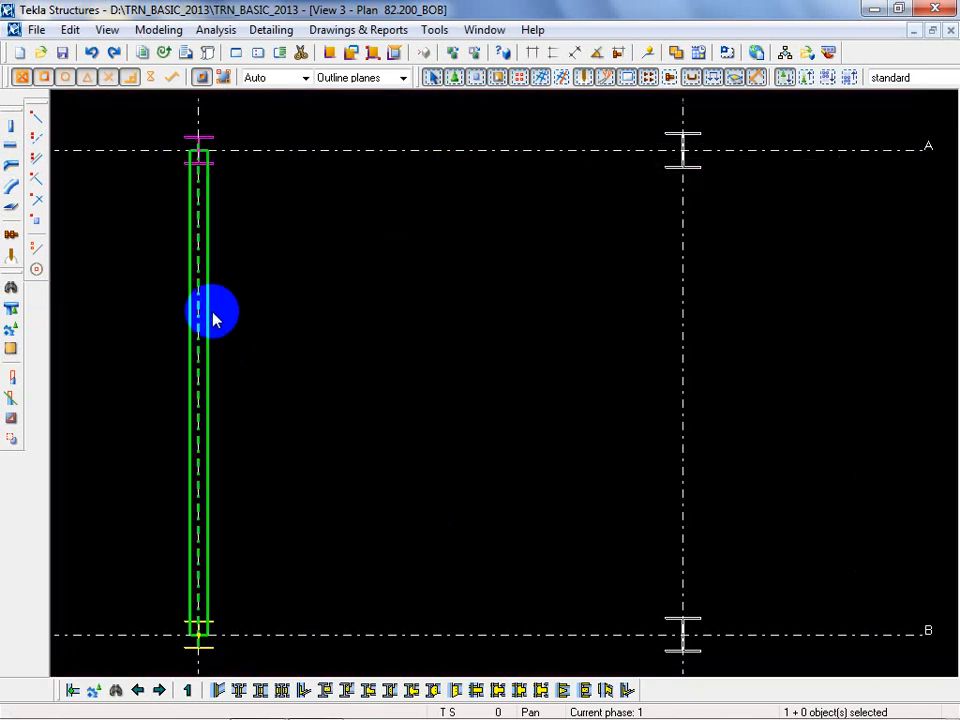
Set the plan view's point size in the model to 150 and confirm the display settings
double_click(306, 570)
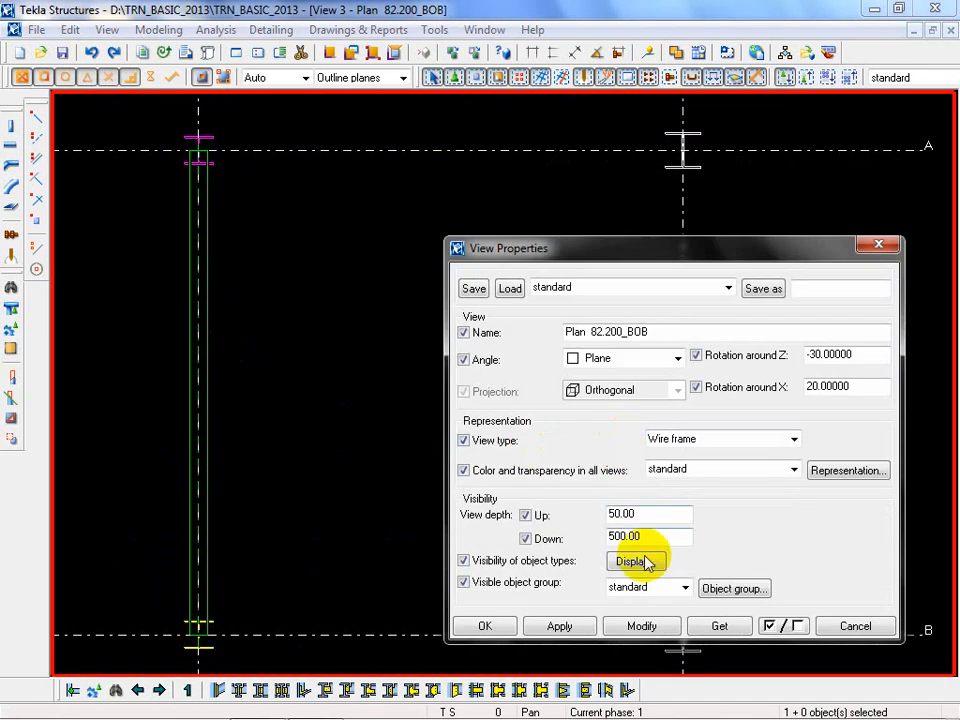
click(648, 569)
click(527, 62)
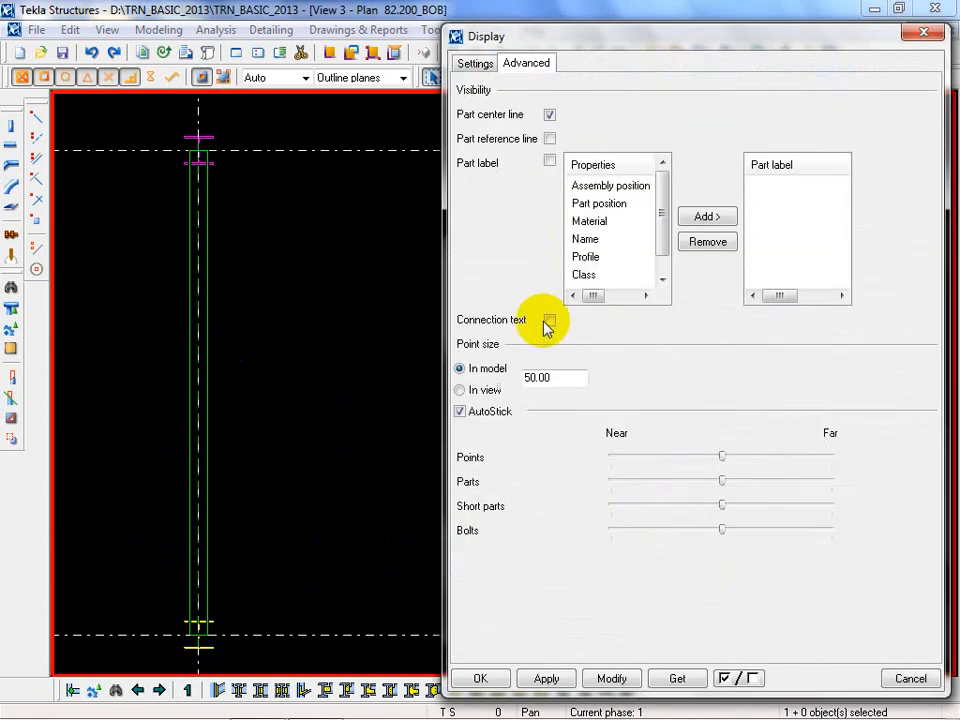
double_click(559, 378)
text(15)
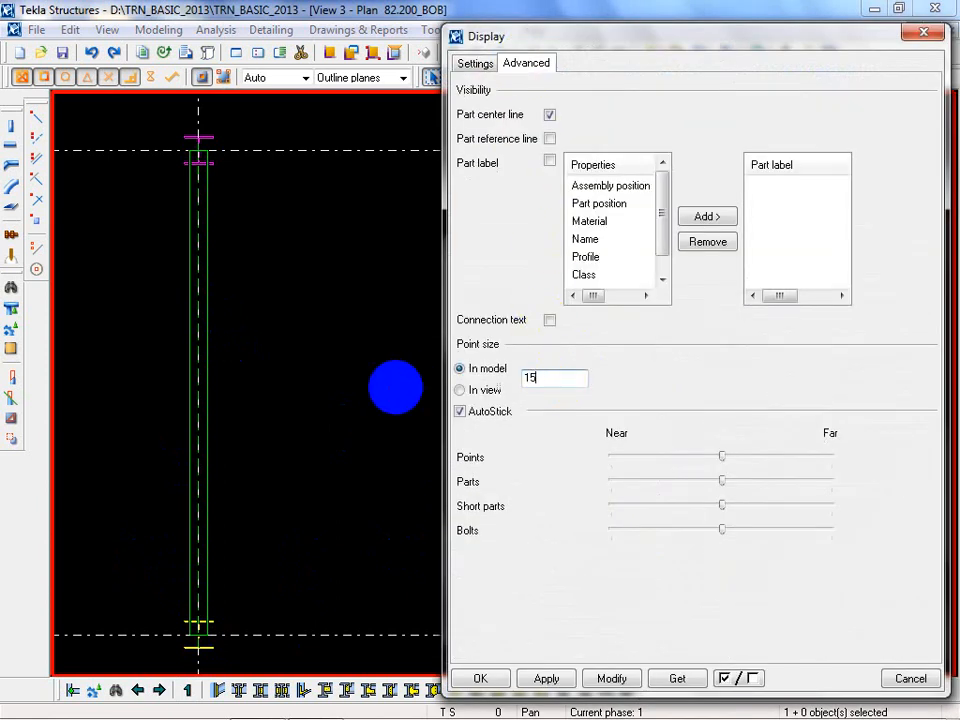
text(0)
click(611, 678)
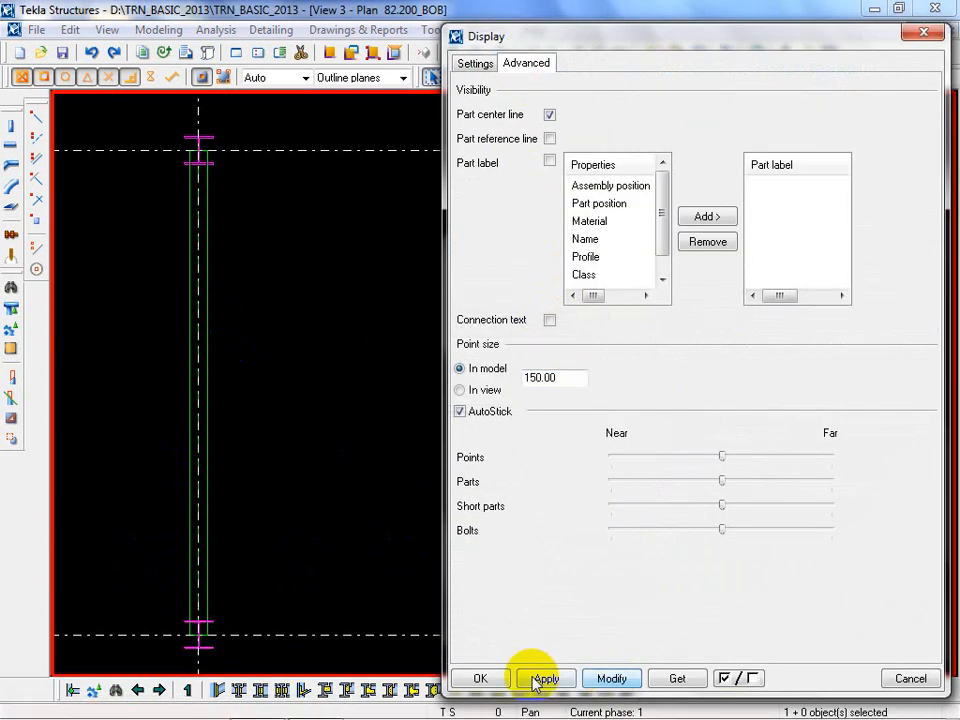
click(480, 678)
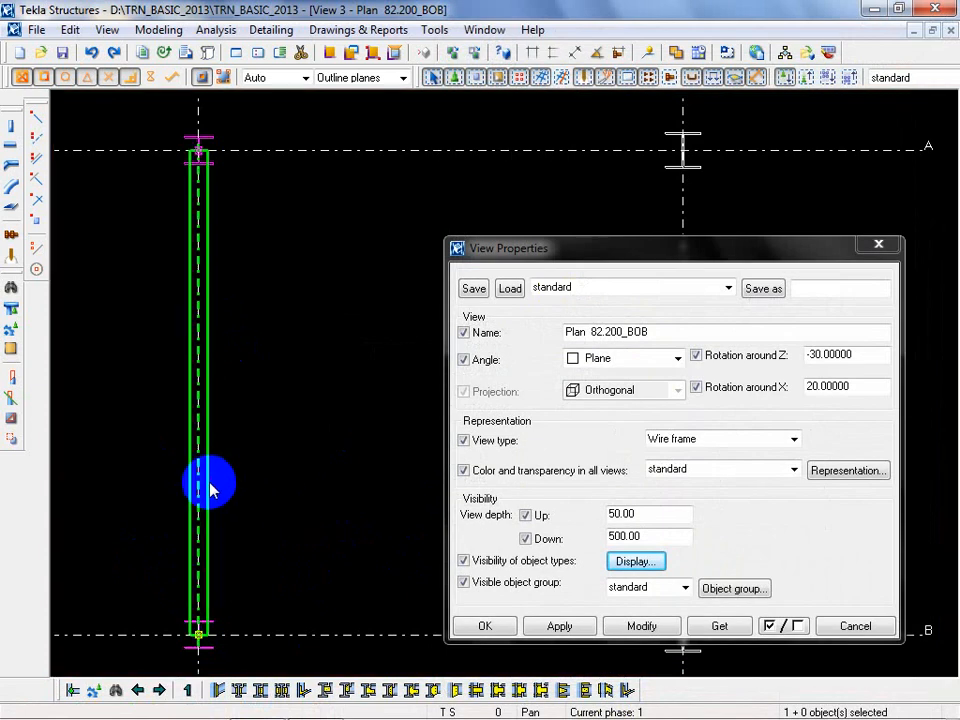
Inspect the end points of the beam on grid line 1 at grids B and A, and close the view properties
scroll(207, 639, up, 3)
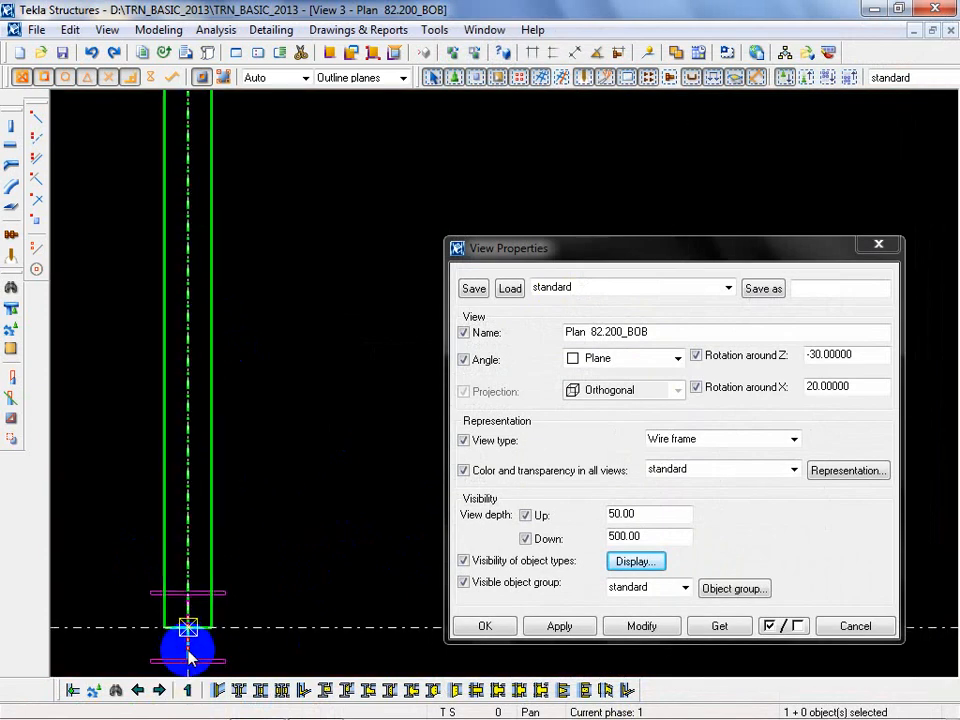
scroll(190, 645, up, 1)
drag(199, 630, 204, 251)
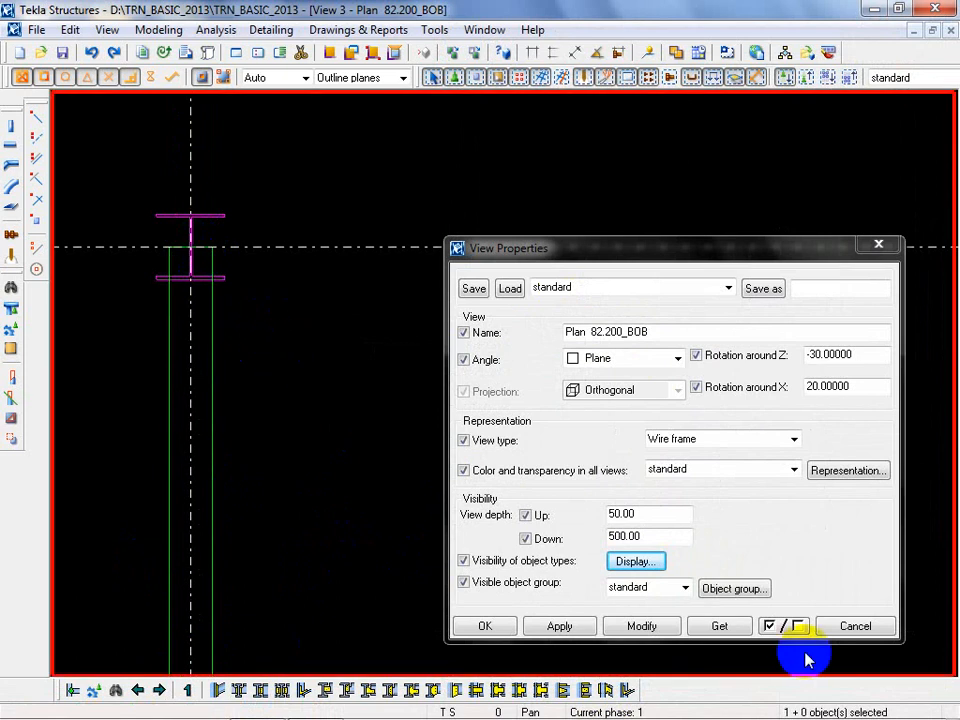
click(879, 626)
scroll(189, 225, down, 5)
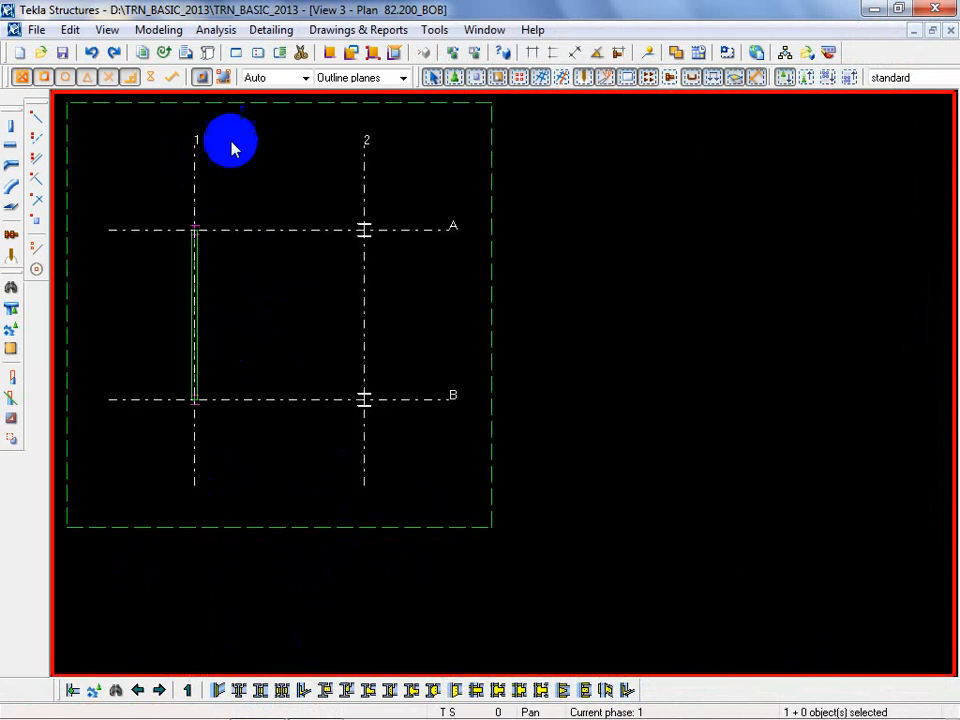
middle_drag(216, 290, 222, 352)
scroll(202, 383, up, 3)
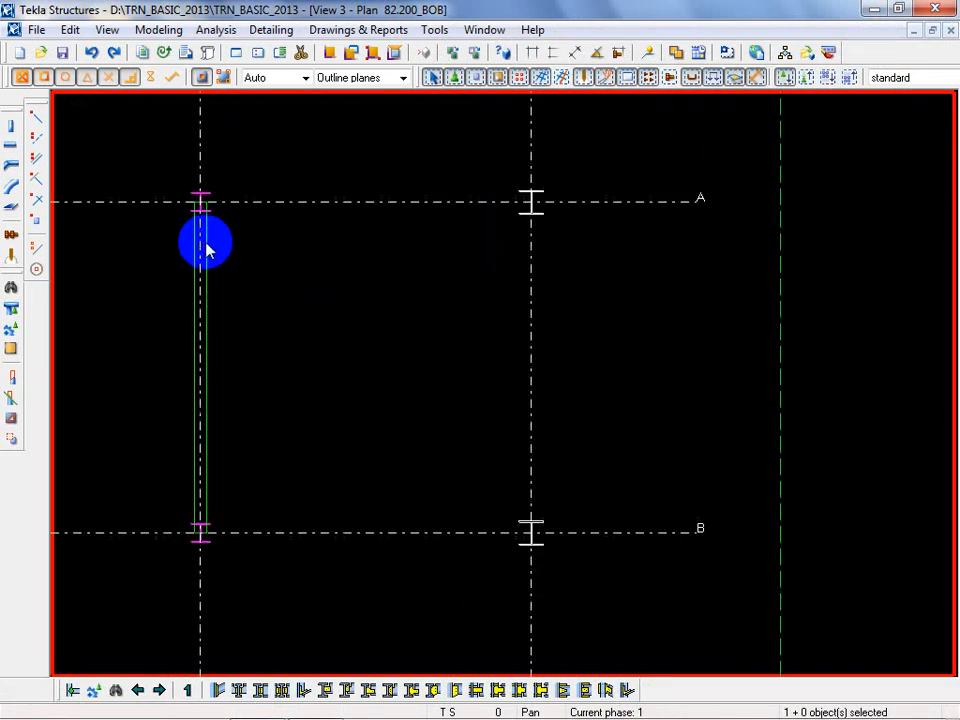
Open the user-defined attributes of the beam on grid line 1 and examine the start and end fields of its end codes
click(206, 265)
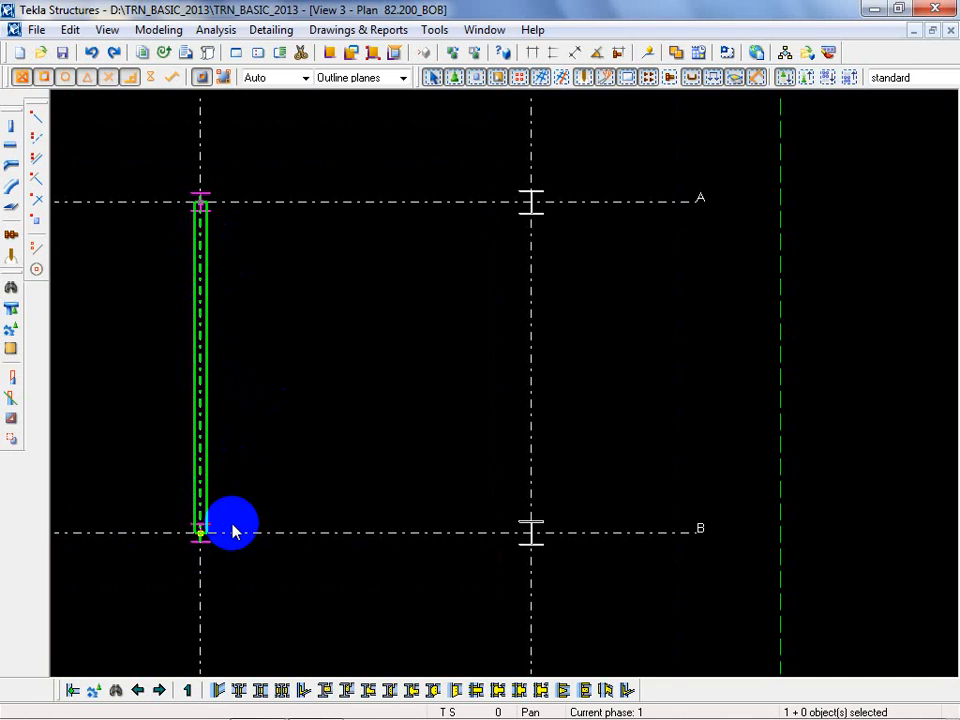
double_click(210, 432)
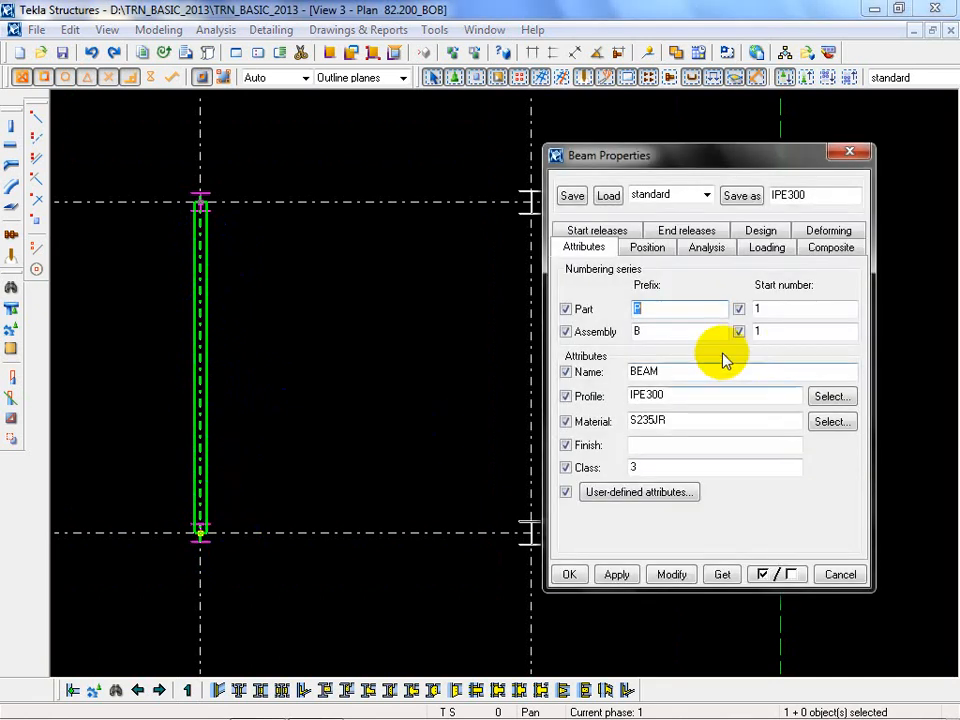
click(622, 496)
drag(300, 199, 562, 132)
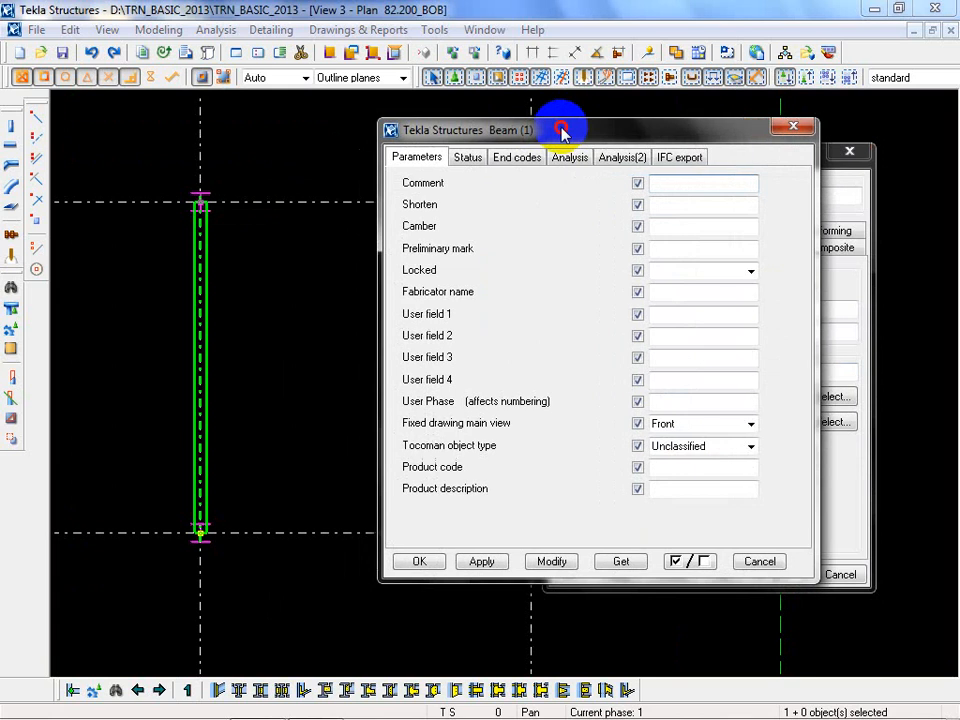
click(507, 162)
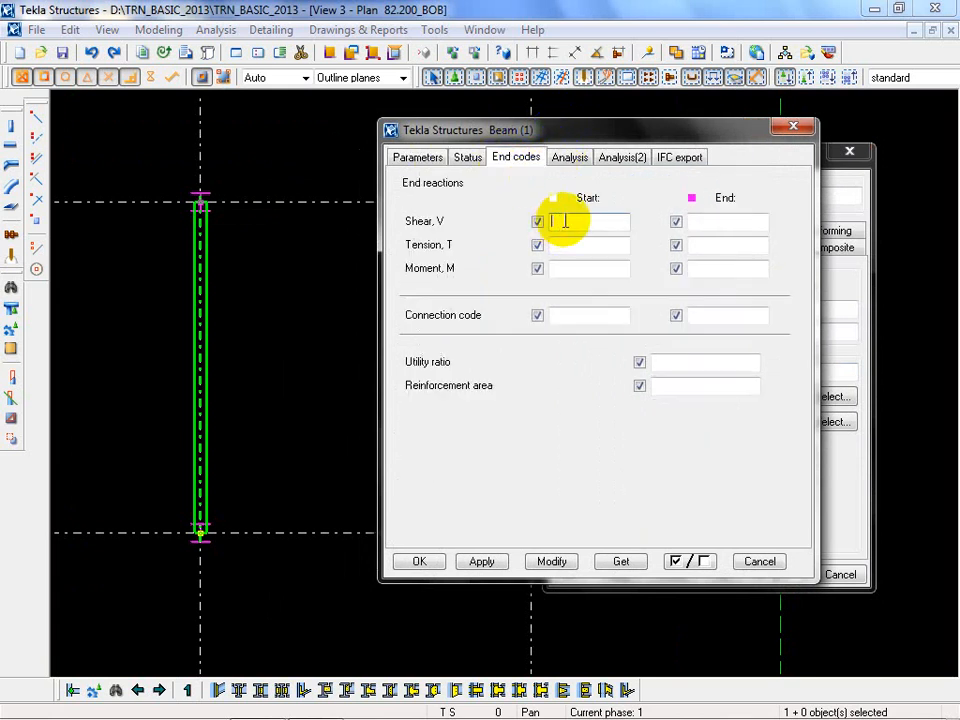
click(706, 218)
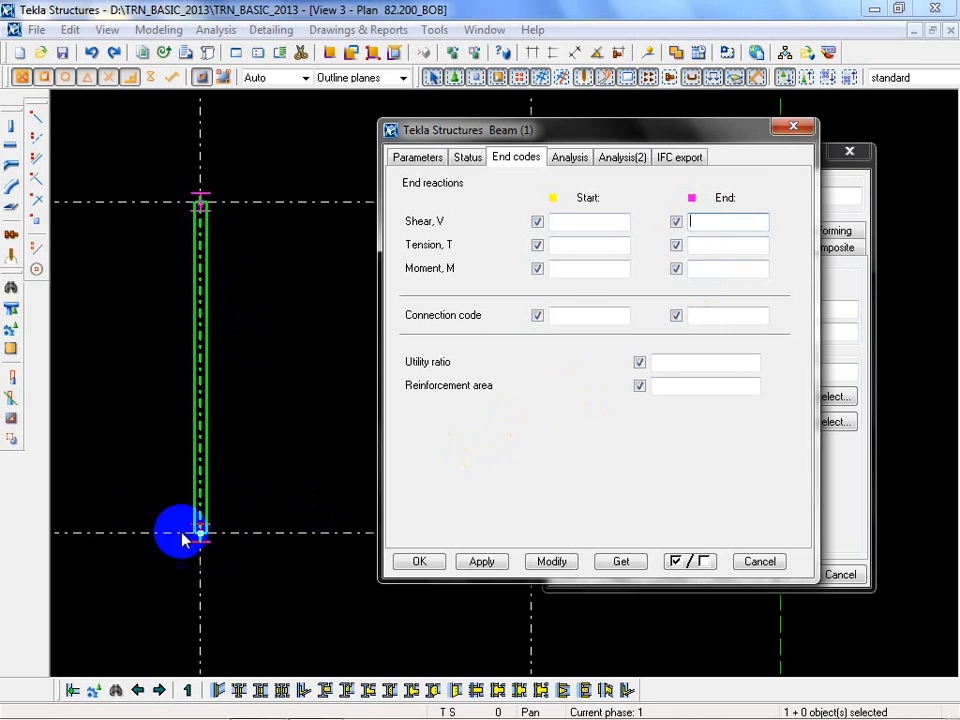
click(575, 225)
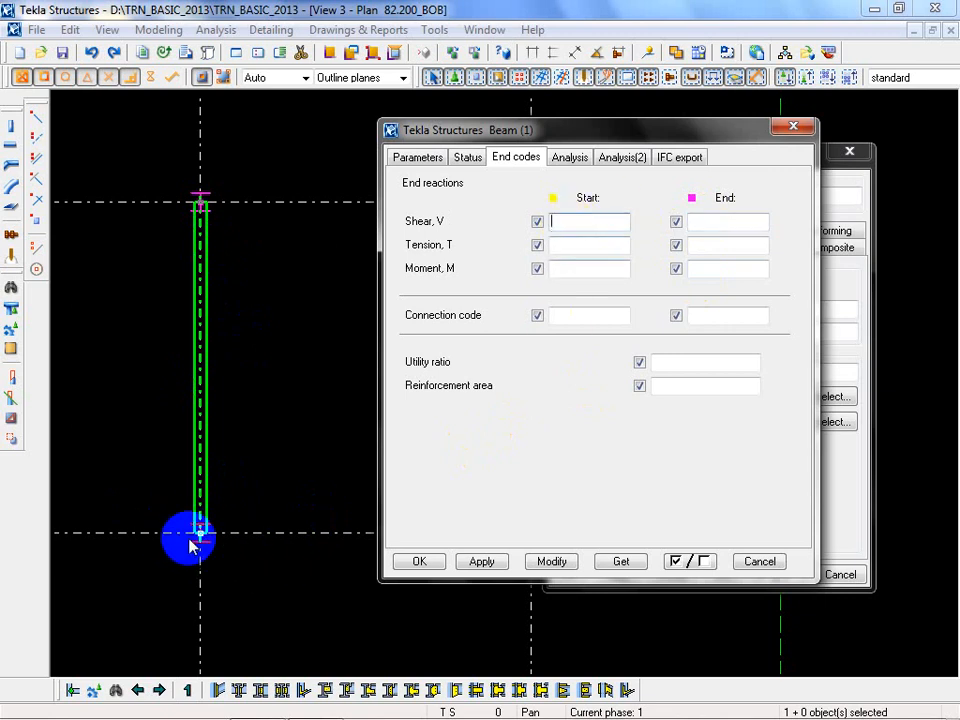
Try entering text codes for the beam's start and end shear, and close its attributes and properties without modifying the beam
click(560, 227)
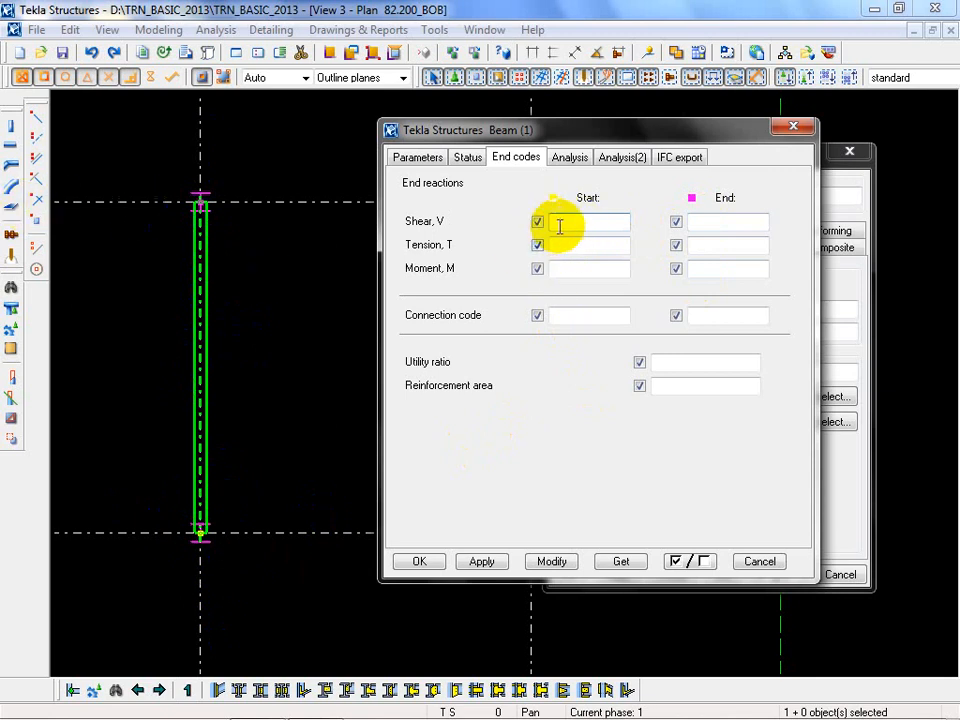
text(SS)
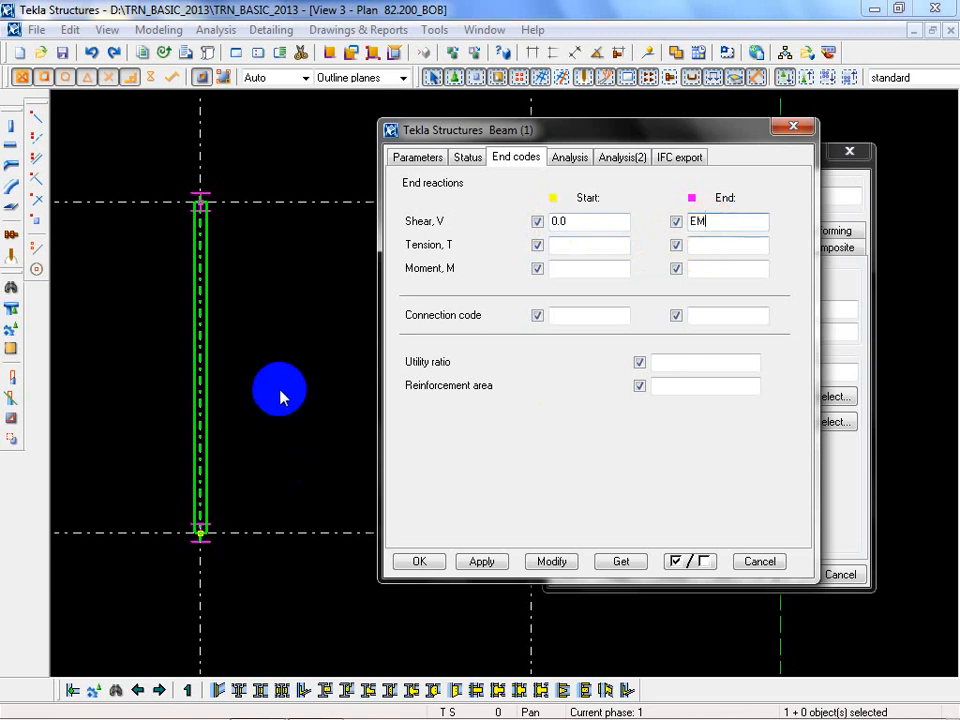
middle_drag(279, 390, 245, 408)
click(490, 366)
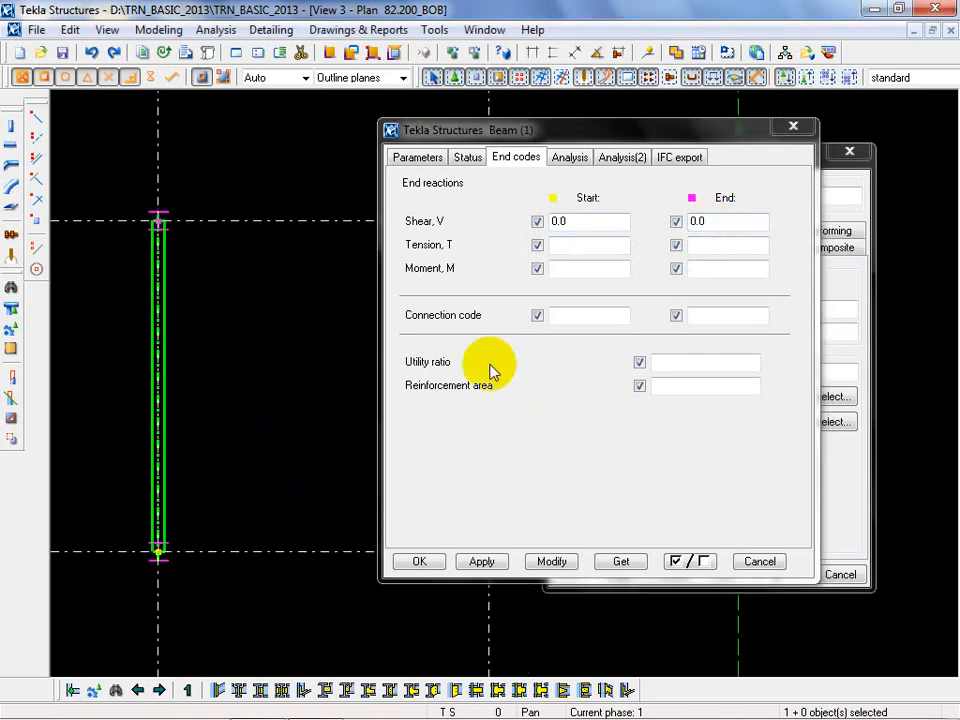
click(420, 160)
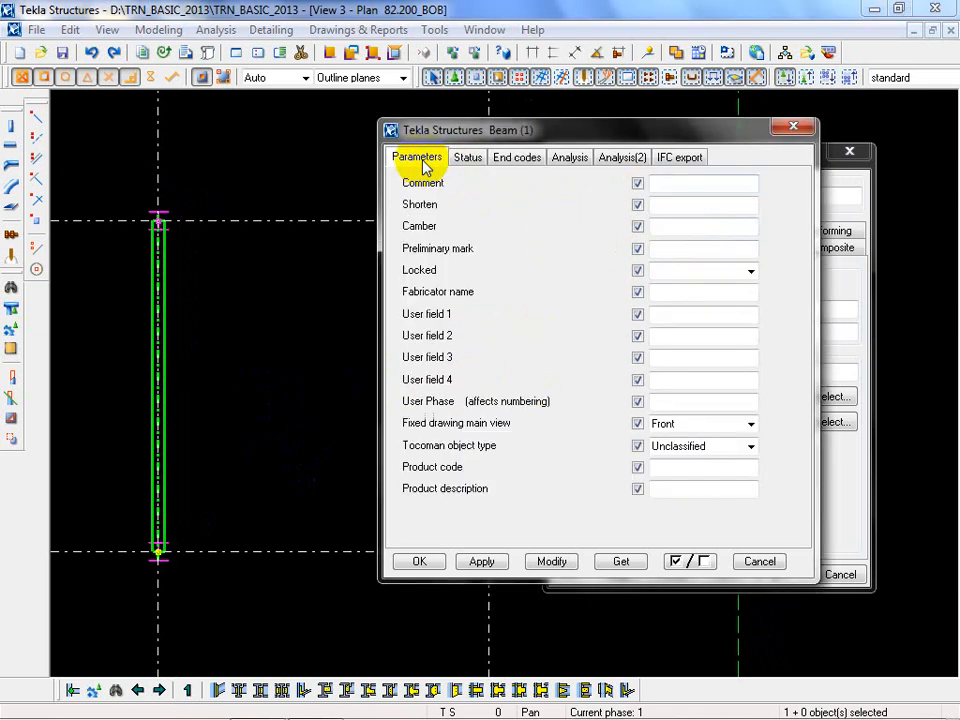
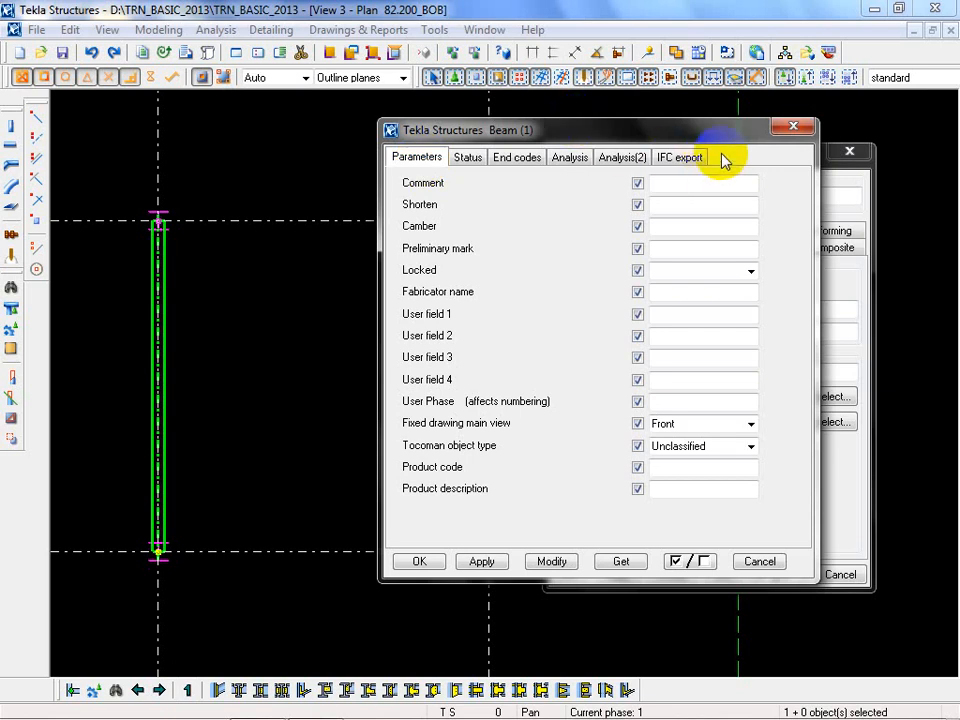
click(793, 131)
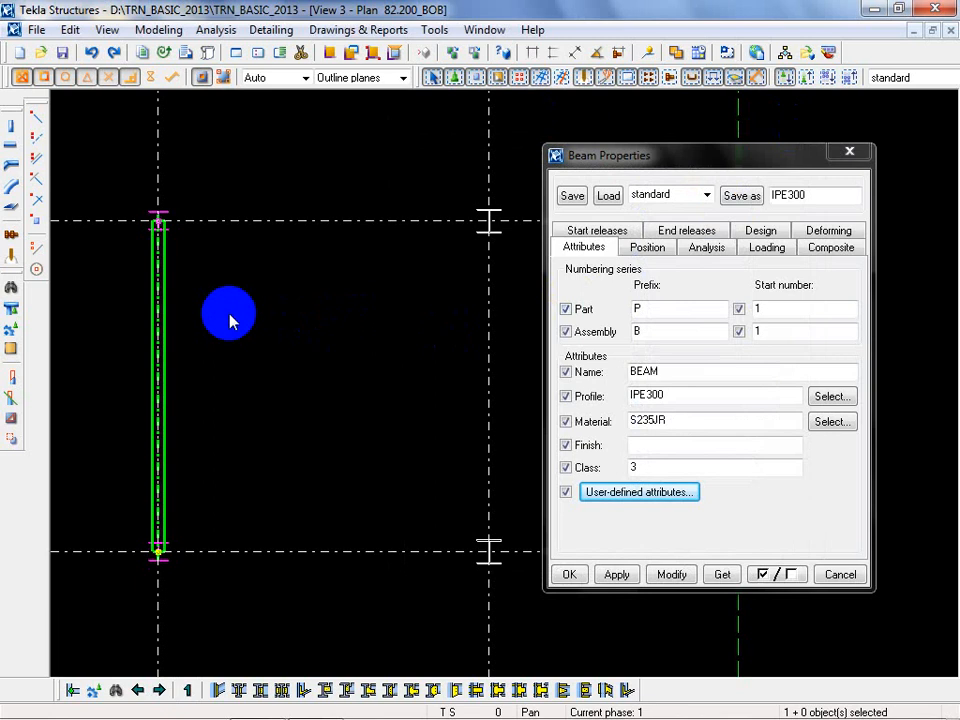
click(842, 578)
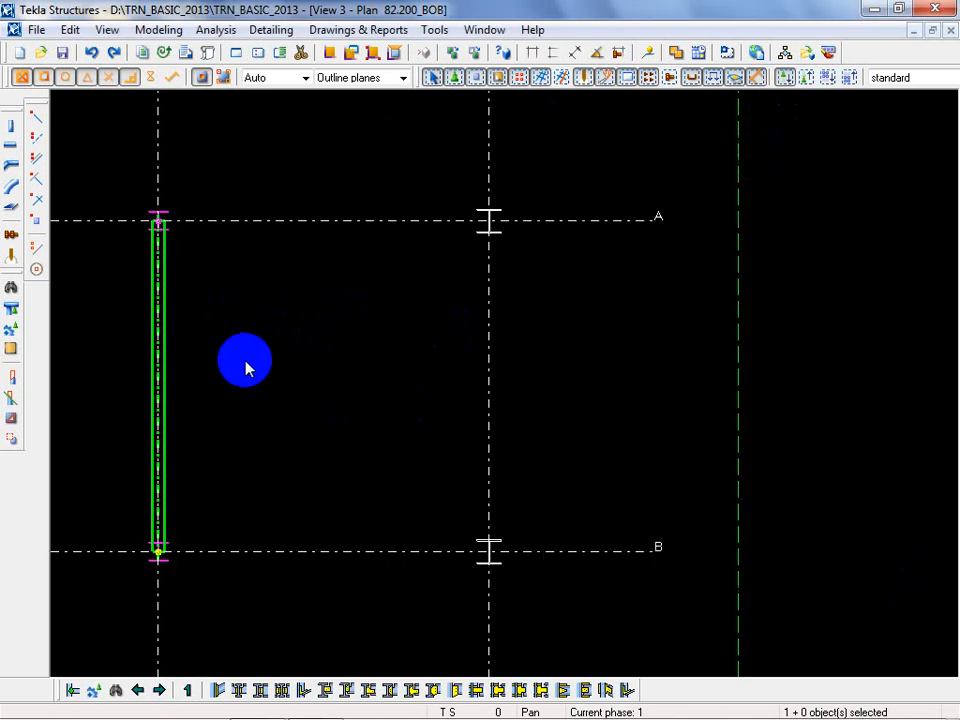
Deselect the beam, start a new beam, and load and apply the saved IPE300 settings
scroll(183, 520, down, 2)
click(178, 520)
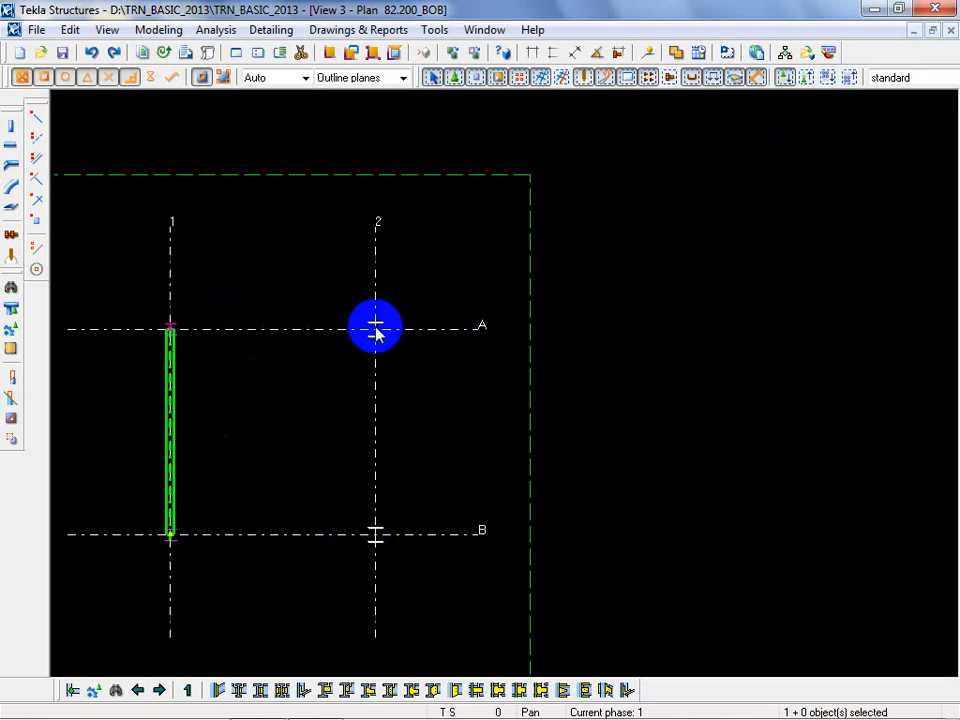
click(274, 475)
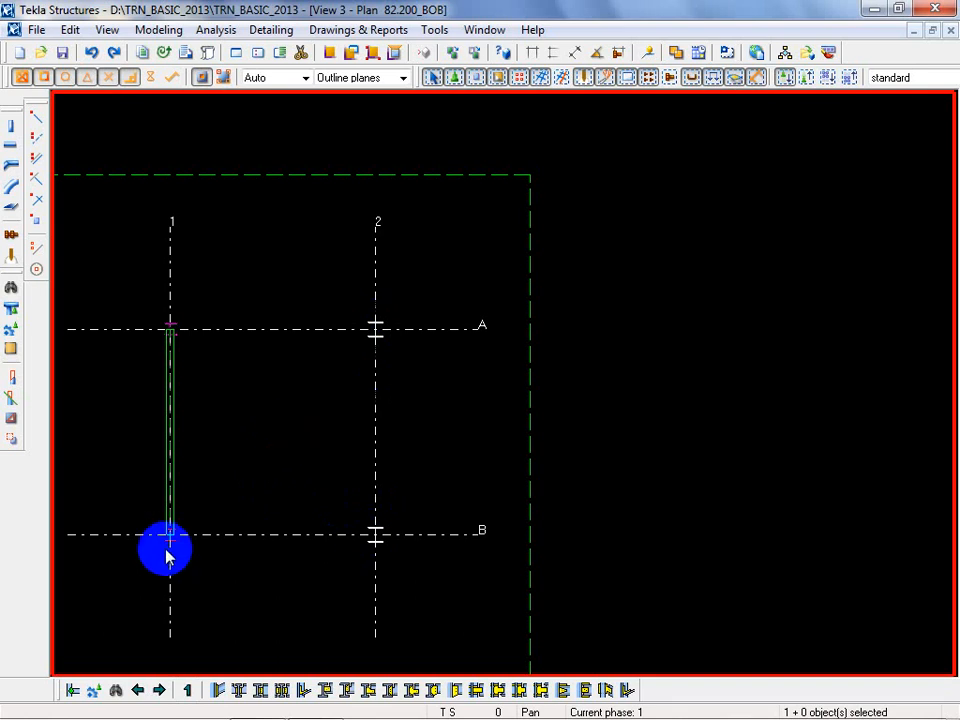
click(158, 318)
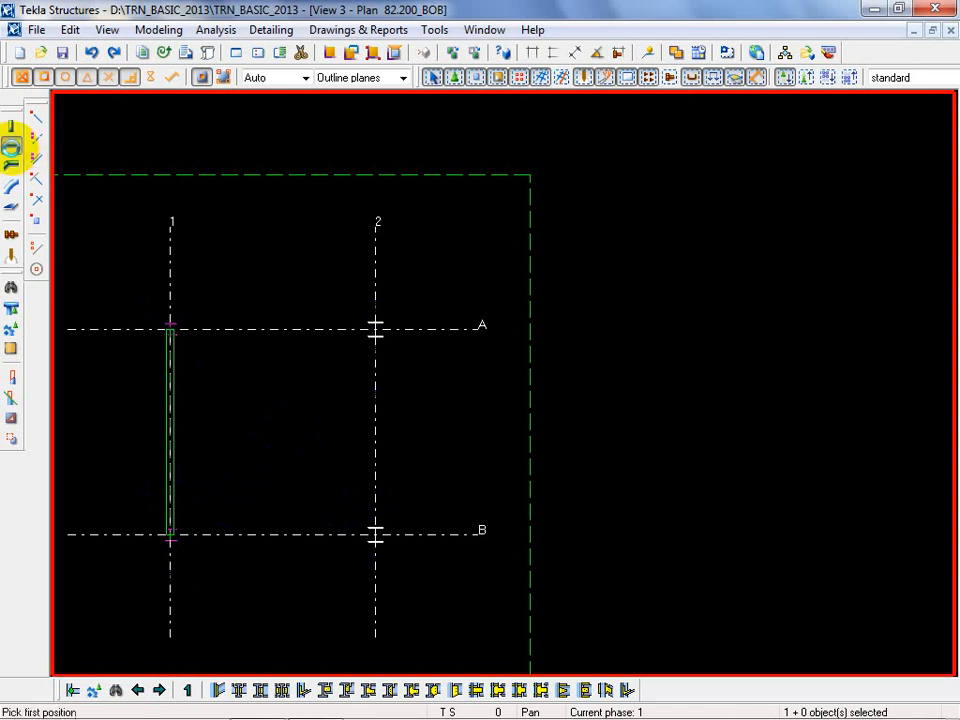
double_click(11, 148)
click(676, 194)
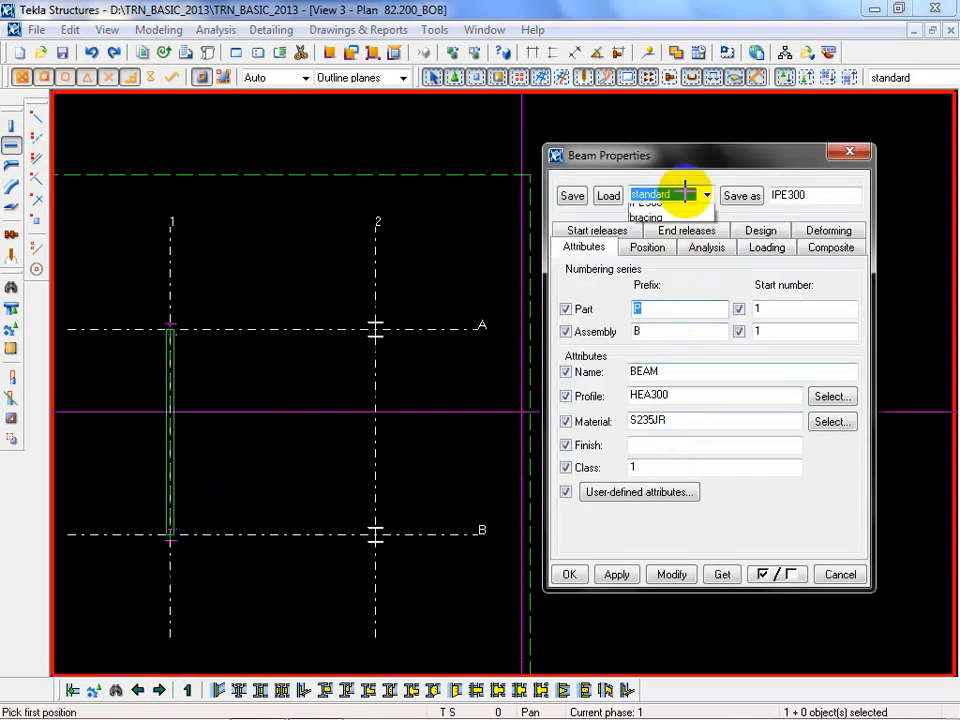
click(667, 227)
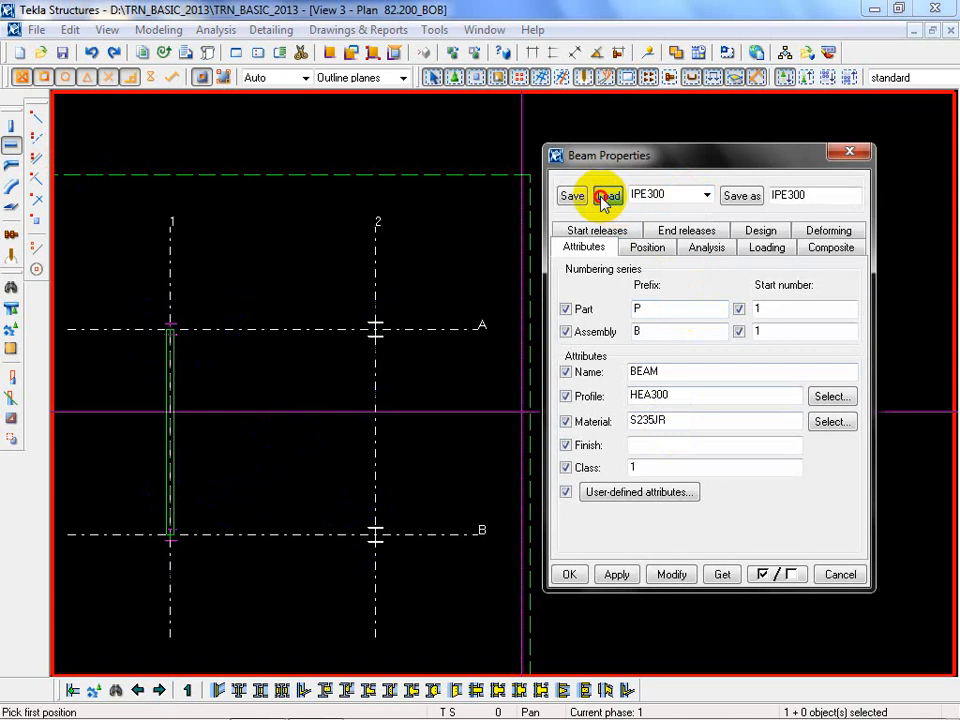
click(607, 195)
click(617, 574)
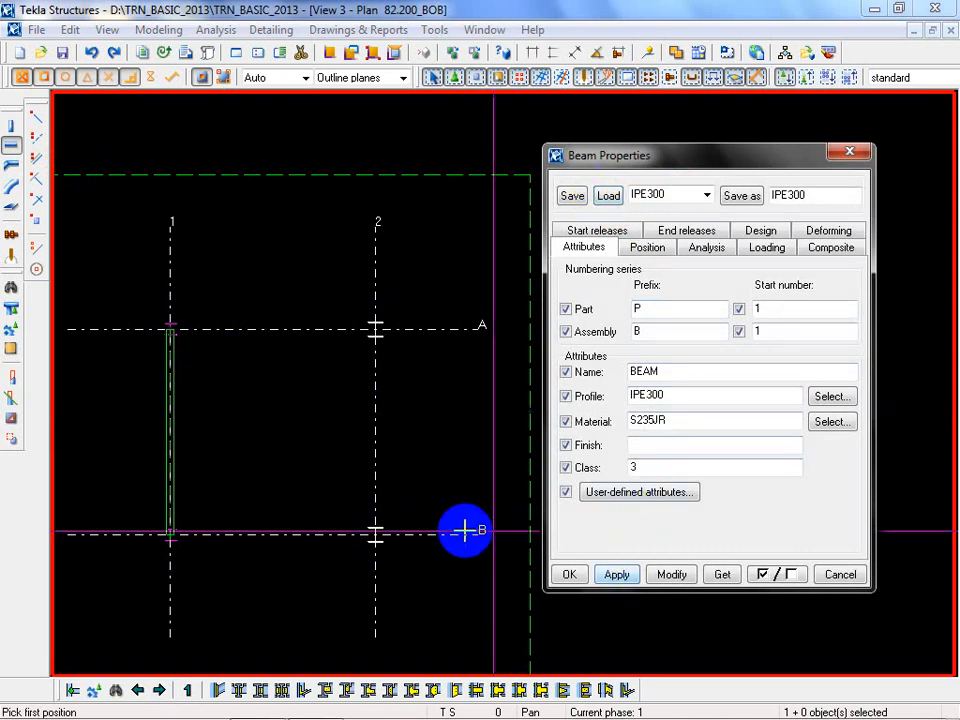
Place the IPE300 beam along grid line 2 from grid B to grid A and end the beam command
click(375, 535)
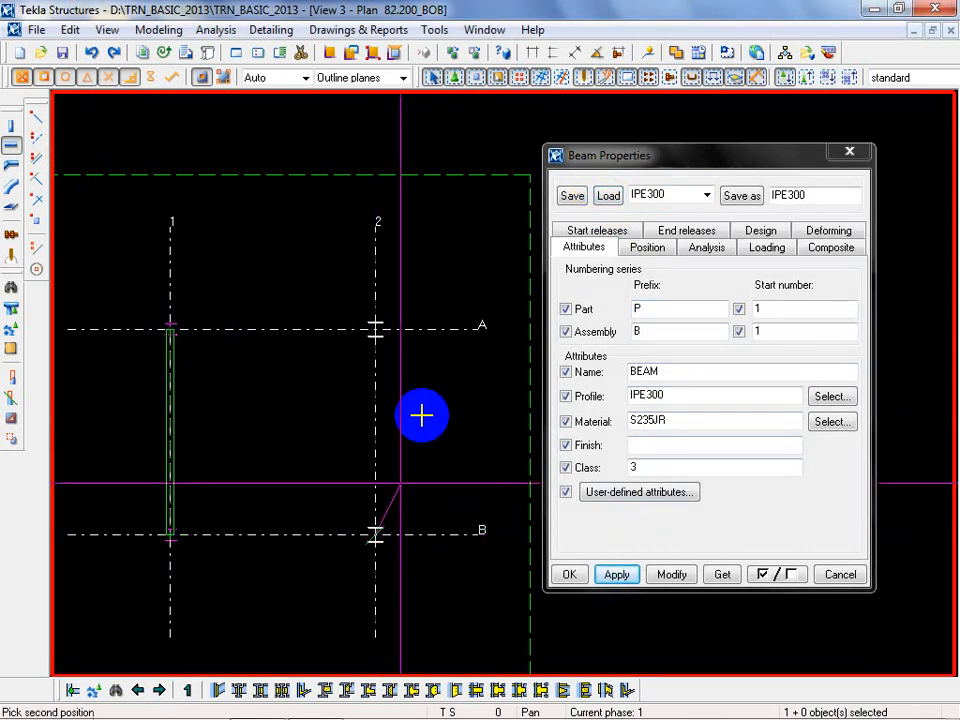
click(388, 331)
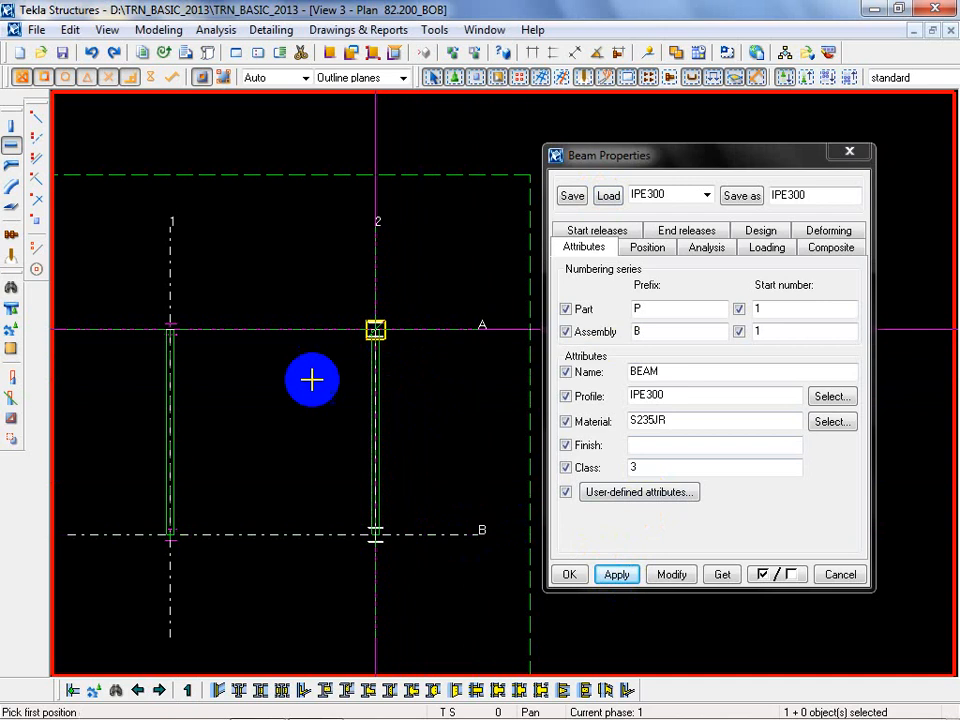
right_click(304, 385)
click(315, 399)
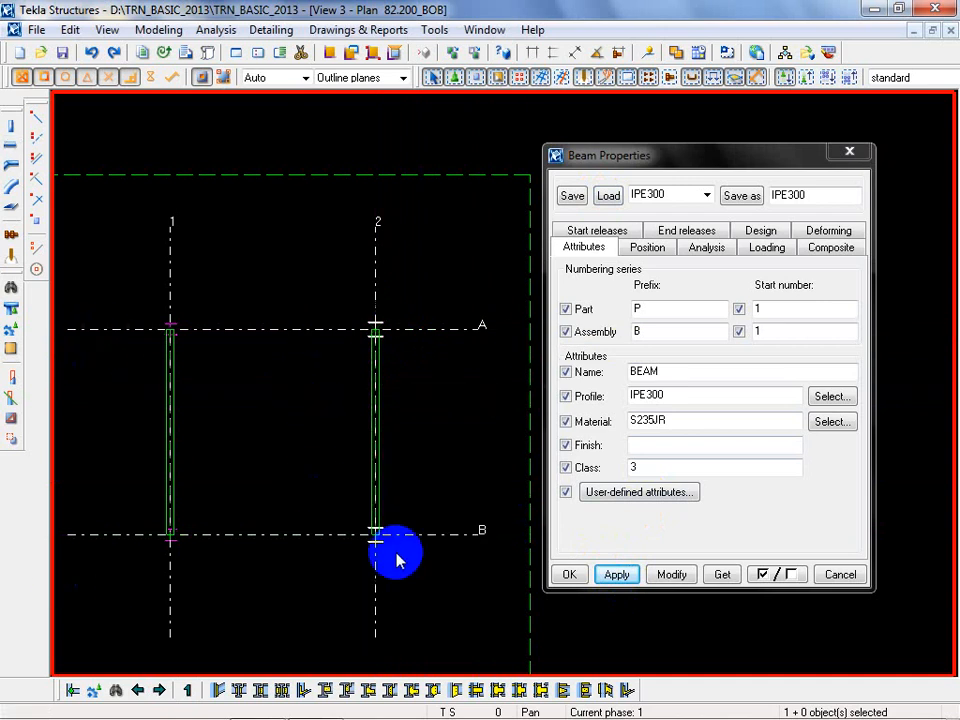
Save the beam settings under the name IPE240, and set the profile to IPE240 and the class to 6
click(816, 194)
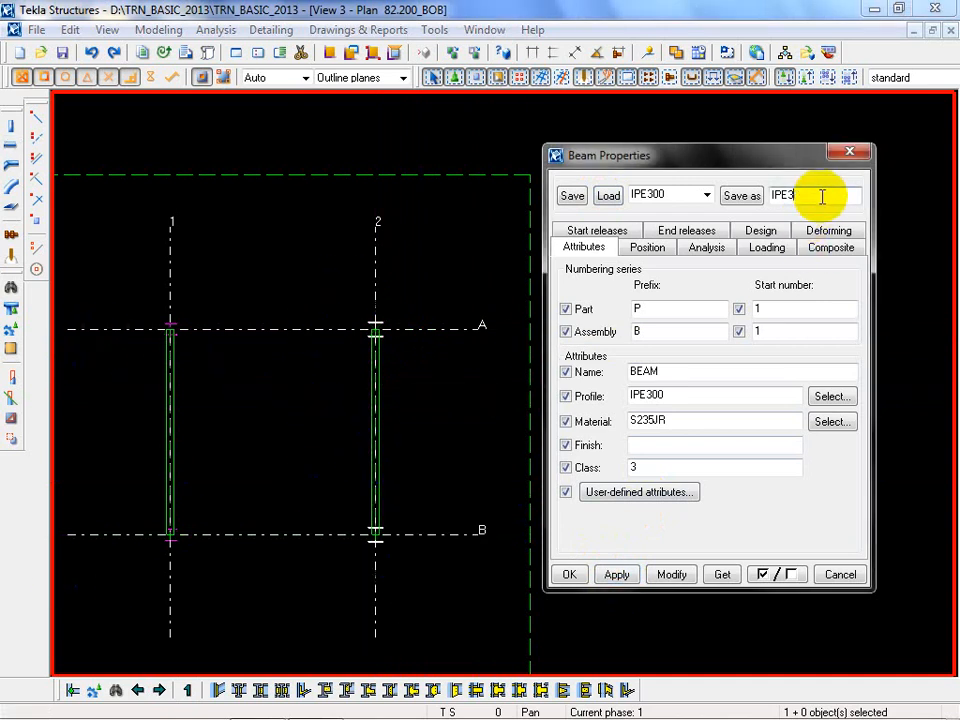
text(240)
click(742, 196)
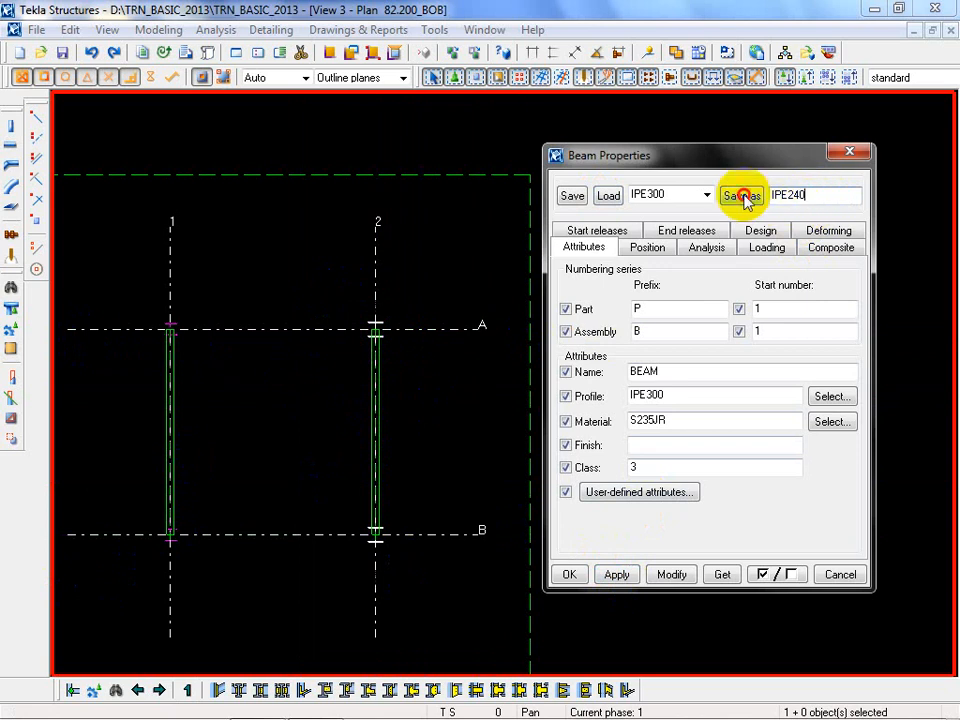
click(830, 396)
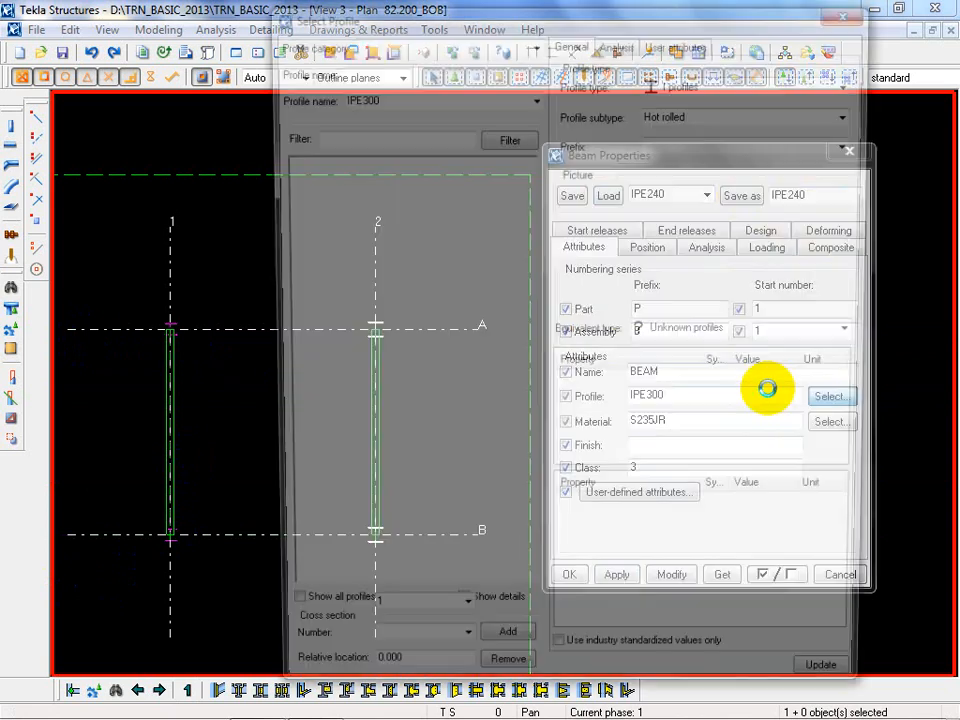
double_click(368, 241)
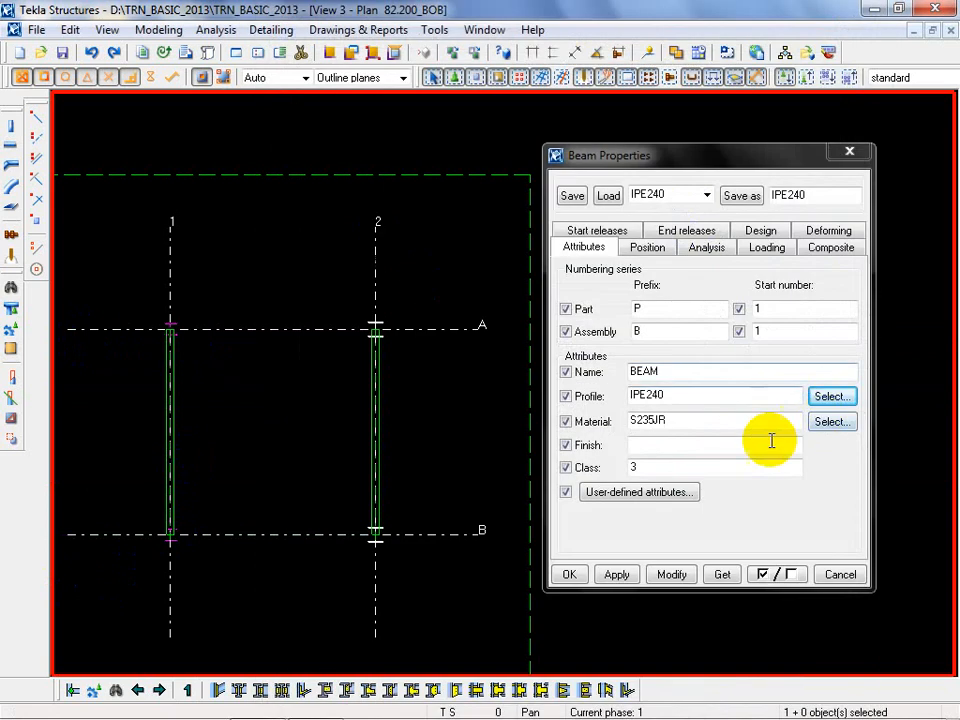
double_click(670, 470)
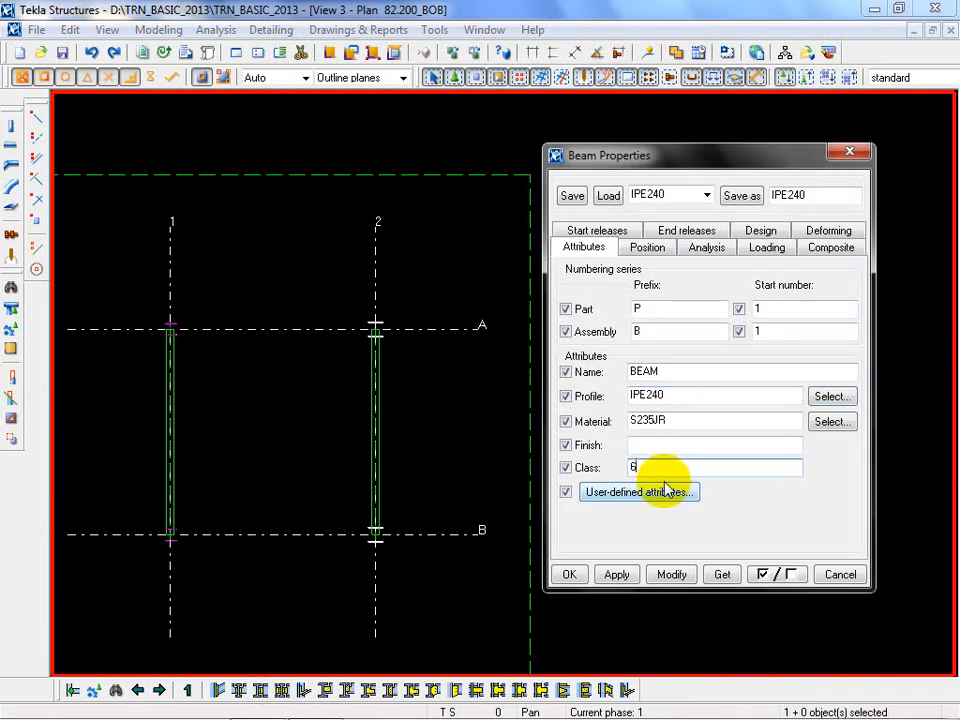
Save the beam settings as IPE240 and model IPE240 beams along grid lines B and A, from grid 1 to grid 2
click(741, 197)
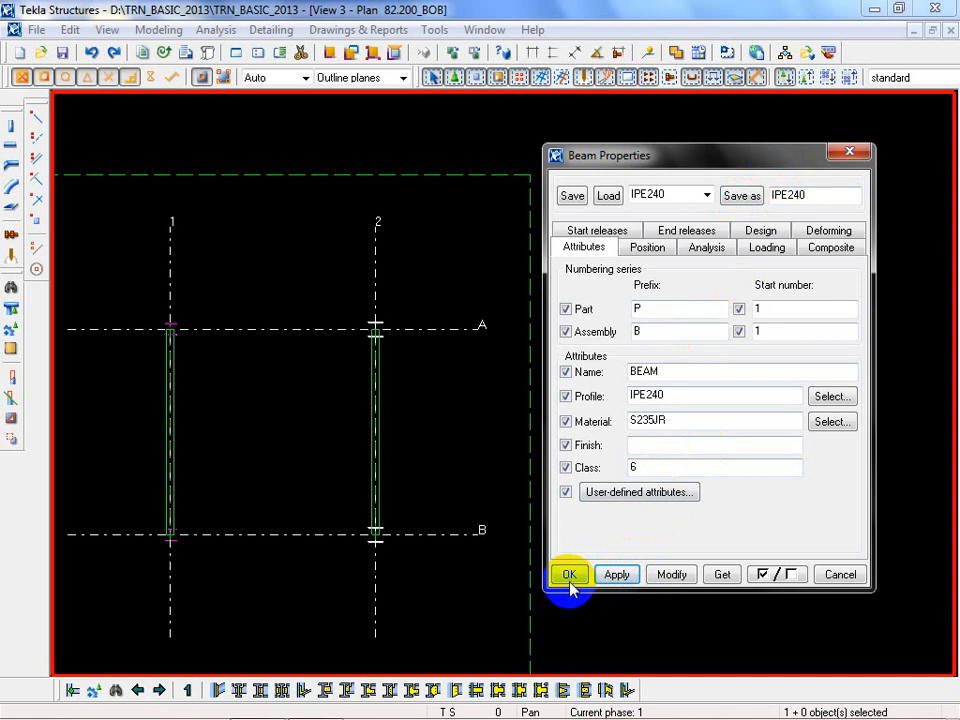
click(11, 150)
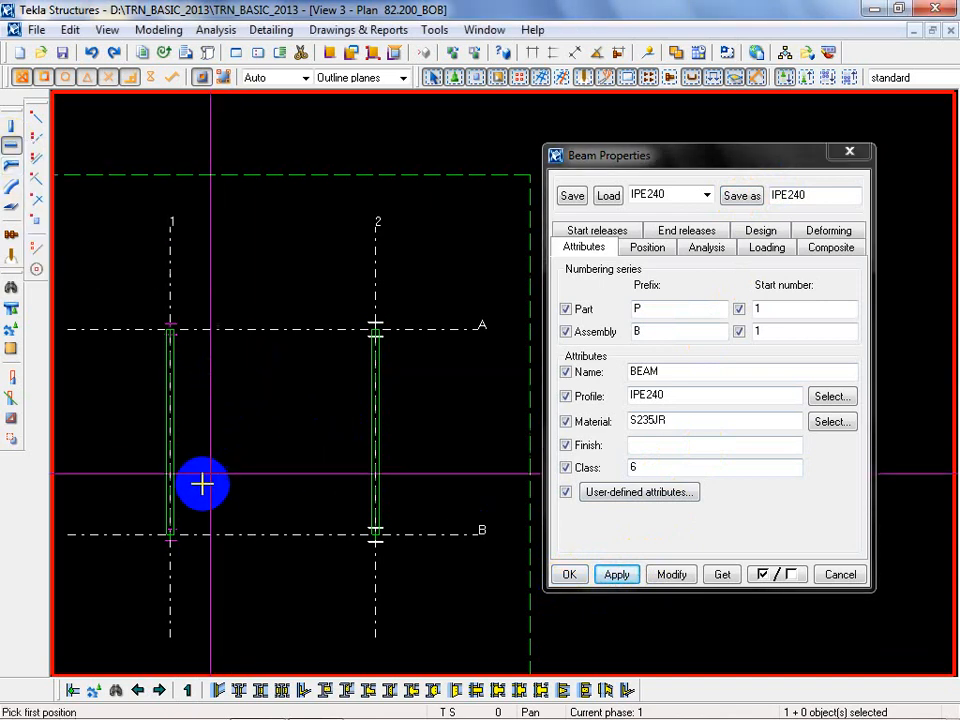
click(177, 520)
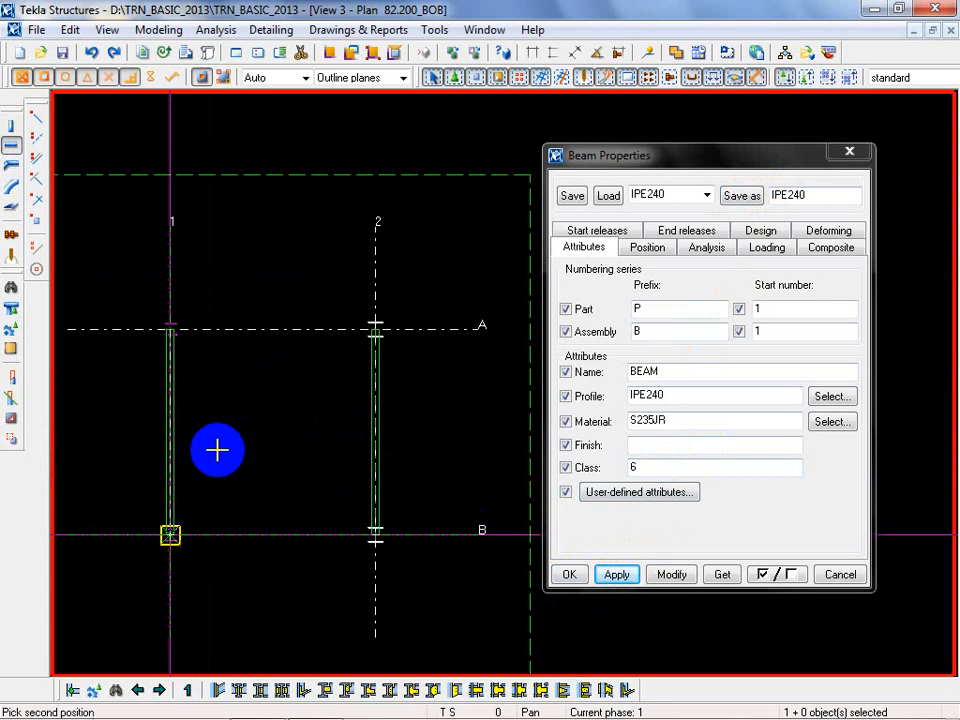
click(366, 492)
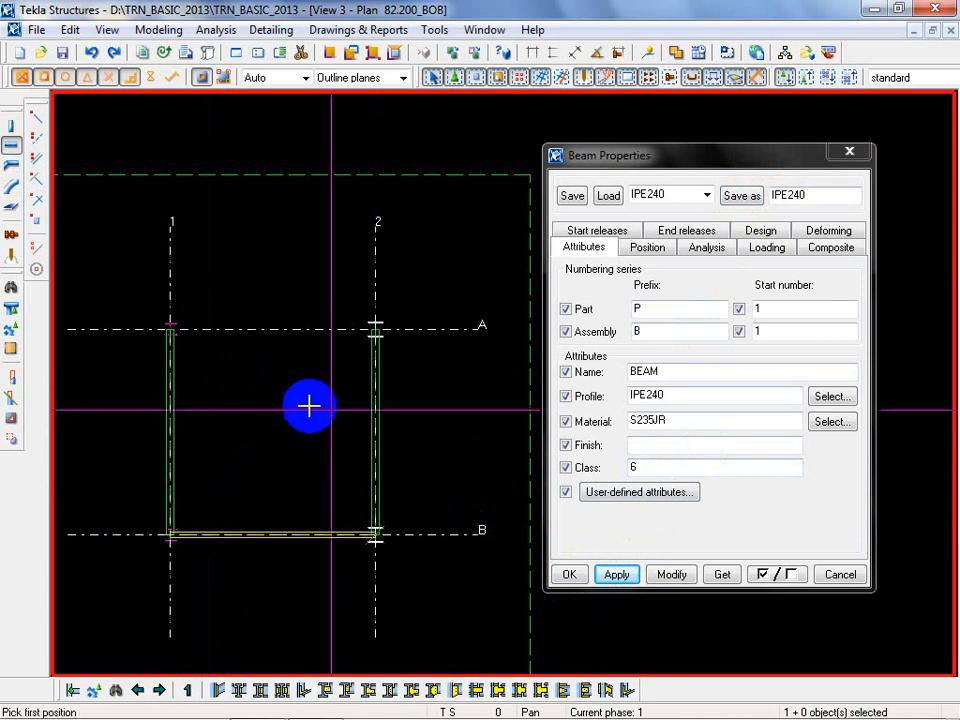
click(178, 338)
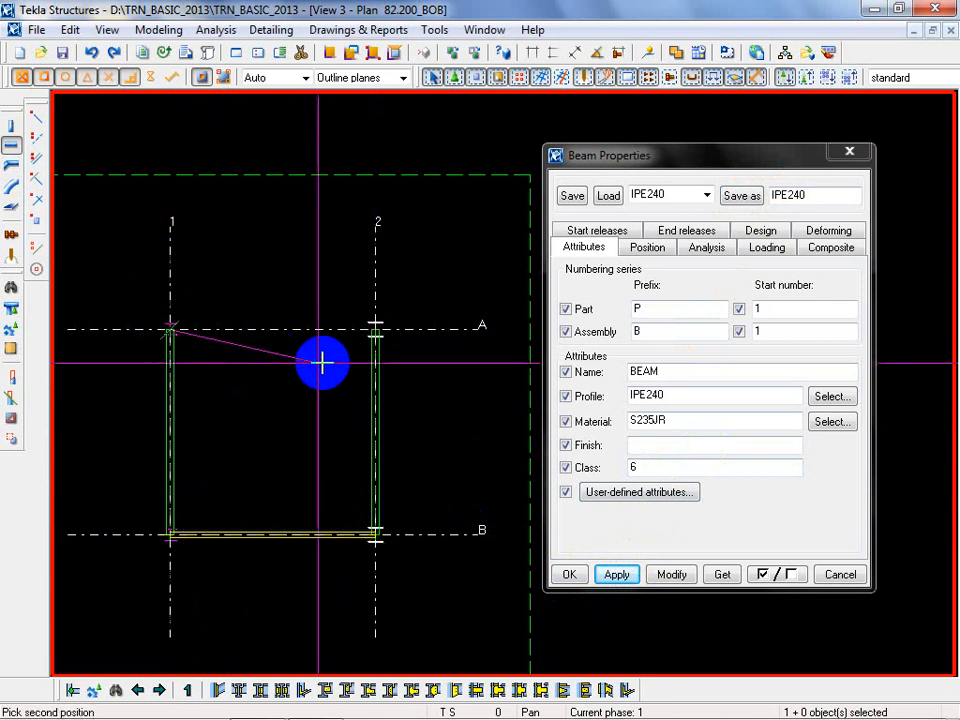
click(370, 345)
right_click(262, 390)
click(304, 402)
Examine the IPE240 beam on grid line B up close in the plan and close the beam properties
scroll(264, 588, up, 3)
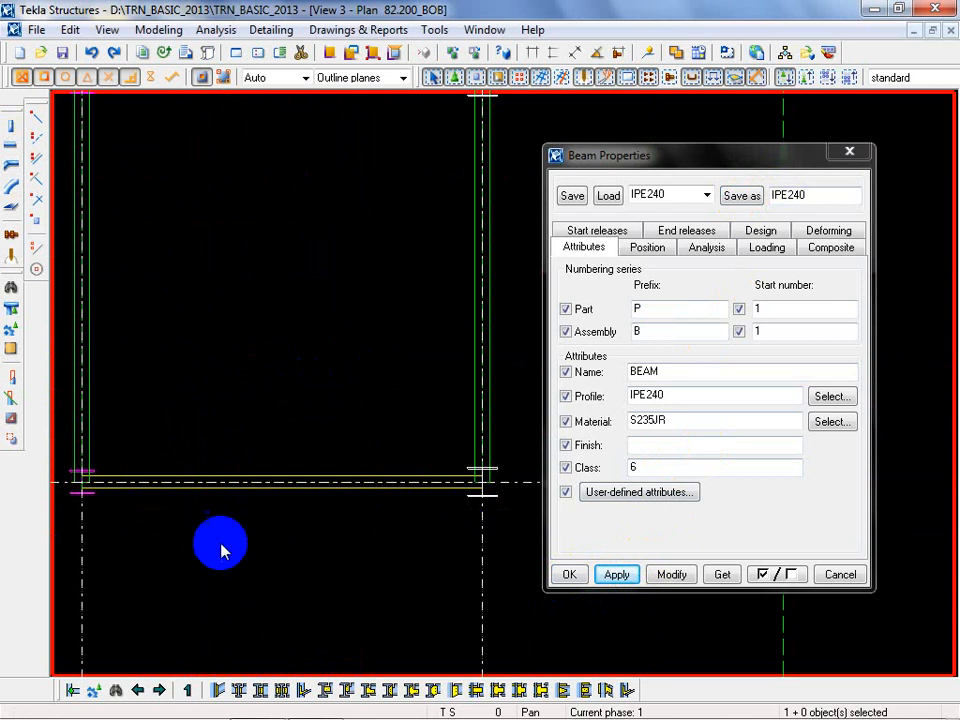
click(176, 488)
middle_drag(88, 515, 107, 508)
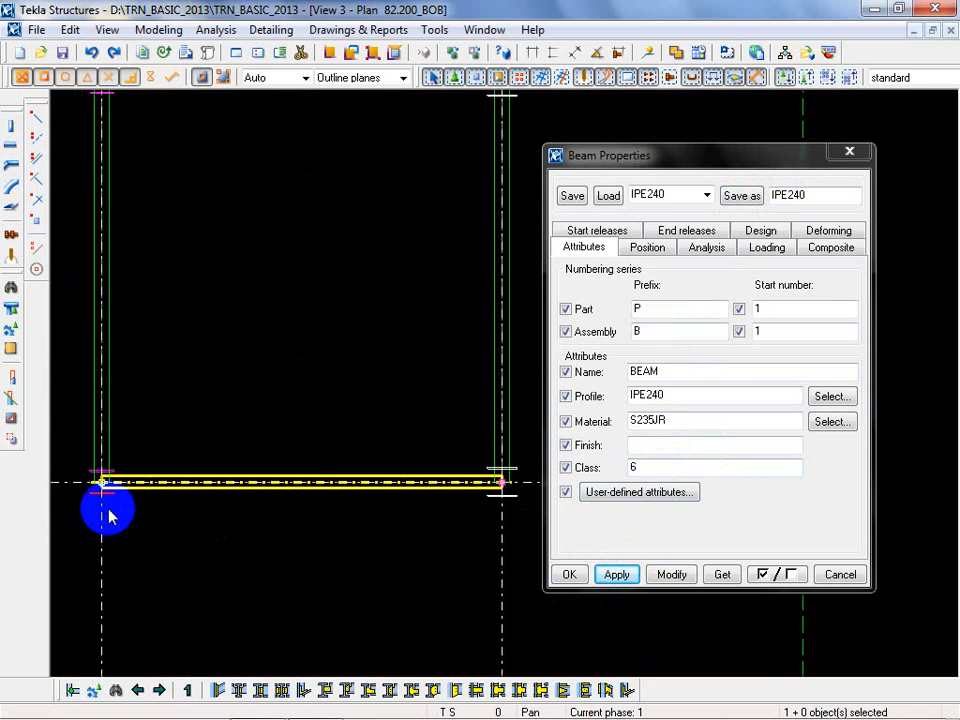
click(150, 525)
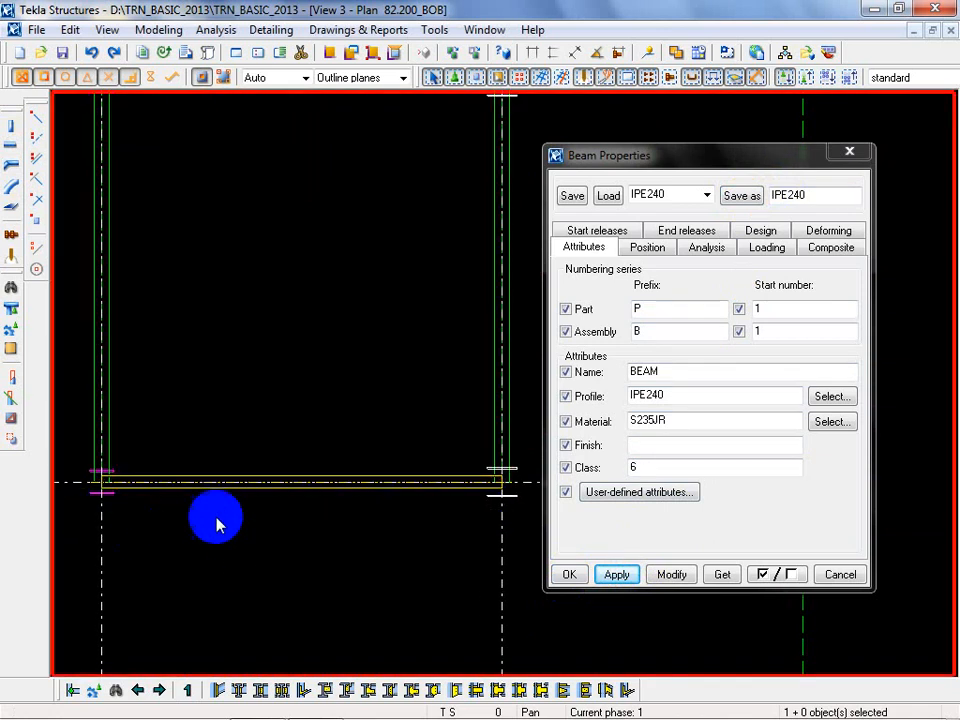
click(840, 575)
click(485, 29)
click(503, 142)
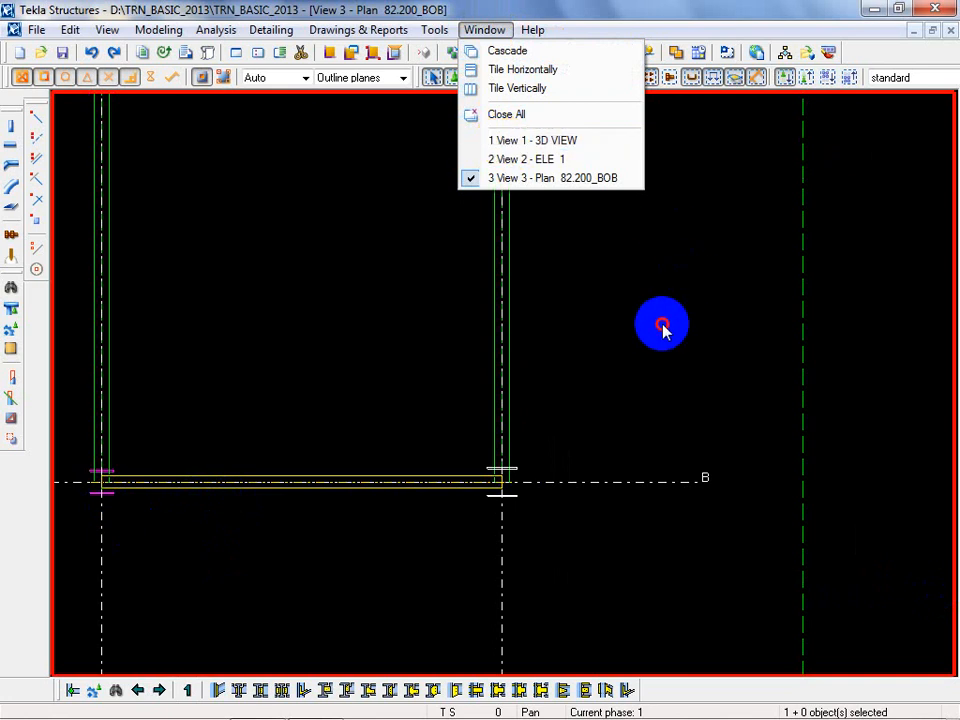
click(675, 330)
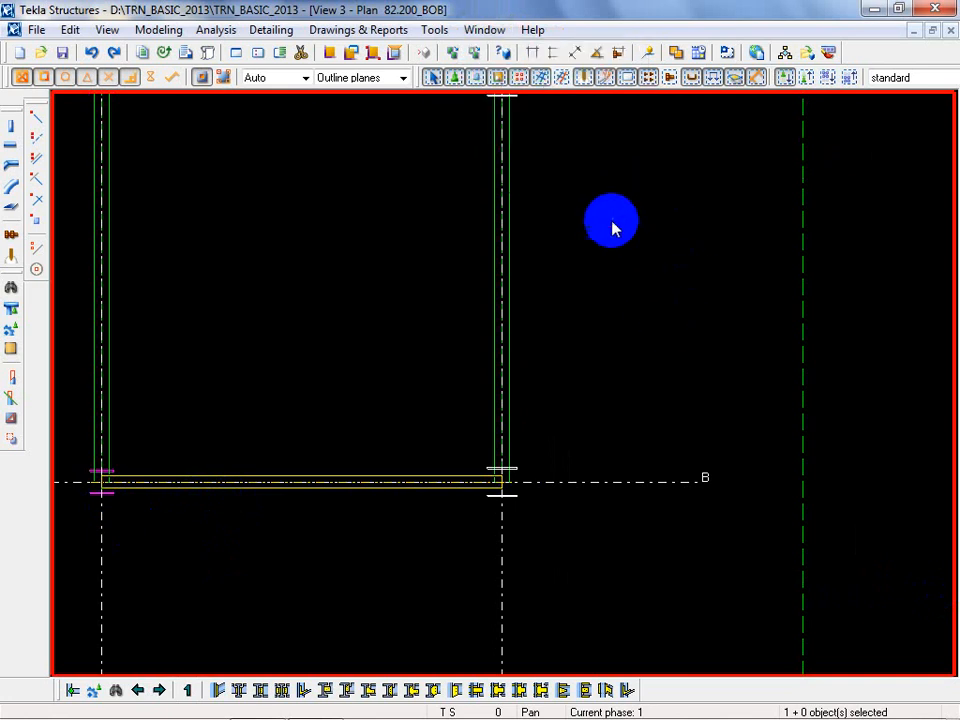
scroll(558, 315, down, 1)
scroll(545, 308, down, 2)
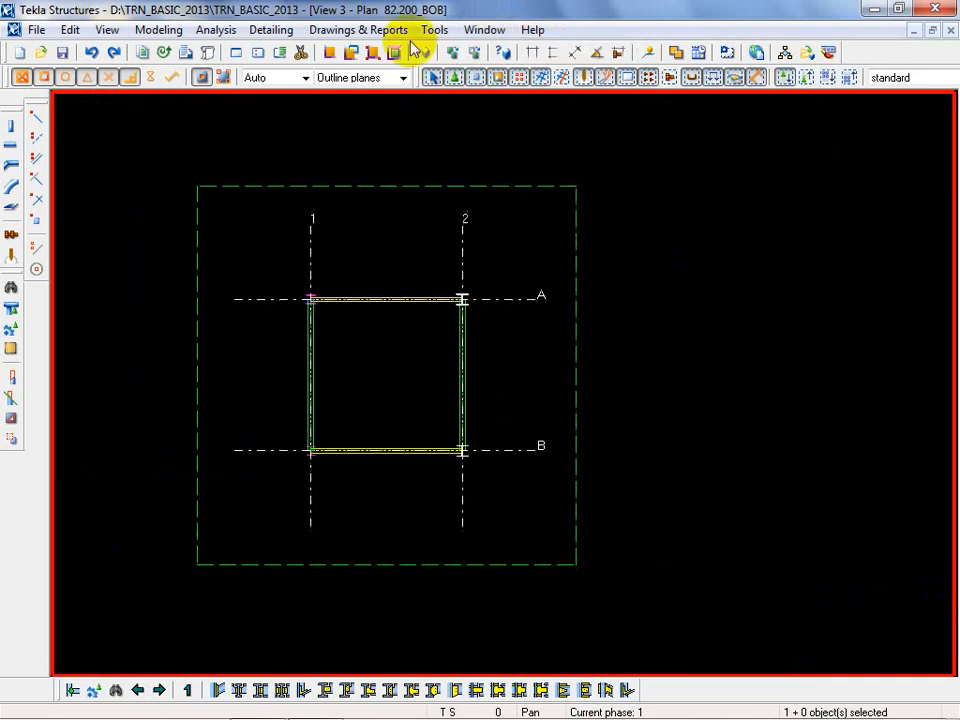
click(523, 236)
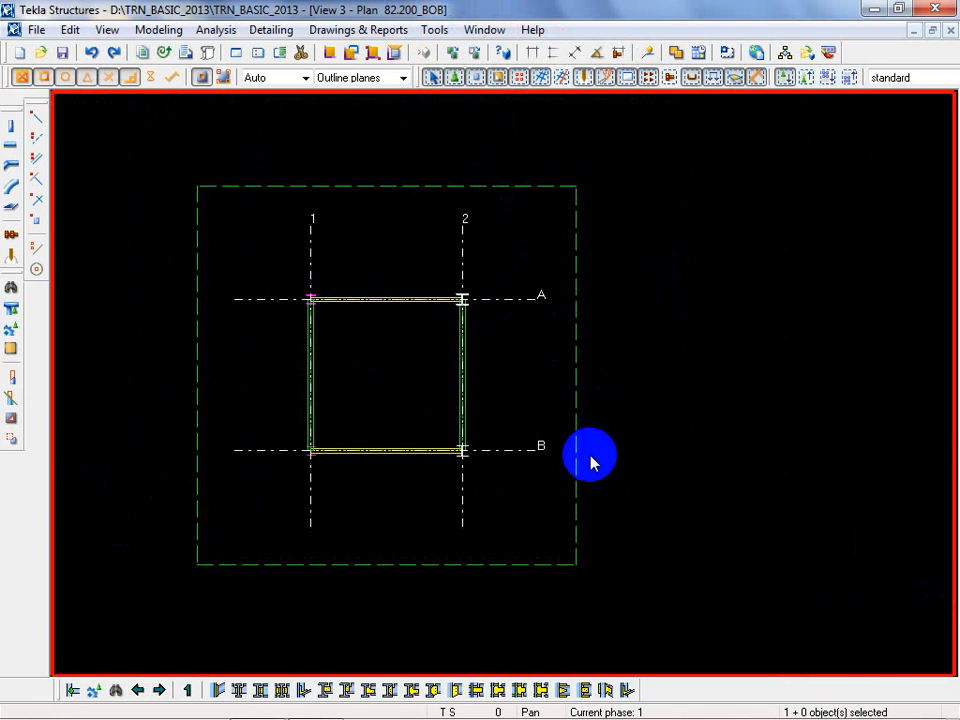
Delete all four horizontal beams at the column bases in the 3D VIEW, leaving the columns in place
click(485, 30)
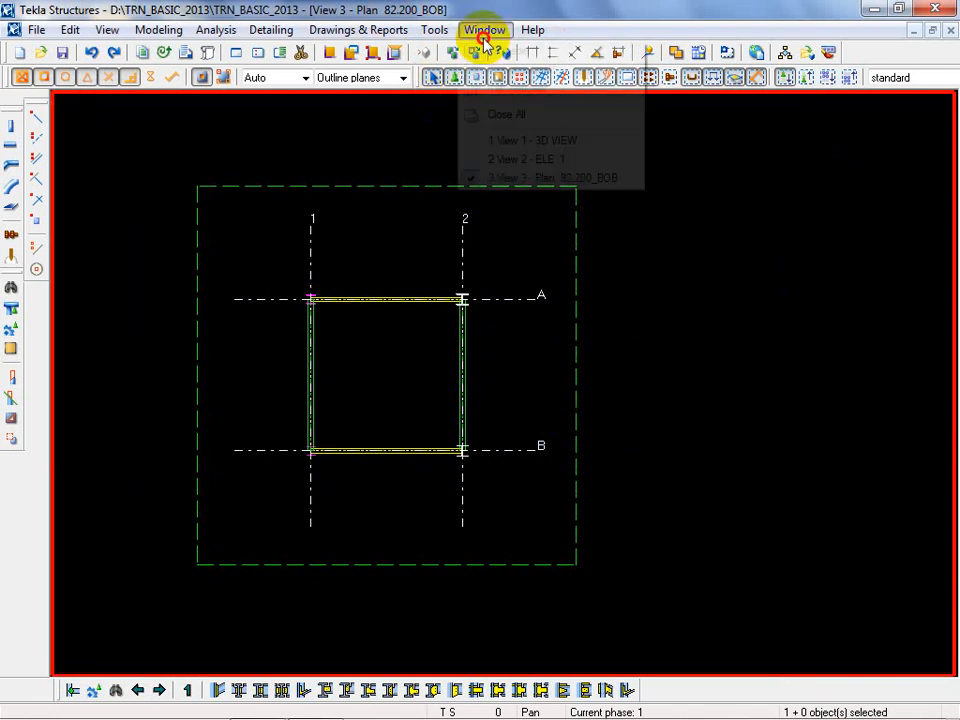
click(525, 140)
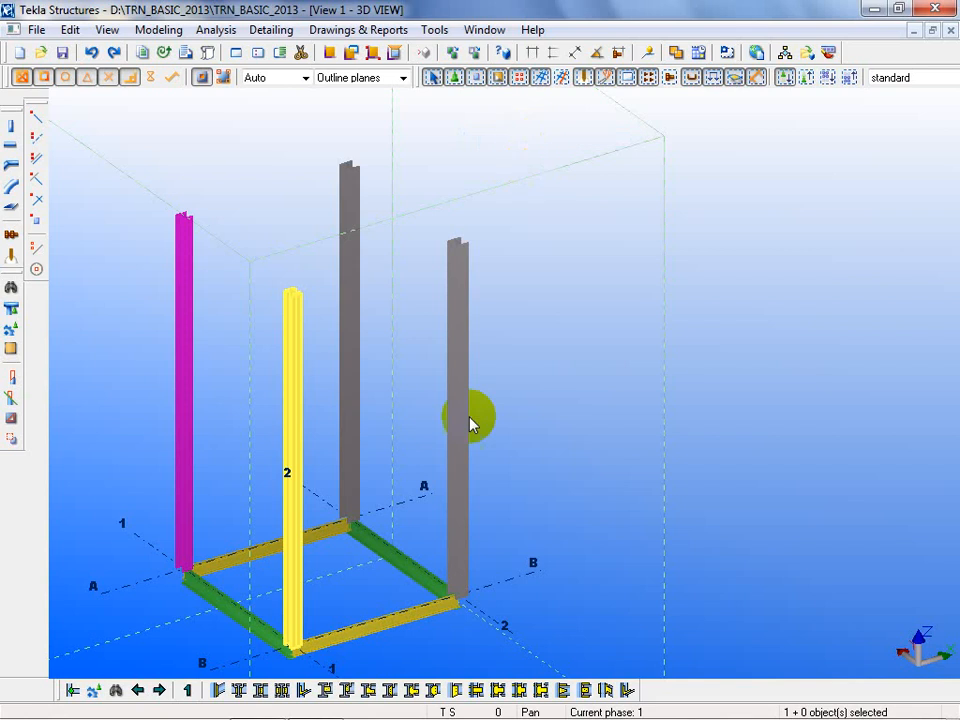
scroll(352, 575, up, 6)
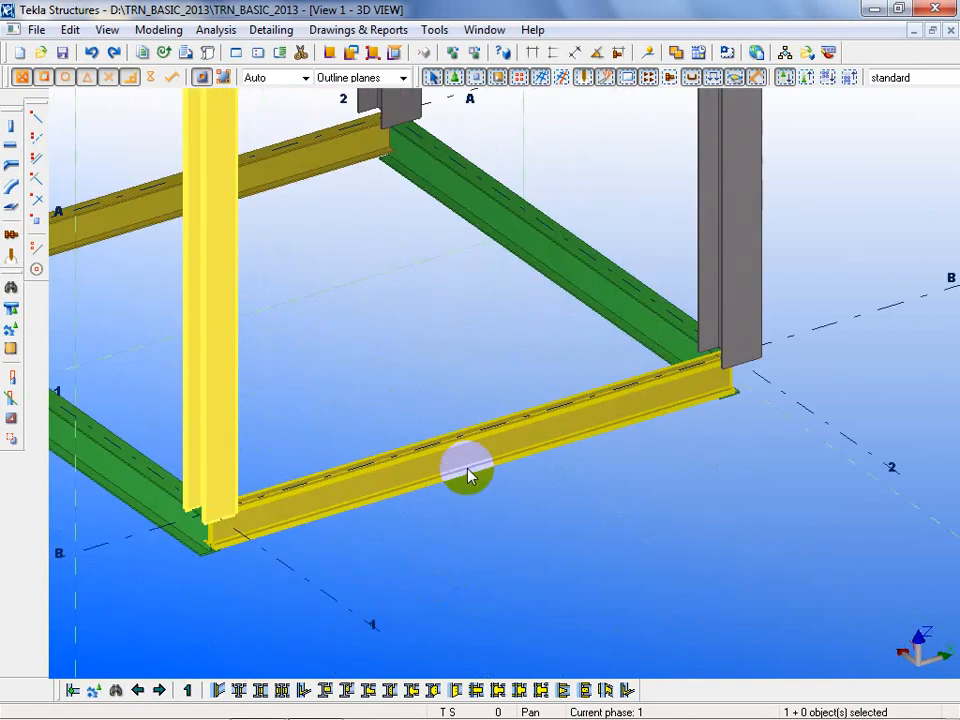
click(468, 476)
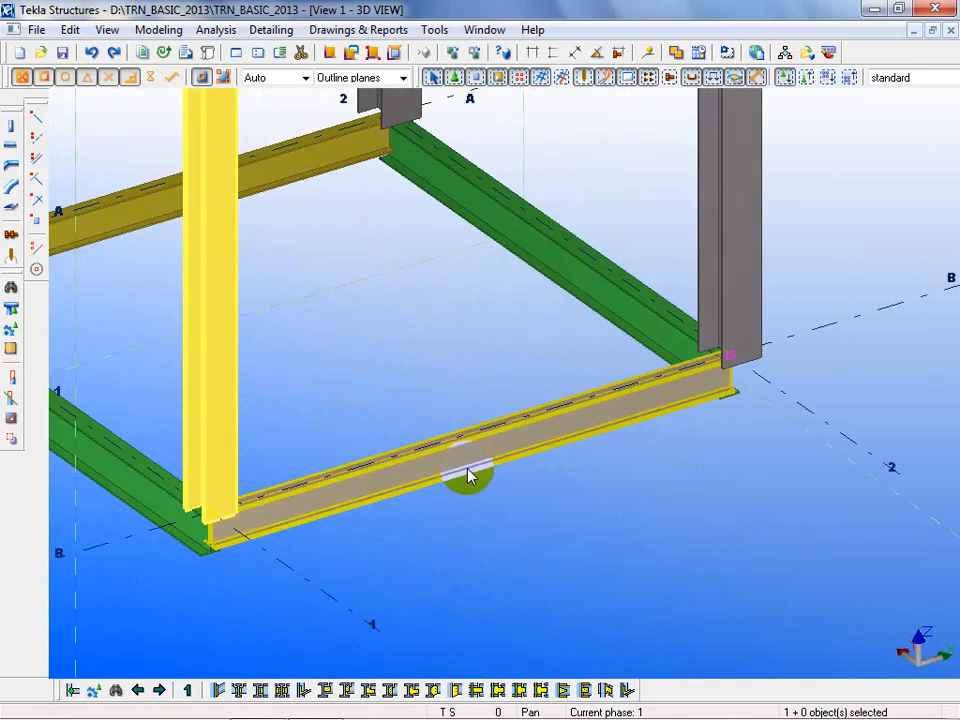
key(Delete)
click(302, 180)
key(Delete)
click(474, 233)
key(Delete)
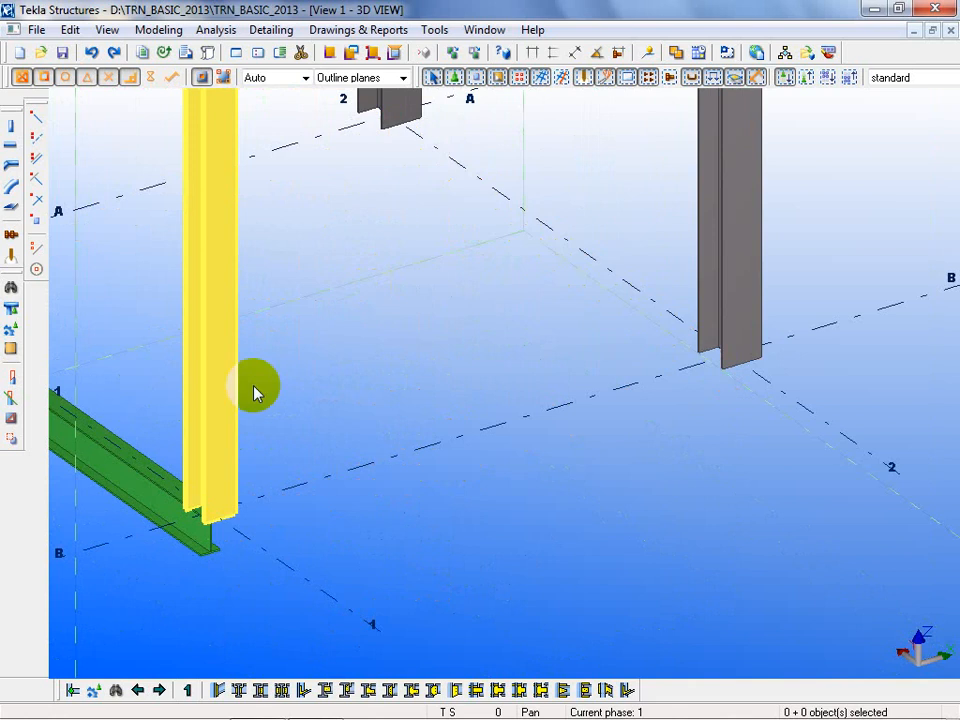
click(146, 499)
key(Delete)
scroll(253, 499, down, 5)
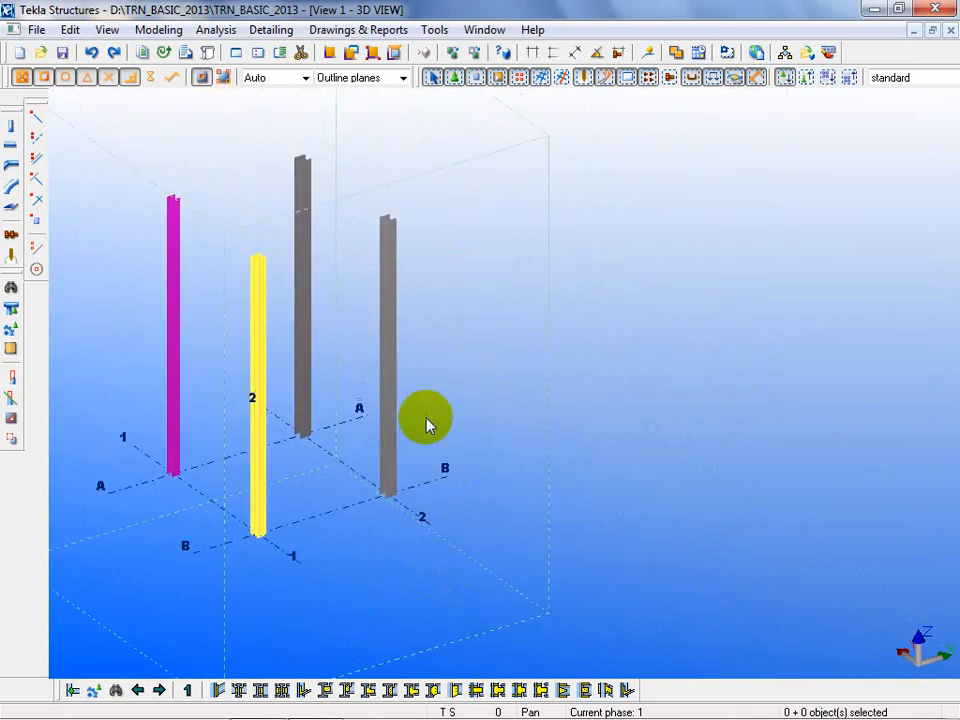
Bring up the list of named views, move it clear of the columns, and select Plan 90.100_TOS
click(485, 30)
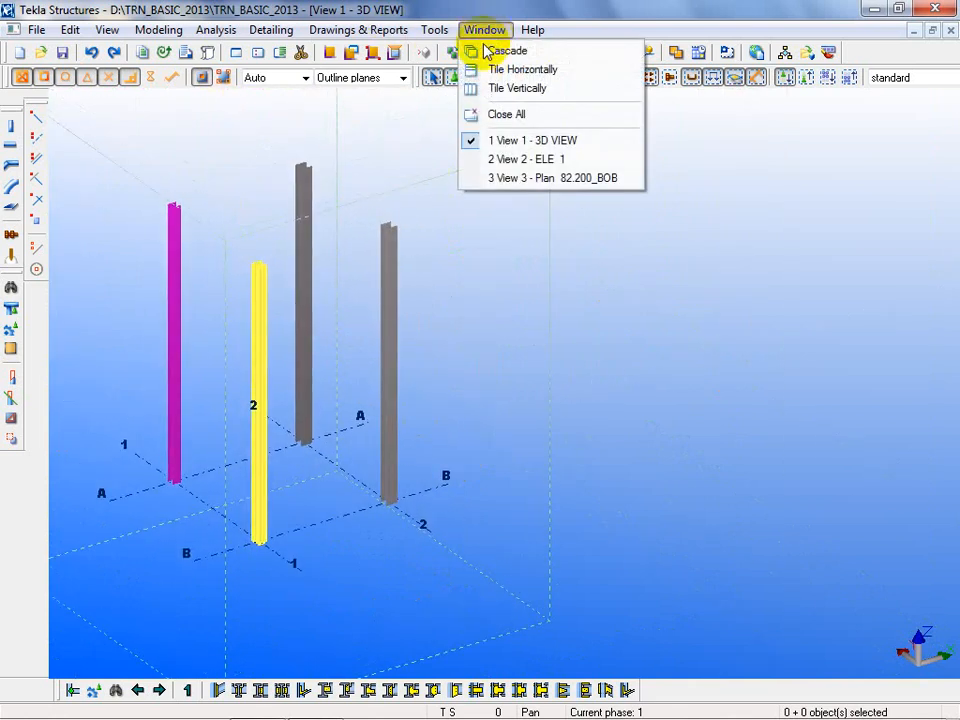
click(277, 60)
click(277, 52)
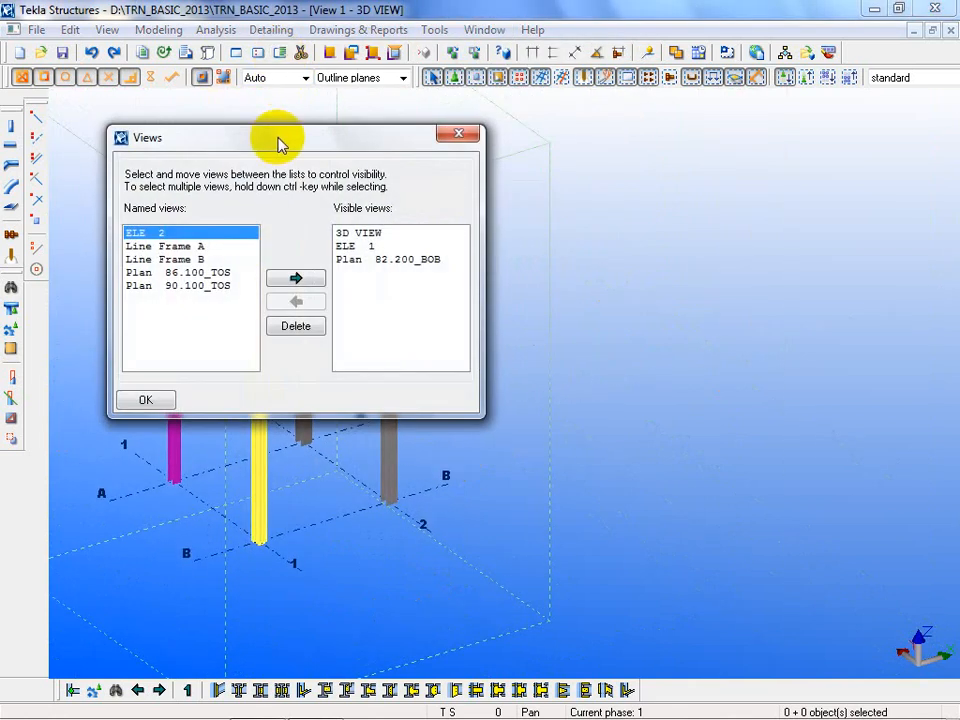
drag(280, 145, 661, 161)
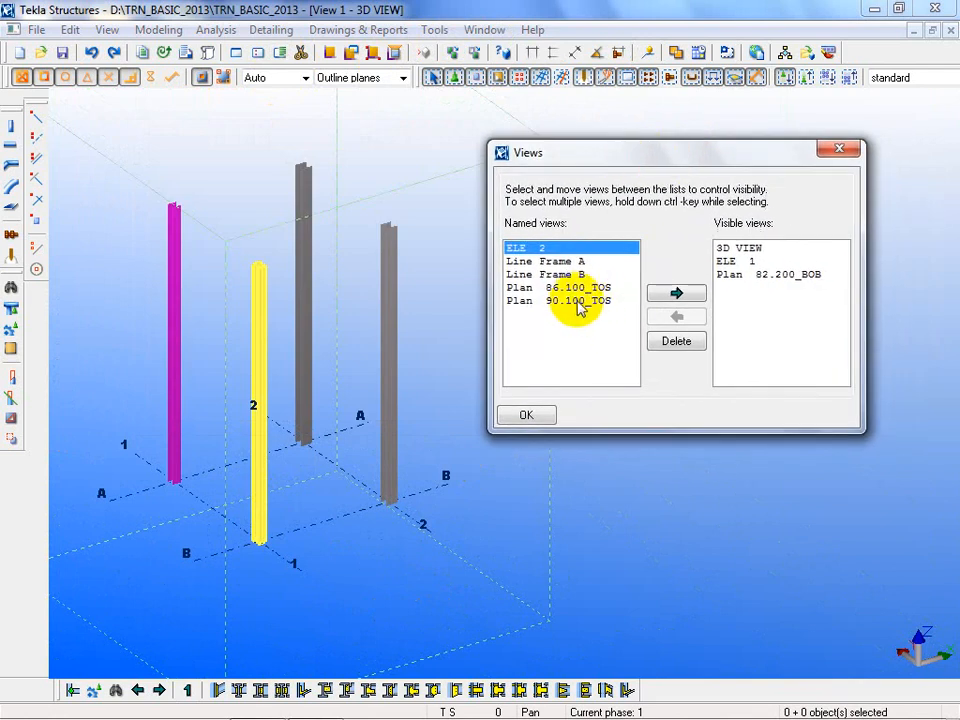
click(576, 302)
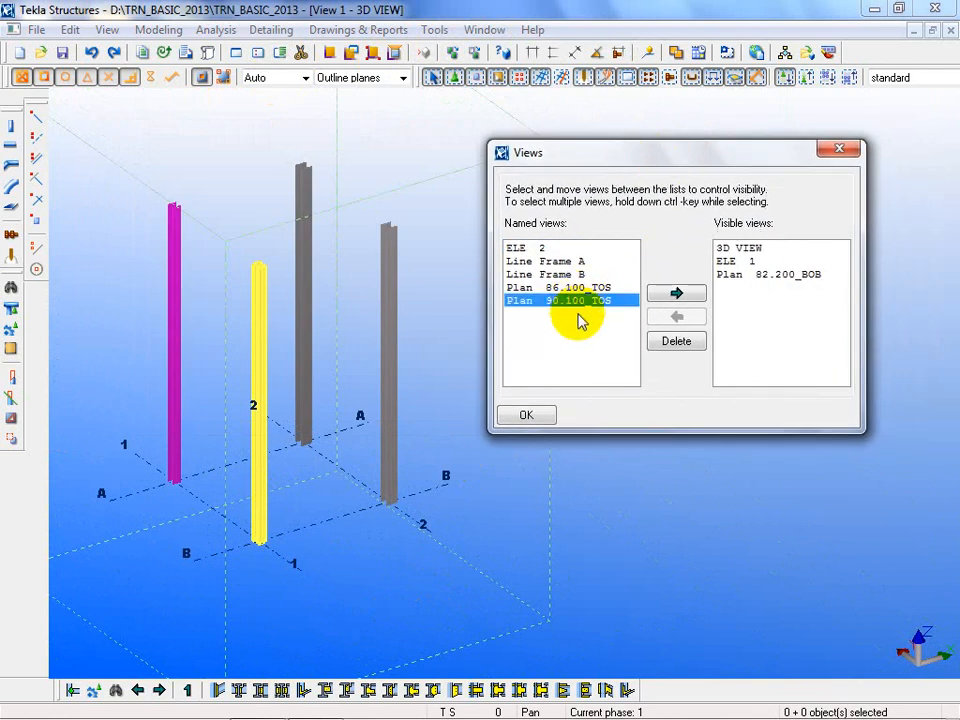
Switch to Sheet_1-3.pdf in Adobe Acrobat and check the beam layout on the plan at EL. 90.100 TOS
click(316, 705)
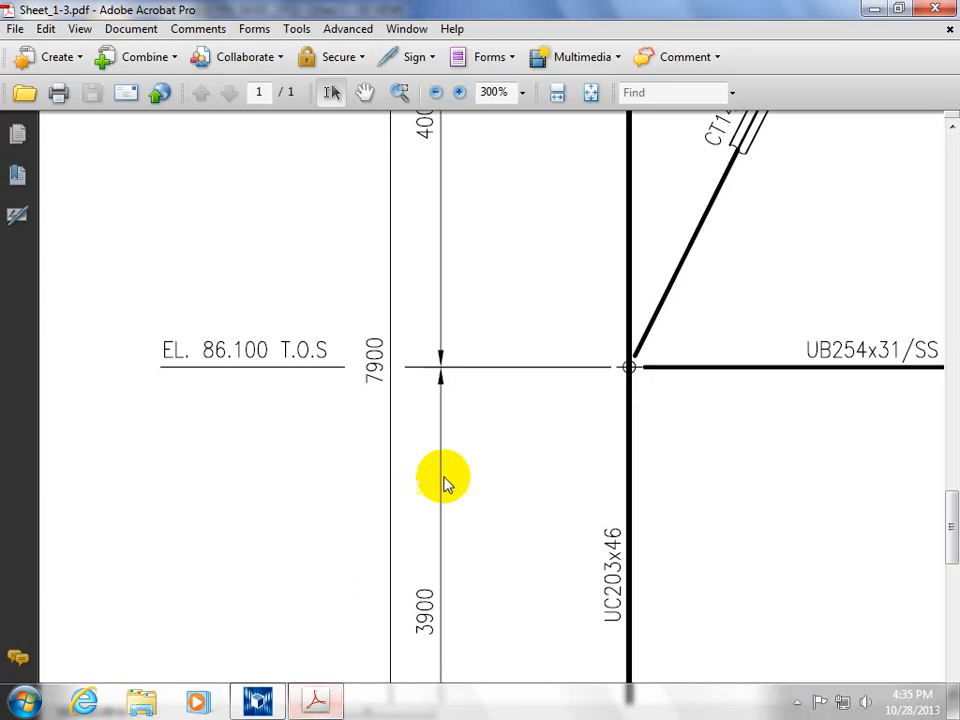
mouse_move(461, 508)
middle_down()
mouse_move(440, 432)
mouse_move(527, 418)
mouse_move(508, 493)
mouse_move(510, 568)
middle_up()
middle_drag(655, 600, 570, 643)
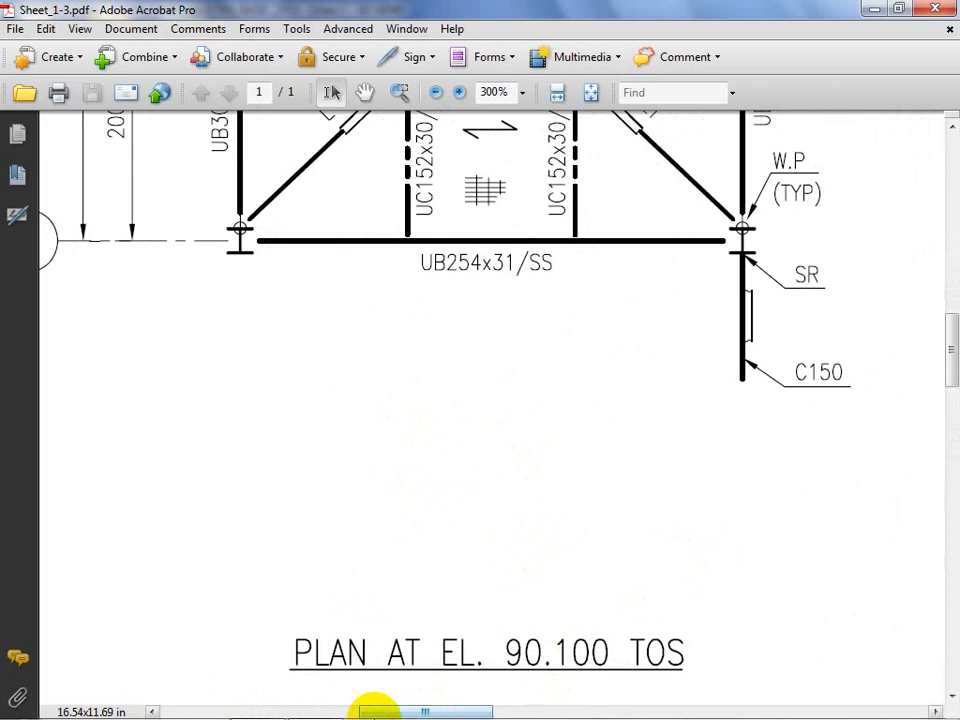
Return to Tekla Structures and make the Plan 90.100_TOS view visible, closing the list of views
click(258, 702)
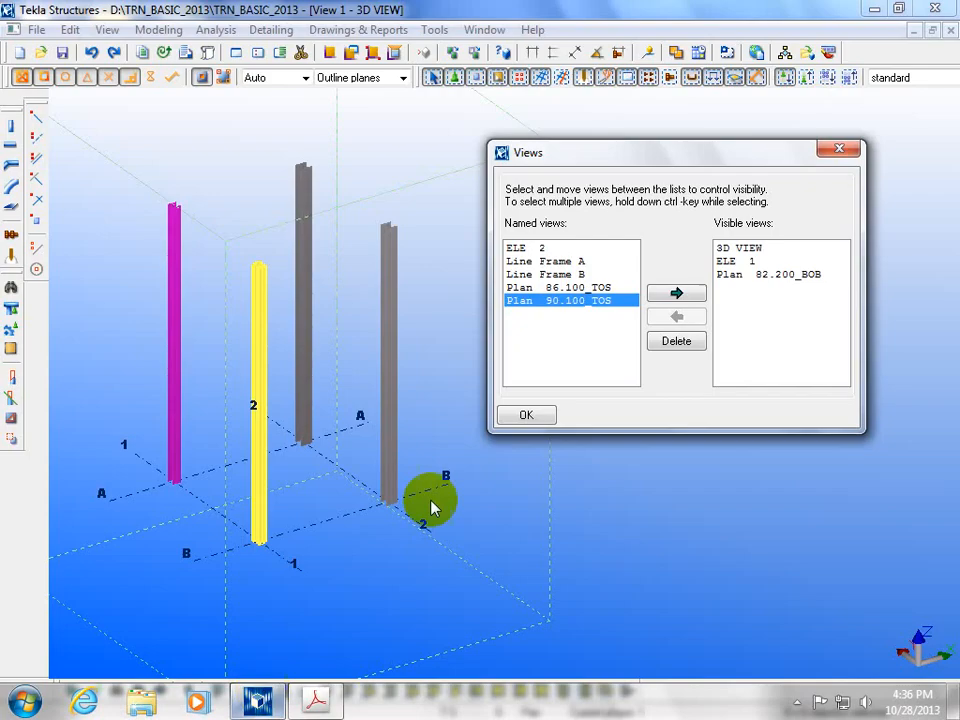
double_click(574, 300)
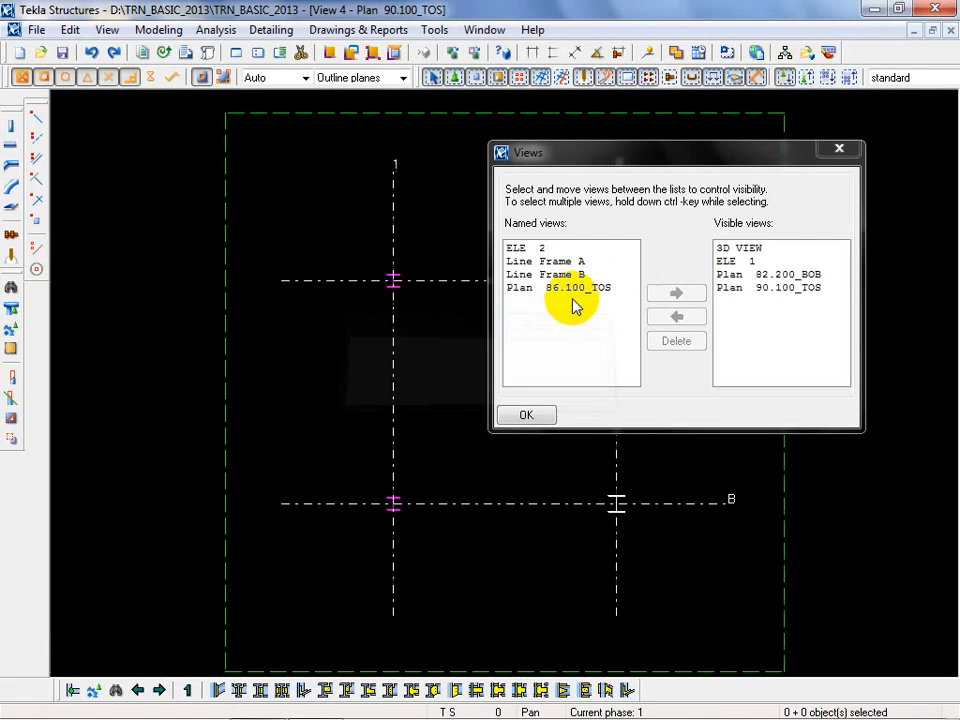
click(838, 149)
drag(250, 305, 171, 189)
Start a steel beam and load and apply the saved IPE300 settings
double_click(9, 147)
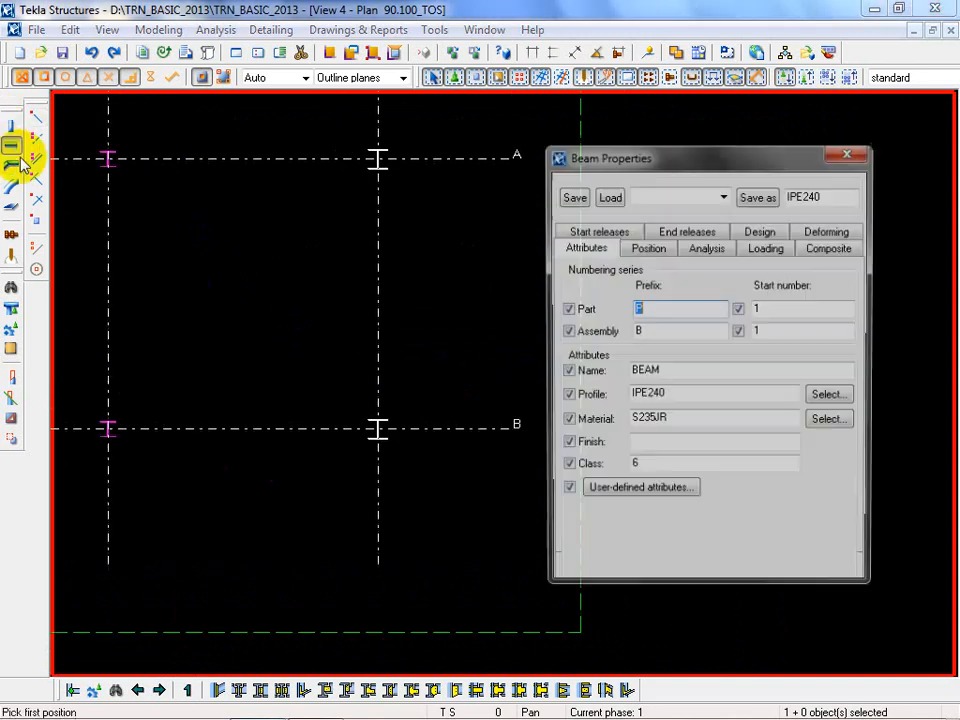
click(705, 196)
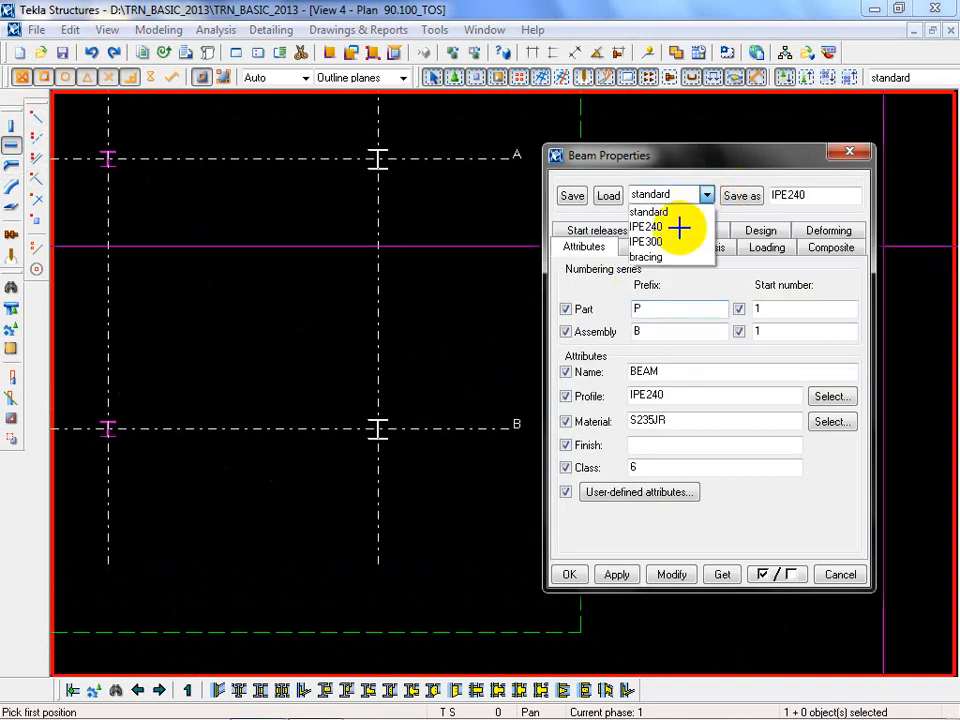
click(677, 240)
click(608, 196)
click(617, 575)
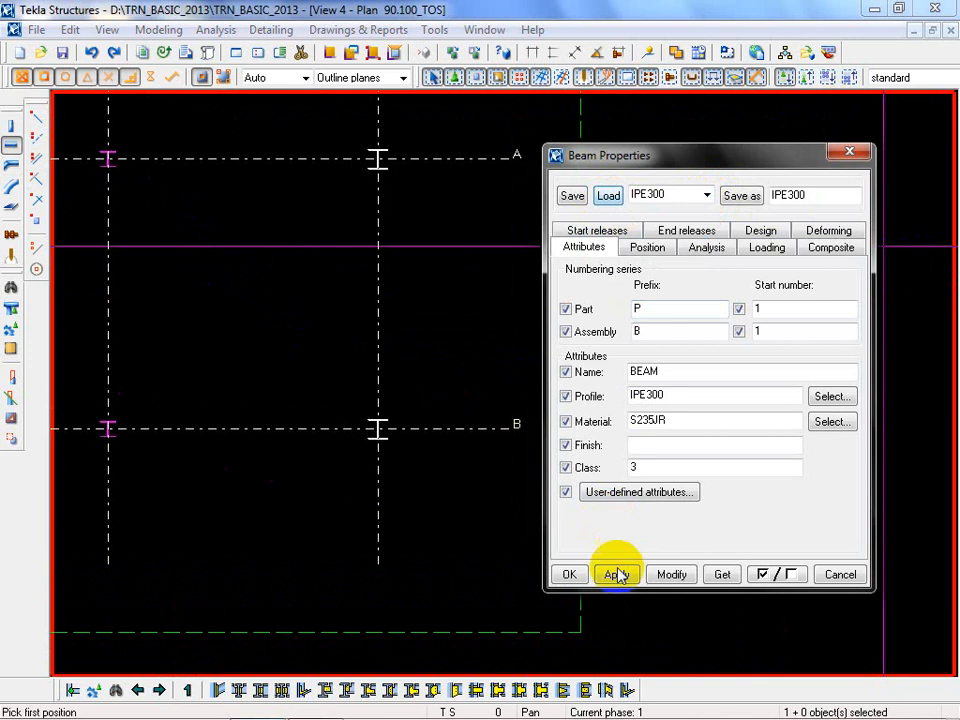
Model IPE300 beams along grid lines 1 and 2, each from grid B to grid A, and end the command
click(109, 428)
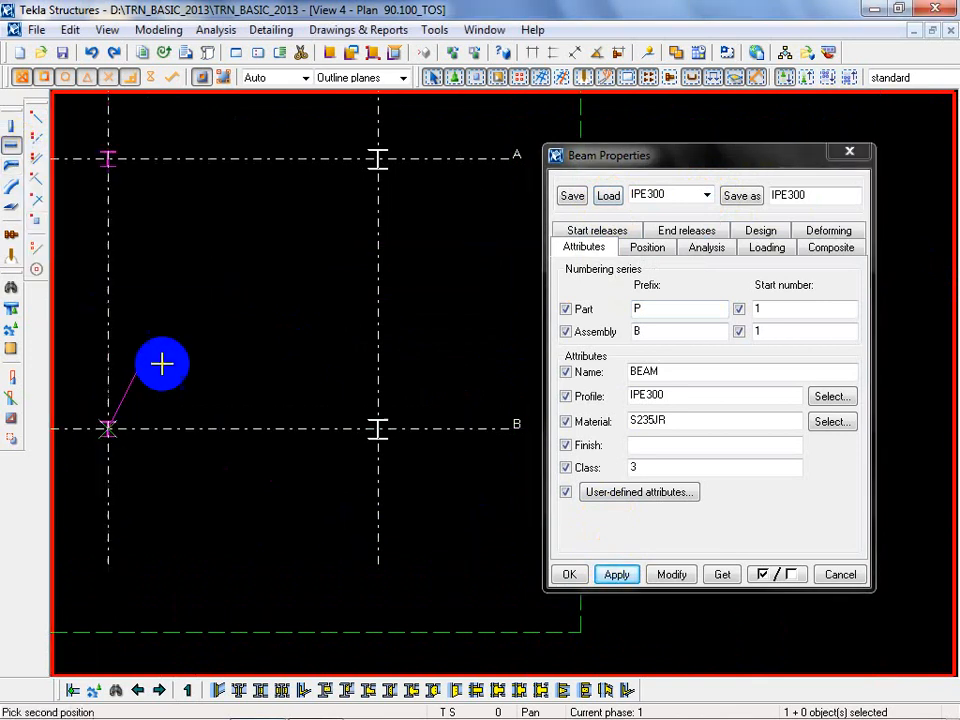
click(109, 158)
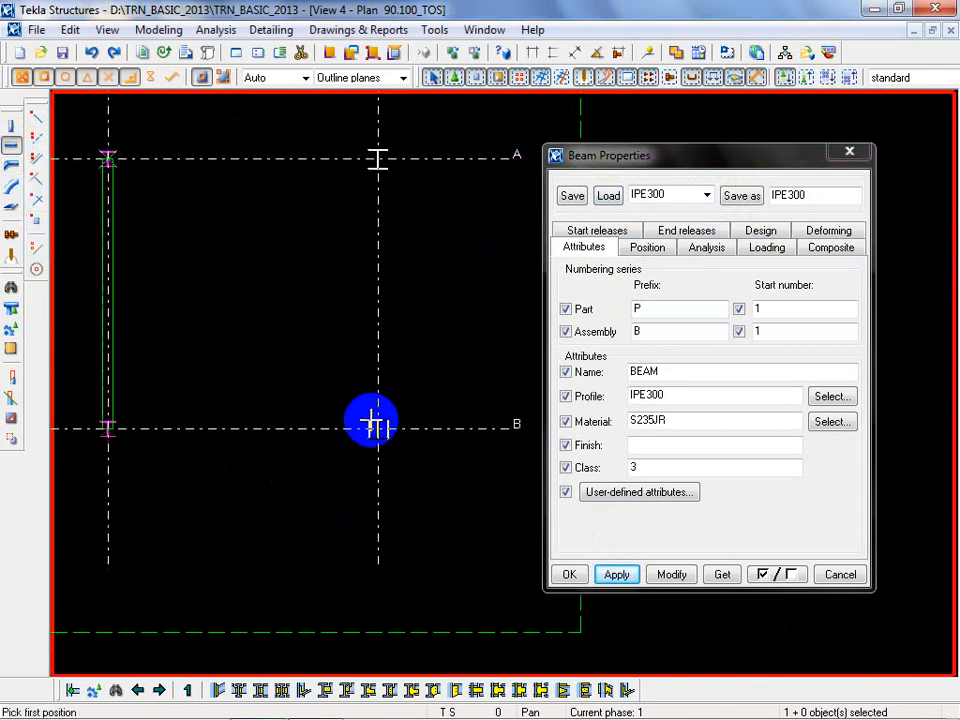
click(377, 428)
click(377, 158)
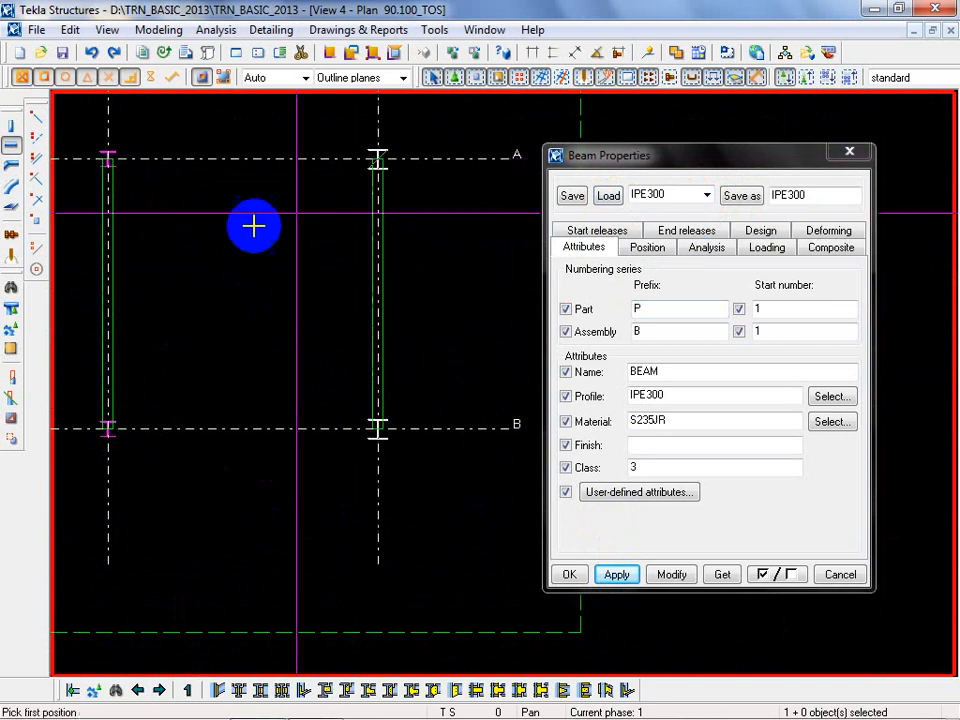
right_click(254, 226)
click(279, 240)
Load and apply the saved IPE240 settings in the beam properties
click(681, 200)
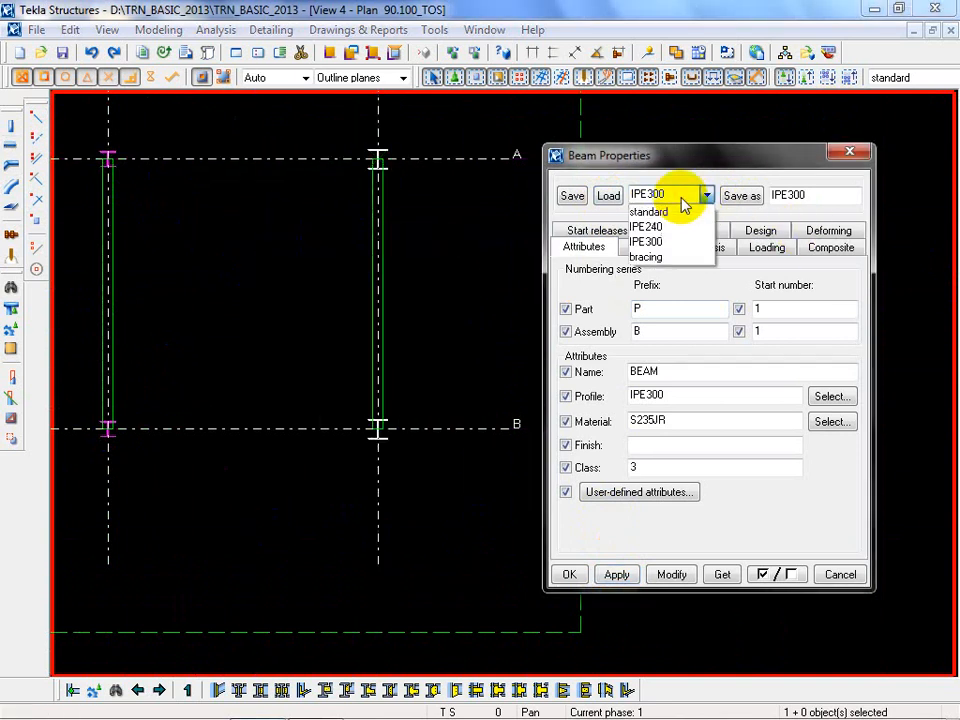
click(646, 227)
click(609, 196)
click(616, 575)
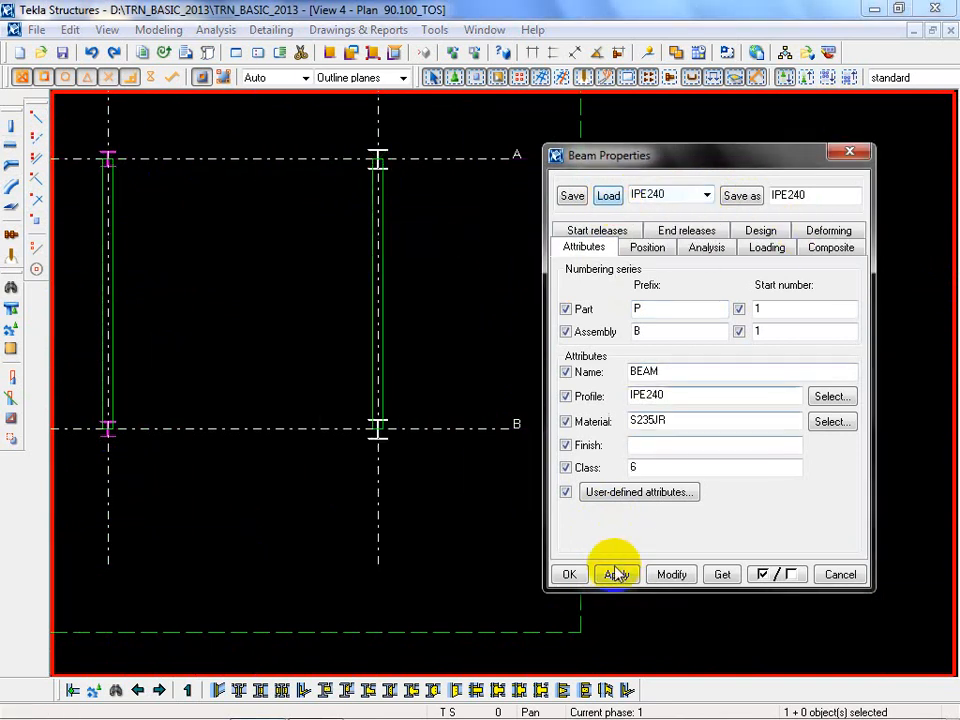
click(11, 150)
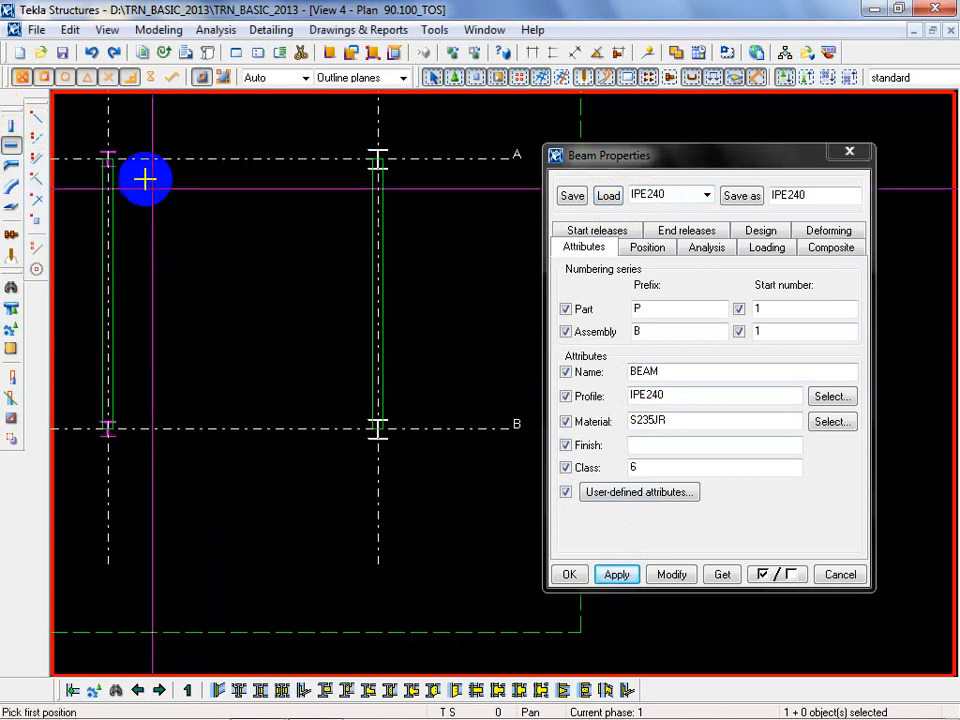
click(110, 158)
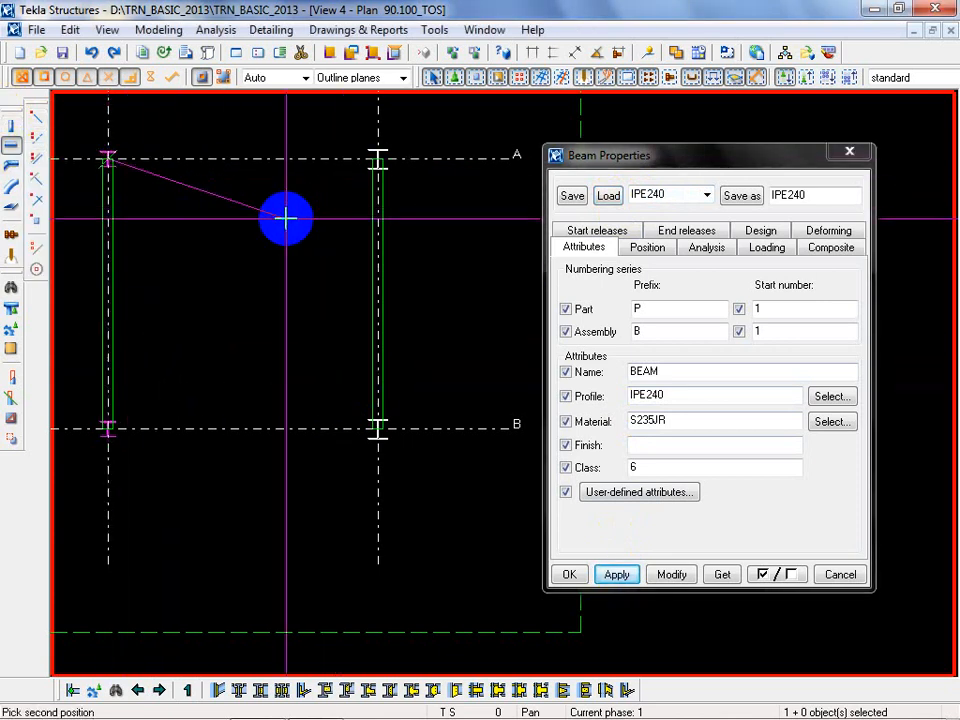
right_click(167, 182)
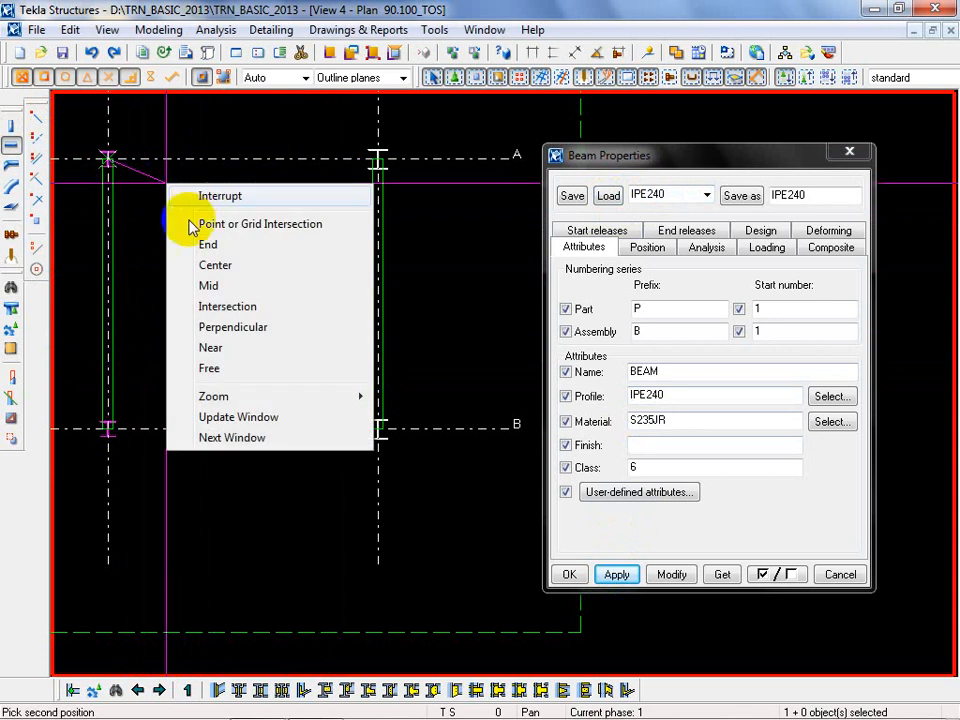
click(192, 200)
Model IPE240 beams along grid lines B and A, each from grid 1 to grid 2, end the command and close the beam properties
click(11, 145)
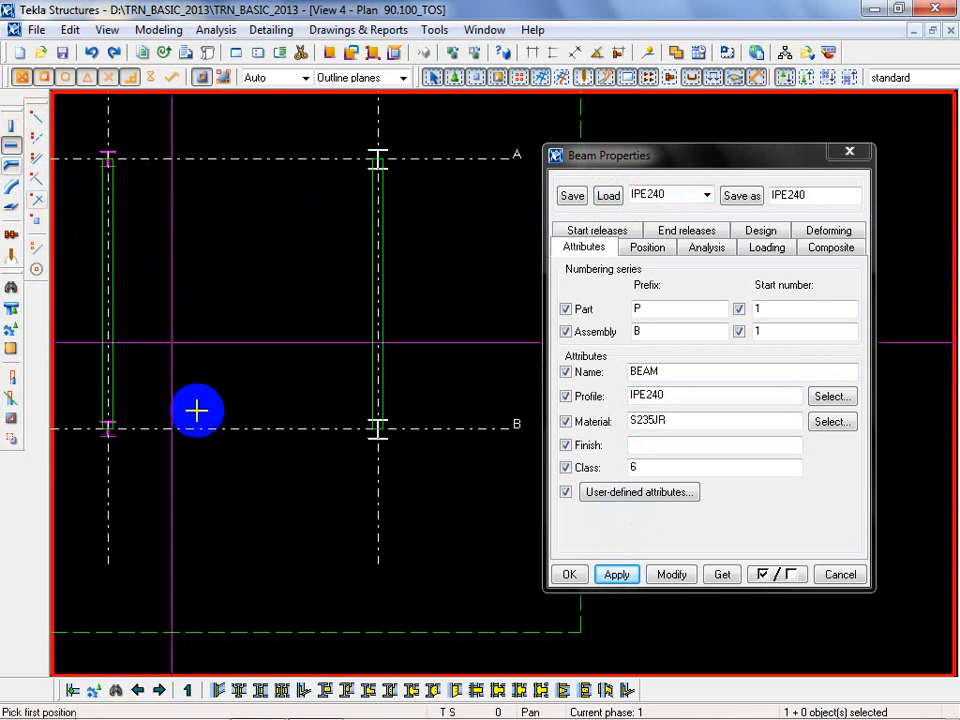
click(109, 428)
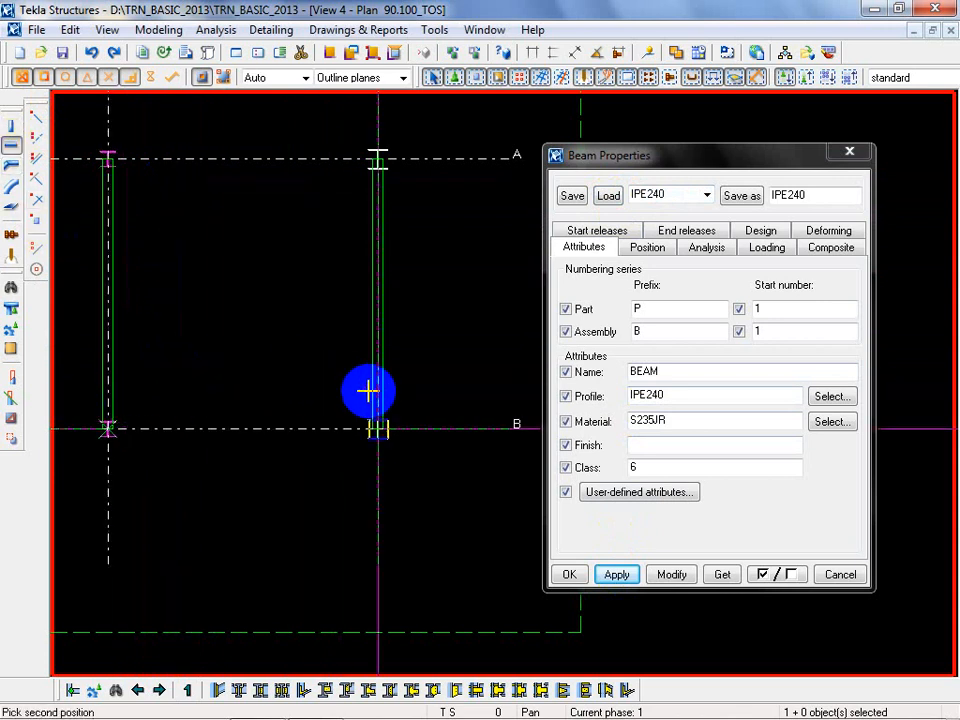
click(377, 428)
click(118, 182)
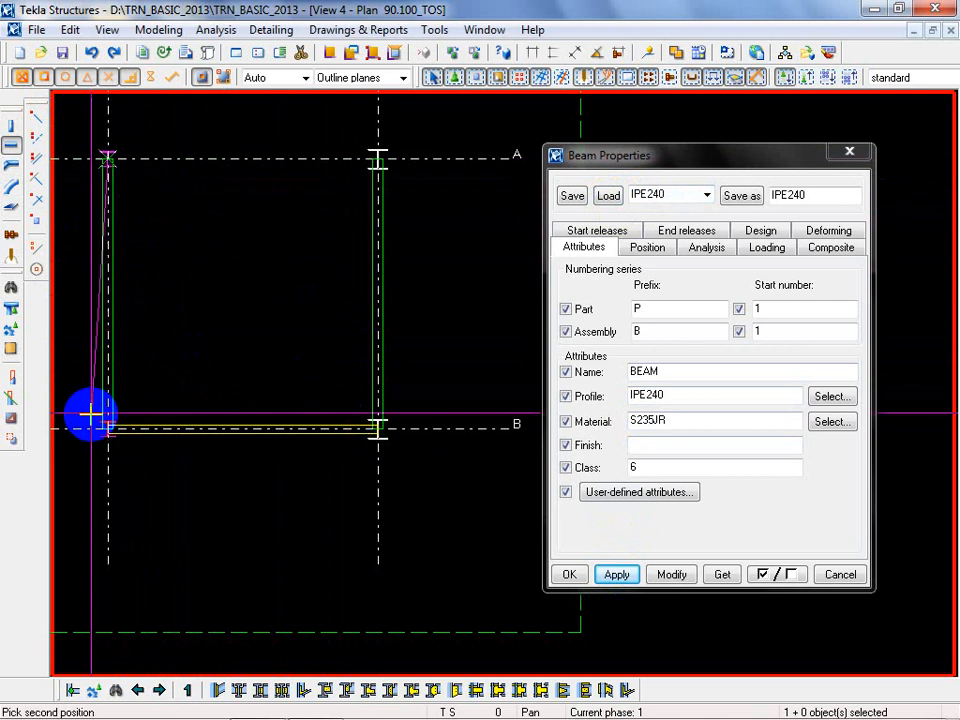
click(326, 197)
right_click(251, 242)
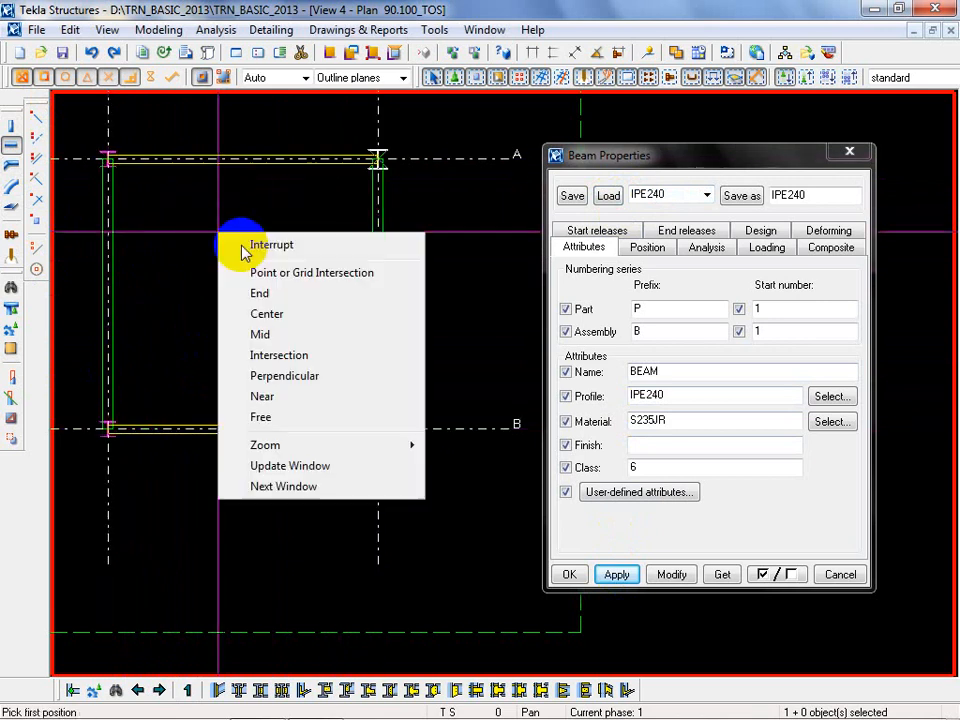
click(251, 242)
click(838, 575)
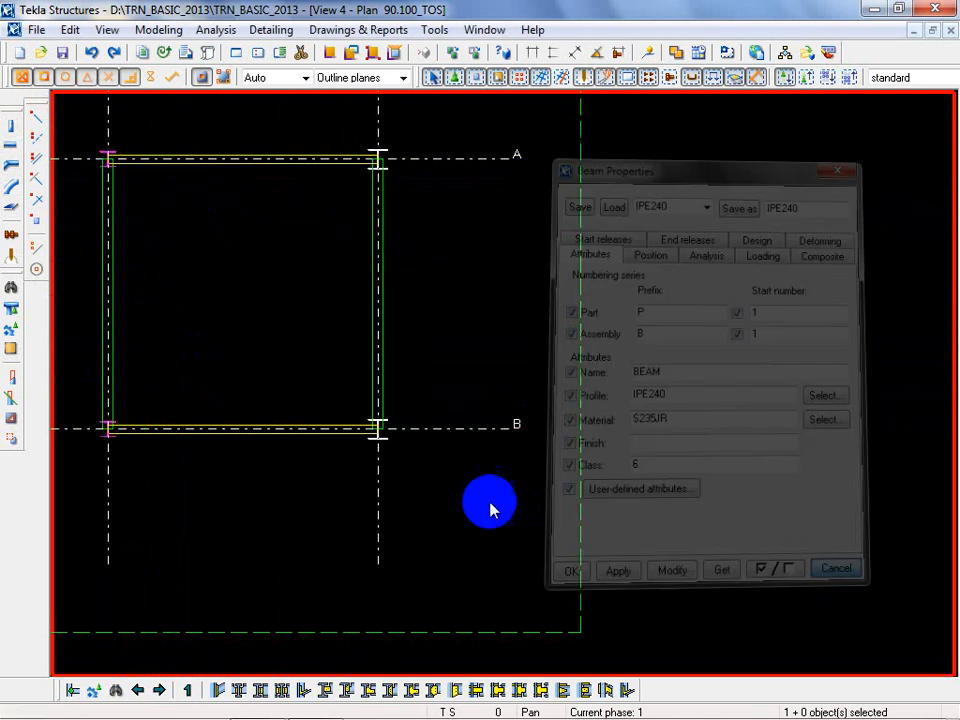
Show the 3D VIEW and examine the four floor beams between the columns
click(484, 30)
click(515, 141)
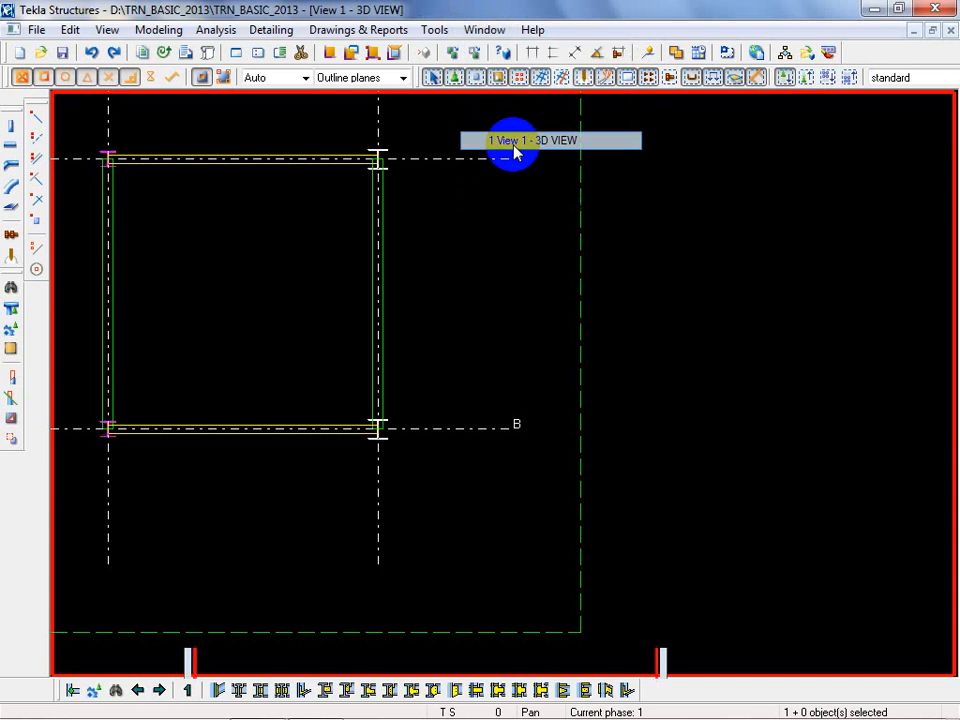
scroll(195, 235, up, 5)
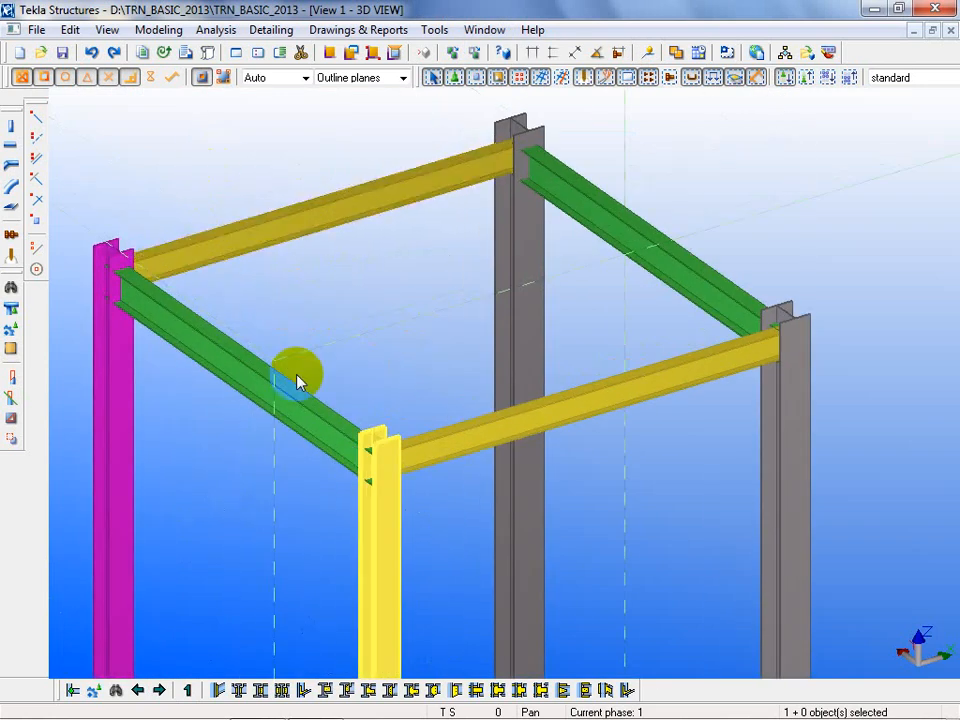
middle_drag(389, 292, 425, 385)
scroll(427, 385, up, 3)
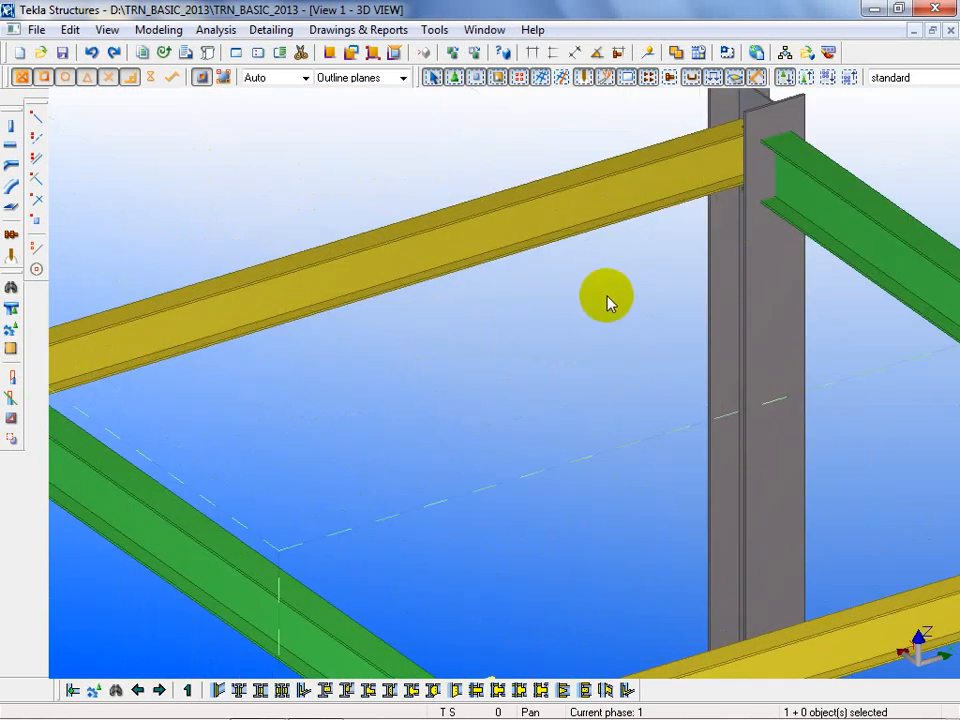
middle_drag(607, 297, 381, 478)
scroll(541, 384, up, 3)
scroll(560, 350, down, 6)
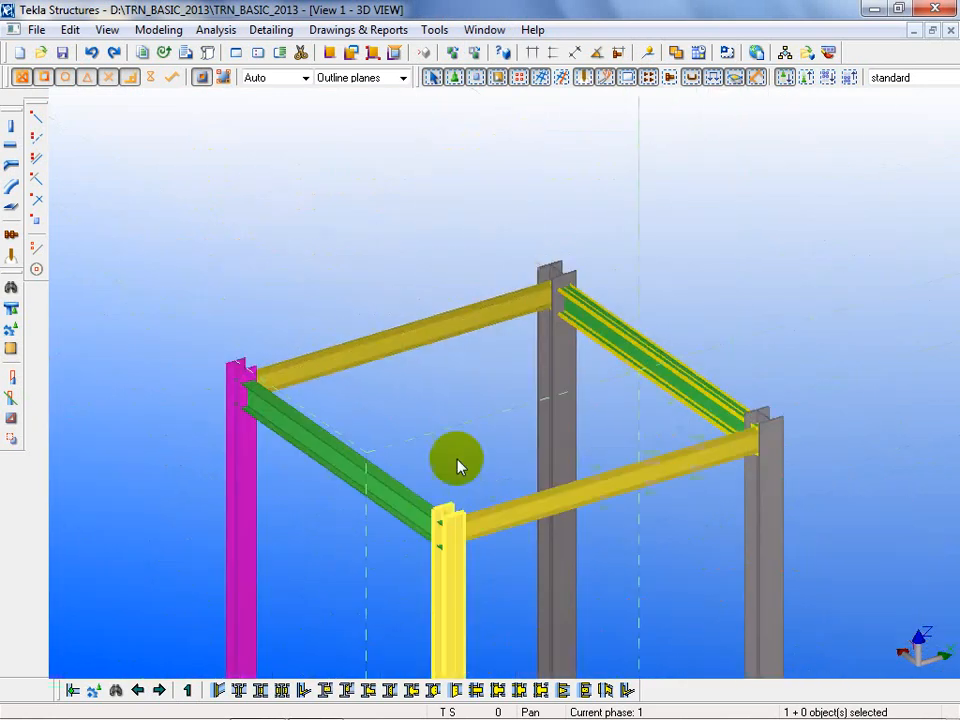
Set a rotation point on the corner column's web and orbit the 3D view to examine the beam ends at that column
scroll(400, 461, up, 3)
scroll(530, 637, up, 2)
scroll(410, 450, up, 2)
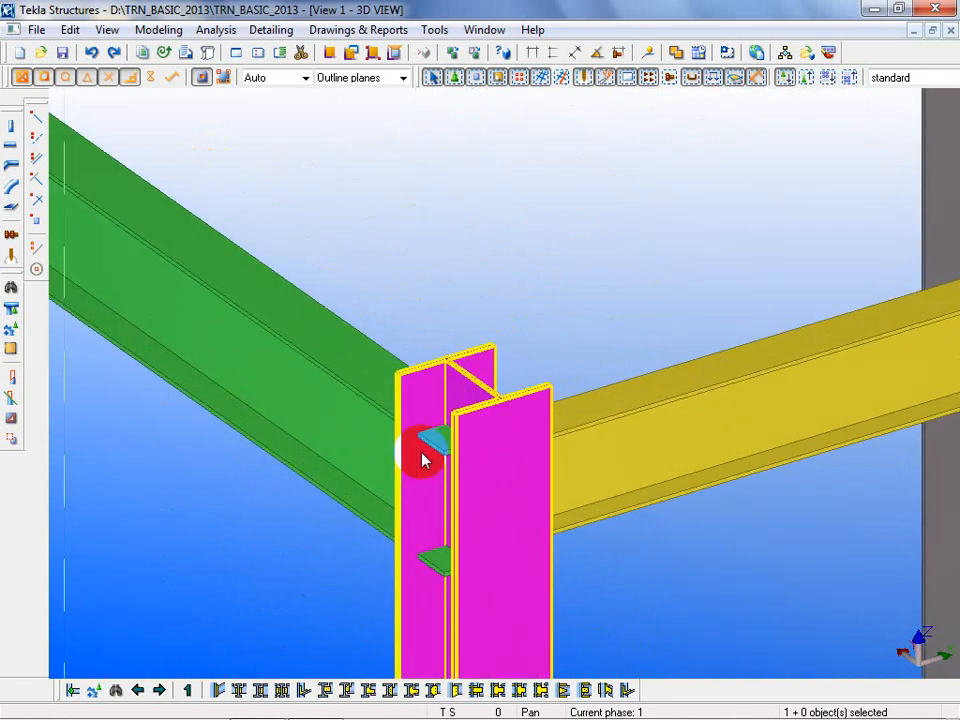
key(v)
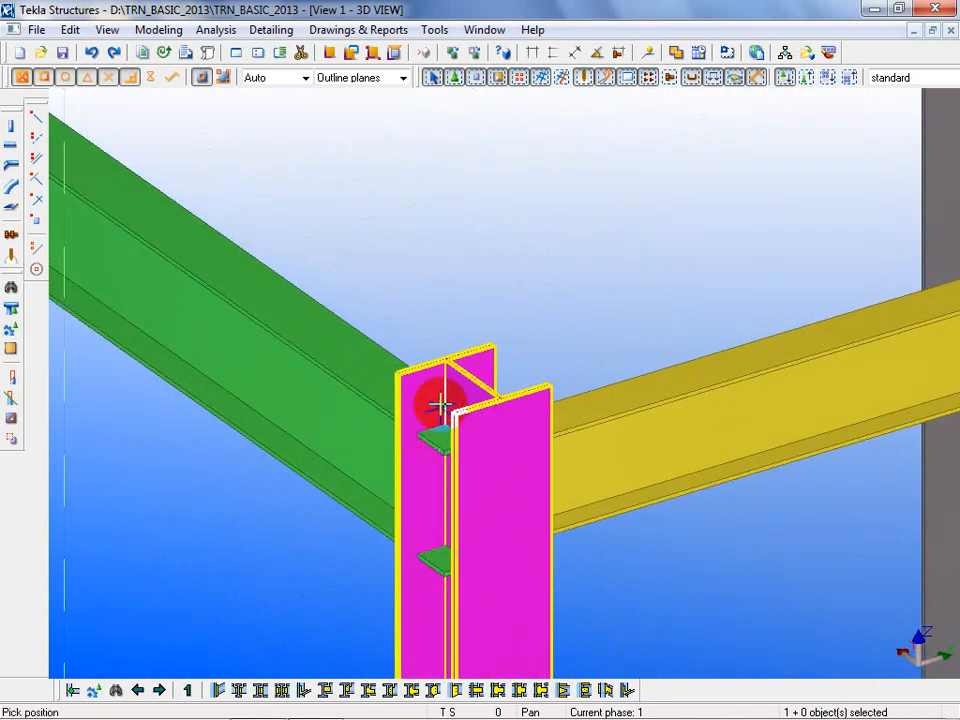
ctrl+middle_drag(537, 496, 183, 368)
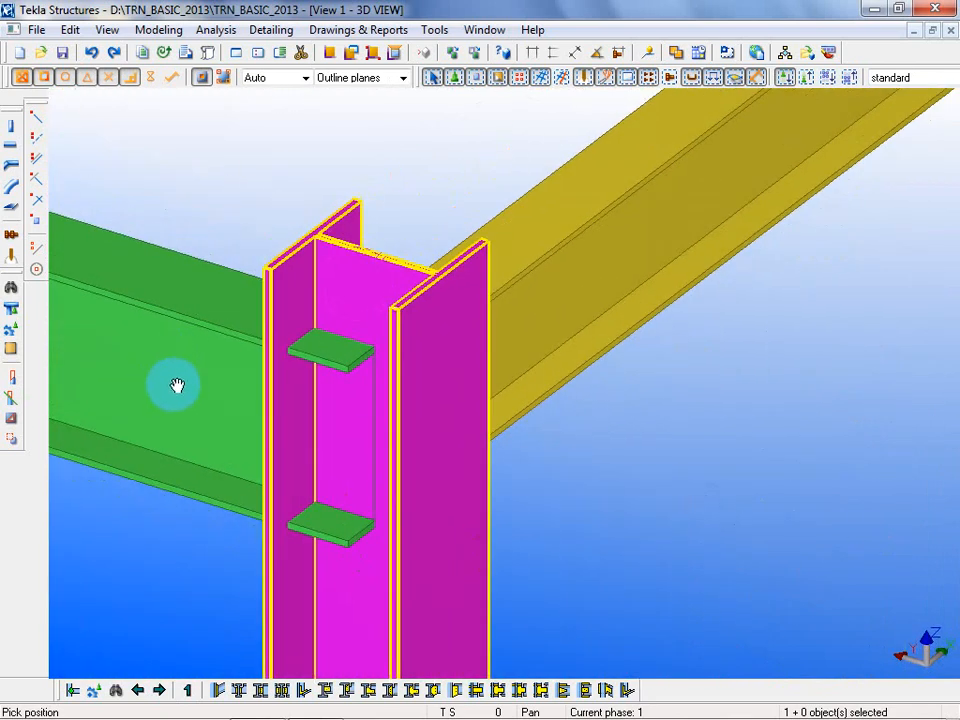
click(185, 381)
click(238, 173)
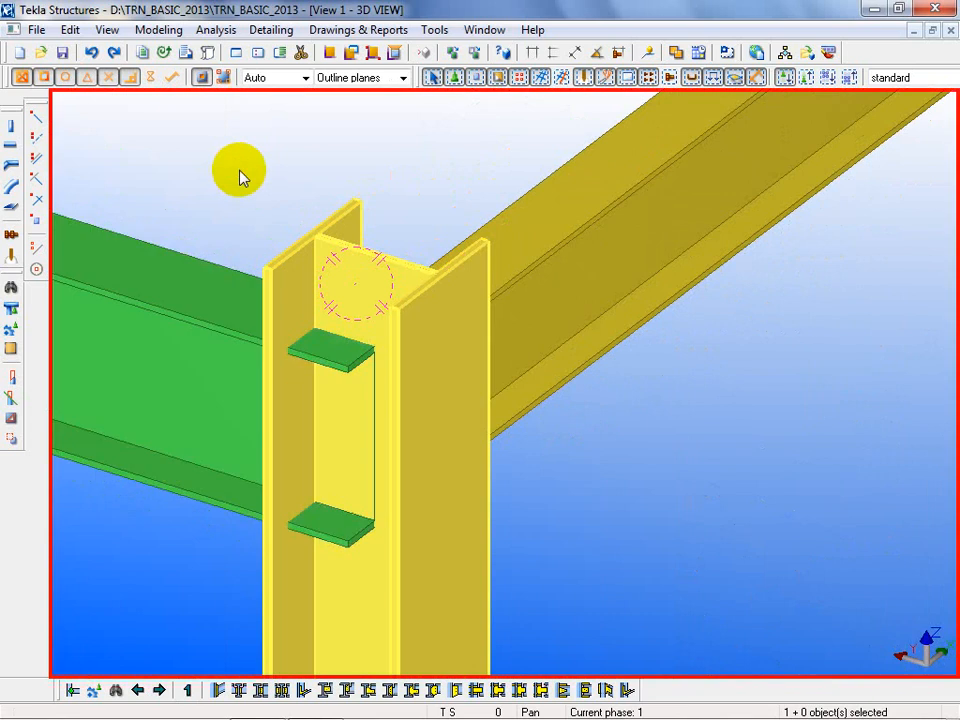
Close the Plan 82.200_BOB view and bring up the Plan 90.100_TOS view
click(487, 30)
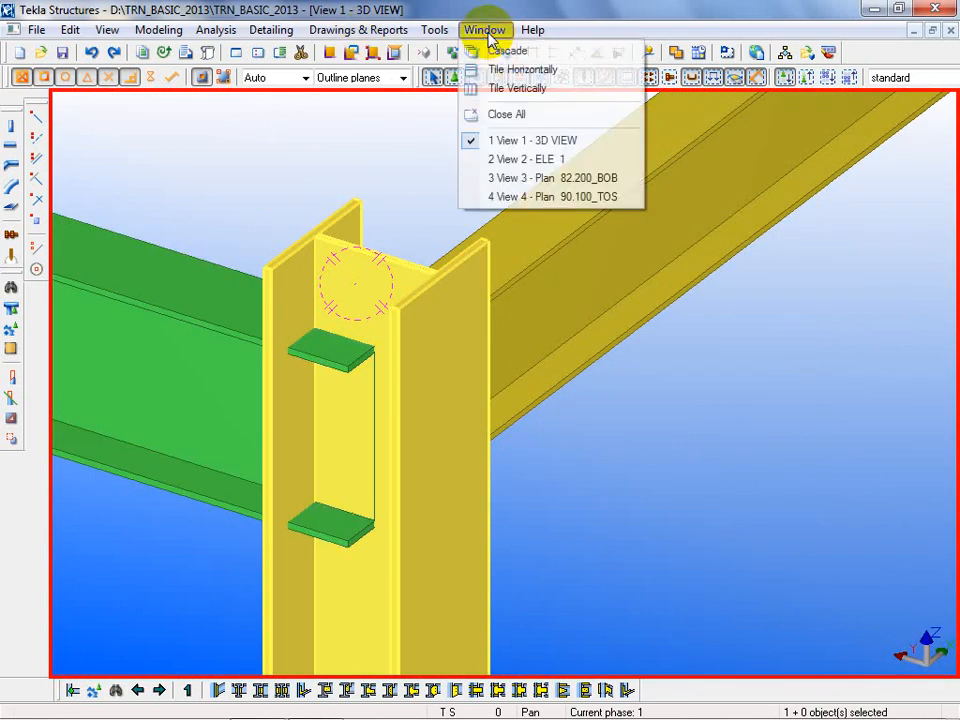
click(560, 179)
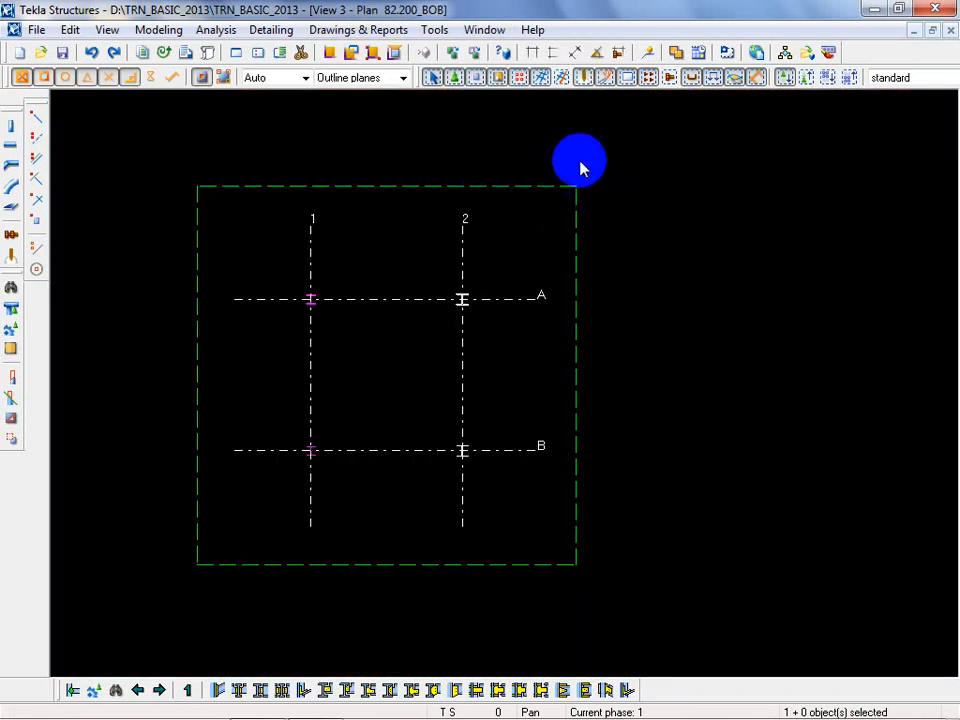
click(950, 31)
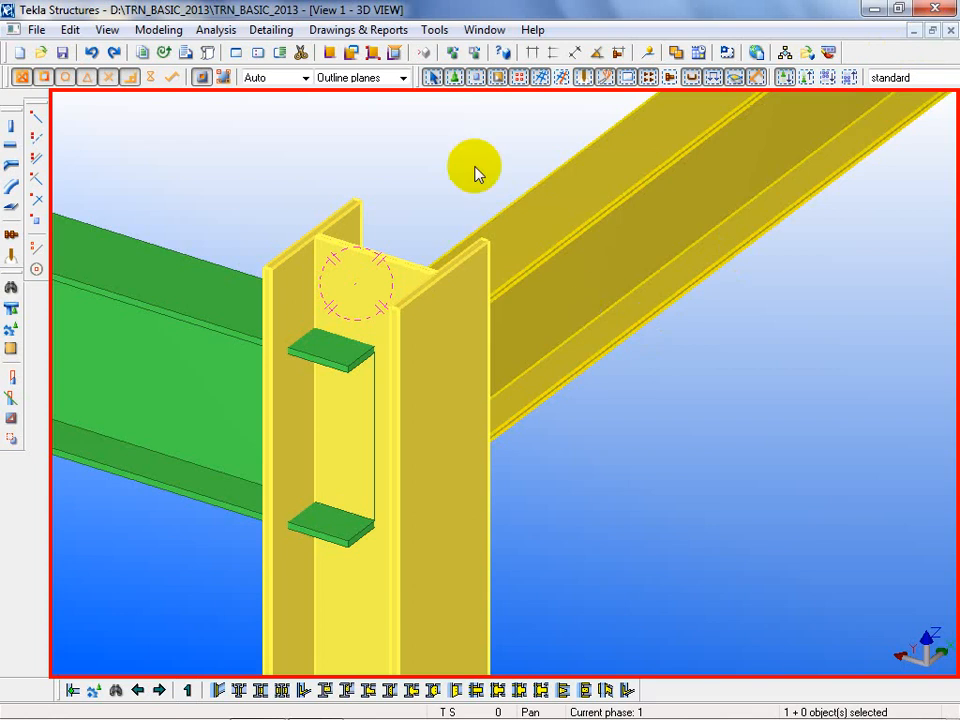
click(484, 29)
click(525, 178)
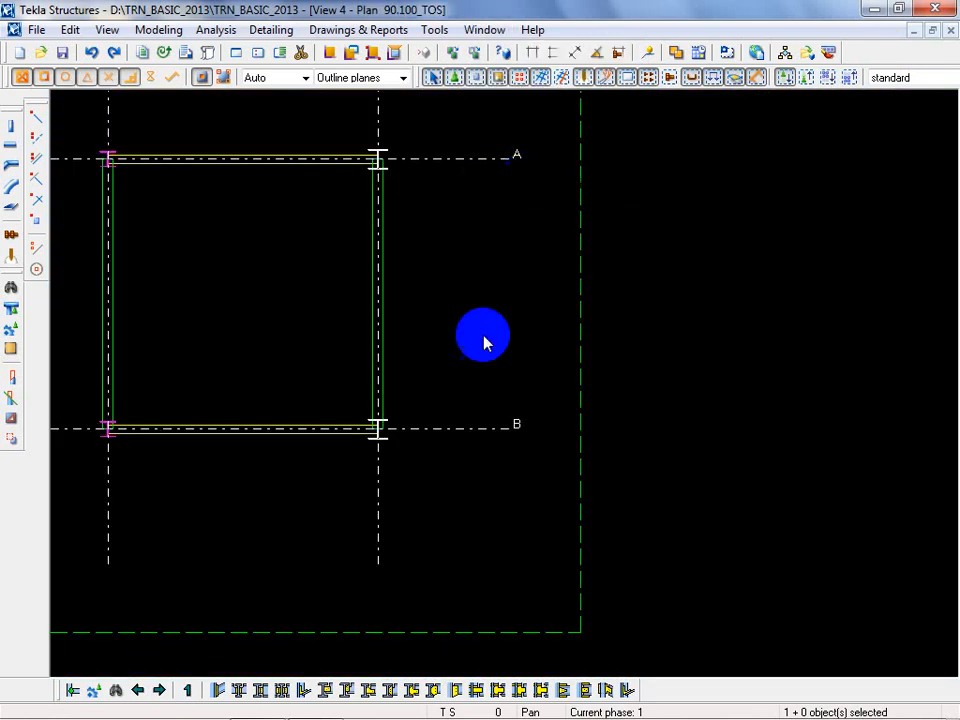
Set the on-plane position of the IPE300 beam along grid line 1 to Left, modify it and close the beam properties
middle_drag(255, 357, 425, 422)
scroll(259, 461, up, 6)
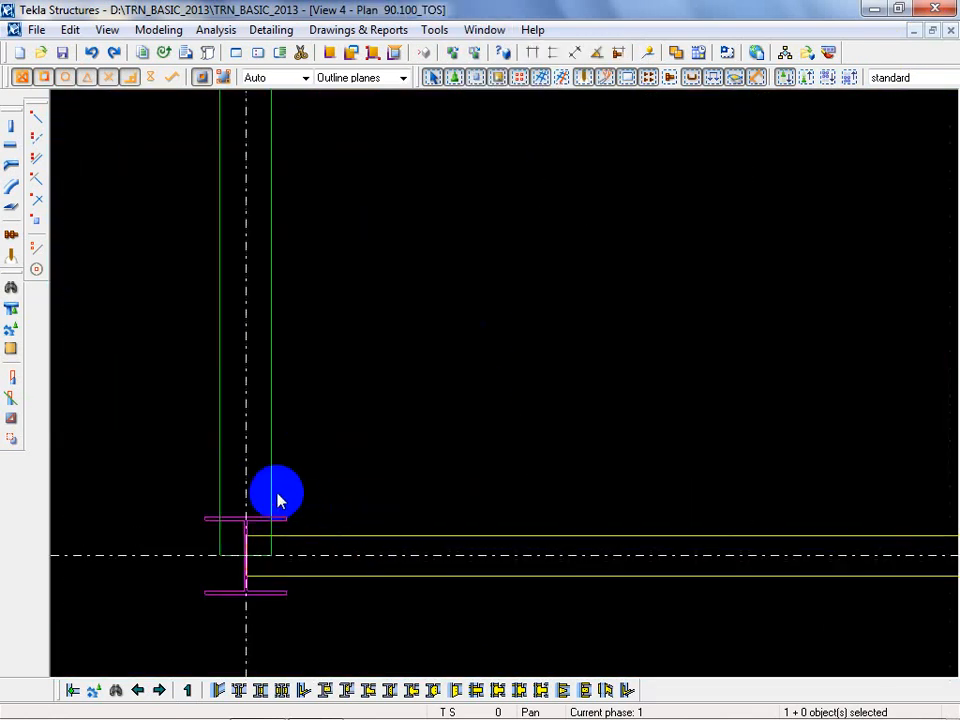
double_click(269, 491)
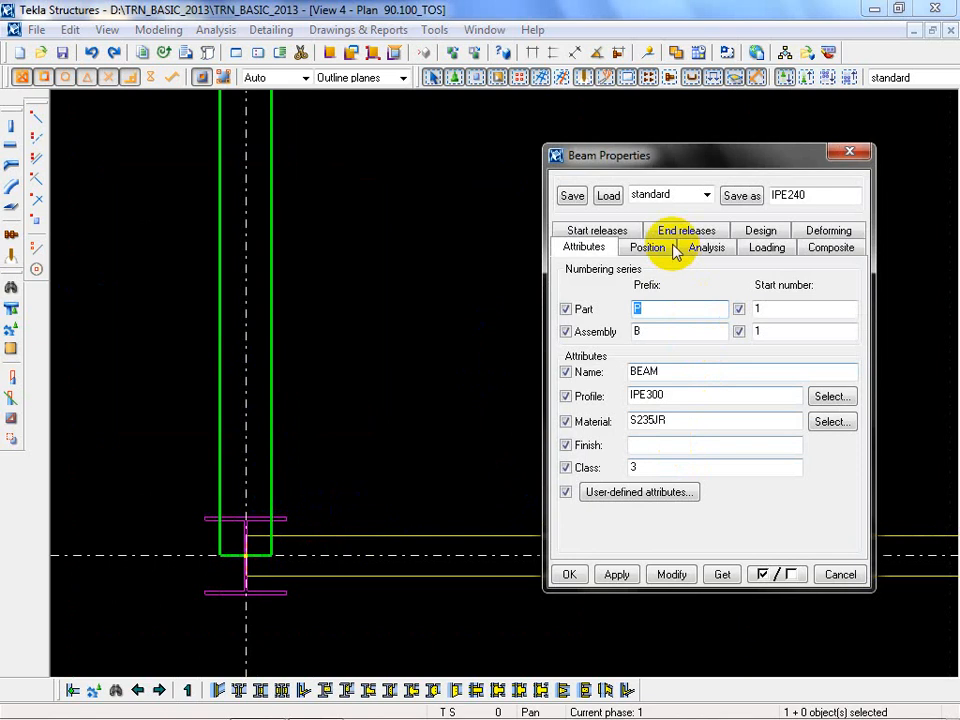
click(647, 250)
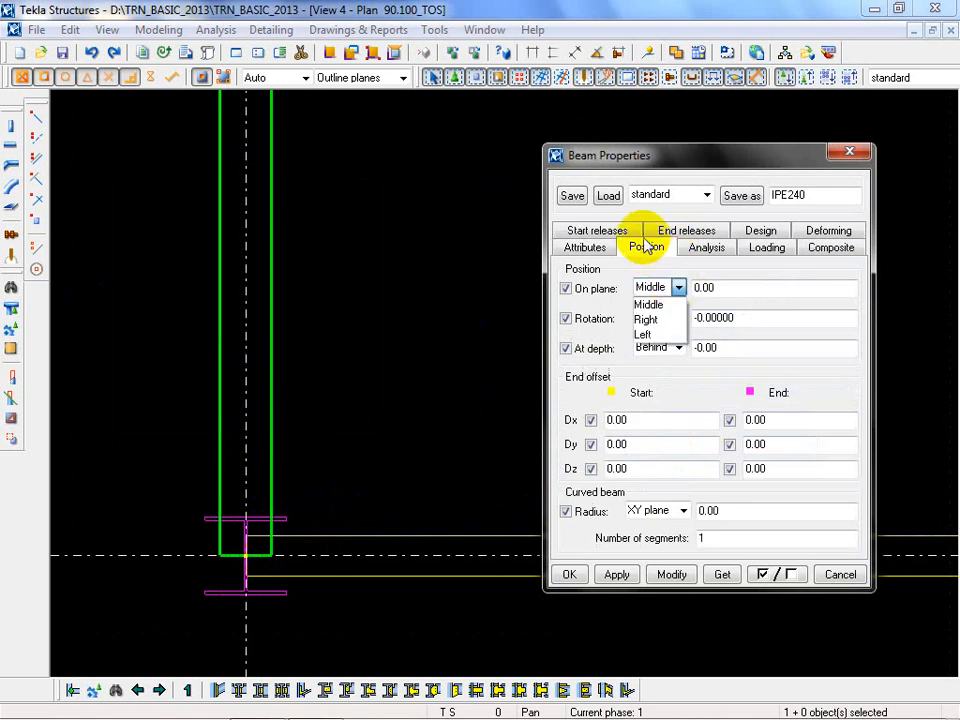
click(648, 334)
click(668, 575)
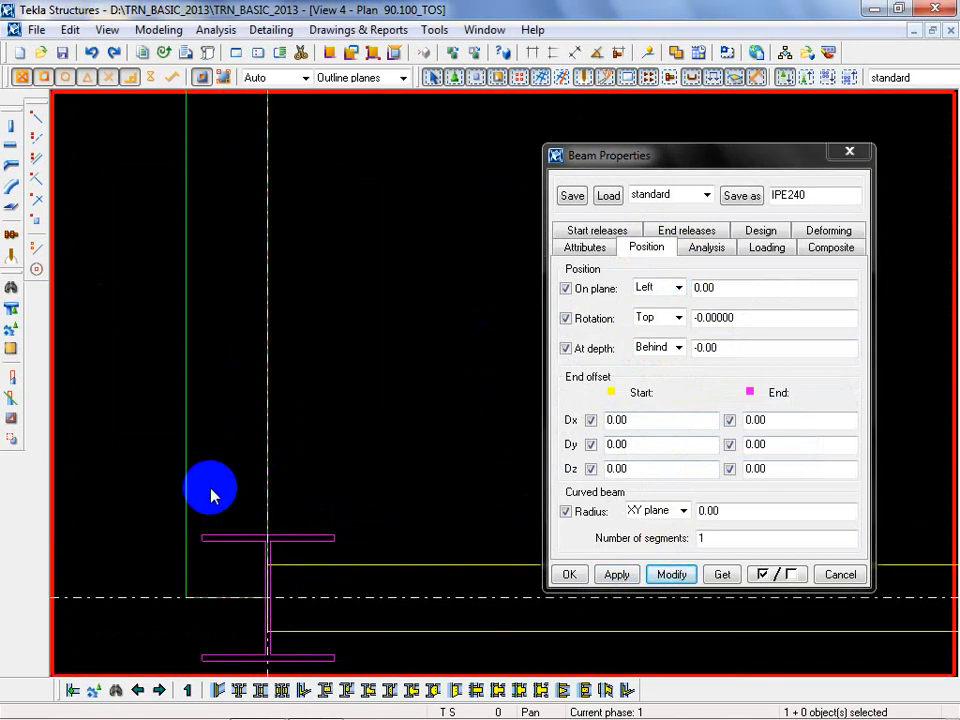
scroll(210, 490, down, 2)
scroll(300, 580, up, 1)
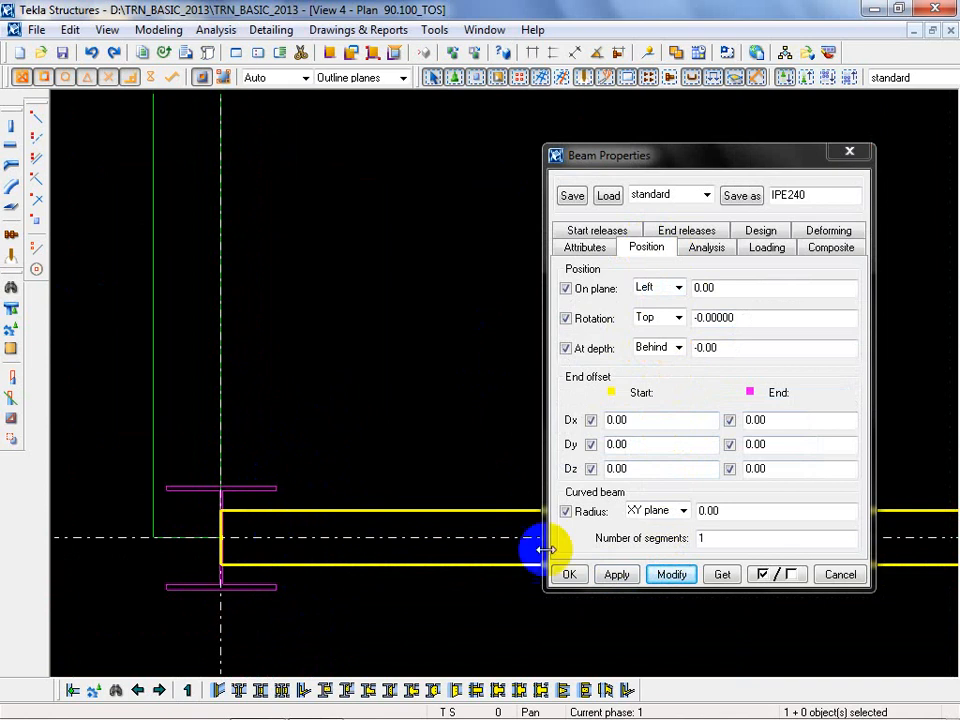
click(838, 576)
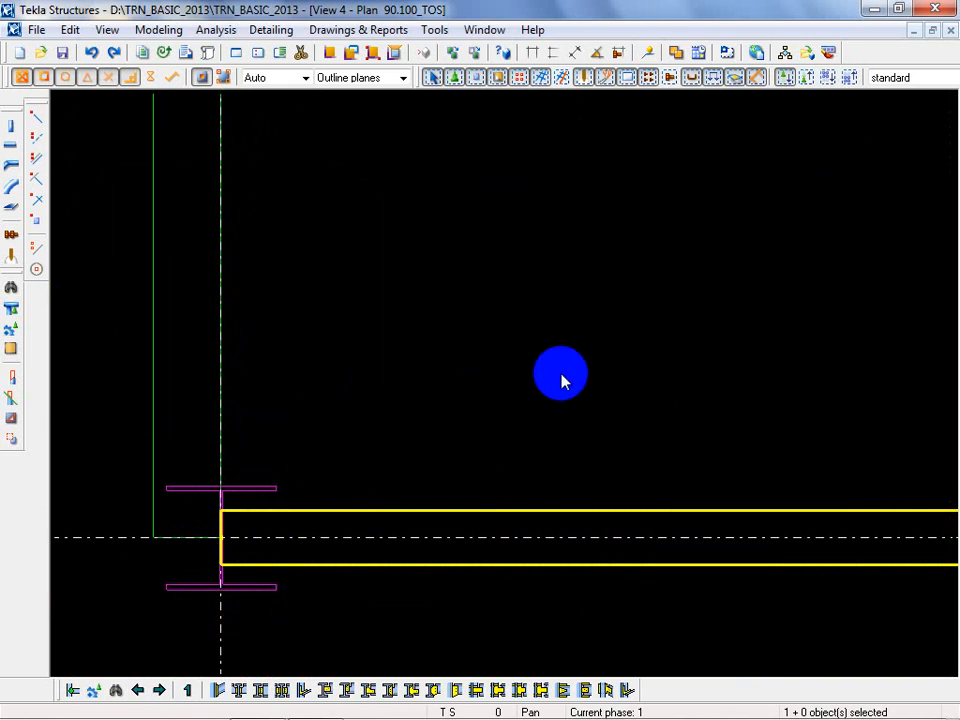
In the display settings of the Plan 90.100_TOS view, set the representation of parts to Fast and modify the view
double_click(561, 380)
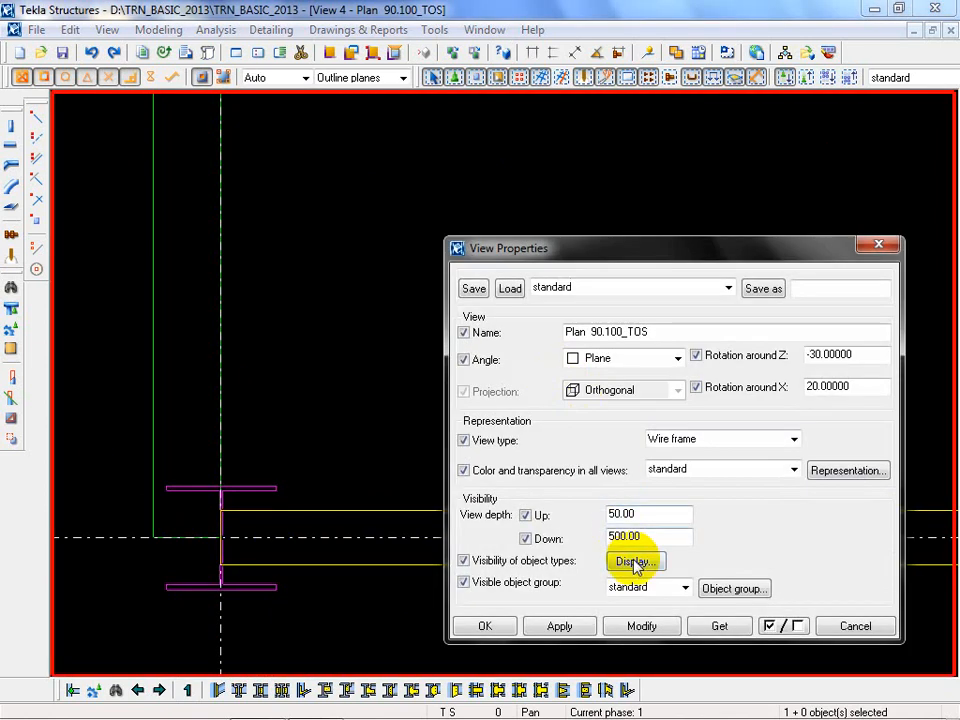
click(633, 562)
click(765, 212)
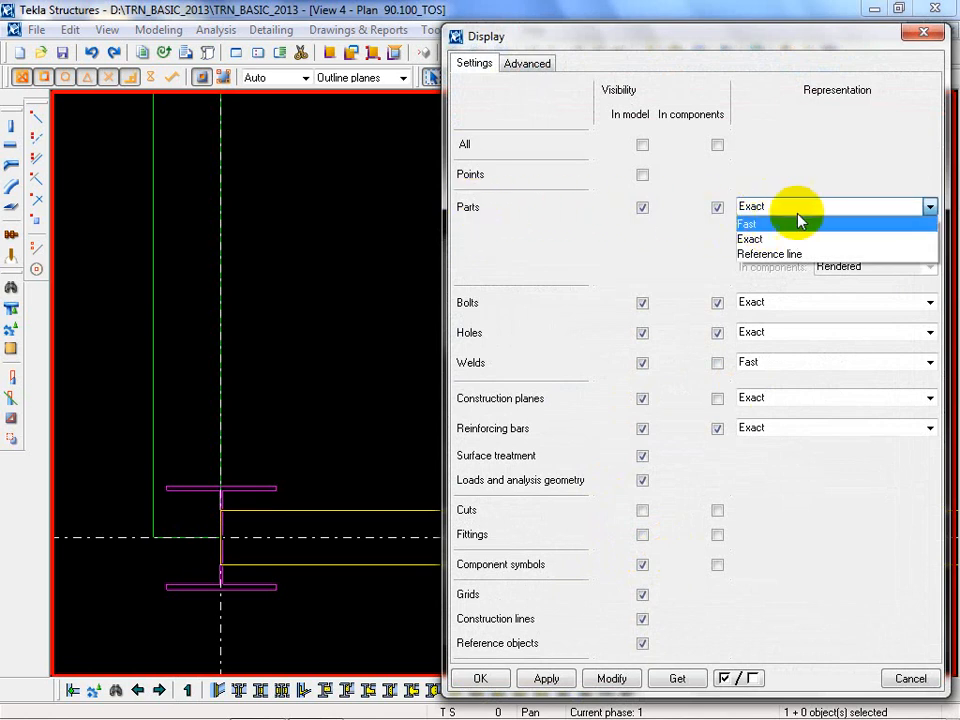
click(789, 167)
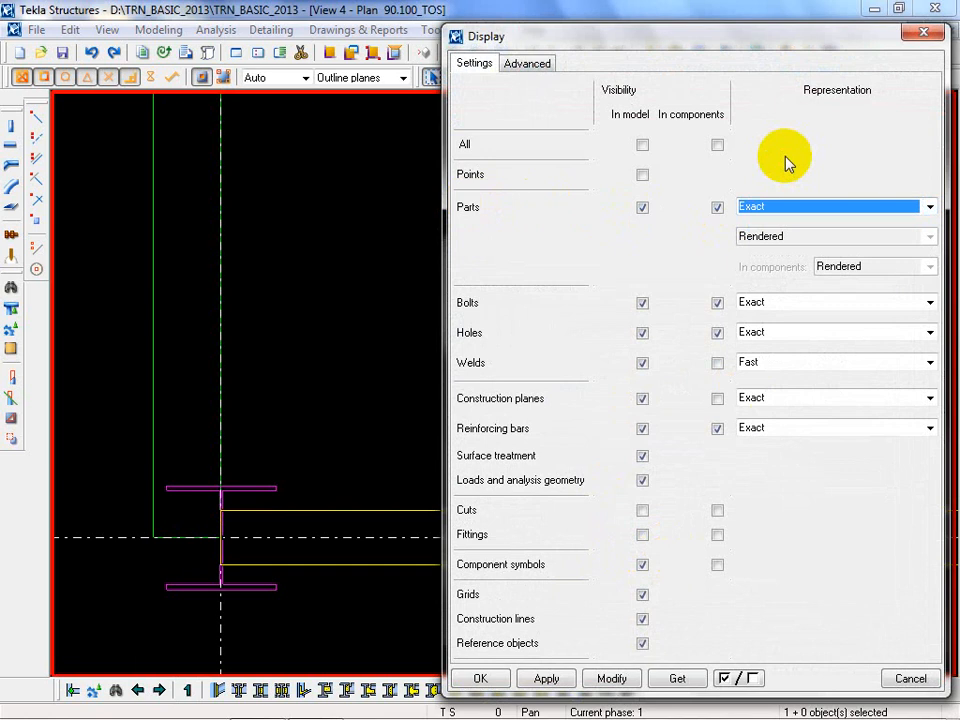
click(924, 33)
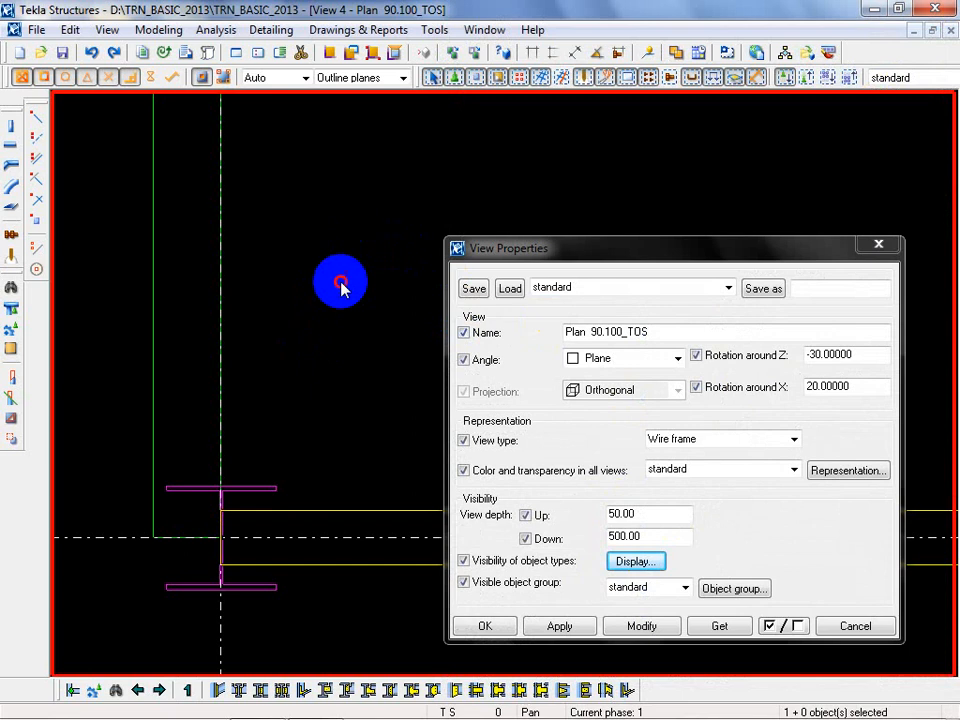
click(636, 561)
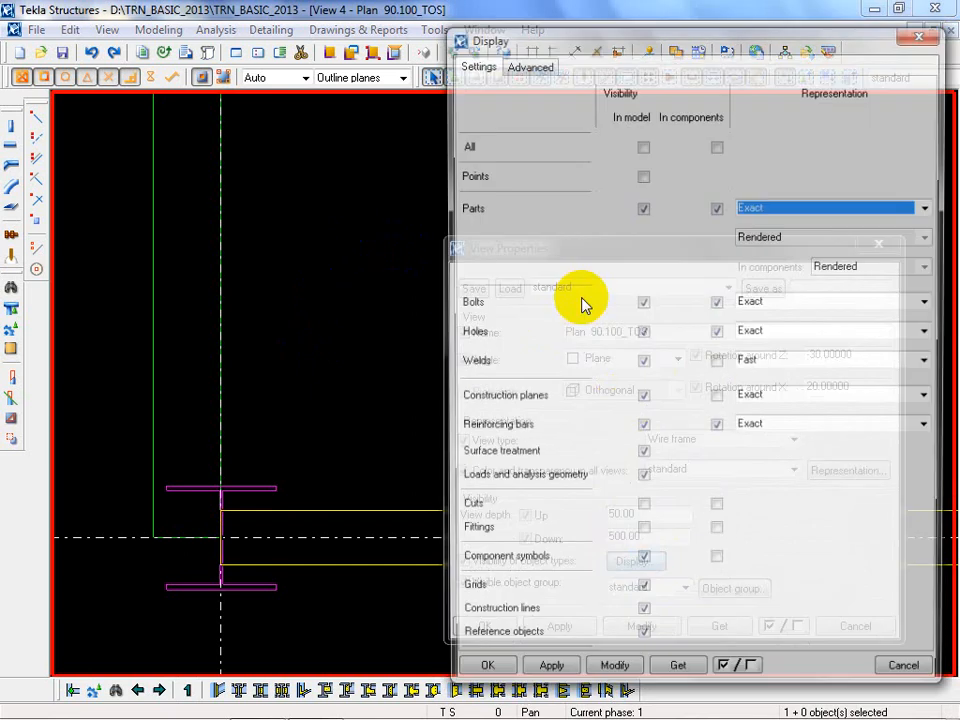
click(760, 210)
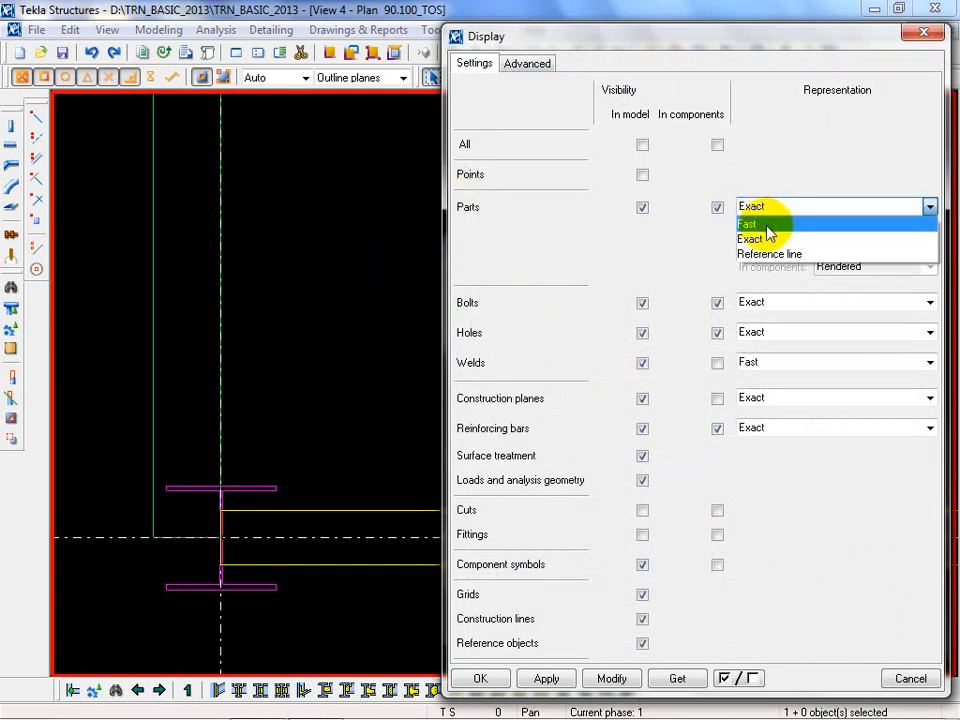
click(762, 225)
click(612, 679)
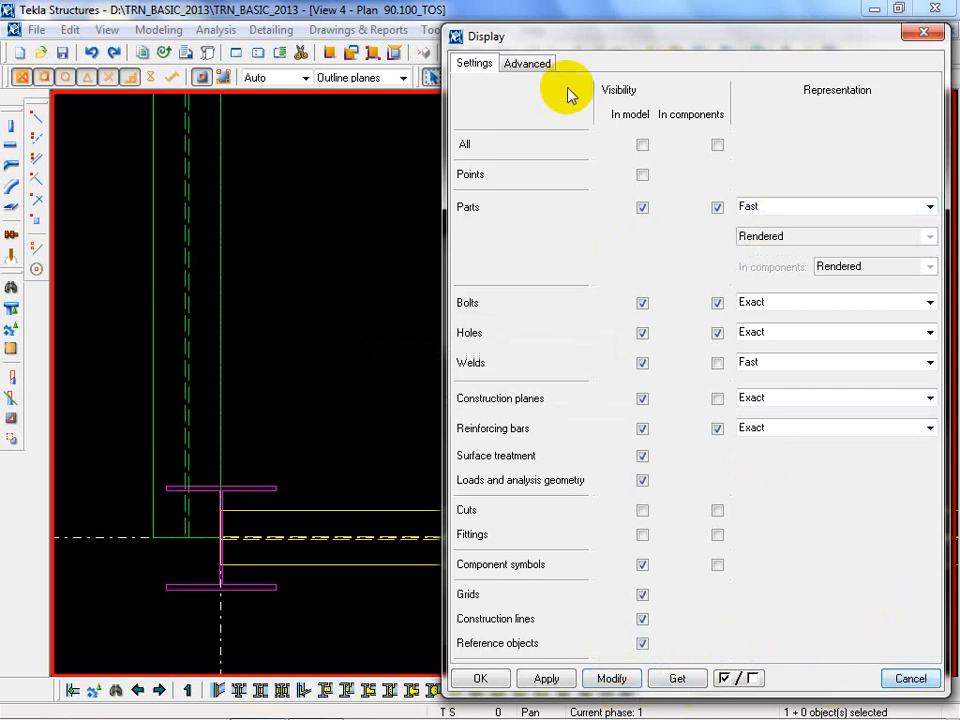
Turn on part center lines in the display settings of the Plan 90.100_TOS view, modify, and close the view properties
click(540, 65)
click(549, 115)
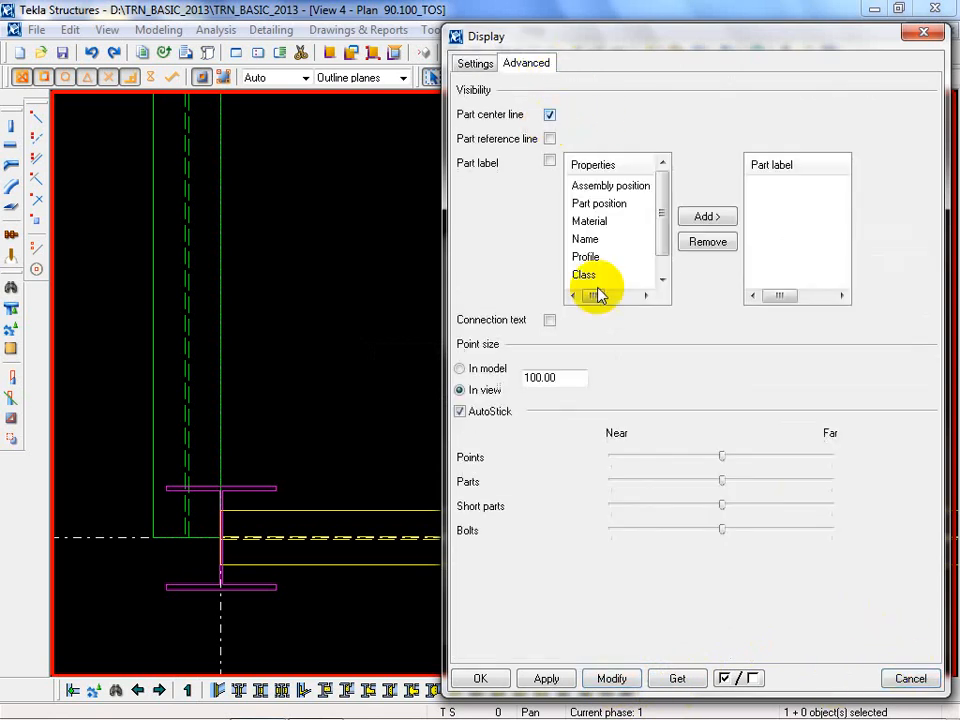
click(611, 678)
click(907, 680)
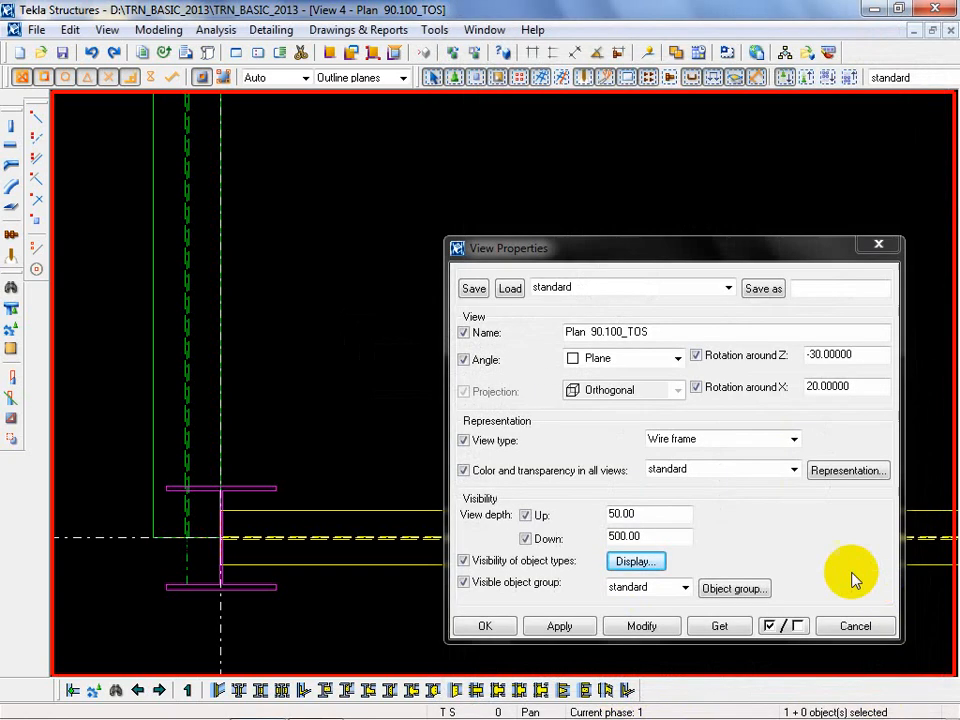
click(853, 626)
scroll(229, 487, up, 2)
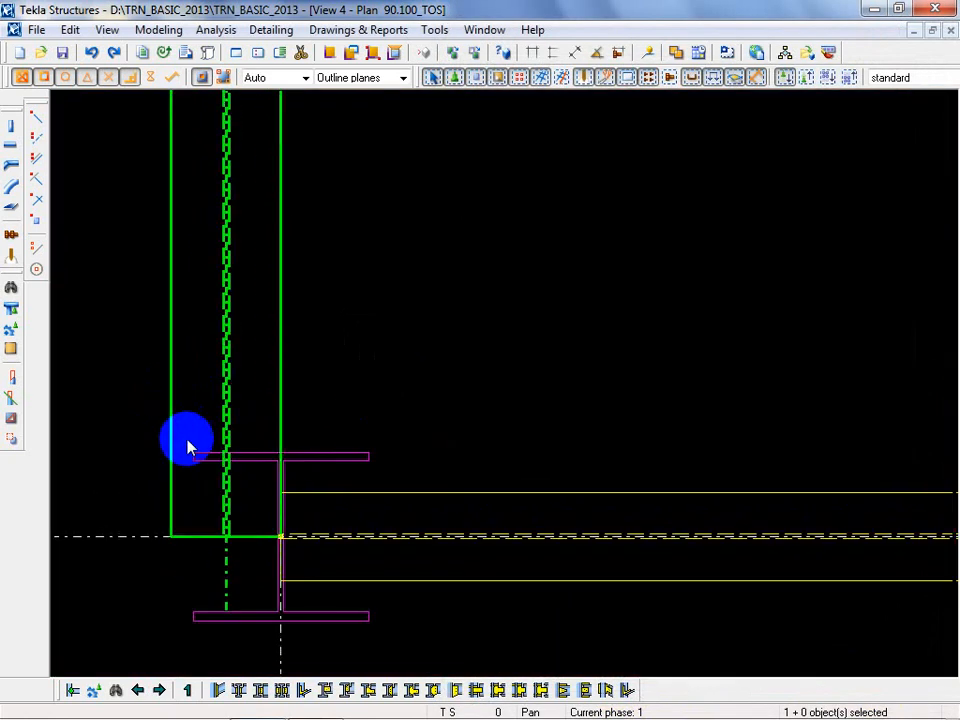
scroll(231, 563, up, 3)
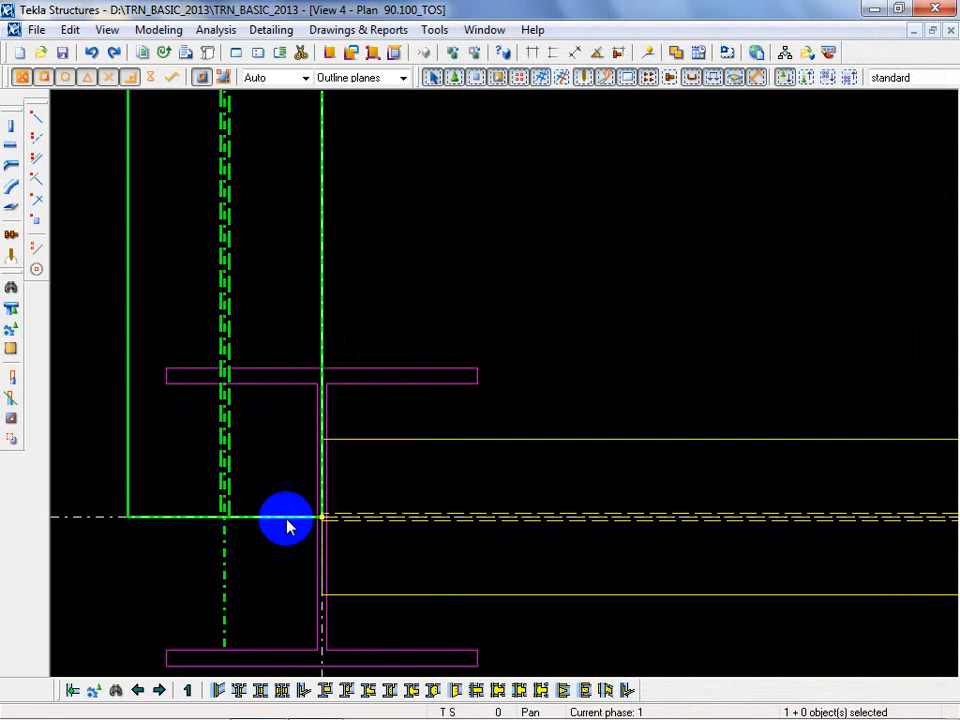
scroll(103, 478, down, 2)
Set the point size to In model in the plan view's advanced display settings, modify, and close the view properties
double_click(418, 369)
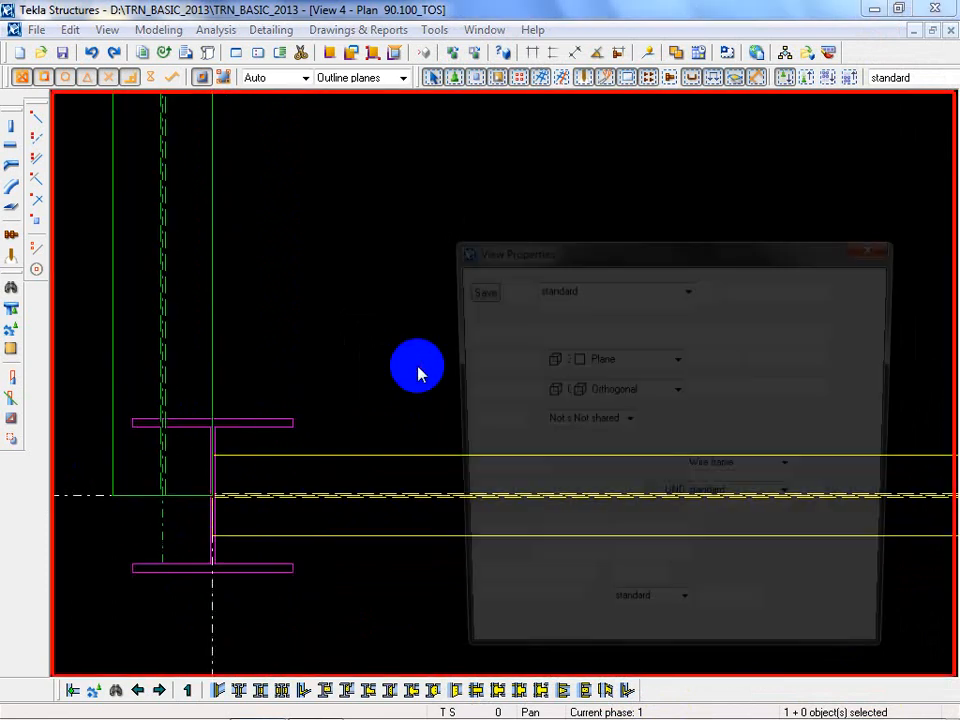
click(642, 562)
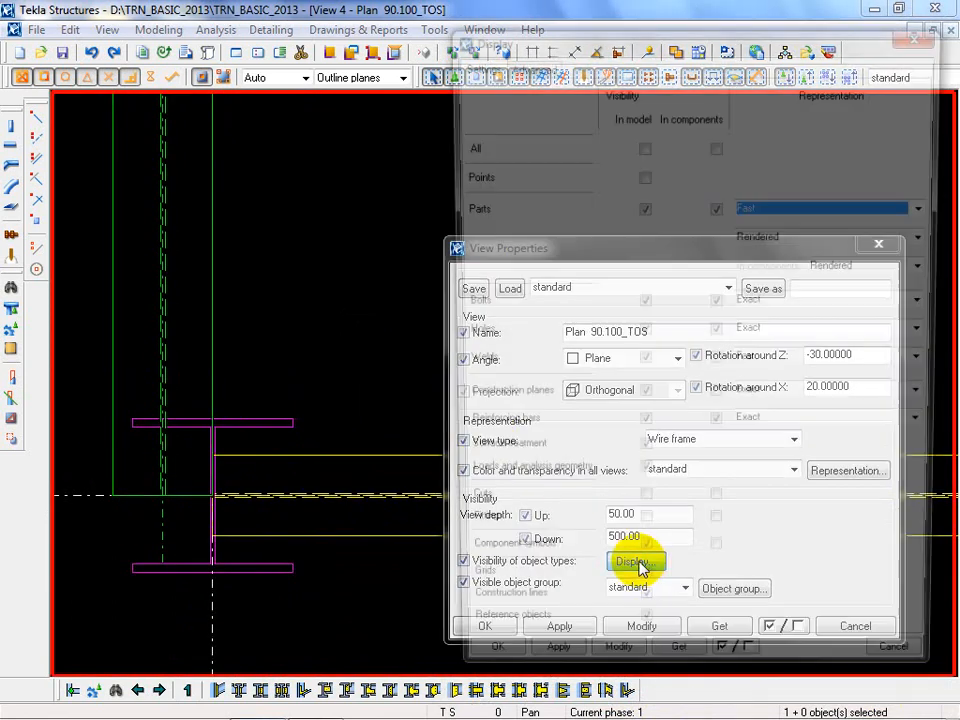
click(526, 63)
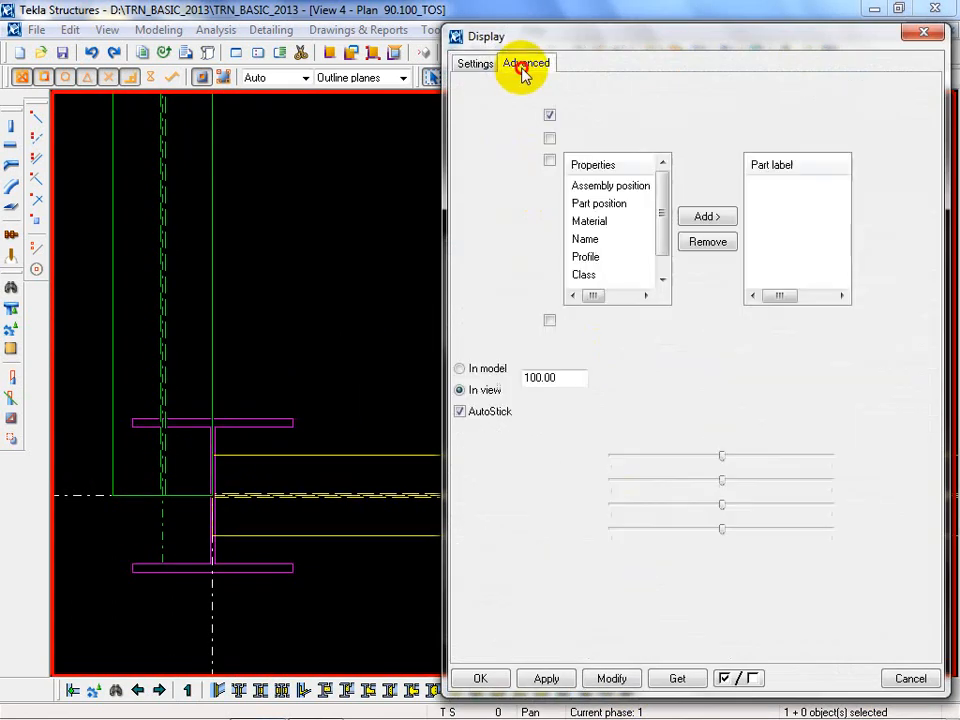
click(490, 370)
click(590, 679)
click(482, 679)
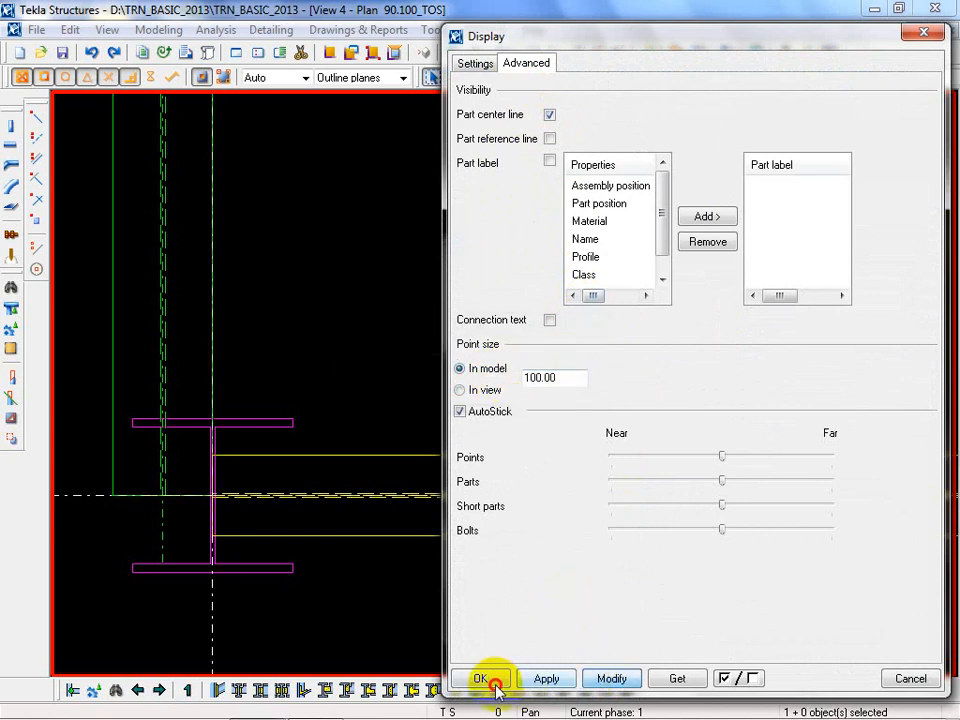
click(882, 627)
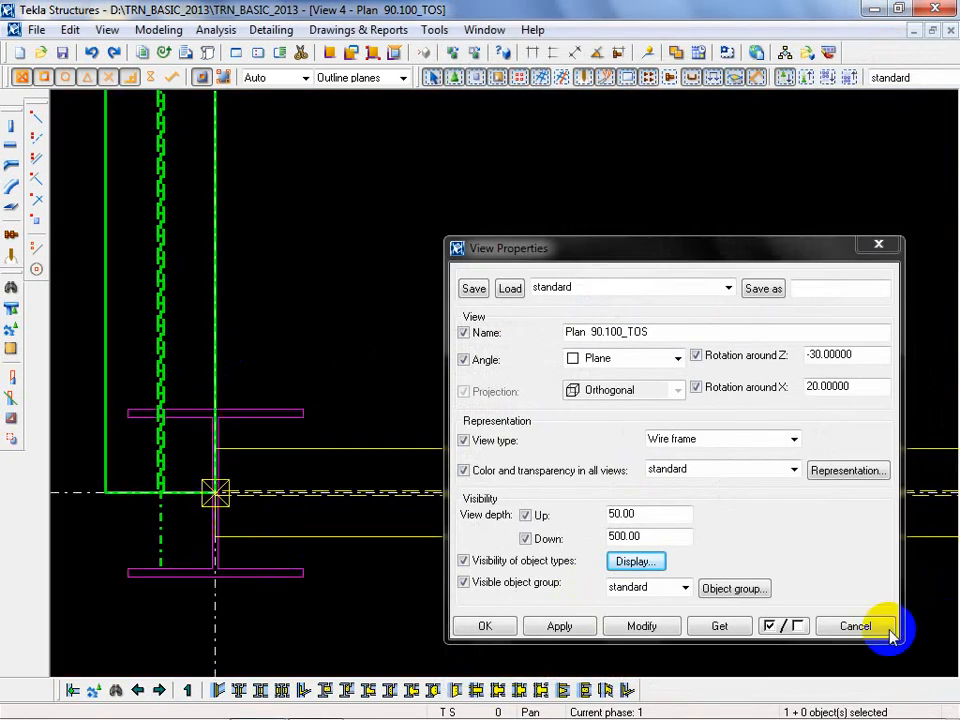
click(321, 360)
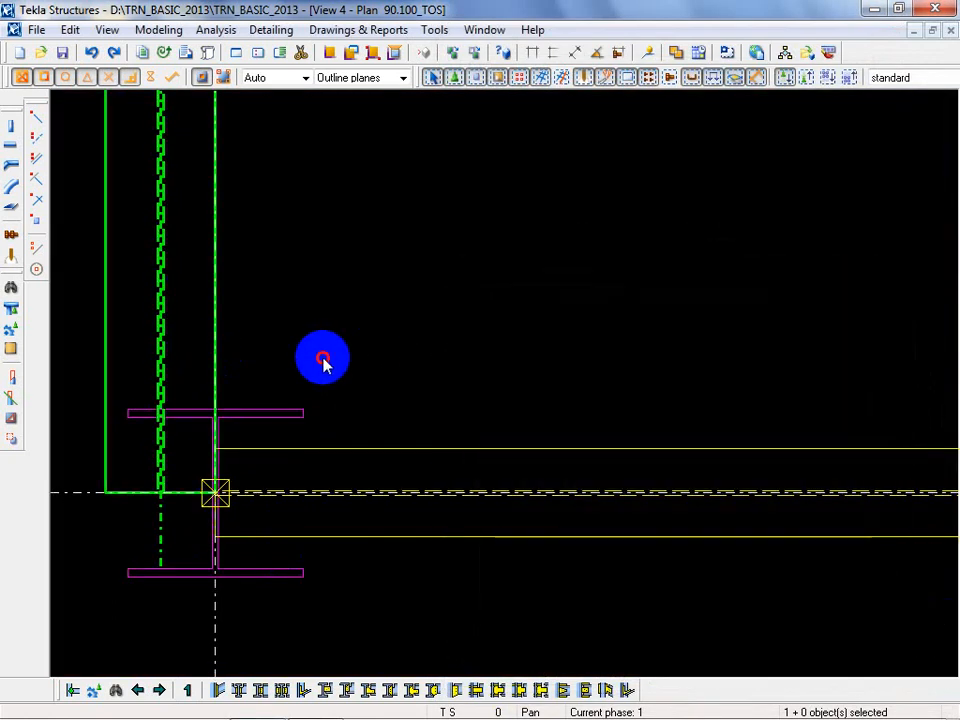
Set the on-plane position of the IPE300 beam along grid line 1 to Right and modify it
double_click(213, 312)
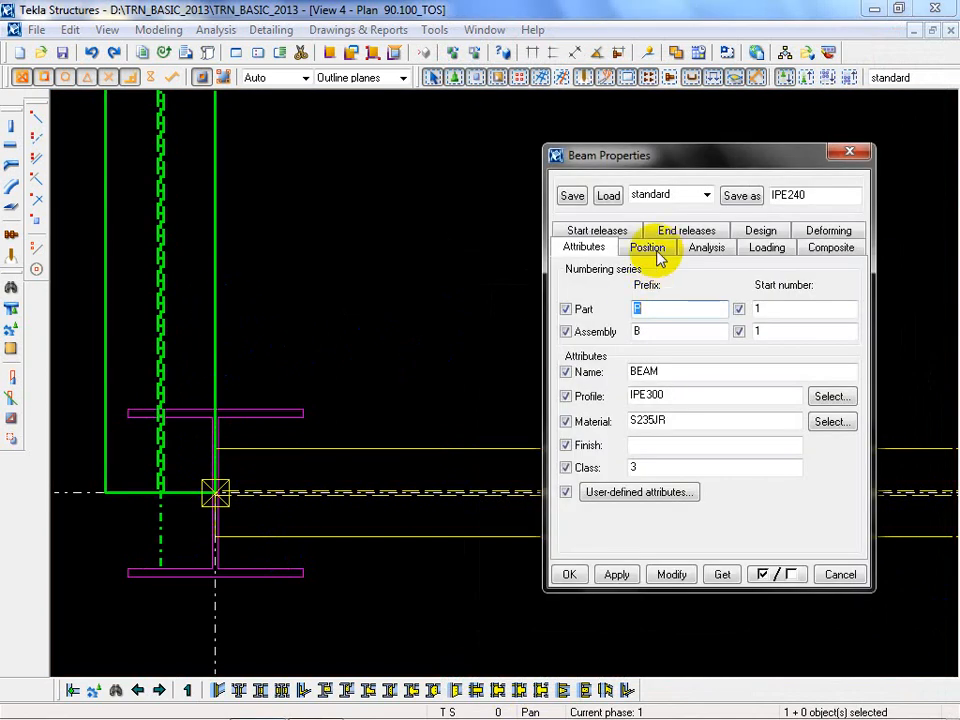
click(656, 250)
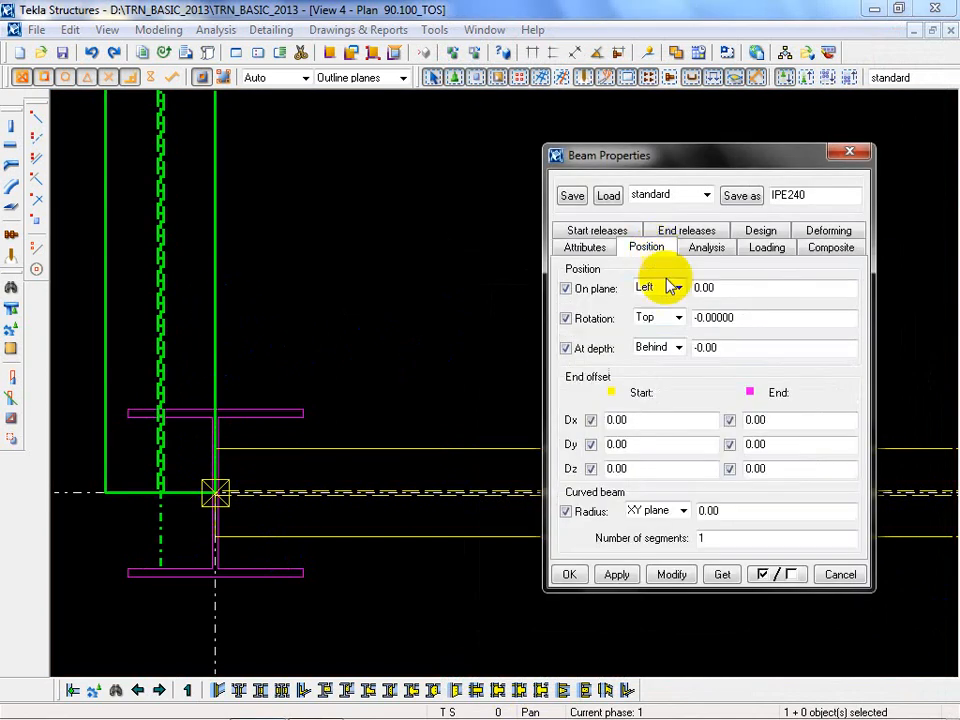
click(648, 320)
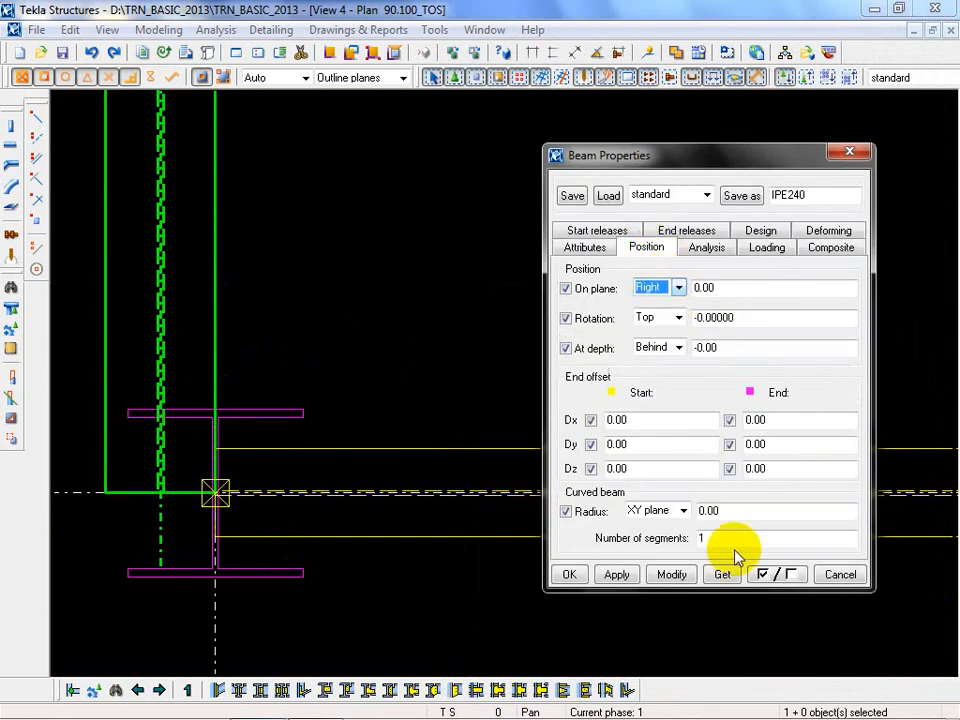
click(672, 574)
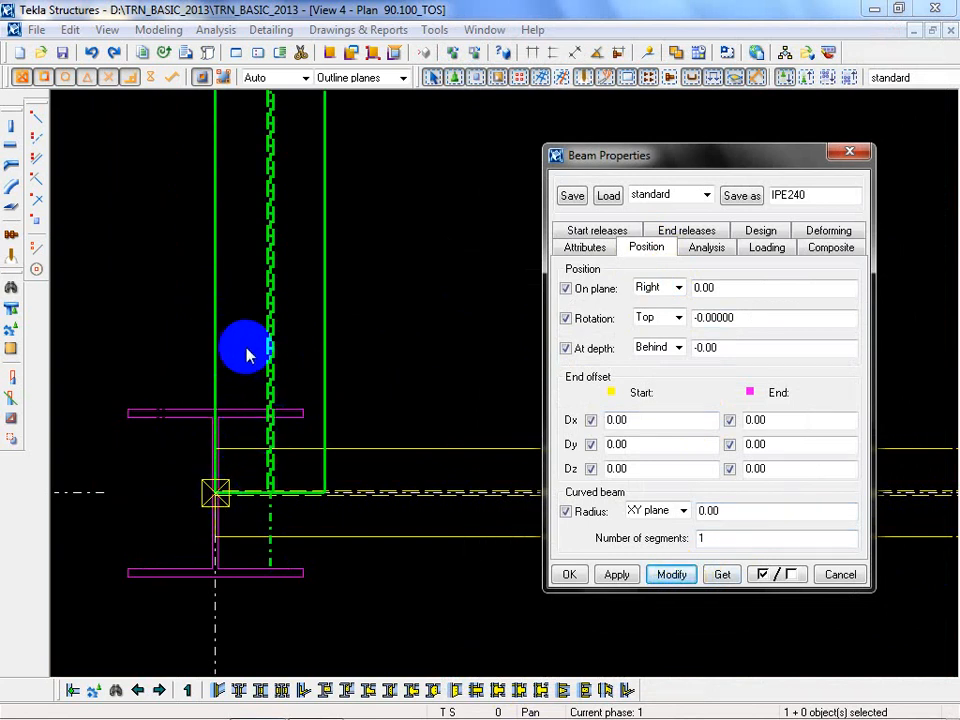
Set the on-plane position of the IPE300 beam along grid line 1 to Middle and modify it
middle_drag(284, 532, 233, 618)
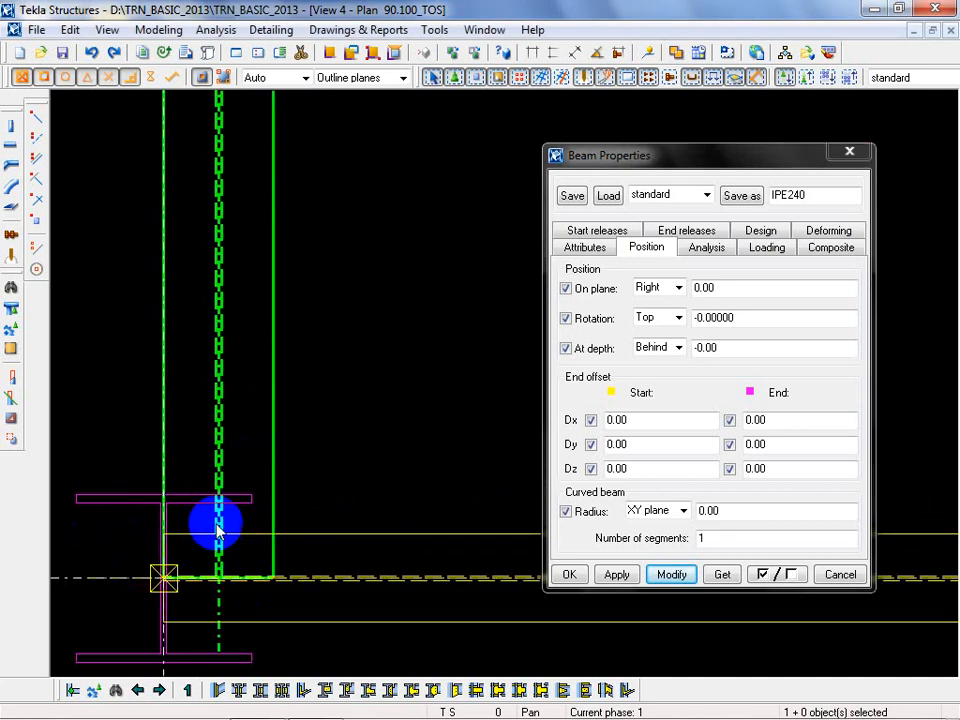
scroll(218, 530, down, 5)
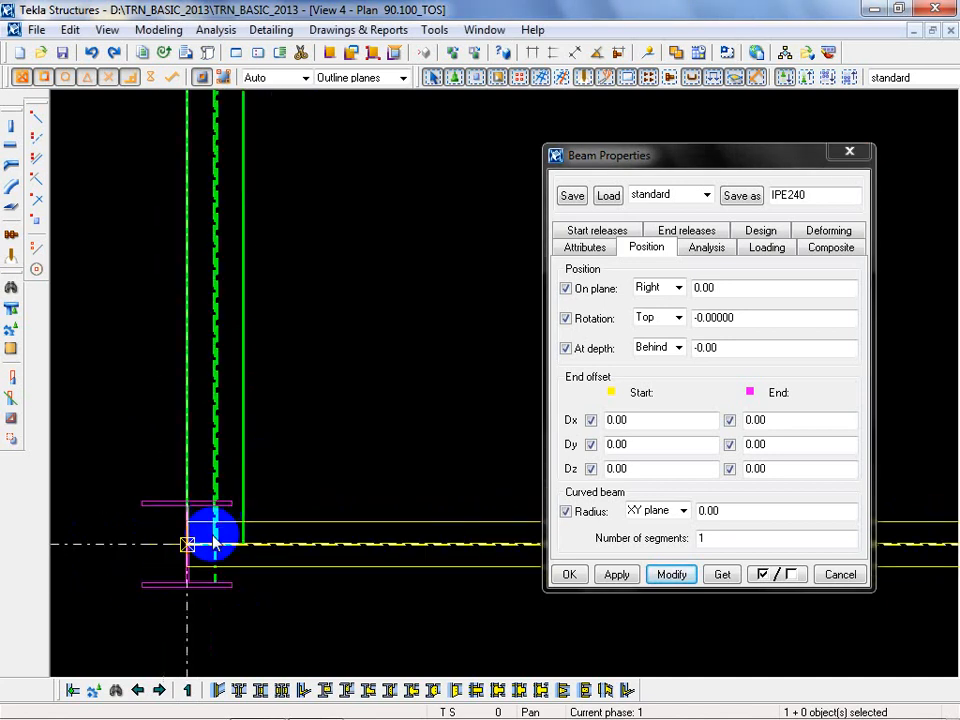
click(679, 288)
click(650, 304)
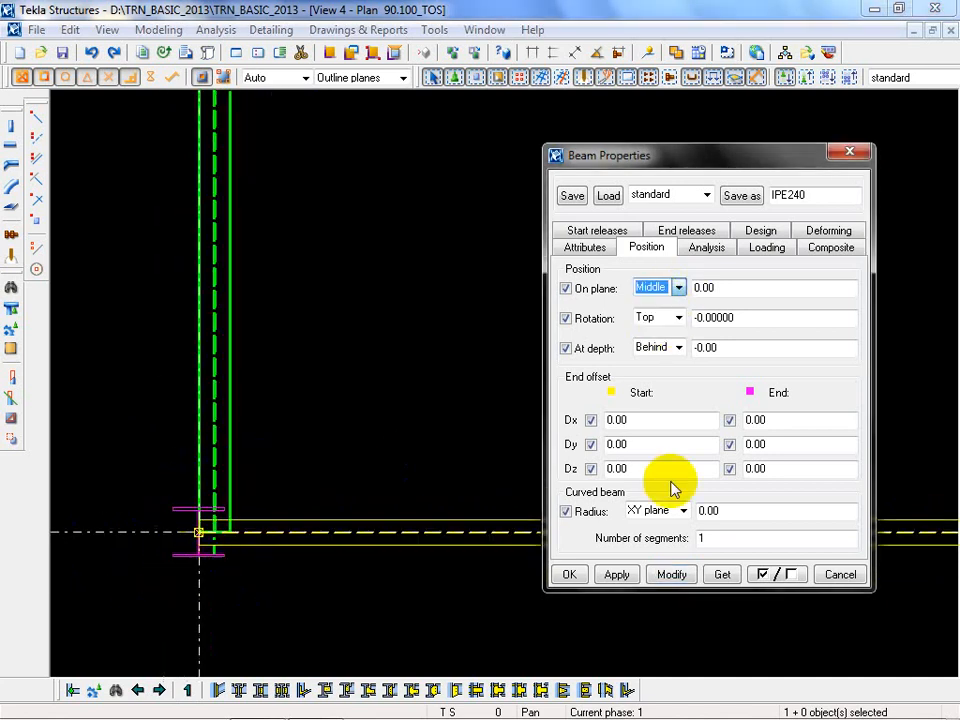
click(671, 574)
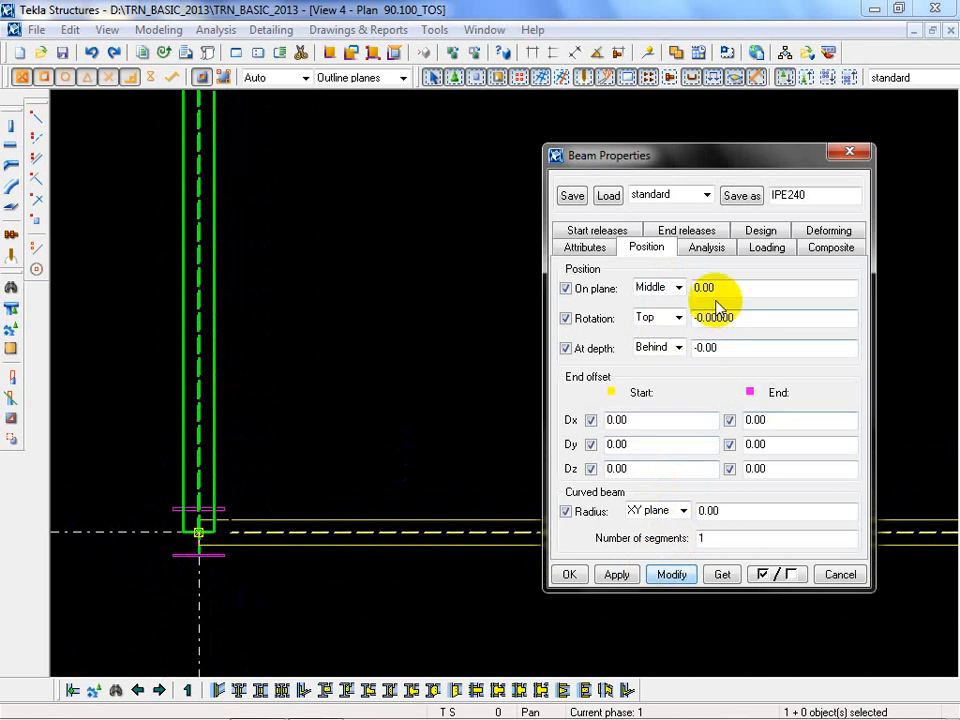
Set the on-plane offset of the beam along grid line 1 to 500, modify it and inspect the shifted beam in plan
drag(724, 292, 625, 298)
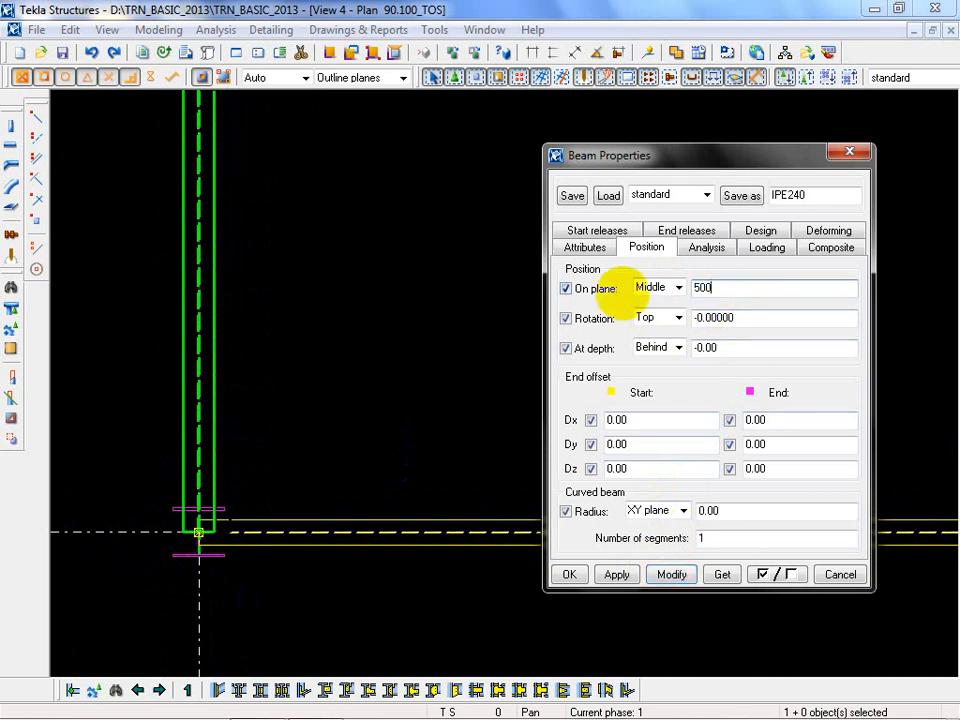
click(672, 582)
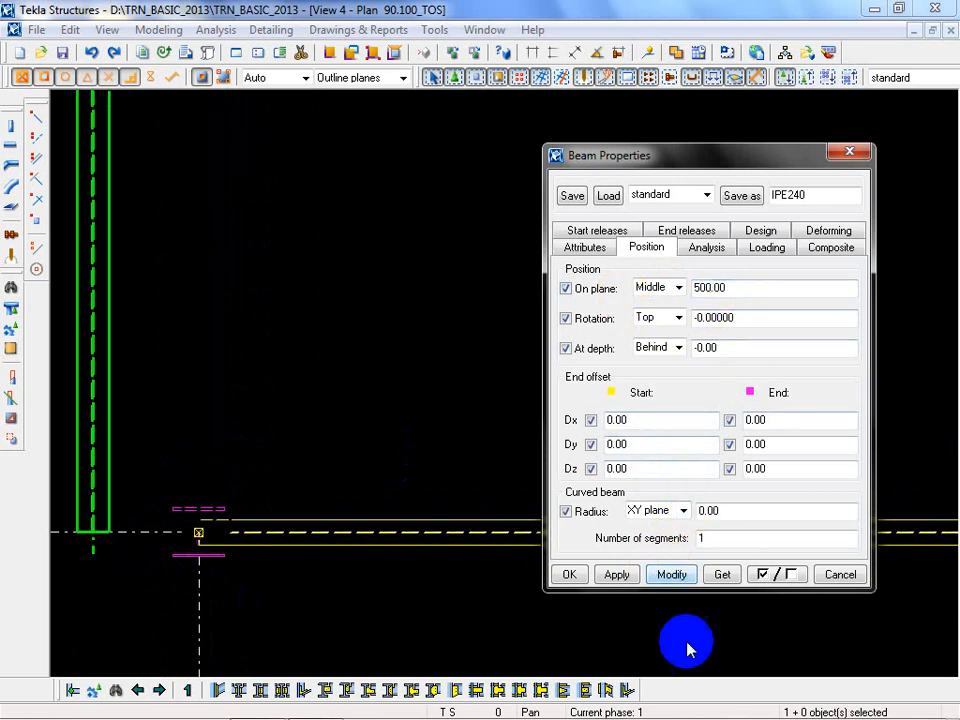
middle_drag(286, 559, 332, 600)
scroll(330, 600, down, 4)
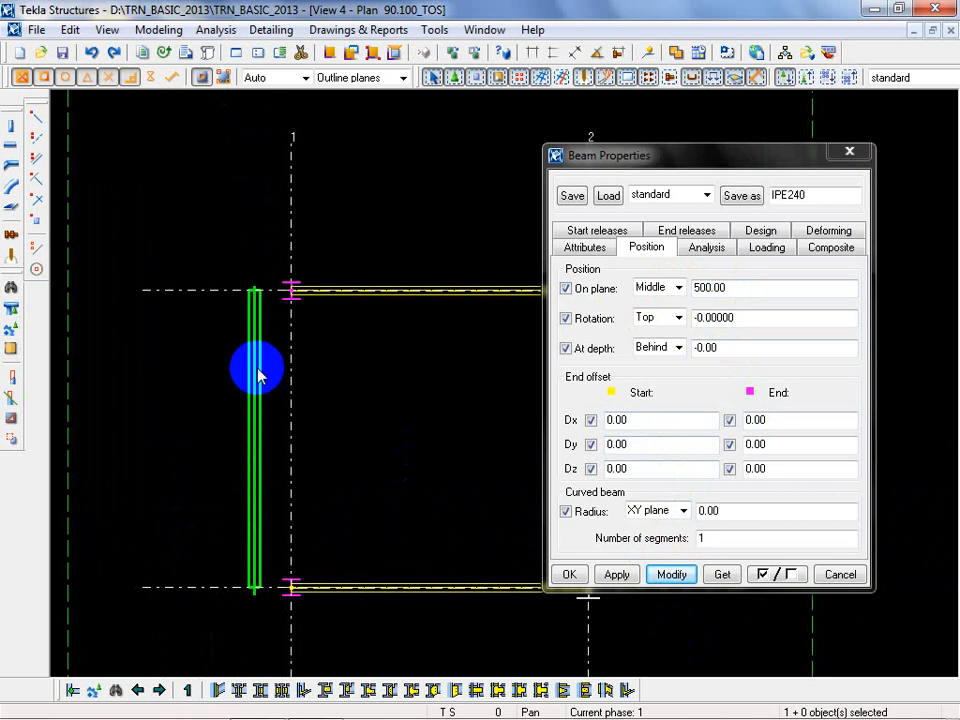
scroll(270, 300, up, 3)
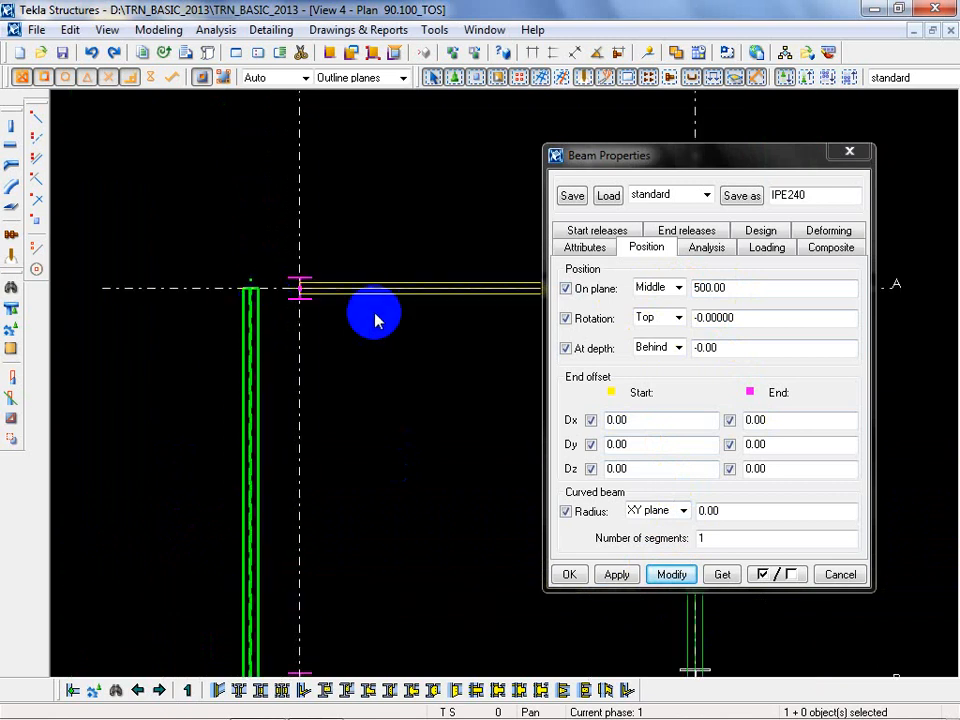
Set the on-plane offset of the beam along grid line 1 to 0, modify it and check its end at the corner column
double_click(757, 291)
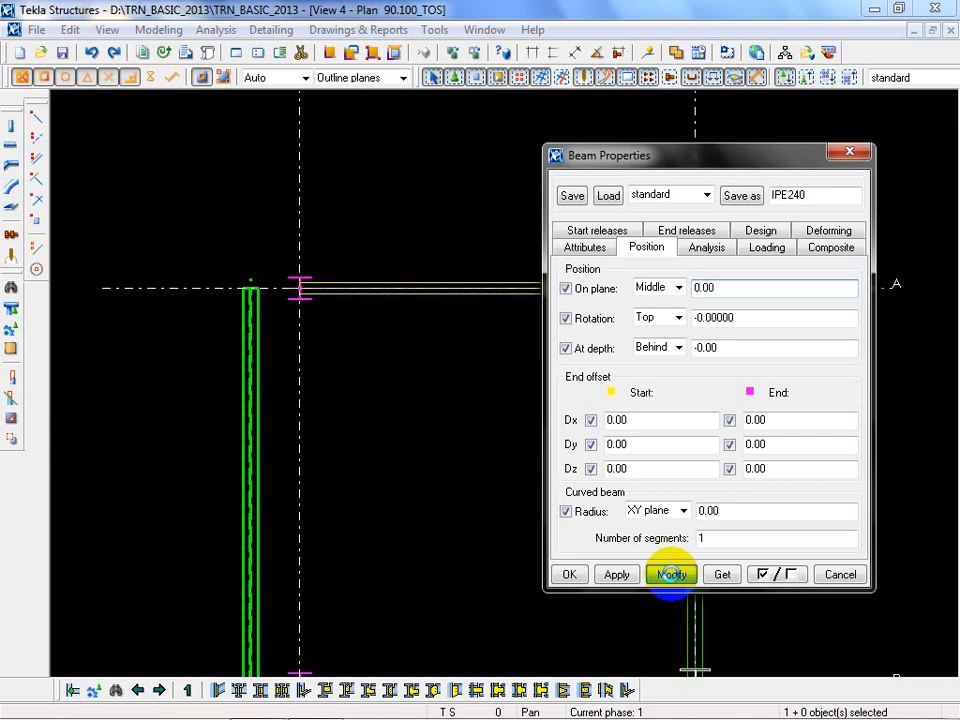
middle_drag(321, 569, 266, 375)
scroll(231, 457, up, 5)
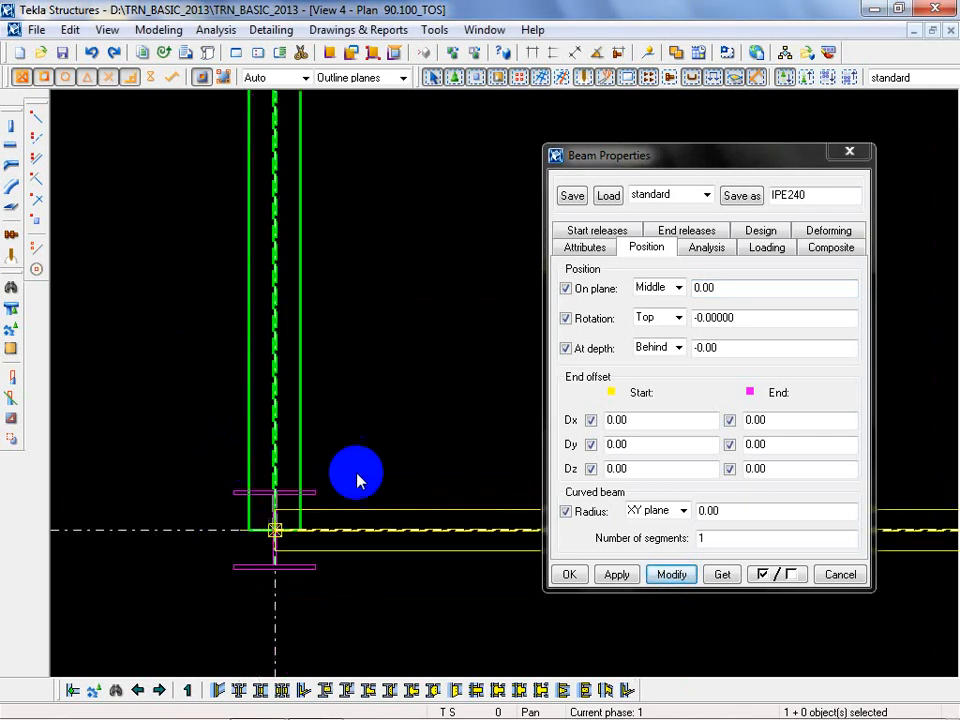
Select the beam along grid line 1 in the plan view, set its on-plane offset to -500 and modify it
click(482, 34)
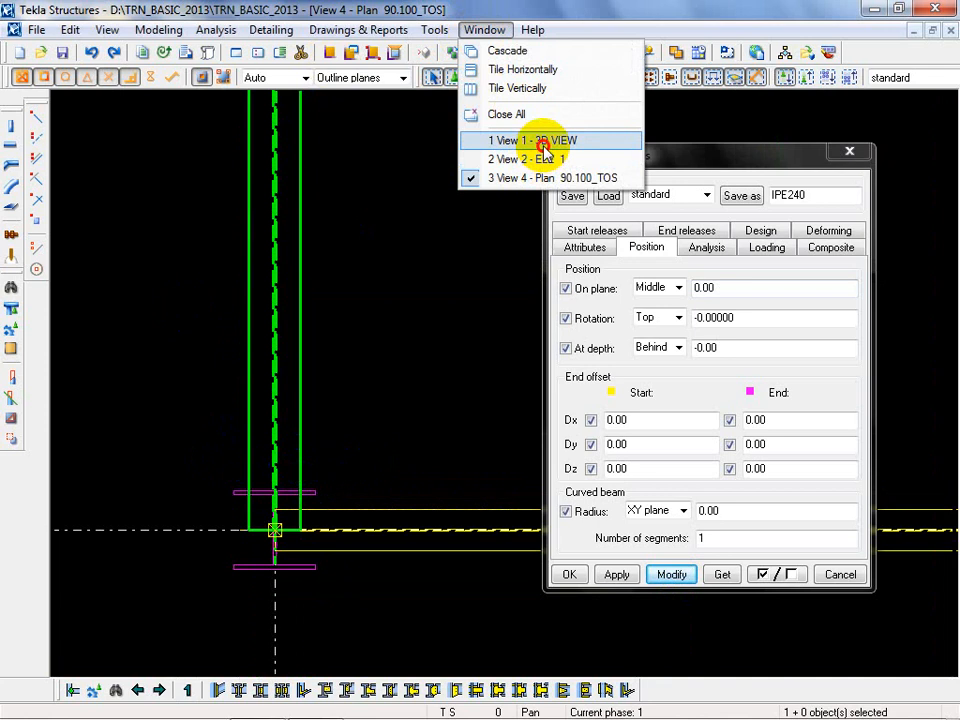
click(372, 374)
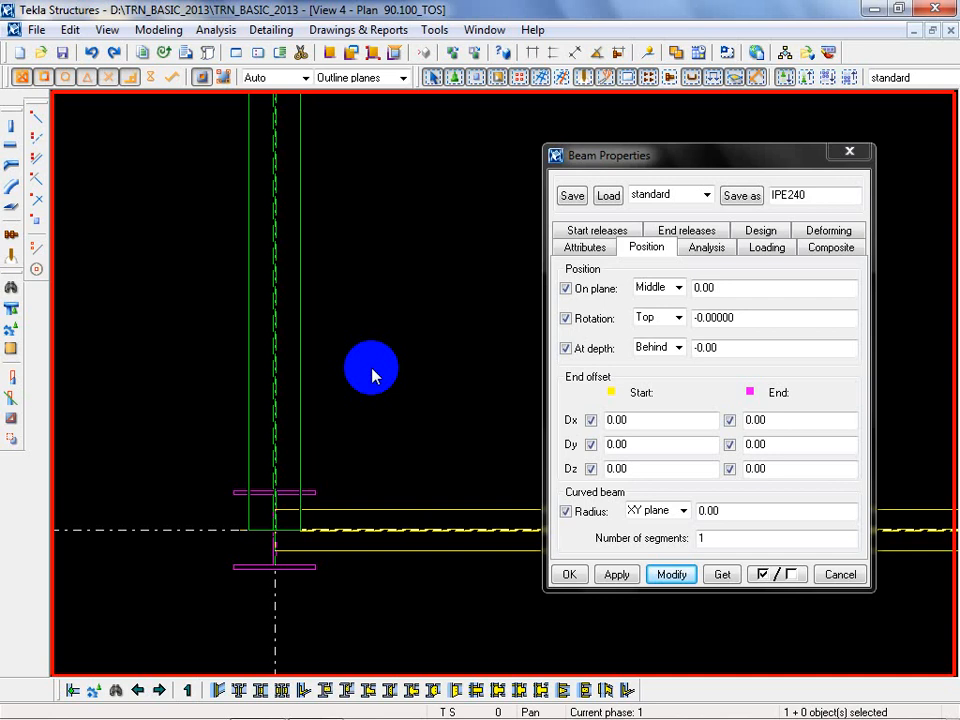
click(302, 369)
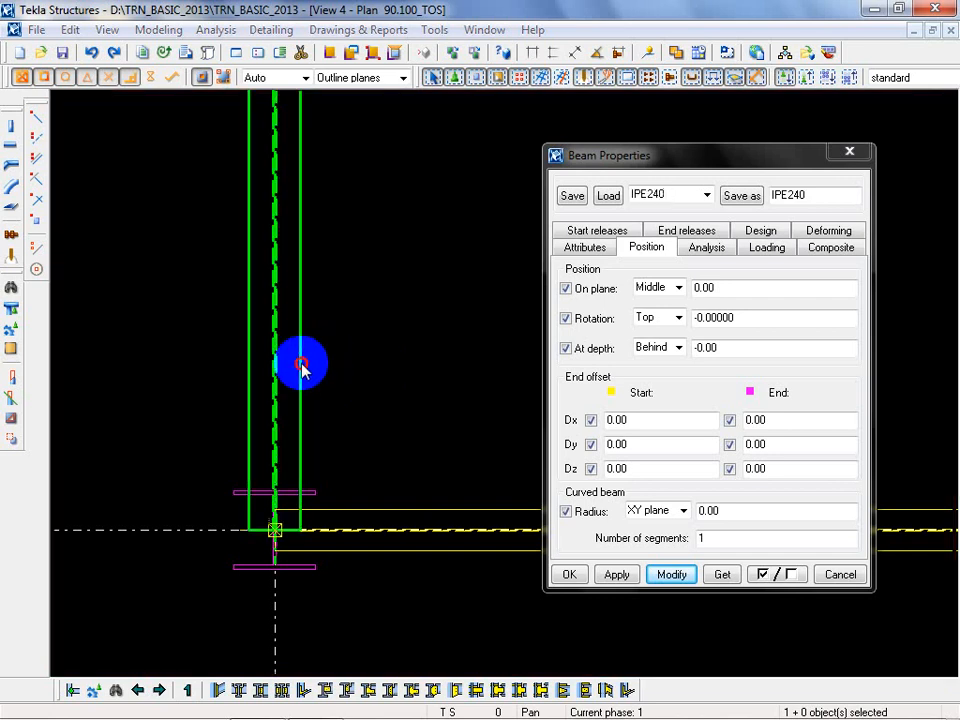
double_click(737, 289)
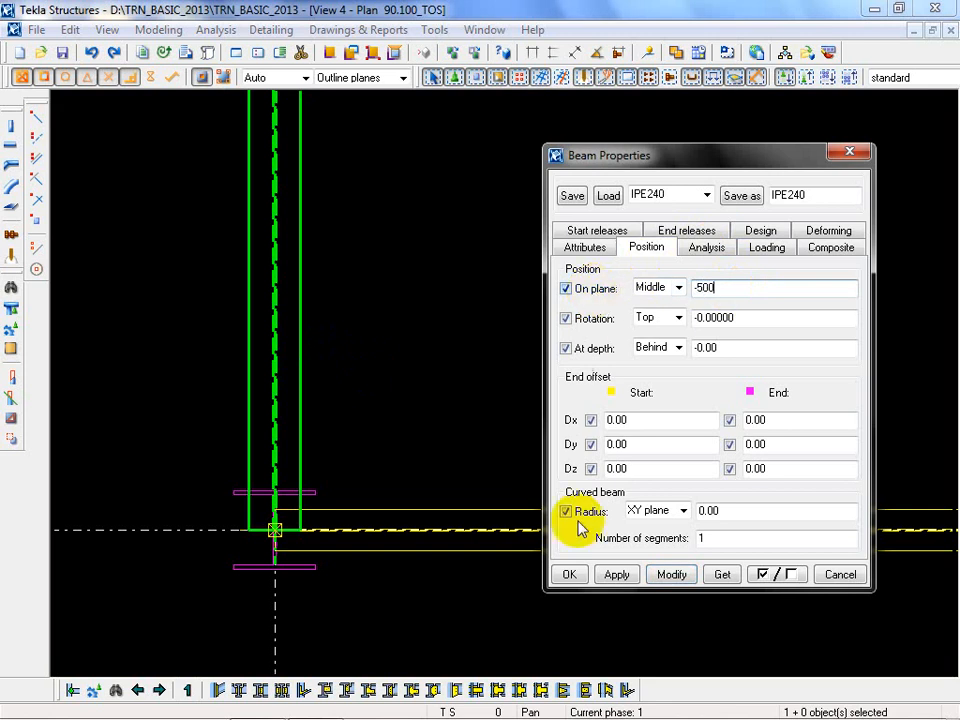
click(671, 574)
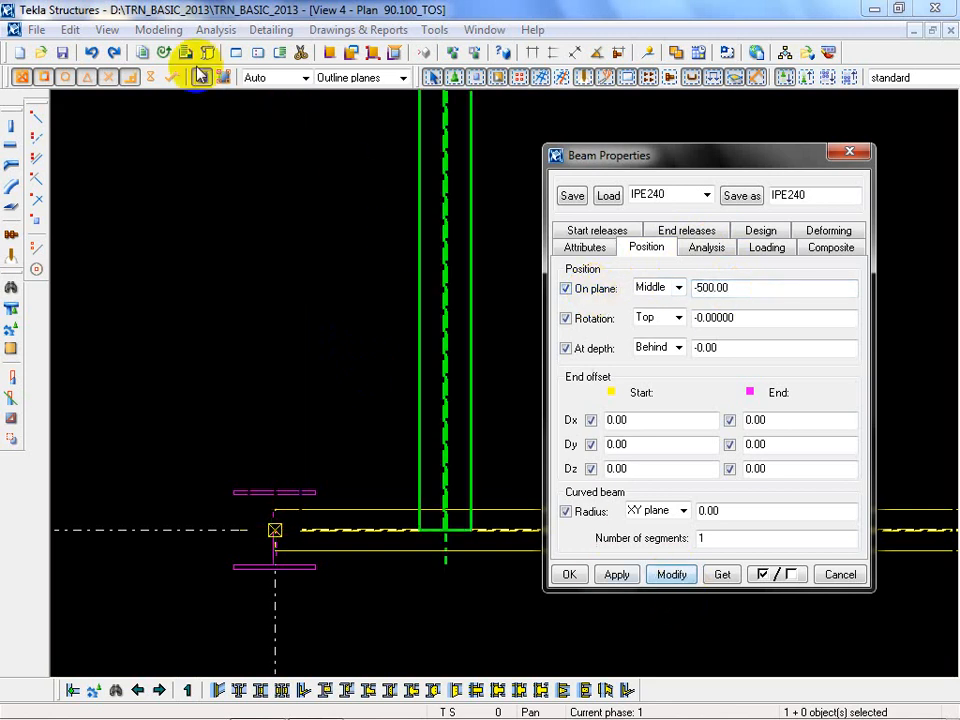
Undo the last offset change of the beam, close the beam properties and clear the selection
click(90, 52)
click(840, 575)
click(521, 403)
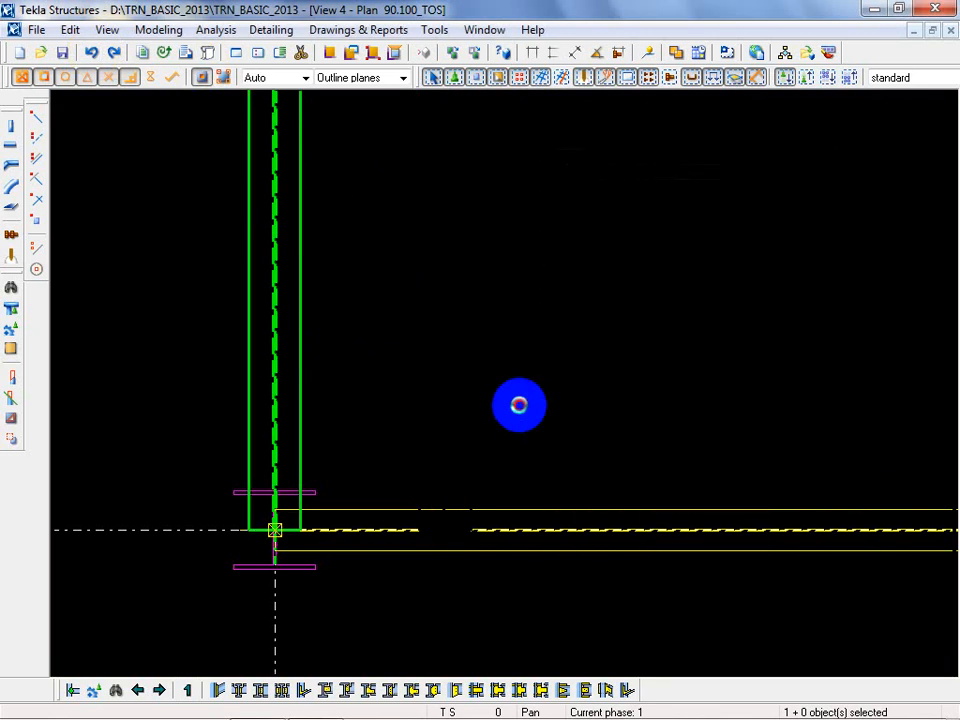
Switch to the 3D view and inspect the end of the green IPE300 beam at the corner column
click(484, 29)
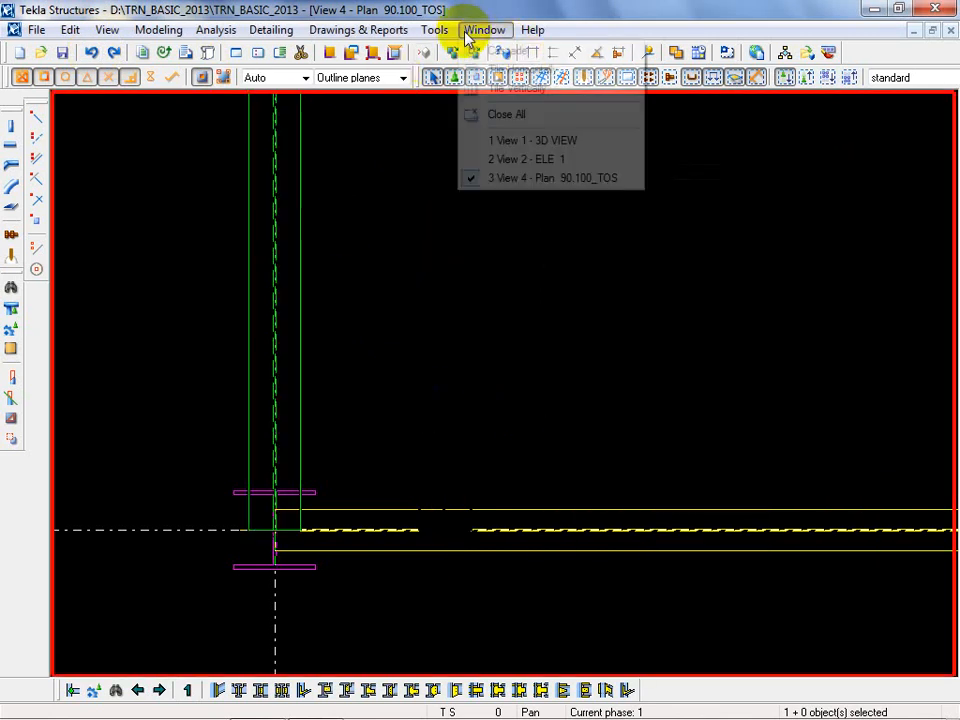
click(540, 140)
double_click(220, 346)
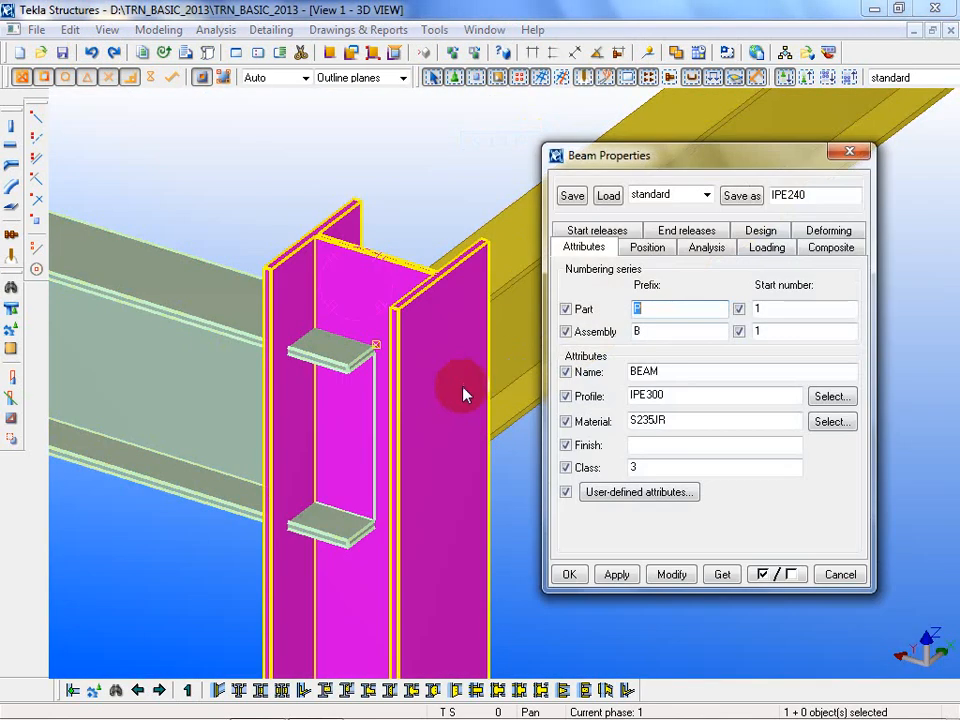
middle_drag(379, 399, 338, 402)
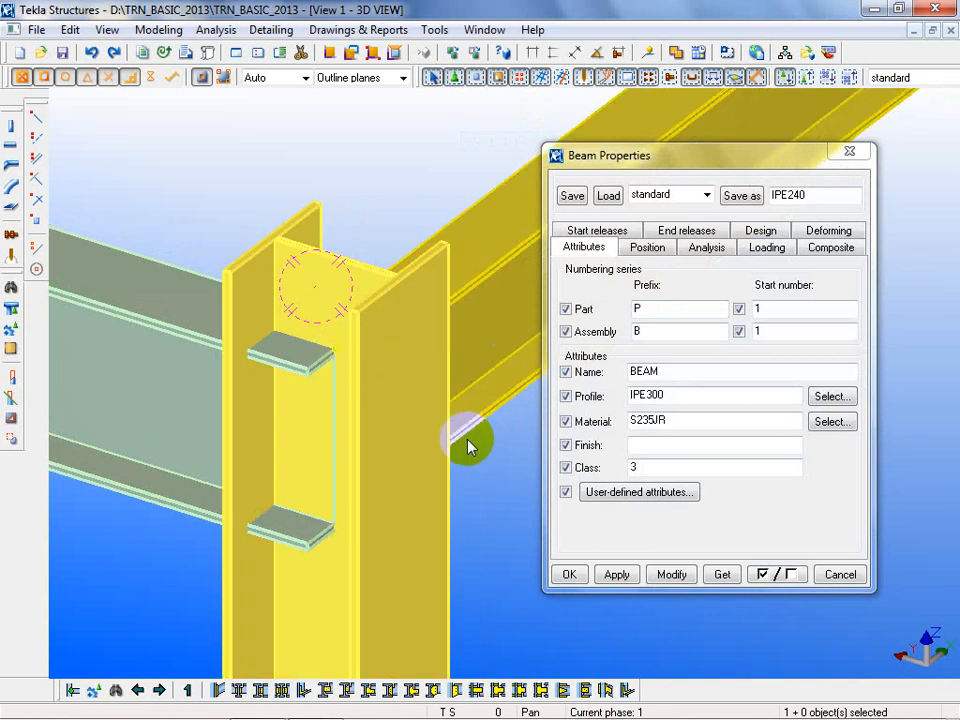
click(273, 428)
click(146, 409)
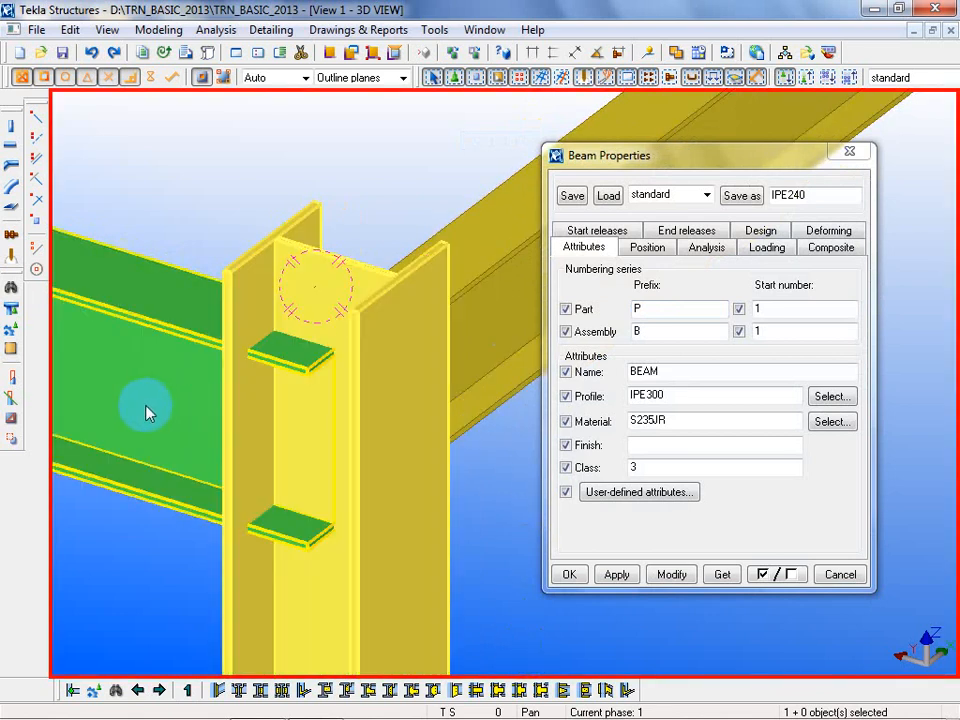
click(118, 129)
scroll(190, 270, down, 5)
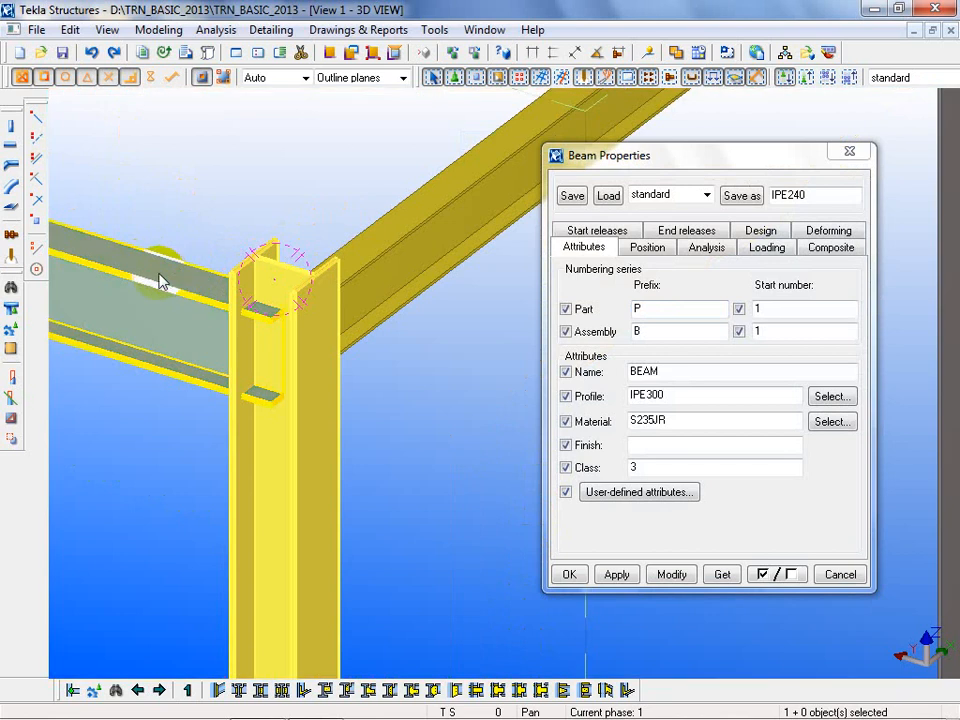
scroll(152, 284, up, 2)
scroll(320, 380, down, 4)
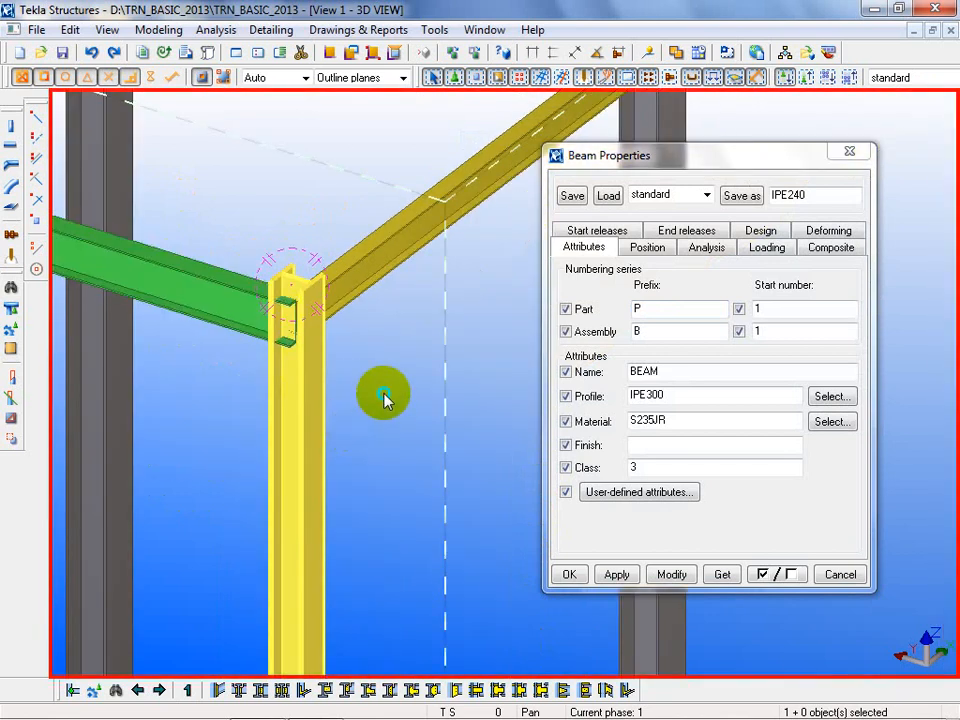
Clear the rotation centre mark from the 3D view and close the beam properties
right_click(380, 335)
click(400, 443)
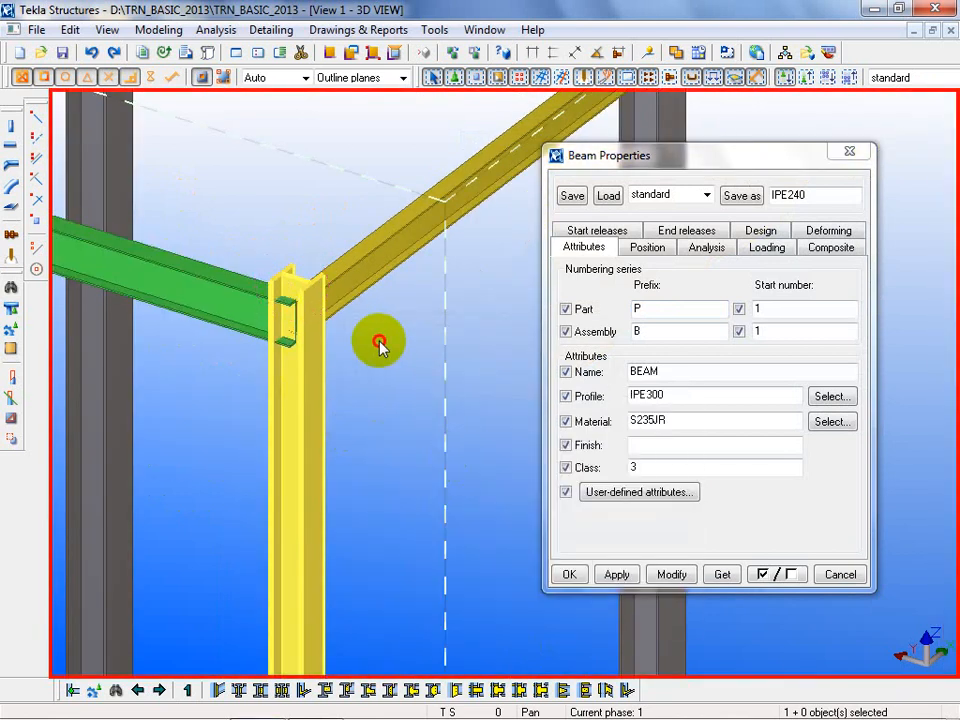
click(842, 574)
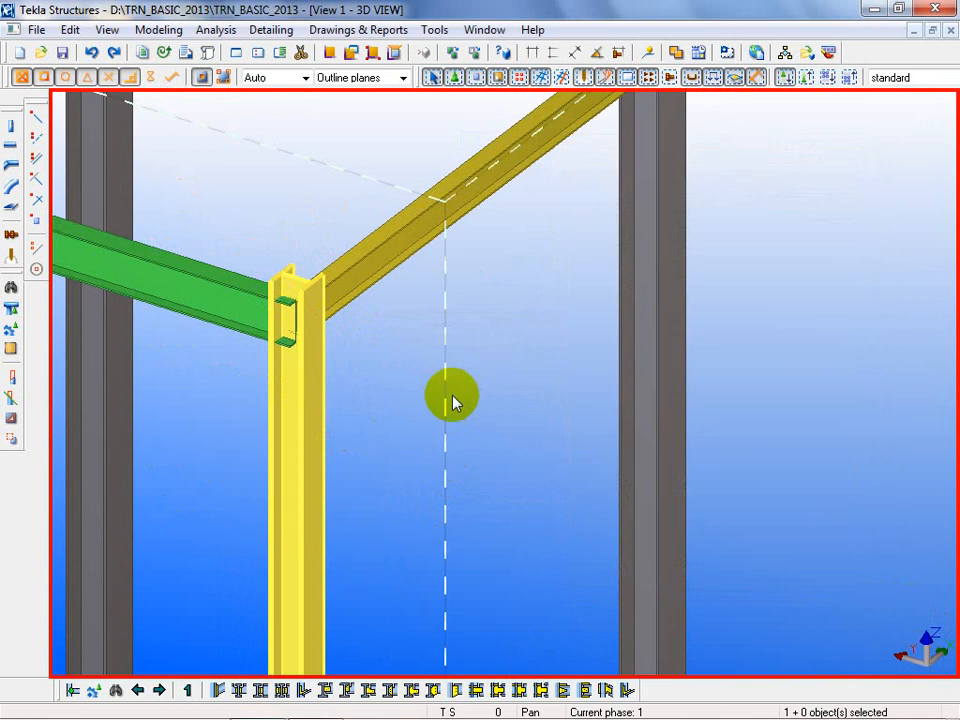
right_click(441, 393)
click(510, 502)
Set the class of the near corner HEA240 column to 1, modify it and close its properties
double_click(300, 444)
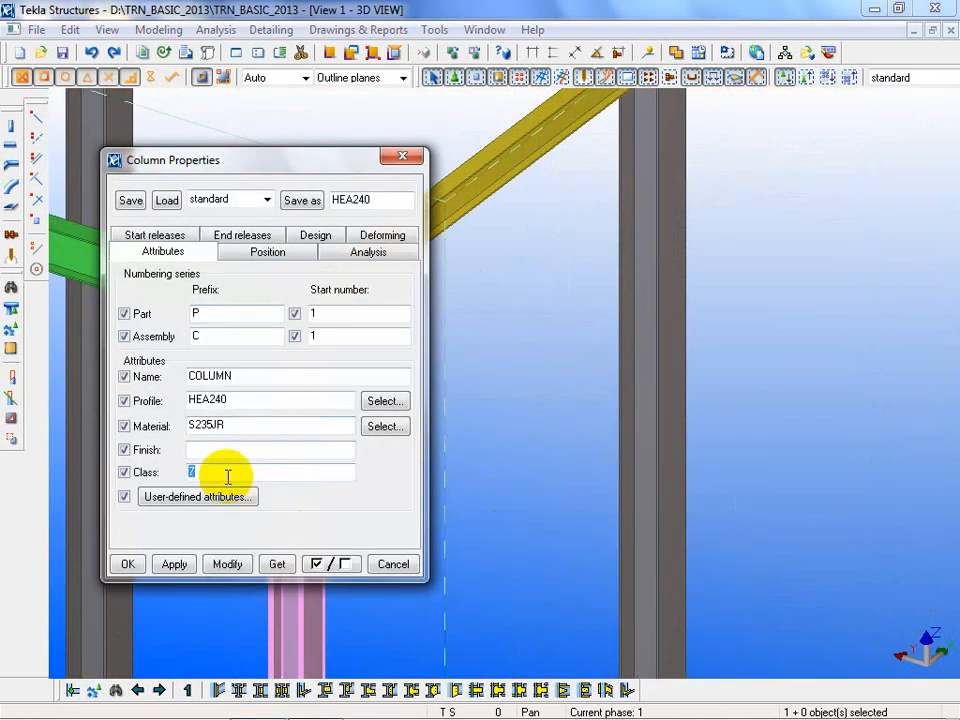
click(222, 566)
click(399, 565)
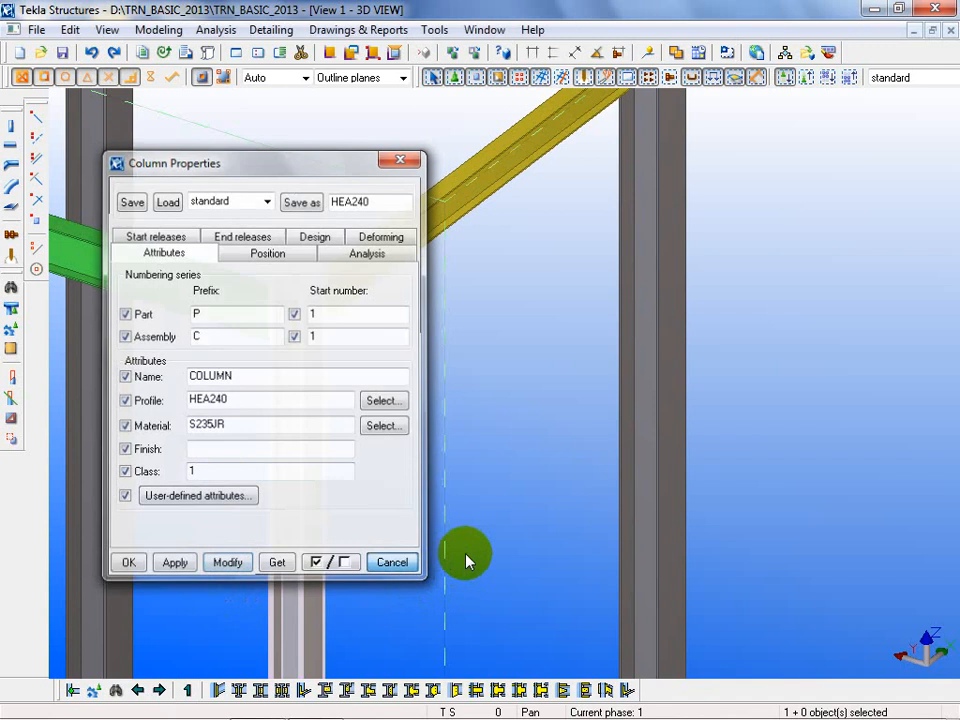
Set the class of the magenta HEA240 column at the other end of the green beam to 1, modify it and close its properties
right_click(416, 375)
middle_drag(416, 375, 581, 502)
scroll(427, 455, up, 3)
click(345, 471)
middle_drag(292, 644, 200, 655)
scroll(210, 652, up, 2)
scroll(386, 564, down, 1)
scroll(574, 615, down, 4)
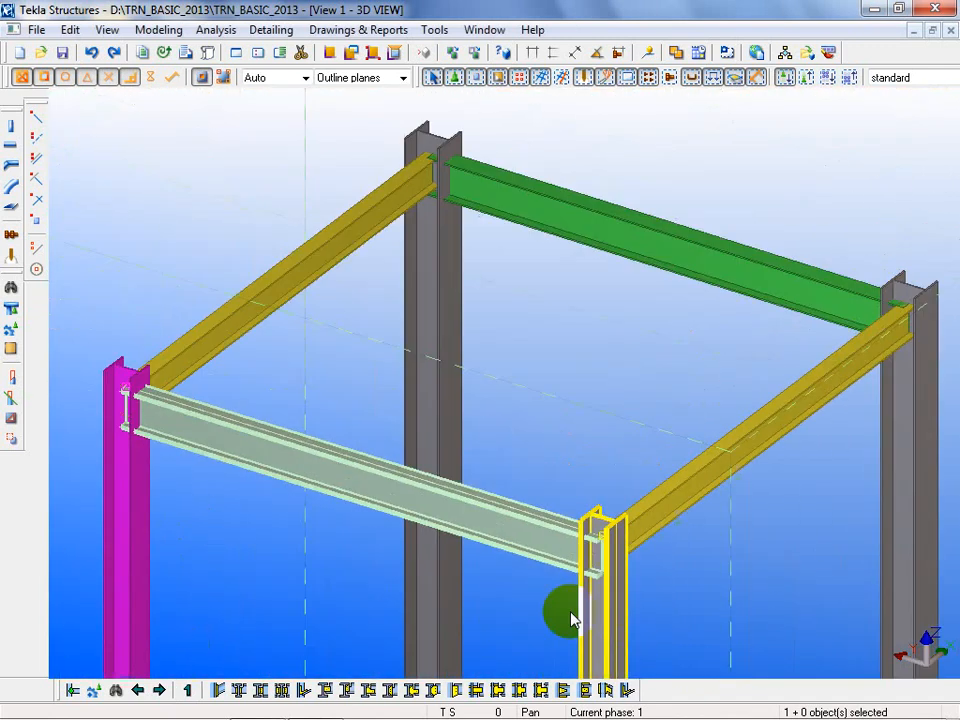
scroll(242, 512, up, 5)
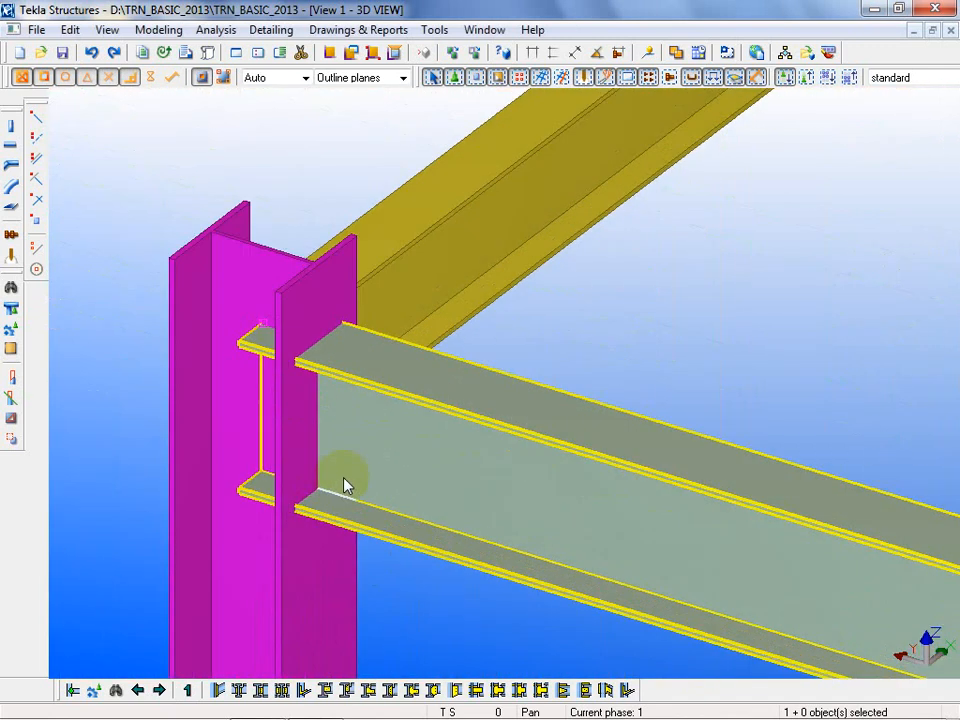
double_click(227, 611)
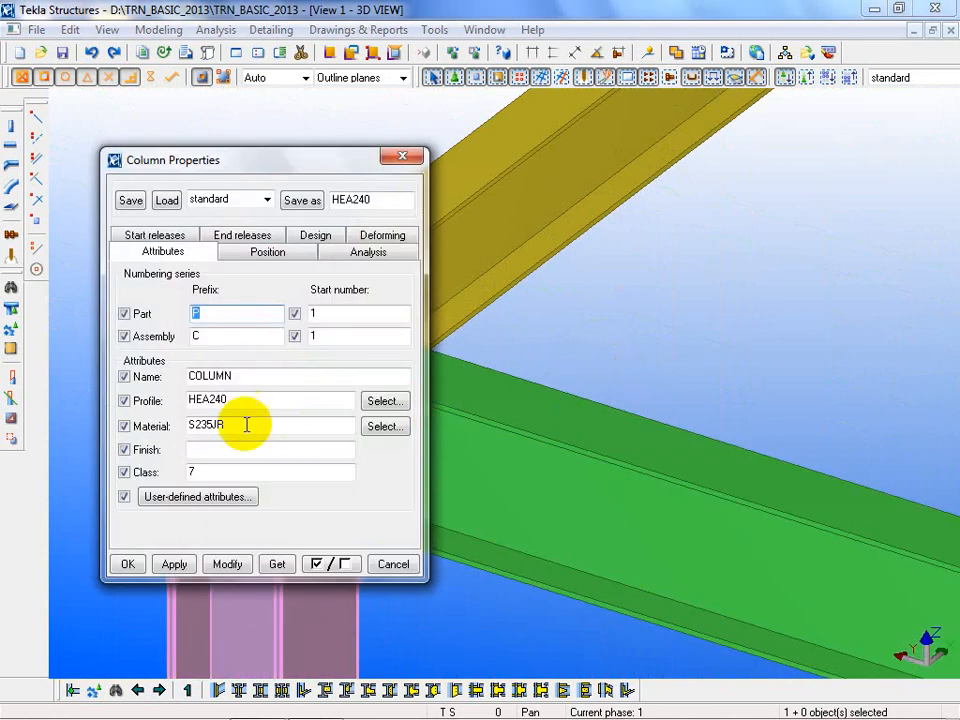
key(BackSpace)
text(1)
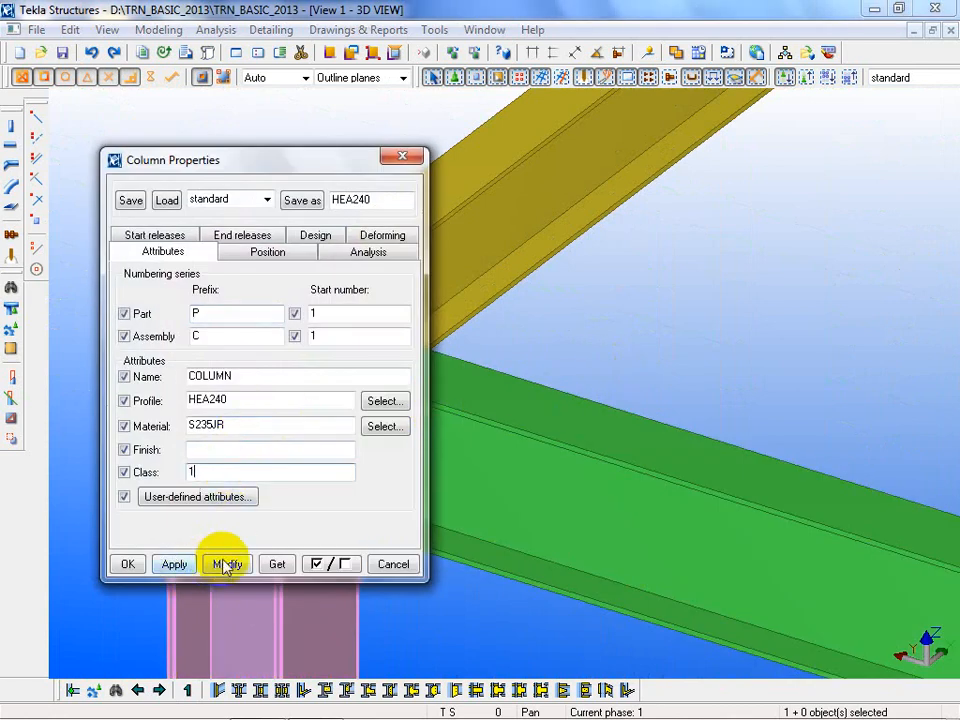
click(227, 564)
click(112, 565)
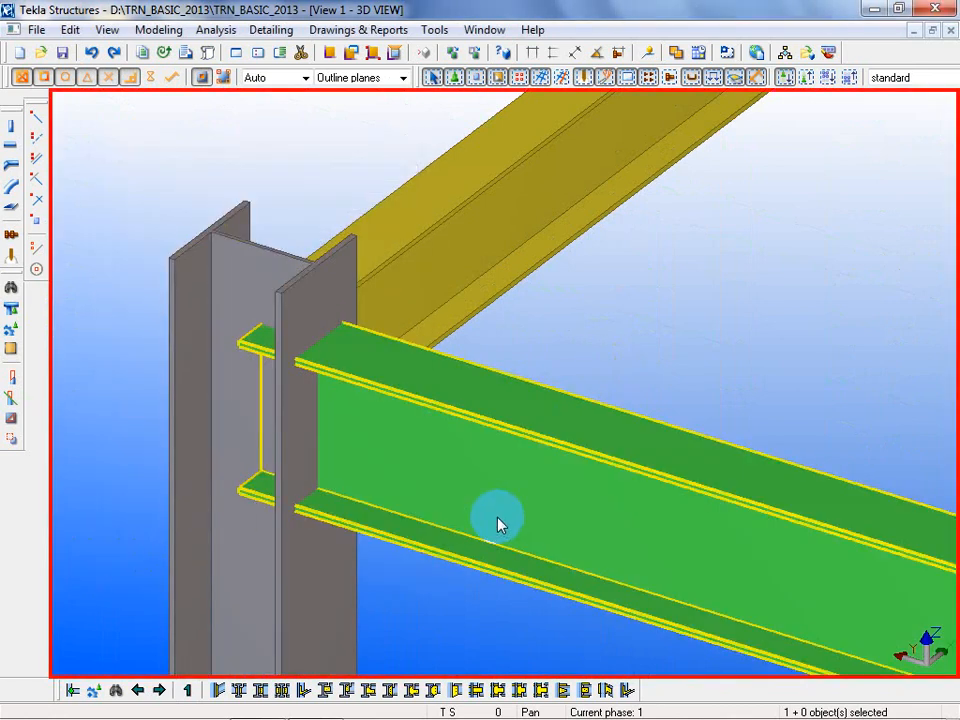
Modify the green beam's position with a rotation angle of 45 and its depth position set to Middle
click(373, 550)
mouse_move(203, 597)
ctrl+middle_down()
mouse_move(242, 609)
mouse_move(384, 387)
ctrl+middle_up()
click(242, 610)
click(392, 389)
double_click(392, 392)
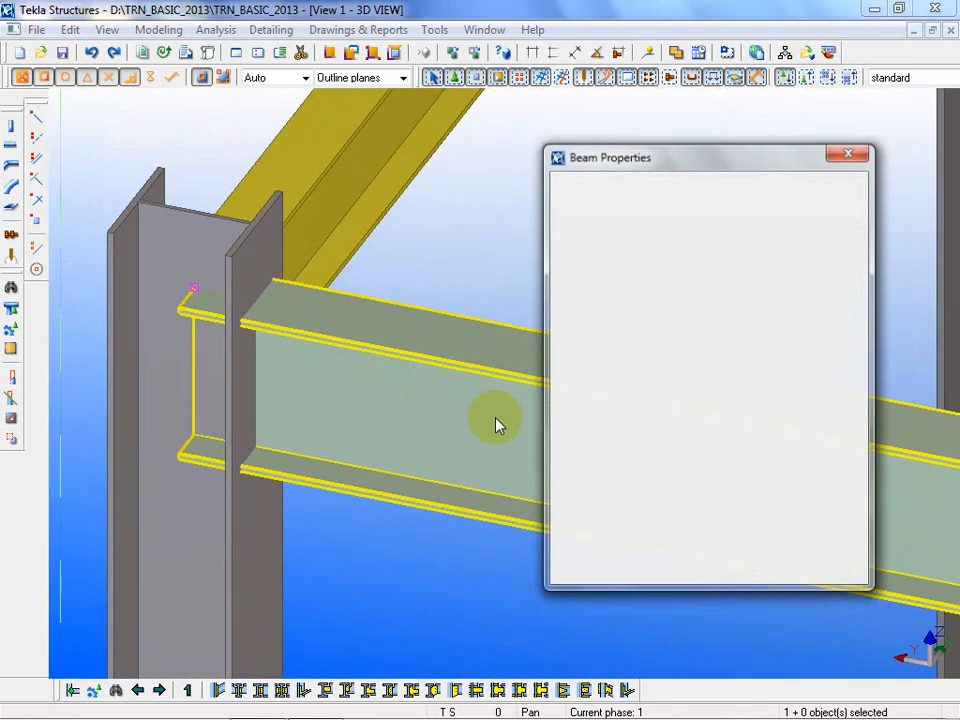
click(646, 247)
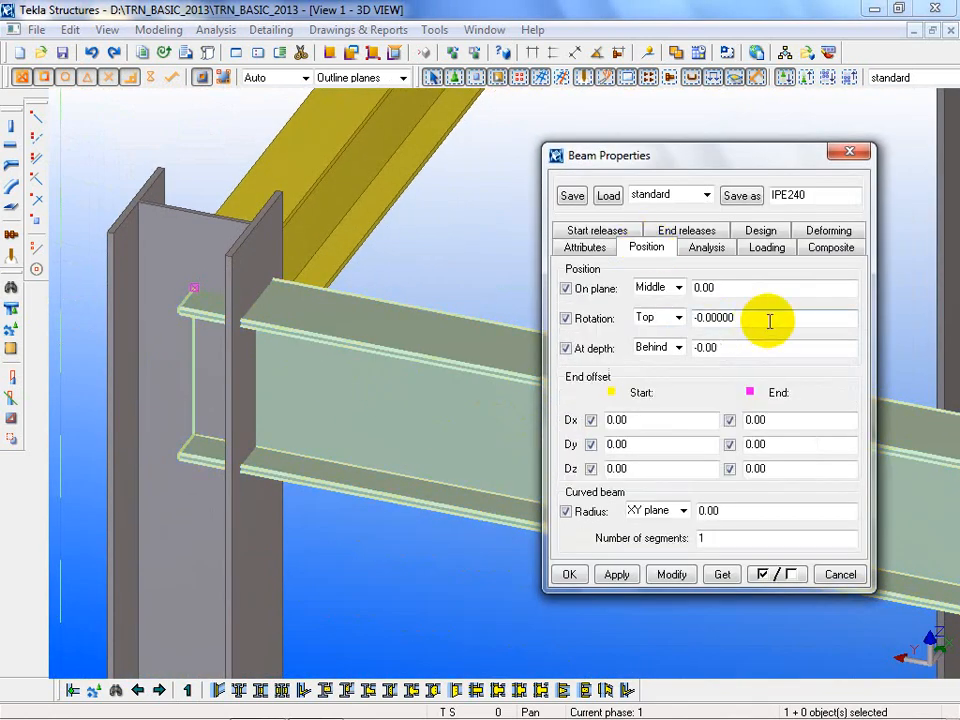
double_click(707, 317)
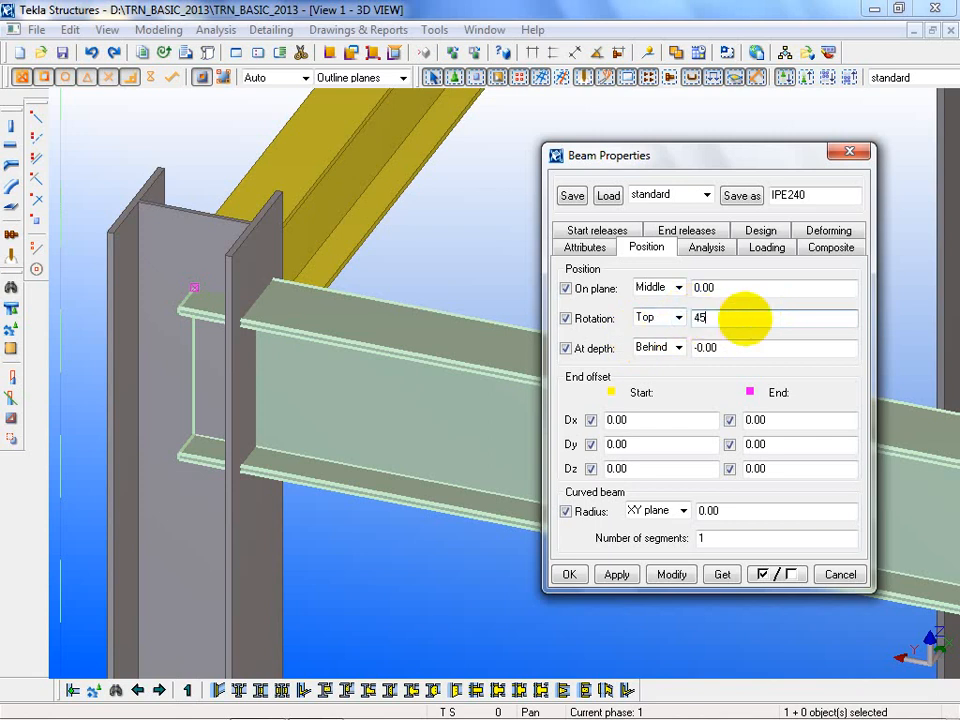
text(45)
click(662, 577)
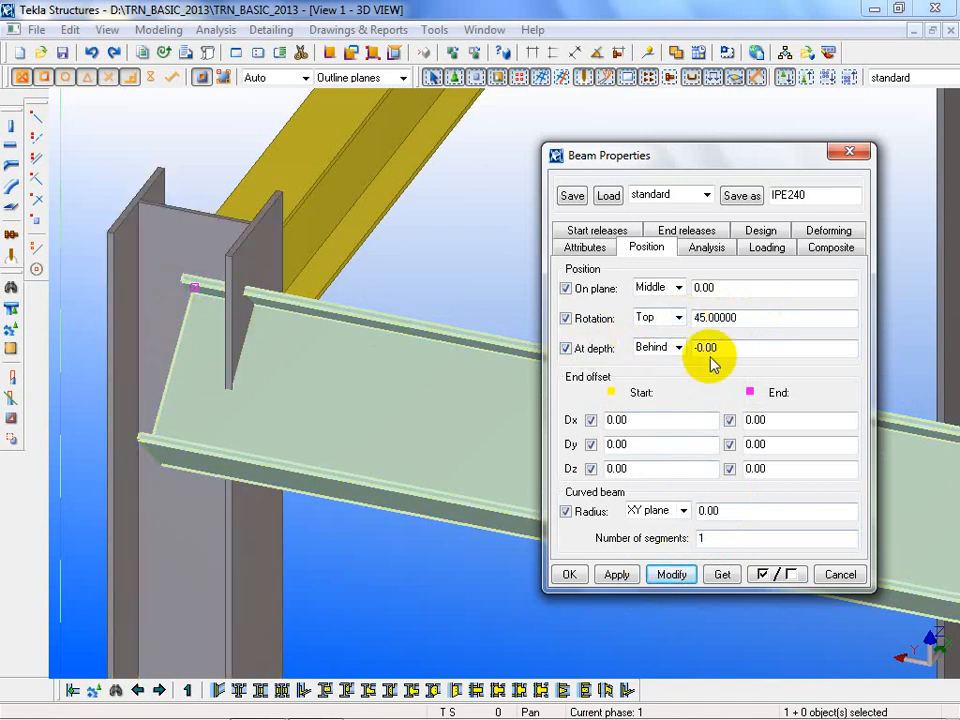
click(652, 365)
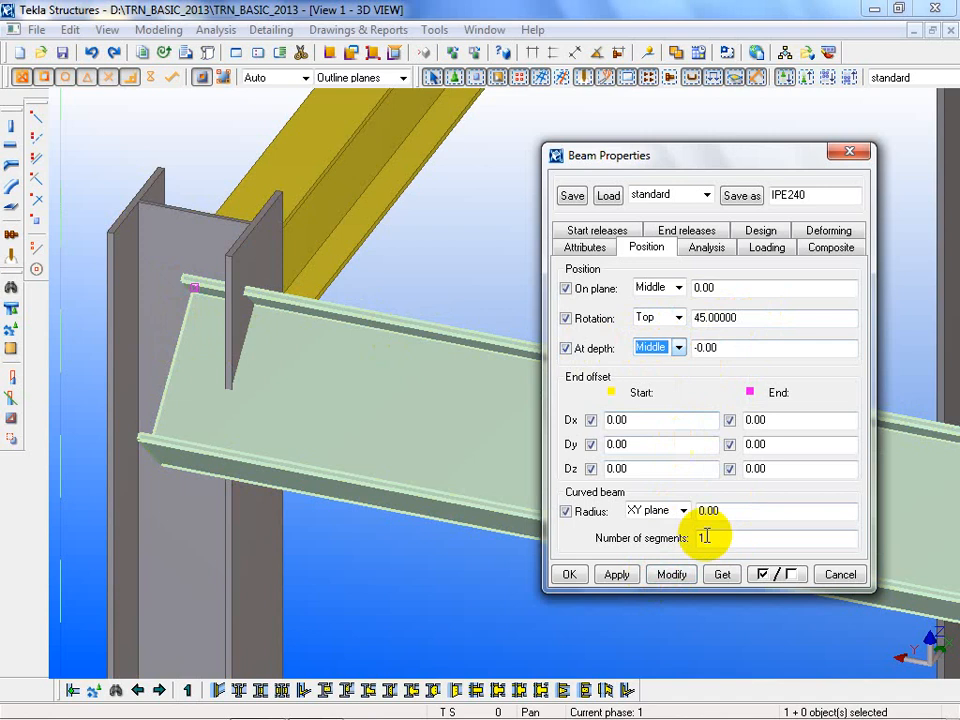
click(668, 573)
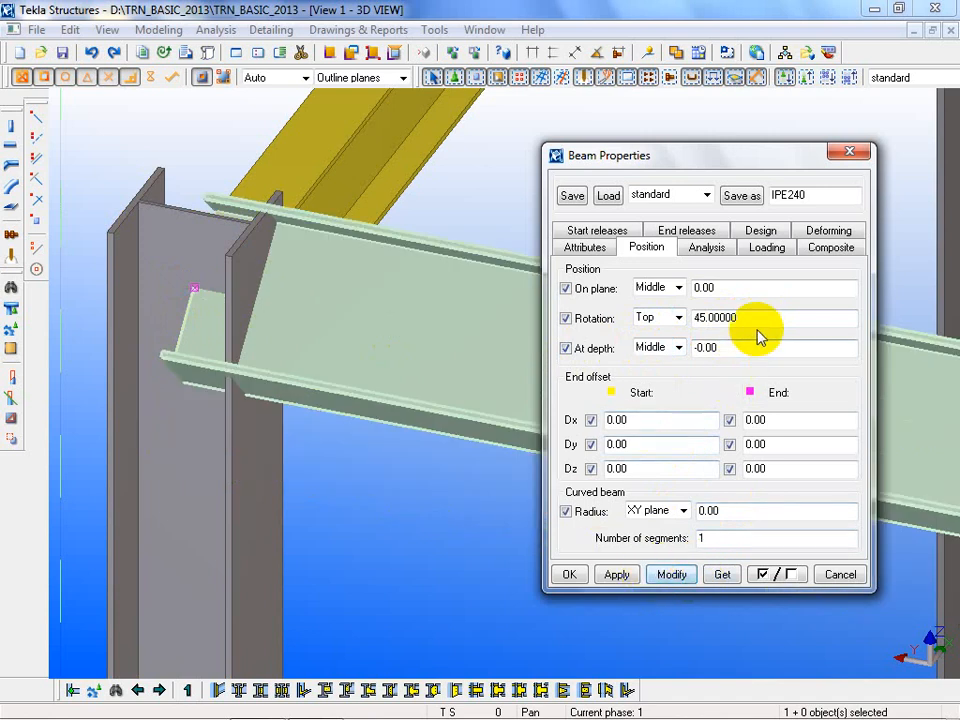
Set the green beam's rotation angle to 90 and modify it
drag(765, 326, 607, 320)
text(90)
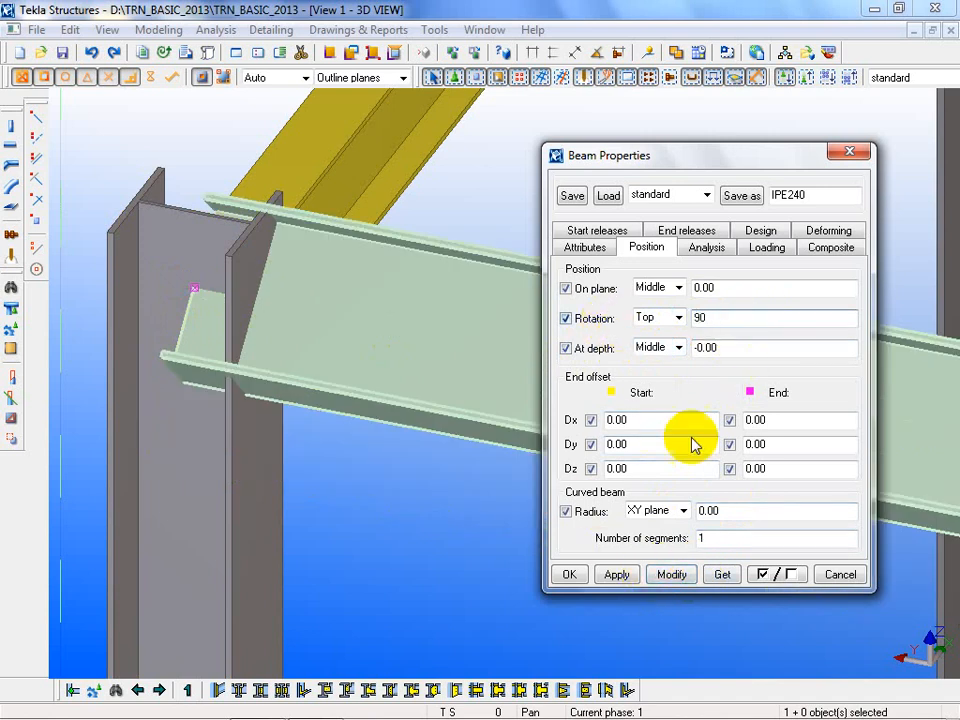
click(672, 575)
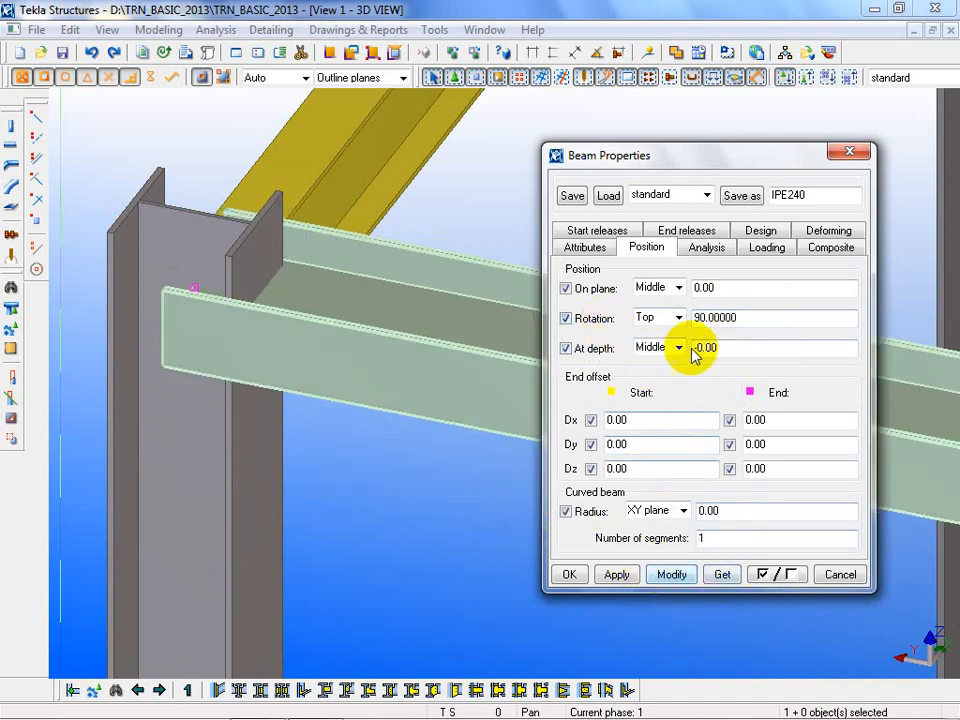
Set the beam's rotation to Front with an angle of 0, modify it and reload its properties
click(707, 317)
drag(652, 318, 632, 320)
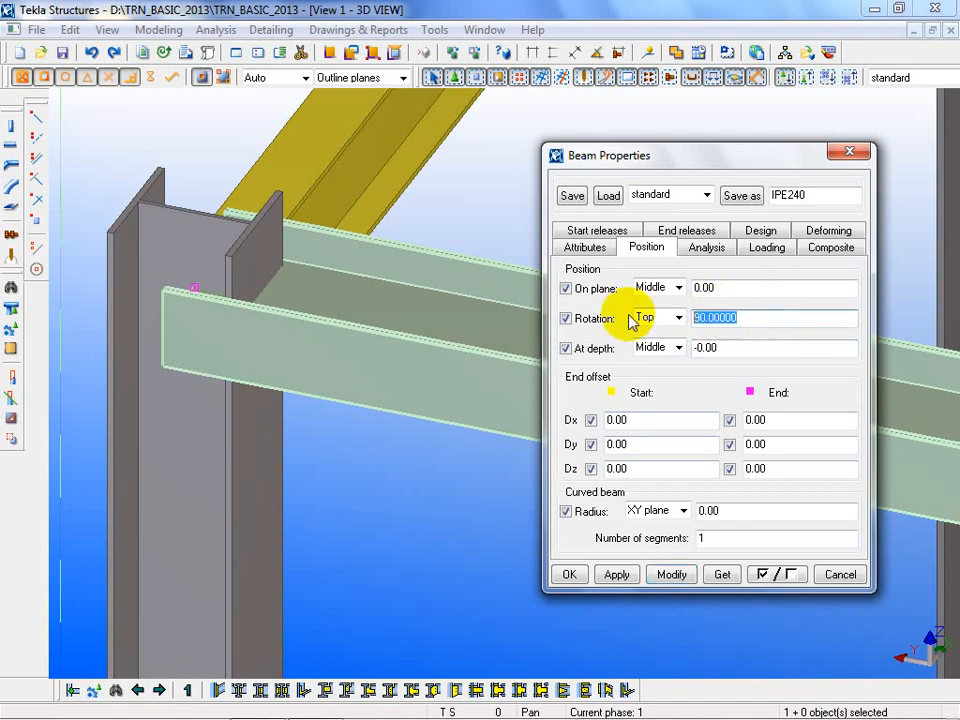
text(0)
click(679, 319)
click(667, 336)
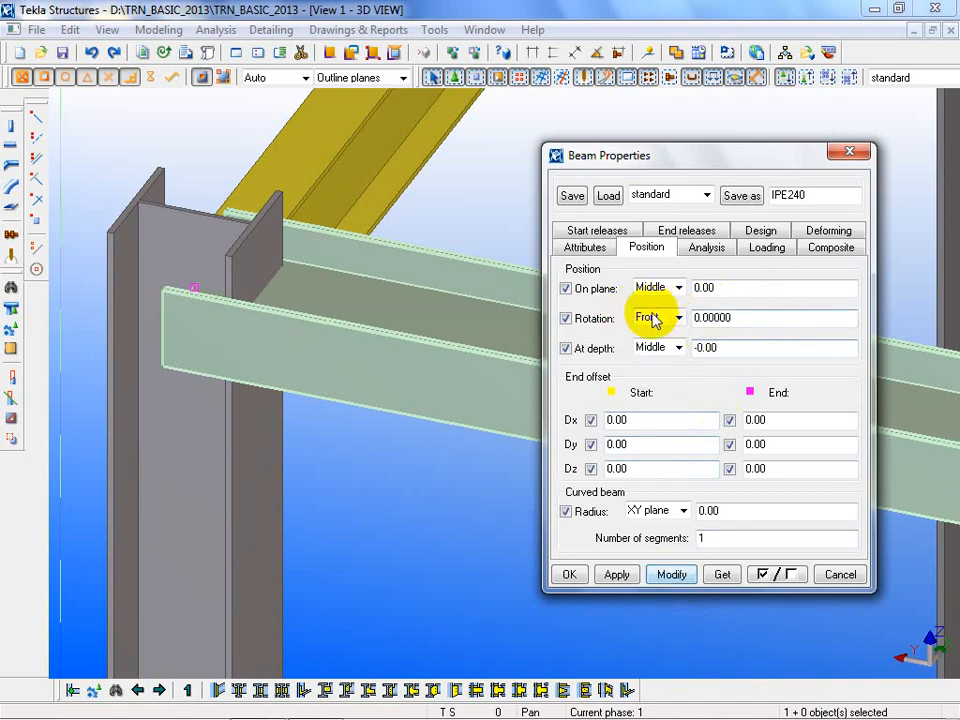
double_click(443, 407)
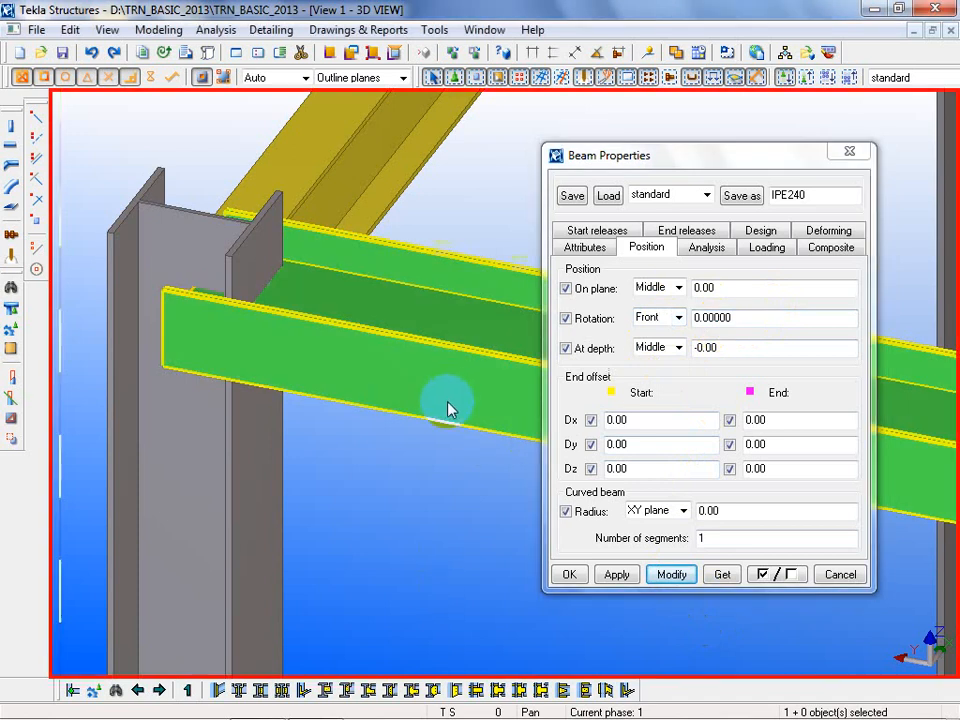
Set the beam's rotation to Top and modify it
click(679, 318)
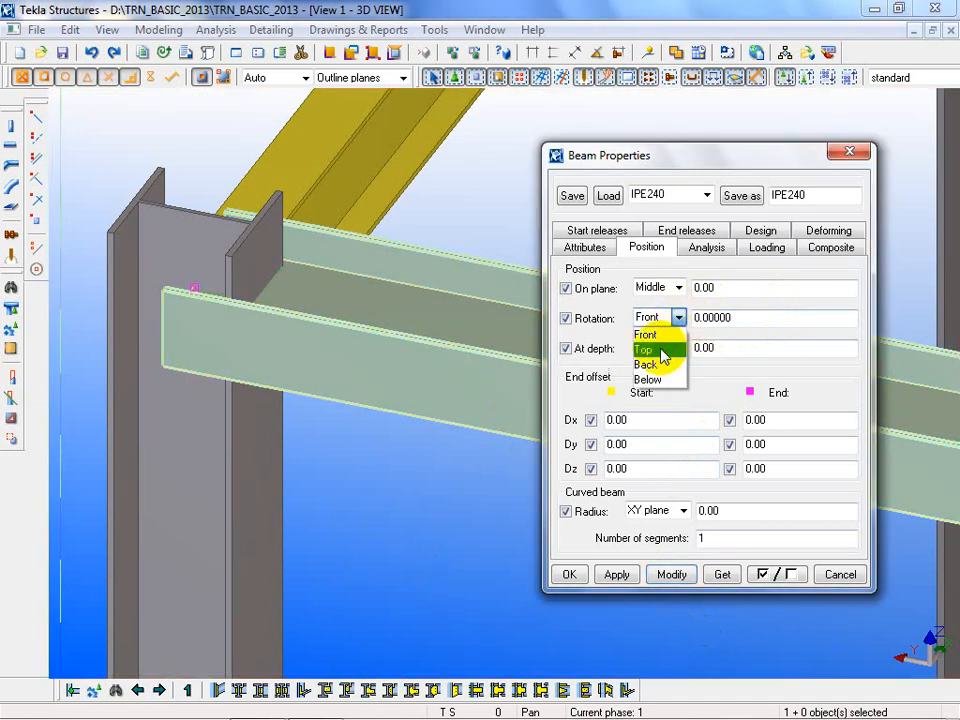
click(645, 350)
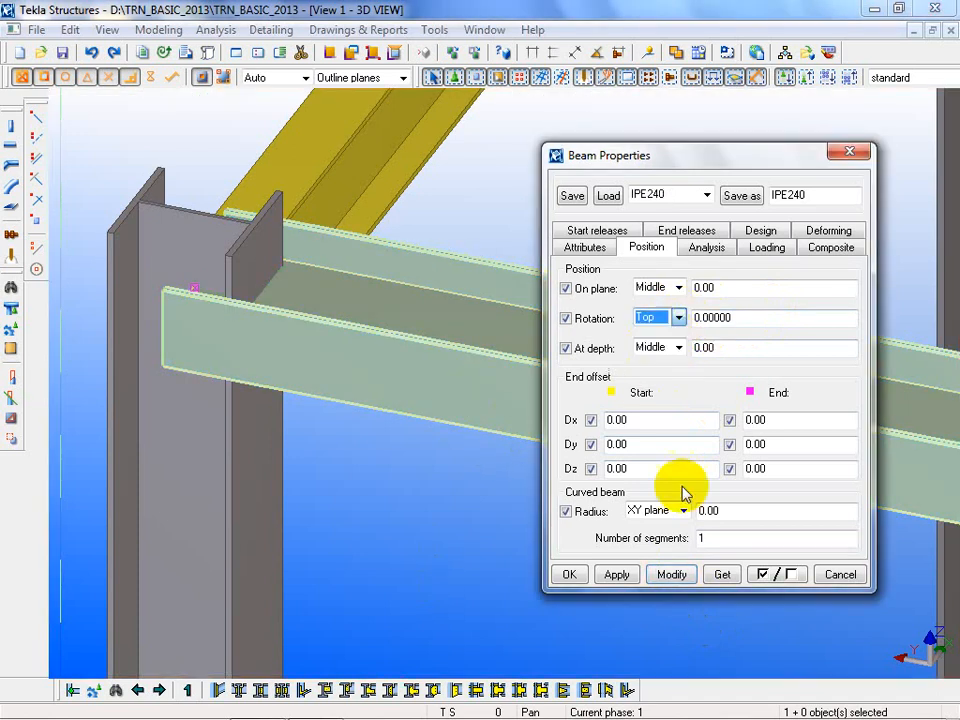
click(675, 574)
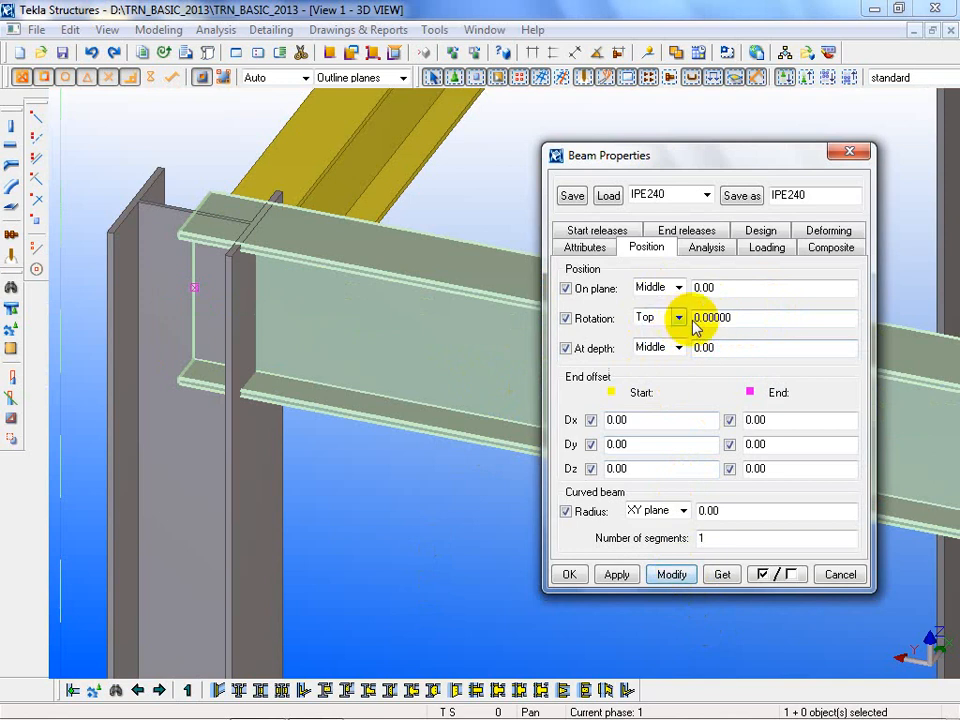
Modify the beam with a rotation angle of 45, and again with an angle of -45
double_click(728, 321)
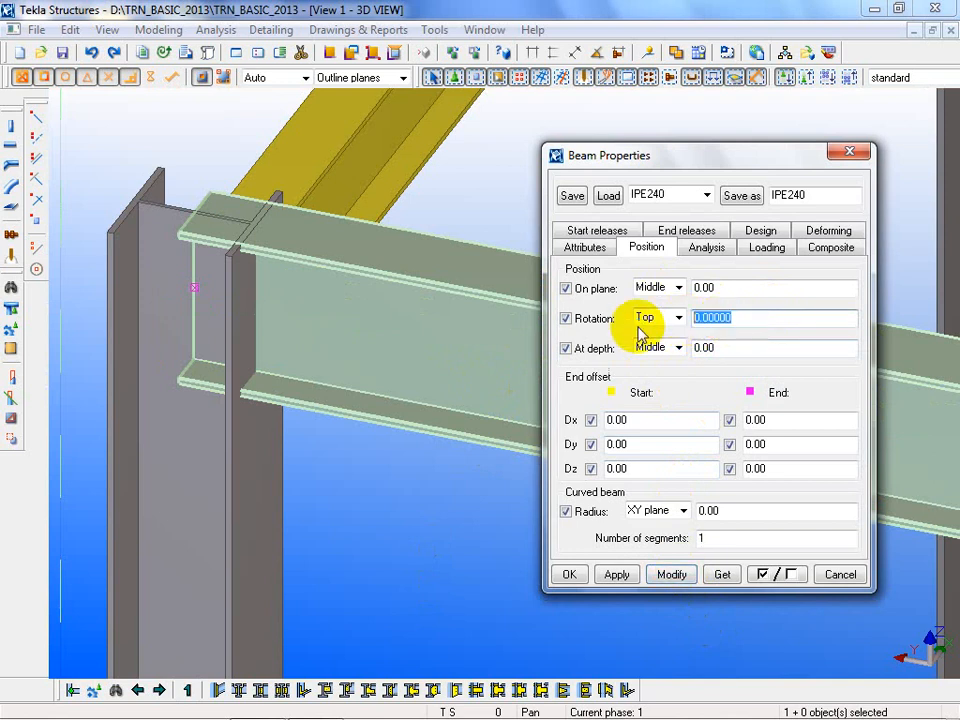
click(671, 574)
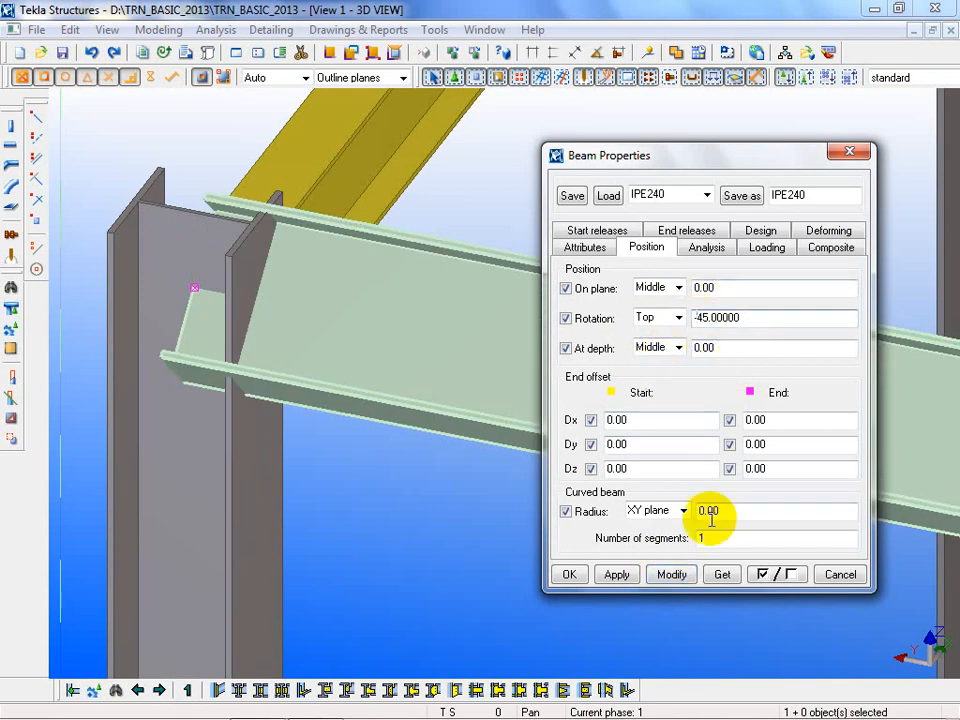
text(-)
click(670, 575)
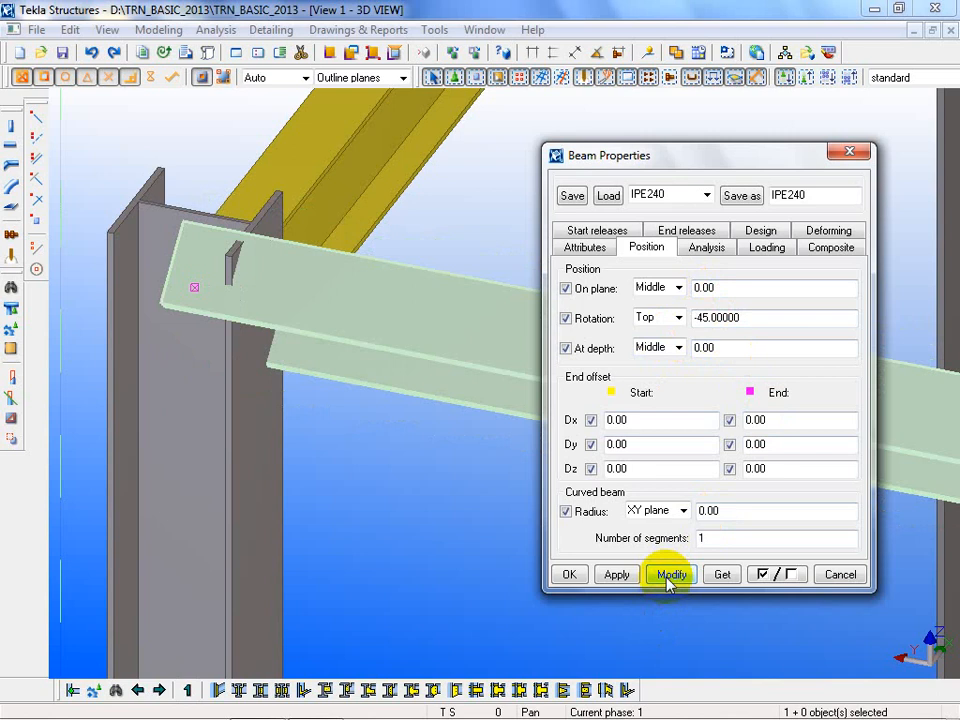
Undo the last two rotation changes of the beam
click(388, 343)
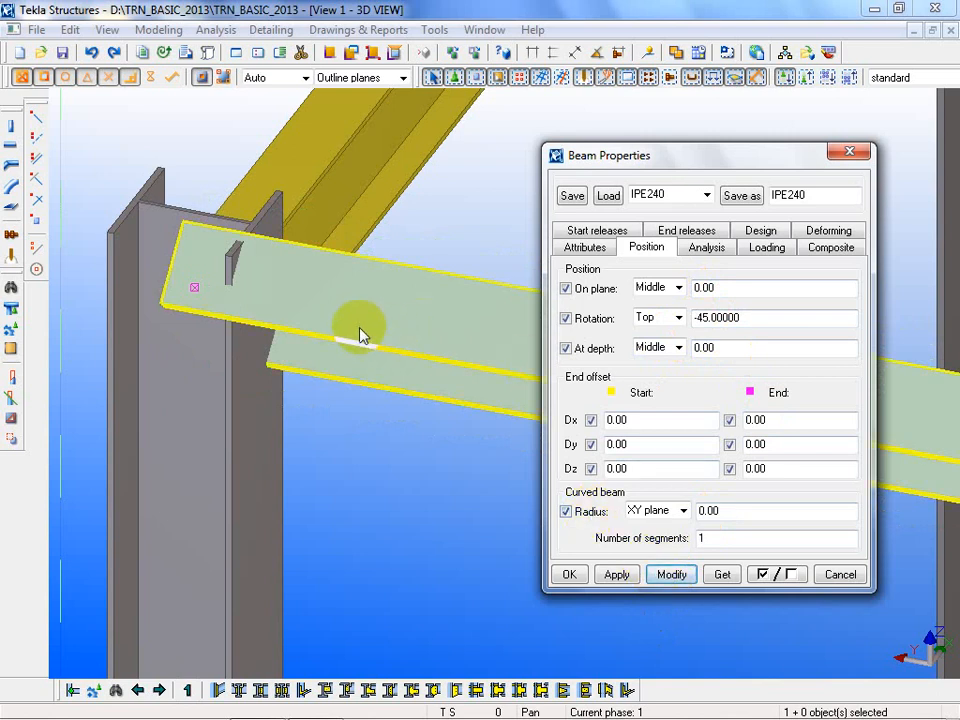
click(90, 52)
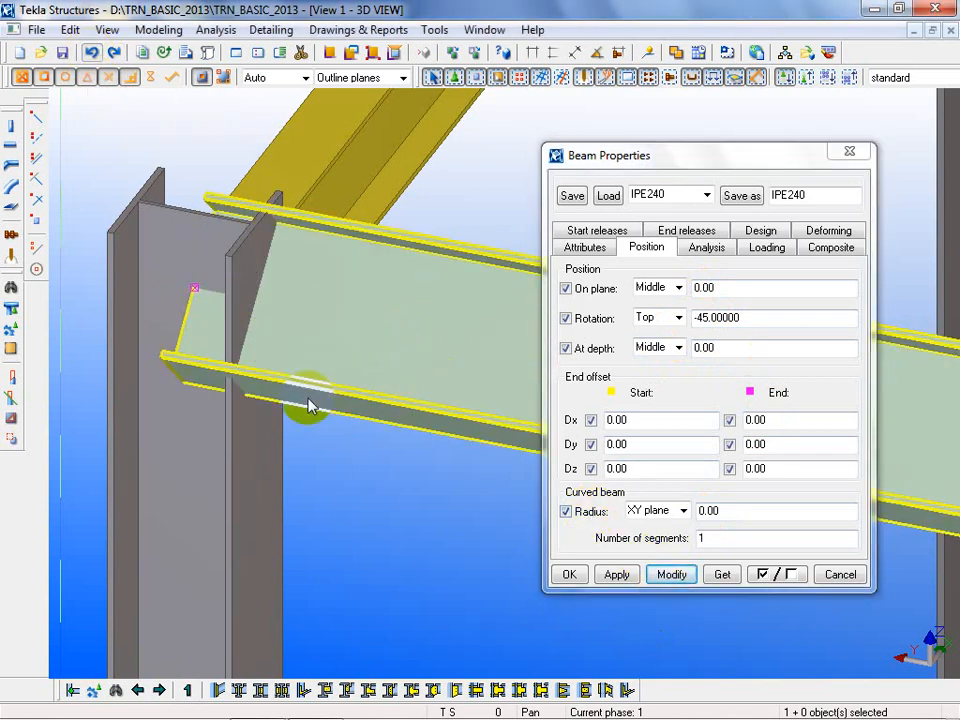
click(90, 52)
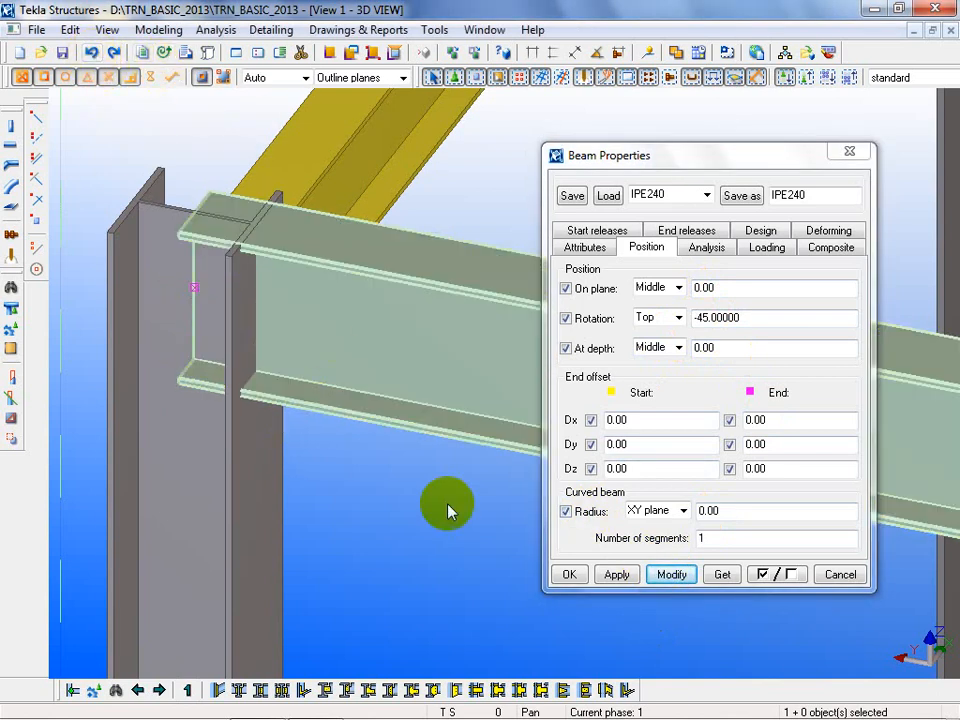
Set the beam's rotation angle to 0 with the rotation at Top and modify the beam
double_click(698, 318)
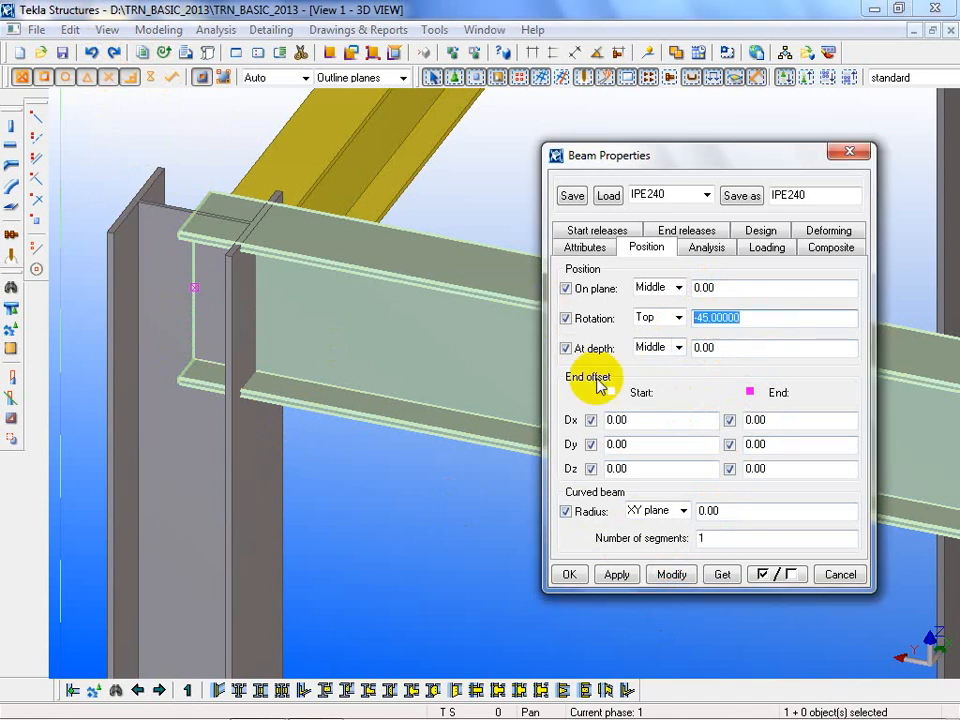
text(0)
click(671, 575)
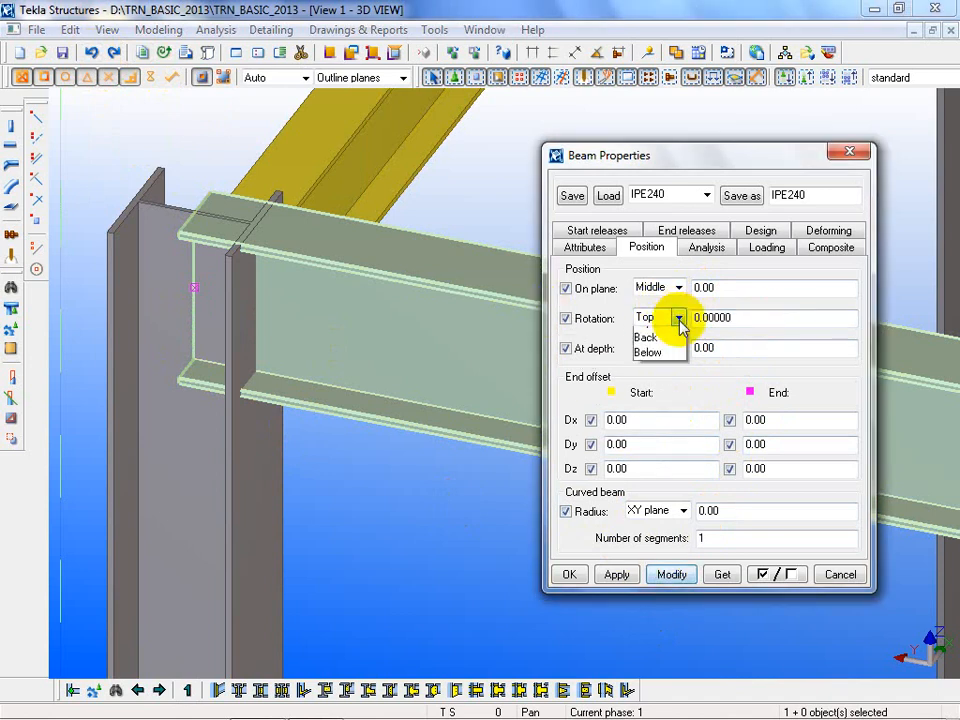
Try the beam's rotation at Front and return it to Top, modifying the beam after each change
click(655, 331)
click(671, 575)
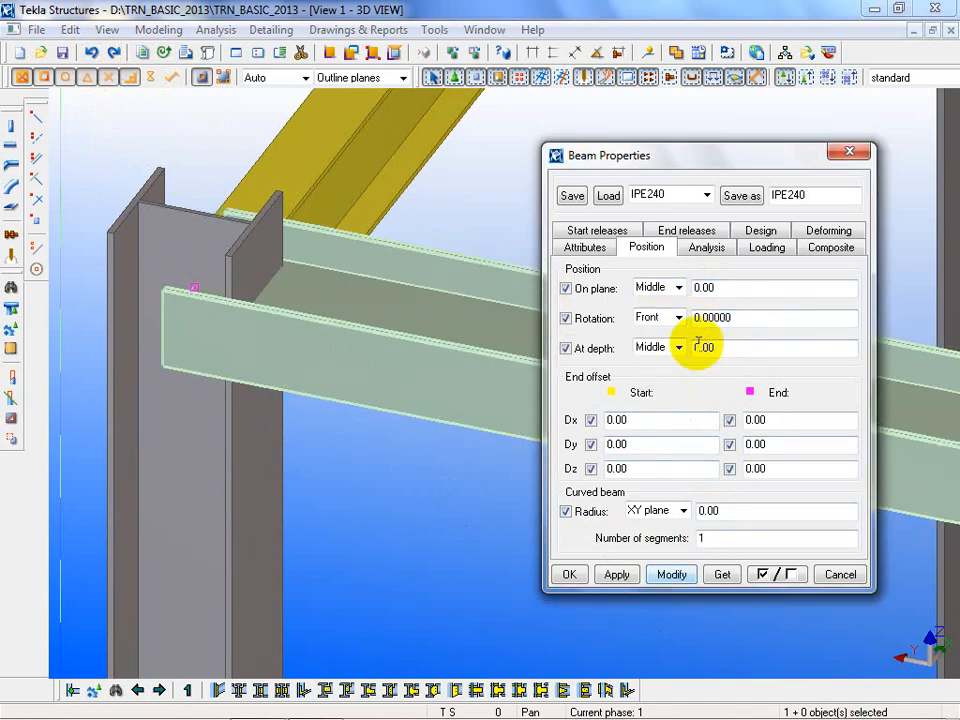
click(679, 318)
click(660, 349)
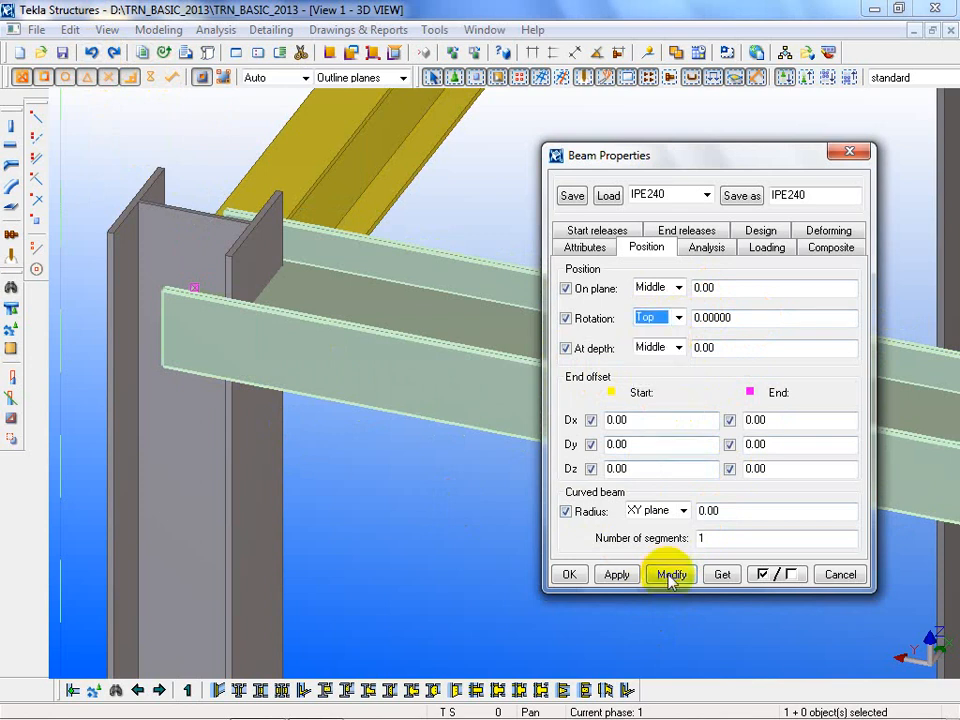
click(671, 575)
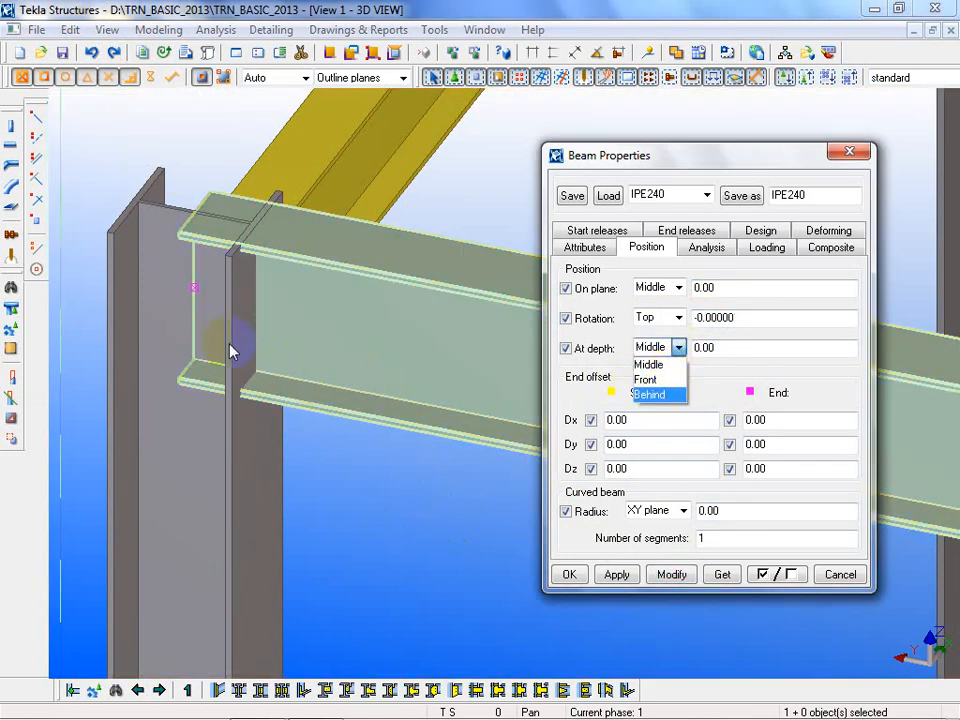
Set the beam's depth position to Behind, modify it and view the whole frame in 3D
click(660, 396)
click(672, 574)
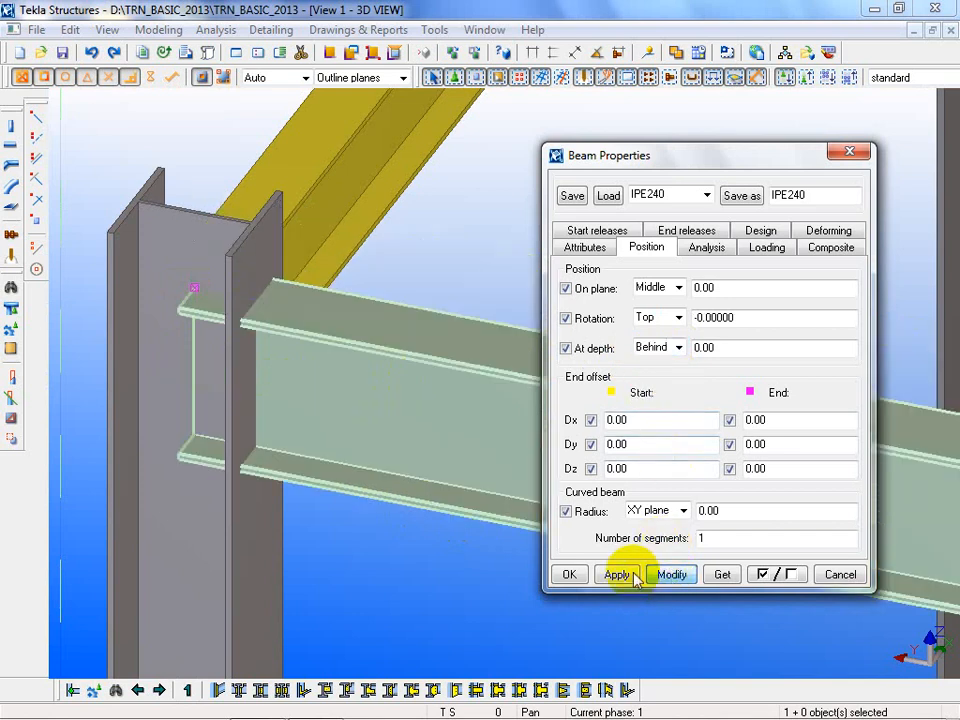
scroll(107, 279, down, 10)
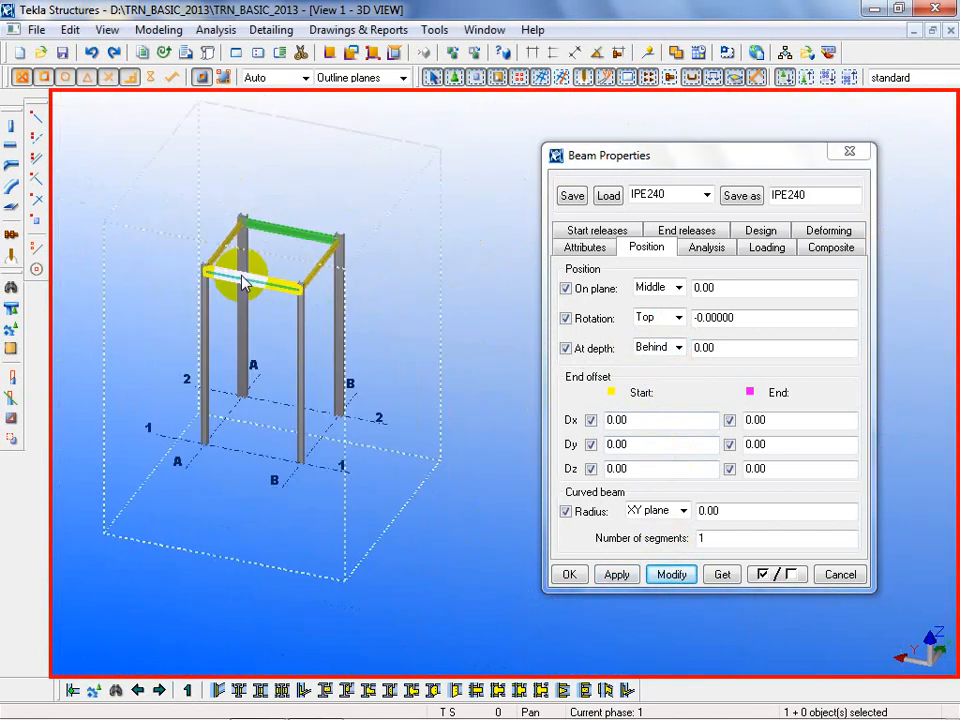
middle_drag(332, 424, 217, 433)
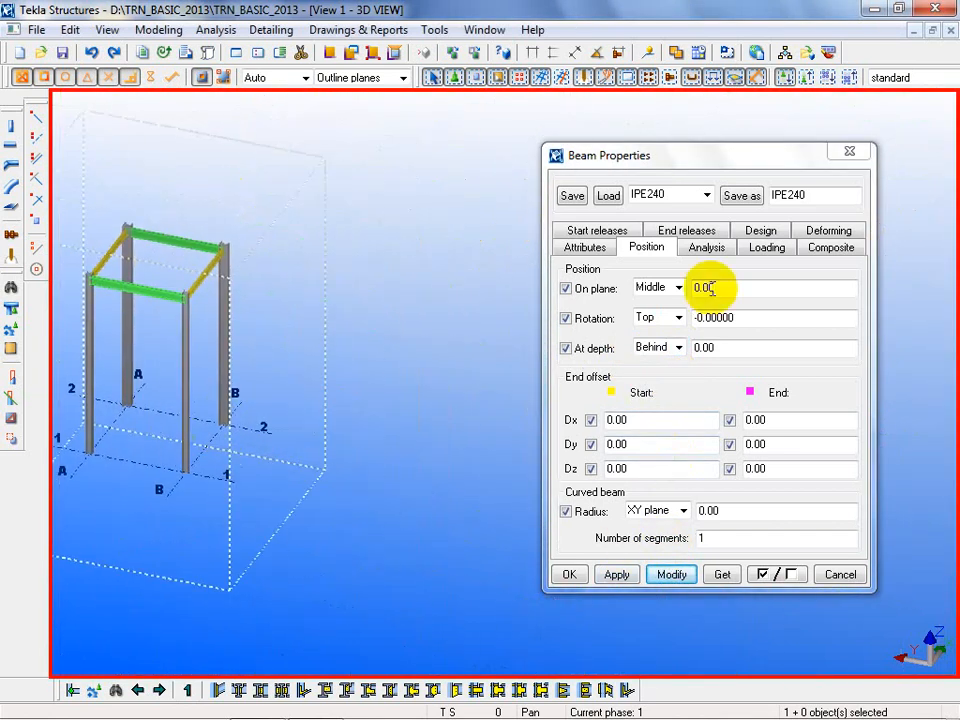
Switch to the ELE 1 view, inspect the beam's end at grid A and level 90.100_TOS, and close the view list
click(281, 55)
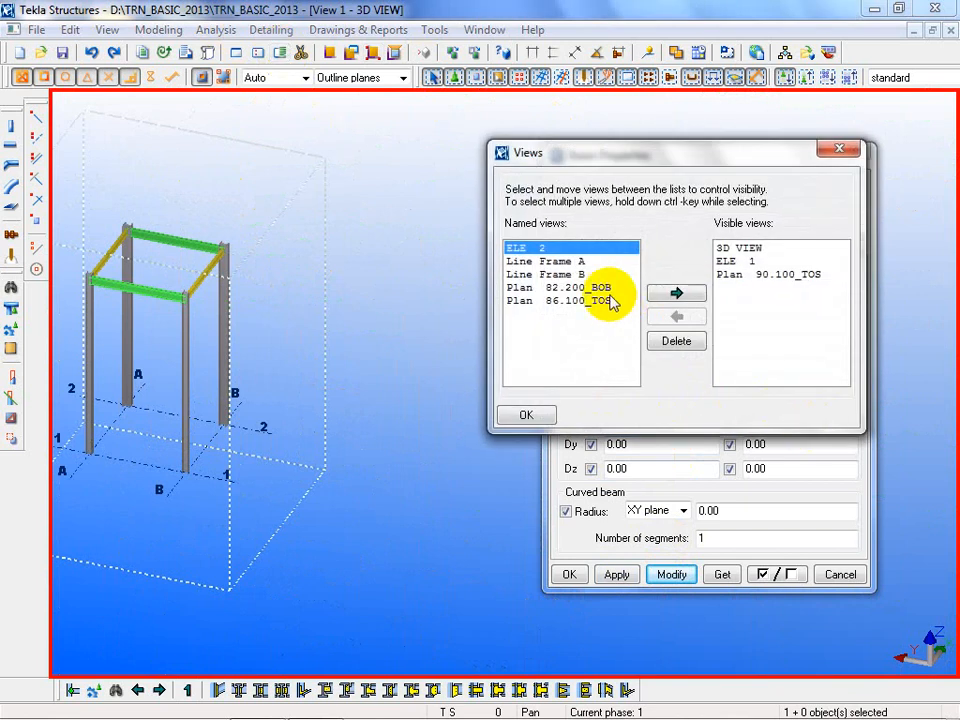
click(770, 260)
middle_drag(450, 430, 180, 474)
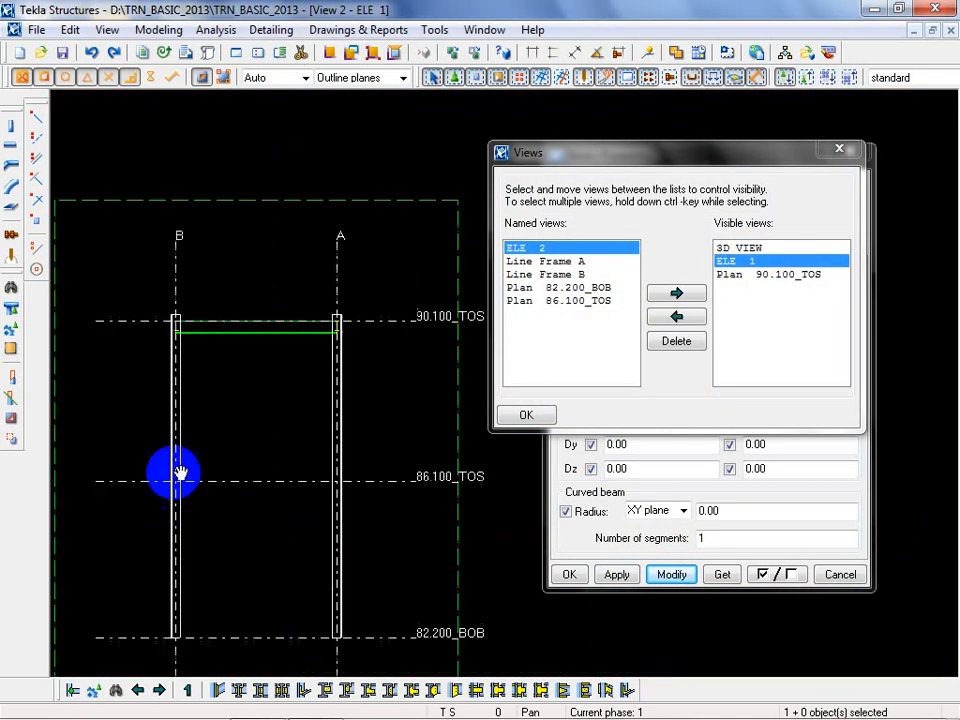
scroll(165, 330, up, 5)
middle_drag(300, 388, 22, 396)
scroll(150, 425, down, 2)
middle_drag(313, 449, 130, 446)
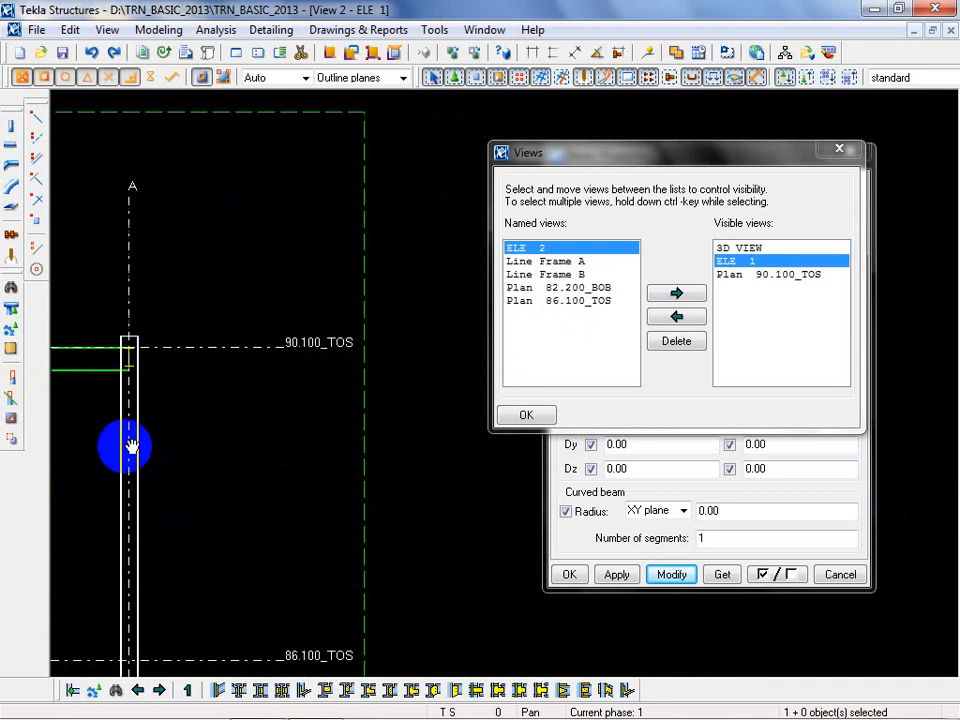
scroll(432, 363, up, 5)
middle_drag(263, 335, 396, 249)
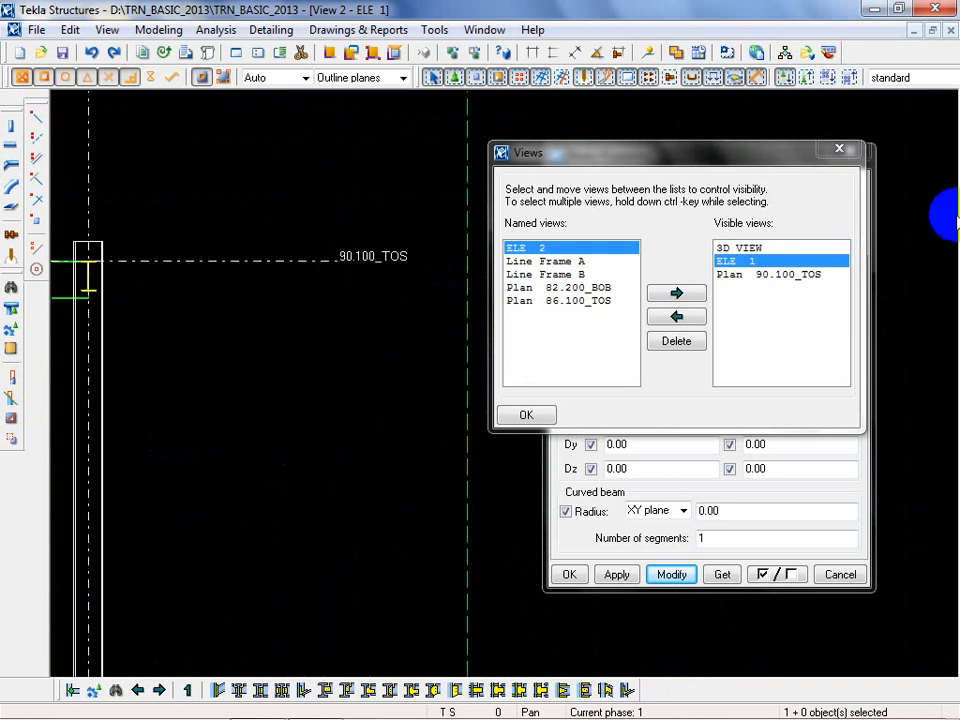
click(840, 150)
drag(284, 467, 401, 467)
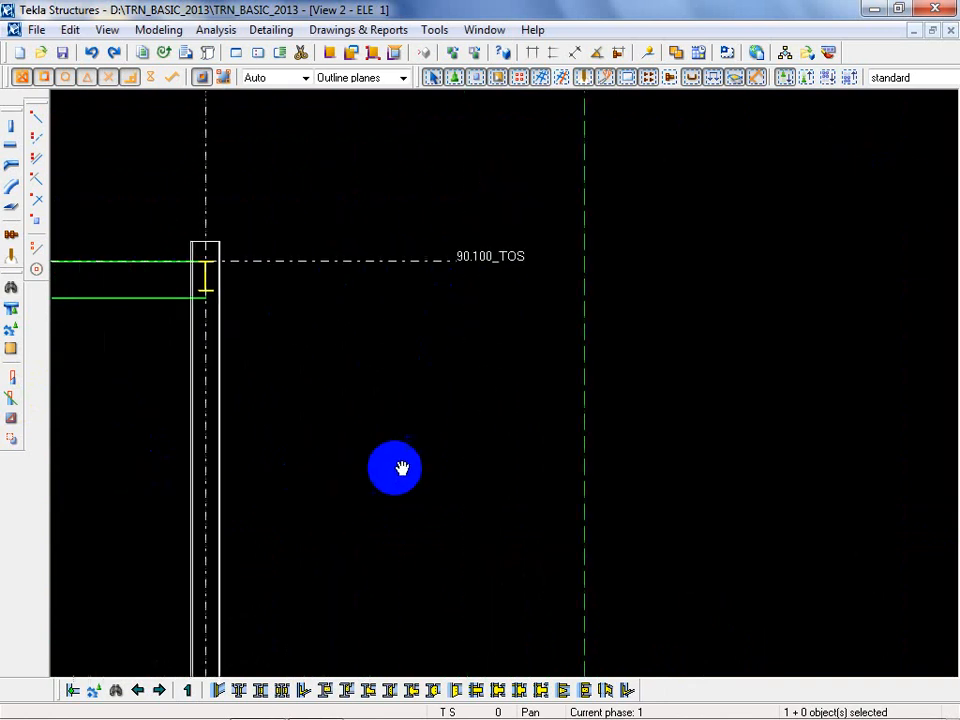
middle_drag(401, 467, 625, 429)
scroll(520, 280, up, 2)
Open the position properties of the IPE300 beam in ELE 1, set its depth to Front and modify it
click(337, 261)
double_click(337, 261)
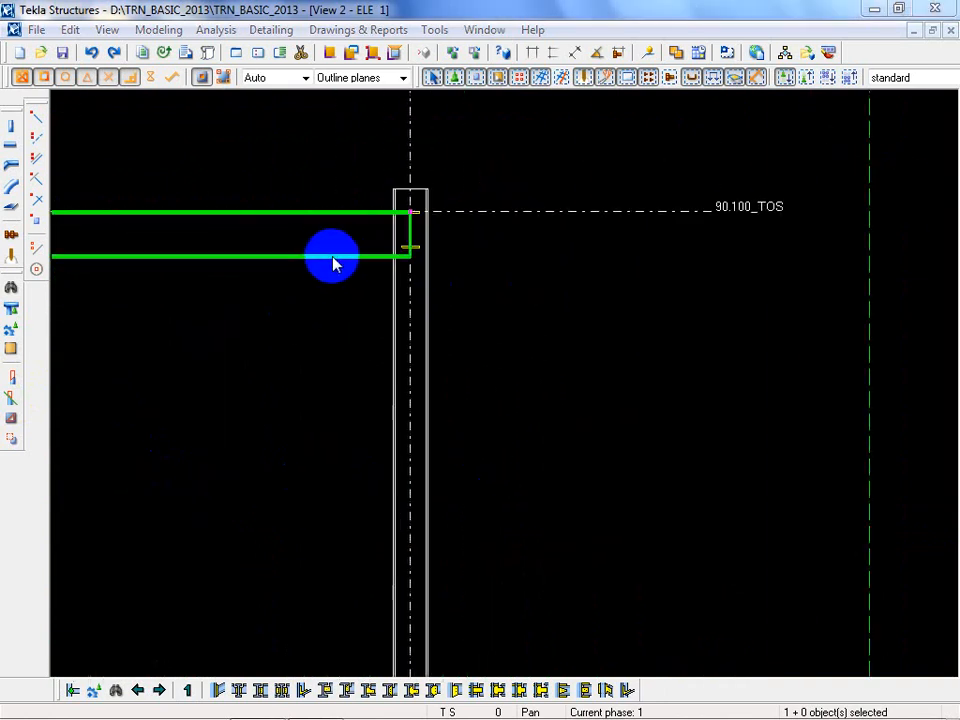
drag(718, 189, 622, 240)
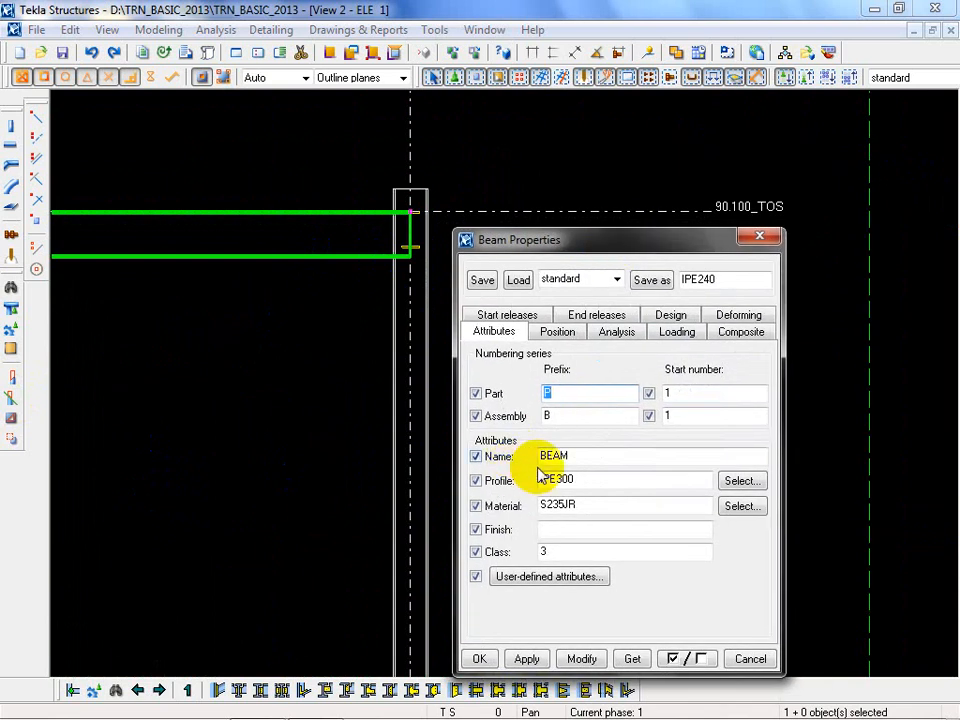
click(570, 334)
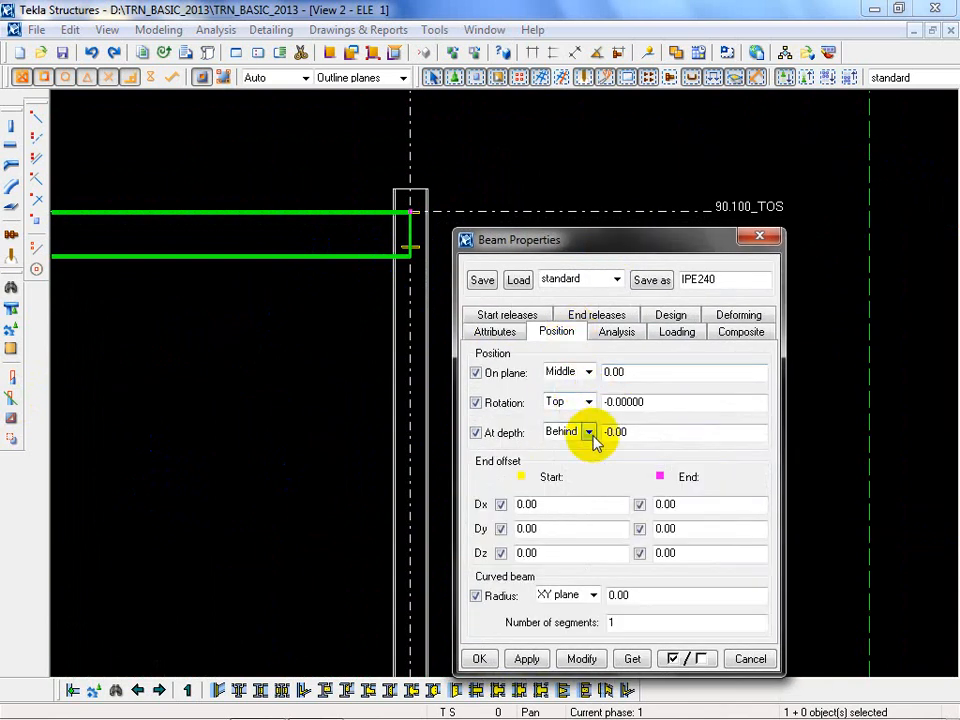
click(589, 433)
click(575, 465)
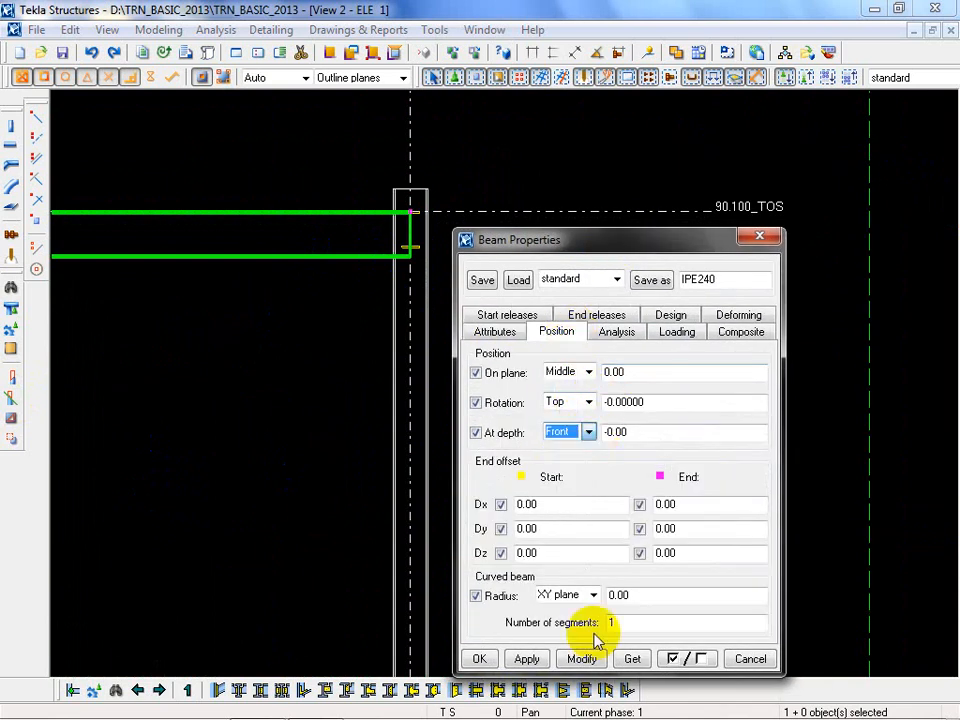
click(582, 659)
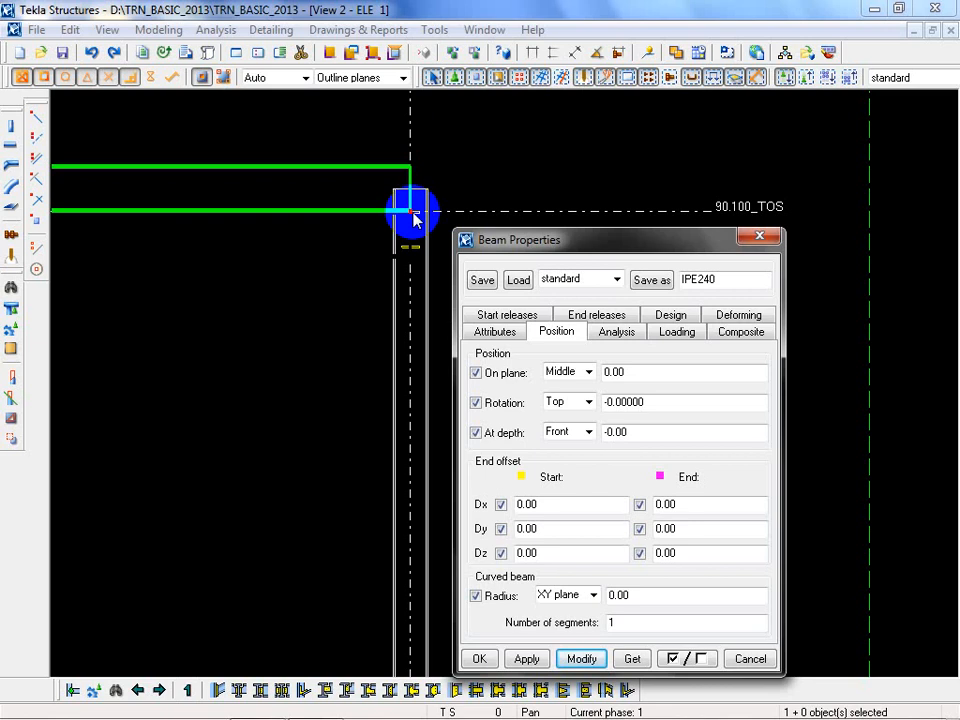
Set the IPE300 beam's depth position to Middle and modify it
click(588, 432)
click(572, 450)
click(581, 658)
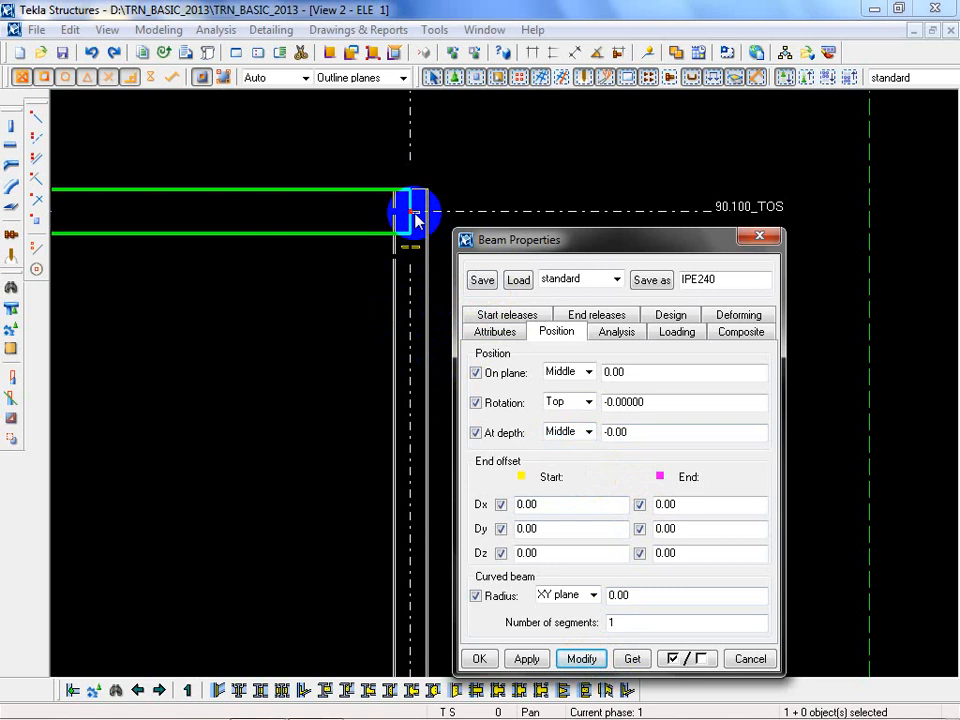
Set the IPE300 beam's depth position to Behind, modify it and close its properties
click(588, 432)
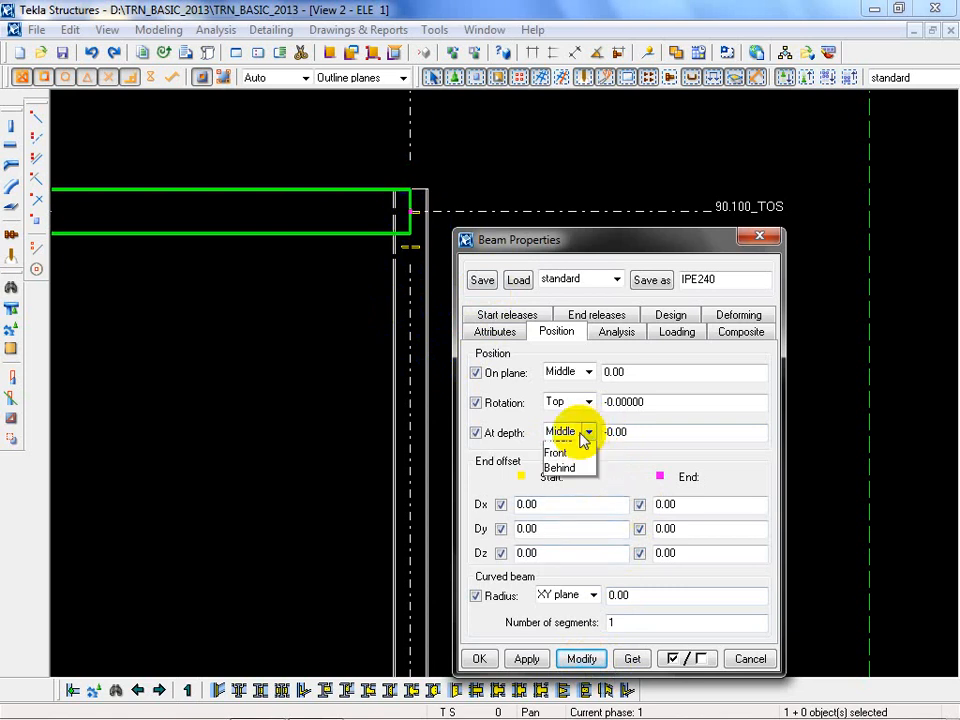
click(562, 479)
click(581, 658)
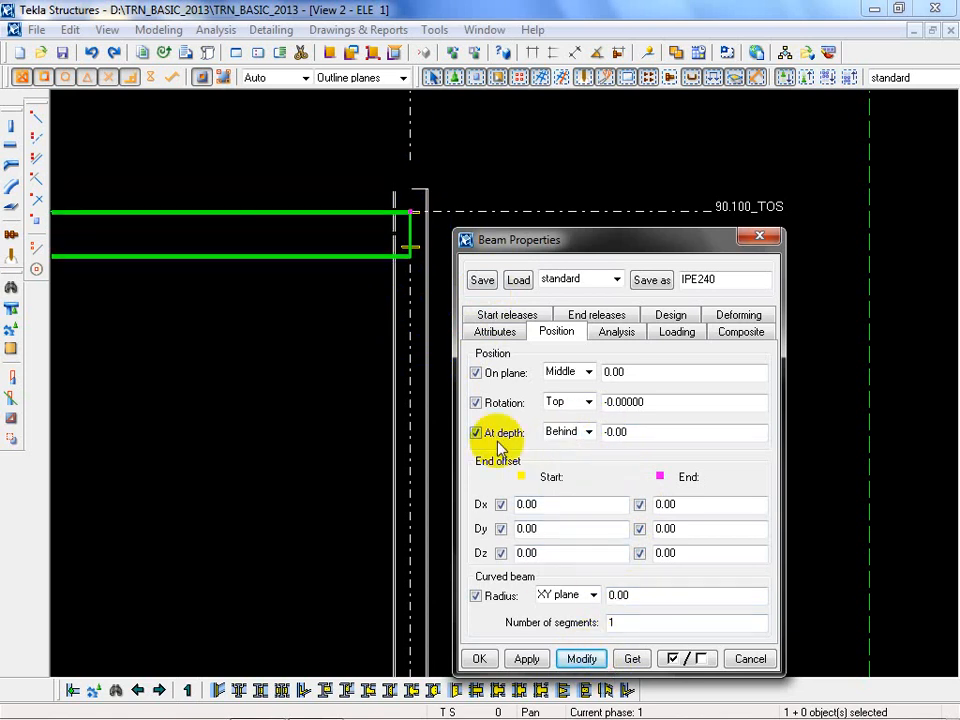
click(759, 236)
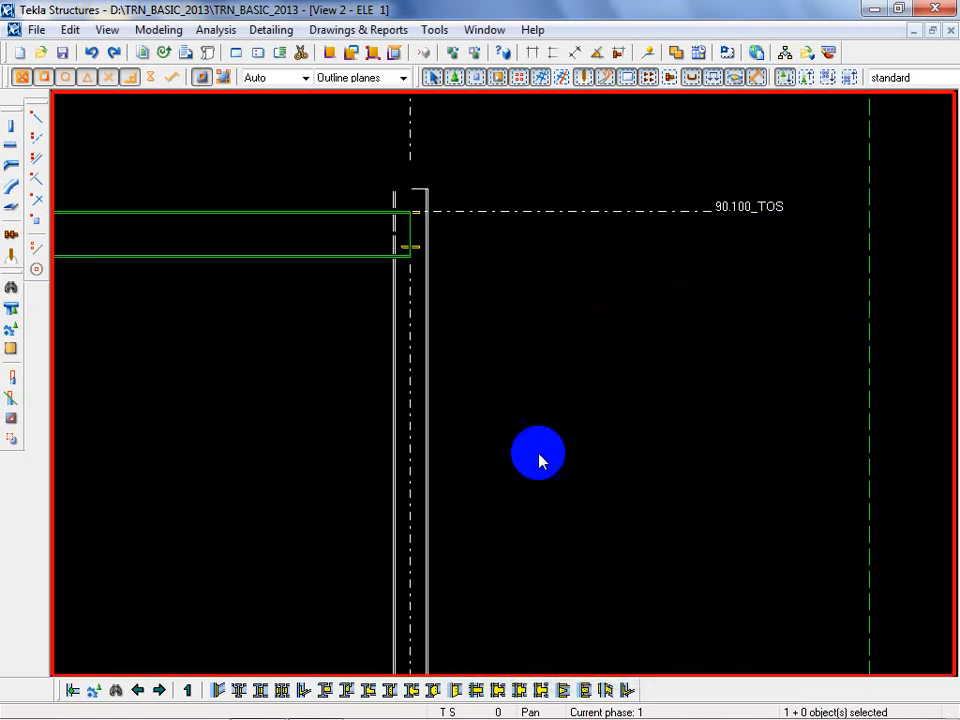
Open the IPE300 beam's properties and inspect the beam's end at grid B
scroll(540, 456, down, 5)
scroll(369, 376, up, 2)
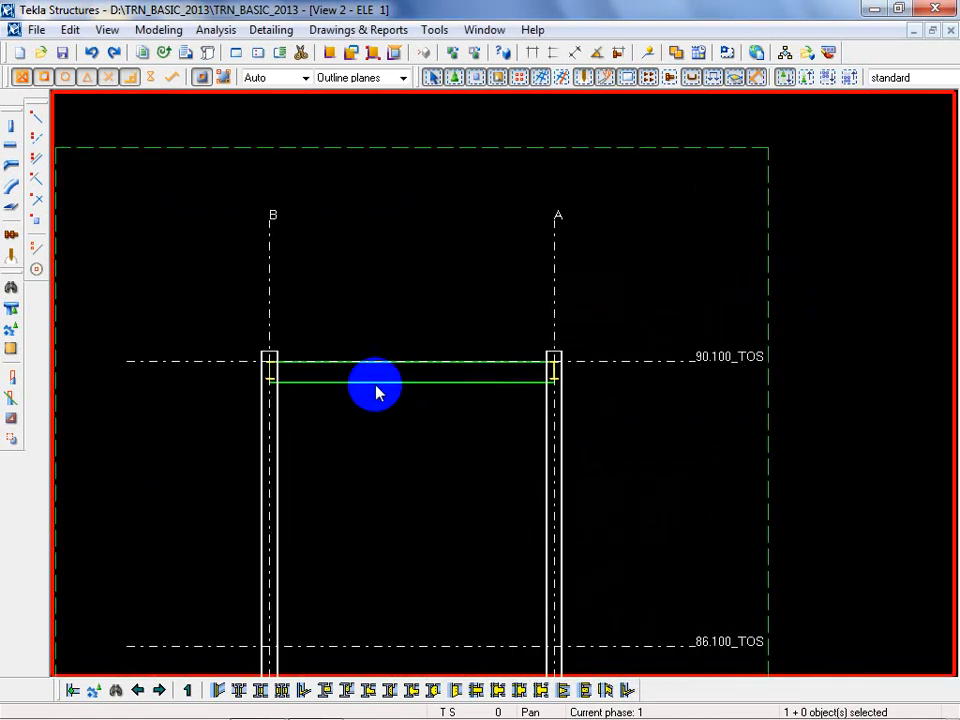
double_click(369, 390)
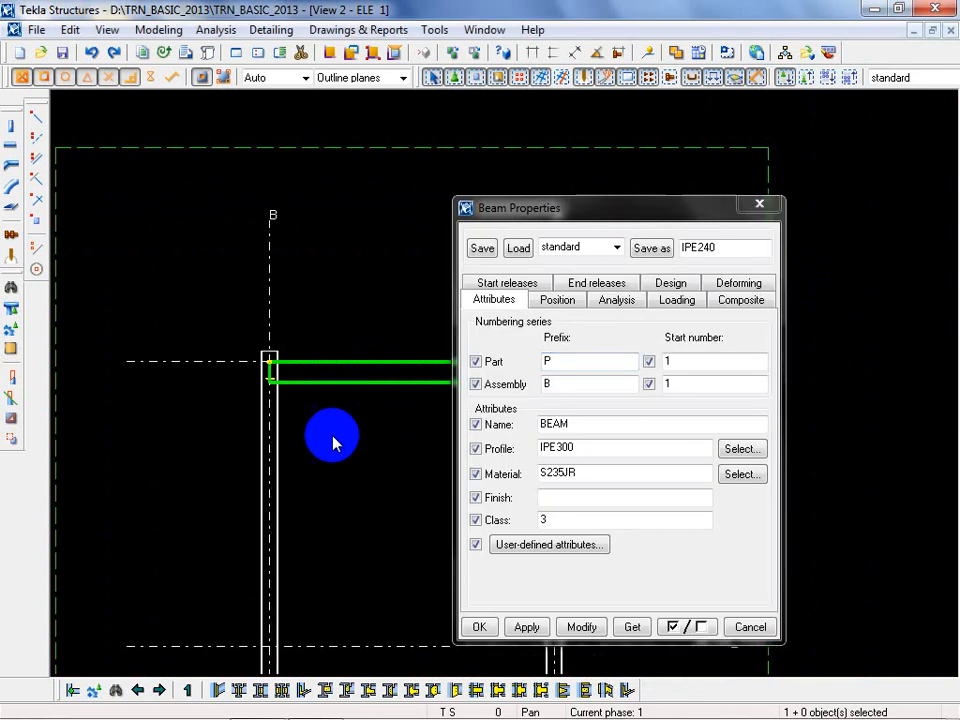
middle_drag(328, 439, 195, 431)
scroll(90, 360, up, 3)
scroll(214, 332, up, 2)
Accept the ELE 1 view's advanced display settings with the point size In model at 100.00
double_click(424, 216)
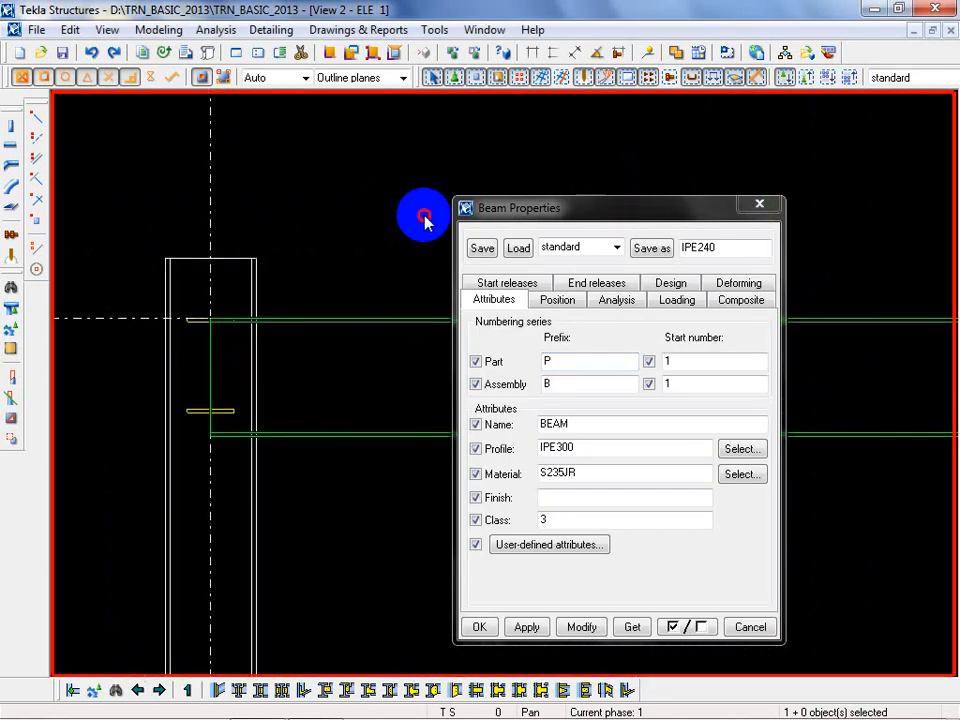
click(650, 562)
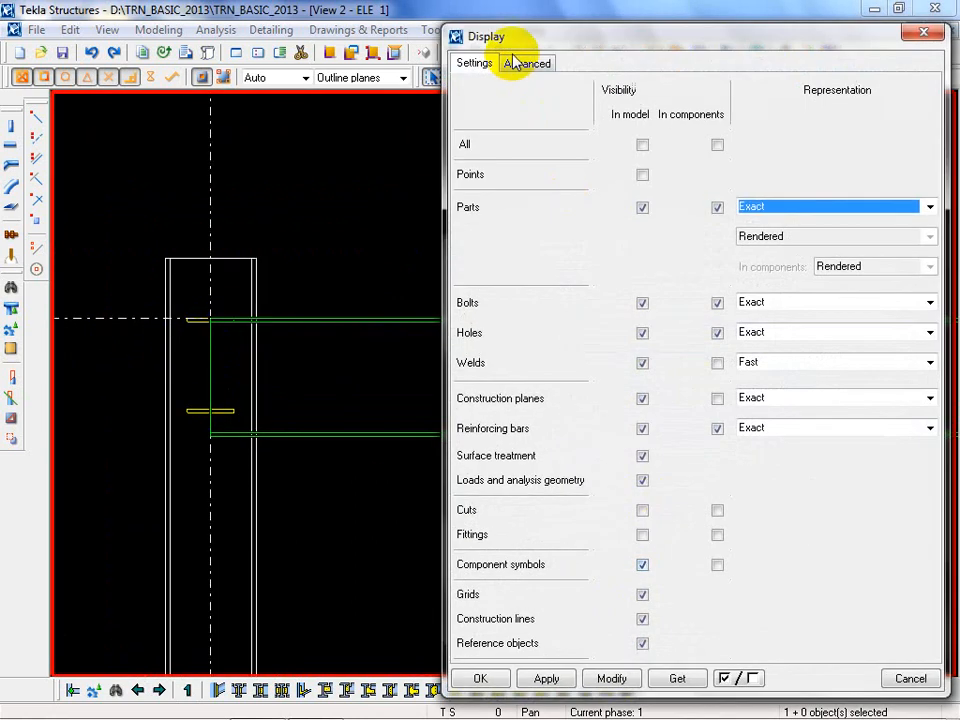
click(530, 66)
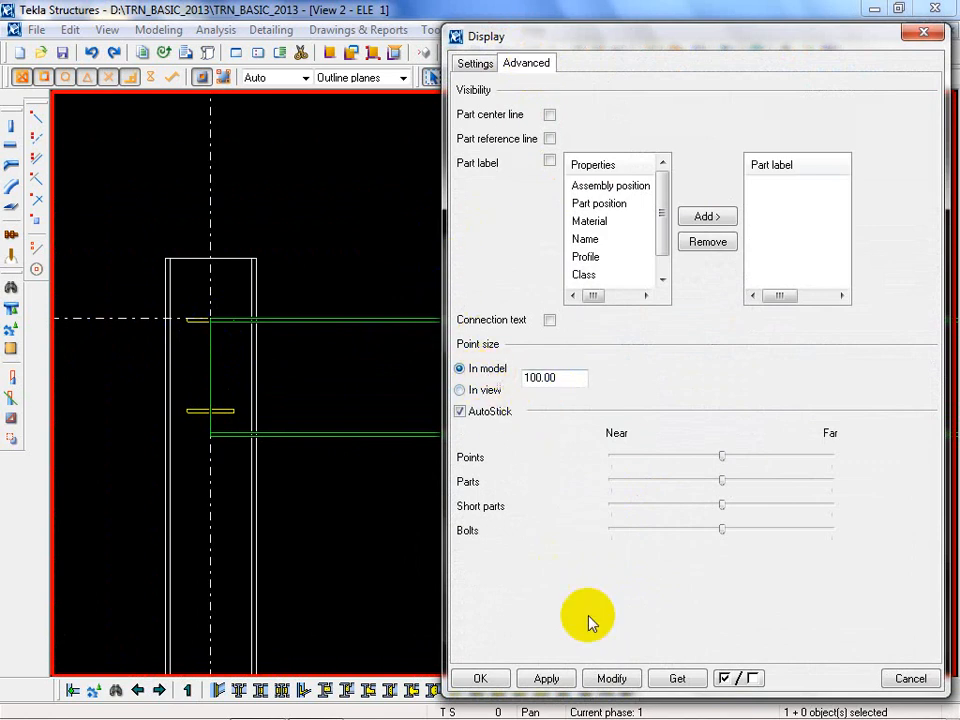
click(480, 679)
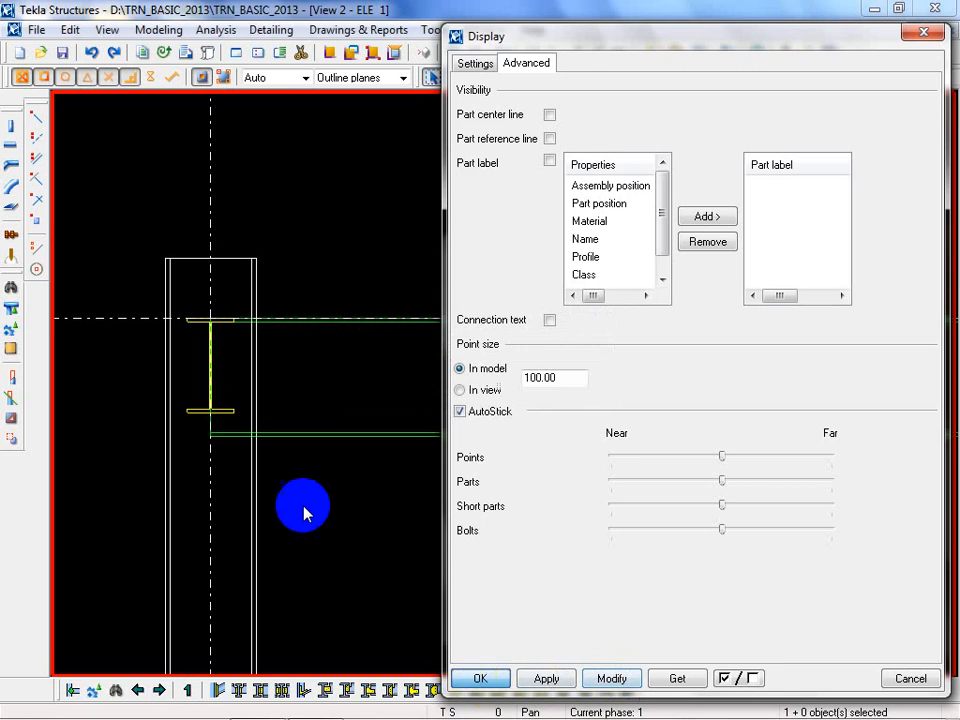
Examine the beam's start handle at grid B and level 90.100_TOS, and close the view and beam properties
scroll(205, 318, up, 5)
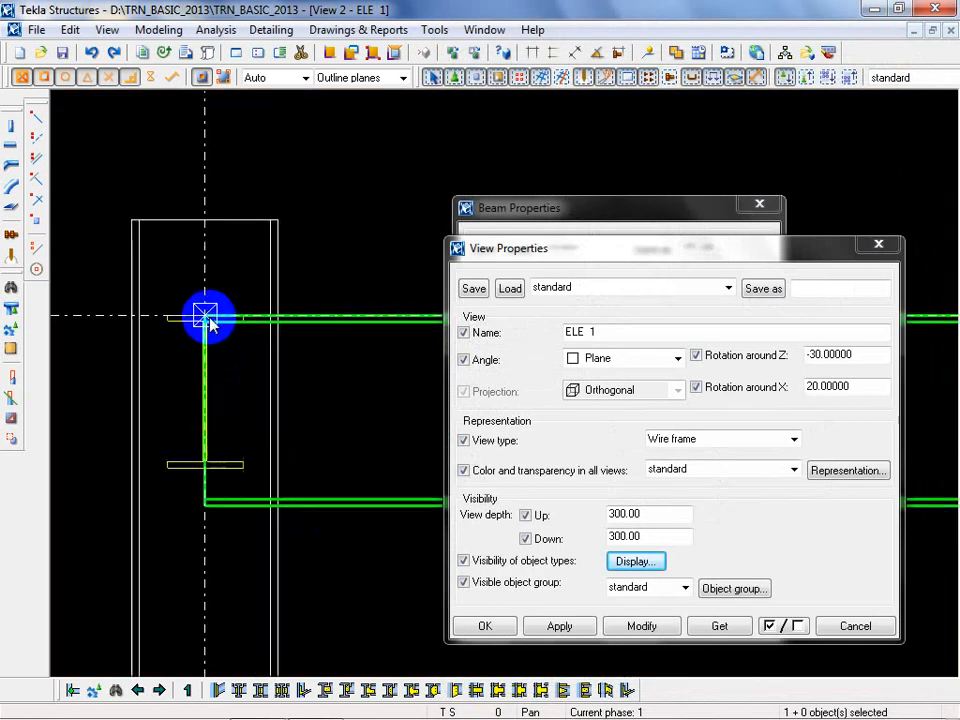
scroll(209, 318, up, 4)
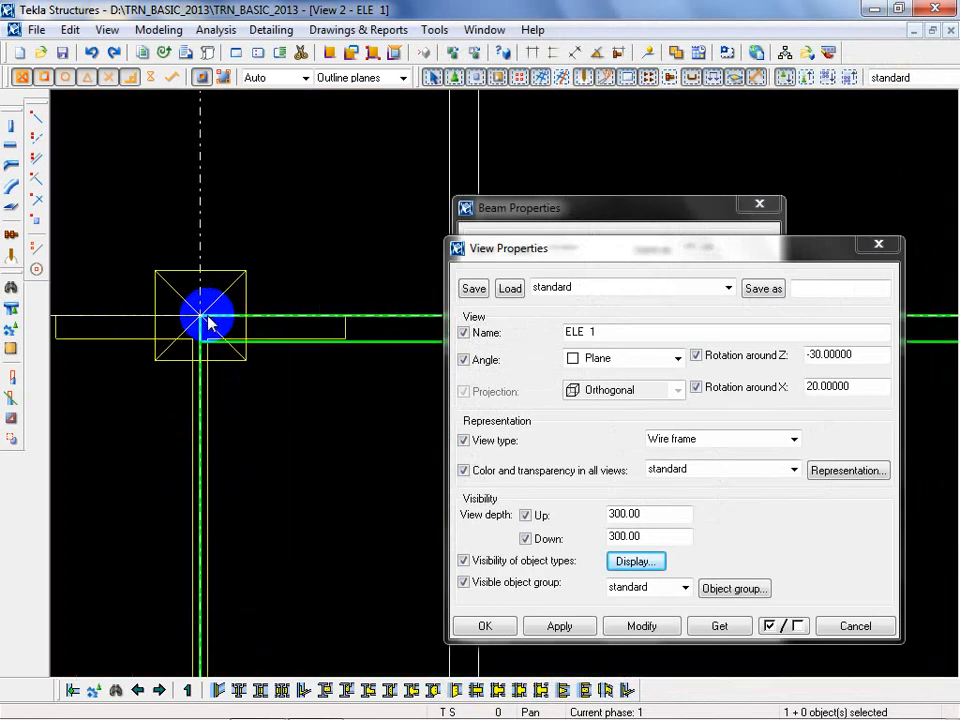
ctrl+middle_drag(208, 316, 347, 371)
click(878, 244)
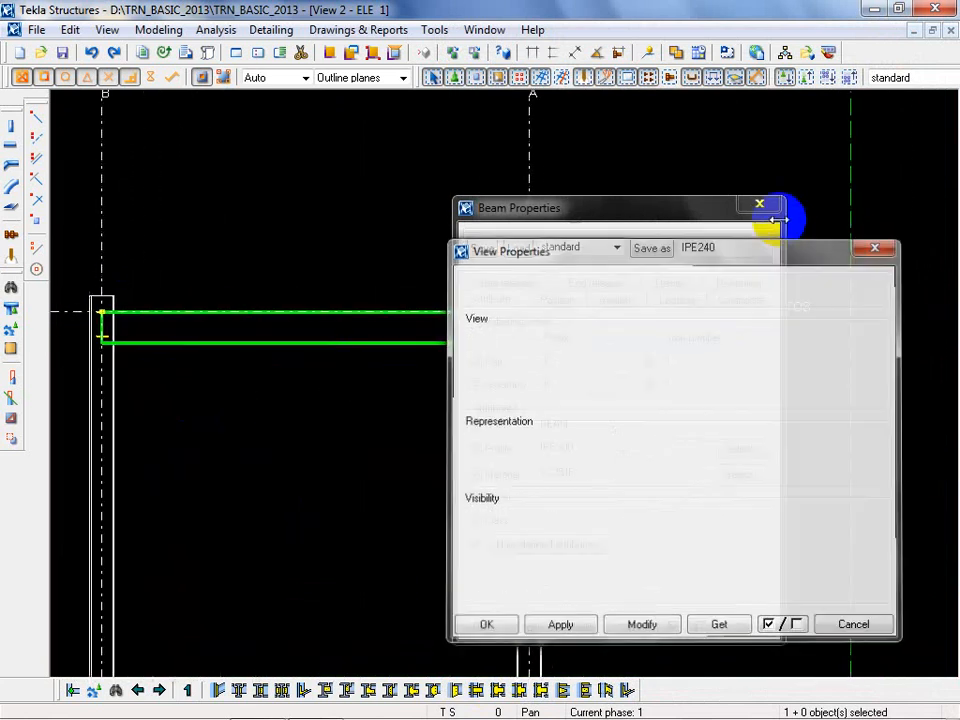
click(760, 204)
middle_drag(214, 429, 296, 466)
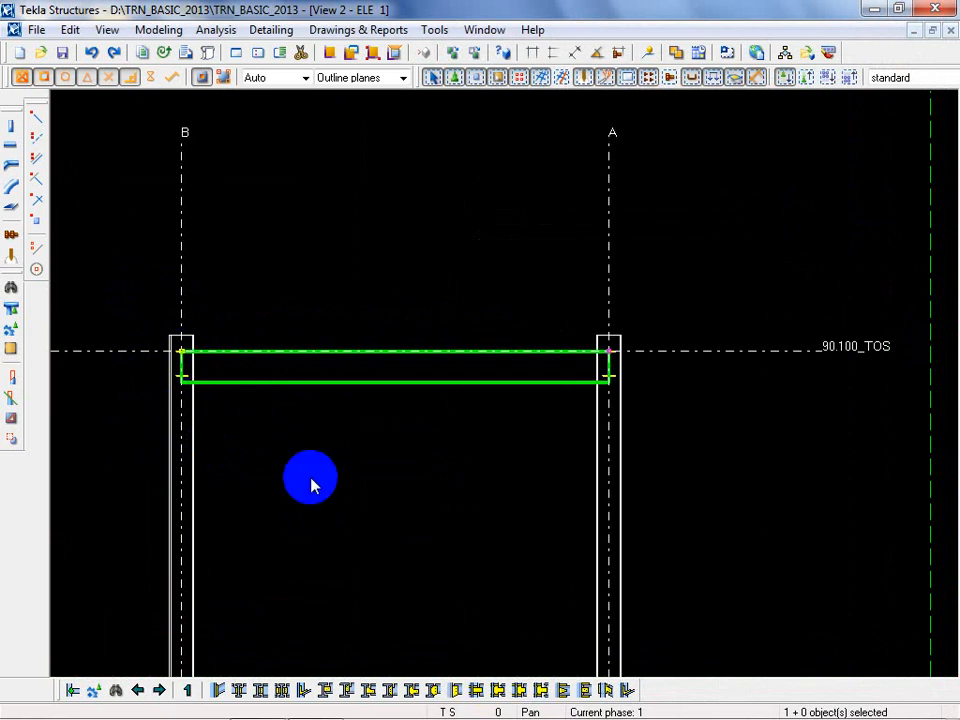
Open the position settings of the IPE300 beam between grids B and A in the ELE 1 view
double_click(257, 375)
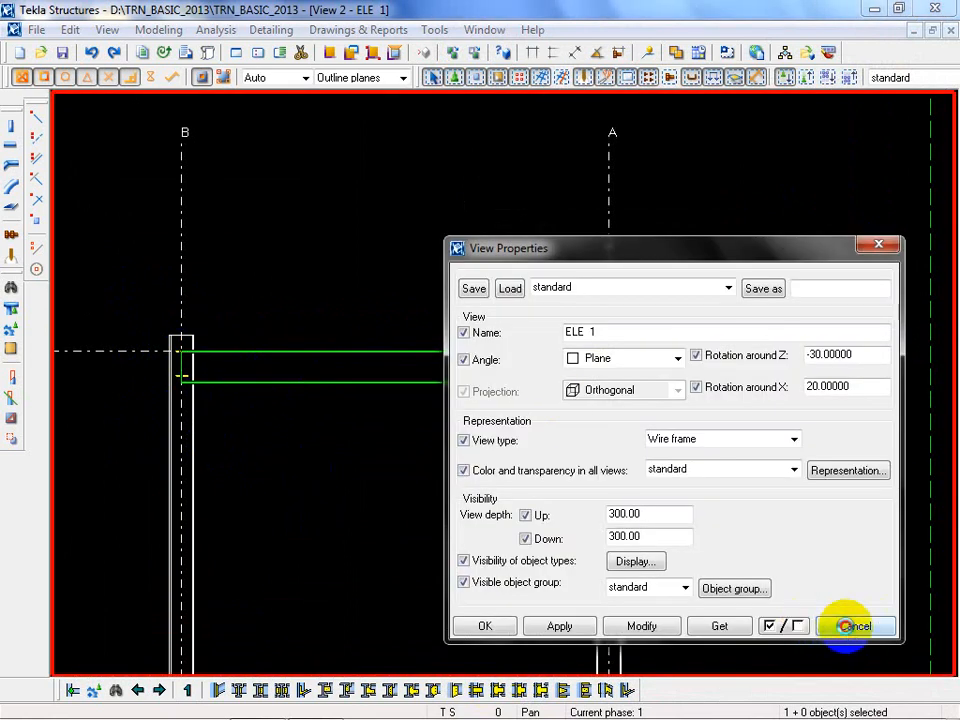
click(853, 625)
double_click(305, 381)
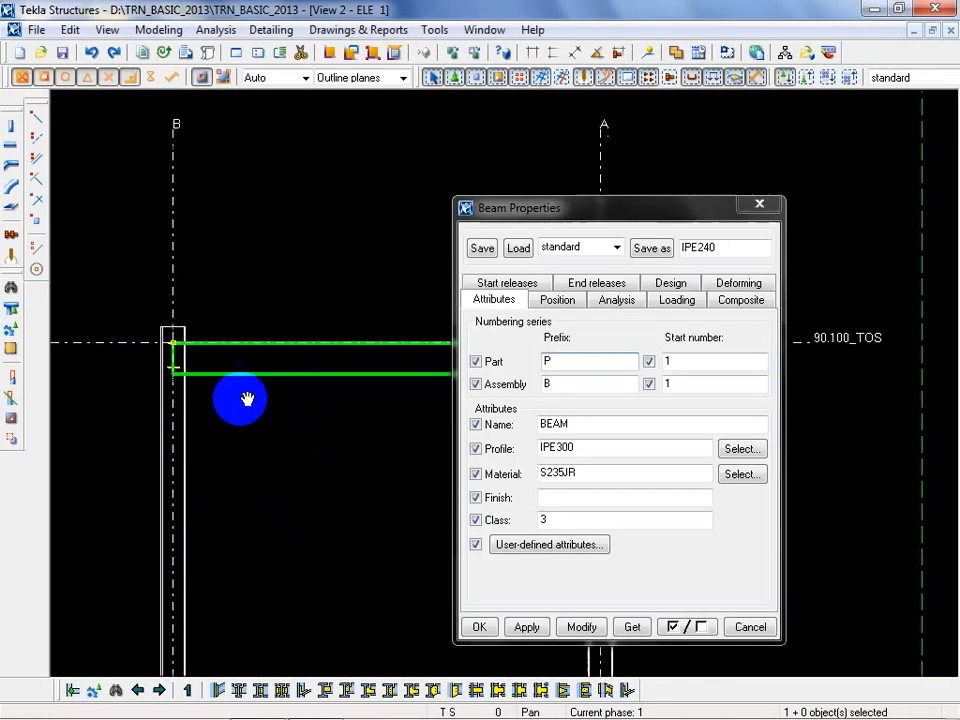
middle_drag(240, 399, 216, 336)
drag(574, 208, 683, 221)
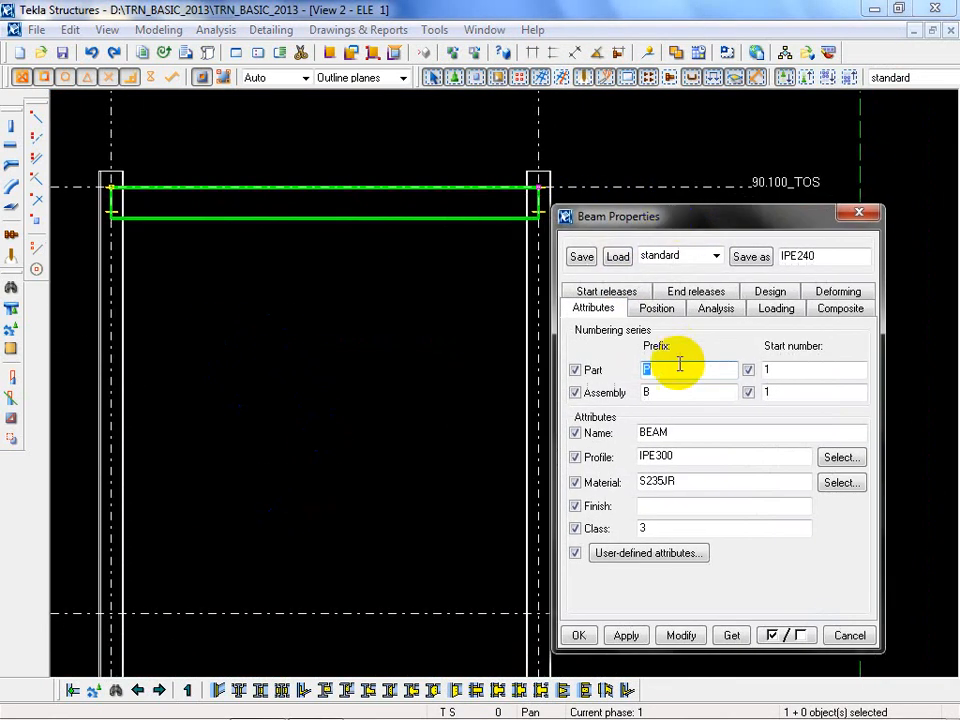
click(657, 311)
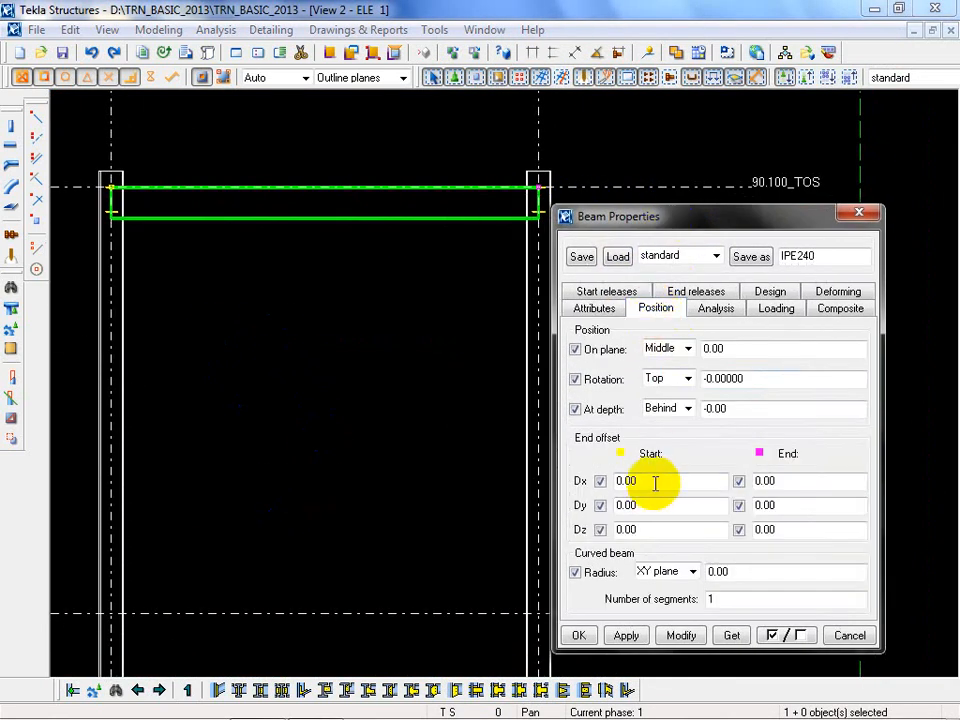
Set the IPE300 beam's start Dx end offset to 1000, modify the beam and reselect it
drag(656, 484, 598, 492)
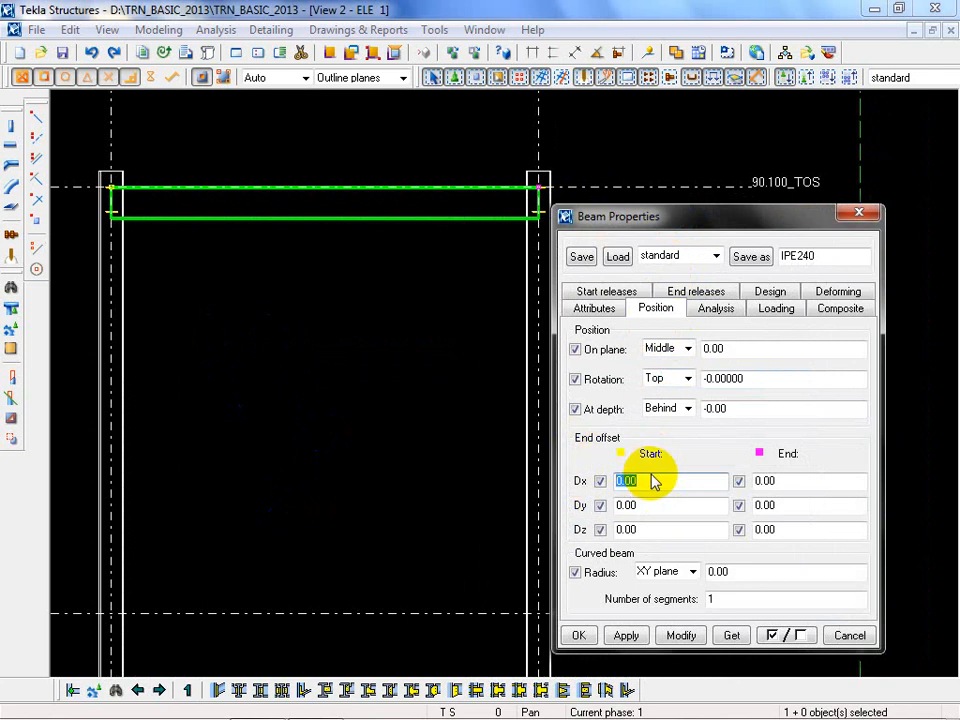
text(1000)
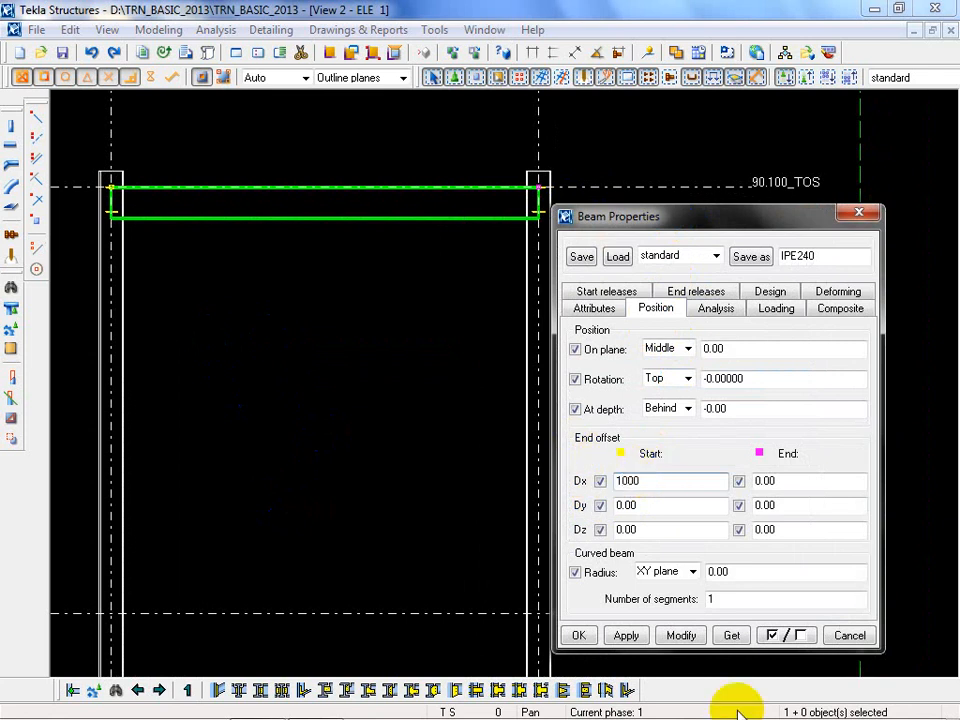
click(681, 636)
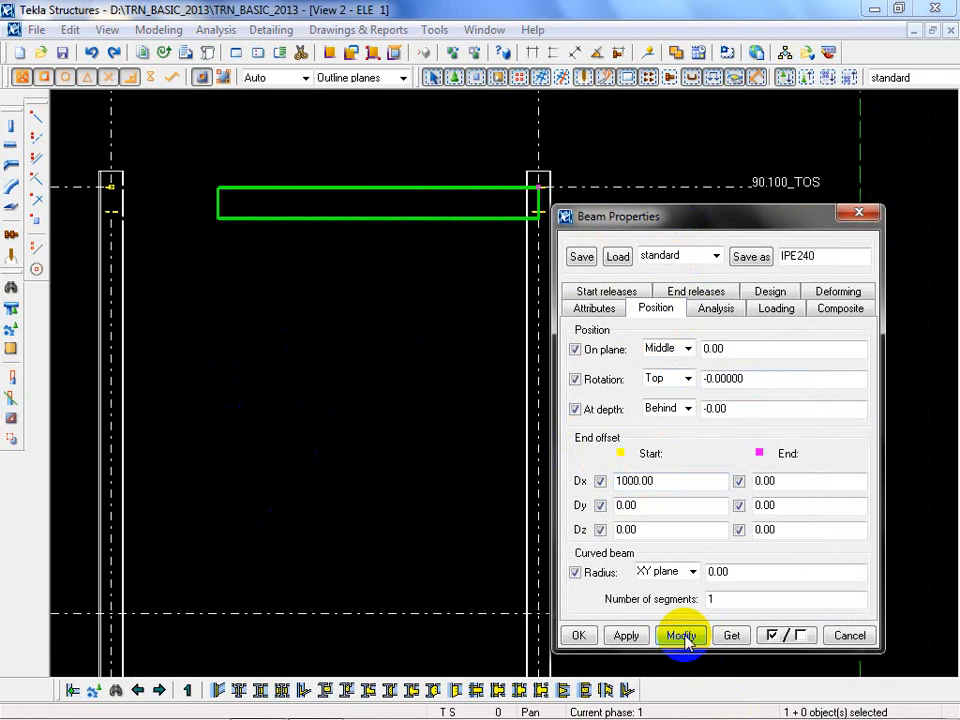
click(324, 410)
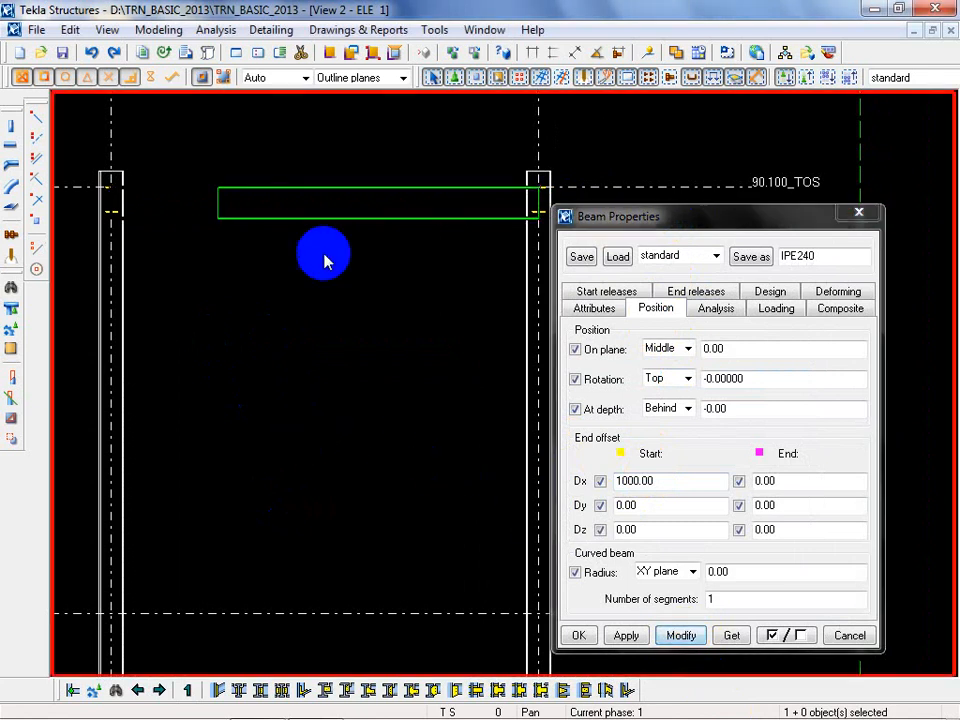
click(297, 226)
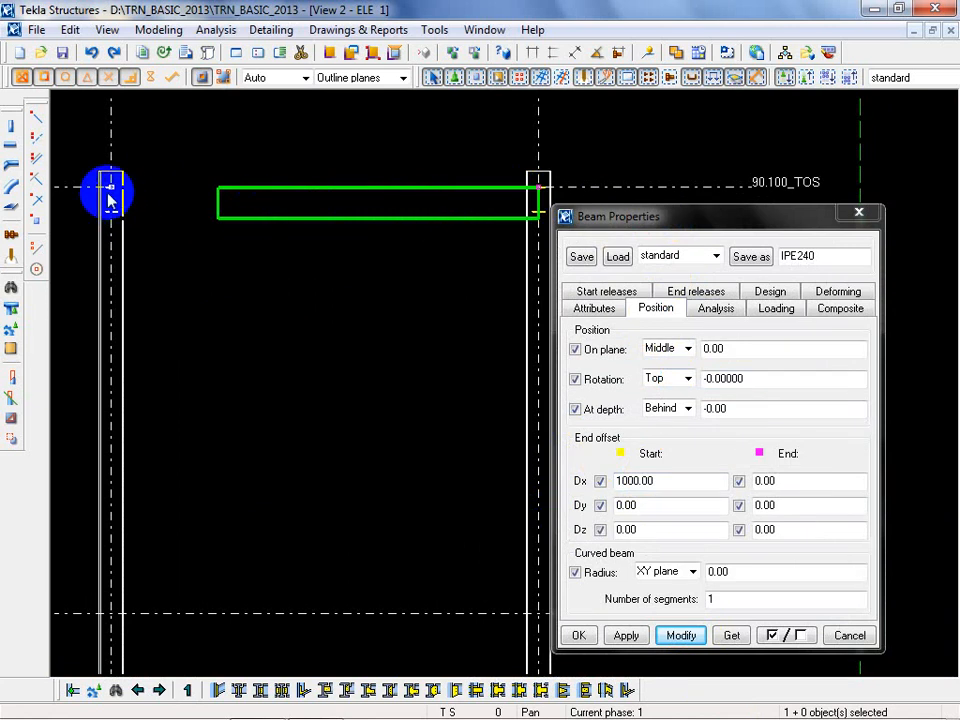
Check the profile of the column at grid B in its properties and close them without changes
scroll(199, 328, up, 5)
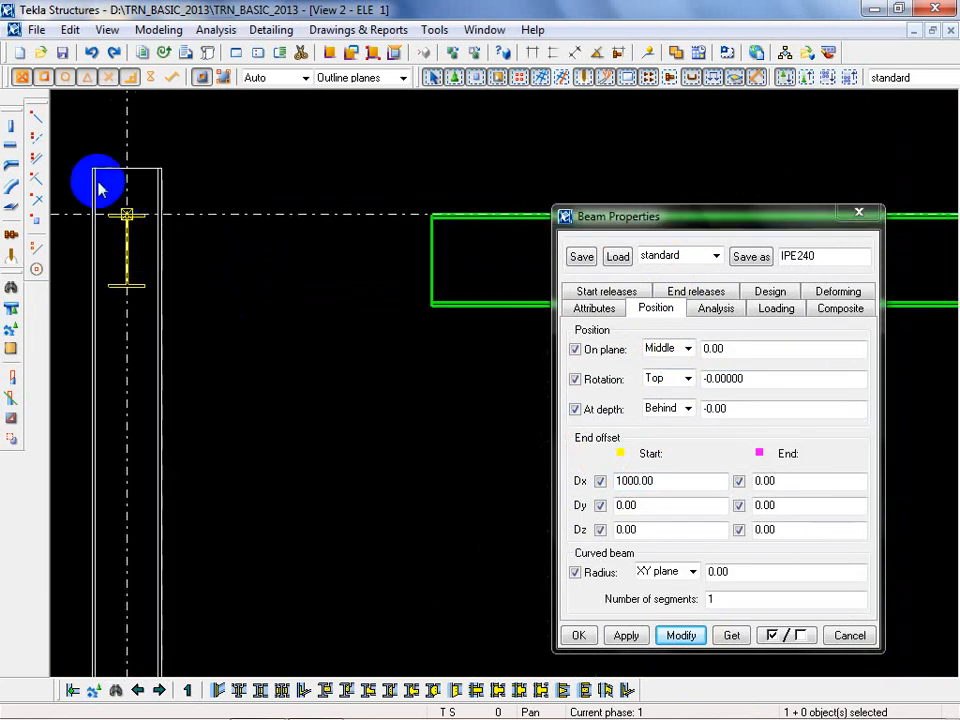
click(160, 180)
double_click(160, 180)
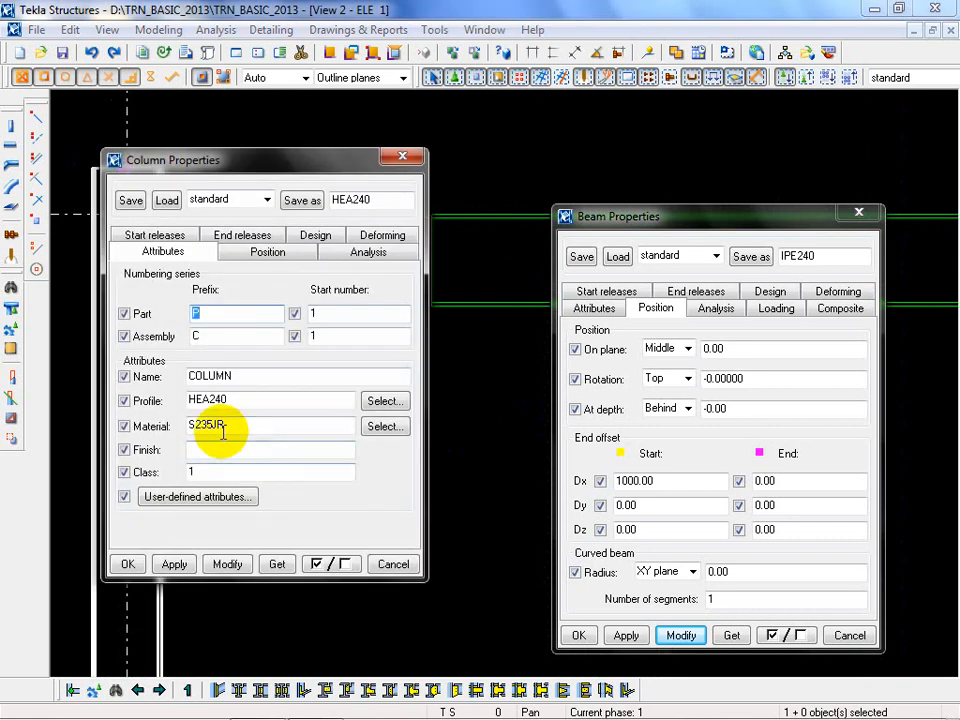
click(394, 563)
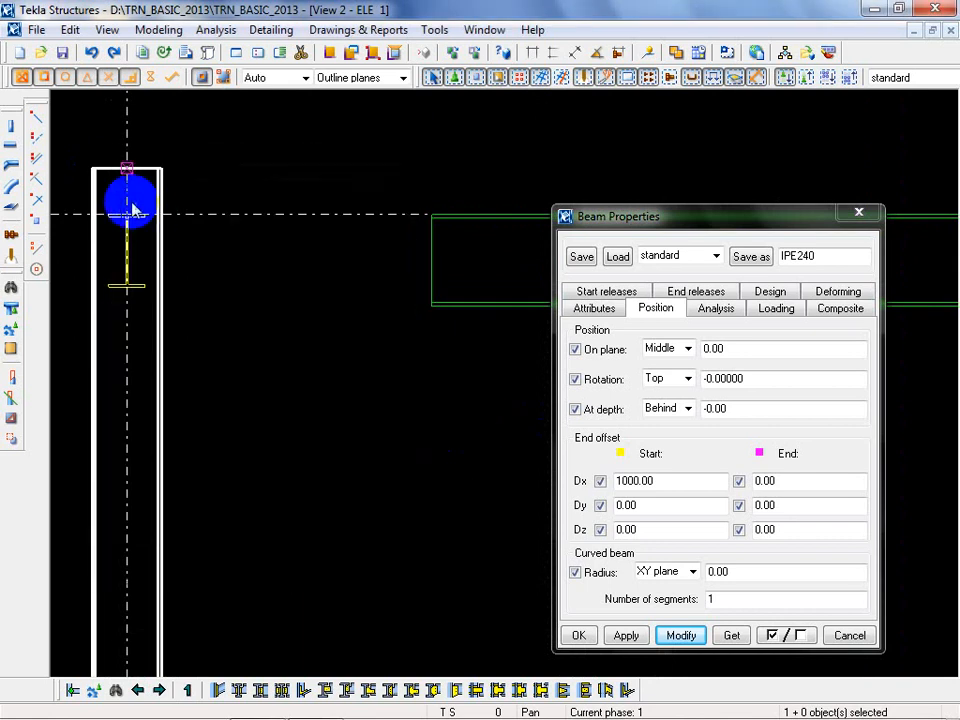
Set the IPE300 beam's start Dx end offset to 120, modify it, check the gap to the column flange and close the properties
double_click(485, 305)
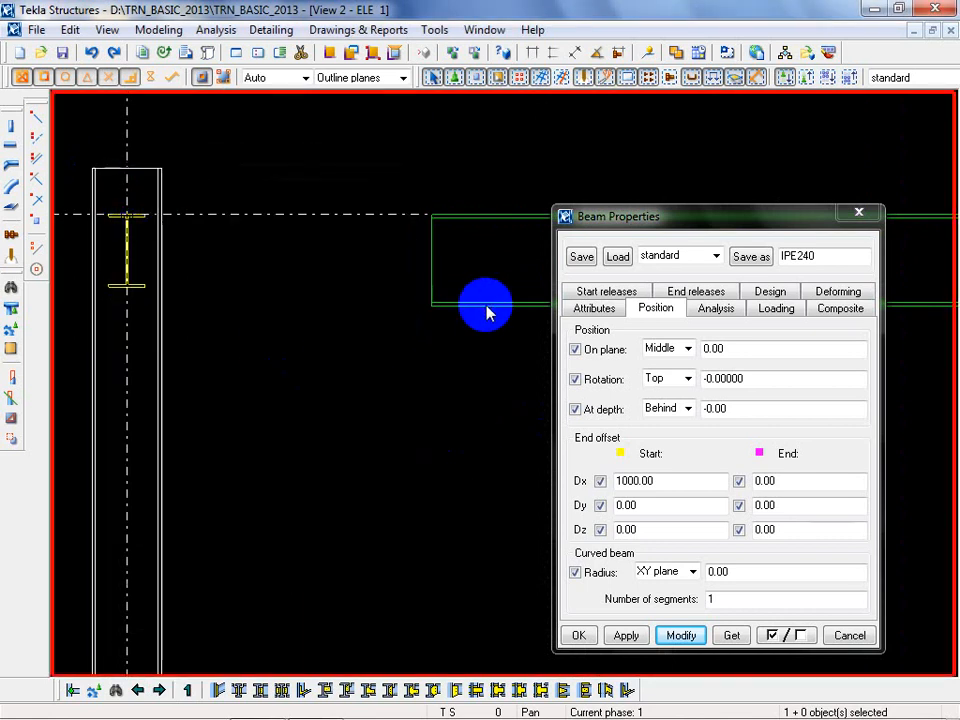
drag(677, 480, 436, 475)
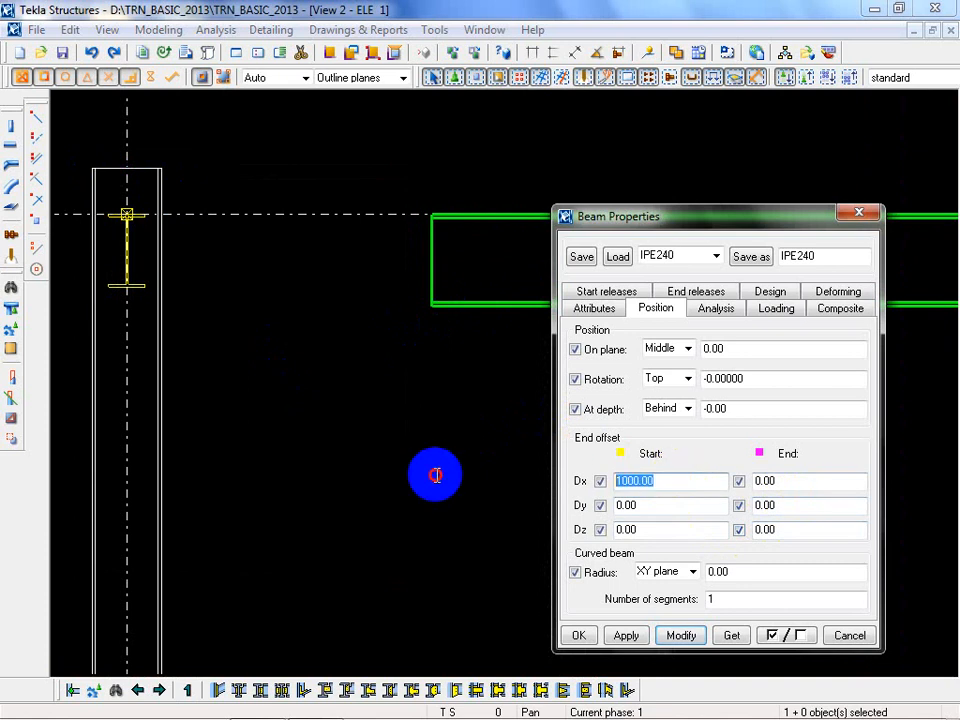
text(120)
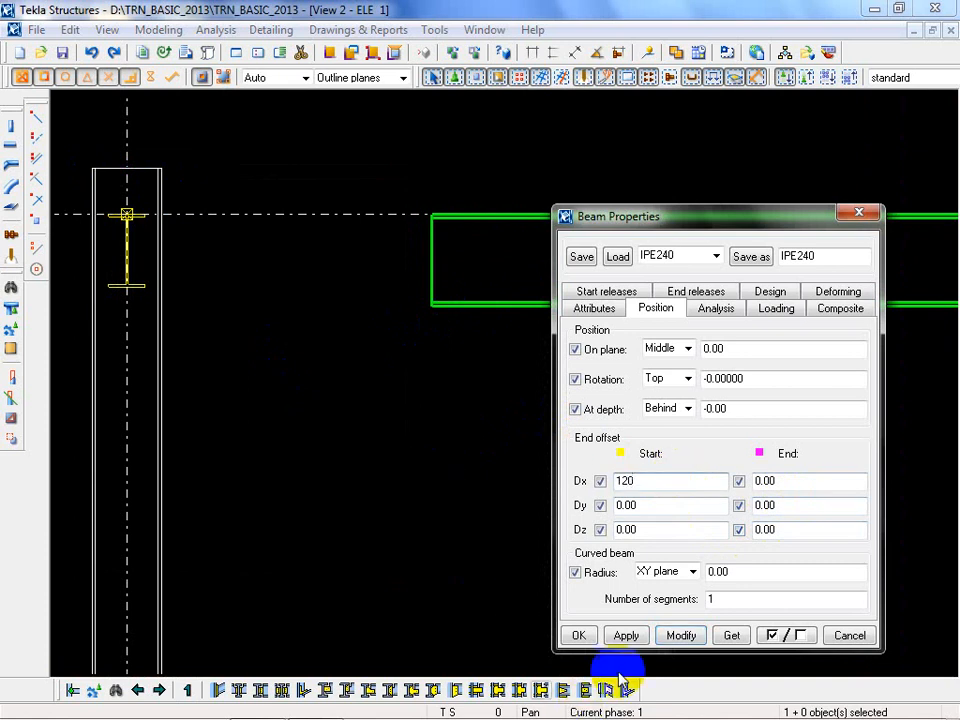
click(681, 635)
scroll(248, 350, up, 5)
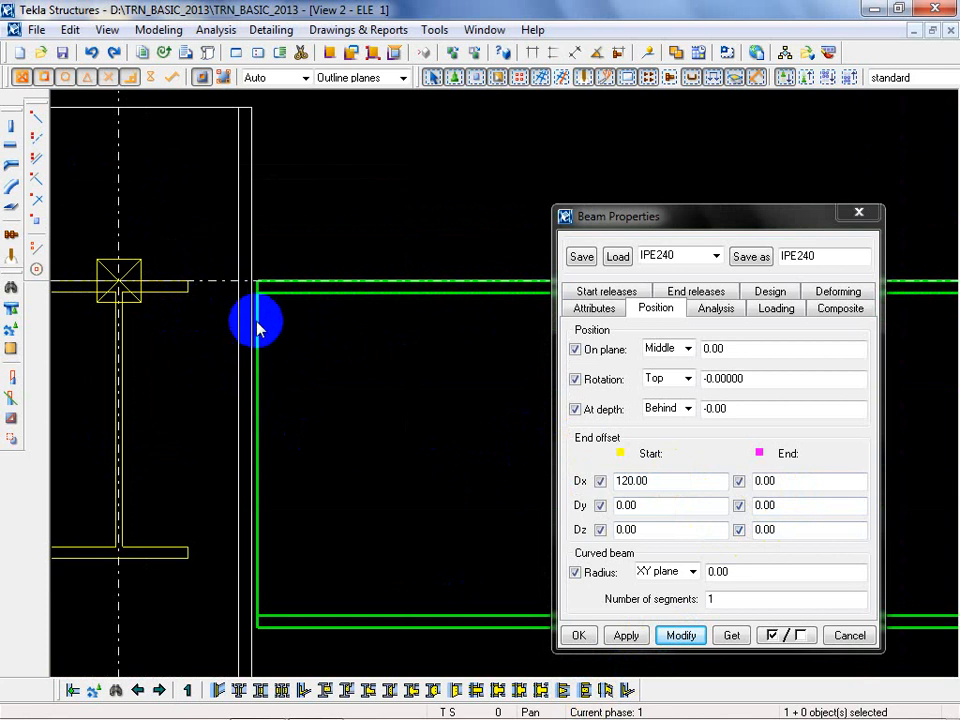
scroll(262, 318, up, 1)
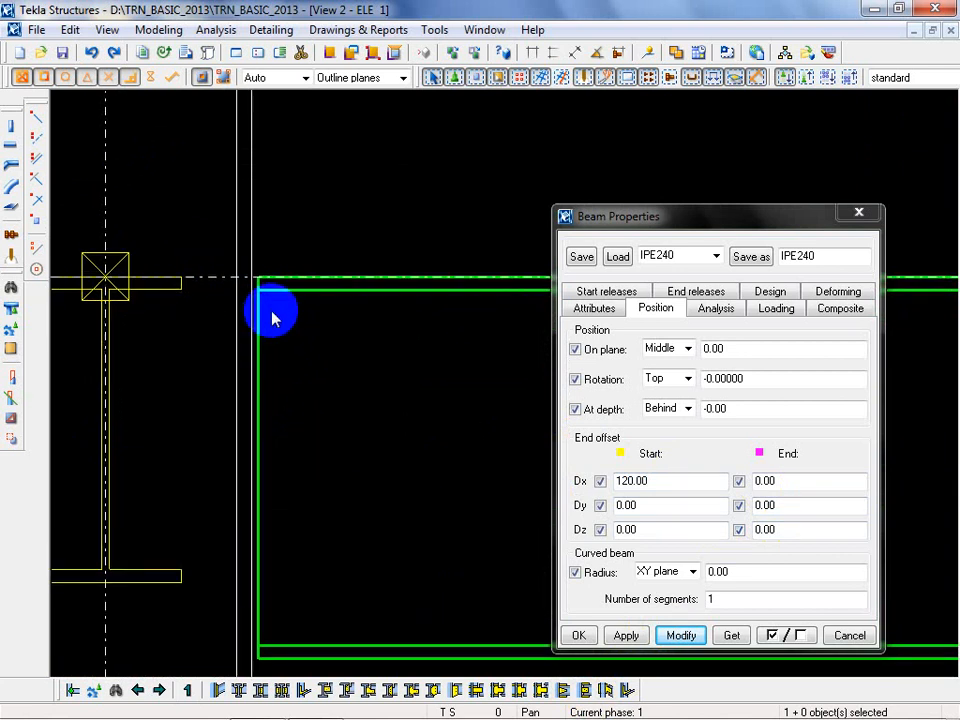
scroll(272, 318, down, 5)
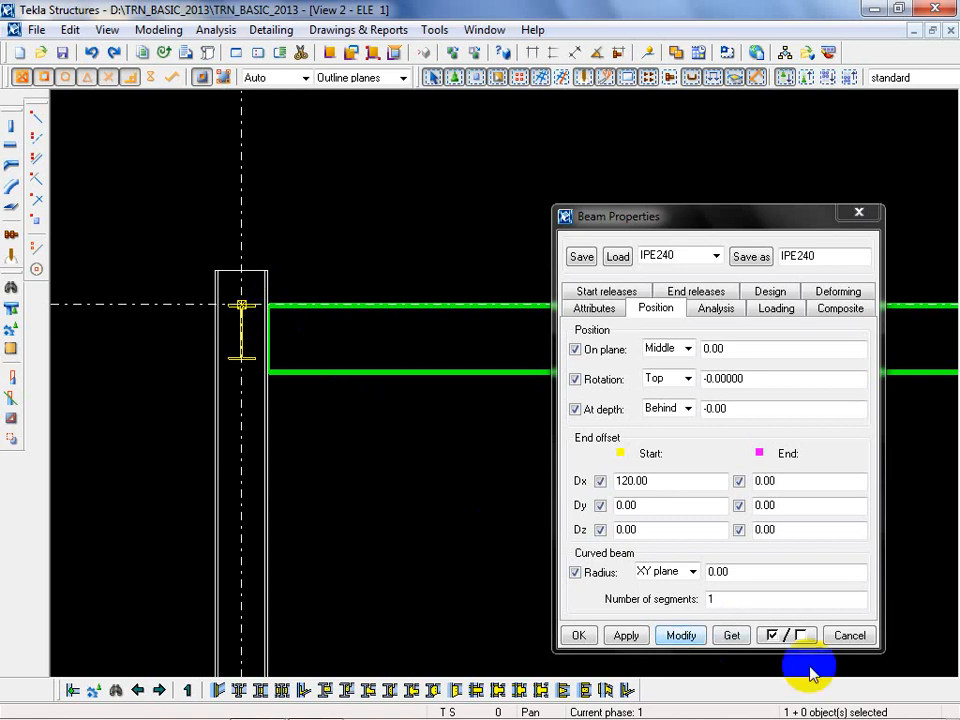
click(850, 636)
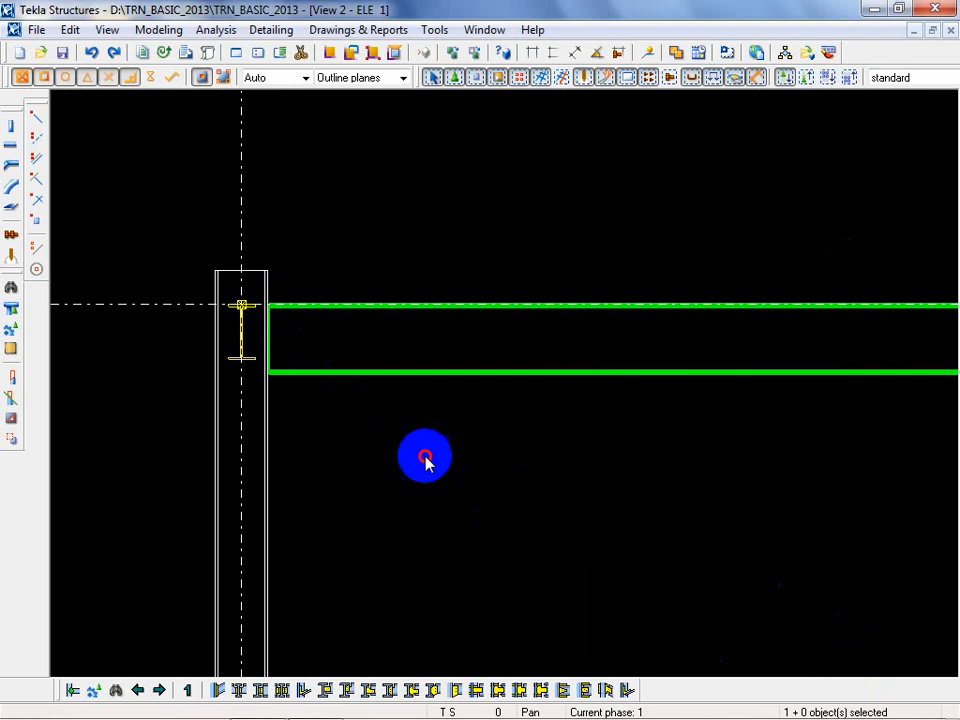
Examine the IPE300 beam's start and end handles at the columns on grids B and A in the elevation
scroll(176, 447, down, 2)
scroll(176, 447, down, 2)
middle_drag(298, 488, 330, 443)
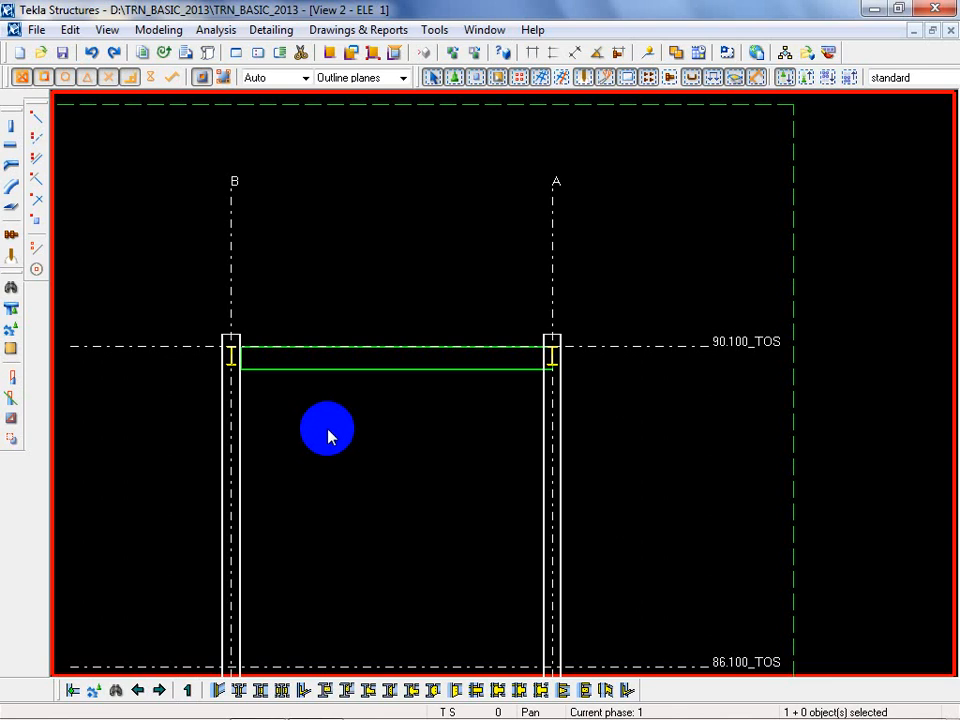
scroll(255, 381, up, 2)
scroll(255, 381, up, 1)
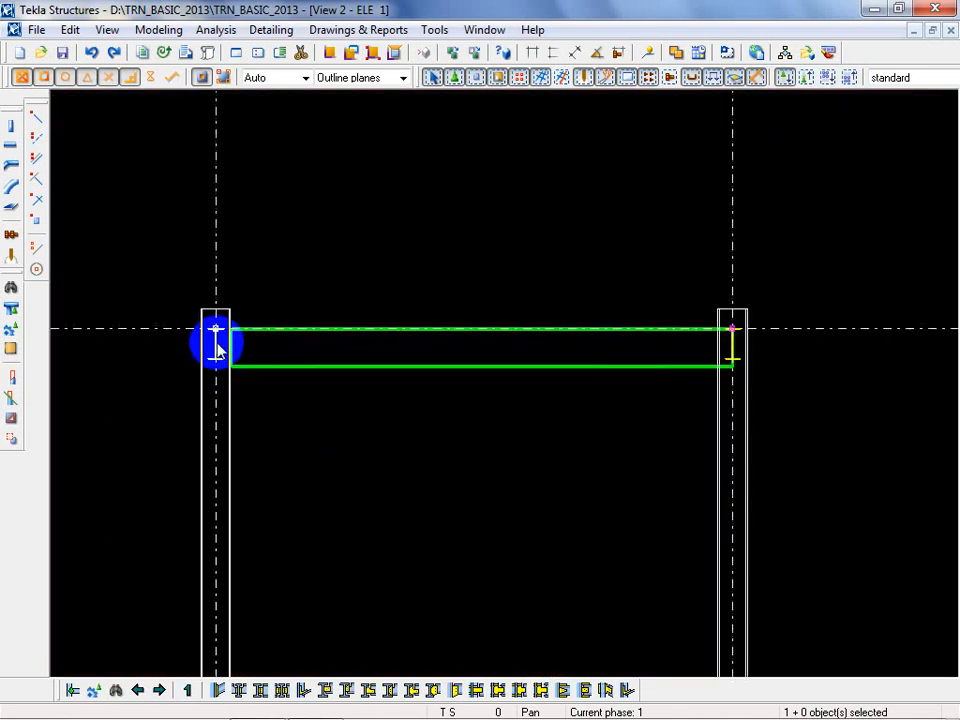
middle_drag(565, 523, 540, 575)
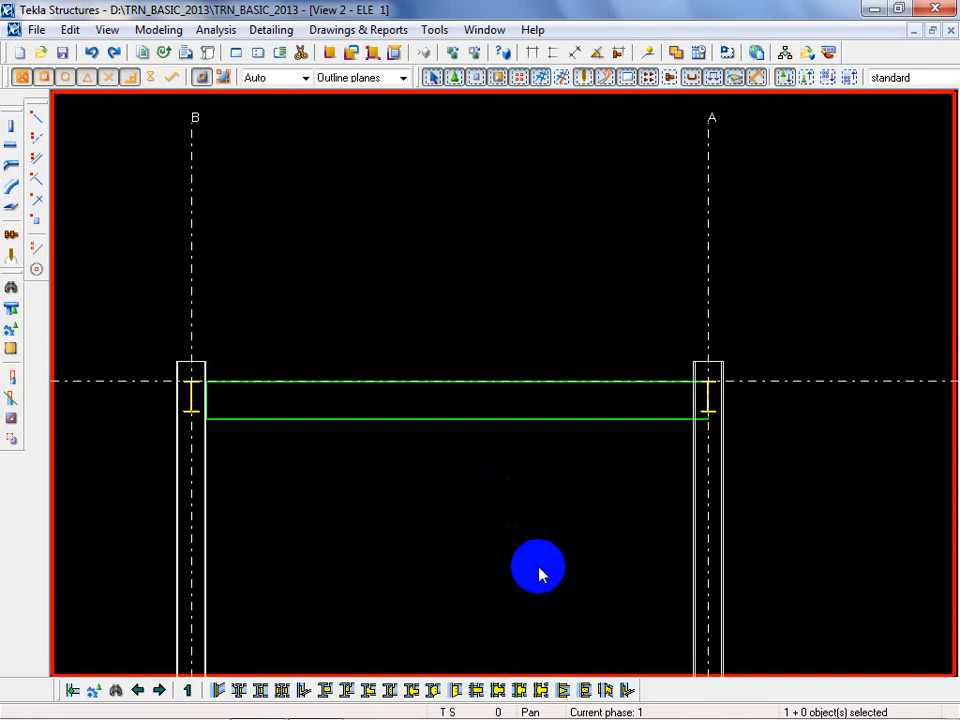
click(350, 418)
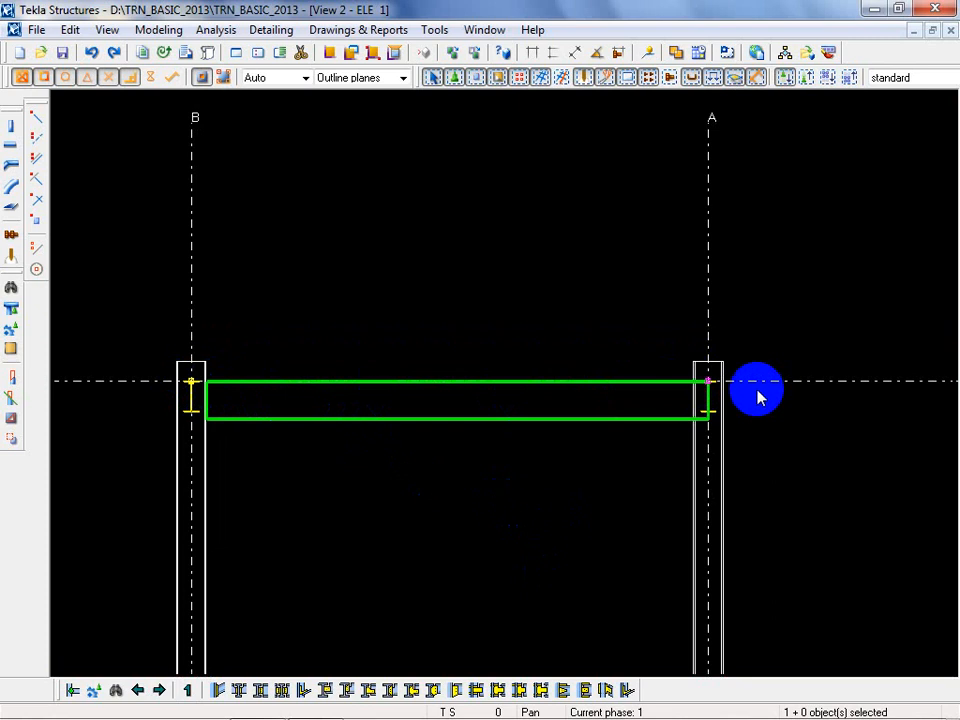
click(313, 491)
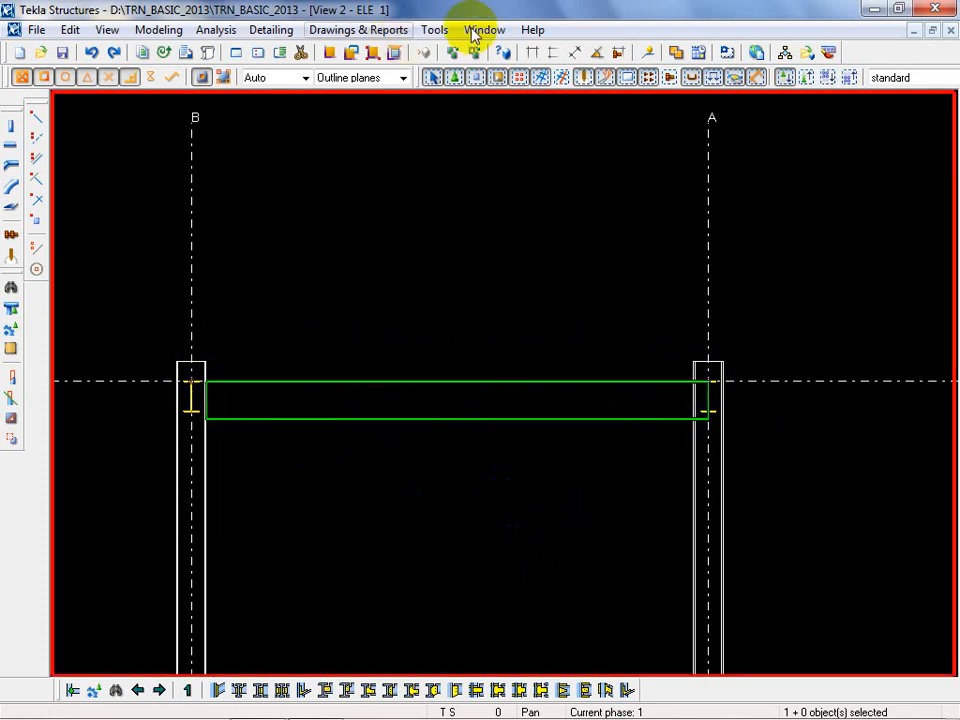
Switch to the 3D view and inspect the floor beams' ends and handles at the columns from several angles
click(485, 30)
click(510, 142)
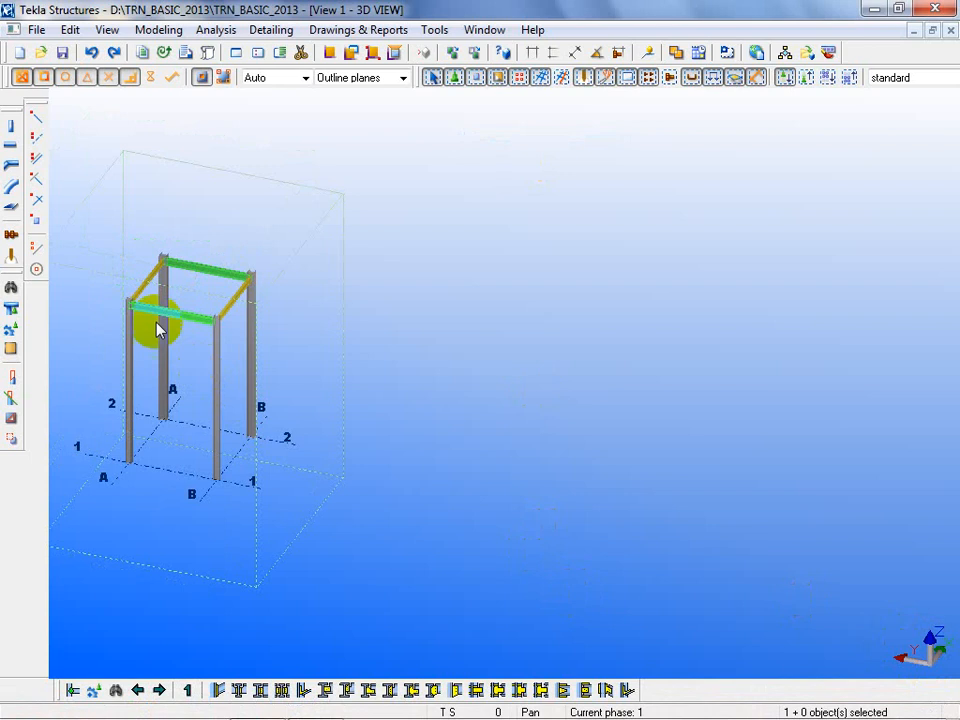
scroll(200, 315, up, 2)
scroll(262, 308, up, 5)
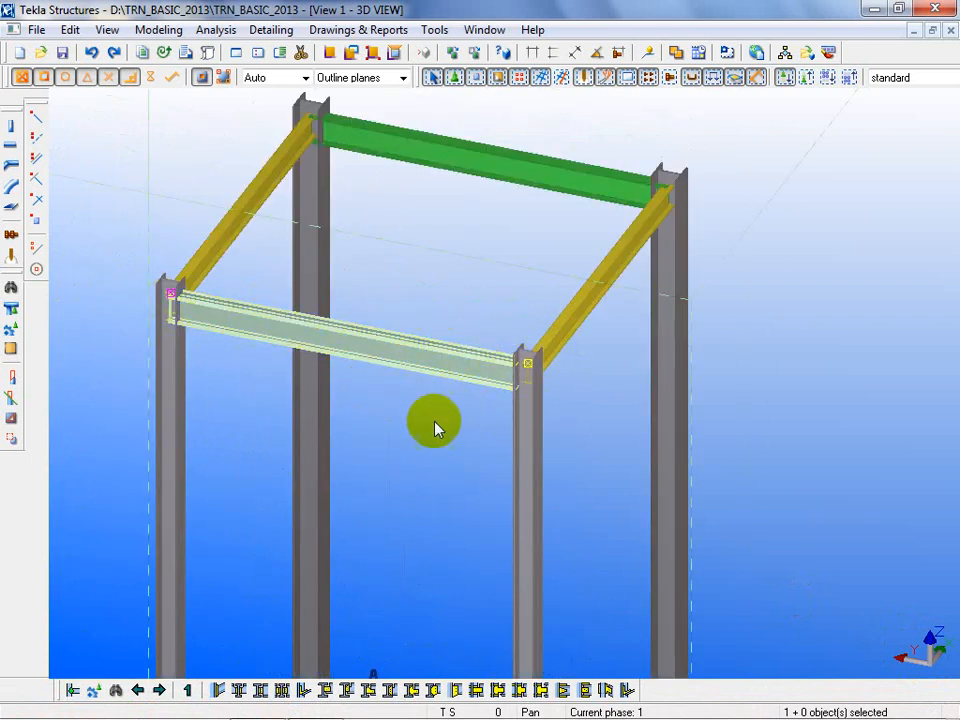
ctrl+middle_drag(436, 430, 298, 388)
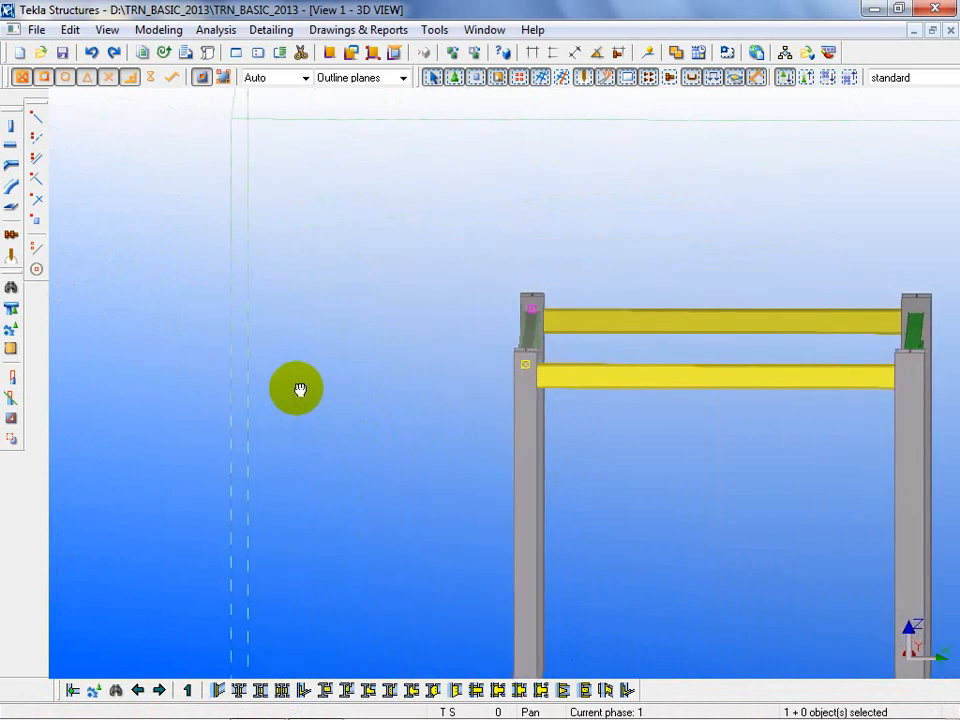
scroll(524, 343, up, 5)
scroll(534, 361, down, 5)
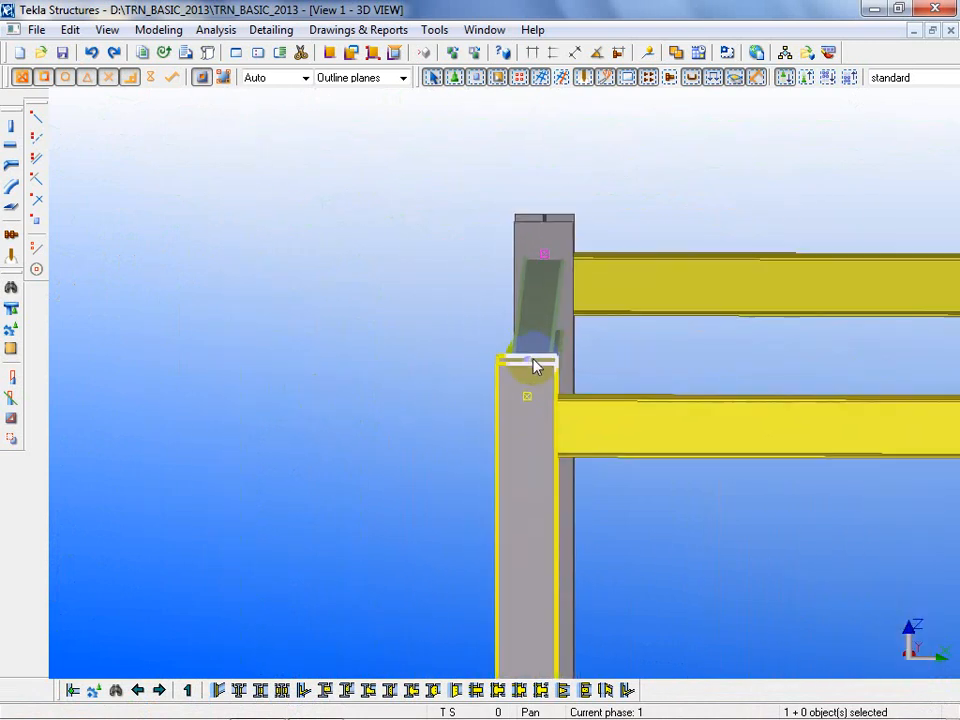
middle_drag(726, 468, 375, 418)
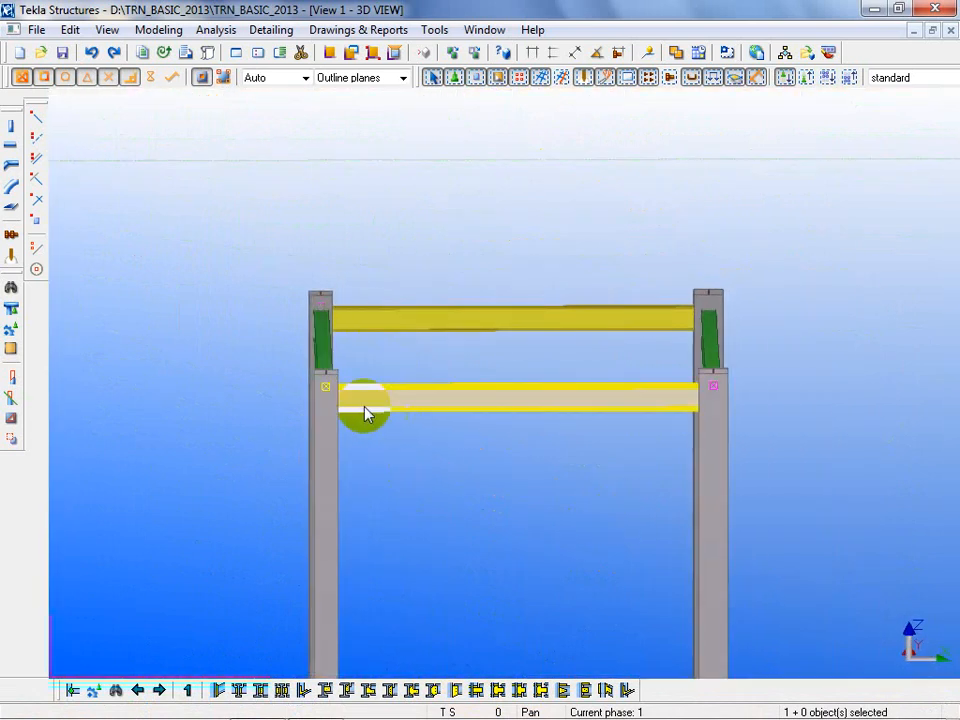
ctrl+middle_drag(220, 475, 553, 443)
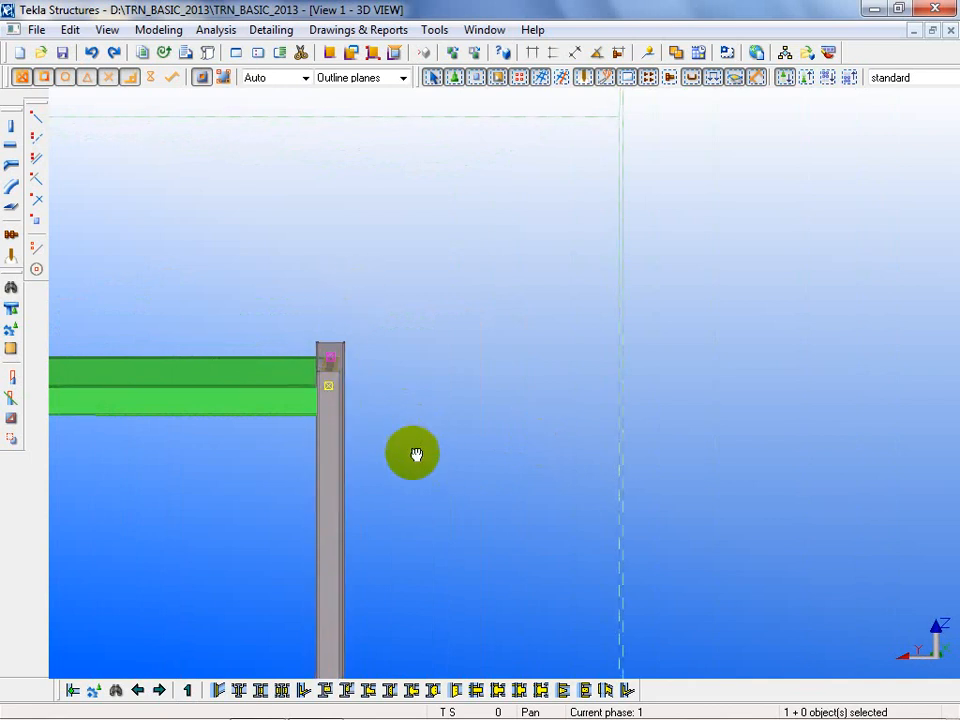
ctrl+middle_drag(414, 454, 167, 493)
Set the green IPE300 beam's end Dx offset to -150 in its position properties and modify the beam
scroll(280, 332, up, 3)
double_click(282, 330)
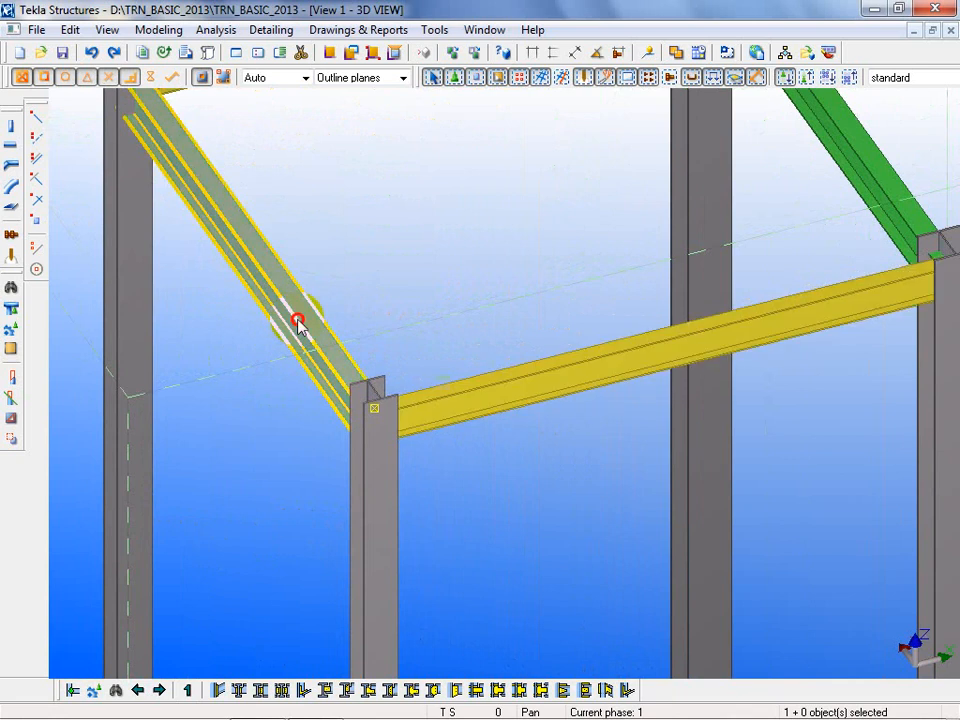
click(657, 300)
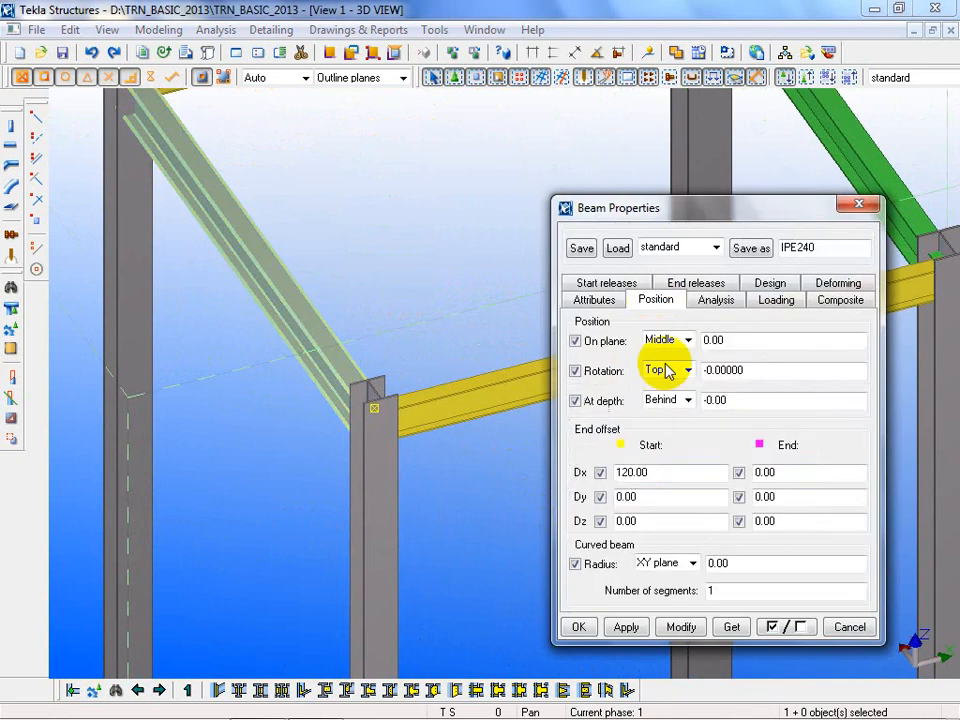
click(770, 474)
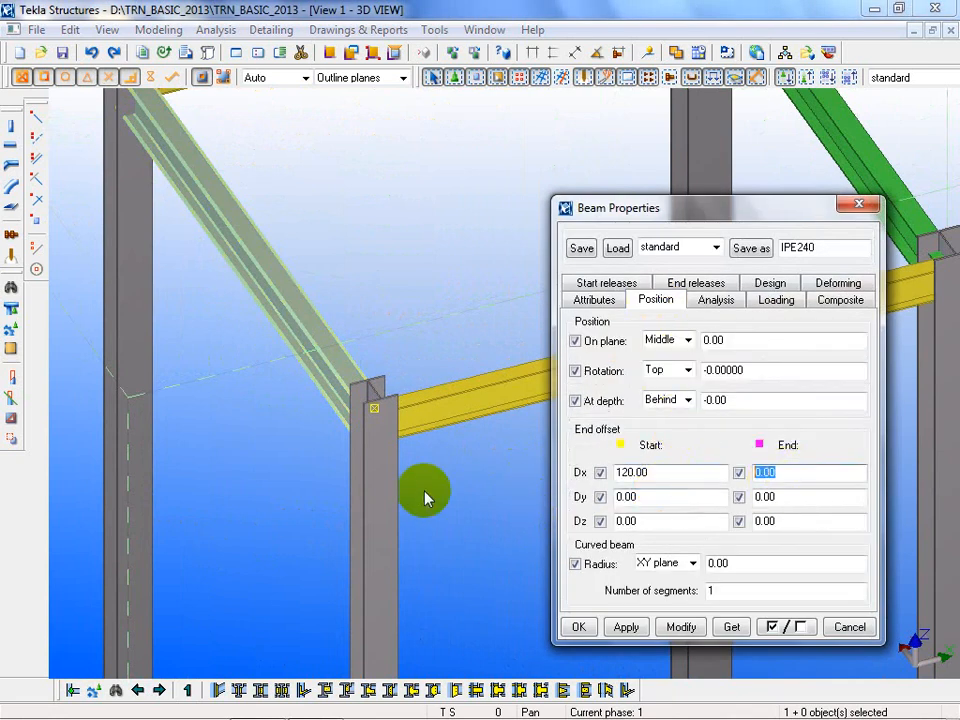
middle_drag(424, 497, 411, 600)
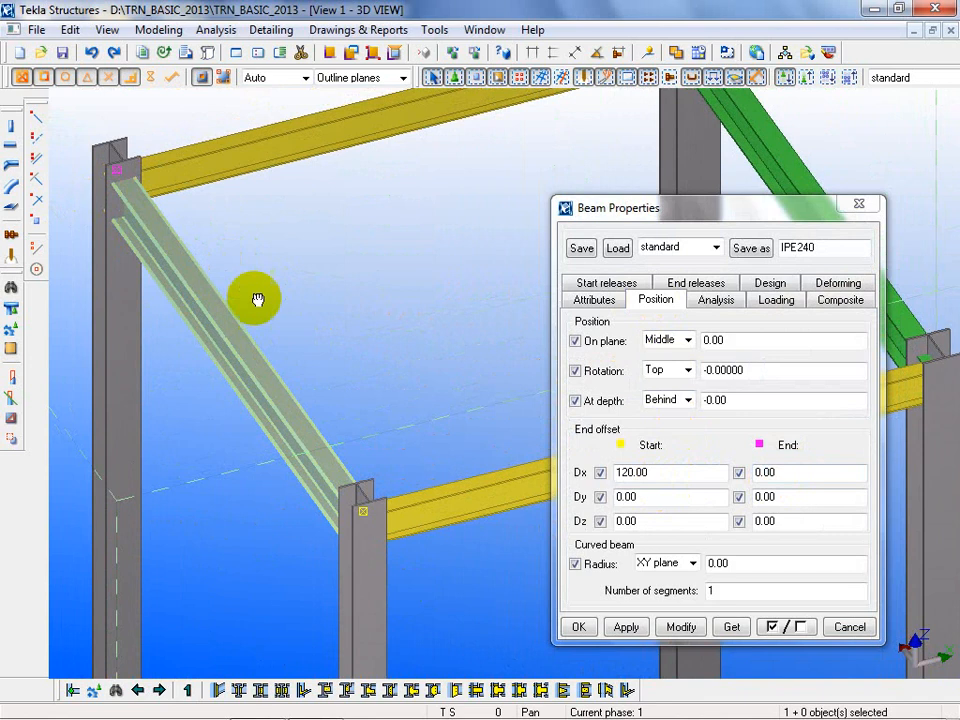
middle_drag(257, 300, 291, 346)
double_click(800, 474)
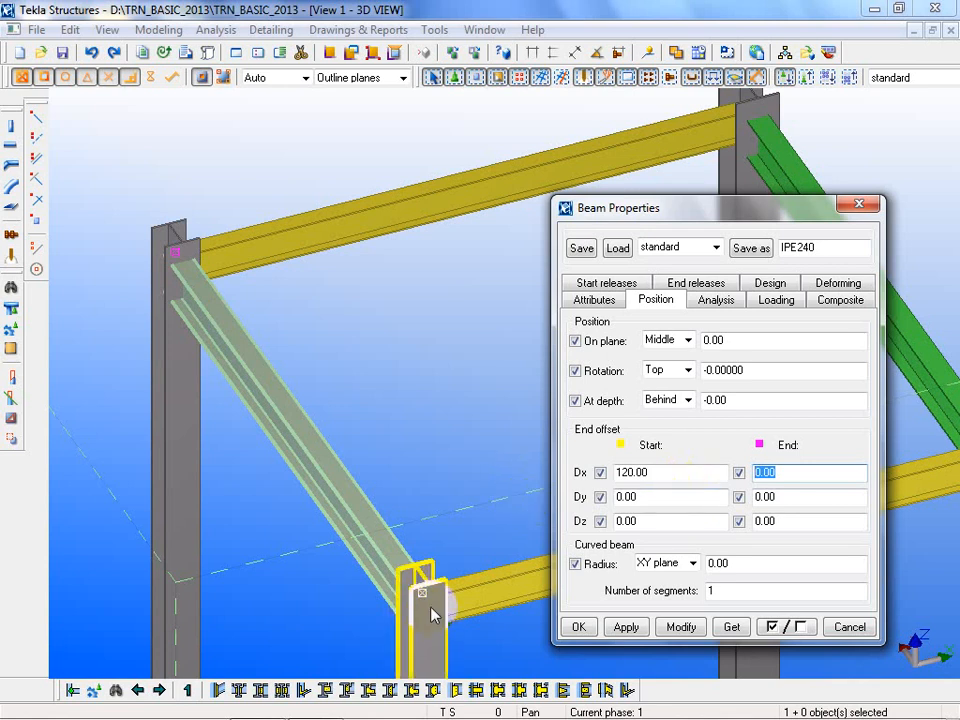
text(-150)
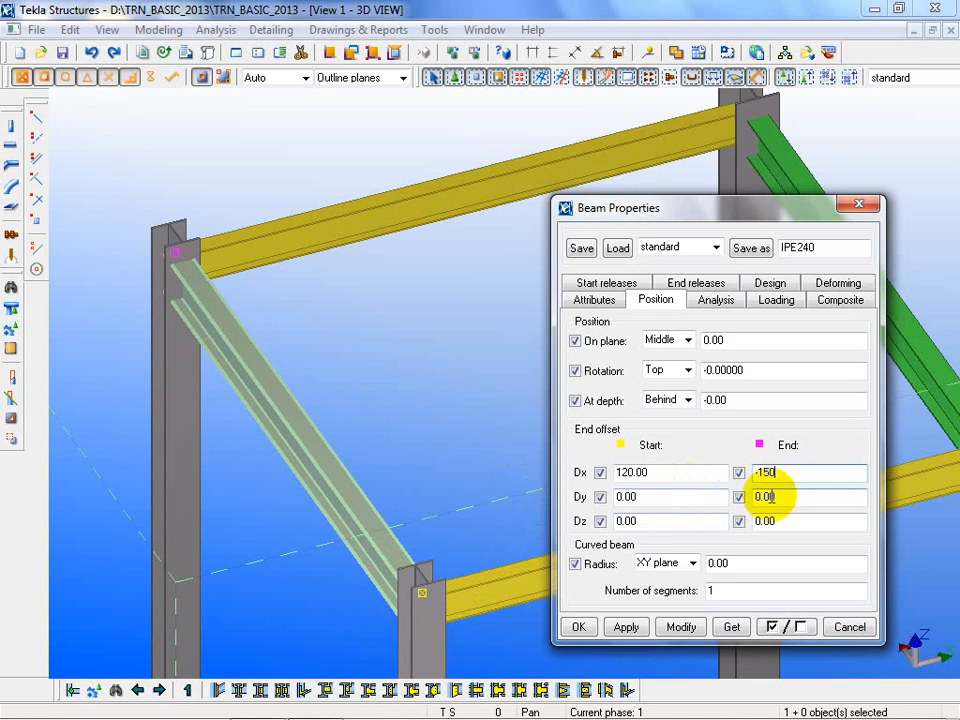
click(676, 627)
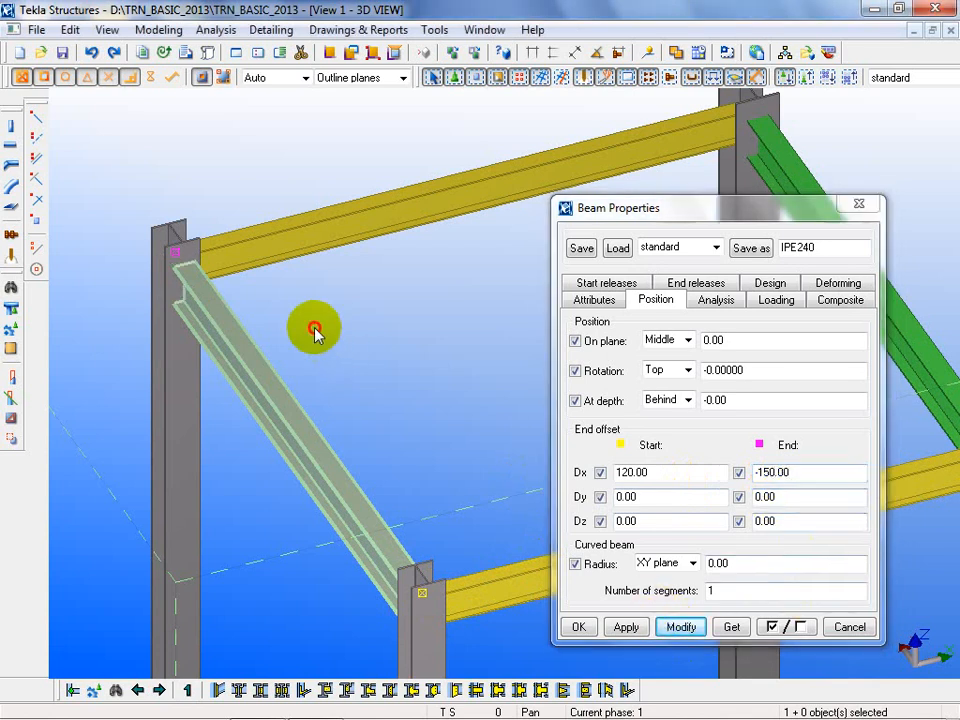
Examine the gap between the IPE300 beam's end and the column at grid A in the 3D view and in plan 90.100_TOS
click(315, 328)
ctrl+middle_drag(356, 365, 342, 532)
scroll(342, 532, down, 2)
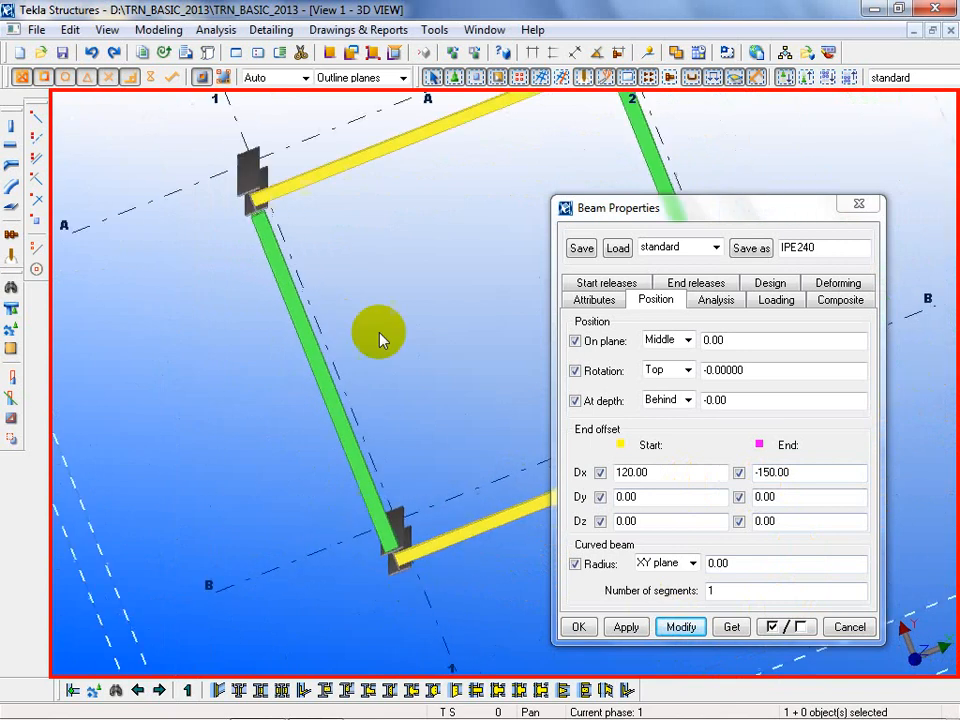
scroll(262, 366, up, 8)
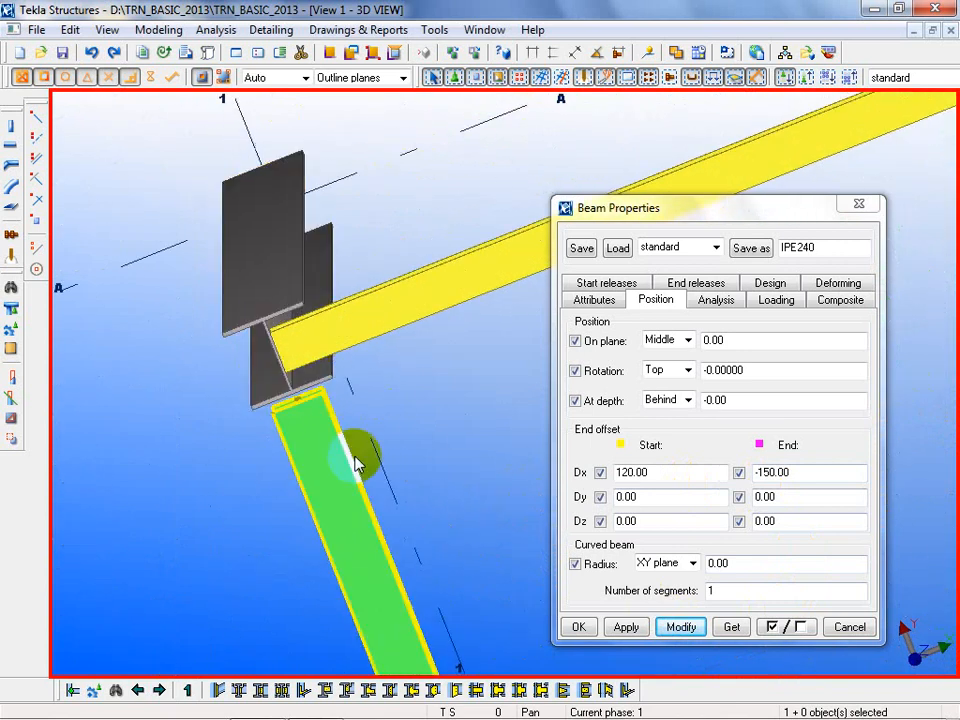
scroll(357, 463, down, 2)
click(484, 29)
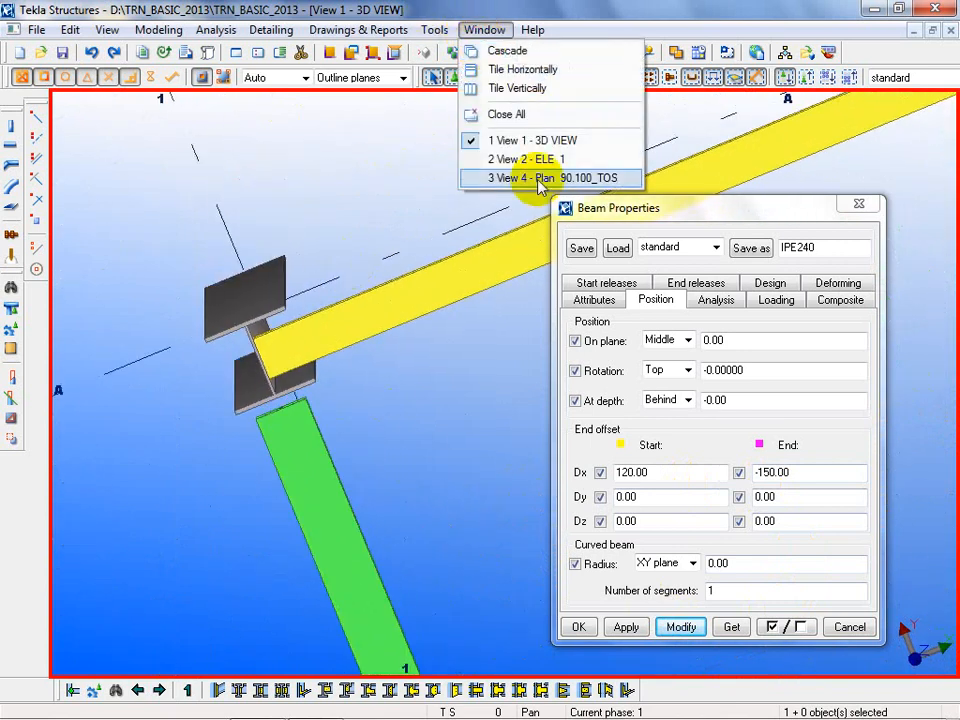
click(538, 181)
scroll(404, 326, down, 3)
middle_drag(379, 240, 336, 446)
middle_drag(340, 600, 342, 152)
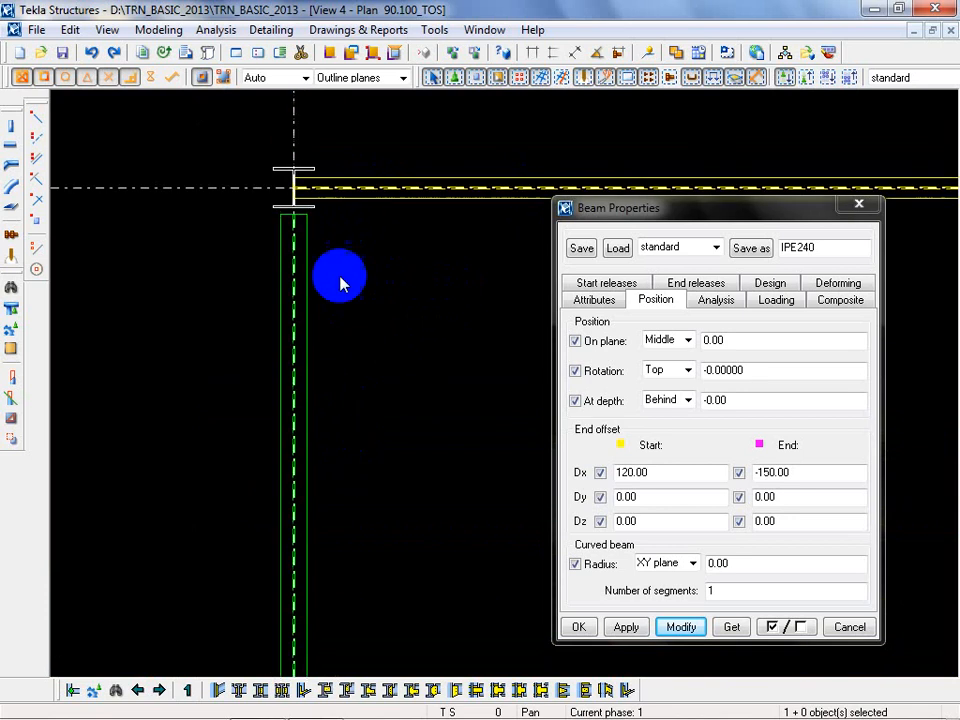
scroll(300, 196, up, 2)
click(484, 29)
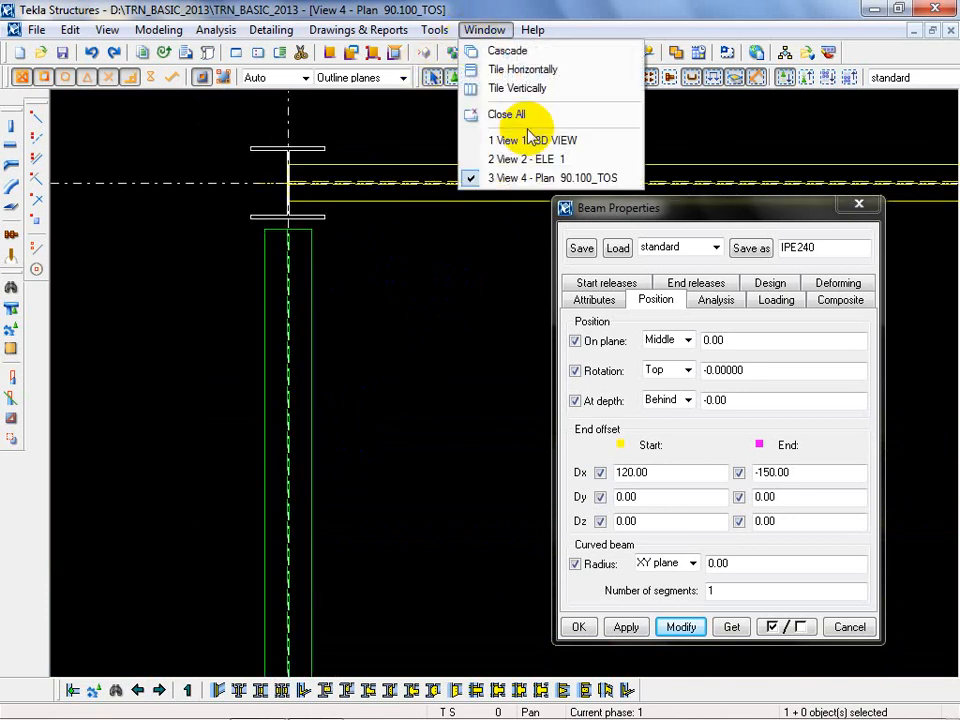
click(528, 181)
In elevation ELE 1, set the IPE300 beam's end Dx offset to -120, modify it and close the properties
click(484, 29)
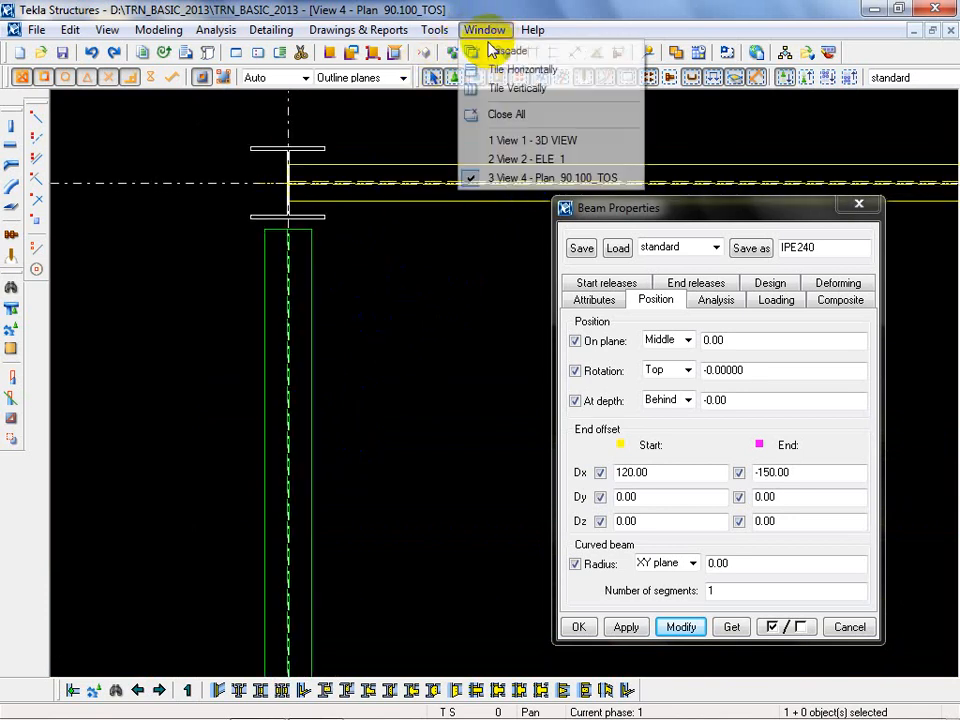
click(500, 159)
middle_drag(118, 403, 348, 373)
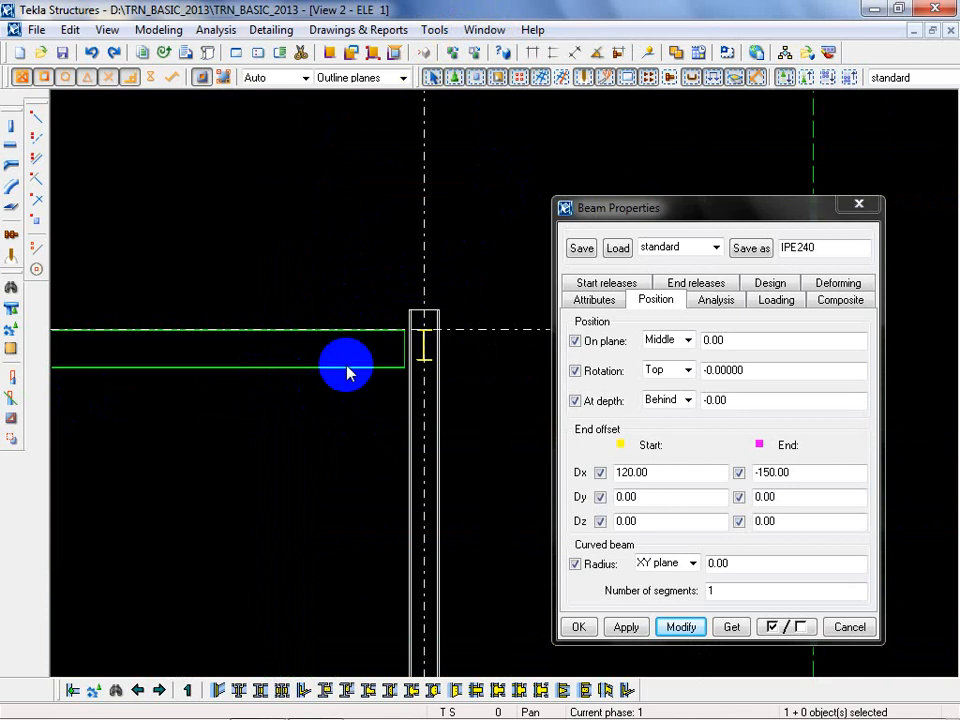
scroll(348, 373, up, 2)
click(824, 472)
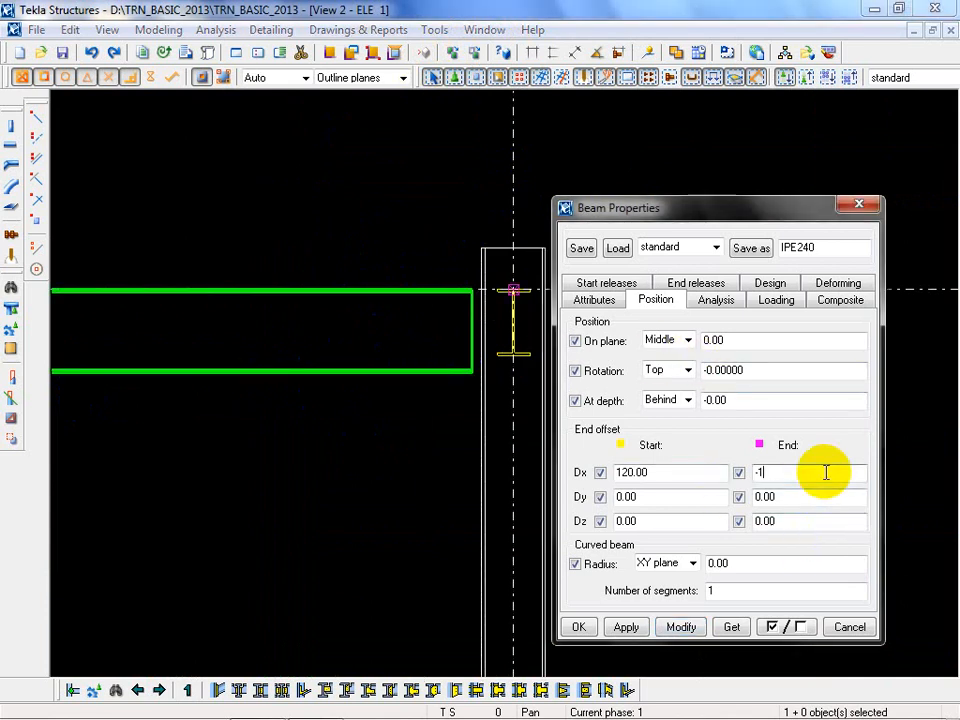
text(-120)
click(681, 627)
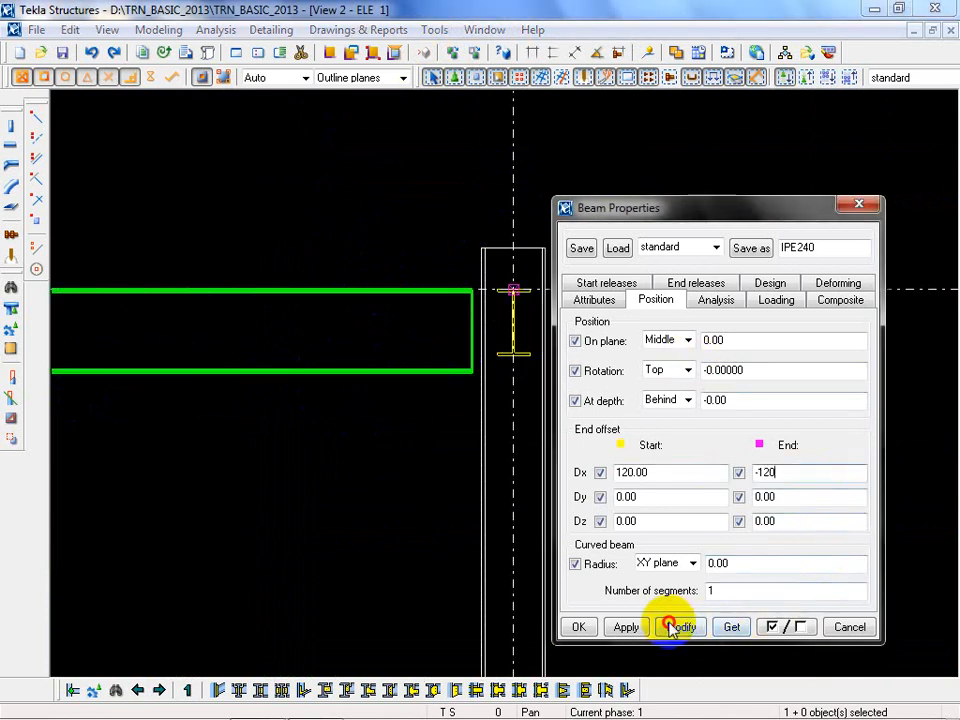
click(579, 627)
scroll(454, 390, down, 2)
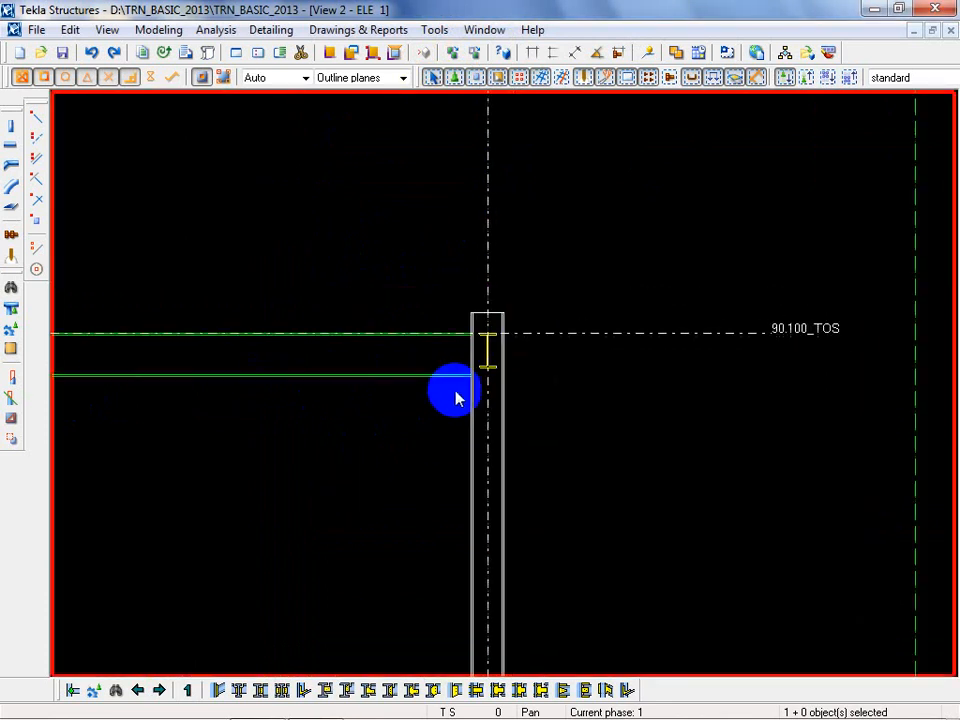
middle_drag(396, 384, 561, 328)
Reopen the IPE300 beam's position properties, review its end offsets and bring up plan view 90.100_TOS
double_click(562, 312)
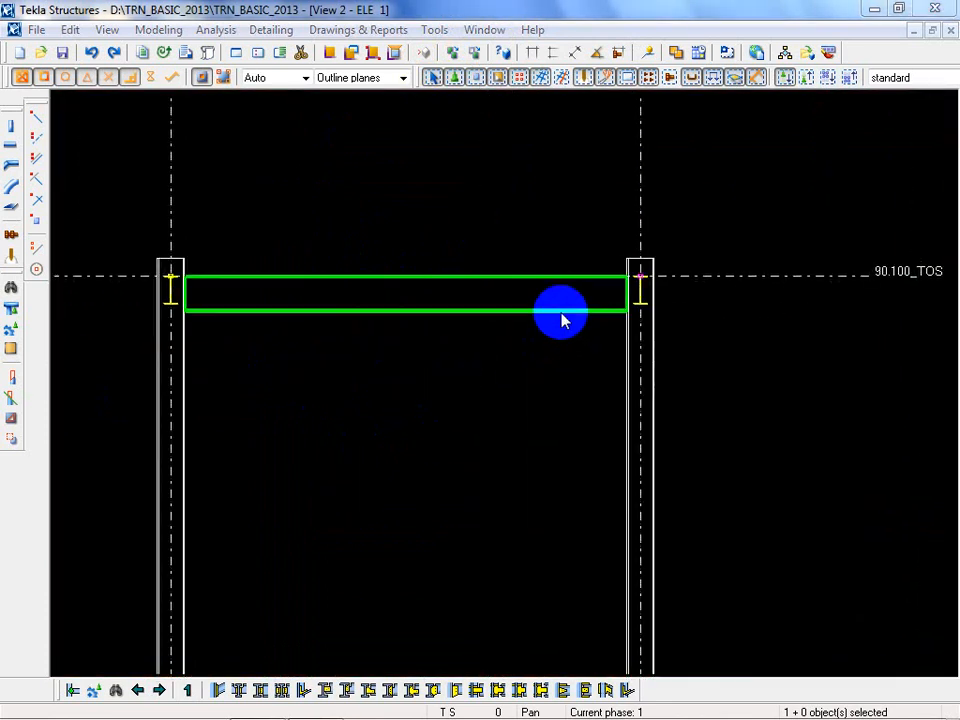
middle_drag(371, 401, 354, 350)
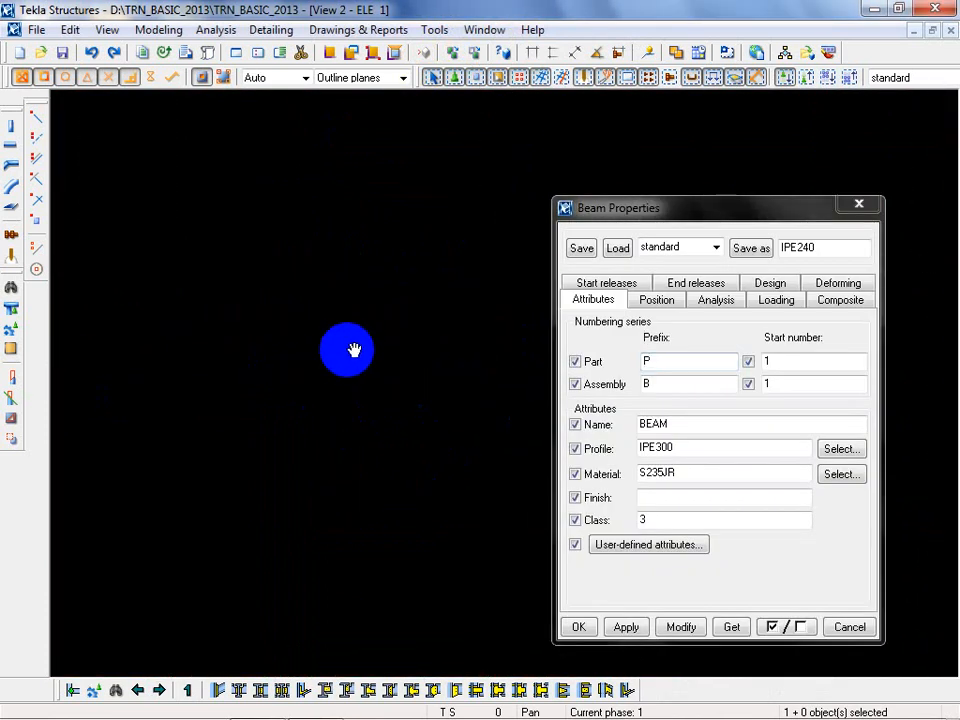
click(660, 302)
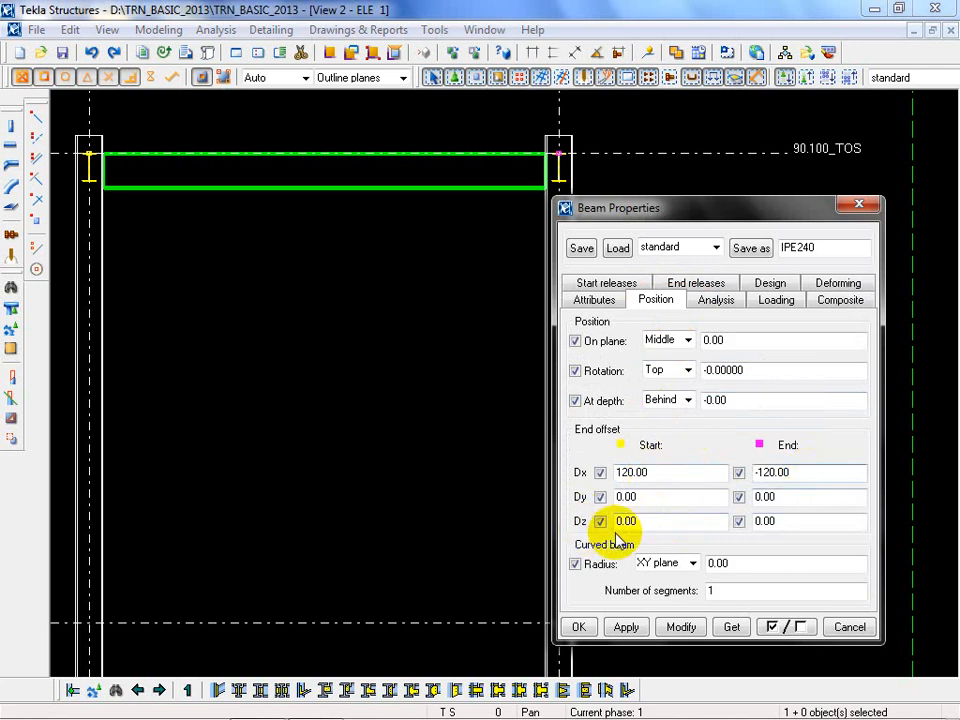
click(484, 29)
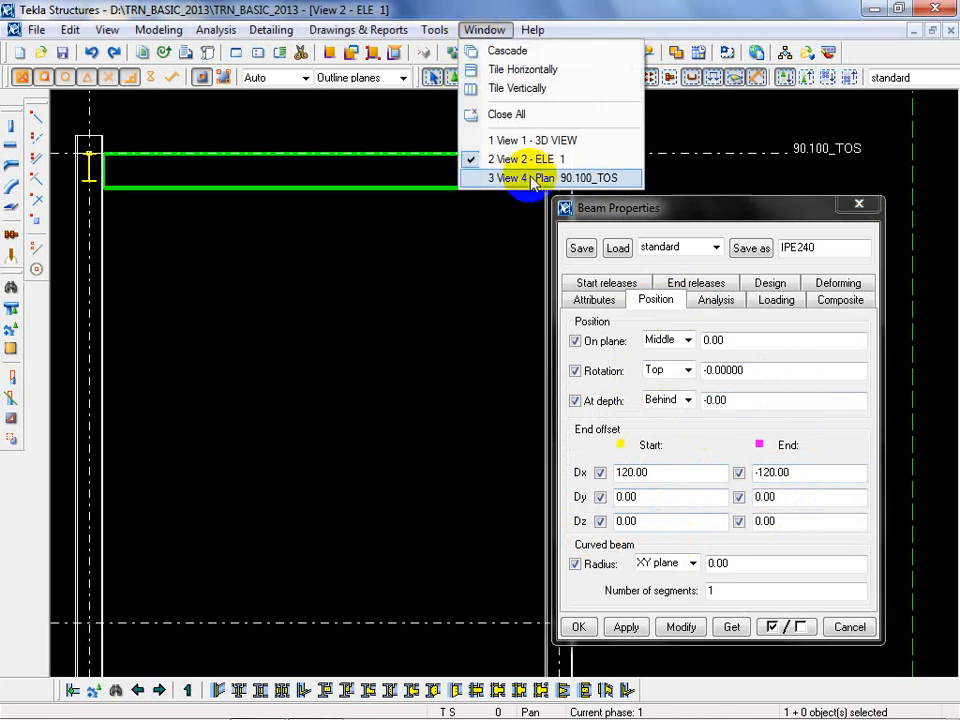
click(677, 498)
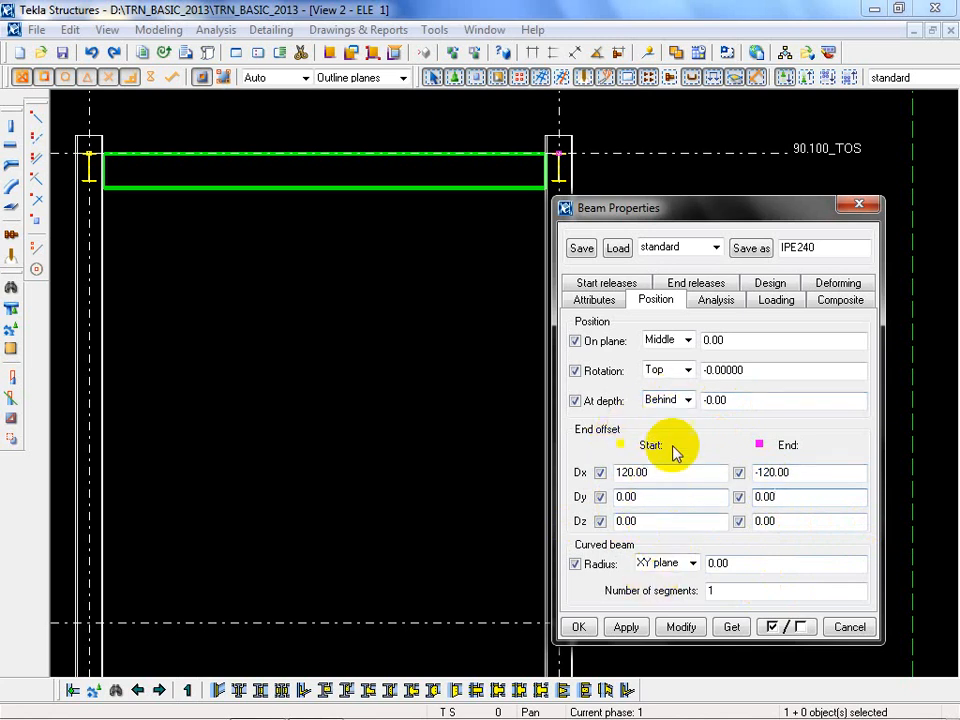
click(484, 30)
click(518, 179)
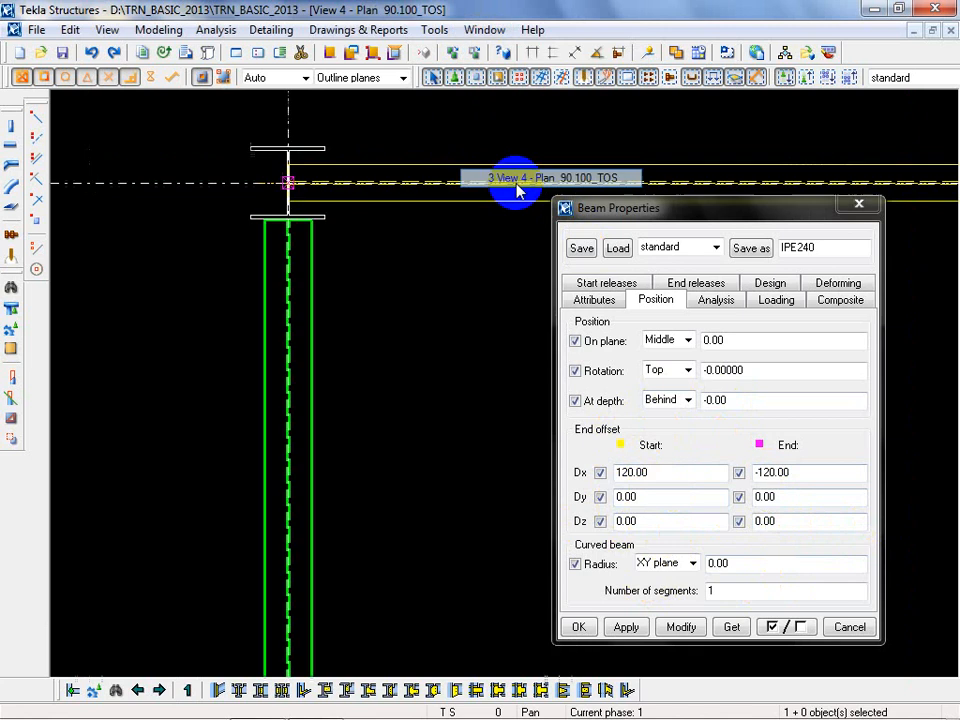
Set the IPE300 beam's start Dy end offset to 500 and modify the beam with both ends in view
double_click(309, 296)
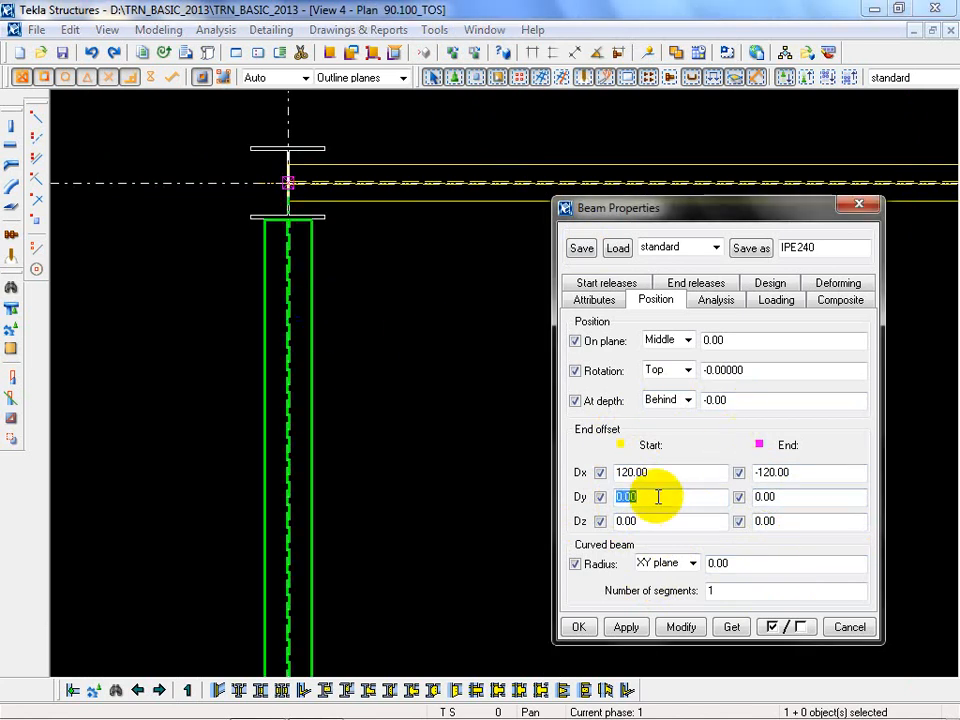
click(658, 497)
text(500)
middle_drag(435, 521, 379, 437)
scroll(331, 396, down, 1)
middle_drag(301, 607, 277, 385)
scroll(277, 523, down, 3)
middle_drag(233, 576, 199, 499)
scroll(198, 546, down, 3)
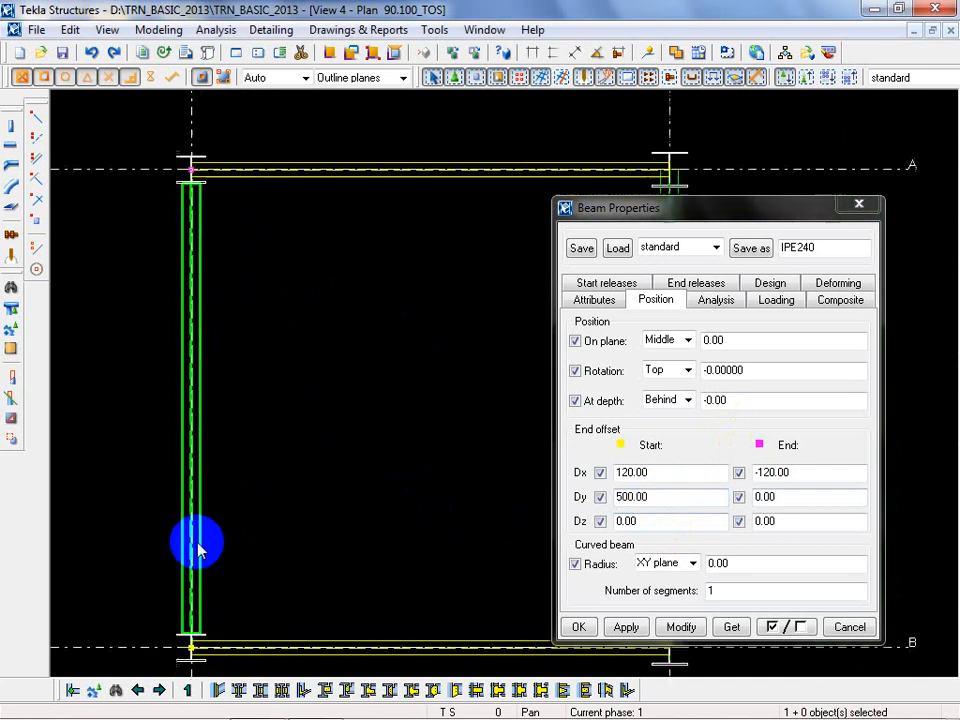
click(680, 628)
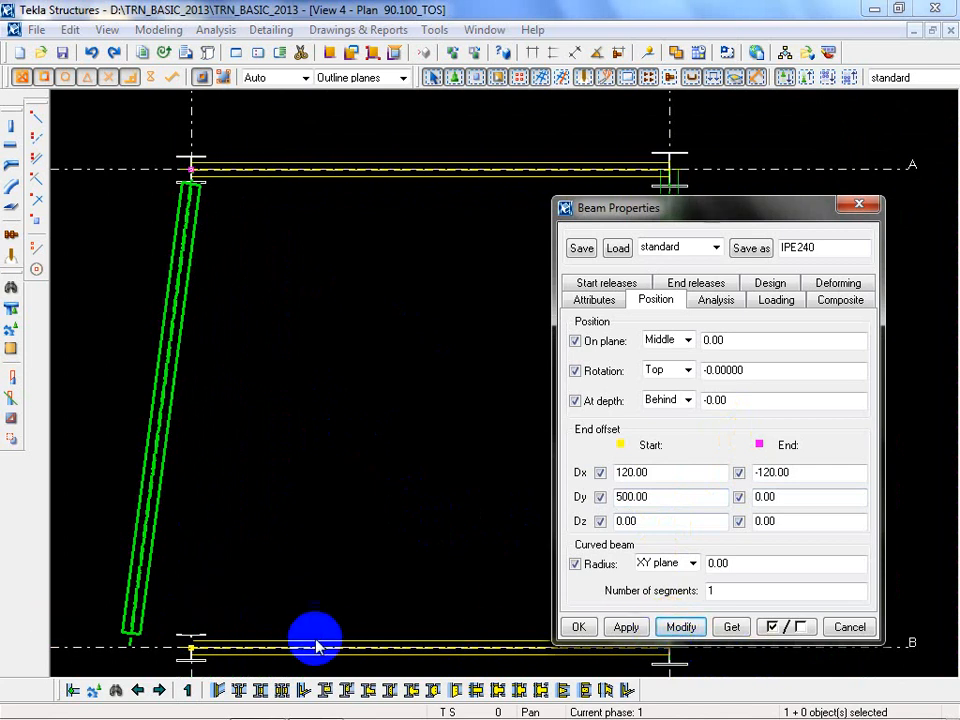
Set the IPE300 beam's end Dy offset to 500 and modify the beam
click(783, 505)
text(500)
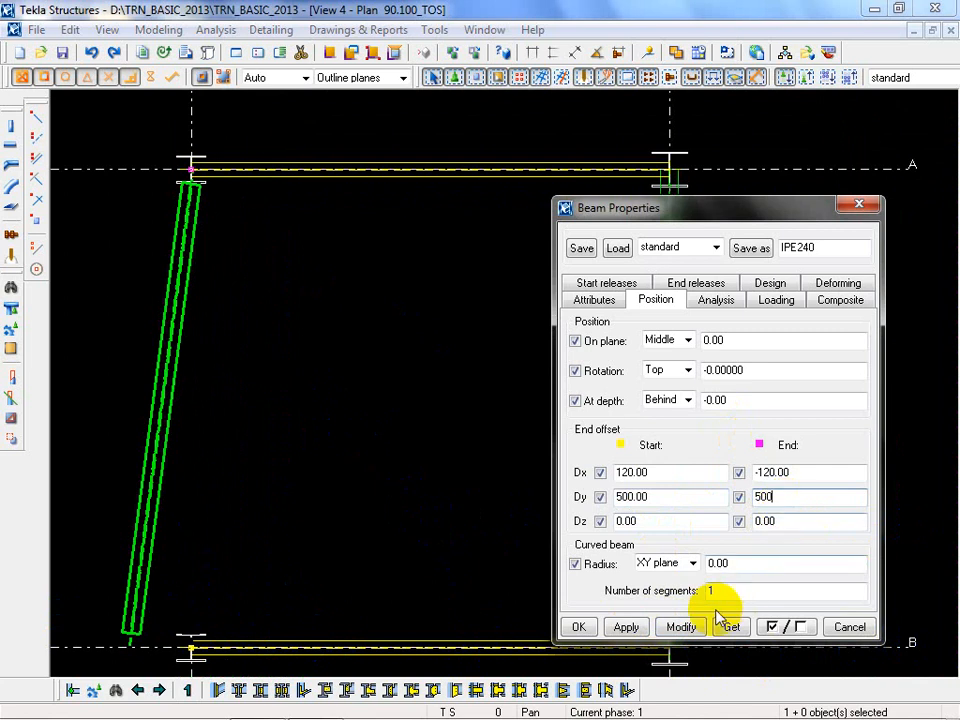
click(681, 627)
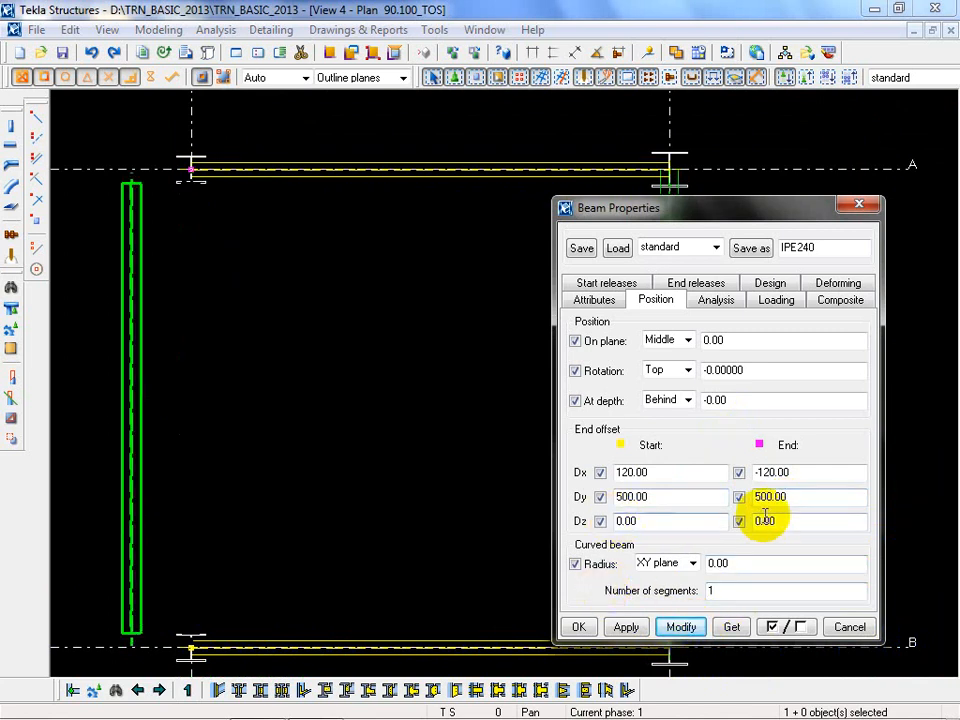
Reset the IPE300 beam's start and end Dy offsets to 0 and modify the beam
drag(812, 497, 675, 500)
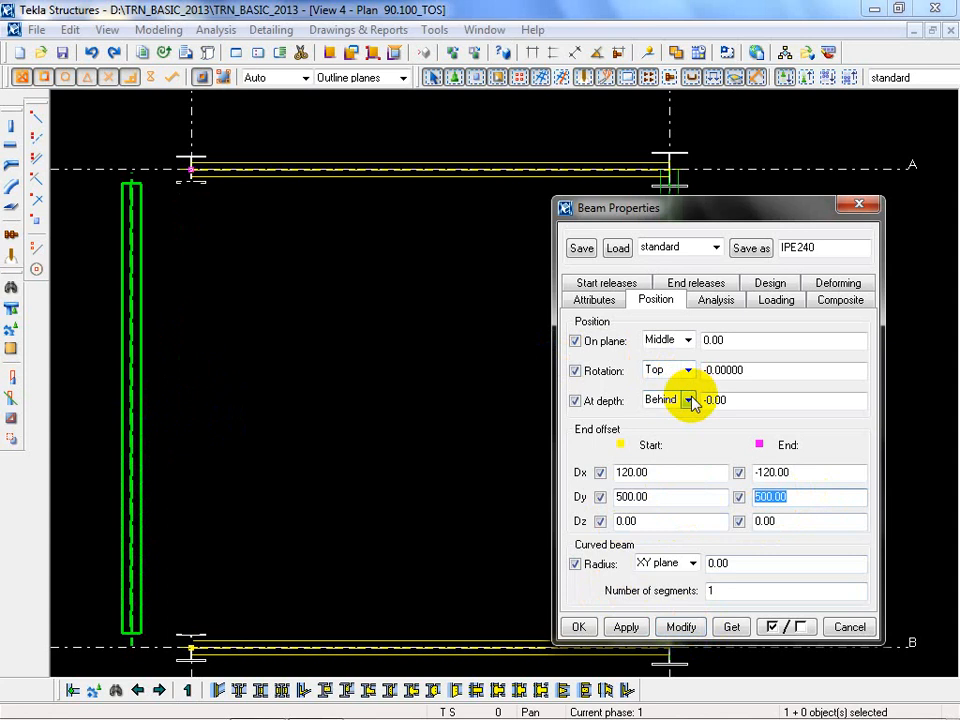
text(0)
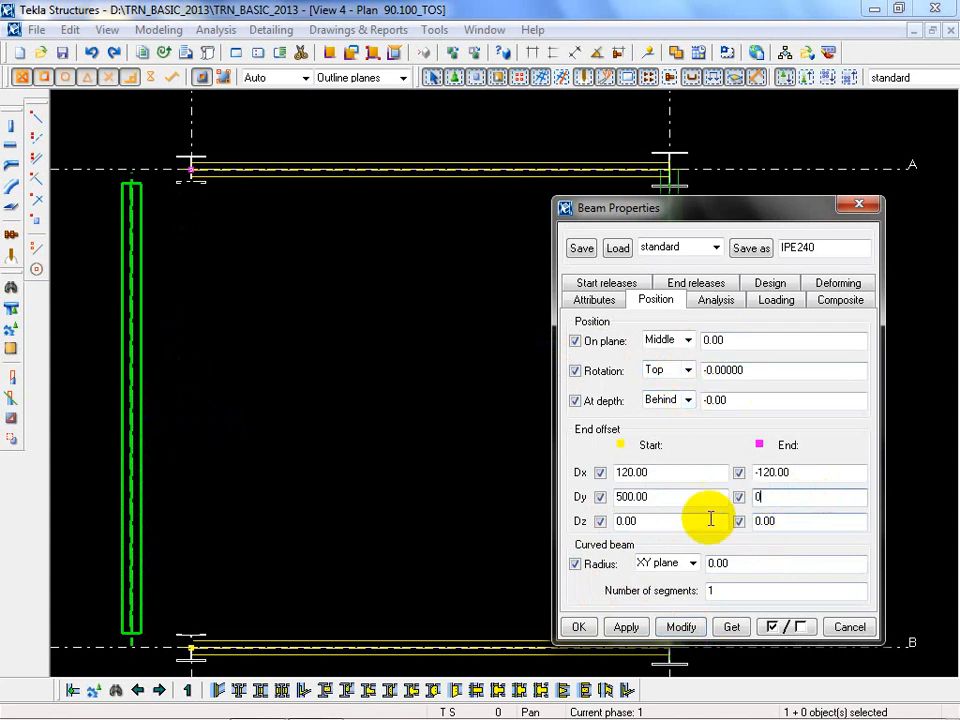
double_click(660, 497)
text(0)
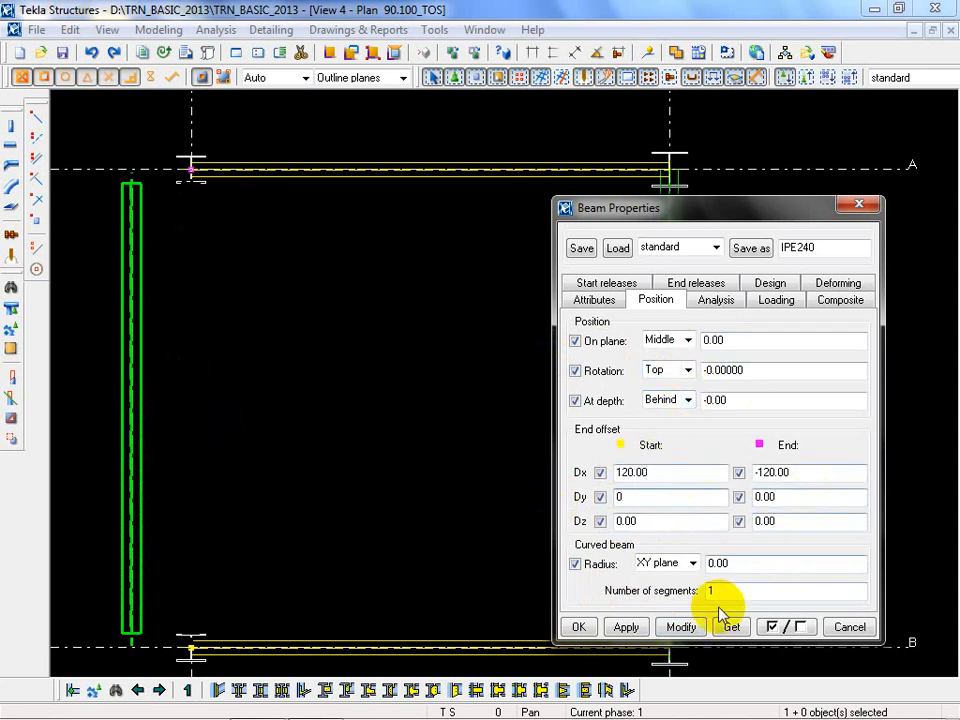
click(681, 627)
click(206, 491)
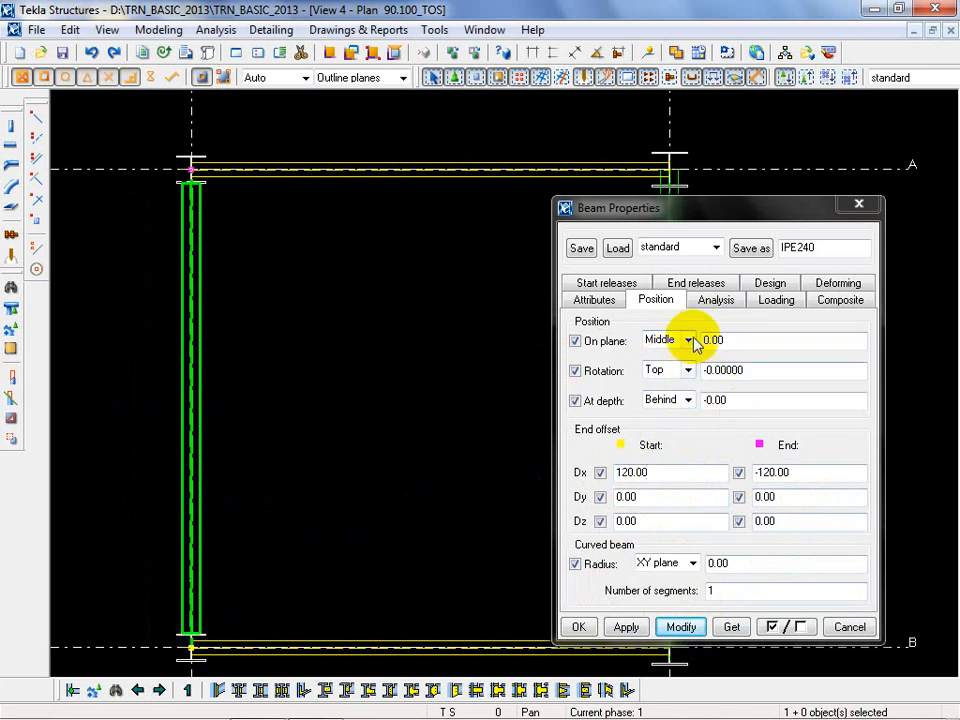
Set the IPE300 beam's on-plane offset to 500 with the Middle position and modify the beam
click(744, 340)
drag(744, 340, 630, 345)
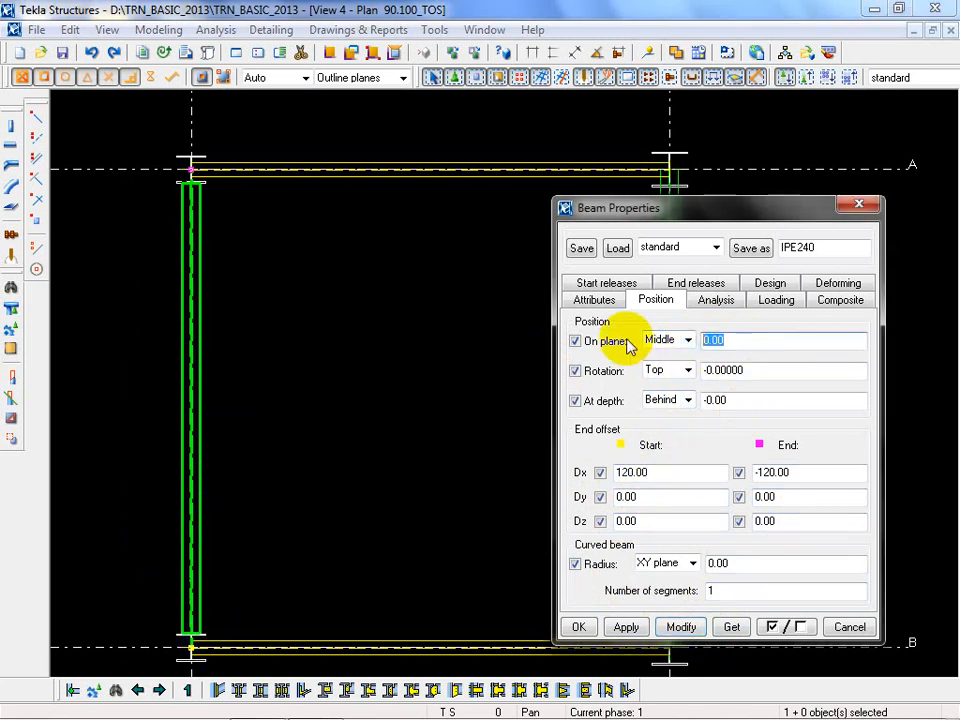
text(500)
click(681, 627)
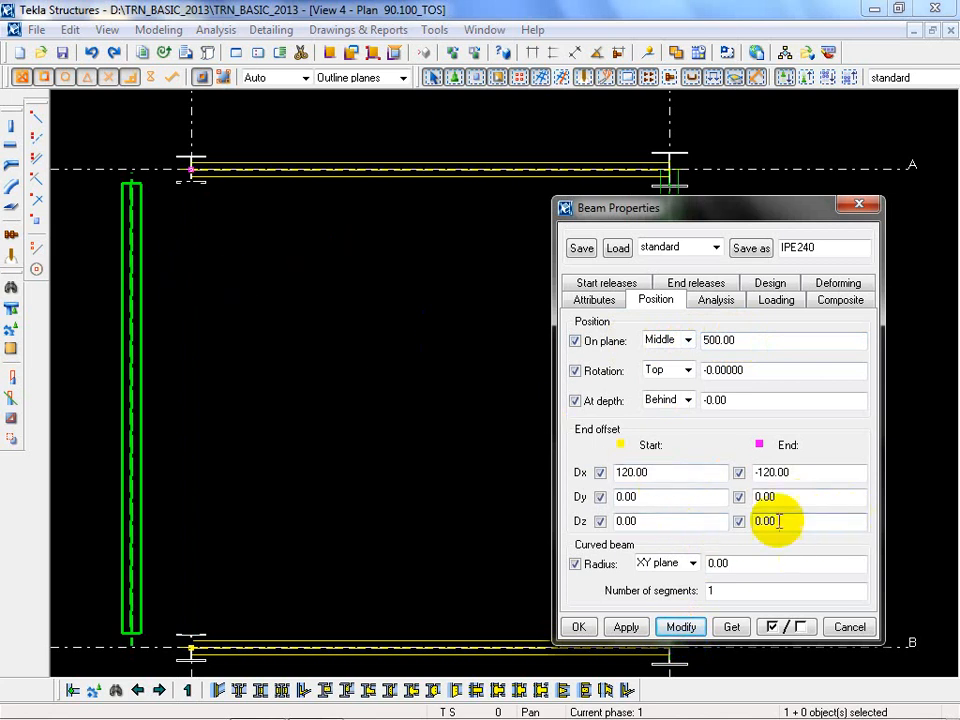
click(745, 341)
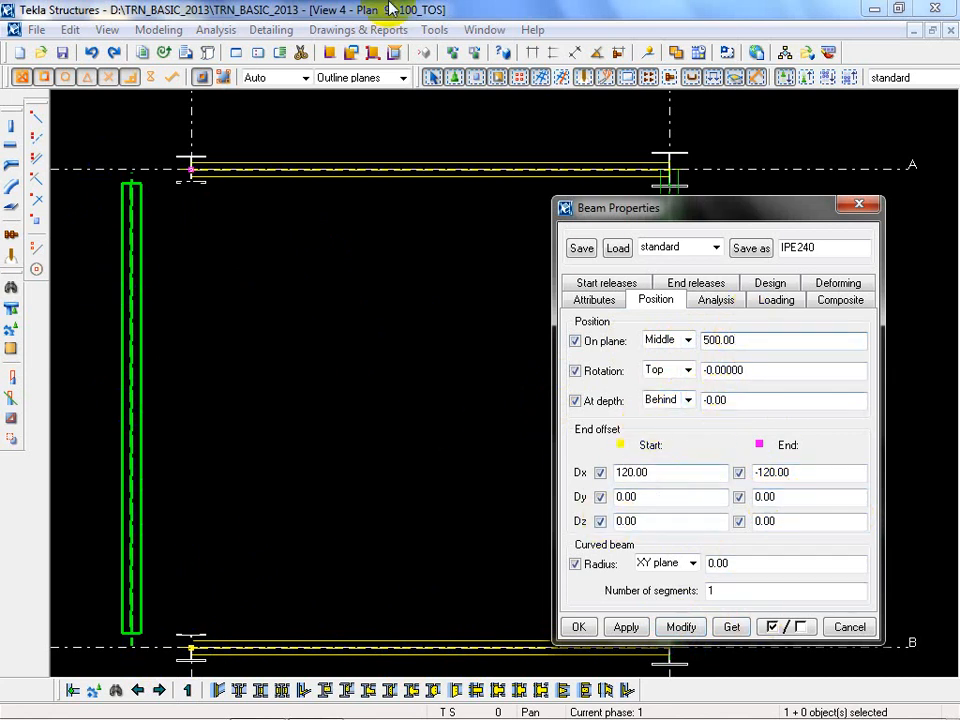
Reset the IPE300 beam's on-plane offset to 0 with the Middle position and modify the beam
click(474, 35)
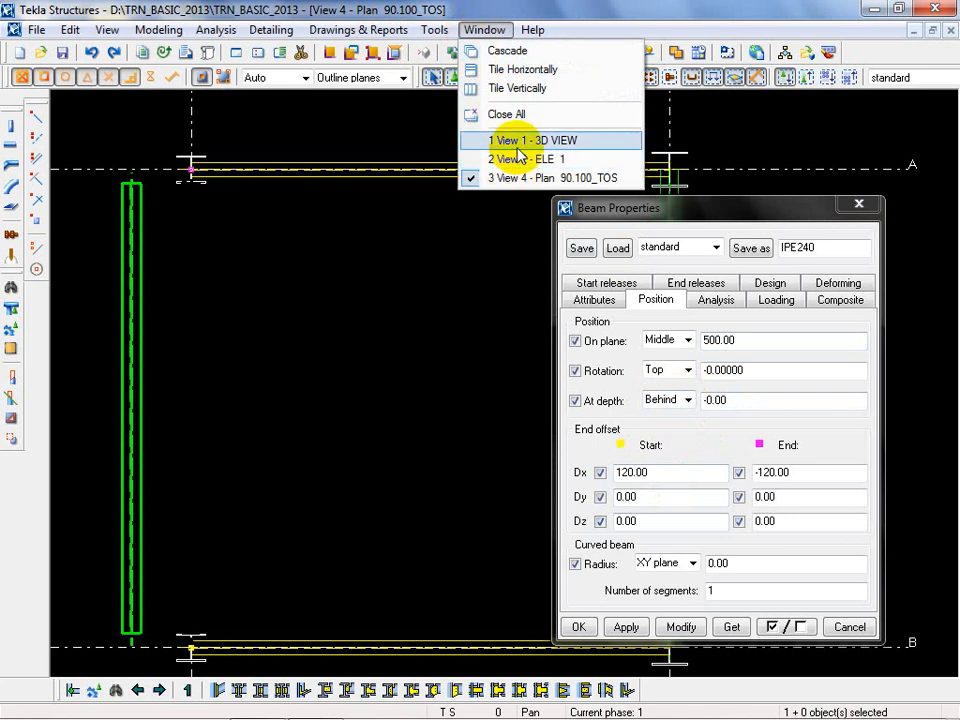
click(422, 298)
click(611, 358)
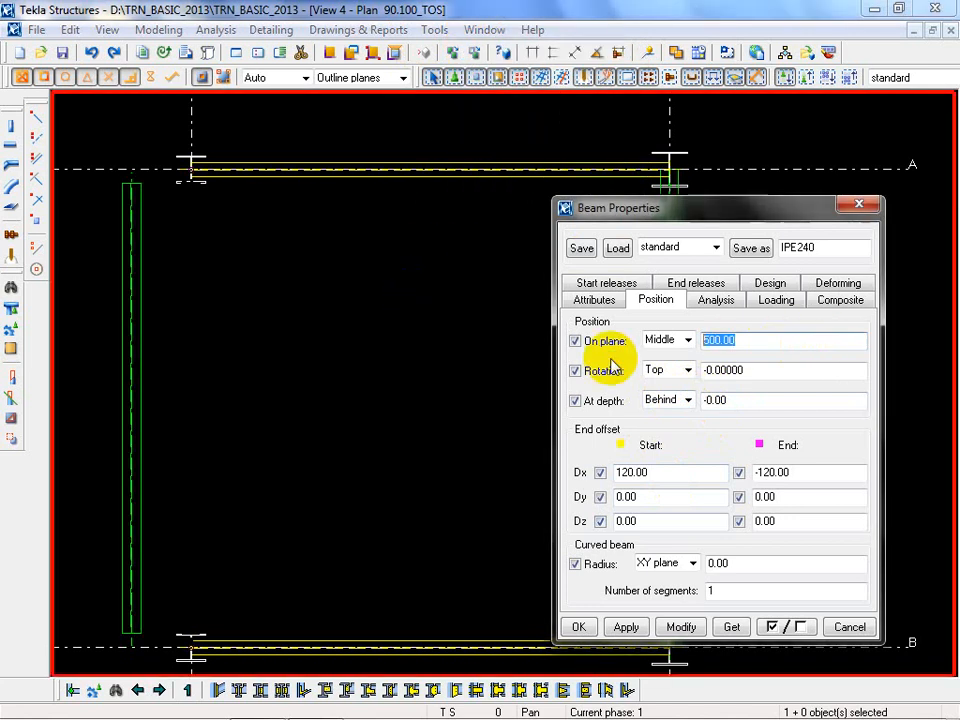
text(0.00)
click(681, 627)
click(461, 600)
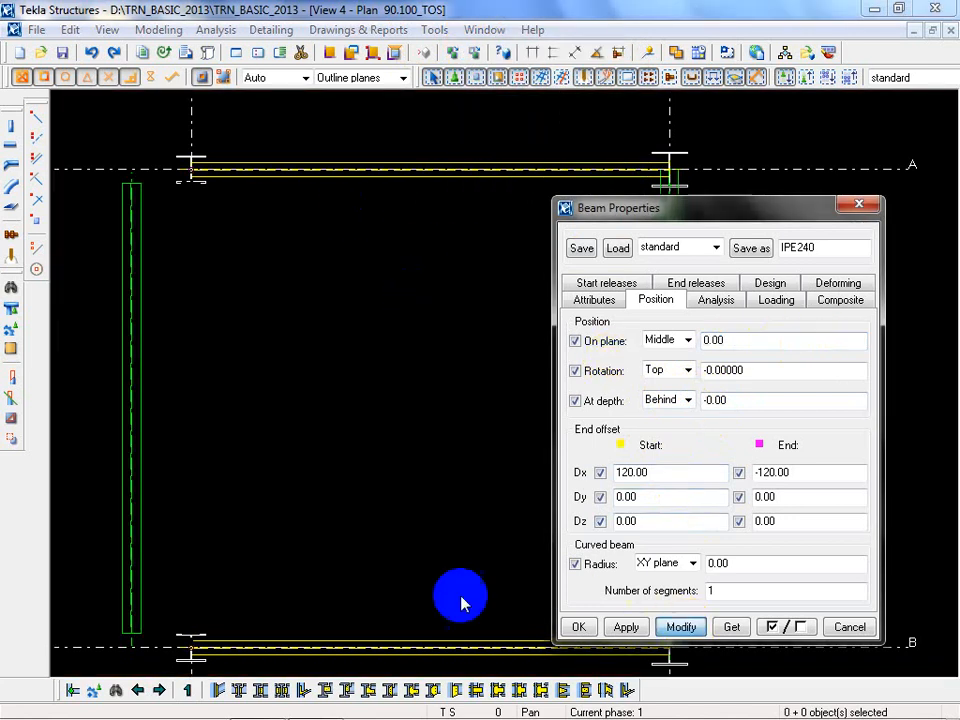
click(141, 578)
click(681, 627)
click(415, 480)
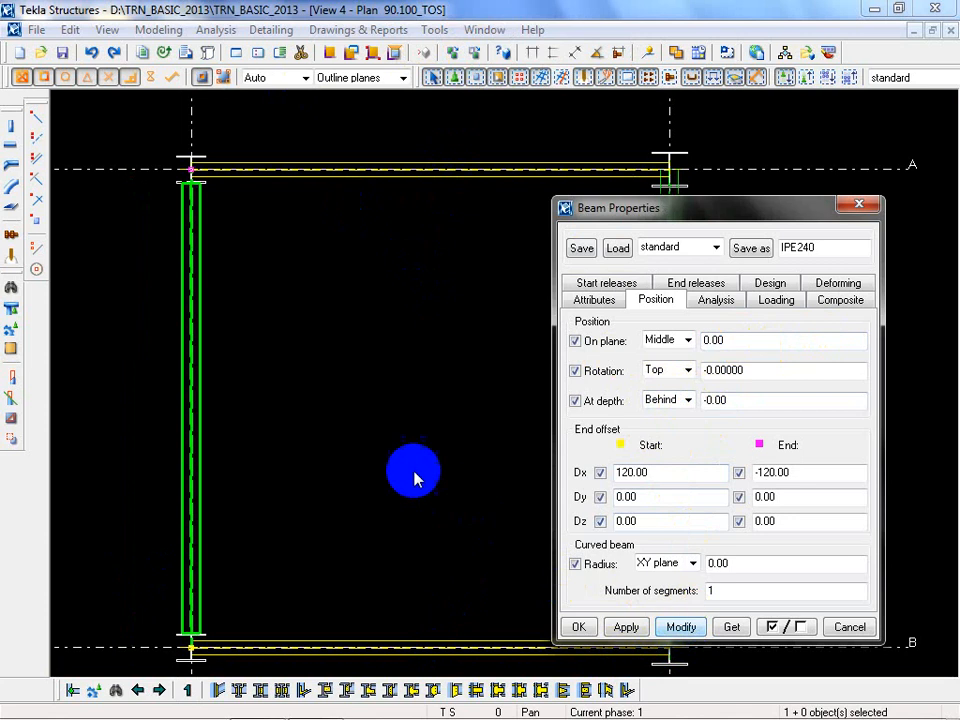
In the ELE 1 view, set the IPE300 beam's start Dz end offset to -500 and modify the beam
click(484, 29)
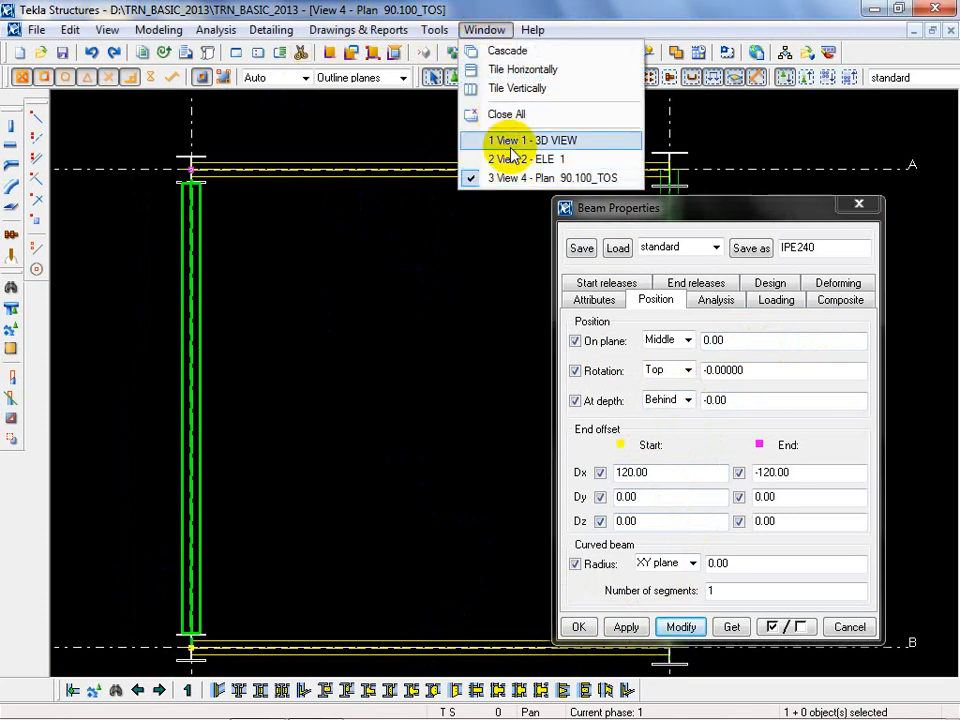
click(508, 159)
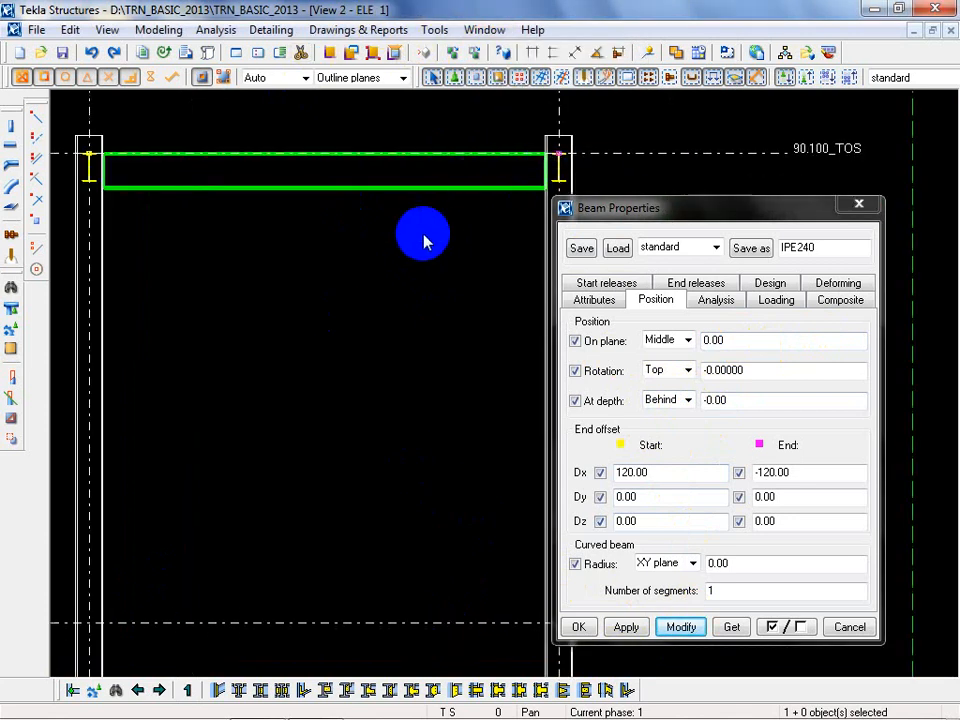
click(462, 190)
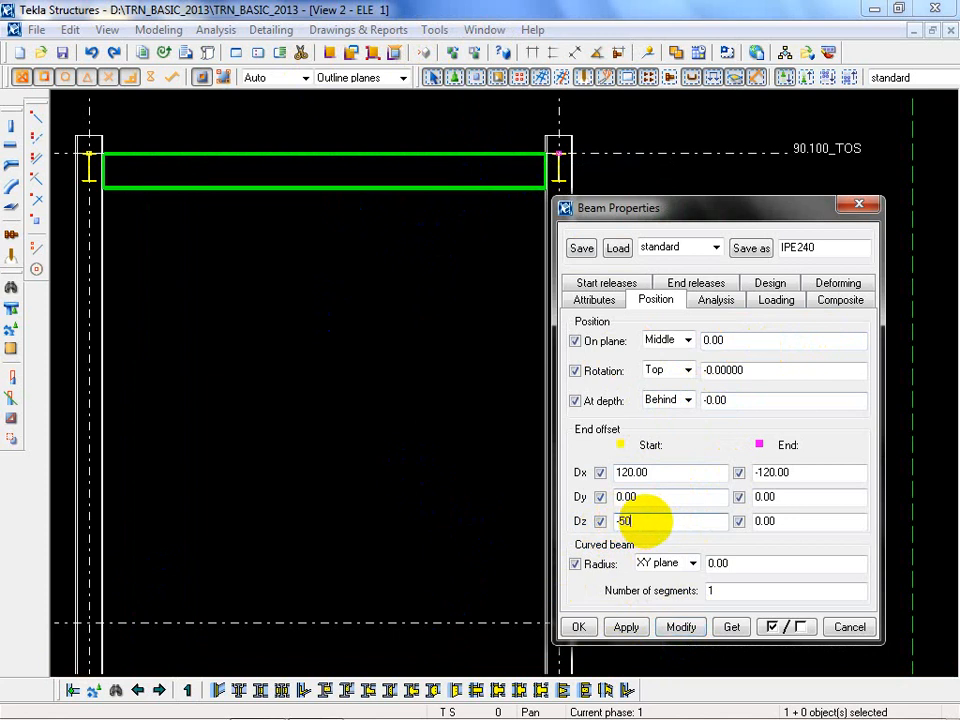
click(640, 520)
text(-500)
click(681, 627)
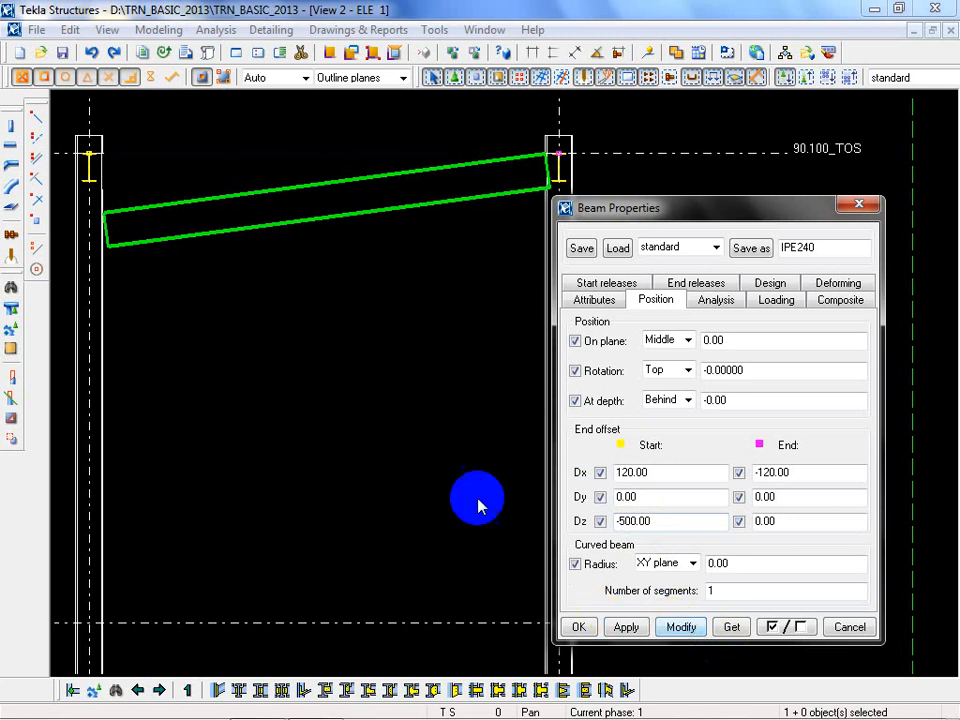
Set the IPE300 beam's start Dx end offset to 0 and modify the beam
middle_drag(100, 246, 285, 367)
scroll(285, 367, up, 5)
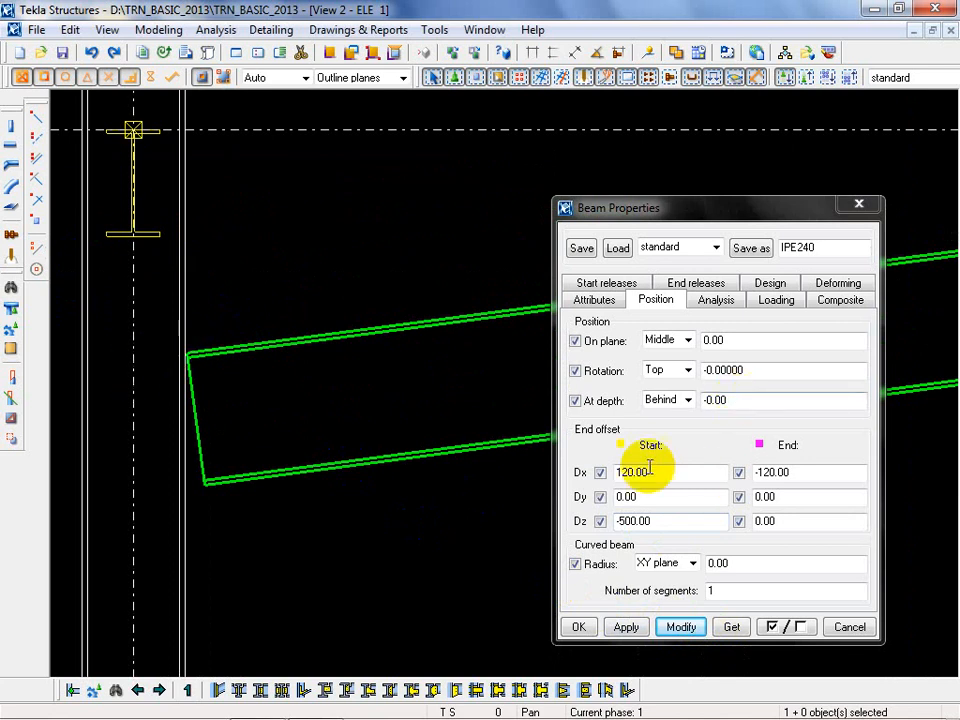
drag(654, 472, 544, 467)
text(0)
click(680, 627)
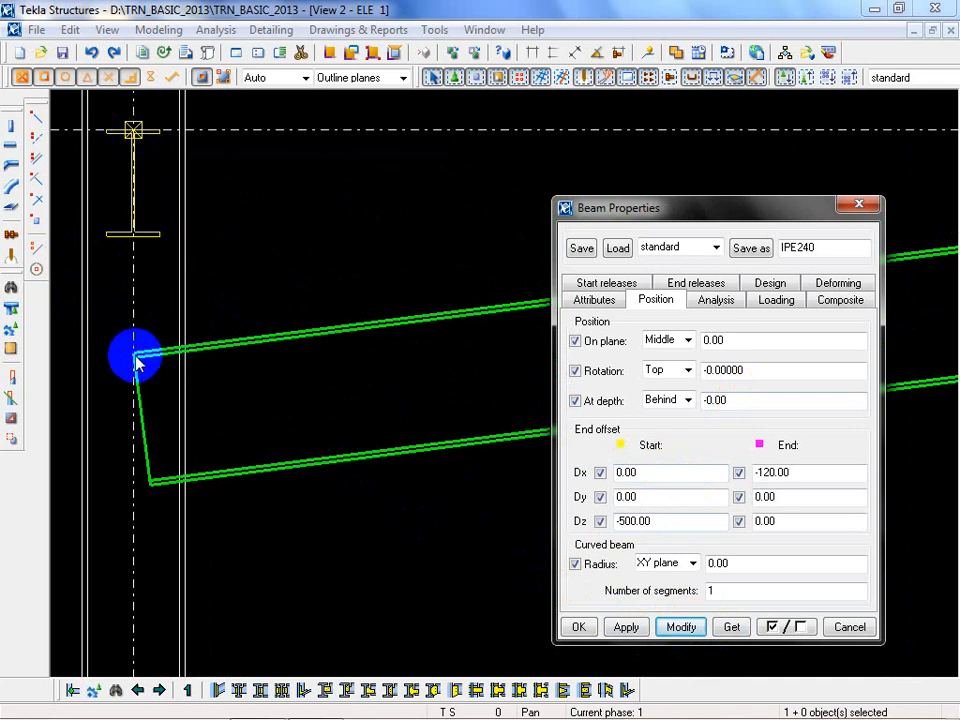
Set the IPE300 beam's start Dz offset to 0 and its end Dz offset to 500, and modify the beam
middle_drag(364, 515, 197, 498)
scroll(160, 412, down, 3)
middle_drag(233, 449, 168, 436)
drag(705, 522, 531, 514)
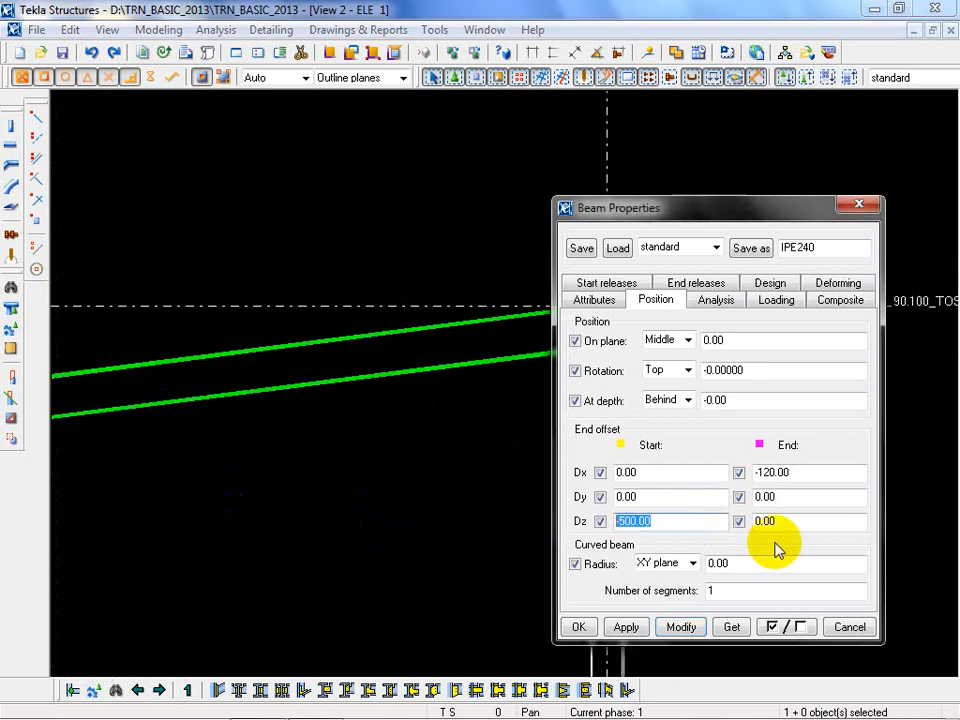
text(0)
key(Tab)
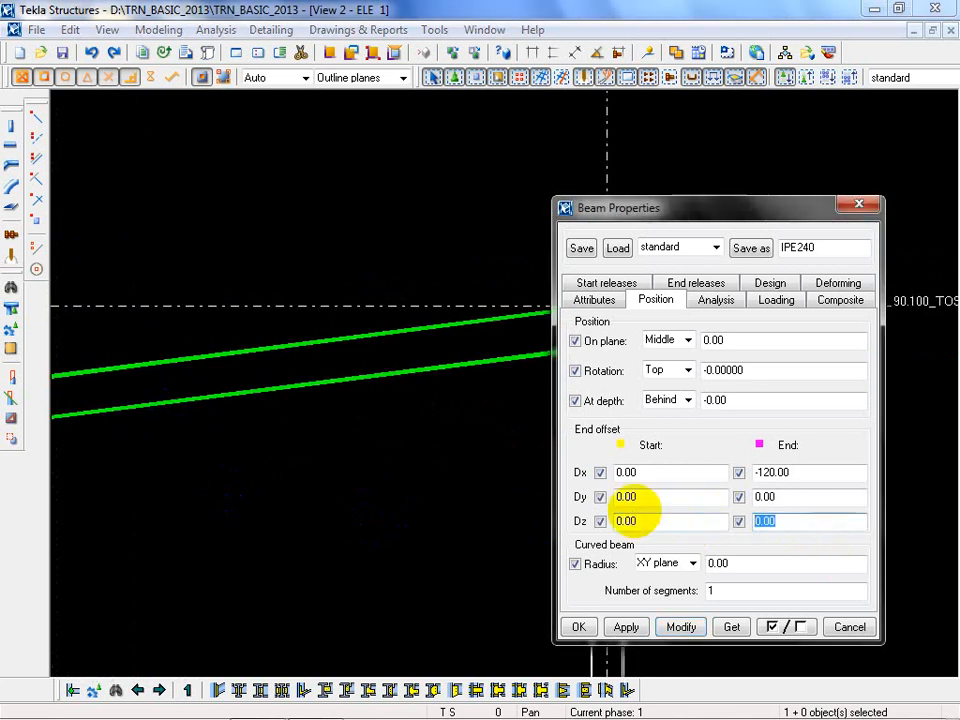
text(500)
click(684, 627)
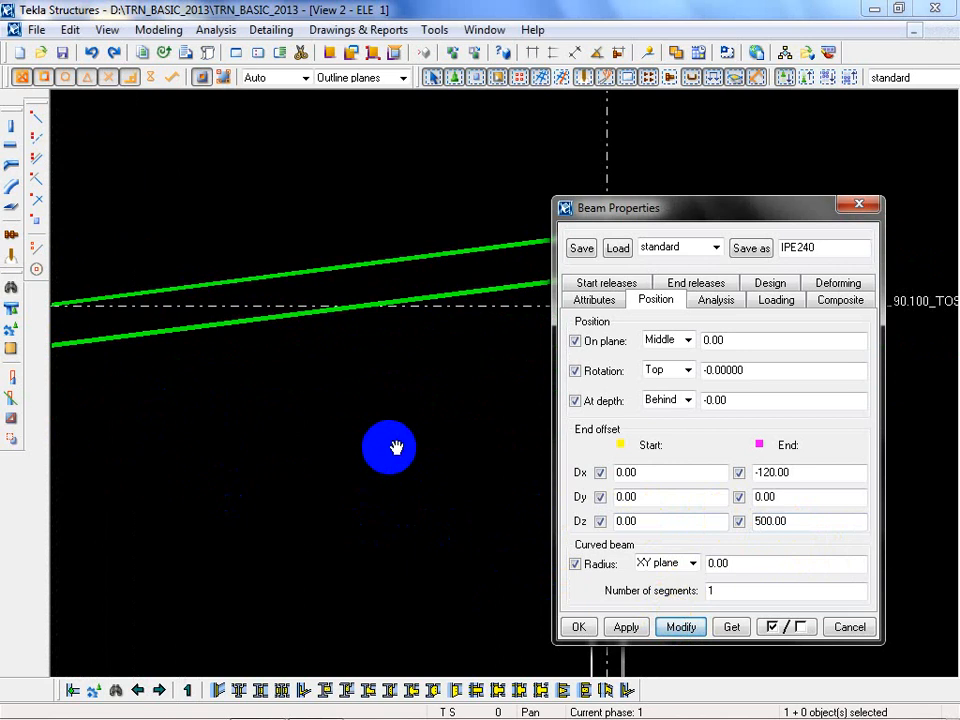
middle_drag(396, 447, 343, 326)
scroll(311, 379, down, 3)
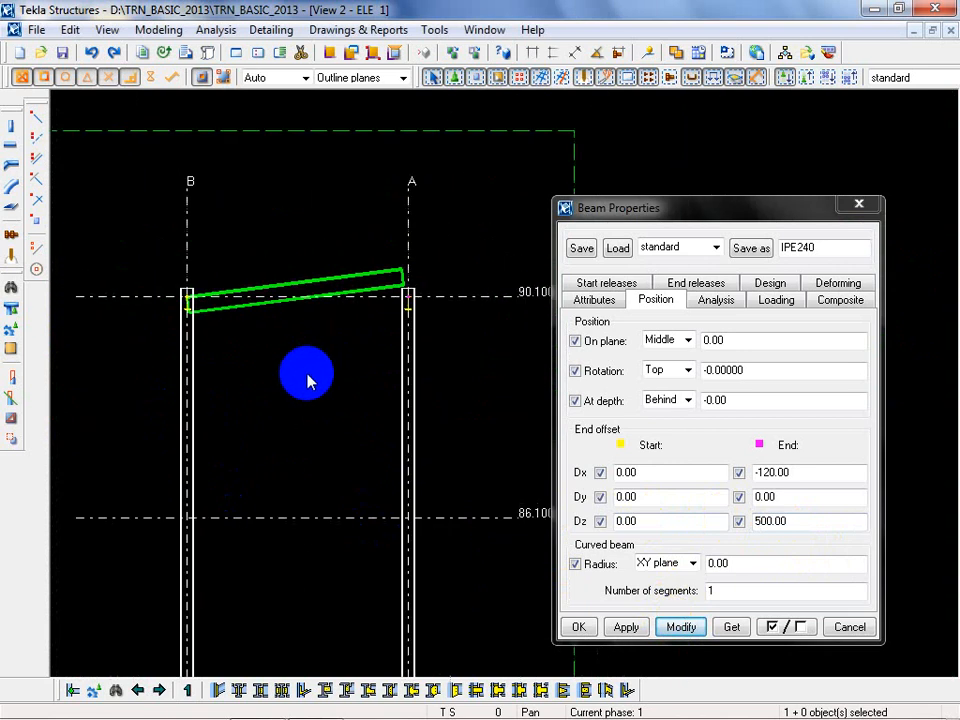
Set the IPE300 beam's end Dz offset to -500 and its end Dx offset to 0, modifying the beam after each change
click(797, 522)
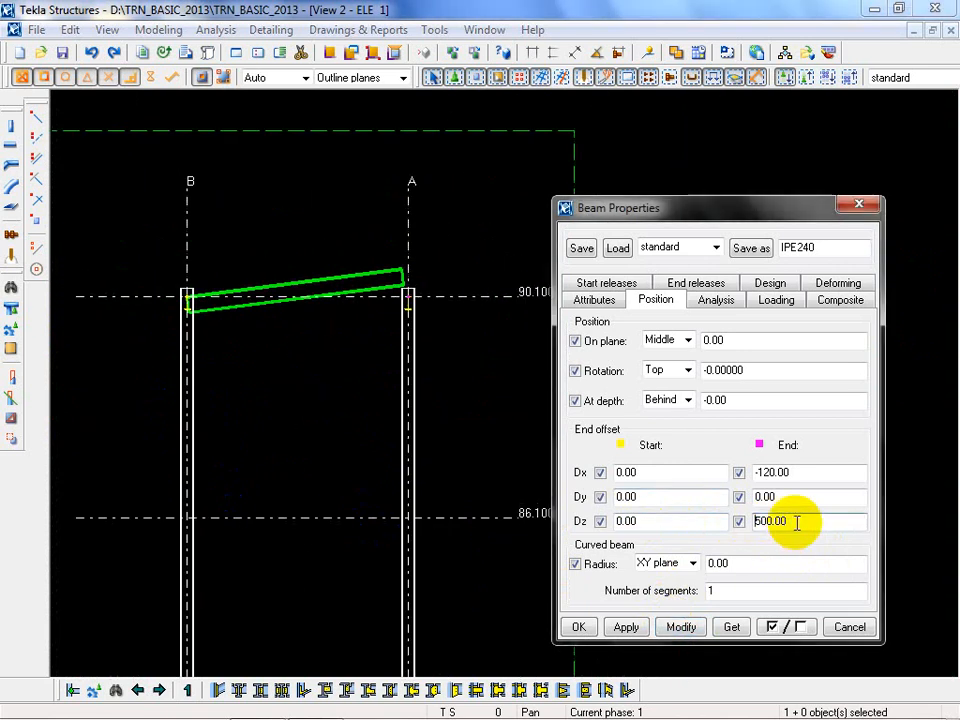
text(-)
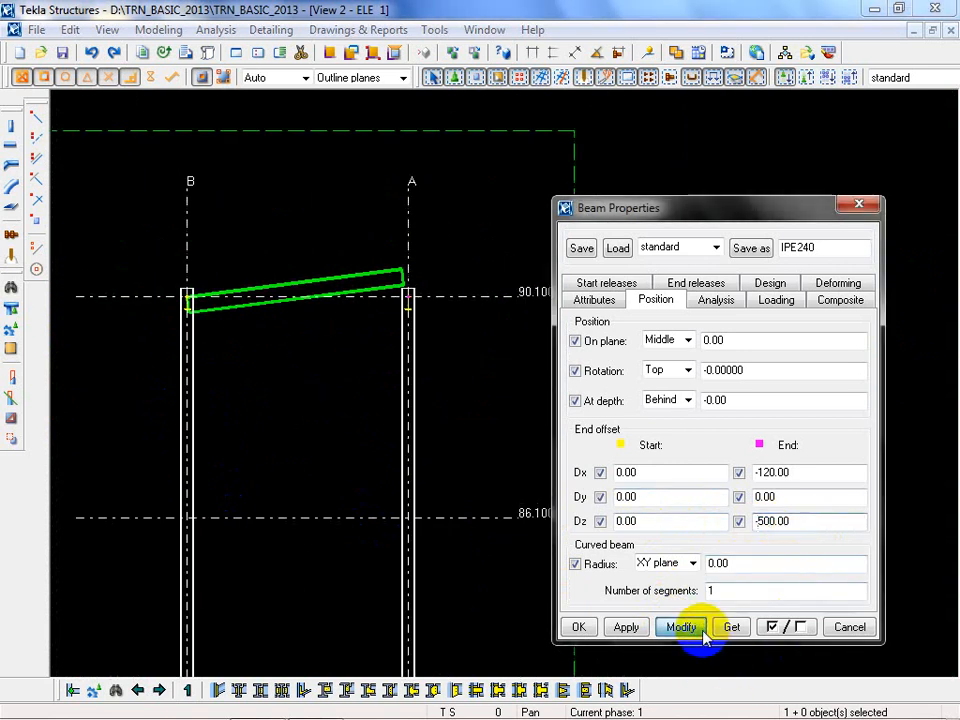
click(700, 632)
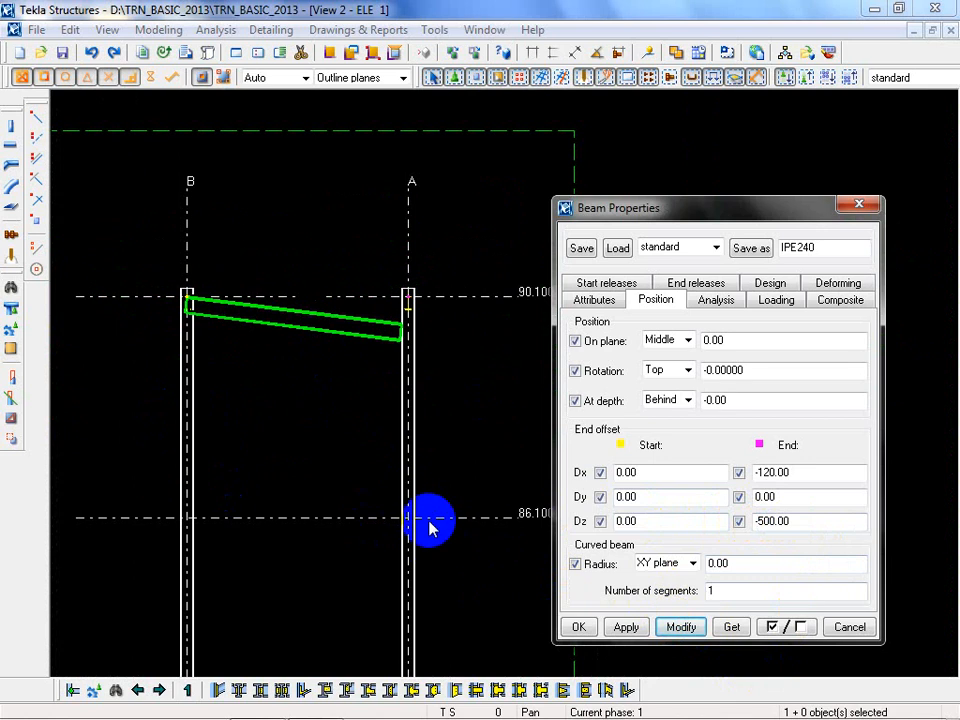
drag(806, 472, 653, 481)
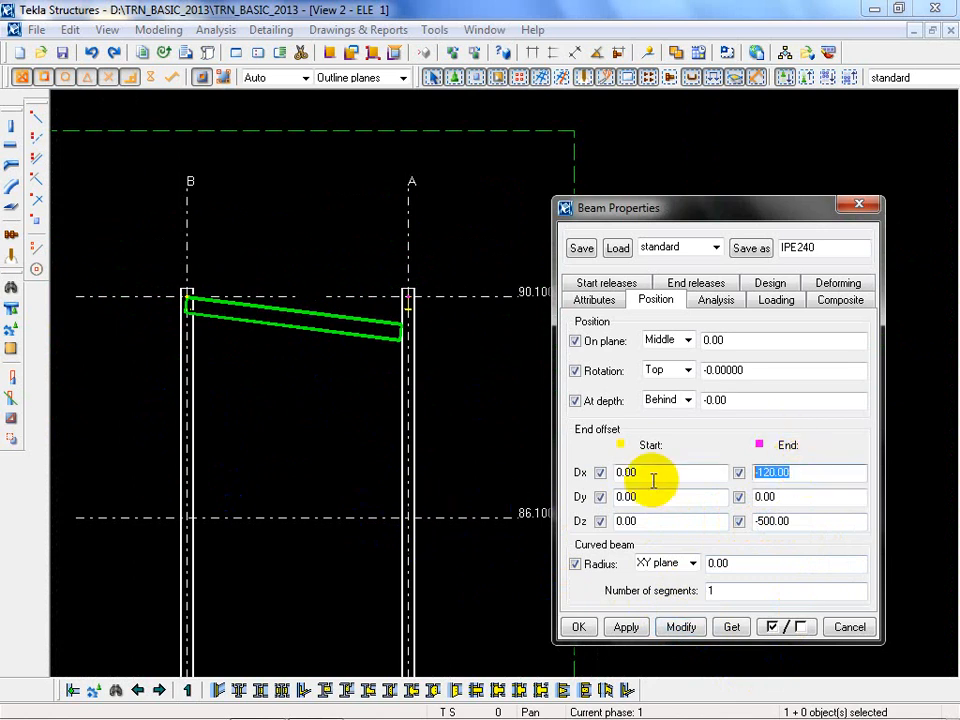
text(0)
click(681, 627)
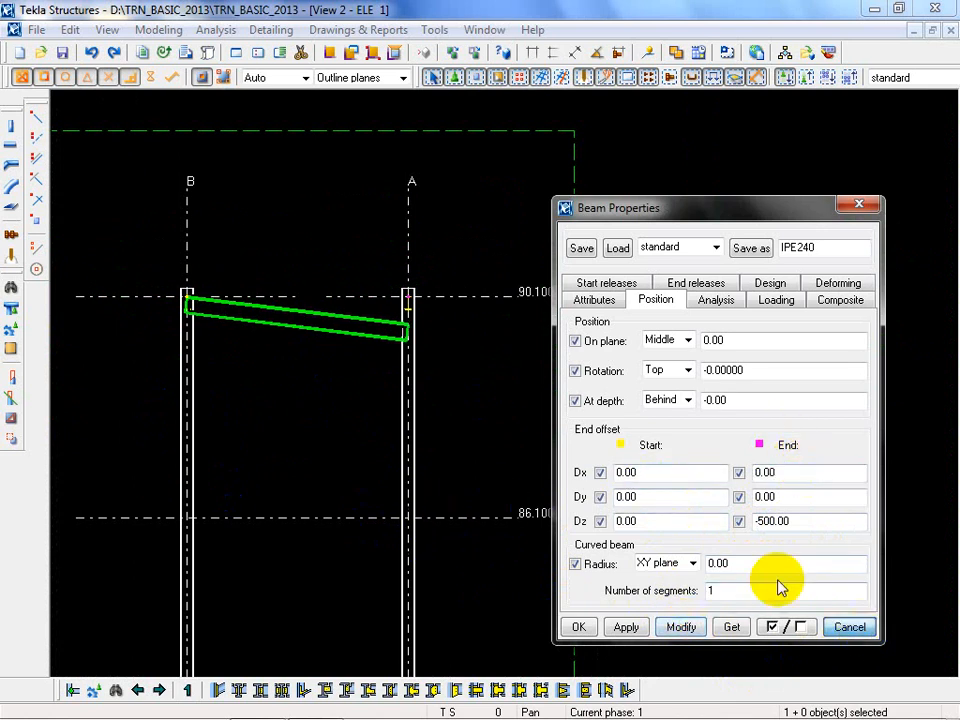
click(849, 627)
Reopen the IPE300 beam's position properties, reset its end Dz offset to 0, modify the beam and accept the properties
click(444, 403)
click(330, 333)
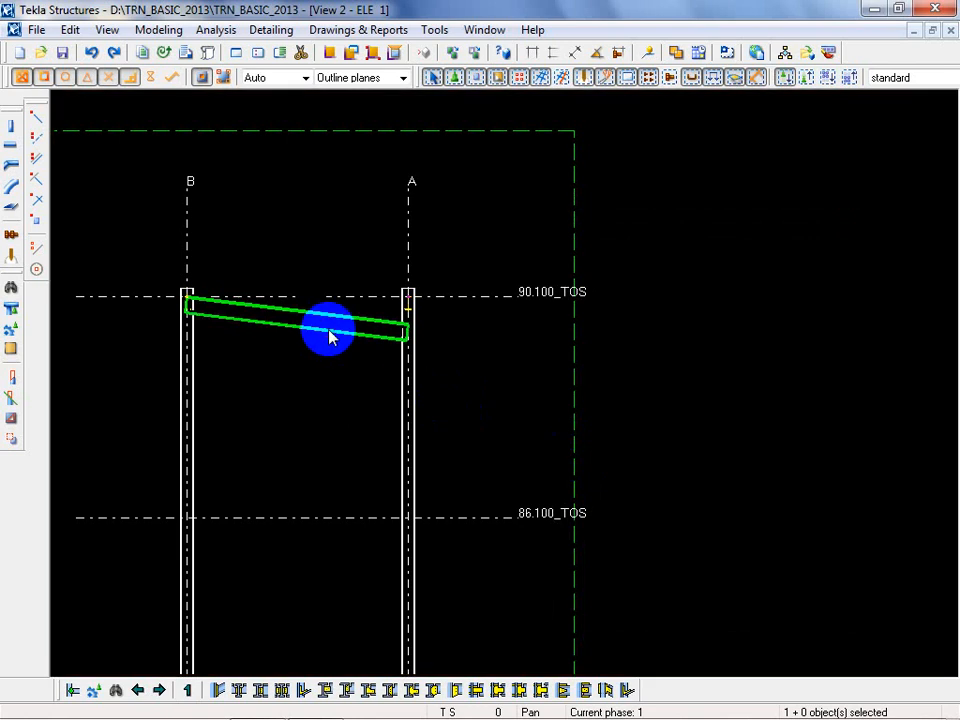
double_click(330, 337)
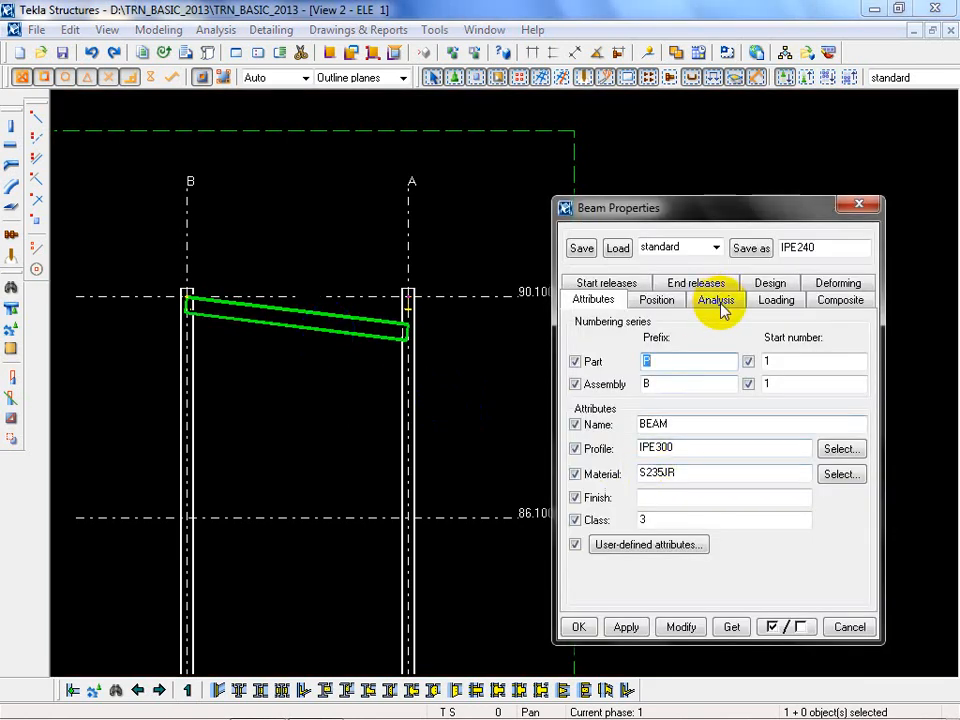
click(668, 301)
drag(790, 521, 684, 532)
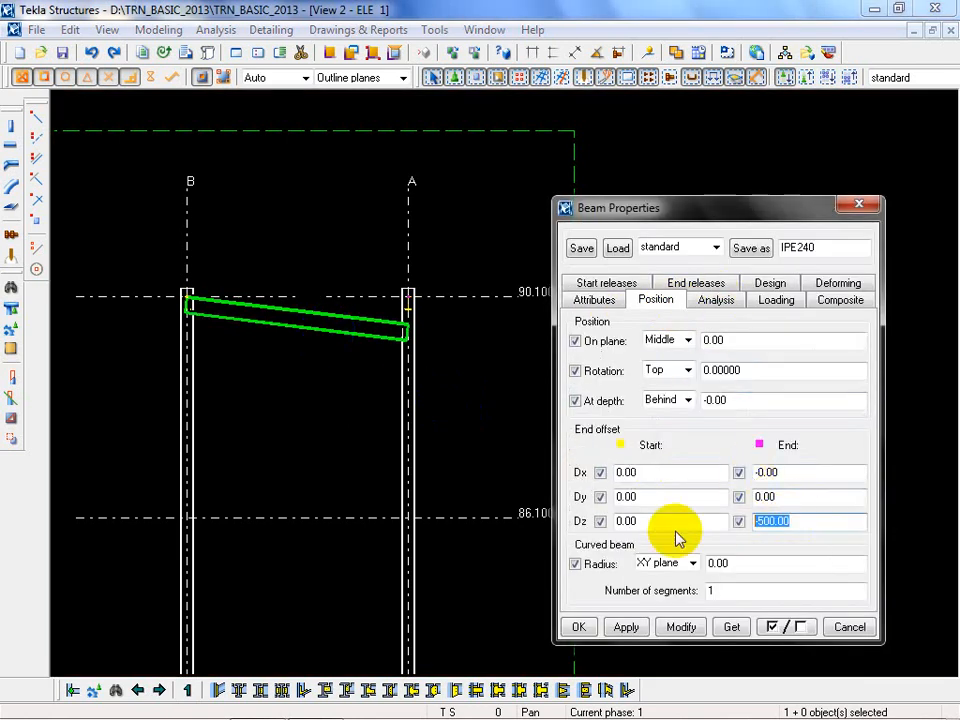
text(0)
click(679, 627)
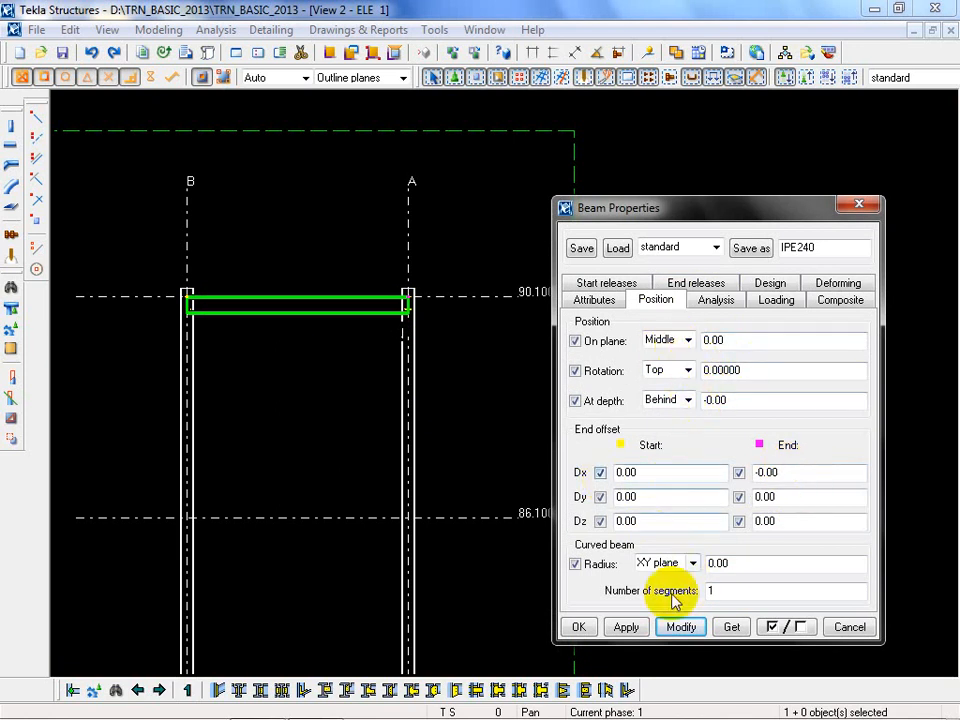
click(578, 627)
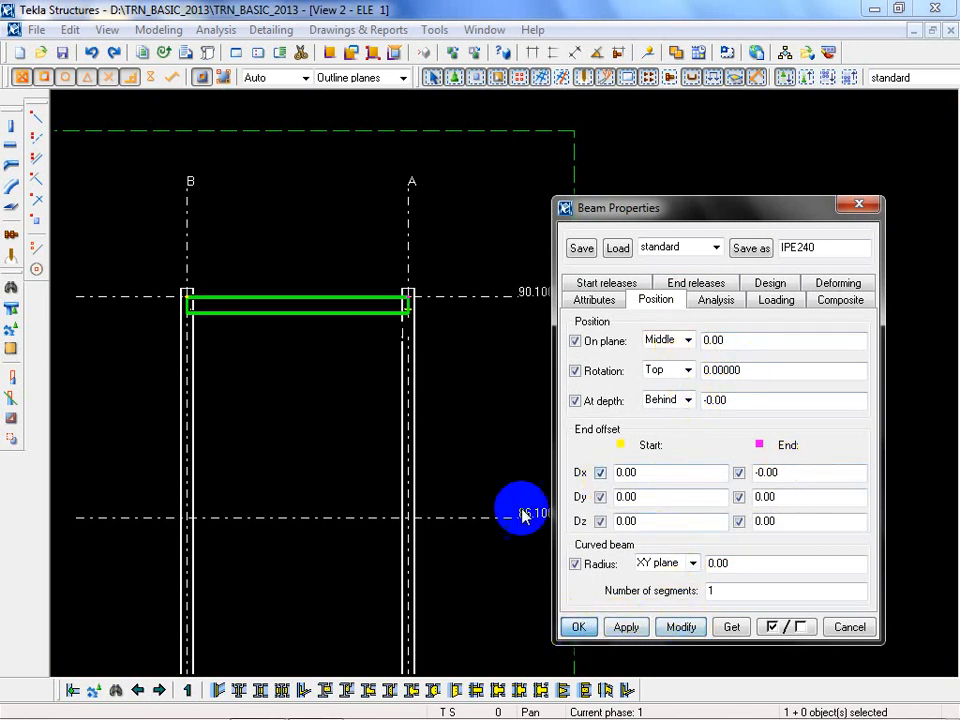
Examine the columns and the beams at 90.100 TOS in the 3D view from an angle showing the whole frame
scroll(502, 460, down, 1)
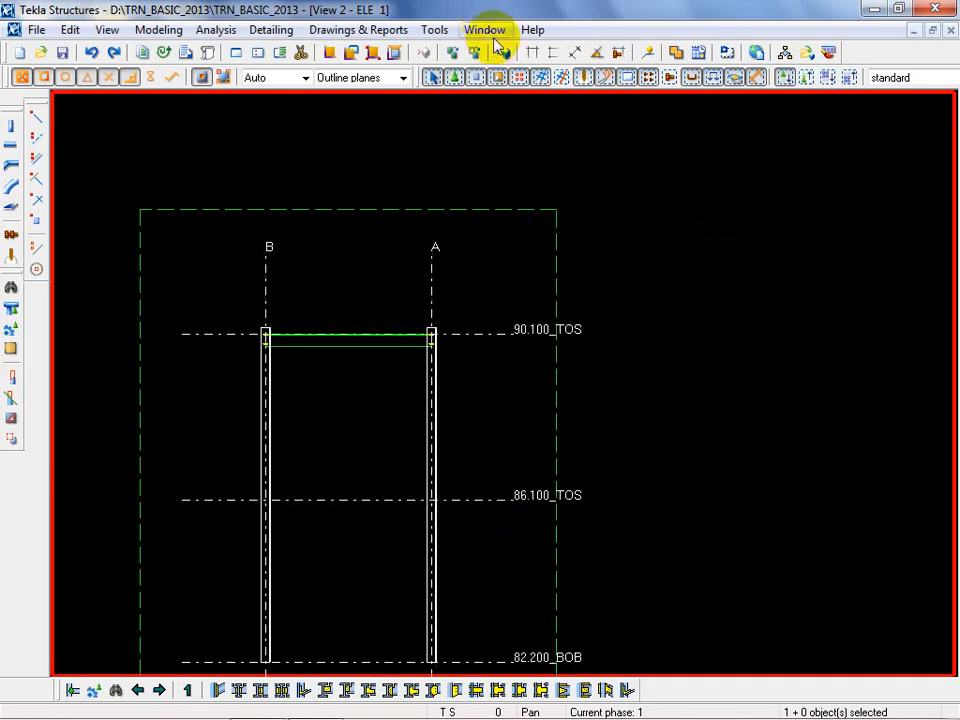
click(484, 30)
click(521, 141)
scroll(410, 345, down, 5)
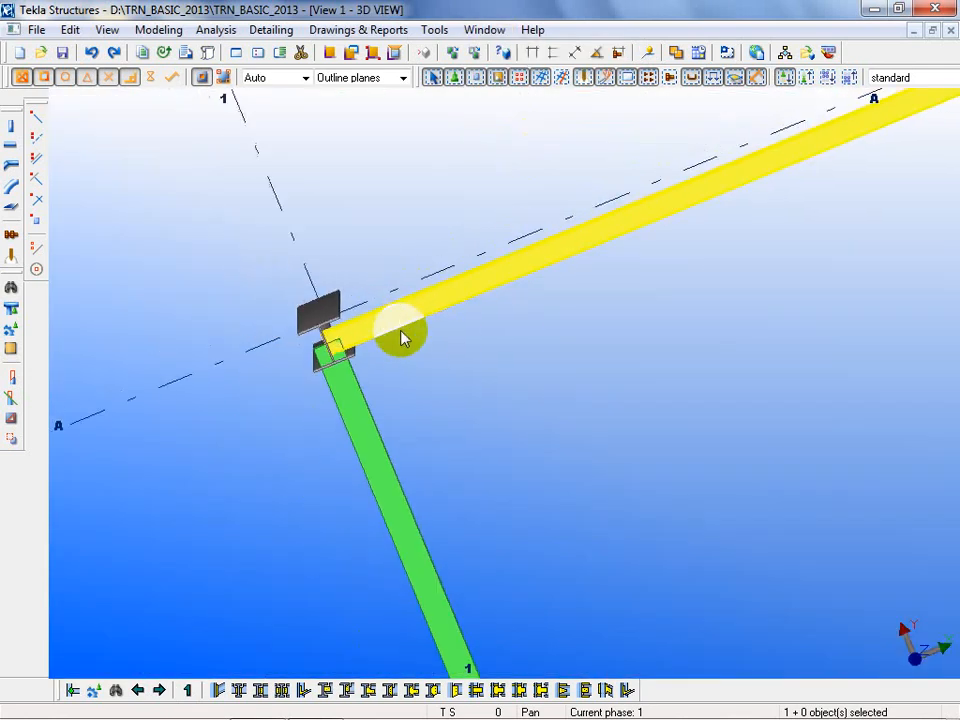
ctrl+middle_drag(608, 480, 649, 272)
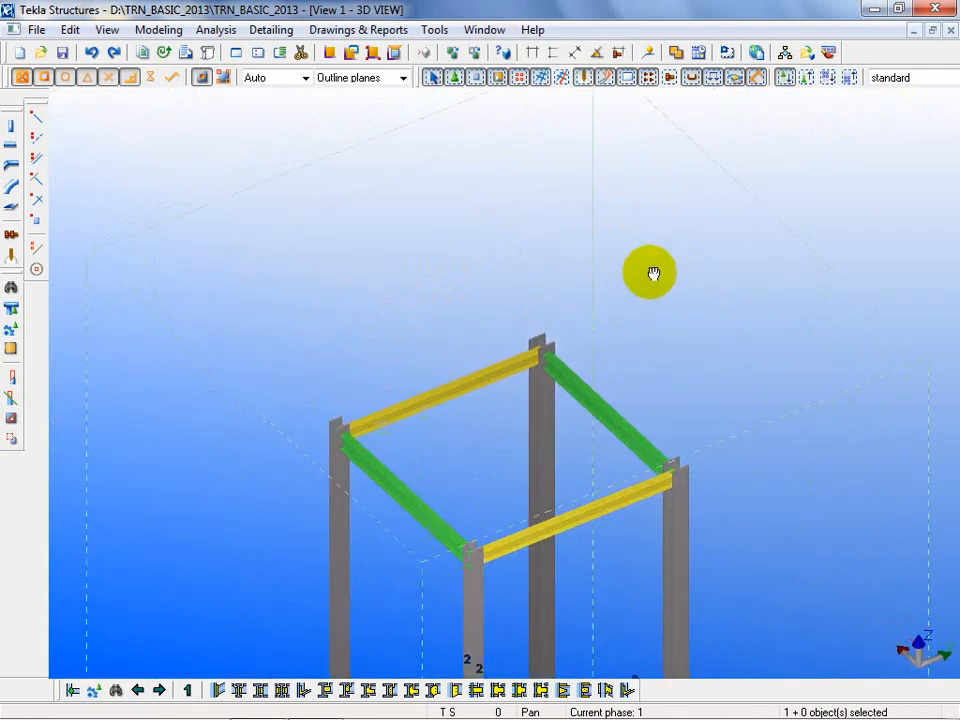
middle_drag(570, 523, 354, 298)
click(225, 386)
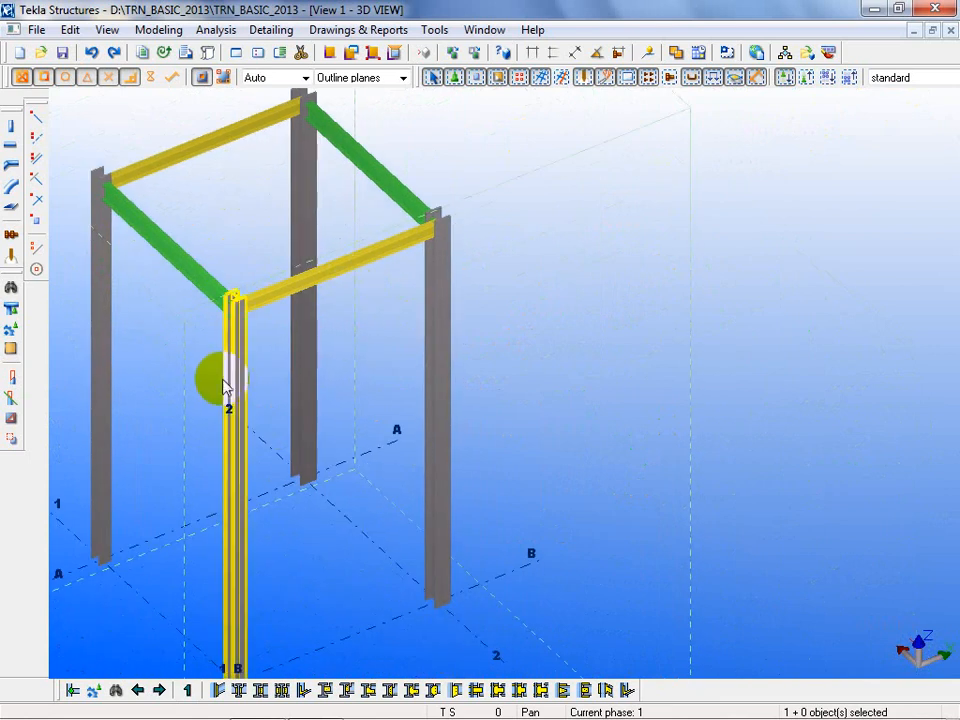
click(601, 406)
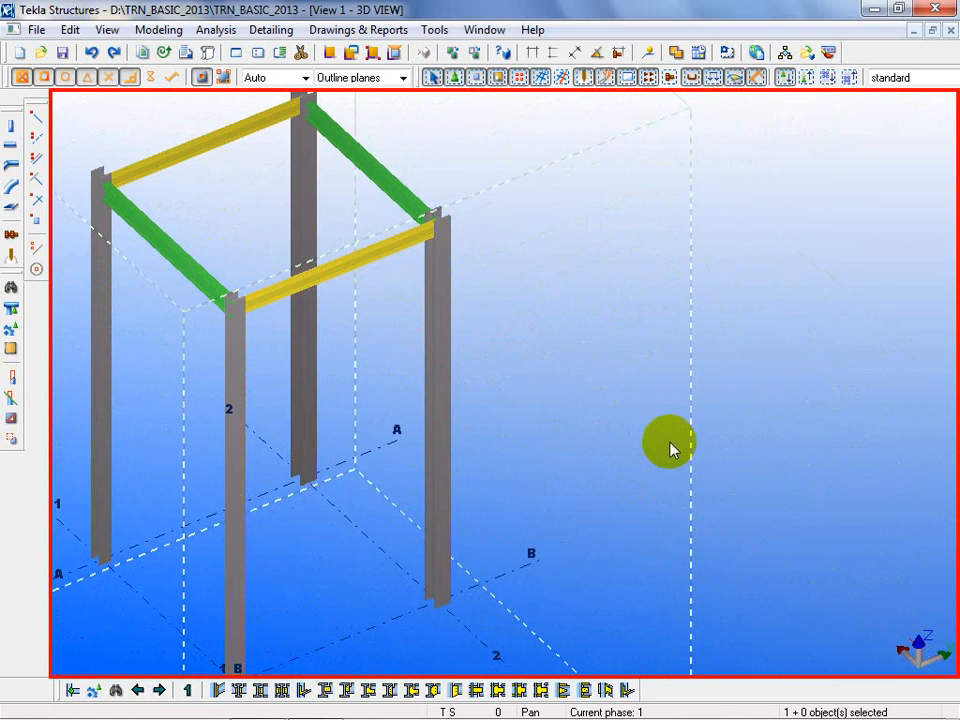
Return to the ELE 1 view with the full elevation from 82.200 BOB to 90.100 TOS in sight
click(484, 30)
click(539, 160)
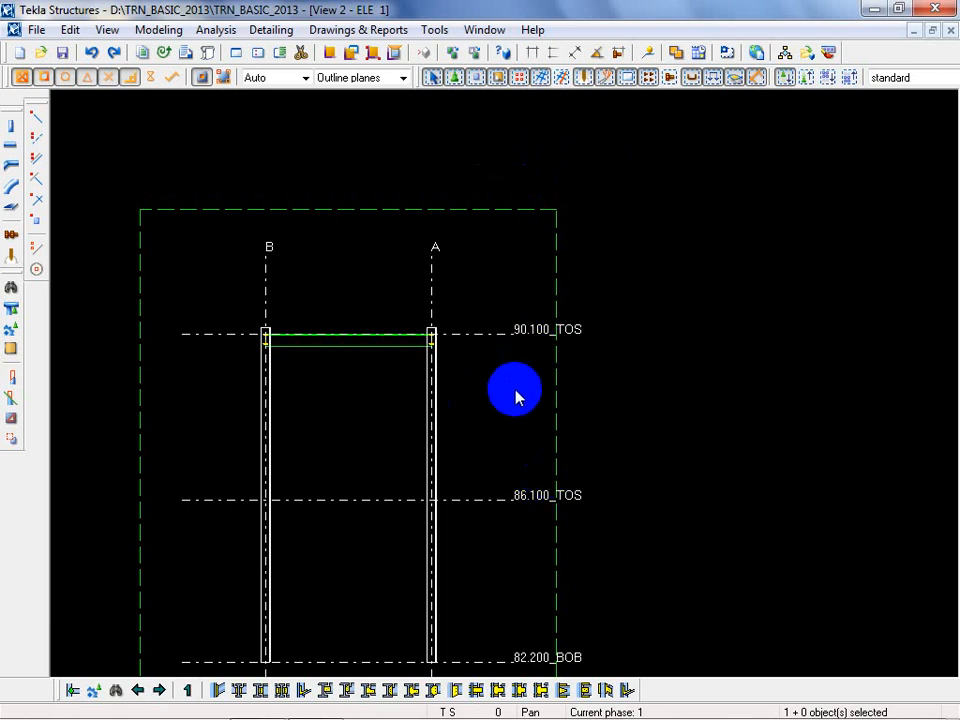
middle_drag(516, 397, 490, 326)
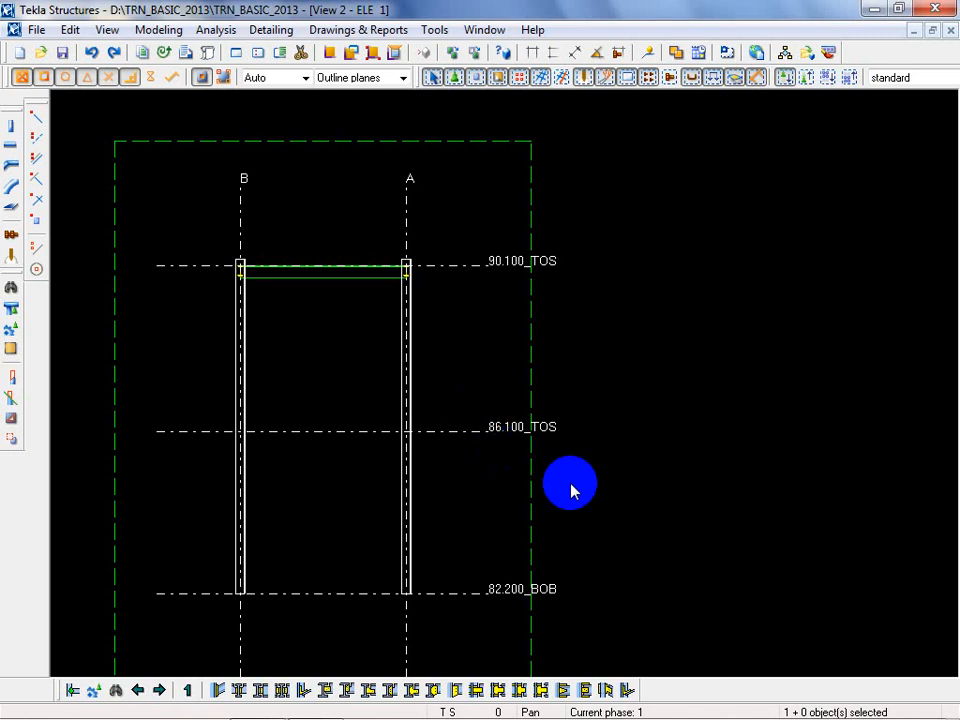
scroll(371, 285, down, 1)
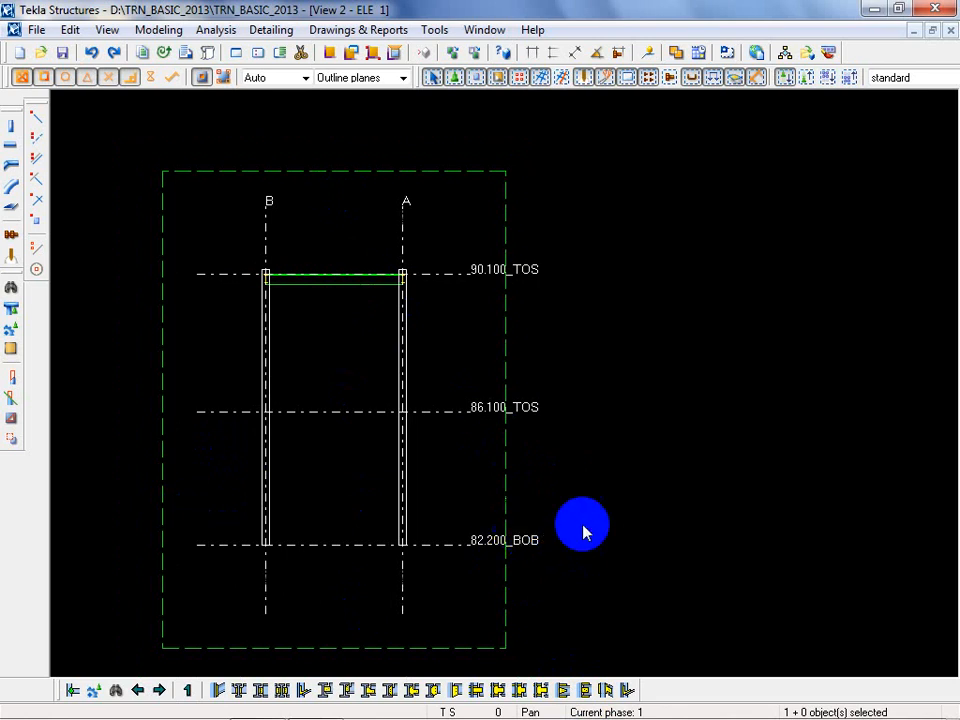
click(597, 400)
click(597, 402)
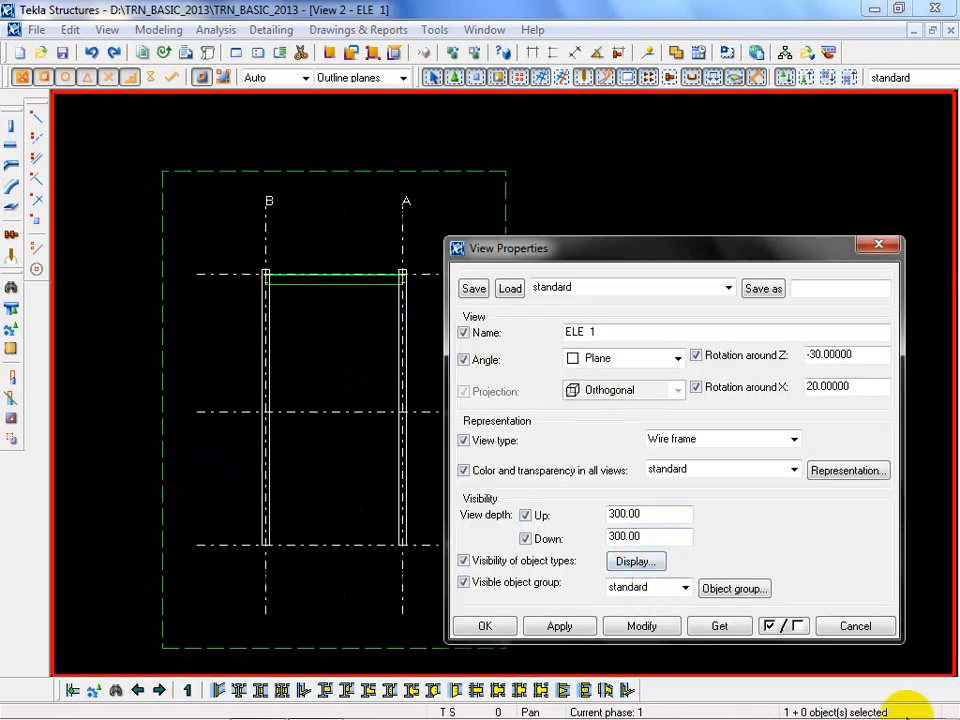
click(857, 630)
Open the grid's properties in the ELE 1 view, review its coordinates, labels and line extensions, and close them
double_click(437, 548)
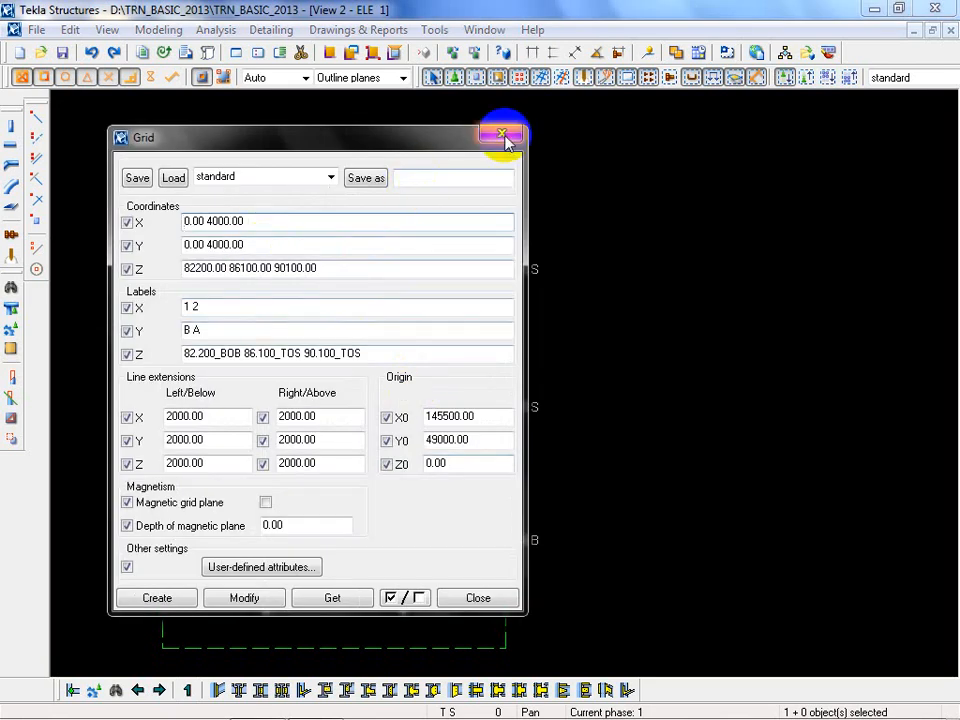
drag(380, 148, 748, 145)
middle_drag(347, 491, 270, 448)
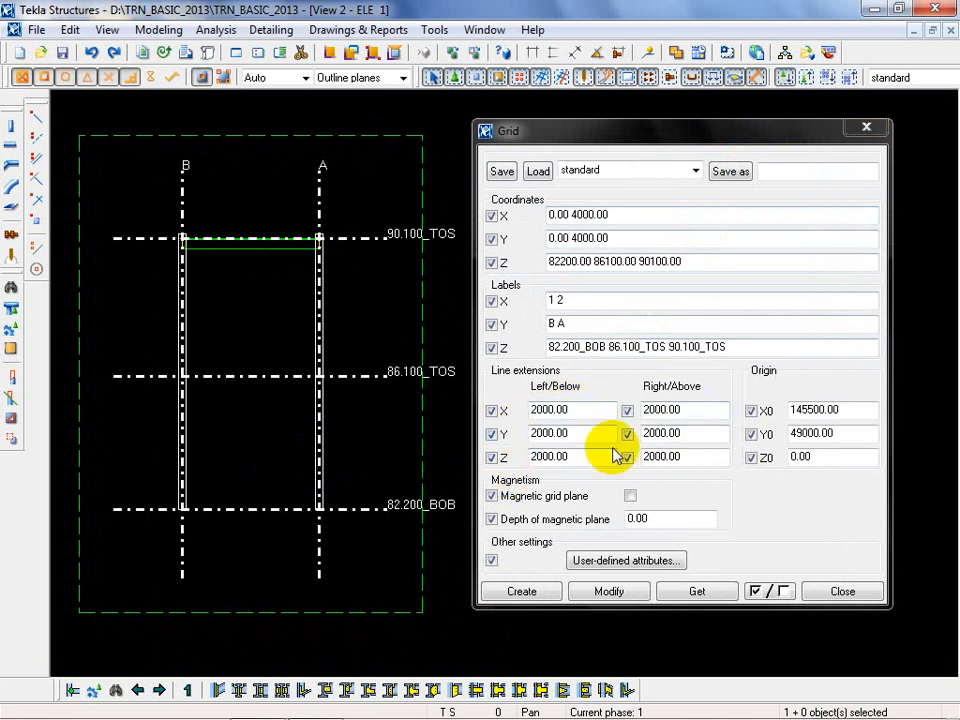
click(842, 591)
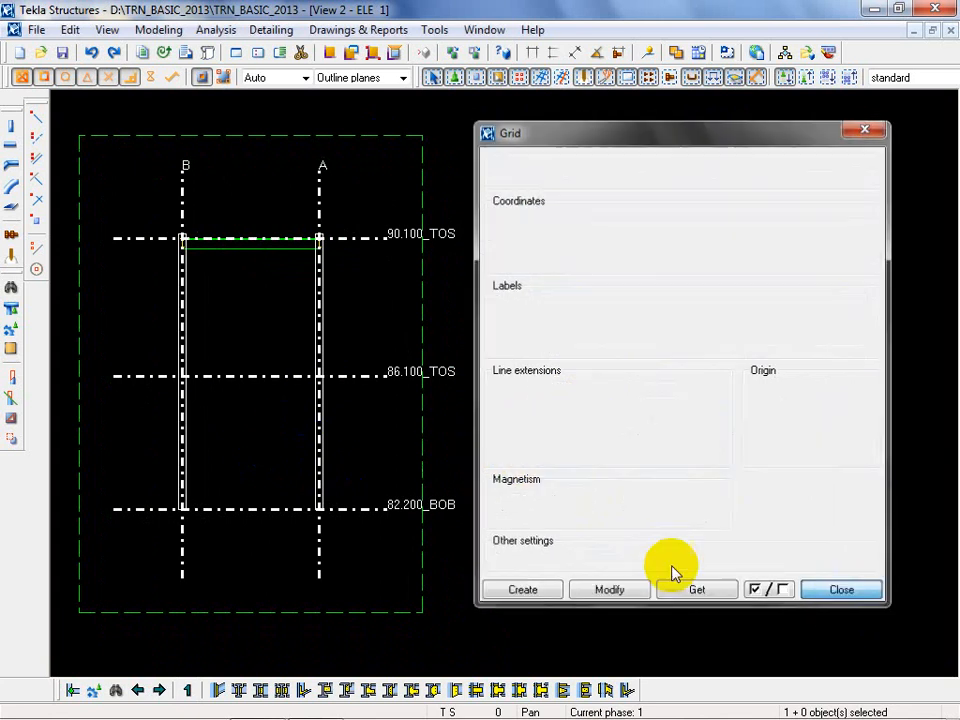
click(61, 516)
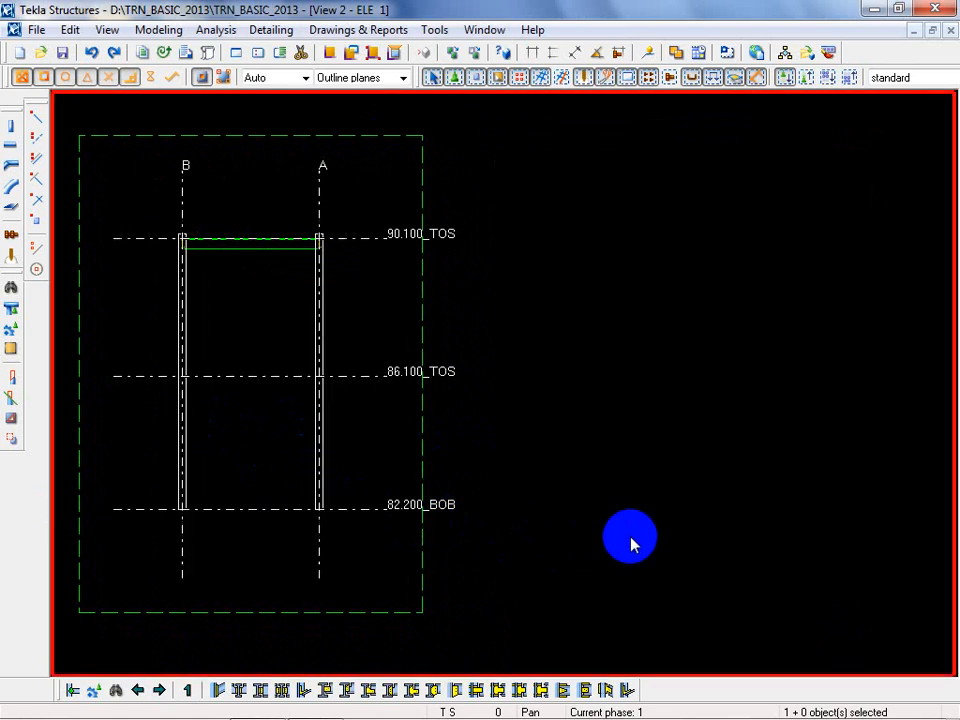
Save the model
click(321, 178)
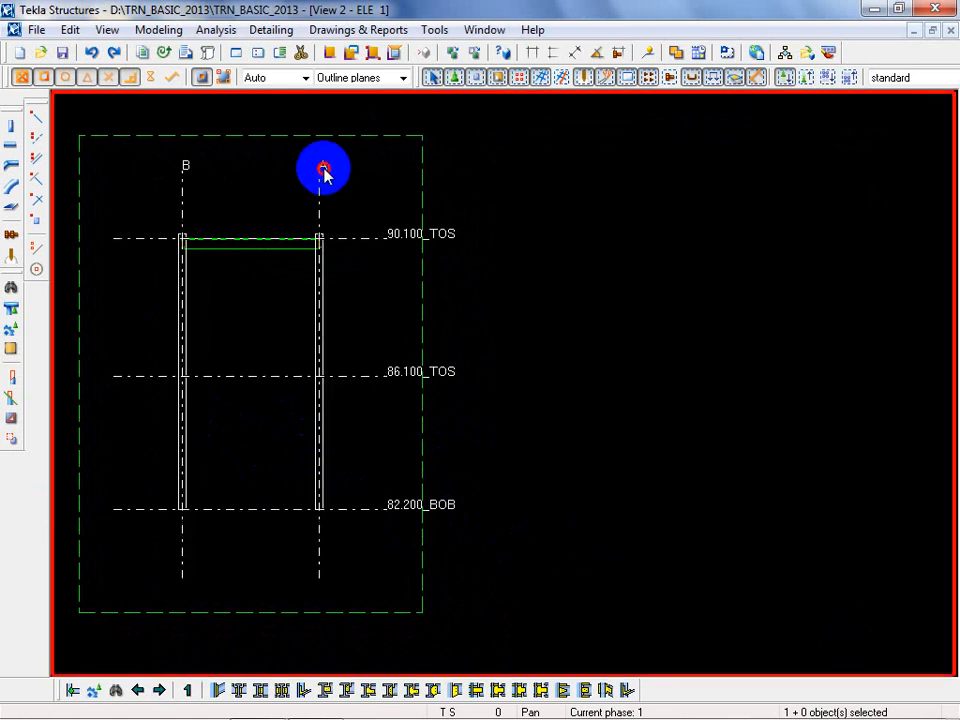
click(346, 604)
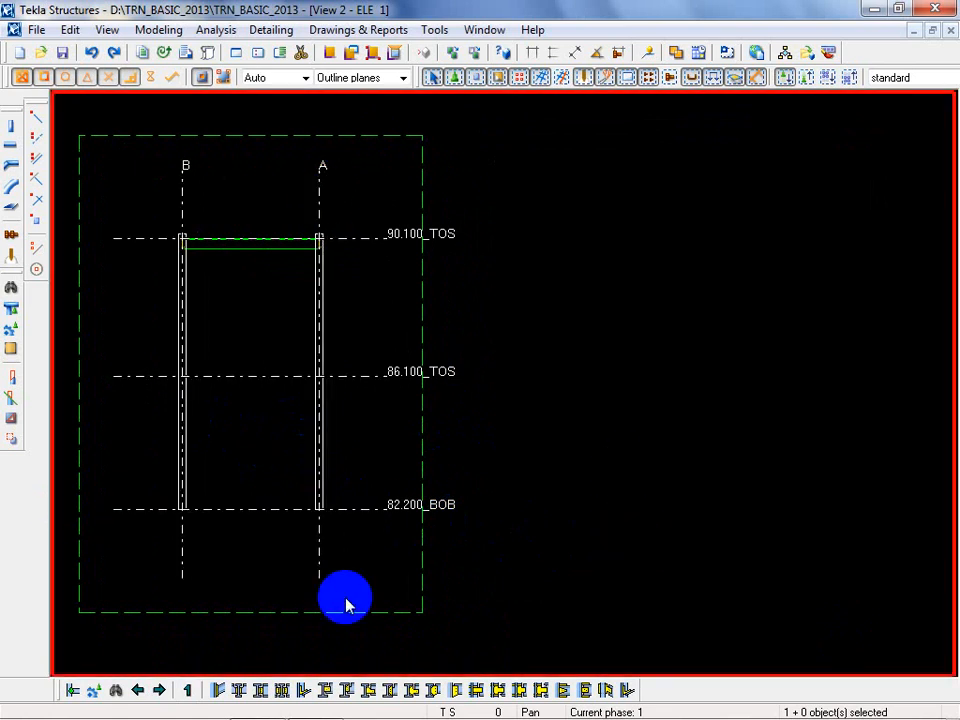
click(62, 52)
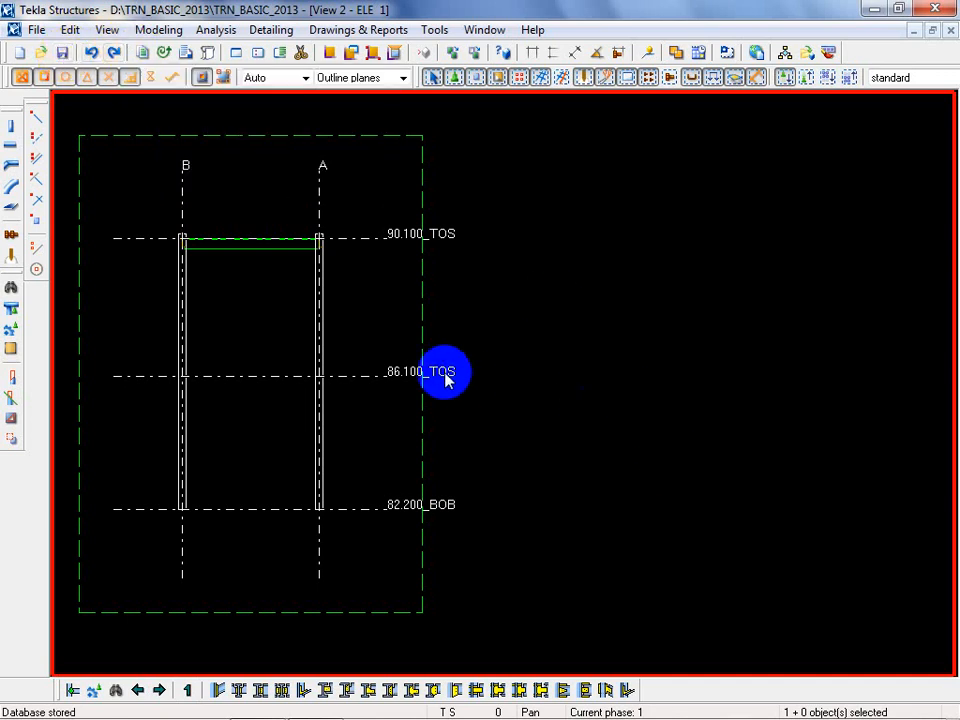
middle_drag(406, 360, 470, 360)
scroll(370, 307, up, 2)
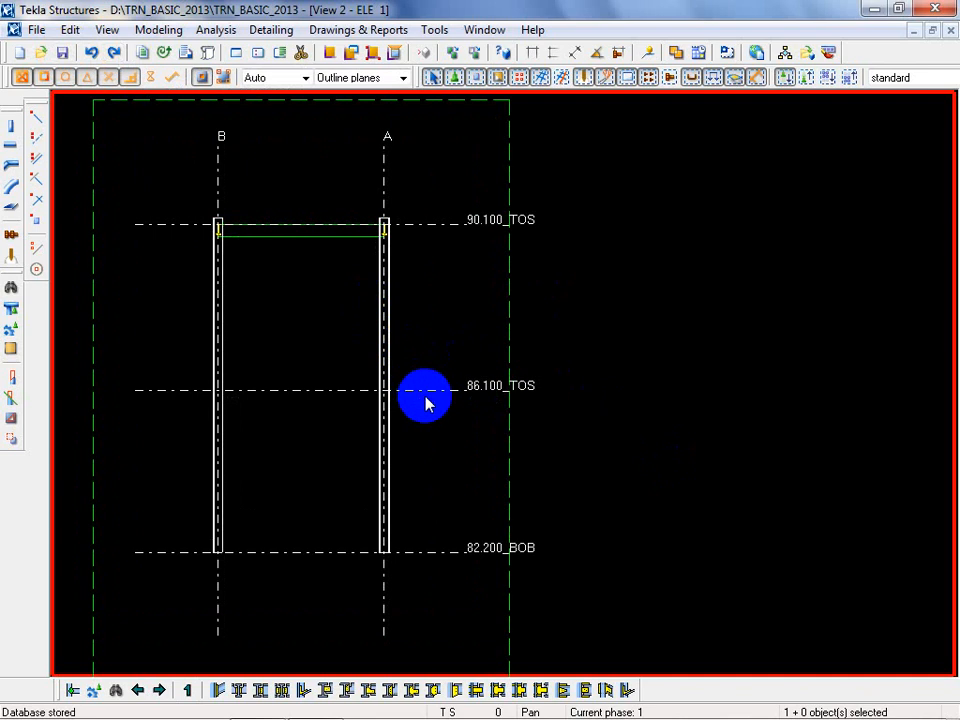
middle_drag(595, 420, 650, 412)
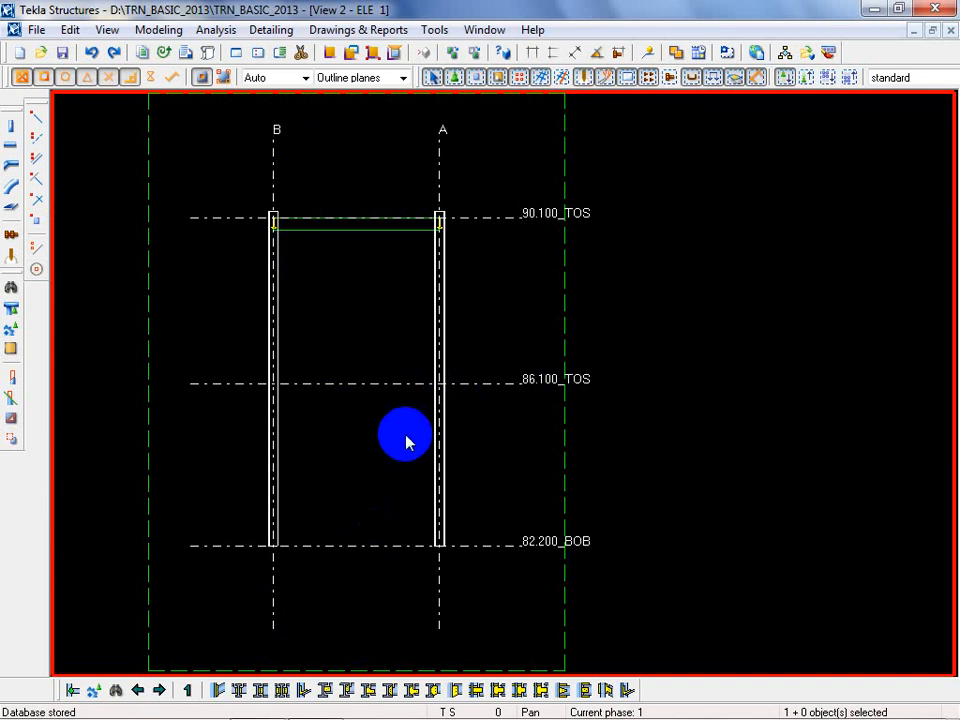
click(430, 690)
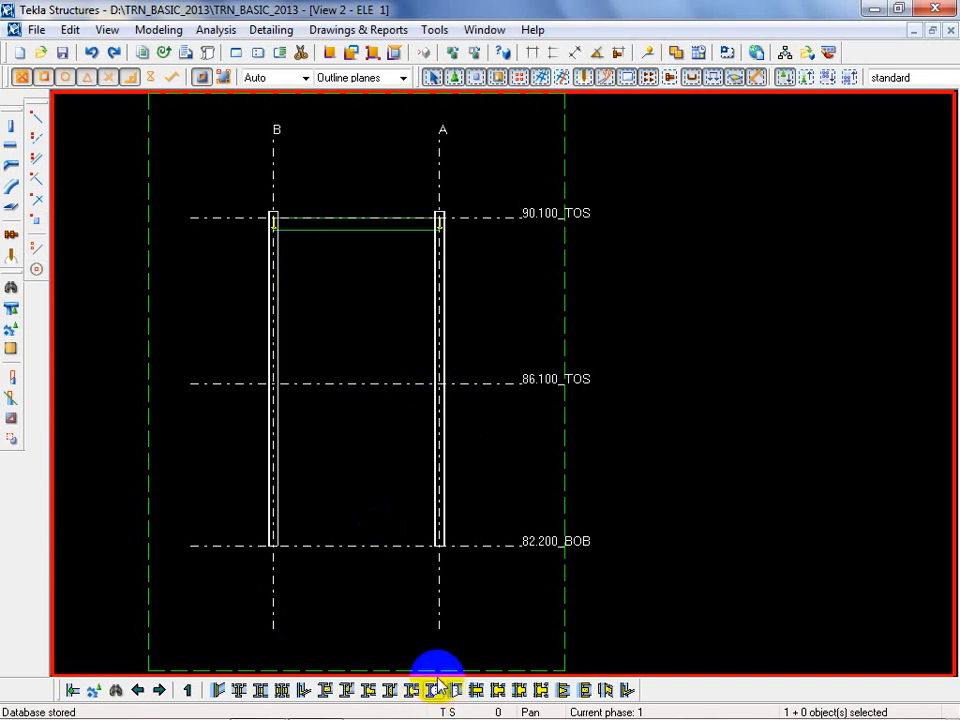
scroll(564, 621, down, 2)
scroll(687, 577, up, 2)
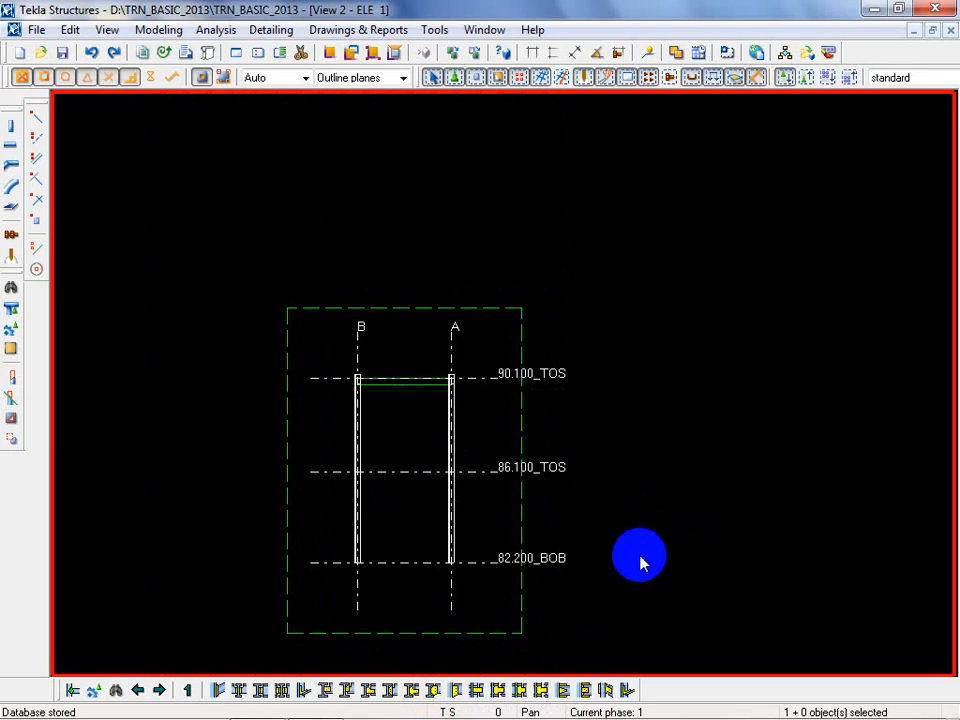
click(659, 712)
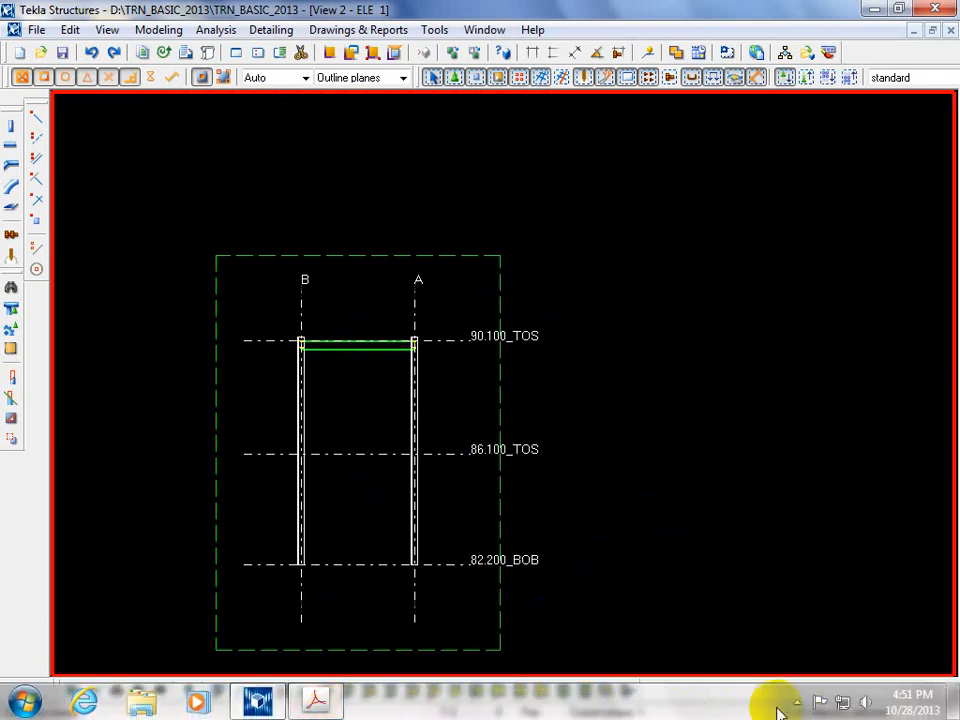